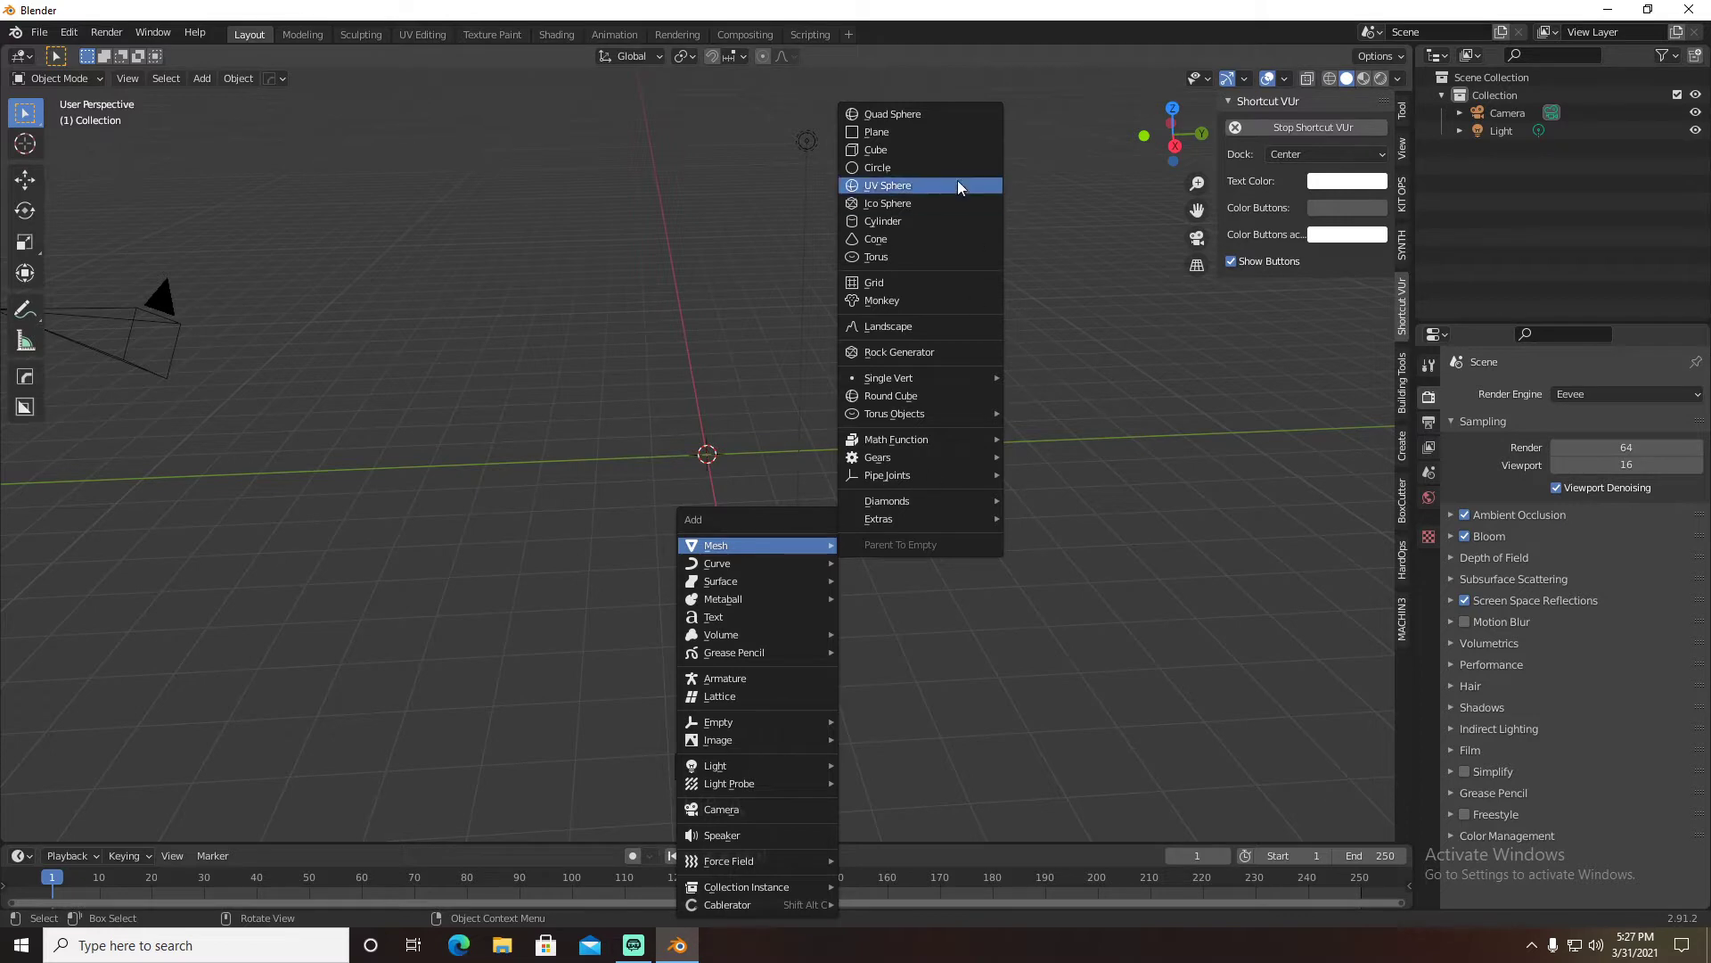
Add a plane mesh and give it an Ocean modifier
{"action": "left_click", "coordinate": [925, 134]}
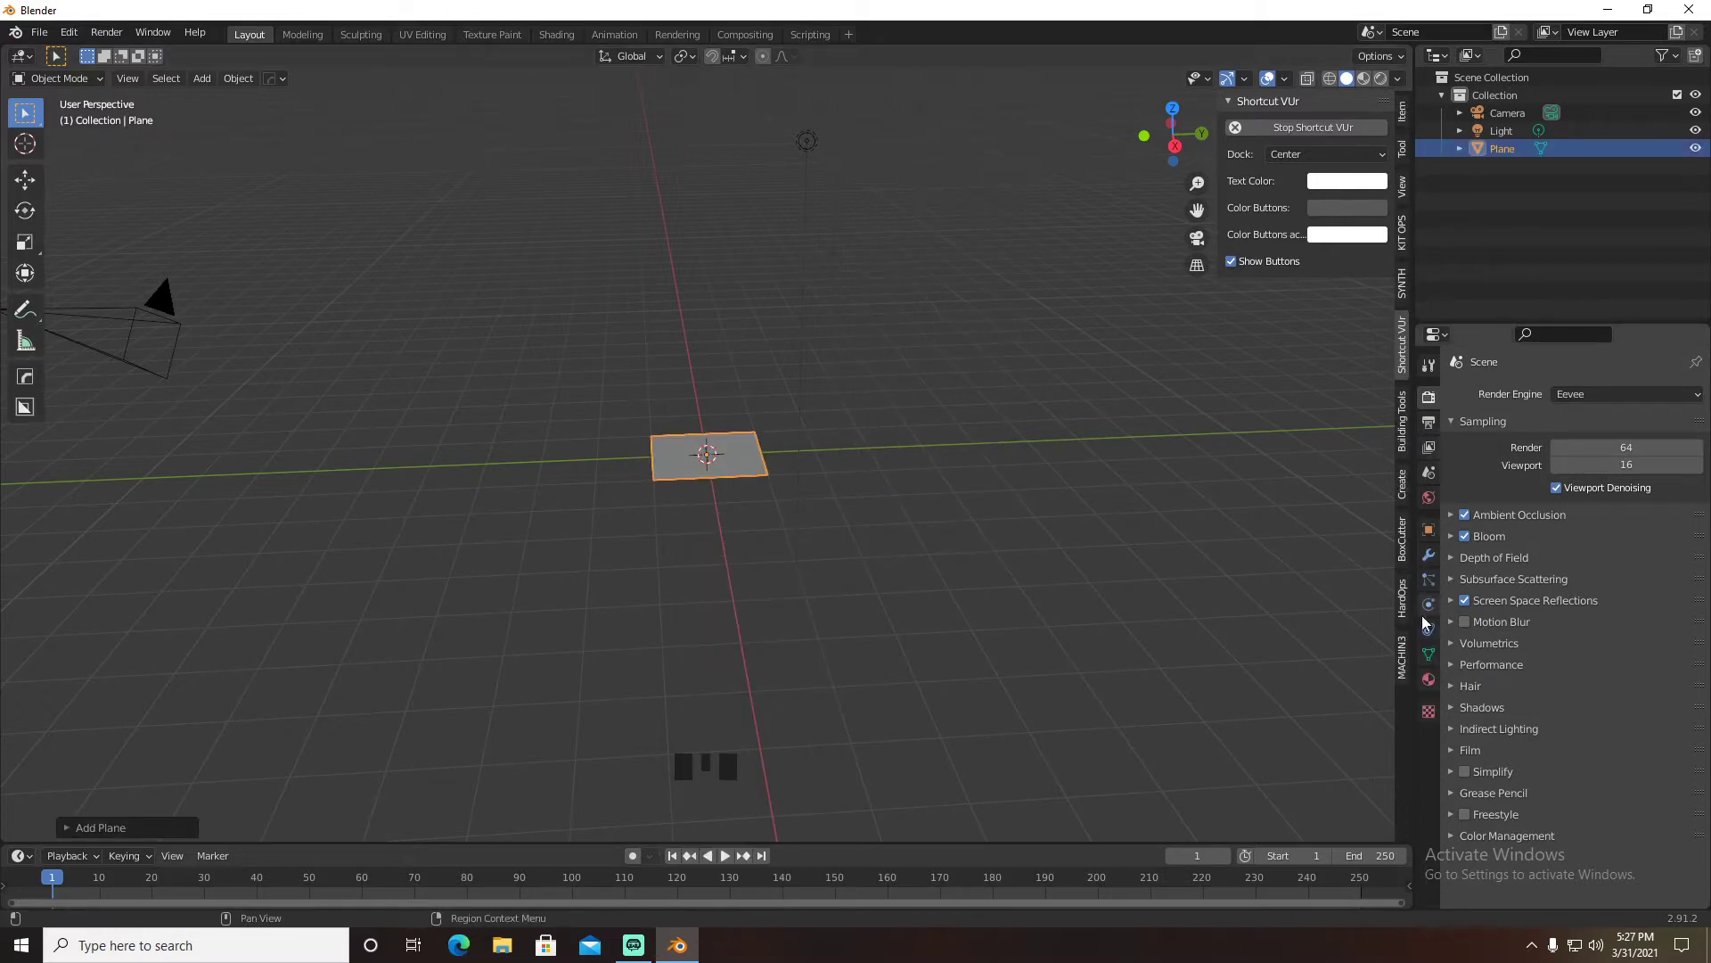
{"action": "left_click", "coordinate": [1429, 555]}
{"action": "left_click", "coordinate": [1555, 395]}
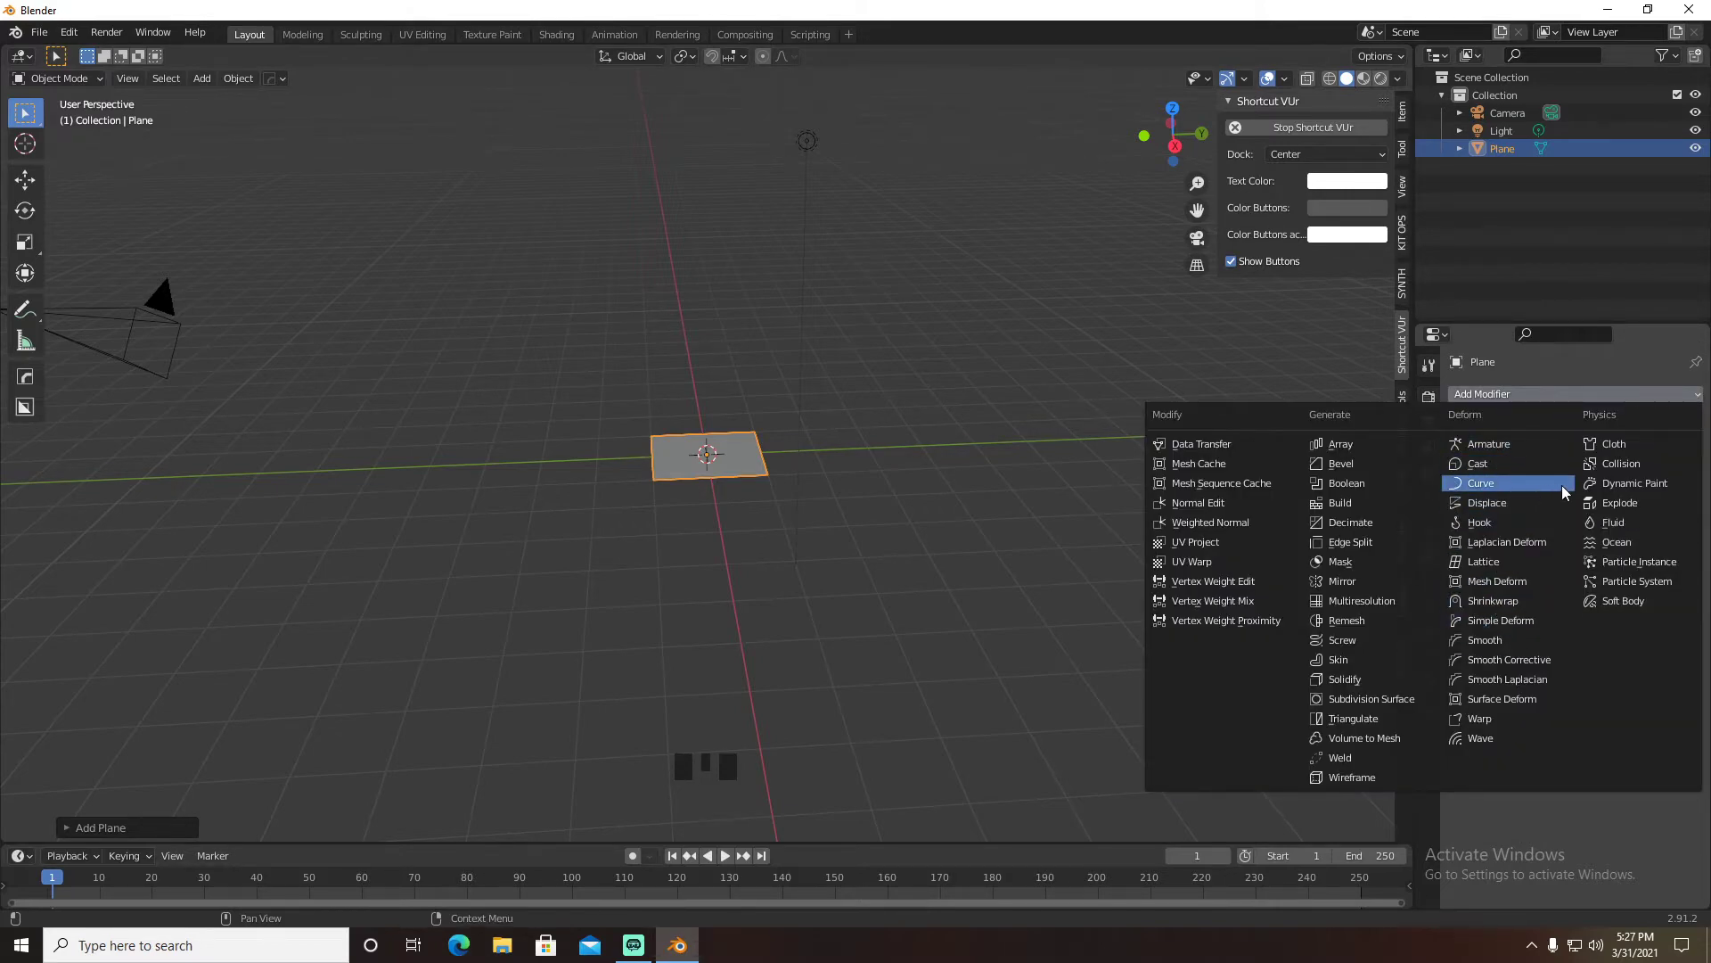
{"action": "left_click", "coordinate": [1616, 542]}
Frame the ocean surface from a low angle and align the camera to that view
{"action": "mouse_move", "coordinate": [1299, 508]}
{"action": "middle_mouse_down"}
{"action": "mouse_move", "coordinate": [984, 495]}
{"action": "mouse_move", "coordinate": [970, 437]}
{"action": "mouse_move", "coordinate": [968, 452]}
{"action": "middle_mouse_up"}
{"action": "scroll", "coordinate": [982, 460], "scroll_direction": "down", "scroll_amount": 6}
{"action": "scroll", "coordinate": [982, 460], "scroll_direction": "up", "scroll_amount": 2}
{"action": "scroll", "coordinate": [982, 460], "scroll_direction": "up", "scroll_amount": 2}
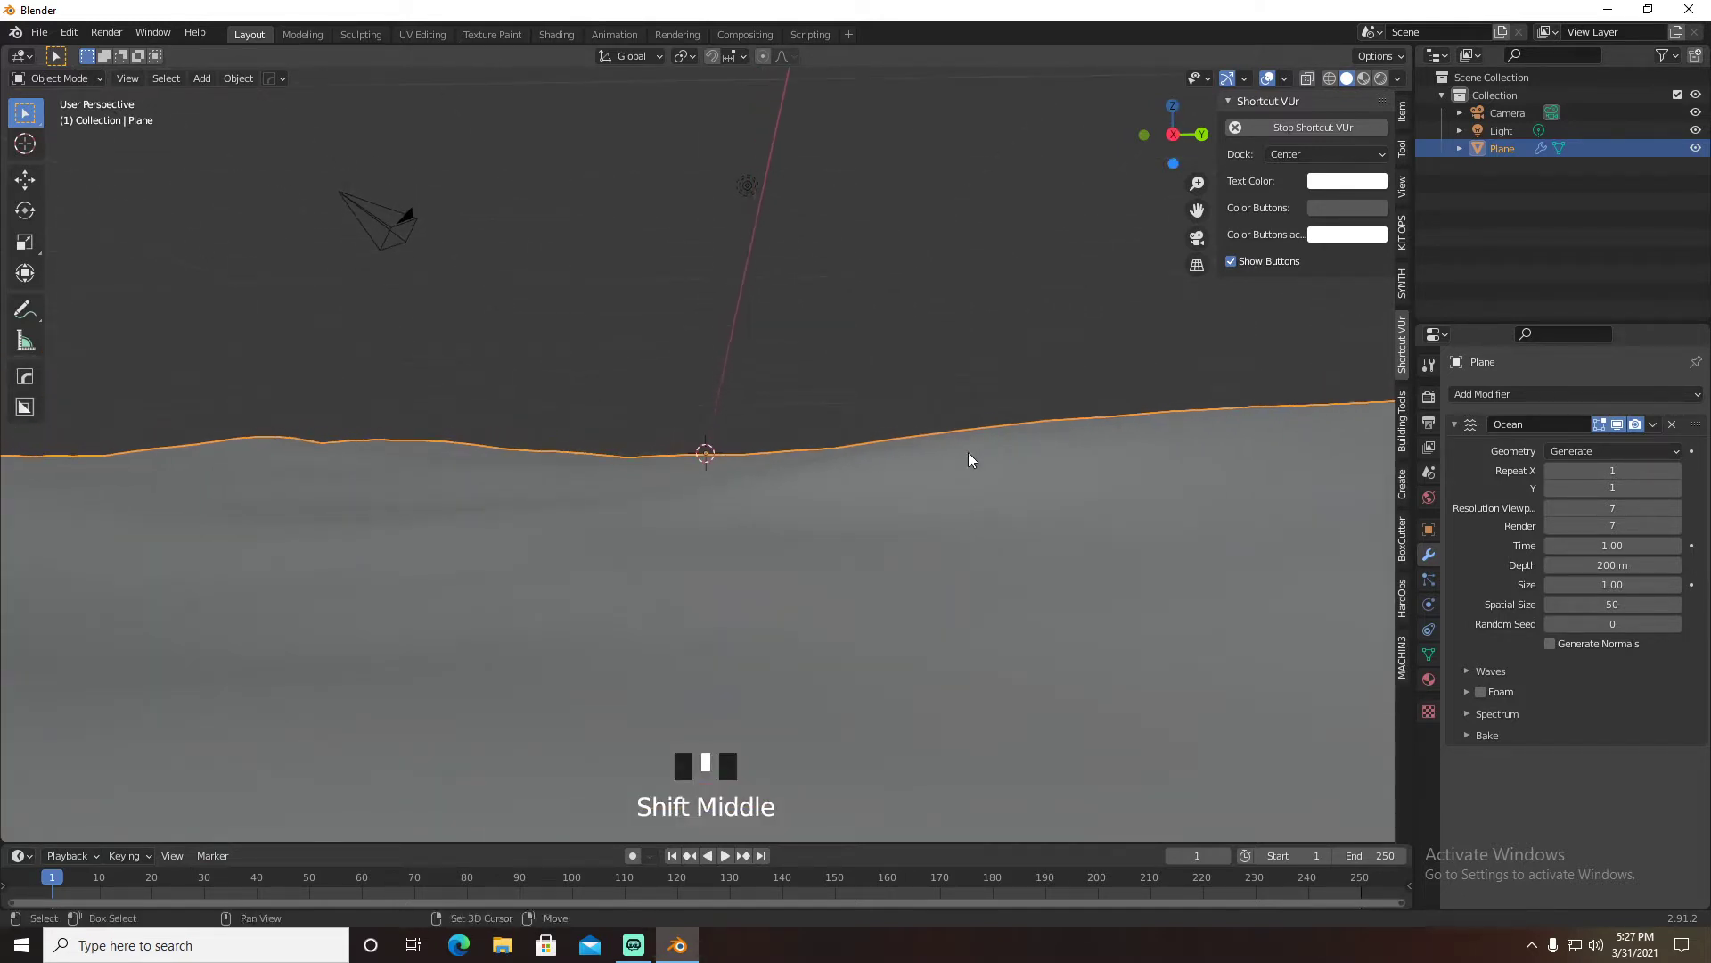
{"action": "key", "text": "ctrl+alt+KP_0"}
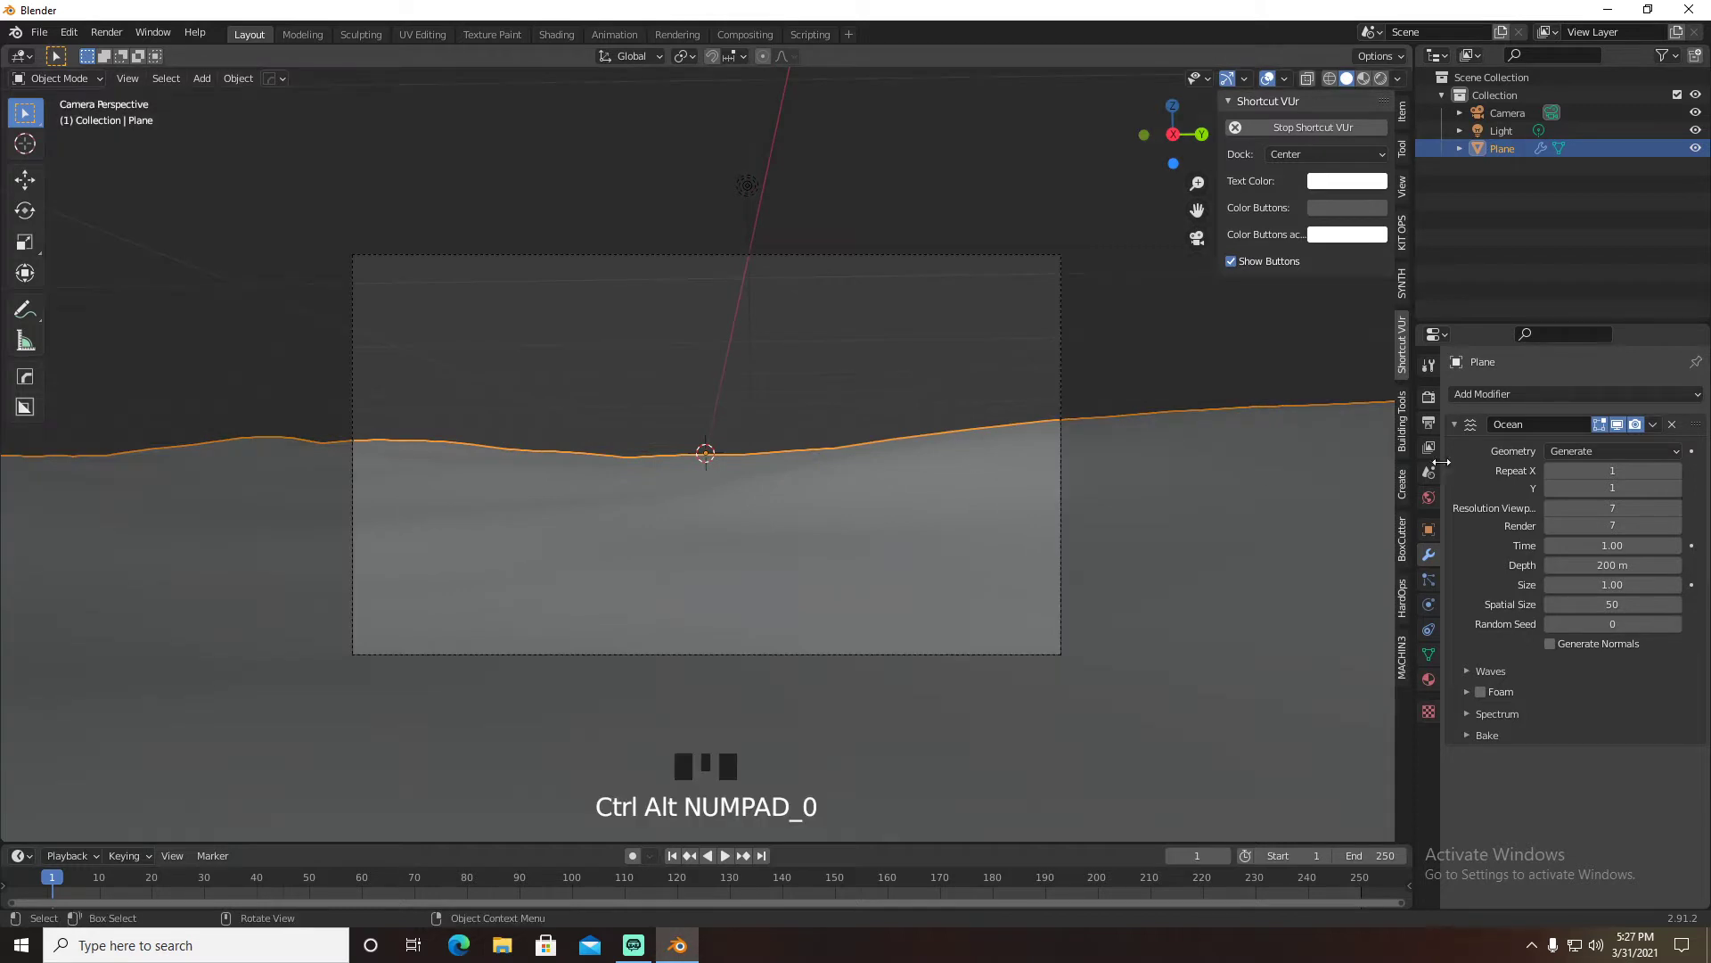
Set the Ocean modifier's wave scale to 3.1, smallest wave to 0 m and choppiness to 1.78
{"action": "left_click", "coordinate": [1484, 674]}
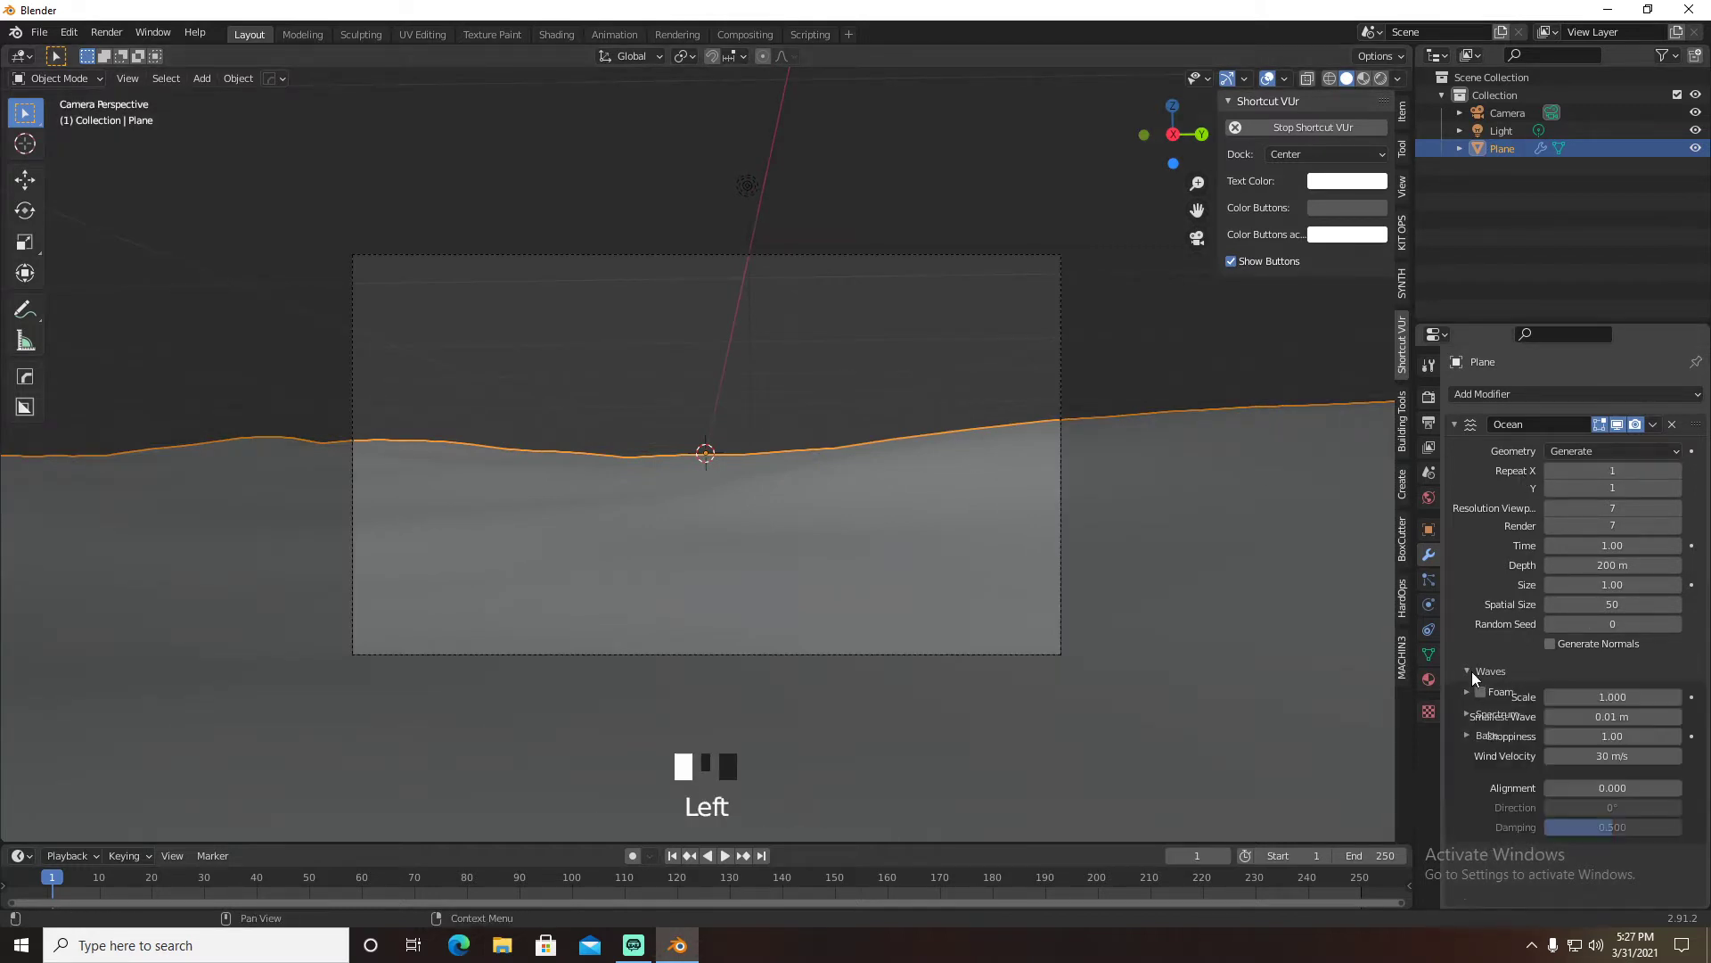
{"action": "left_click_drag", "start_coordinate": [1612, 698], "coordinate": [1614, 737]}
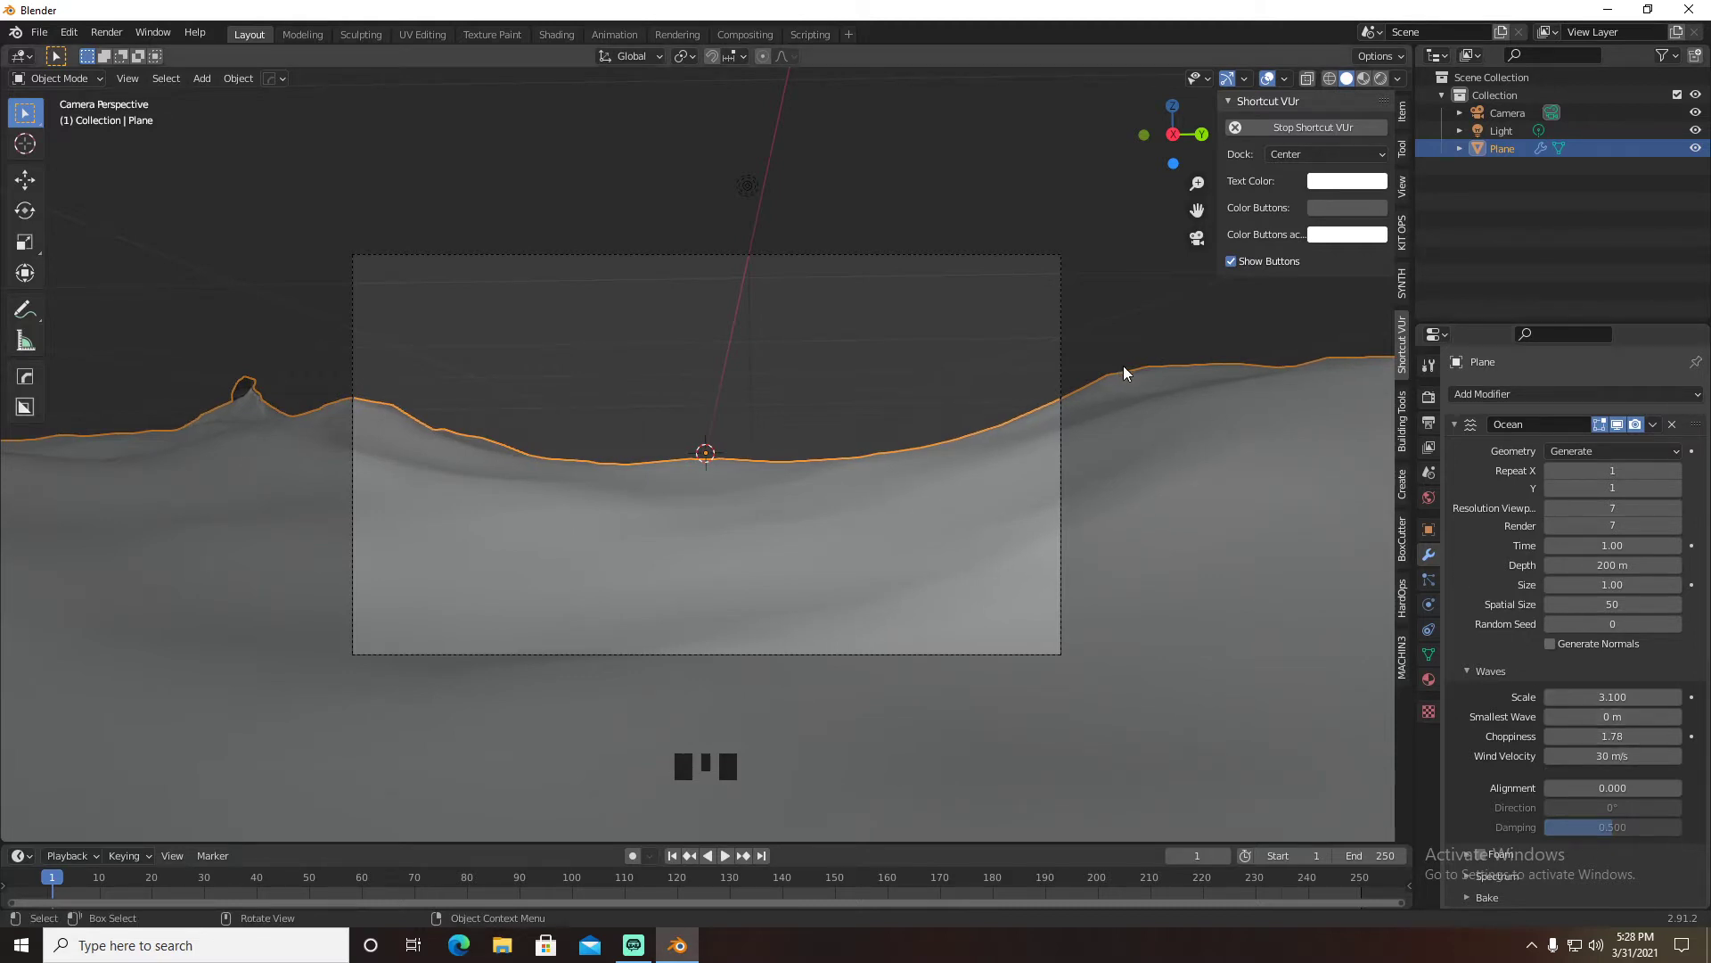
Create a new material for the ocean plane in the Shading workspace, with a rendered preview through the camera
{"action": "left_click", "coordinate": [569, 34]}
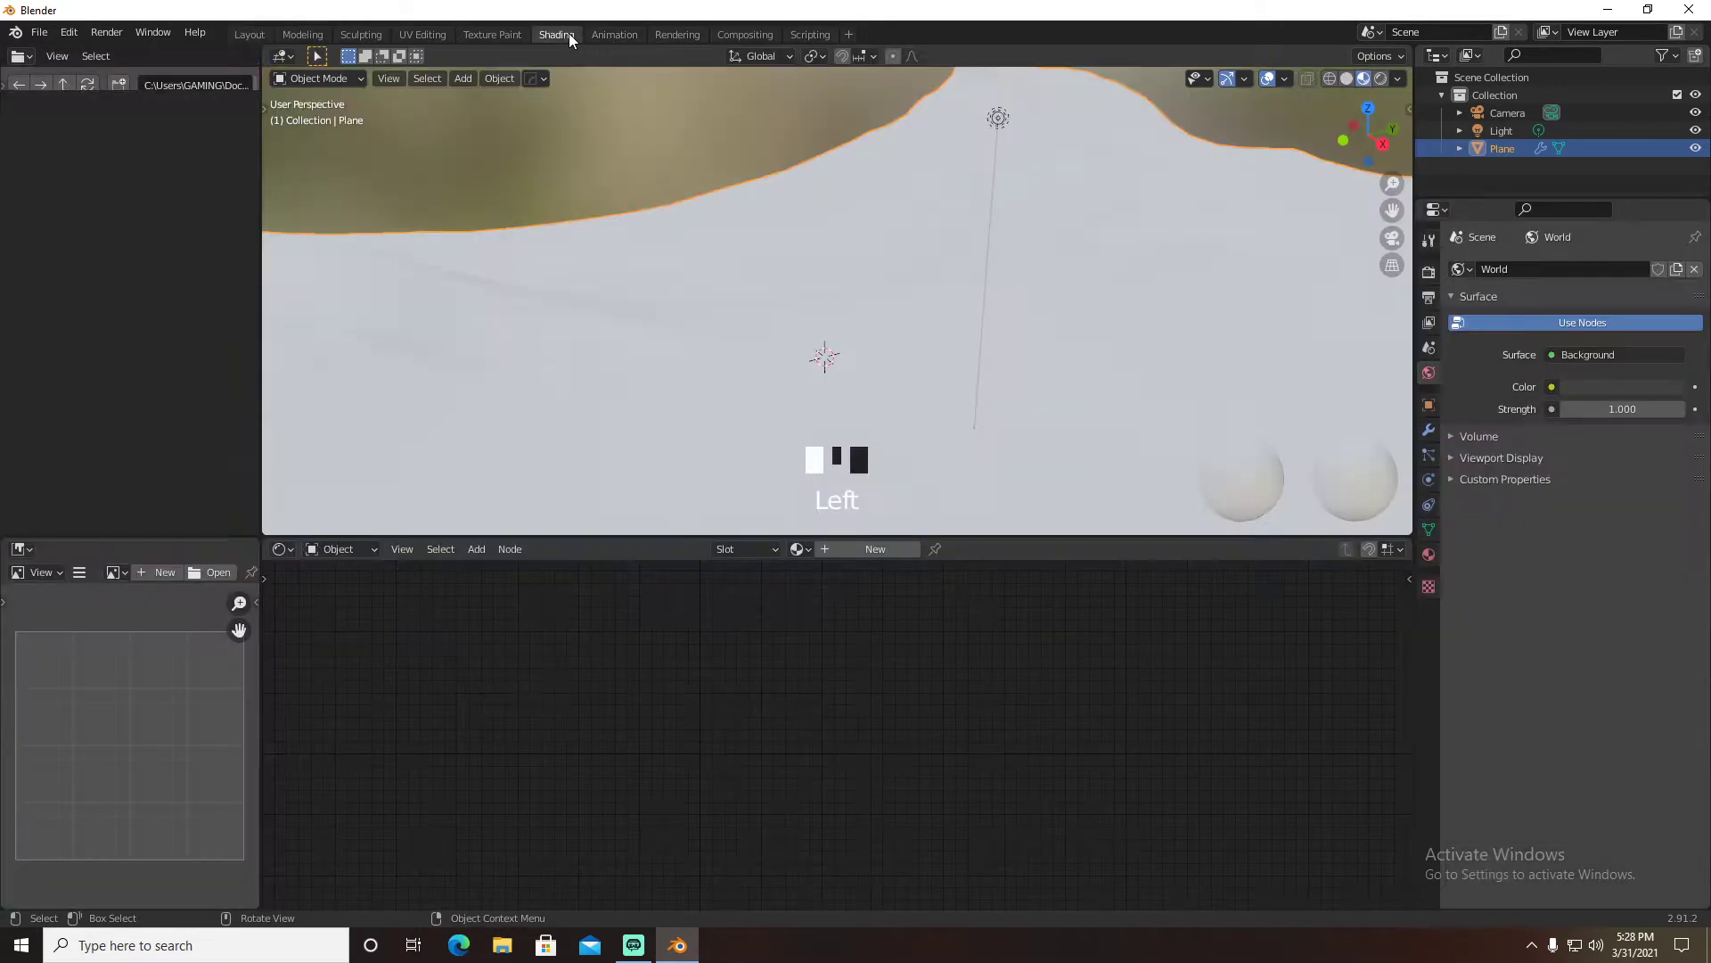
{"action": "key", "text": "KP_0"}
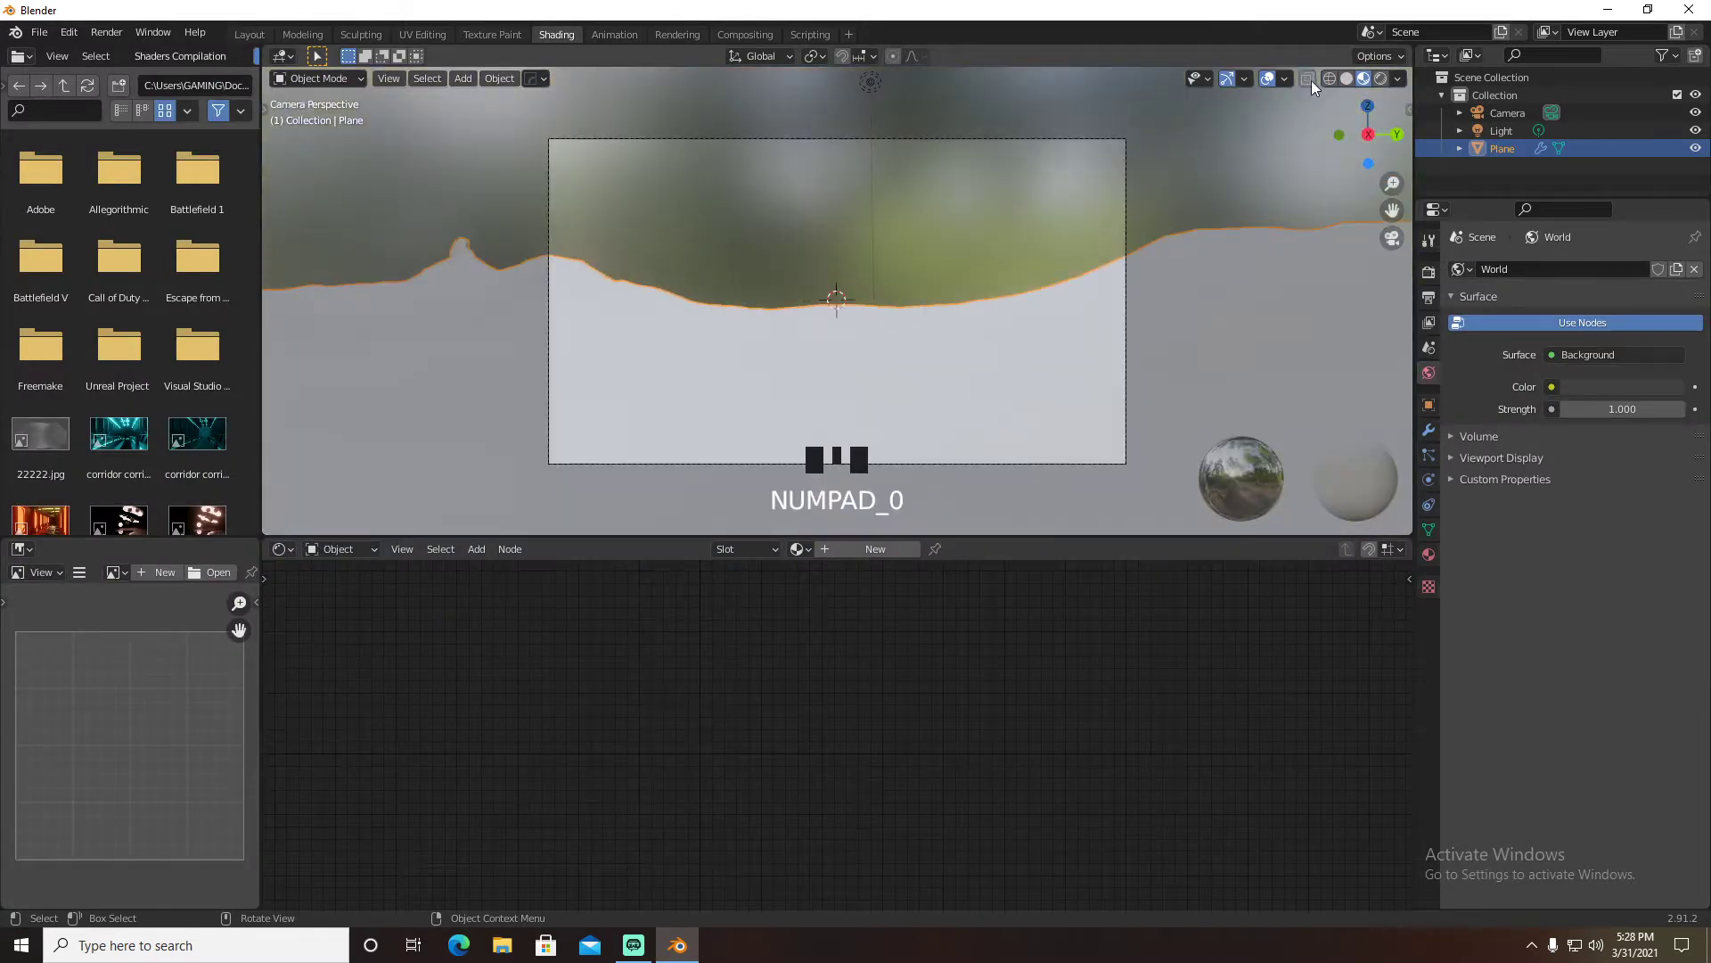
{"action": "left_click", "coordinate": [1381, 79]}
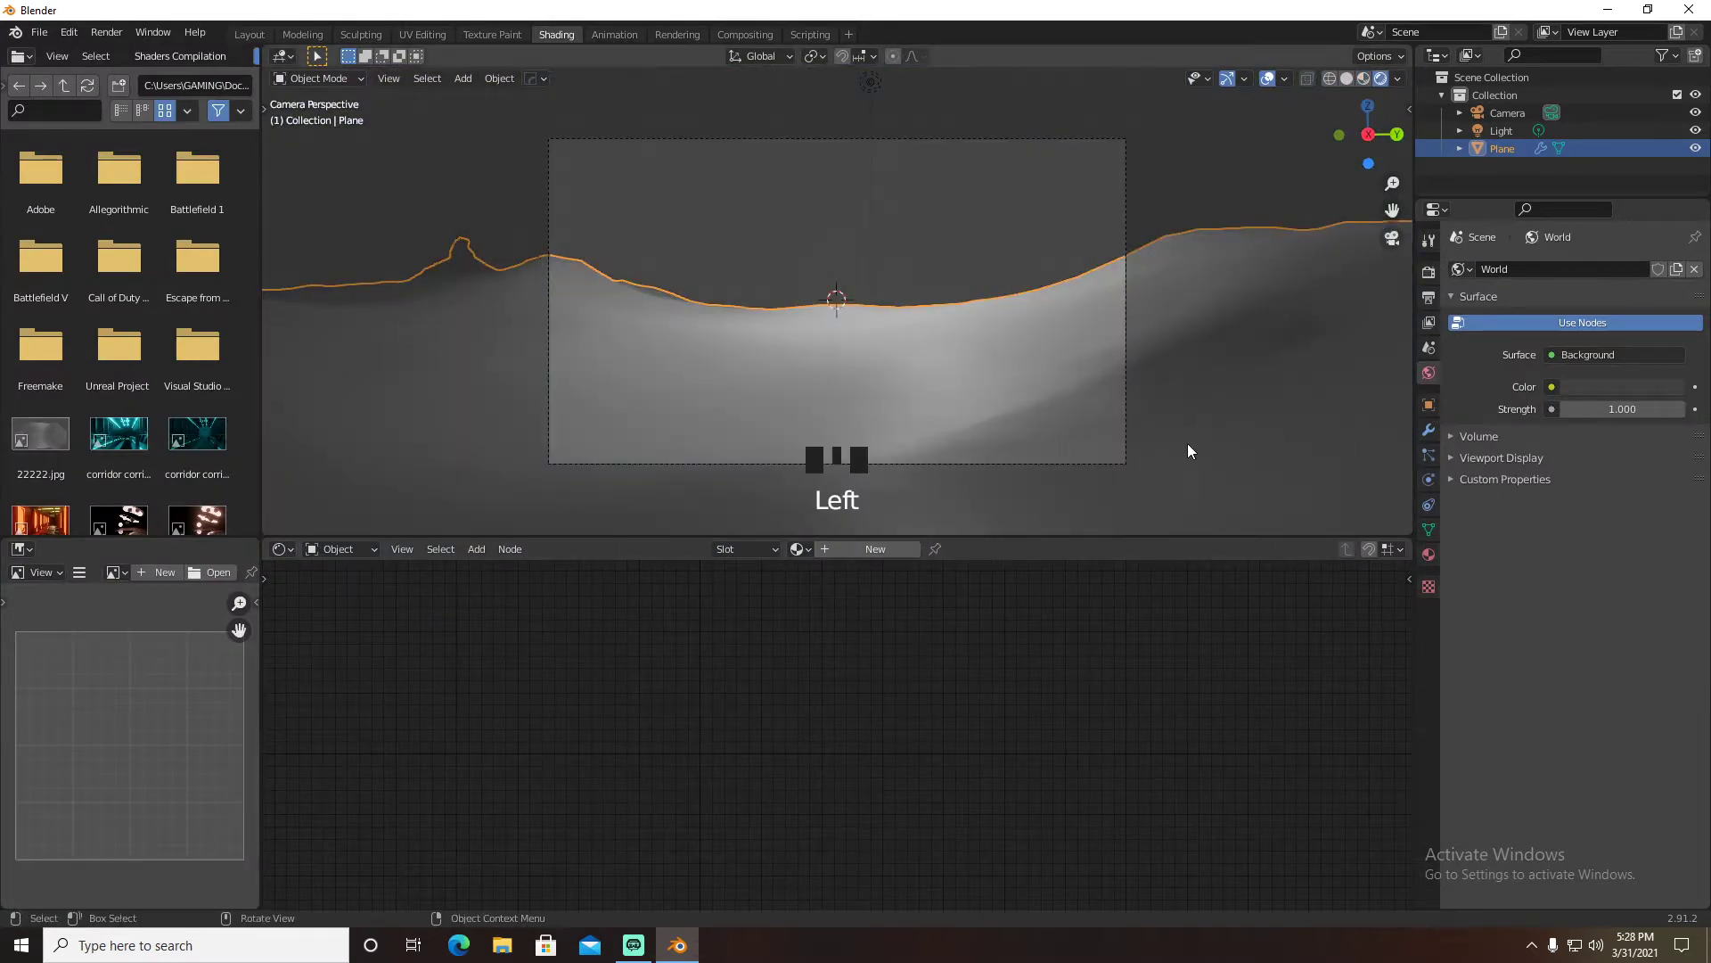
{"action": "left_click", "coordinate": [1187, 446]}
{"action": "left_click", "coordinate": [884, 551]}
Add a Noise Texture node well before the Principled BSDF node
{"action": "key", "text": "shift+a"}
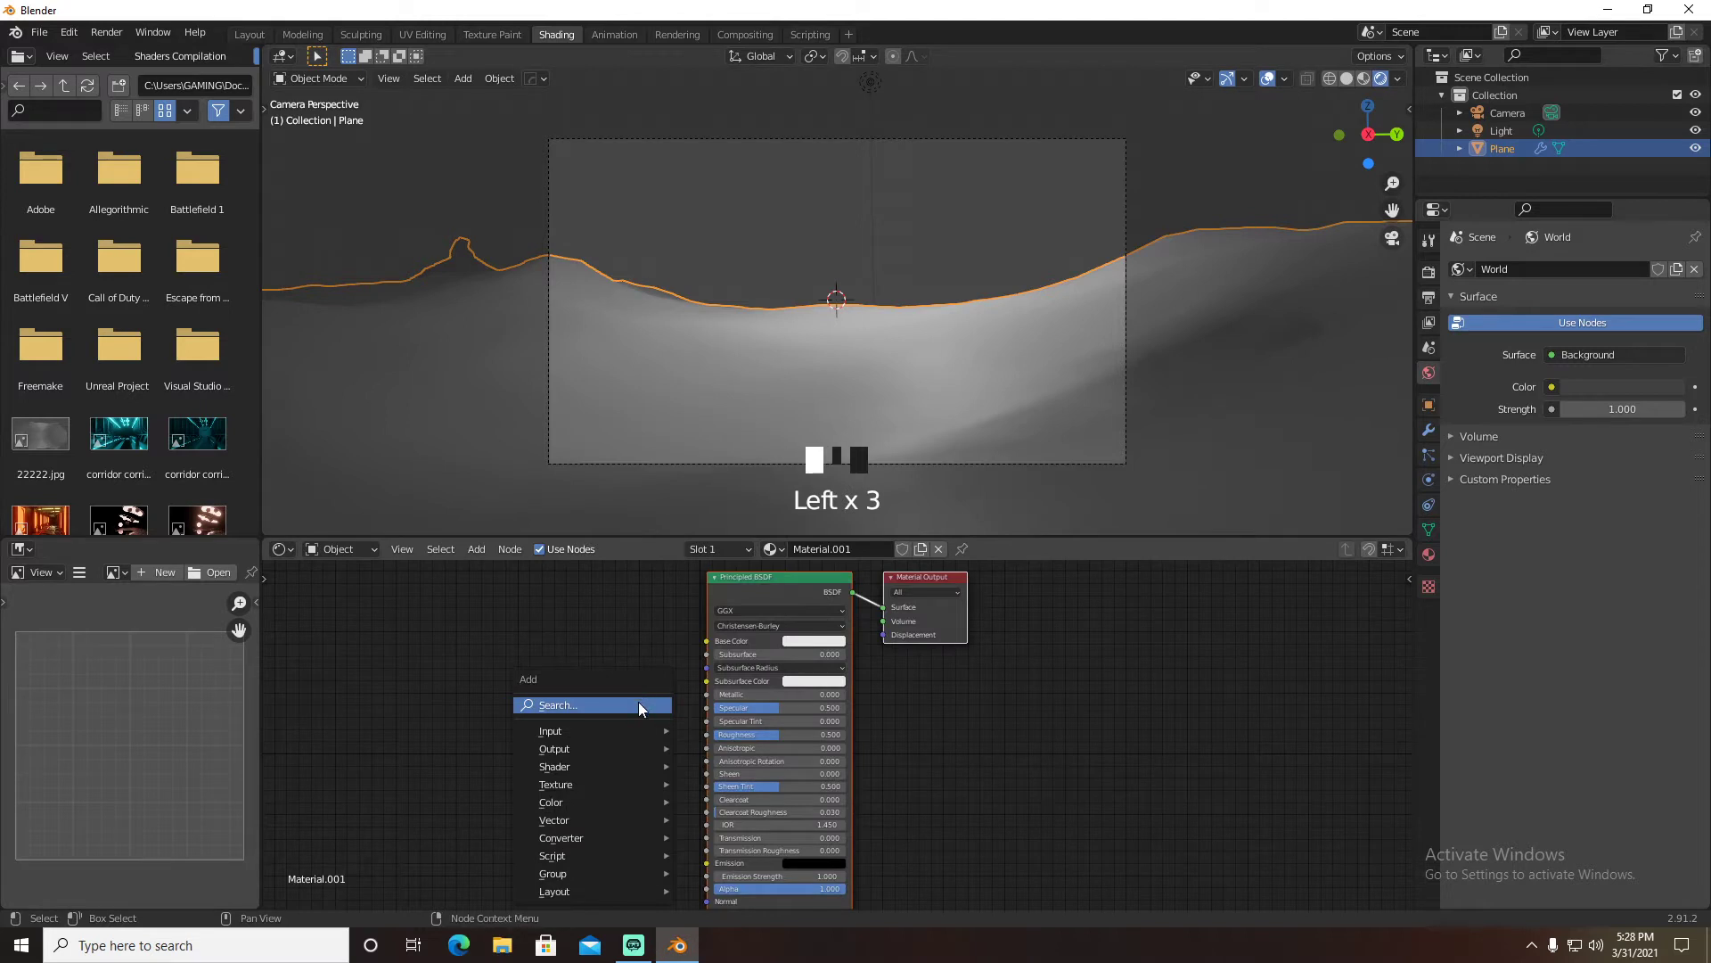
{"action": "left_click", "coordinate": [640, 704]}
{"action": "type", "text": "noise"}
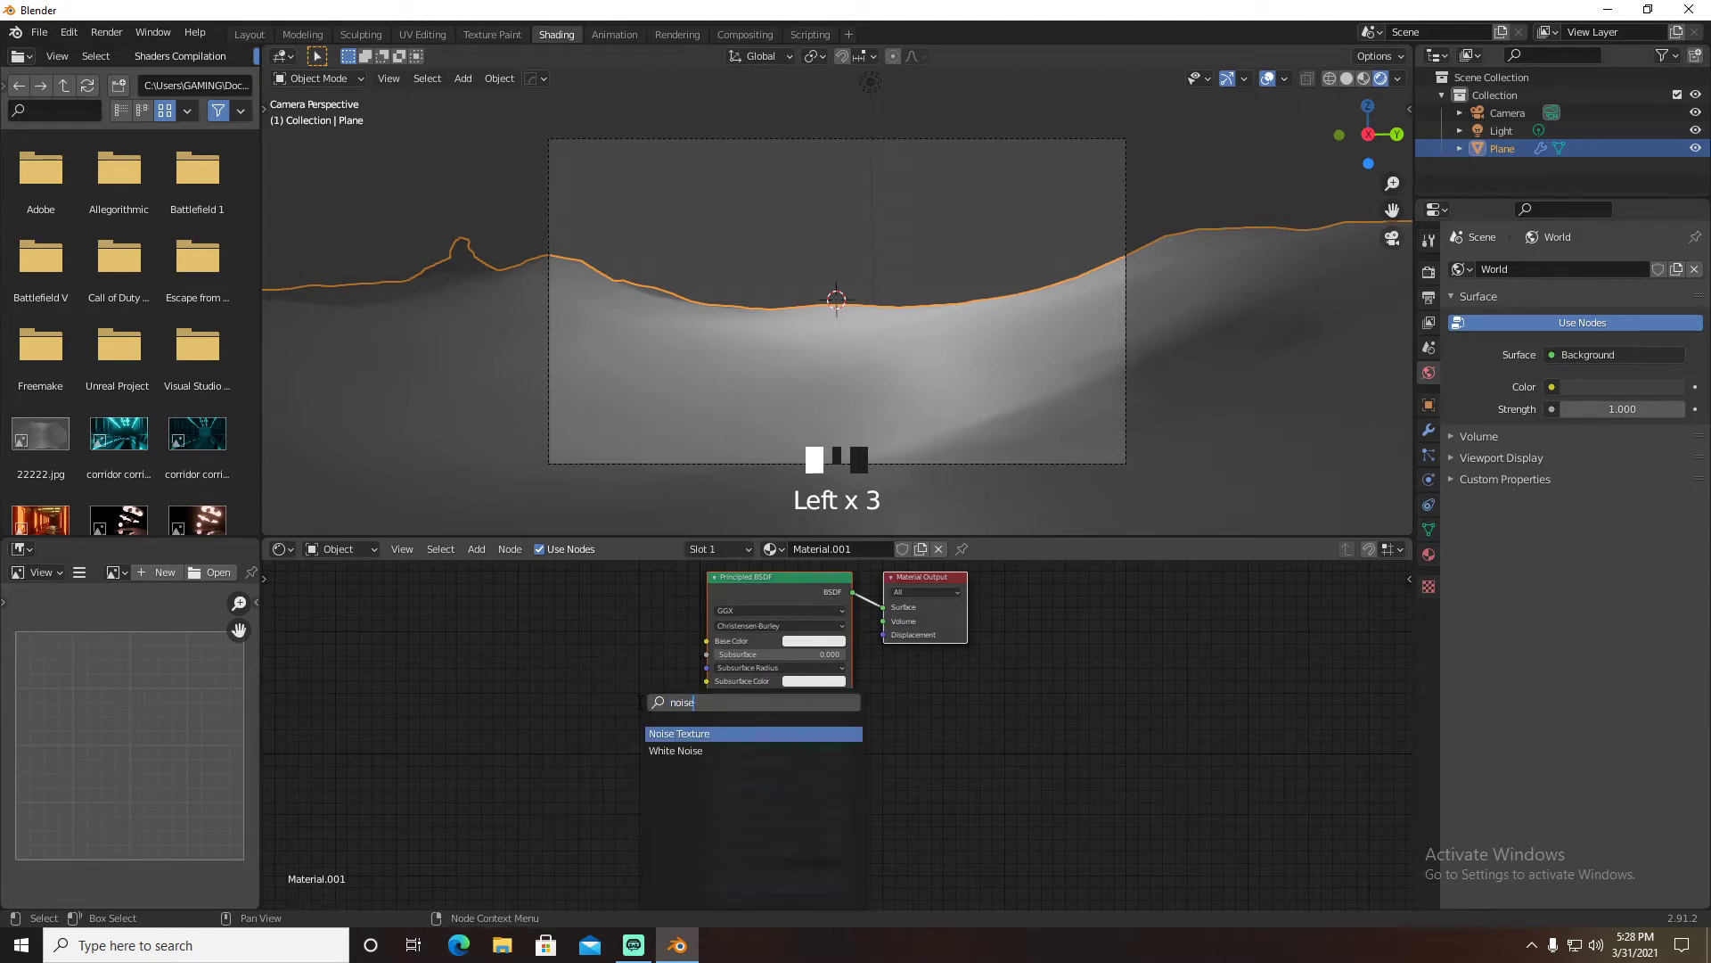
{"action": "left_click", "coordinate": [670, 733]}
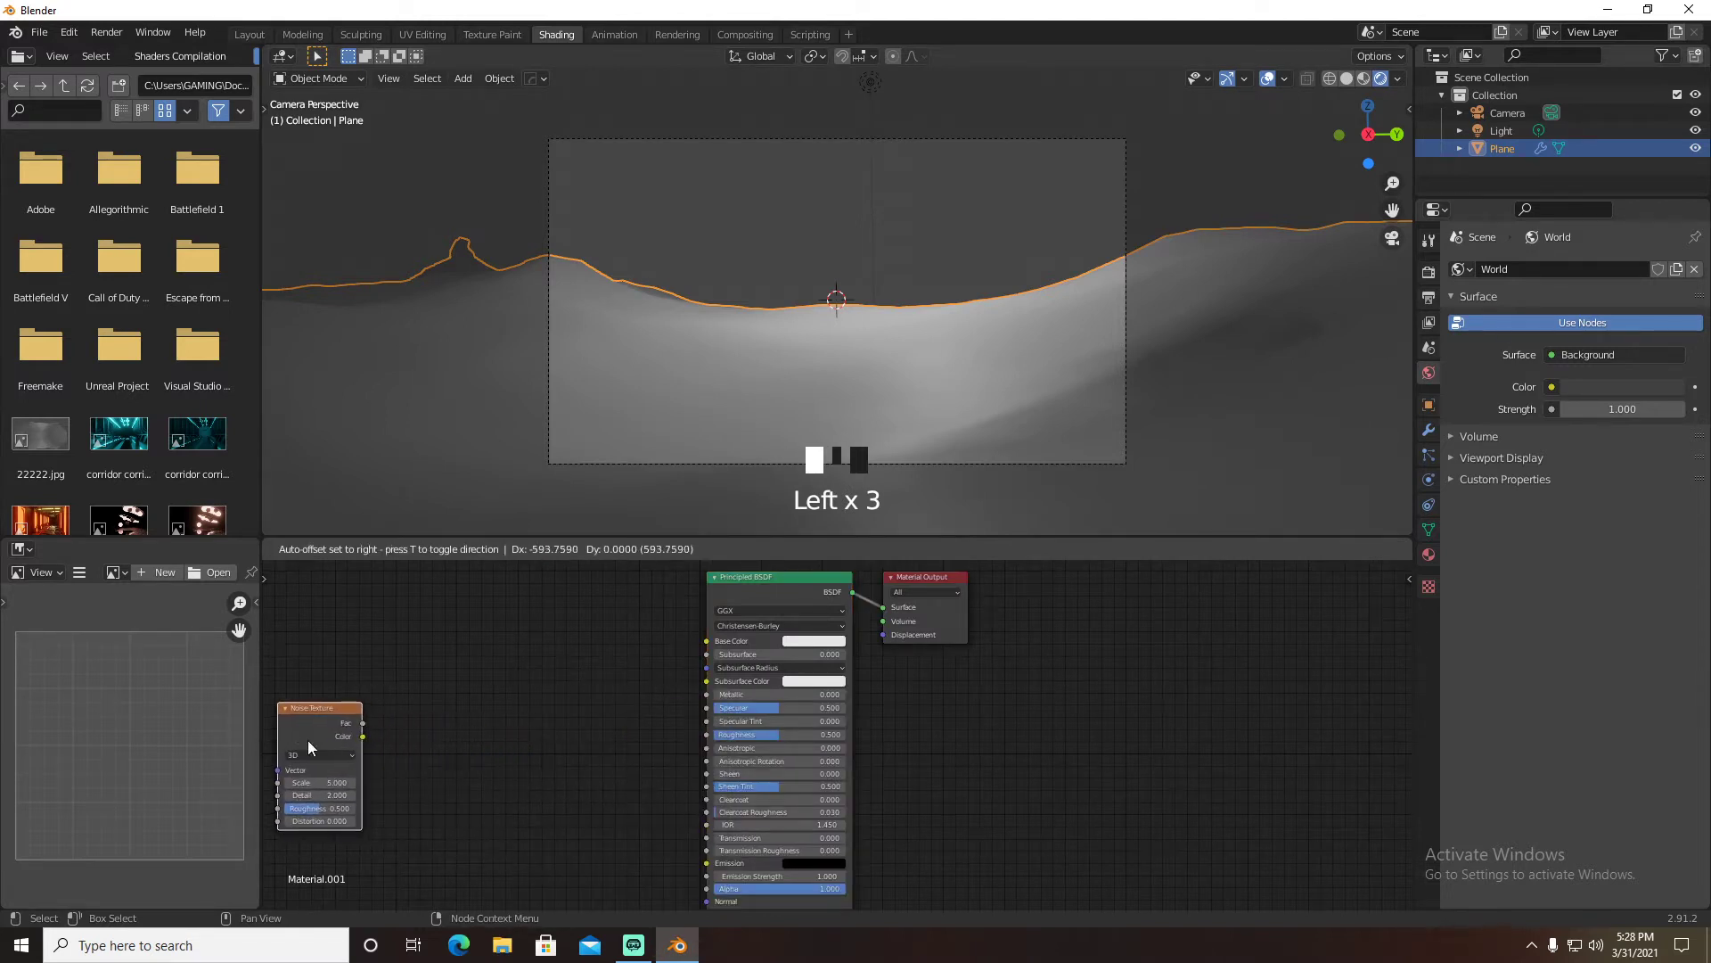
{"action": "left_click", "coordinate": [305, 745]}
Add a ColorRamp node between the Noise Texture and the Principled BSDF
{"action": "key", "text": "shift+a"}
{"action": "left_click", "coordinate": [433, 719]}
{"action": "type", "text": "color"}
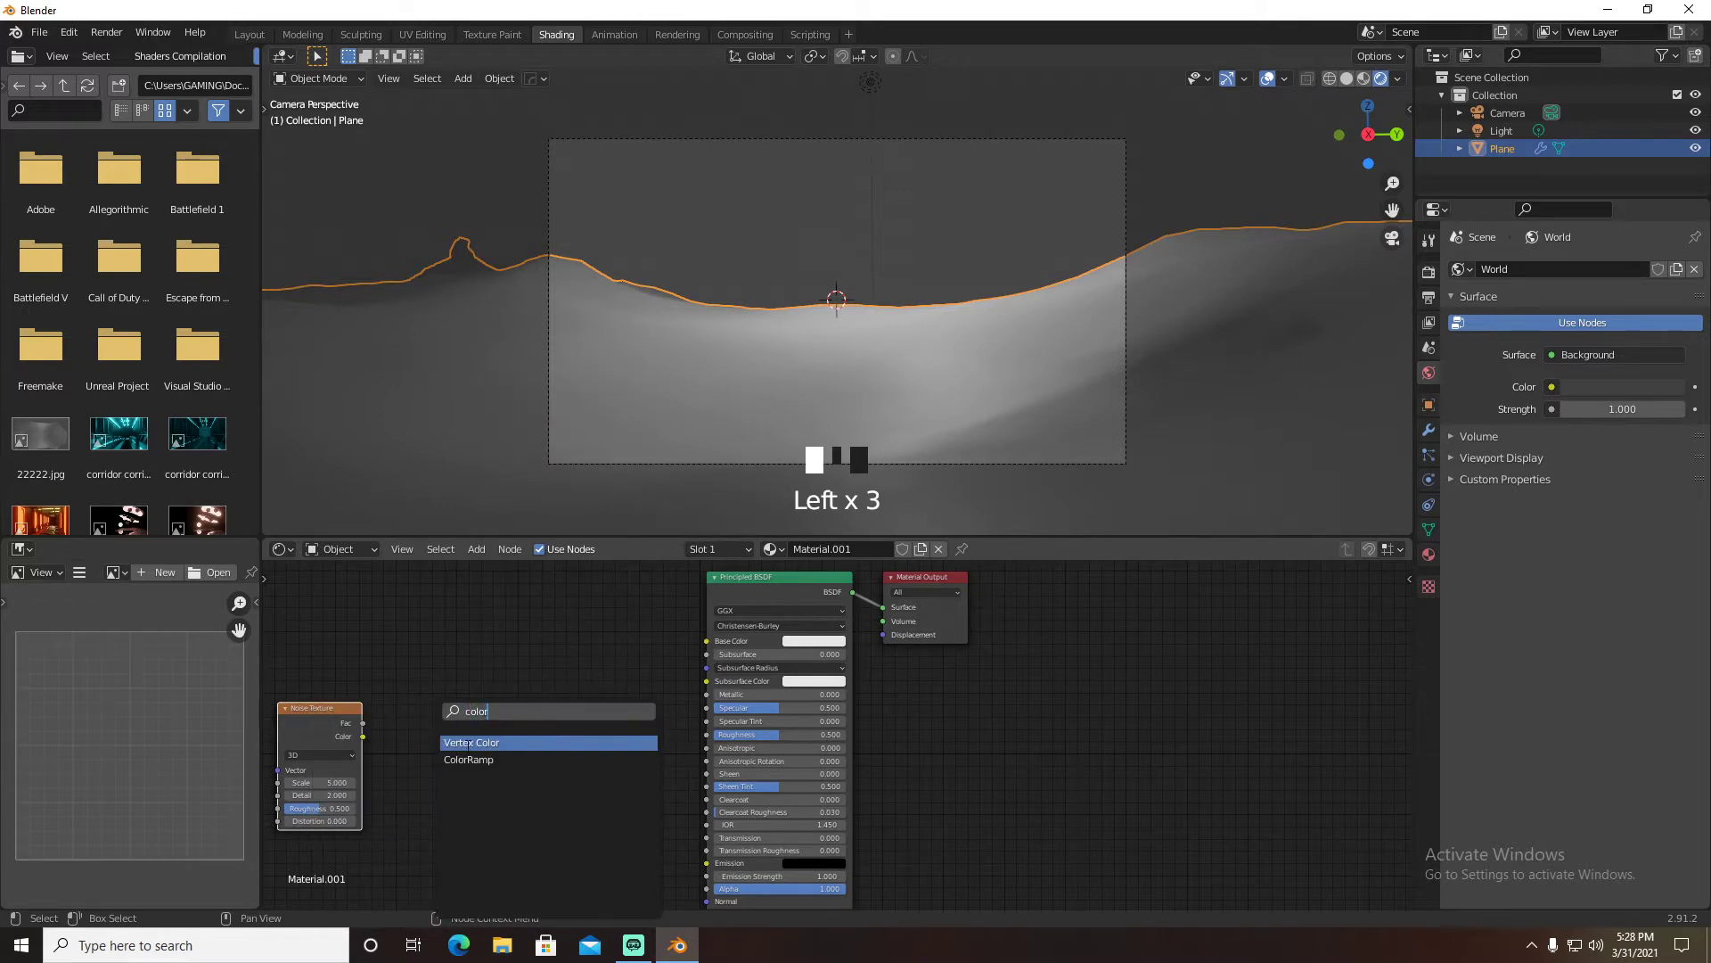
{"action": "key", "text": "Down"}
{"action": "key", "text": "Return"}
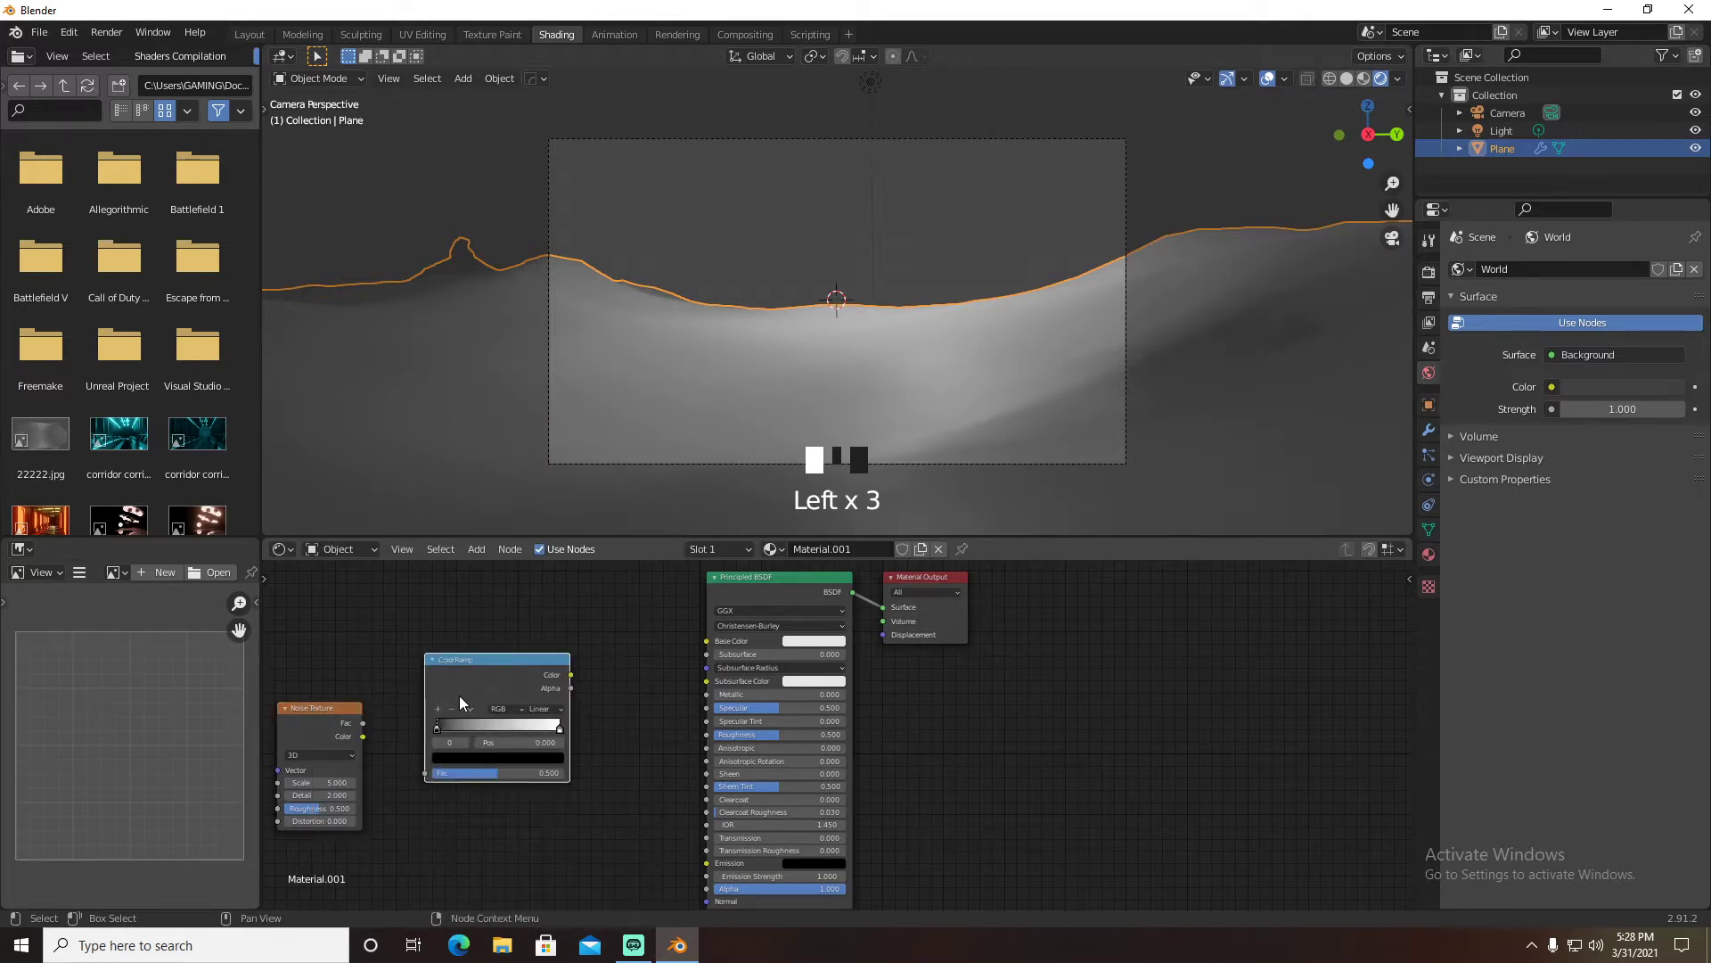
{"action": "left_click", "coordinate": [592, 709]}
Add a MixRGB node between the ColorRamp and the Principled BSDF
{"action": "key", "text": "shift+a"}
{"action": "left_click", "coordinate": [592, 709]}
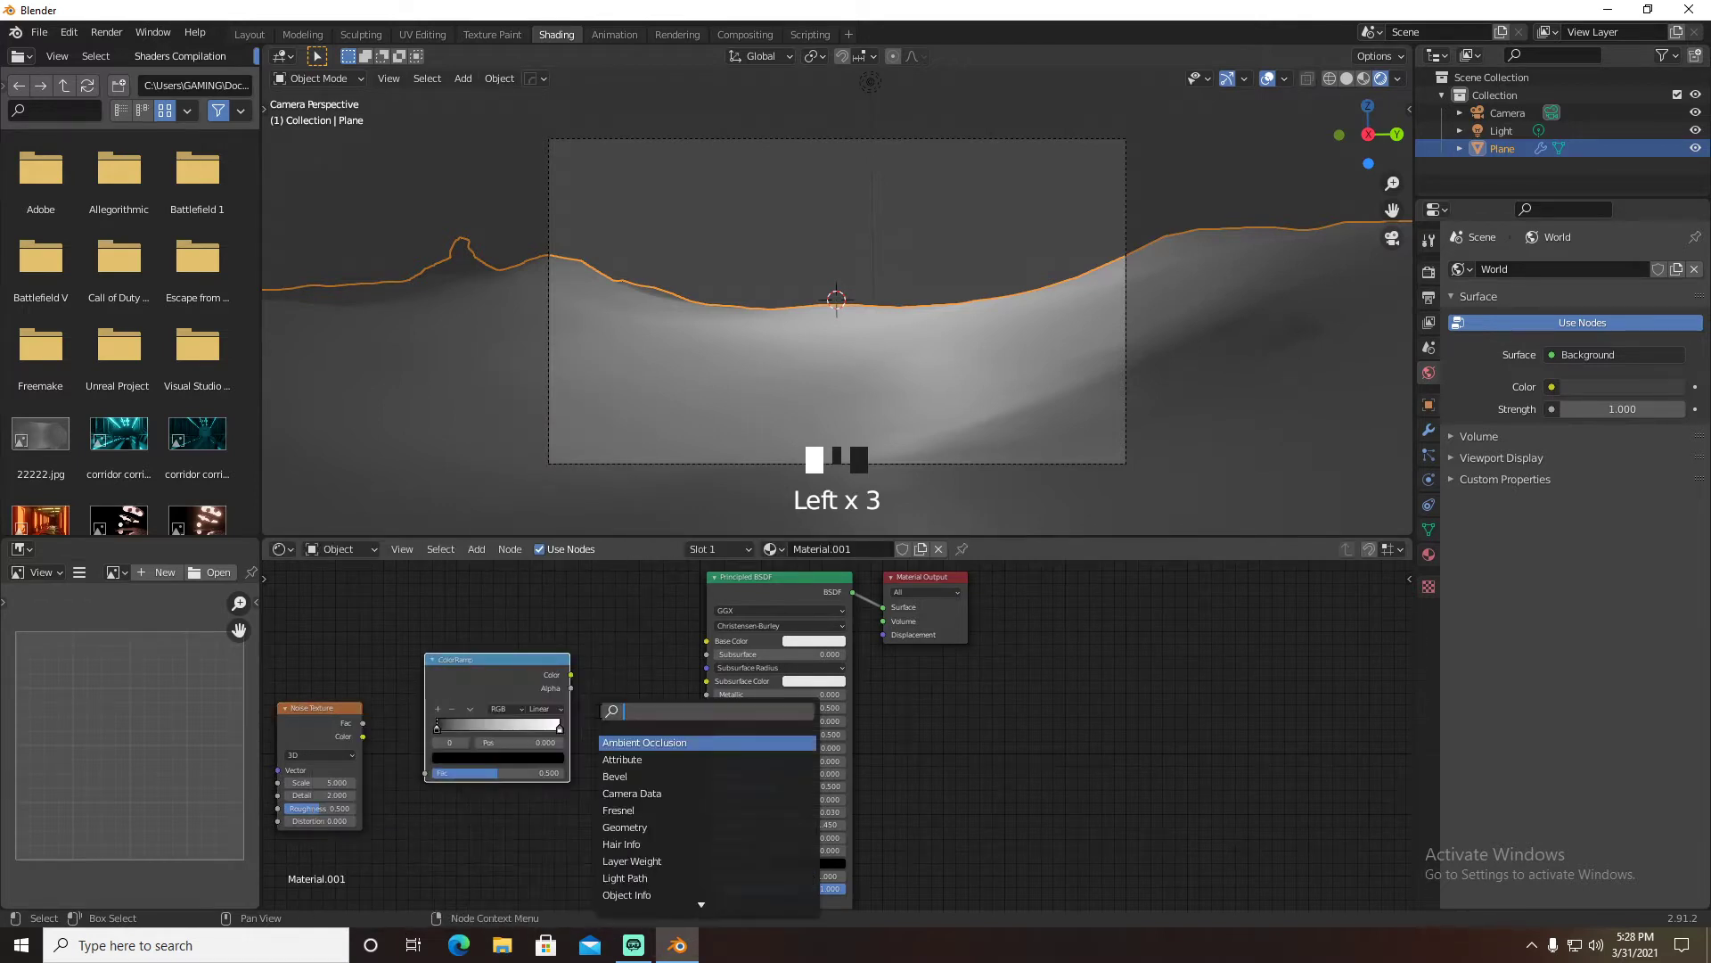
{"action": "type", "text": "mixrgb"}
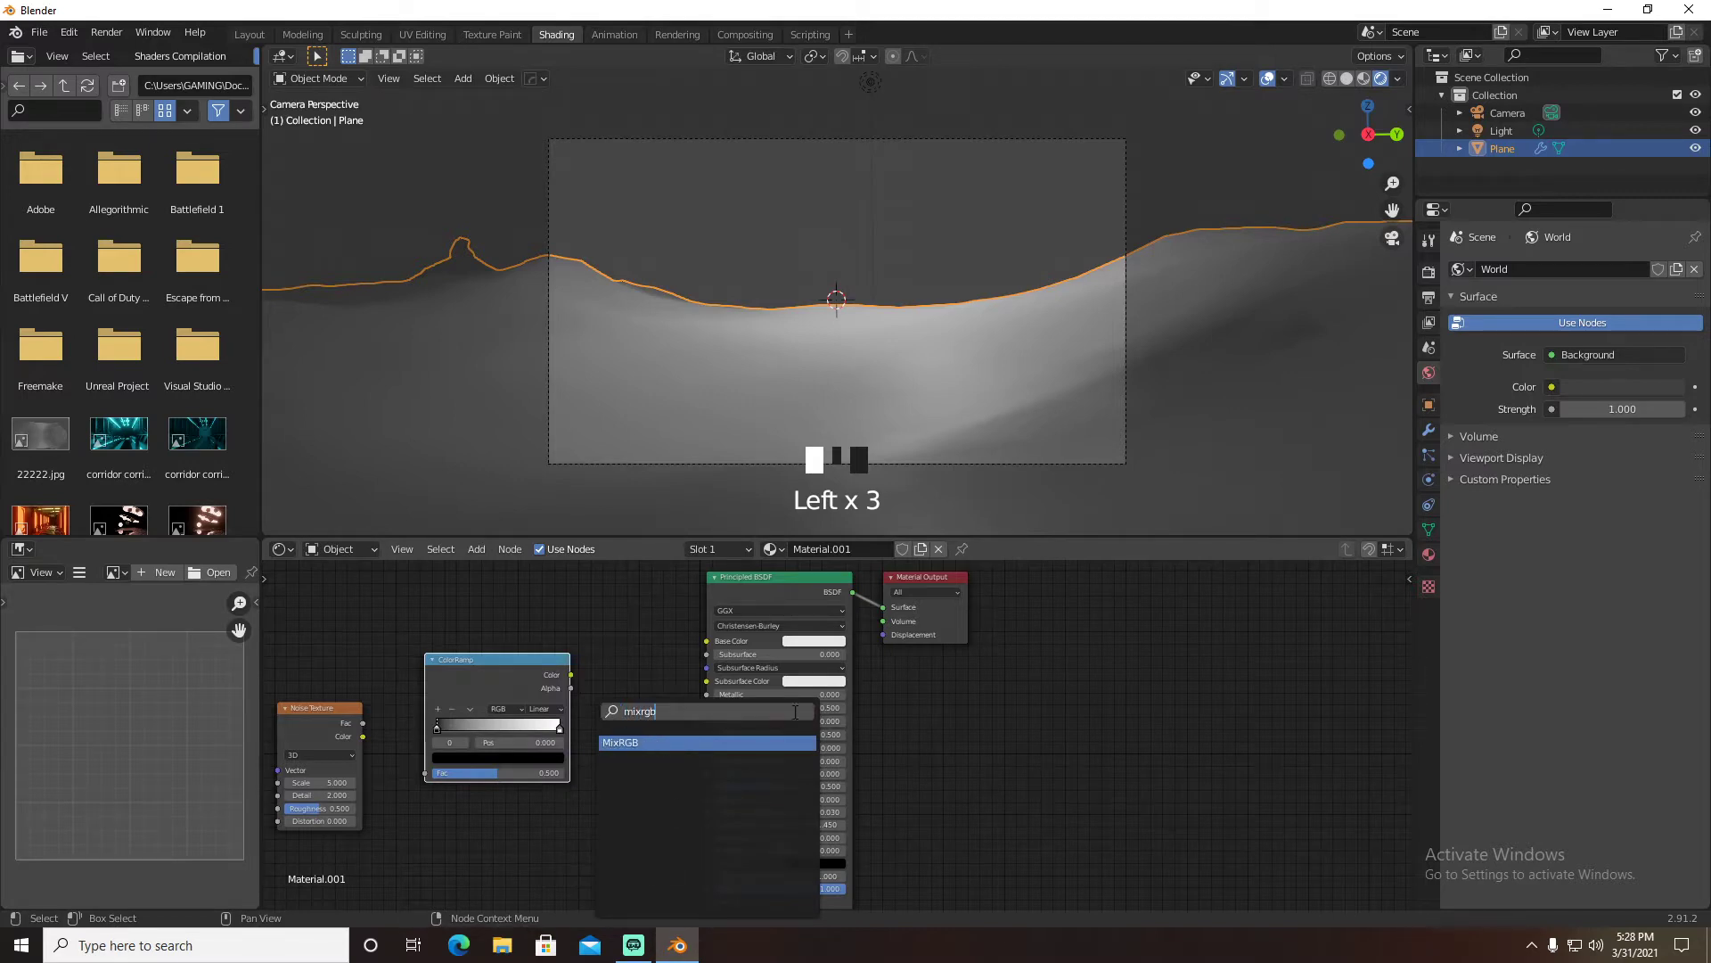
{"action": "key", "text": "Return"}
{"action": "left_click", "coordinate": [624, 615]}
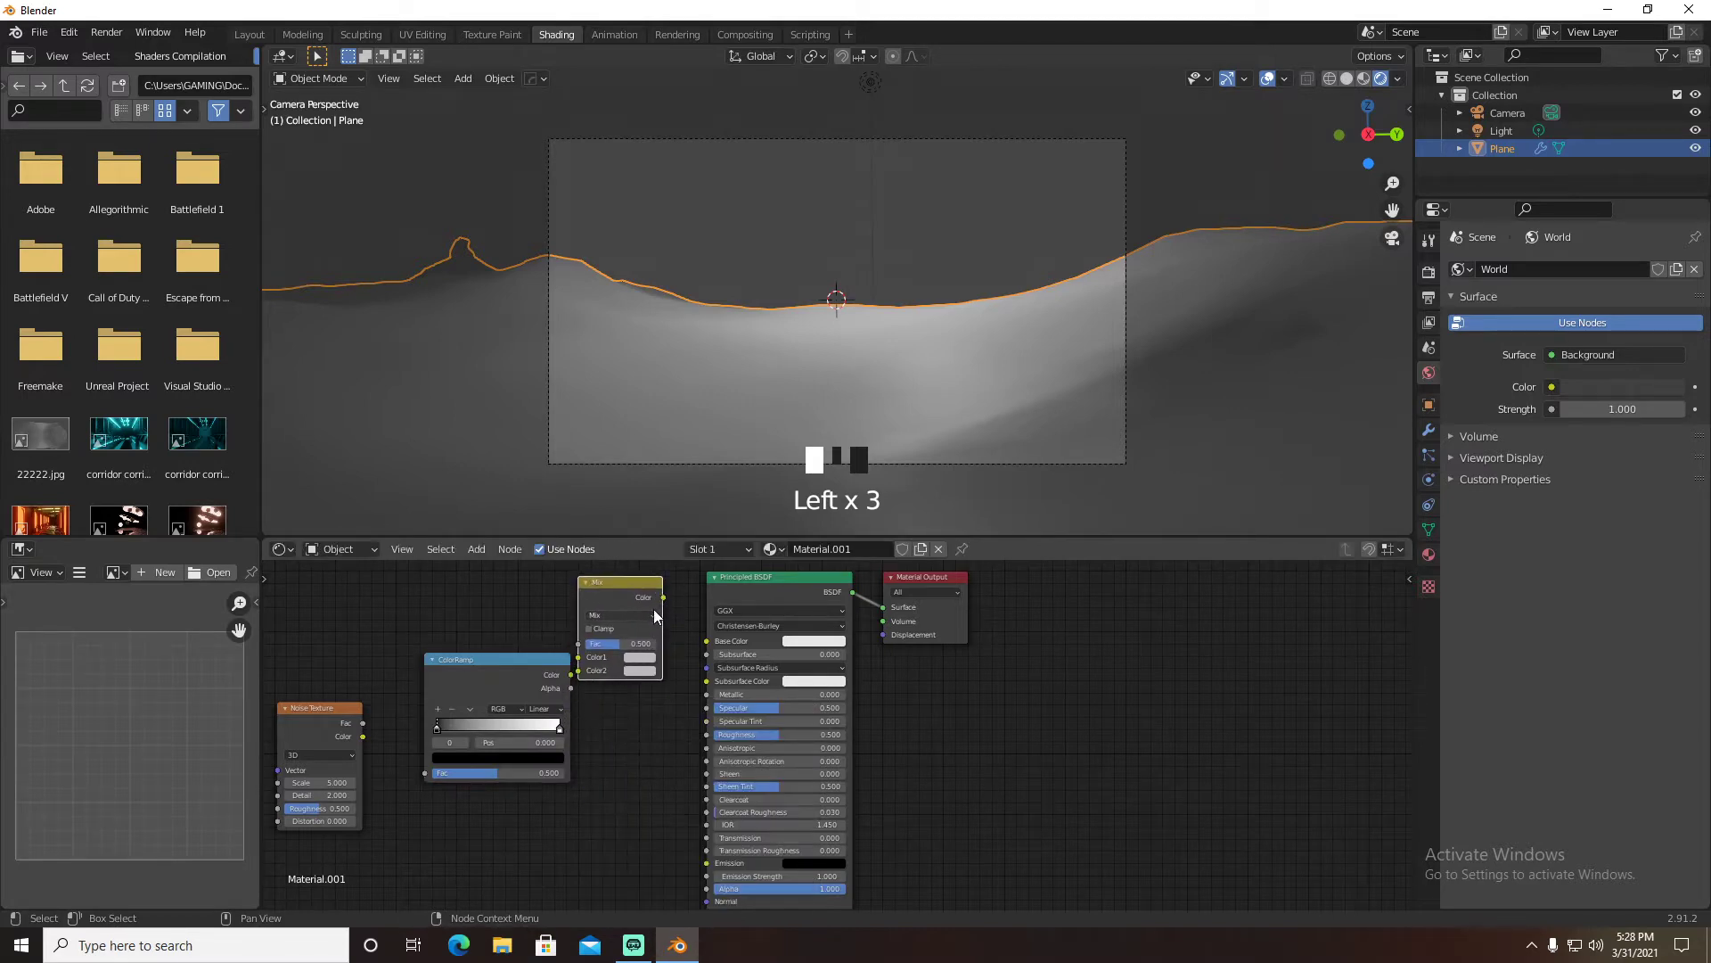
Wire the noise color through the ColorRamp into Color1 of a Multiply mix feeding Base Color, and the ramp color into Roughness
{"action": "left_click_drag", "start_coordinate": [363, 736], "coordinate": [433, 772]}
{"action": "left_click_drag", "start_coordinate": [485, 670], "coordinate": [578, 657]}
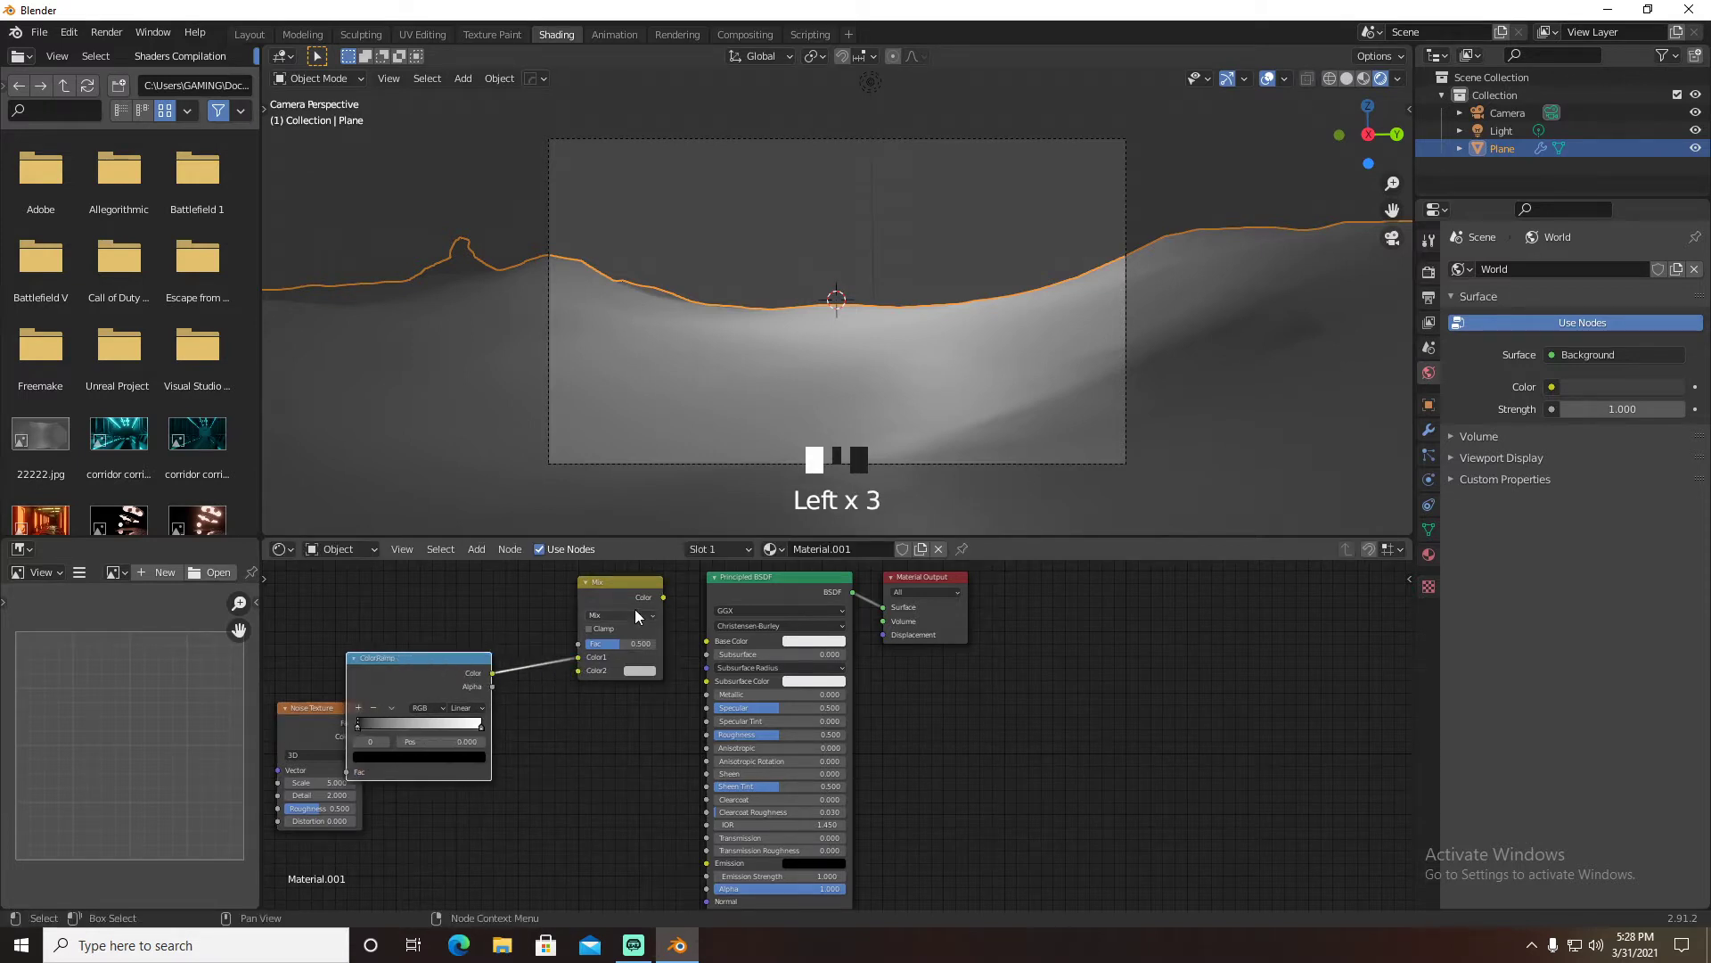
{"action": "left_click", "coordinate": [639, 614]}
{"action": "left_click", "coordinate": [631, 656]}
{"action": "left_click_drag", "start_coordinate": [663, 597], "coordinate": [706, 641]}
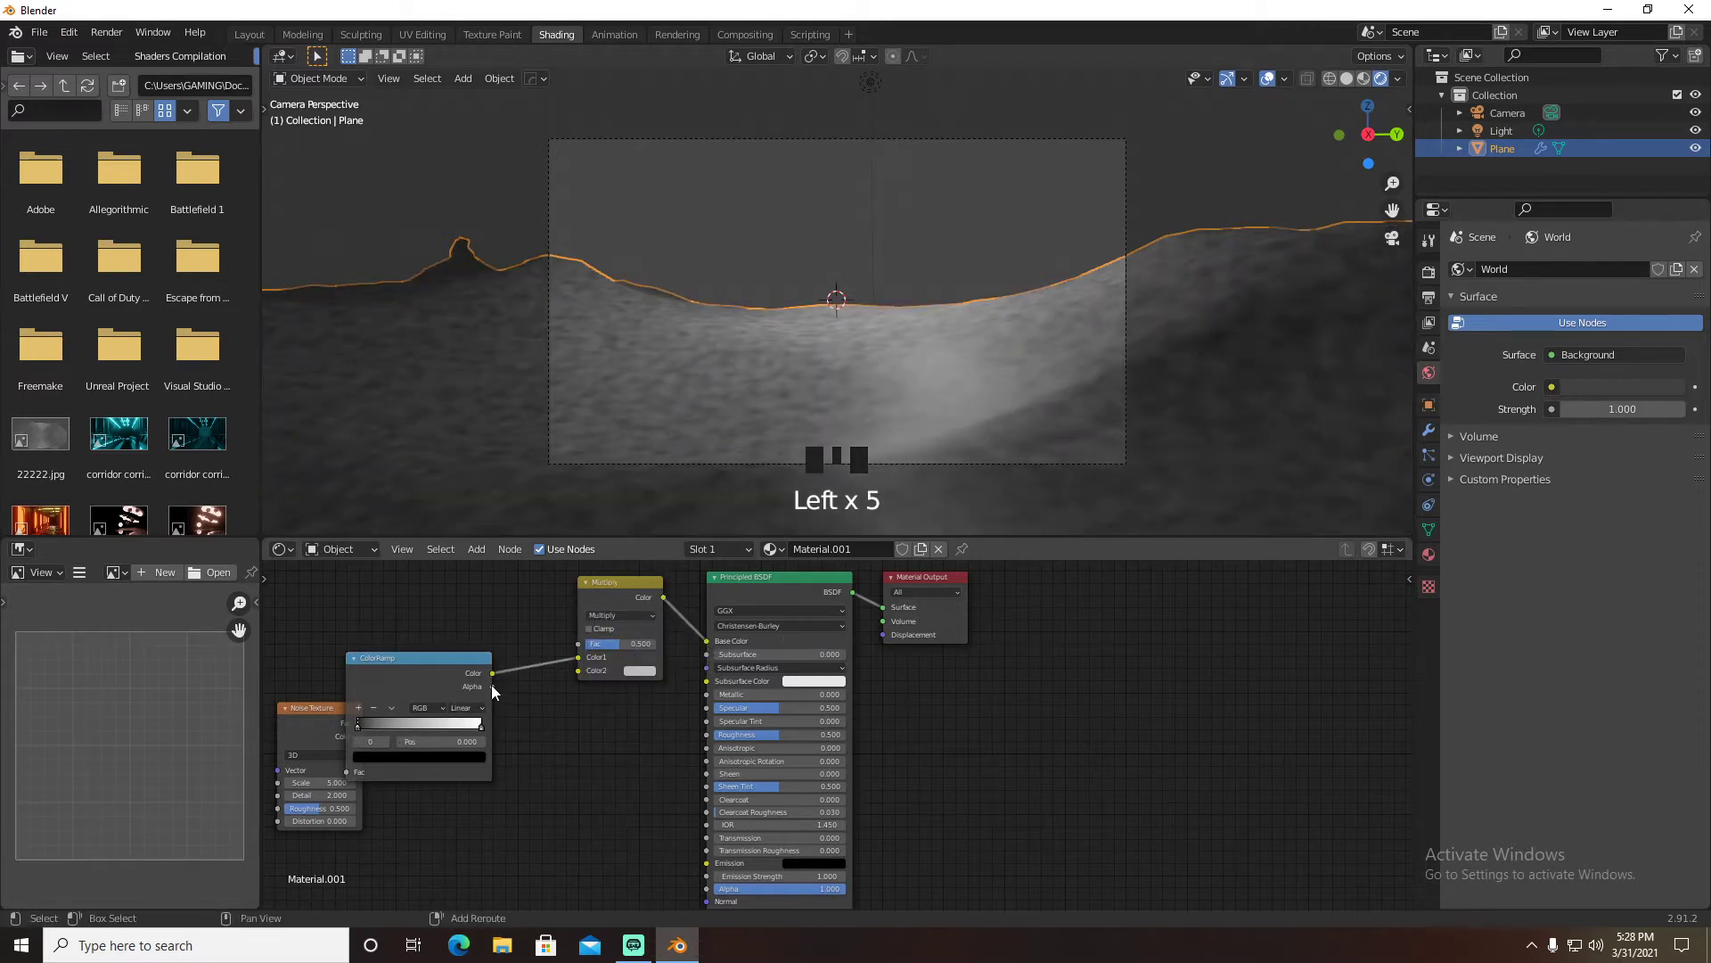
{"action": "left_click_drag", "start_coordinate": [492, 673], "coordinate": [704, 736]}
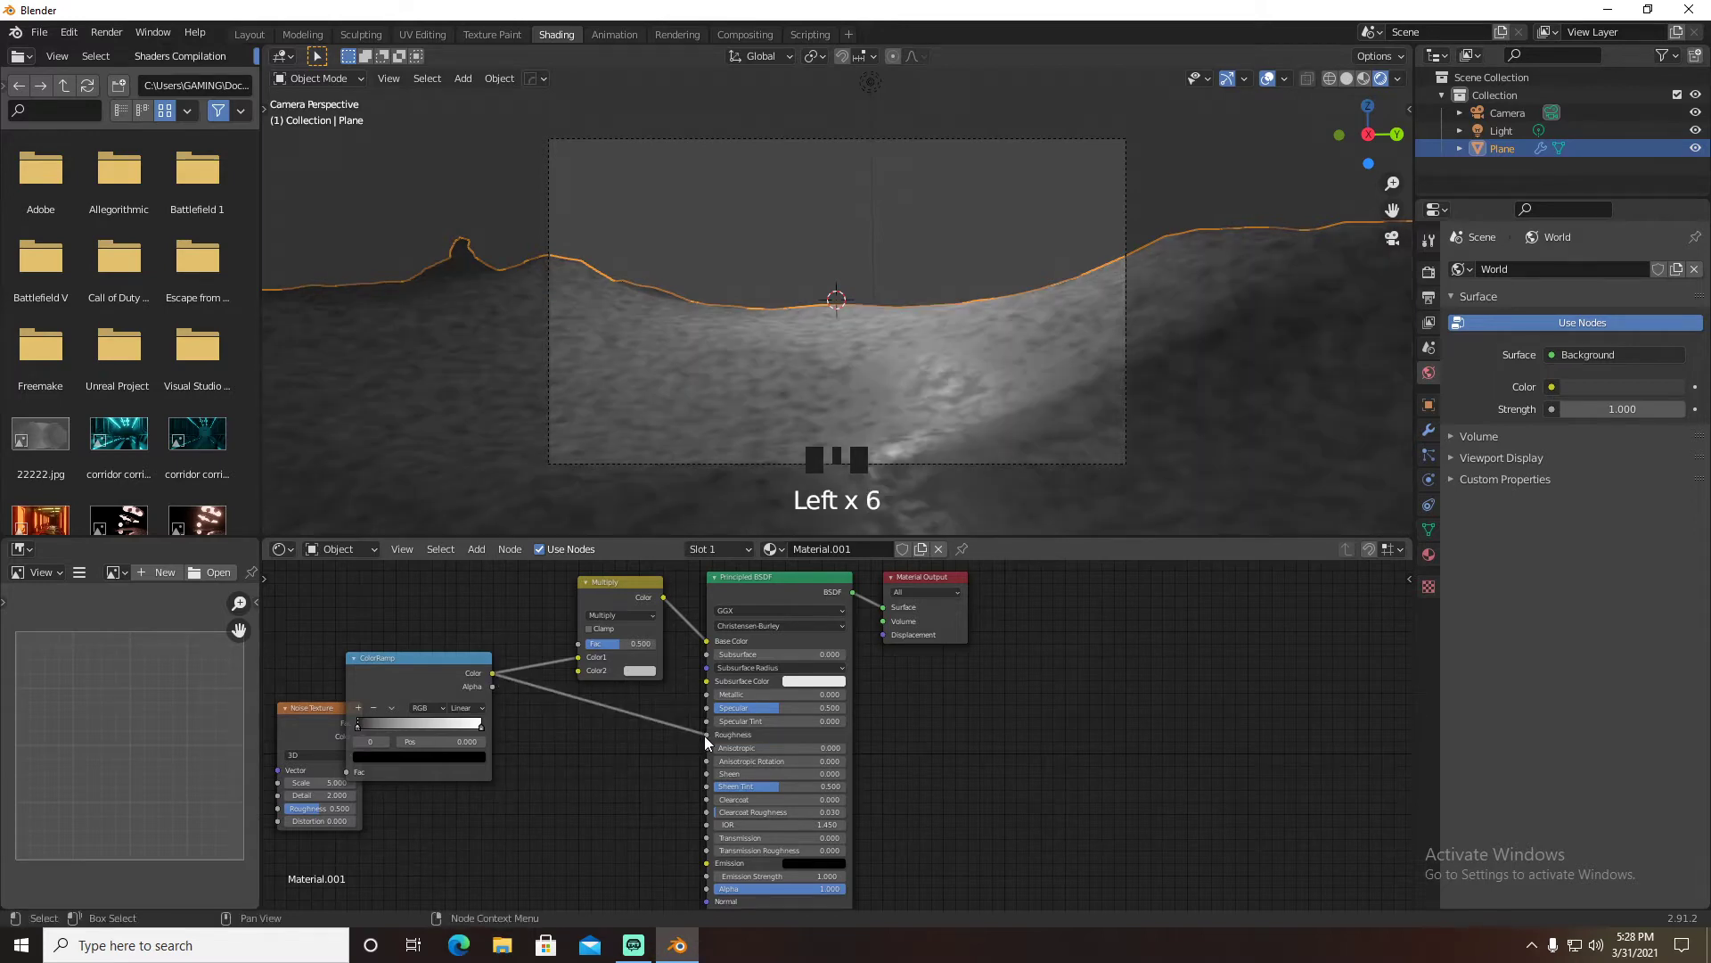
Add a Bump node beside the lower inputs of the Principled BSDF
{"action": "key", "text": "shift+a"}
{"action": "left_click", "coordinate": [574, 724]}
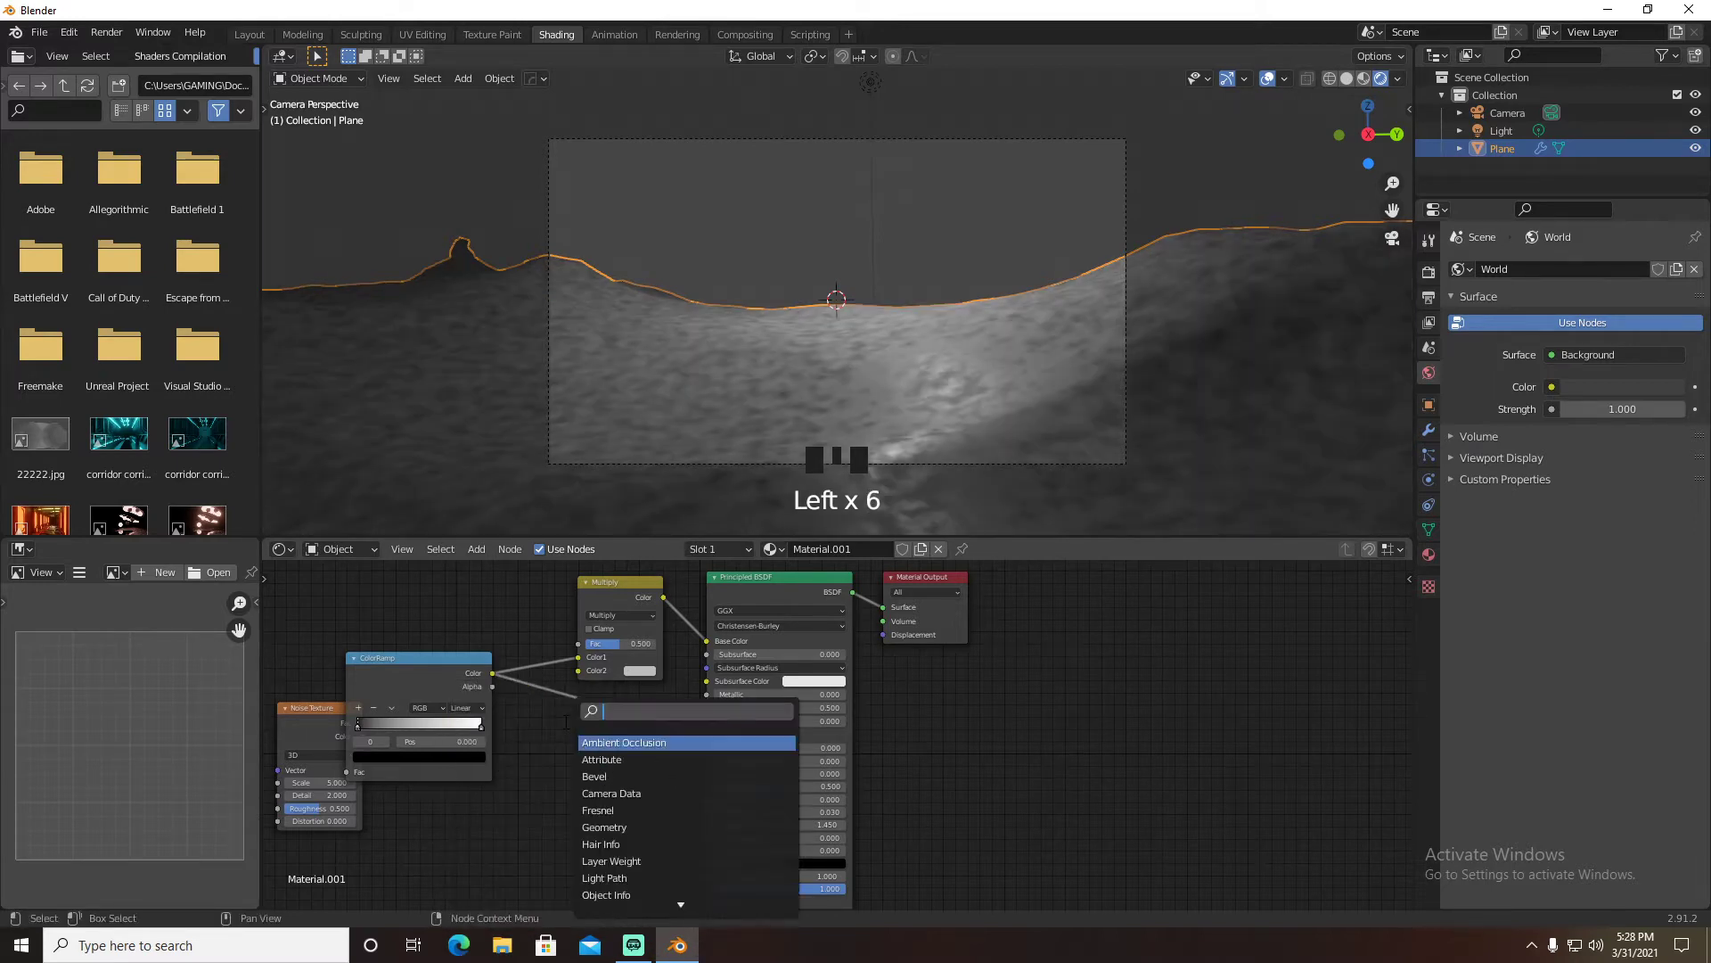
{"action": "type", "text": "bump"}
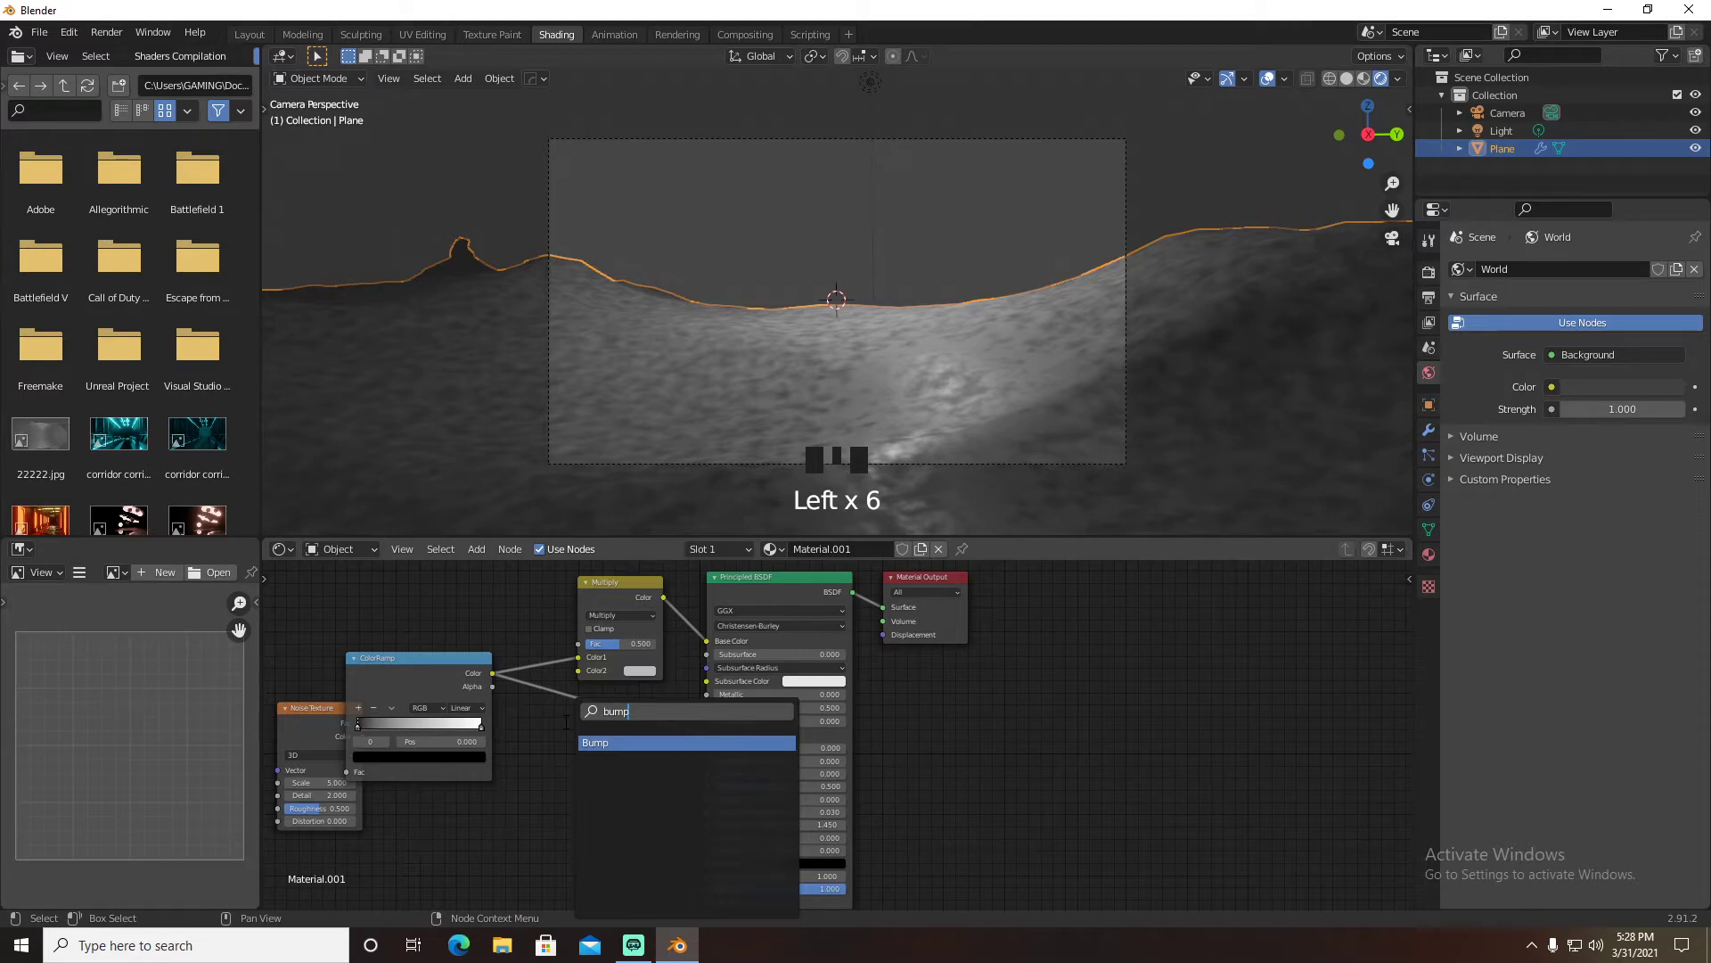
{"action": "key", "text": "Return"}
{"action": "left_click", "coordinate": [580, 834]}
{"action": "middle_click_drag", "start_coordinate": [723, 851], "coordinate": [724, 771], "text": "shift"}
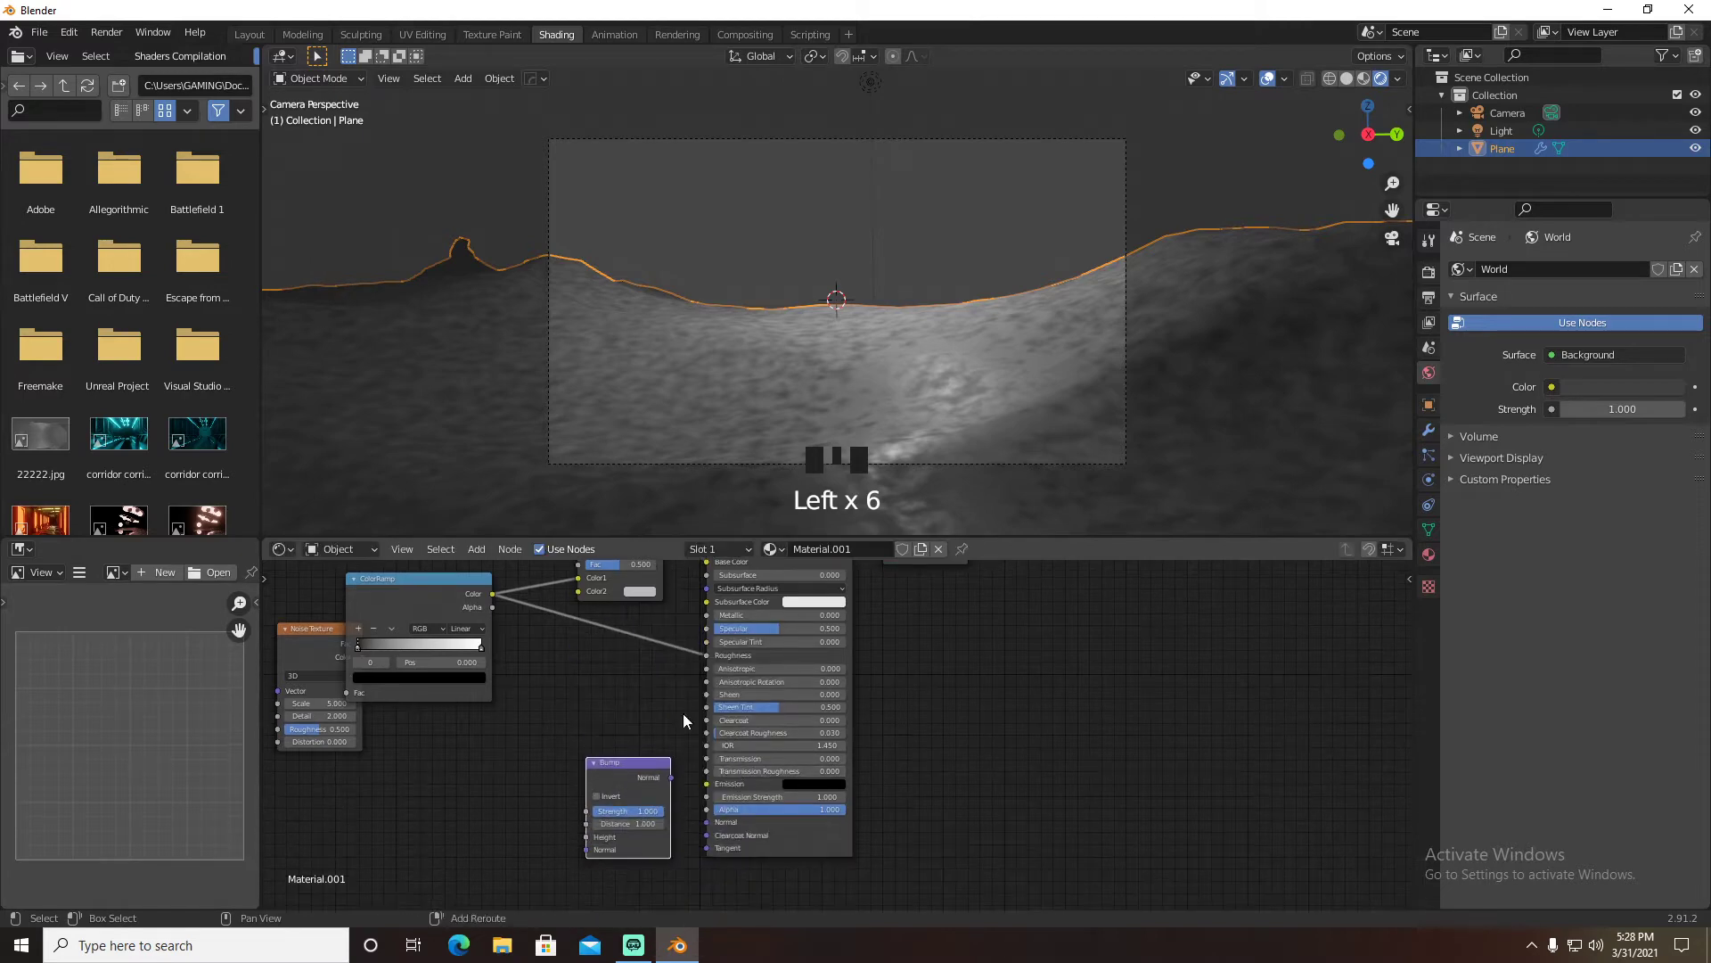
Move the ColorRamp link to Color2 of the Multiply node and set its Color1 to black
{"action": "left_click", "coordinate": [640, 591]}
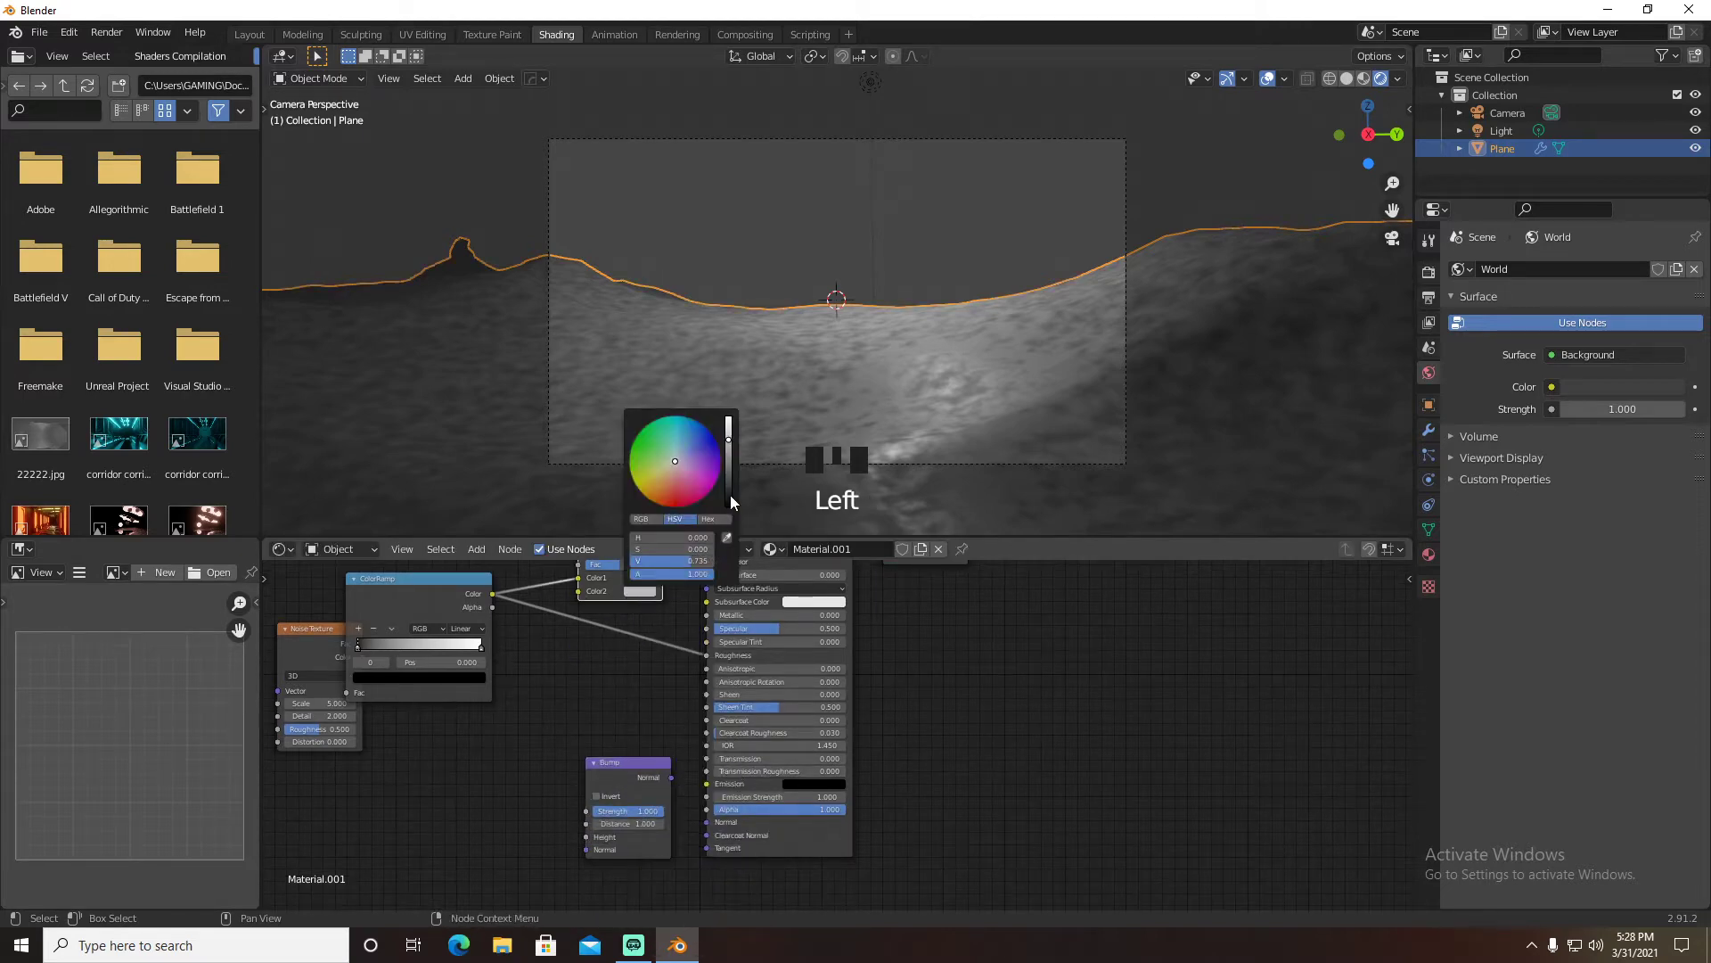
{"action": "left_click_drag", "start_coordinate": [730, 502], "coordinate": [735, 513]}
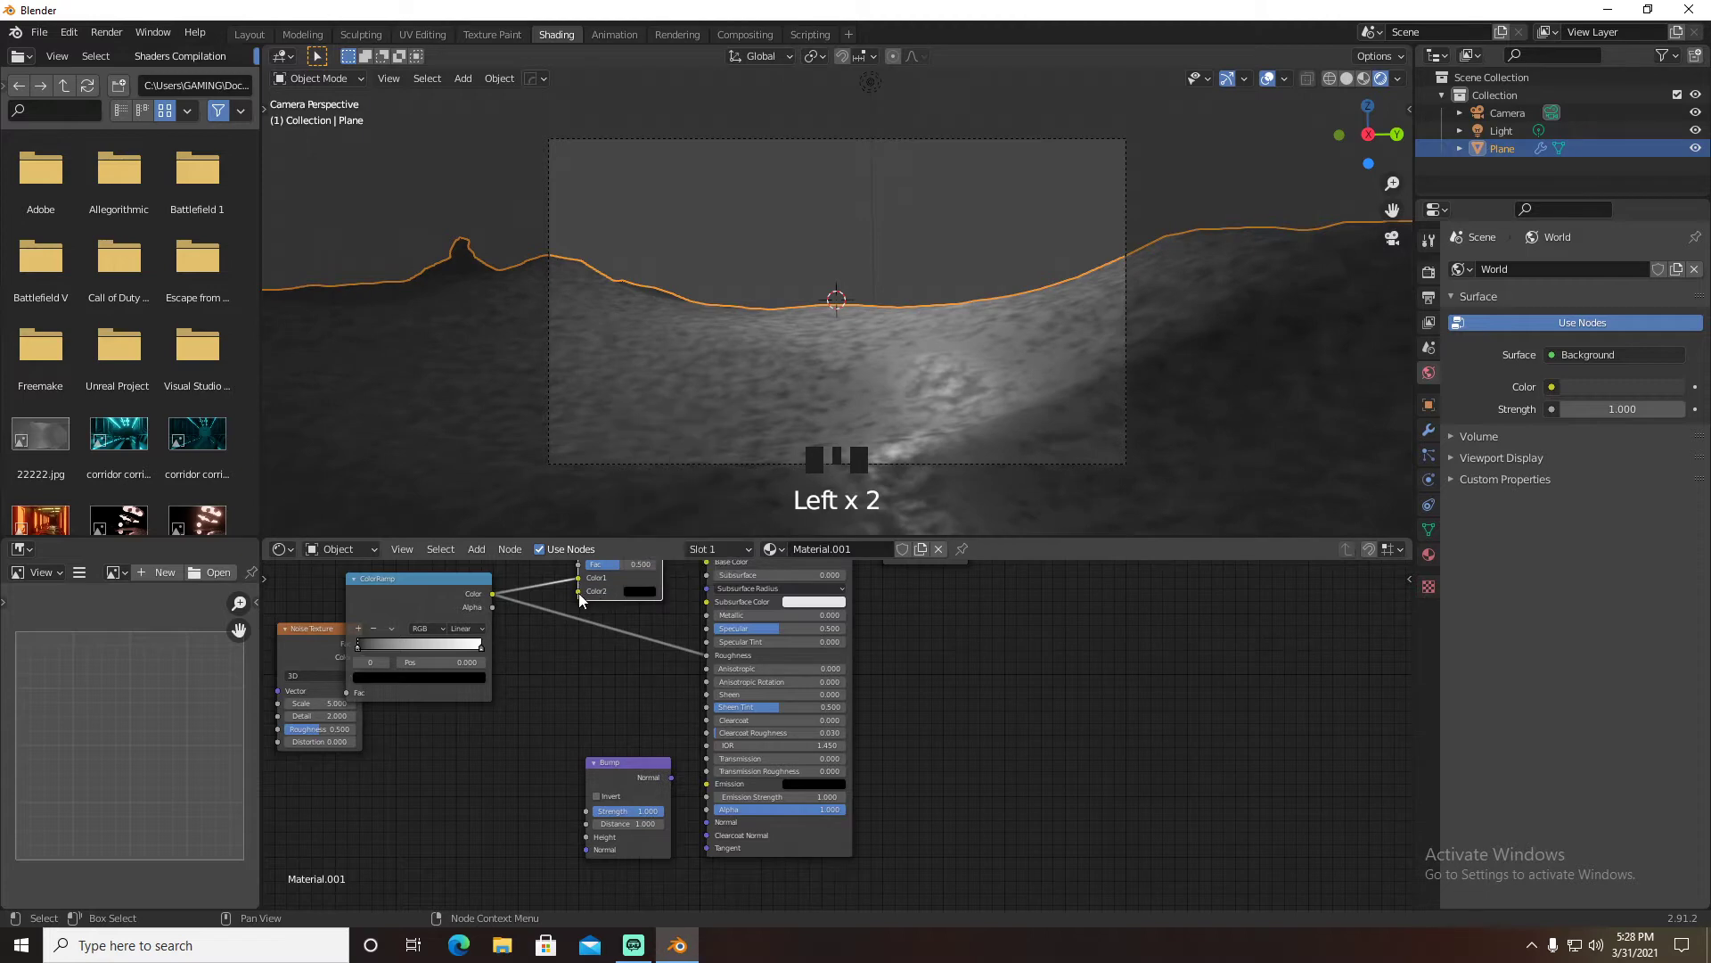
{"action": "left_click_drag", "start_coordinate": [580, 580], "coordinate": [579, 592]}
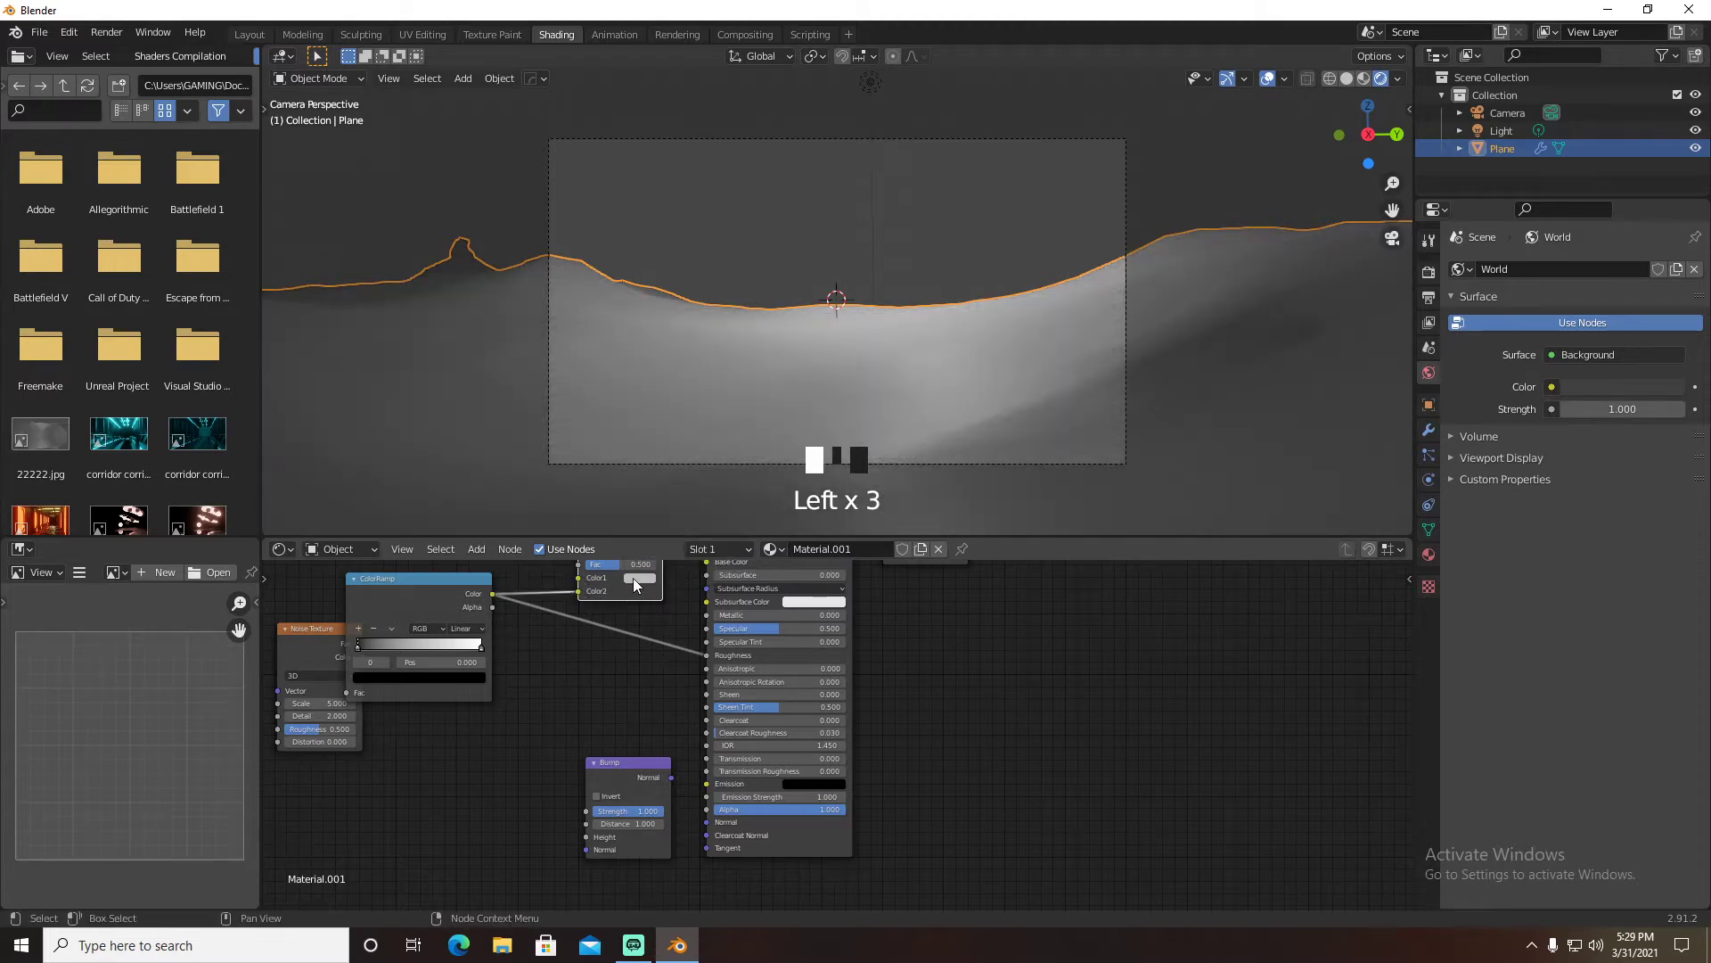
{"action": "left_click", "coordinate": [637, 577]}
{"action": "left_click_drag", "start_coordinate": [731, 478], "coordinate": [733, 499]}
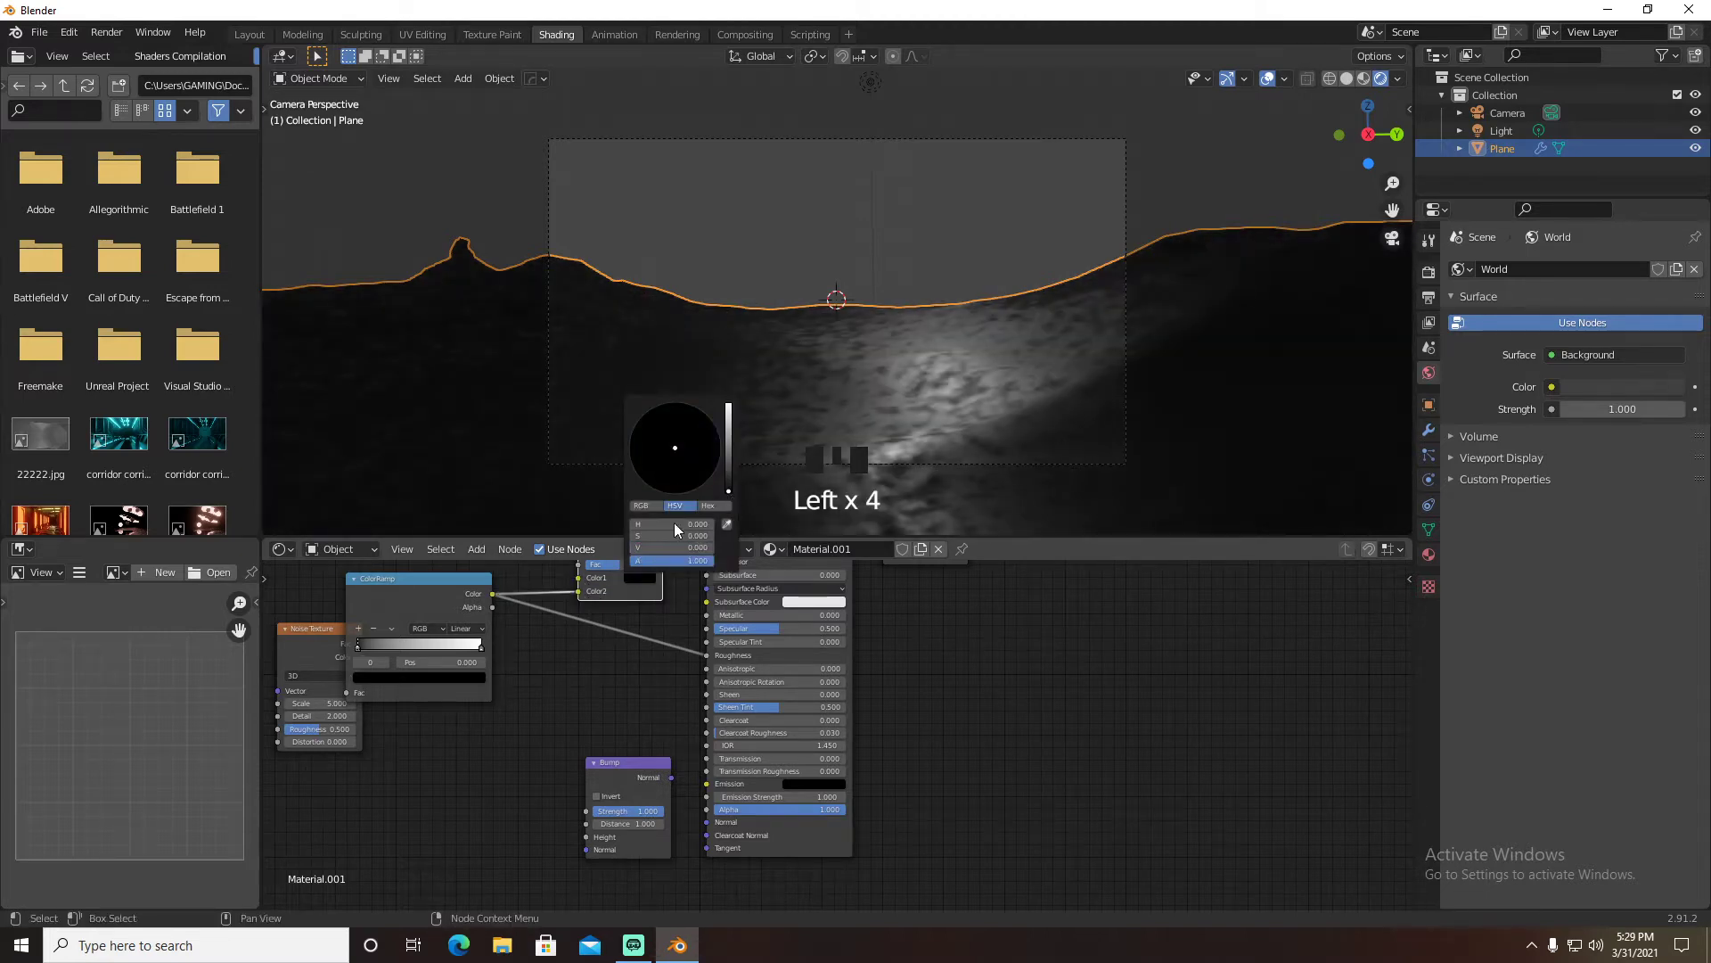
Move the ColorRamp's black stop to position 0.509, and set the Noise Texture's scale to 2.2 and detail to 16
{"action": "left_click", "coordinate": [359, 656]}
{"action": "left_click_drag", "start_coordinate": [359, 655], "coordinate": [426, 657]}
{"action": "left_click_drag", "start_coordinate": [441, 581], "coordinate": [492, 583]}
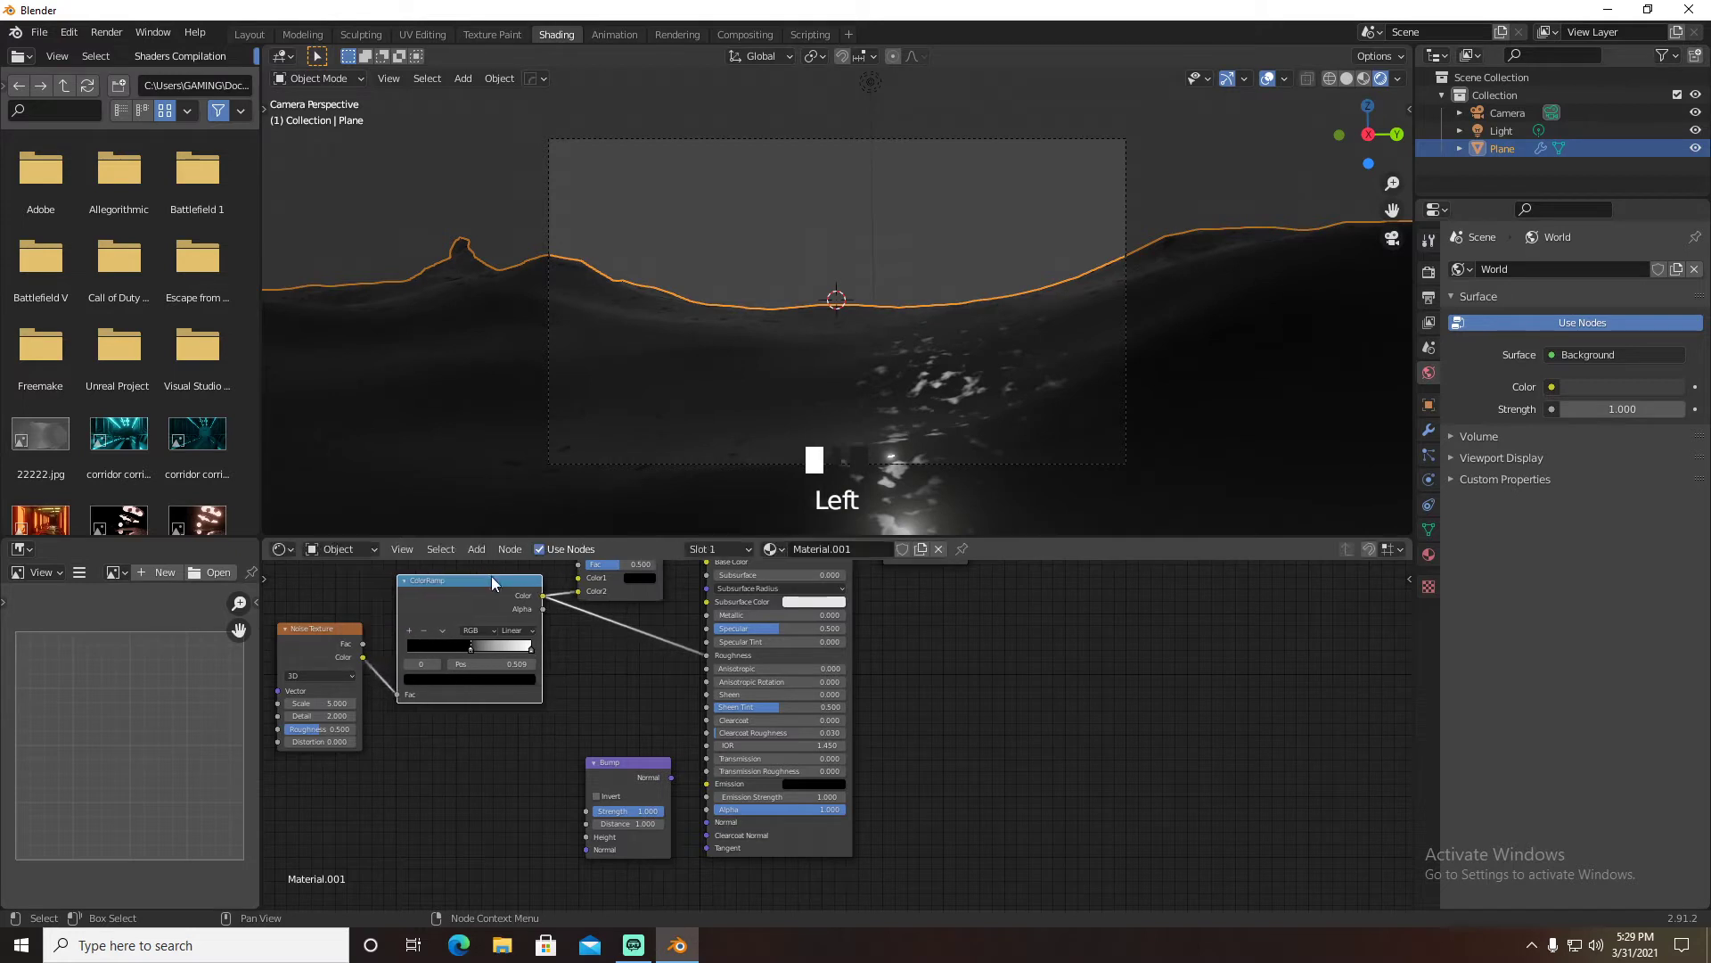
{"action": "left_click_drag", "start_coordinate": [326, 715], "coordinate": [290, 703]}
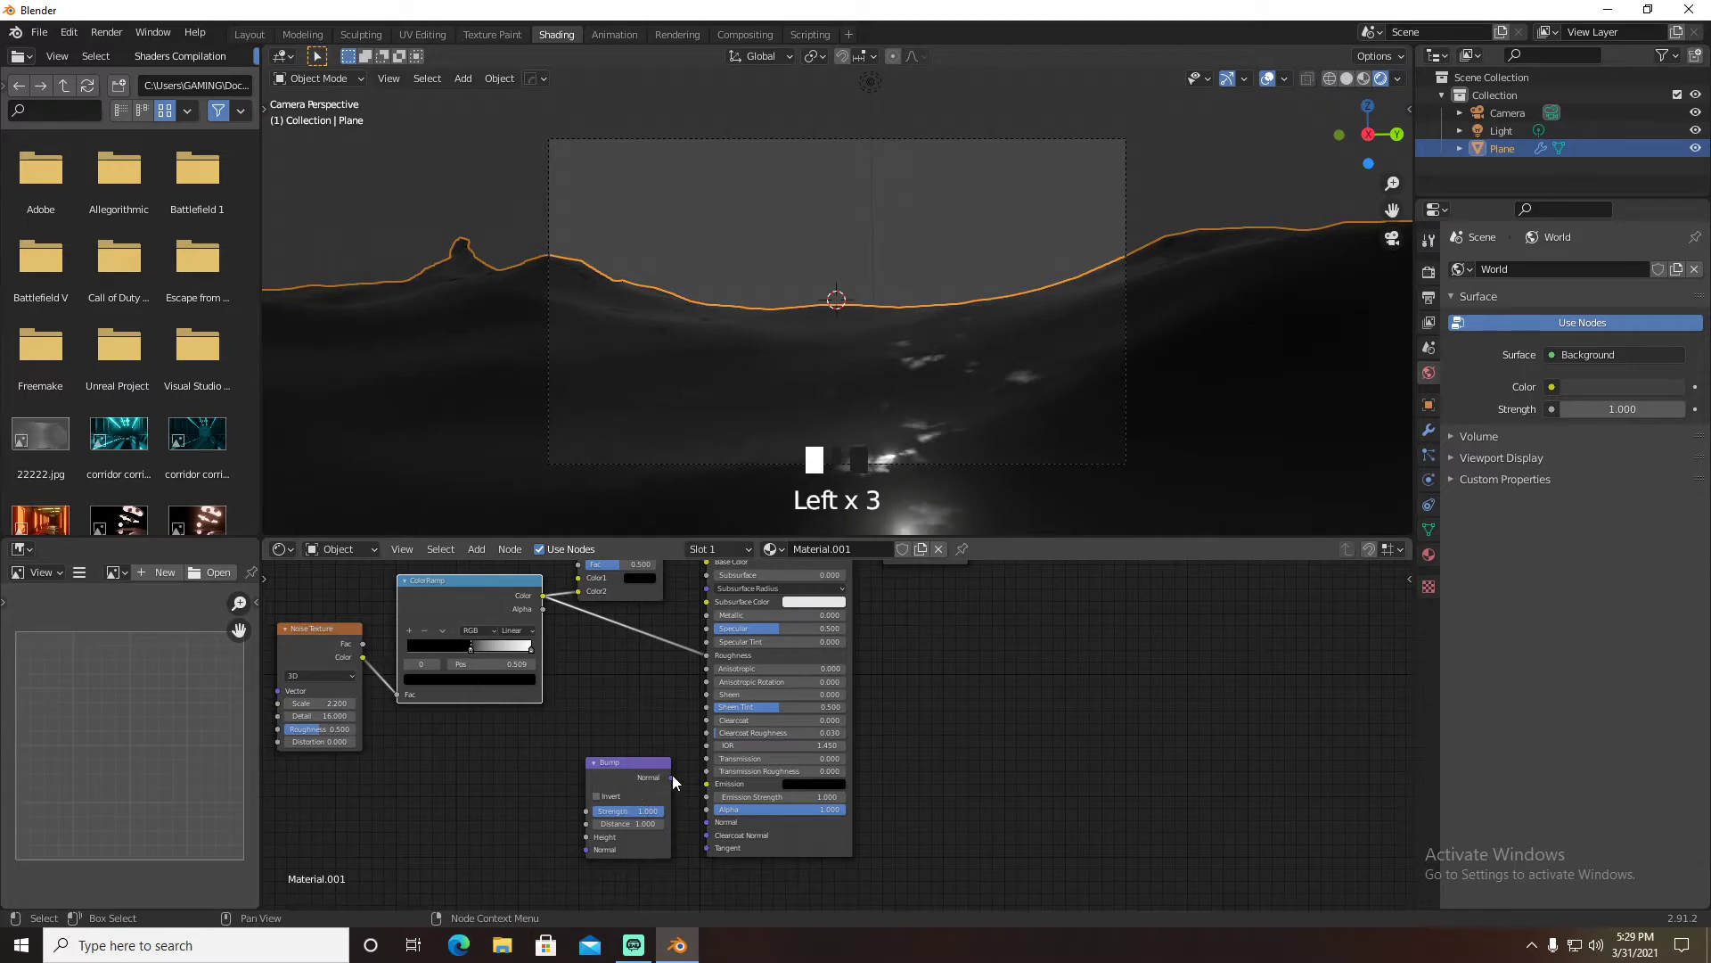
Connect the Bump node to Normal and drive its Height with a duplicate ColorRamp fed by the noise color
{"action": "left_click_drag", "start_coordinate": [671, 777], "coordinate": [707, 822]}
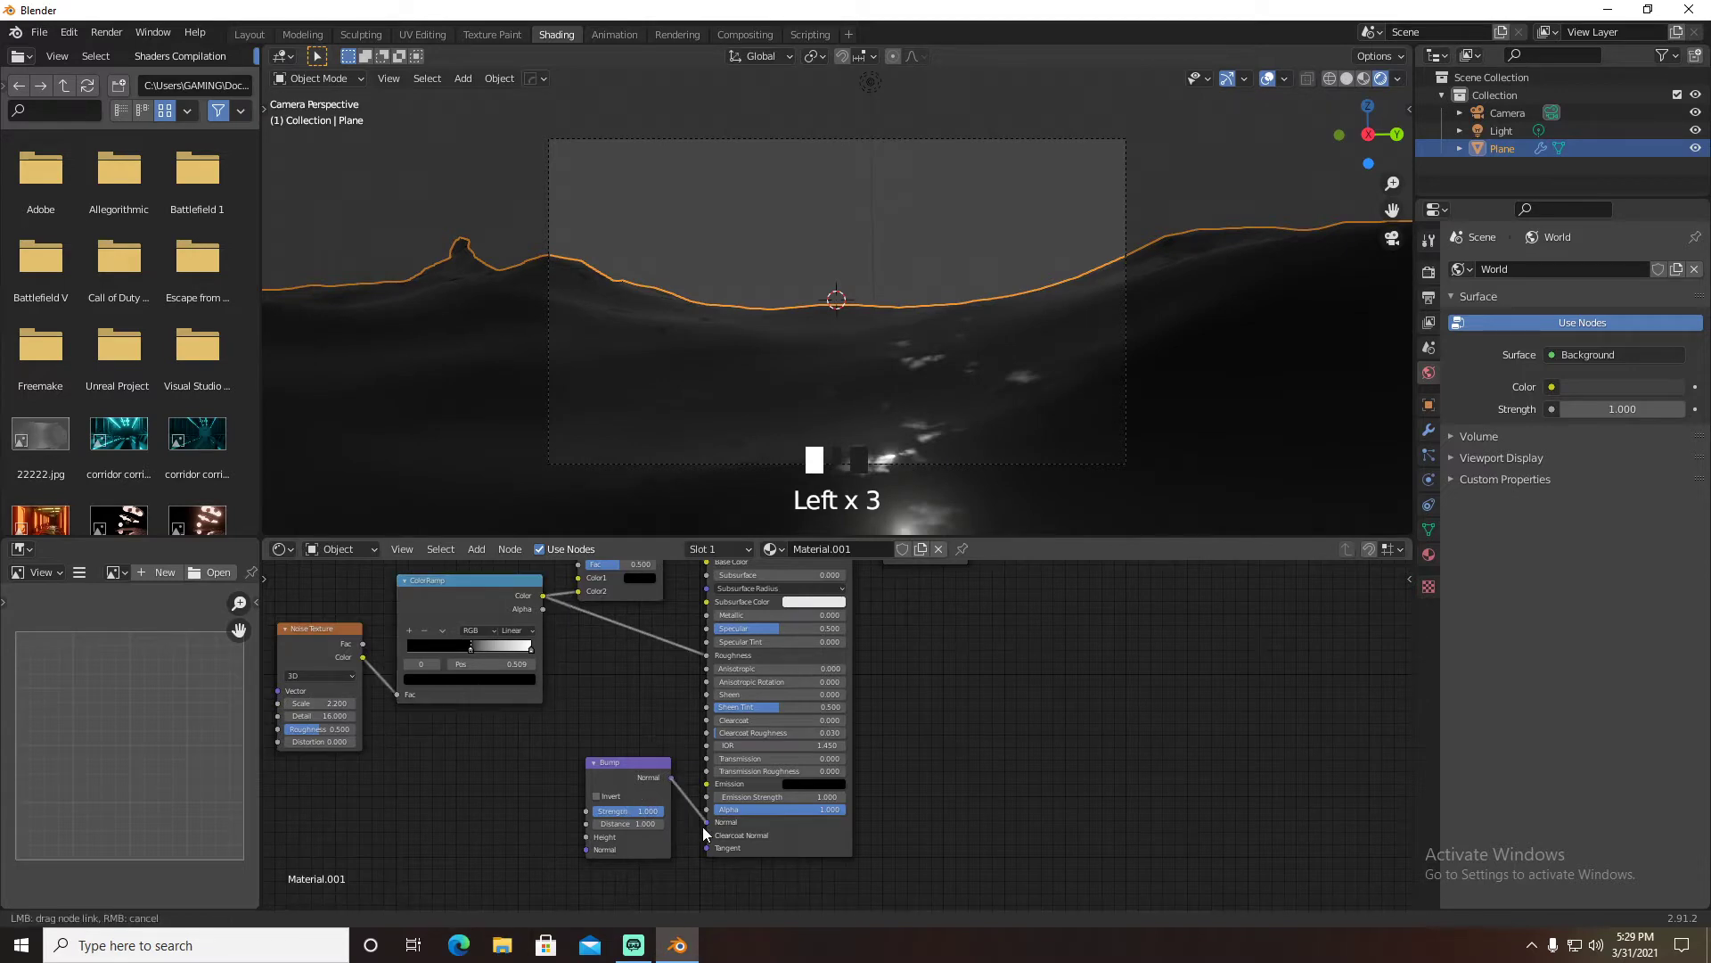
{"action": "key", "text": "shift+a"}
{"action": "left_click", "coordinate": [474, 583]}
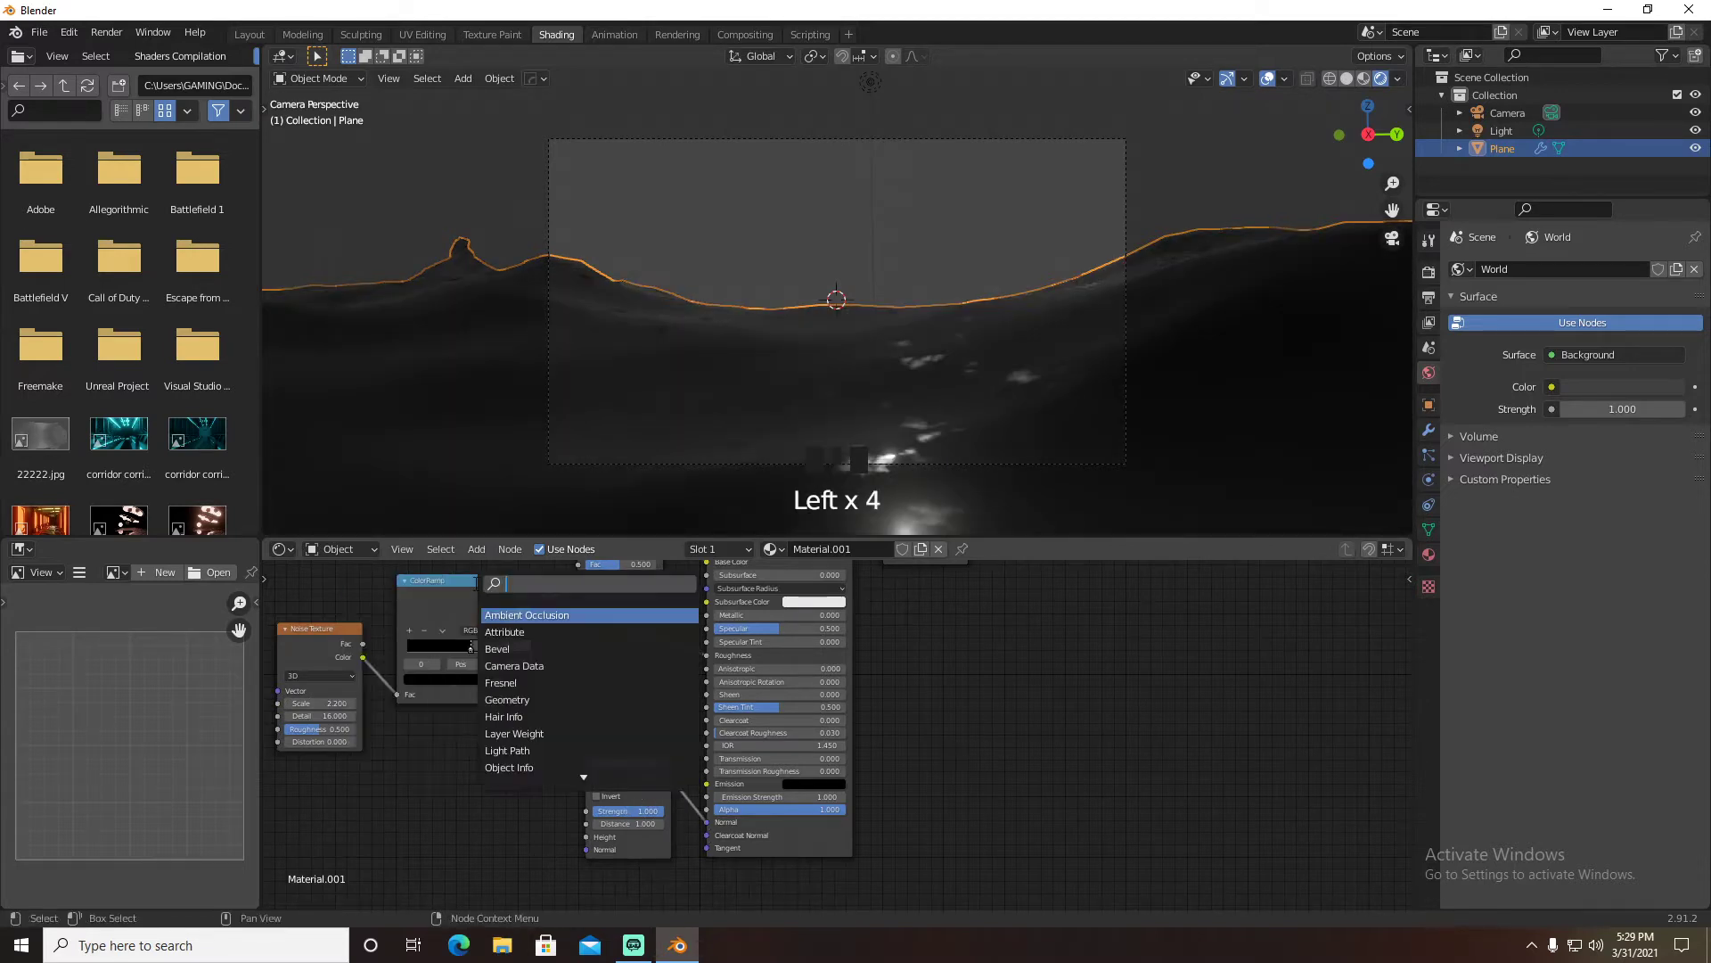
{"action": "left_click", "coordinate": [446, 580]}
{"action": "key", "text": "shift+d"}
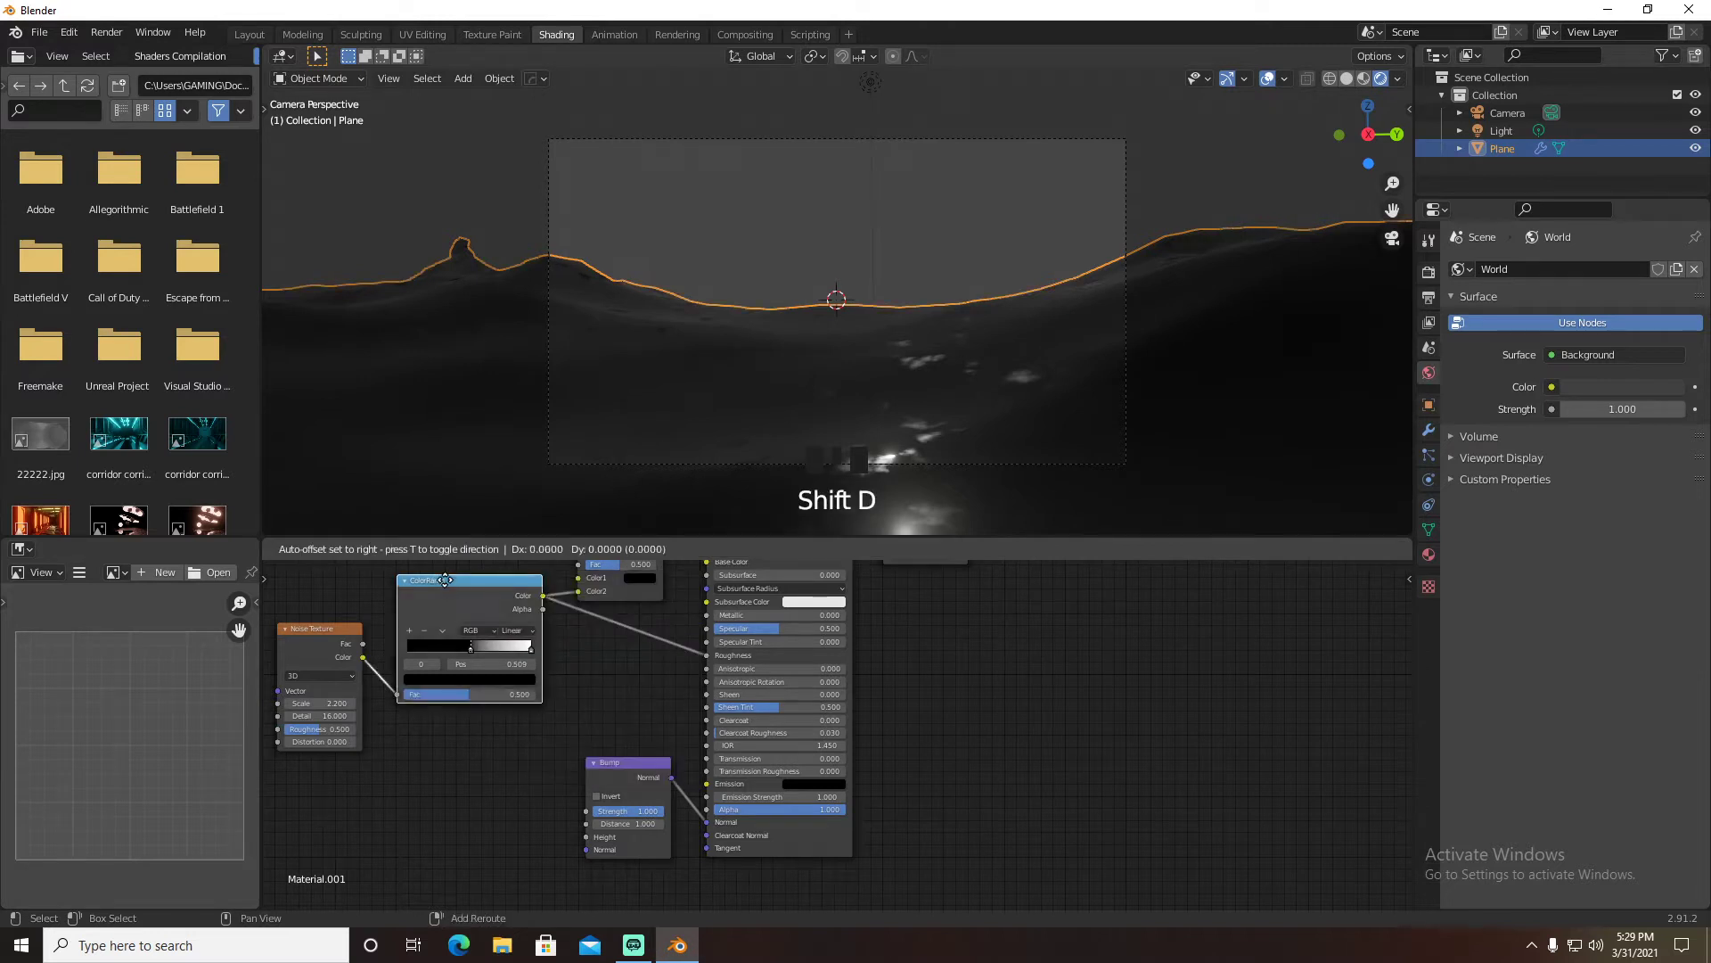
{"action": "left_click", "coordinate": [458, 765]}
{"action": "left_click_drag", "start_coordinate": [363, 657], "coordinate": [410, 879]}
{"action": "left_click_drag", "start_coordinate": [556, 781], "coordinate": [585, 837]}
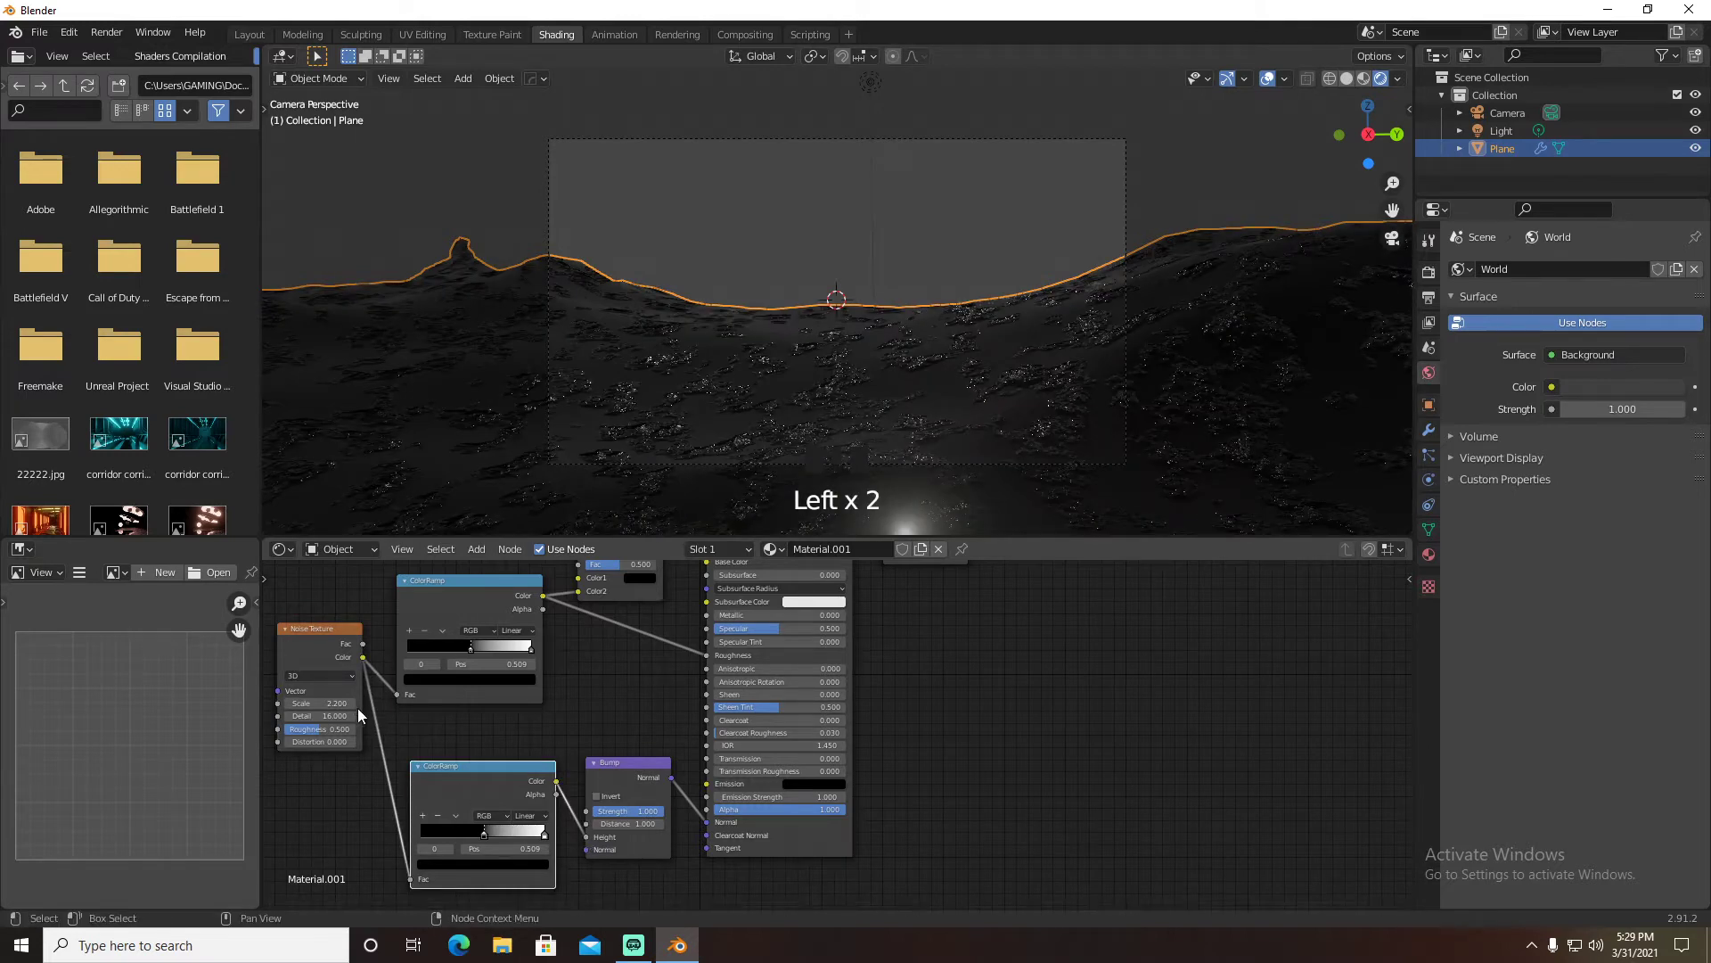
Set the Noise Texture's scale to 0.5 and move the duplicate ColorRamp's black stop to position 0.541
{"action": "left_click_drag", "start_coordinate": [319, 704], "coordinate": [294, 704]}
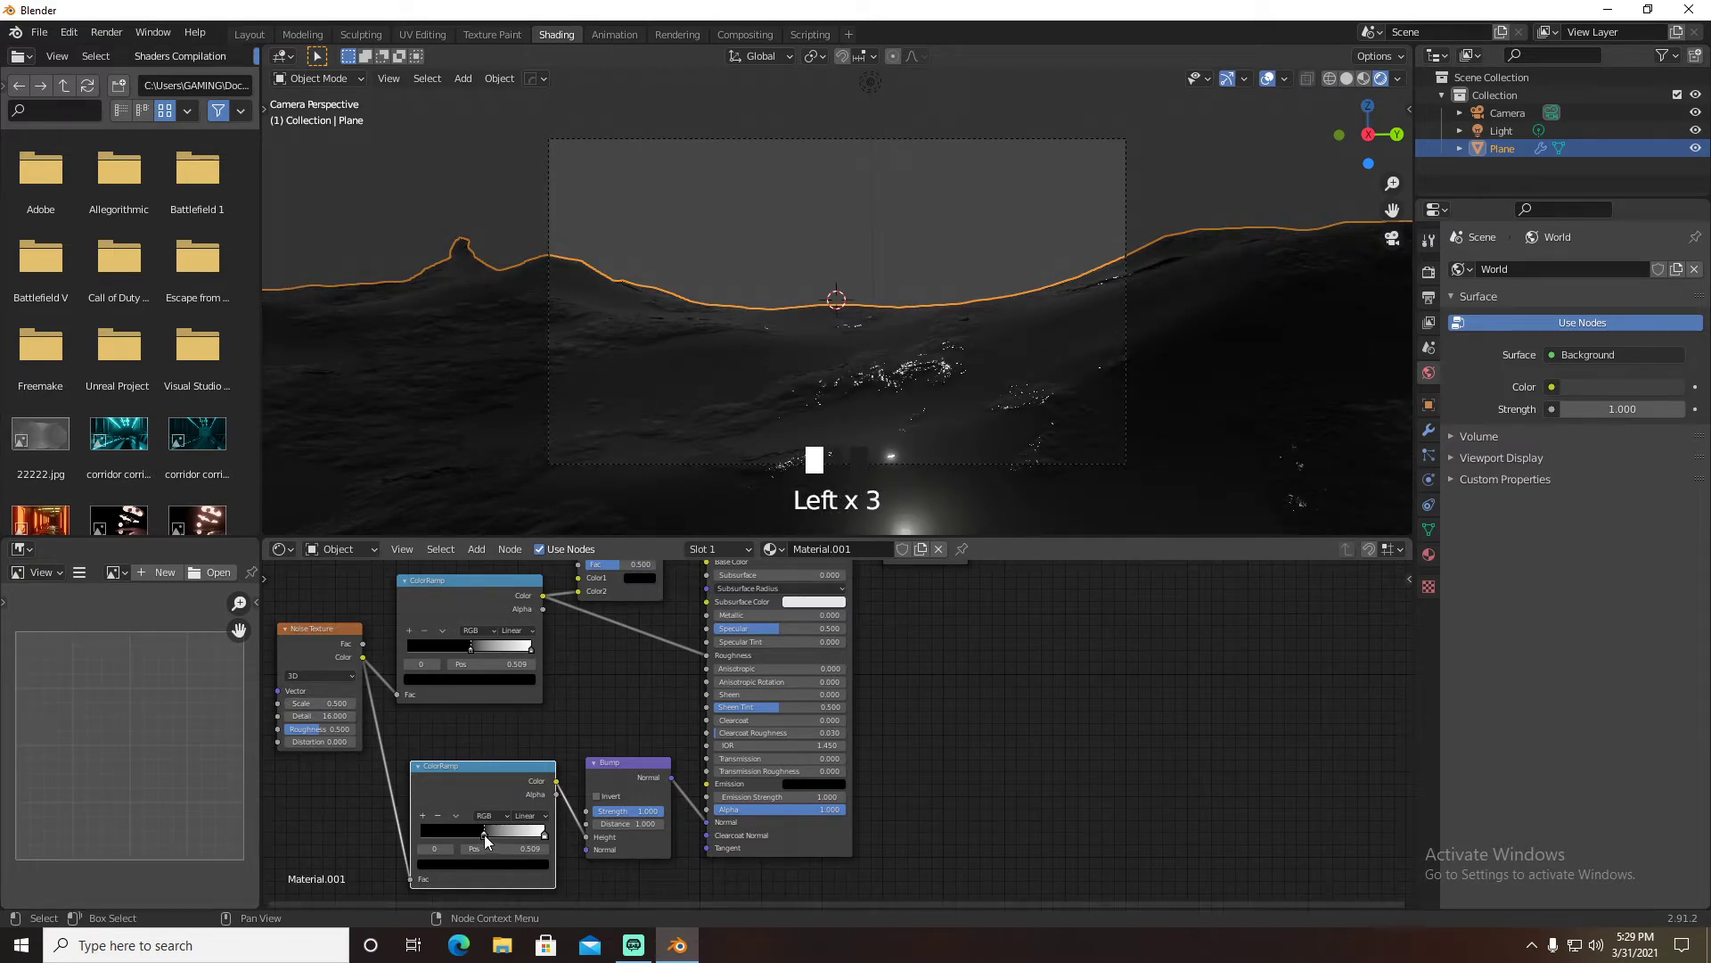
{"action": "mouse_move", "coordinate": [484, 834]}
{"action": "left_mouse_down"}
{"action": "mouse_move", "coordinate": [463, 832]}
{"action": "mouse_move", "coordinate": [489, 831]}
{"action": "left_mouse_up"}
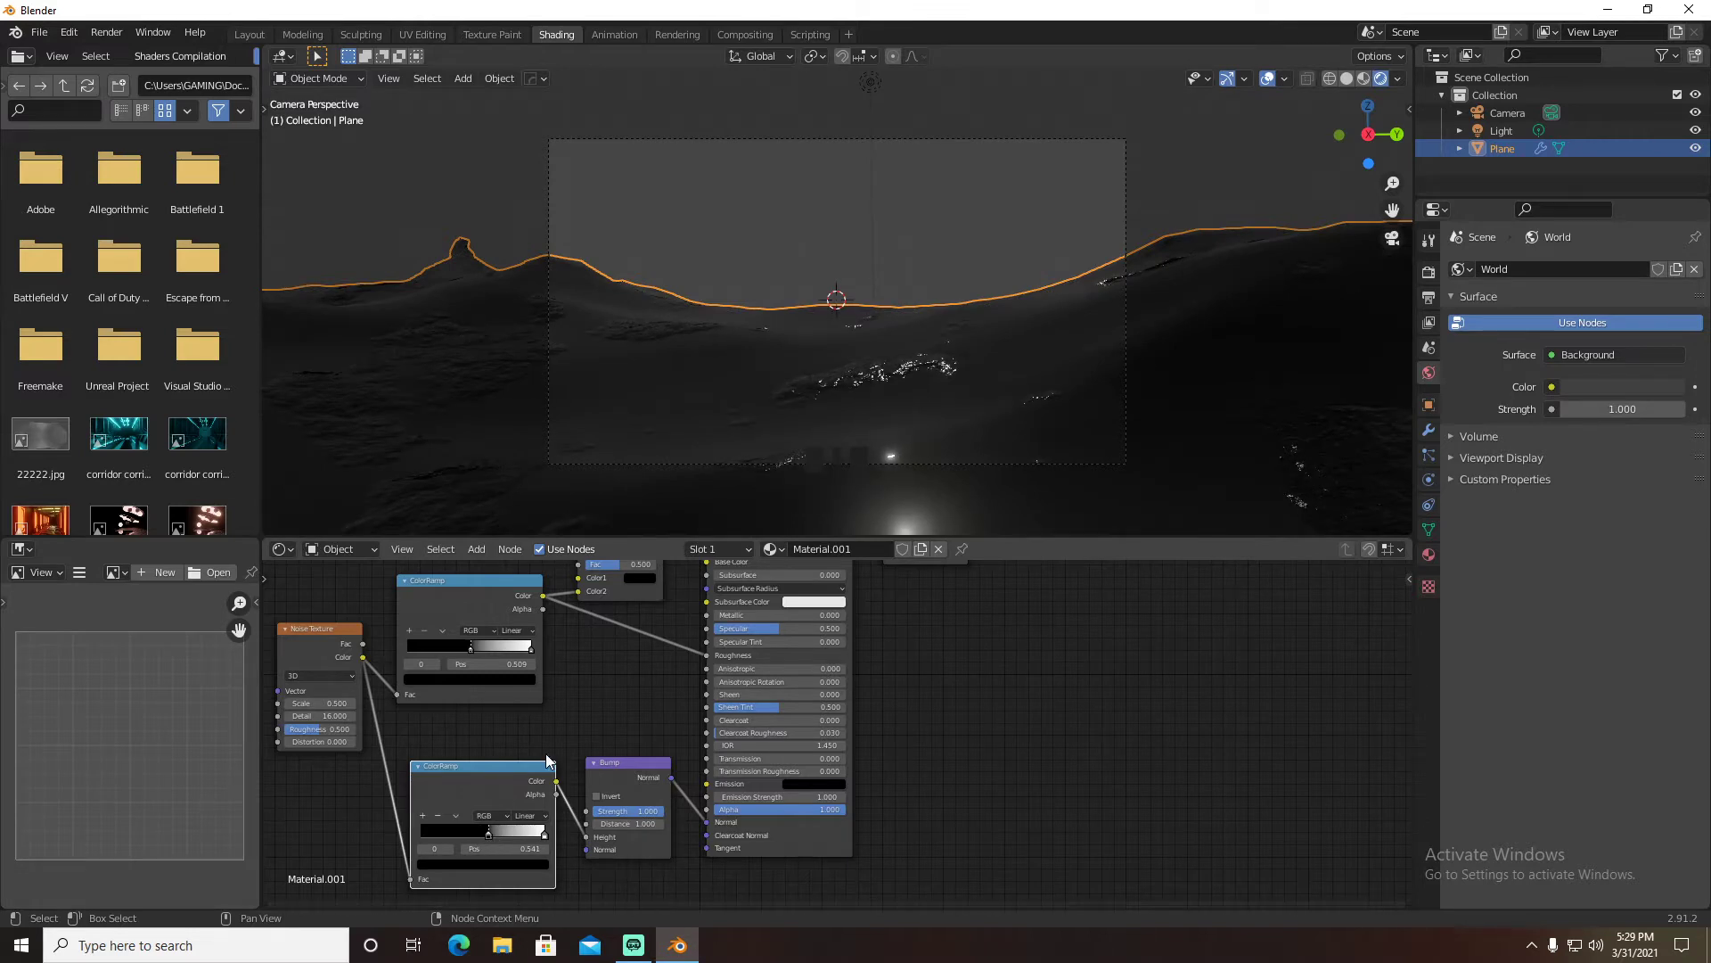
Save the scene to the F: drive under the file name ocean
{"action": "key", "text": "ctrl+s"}
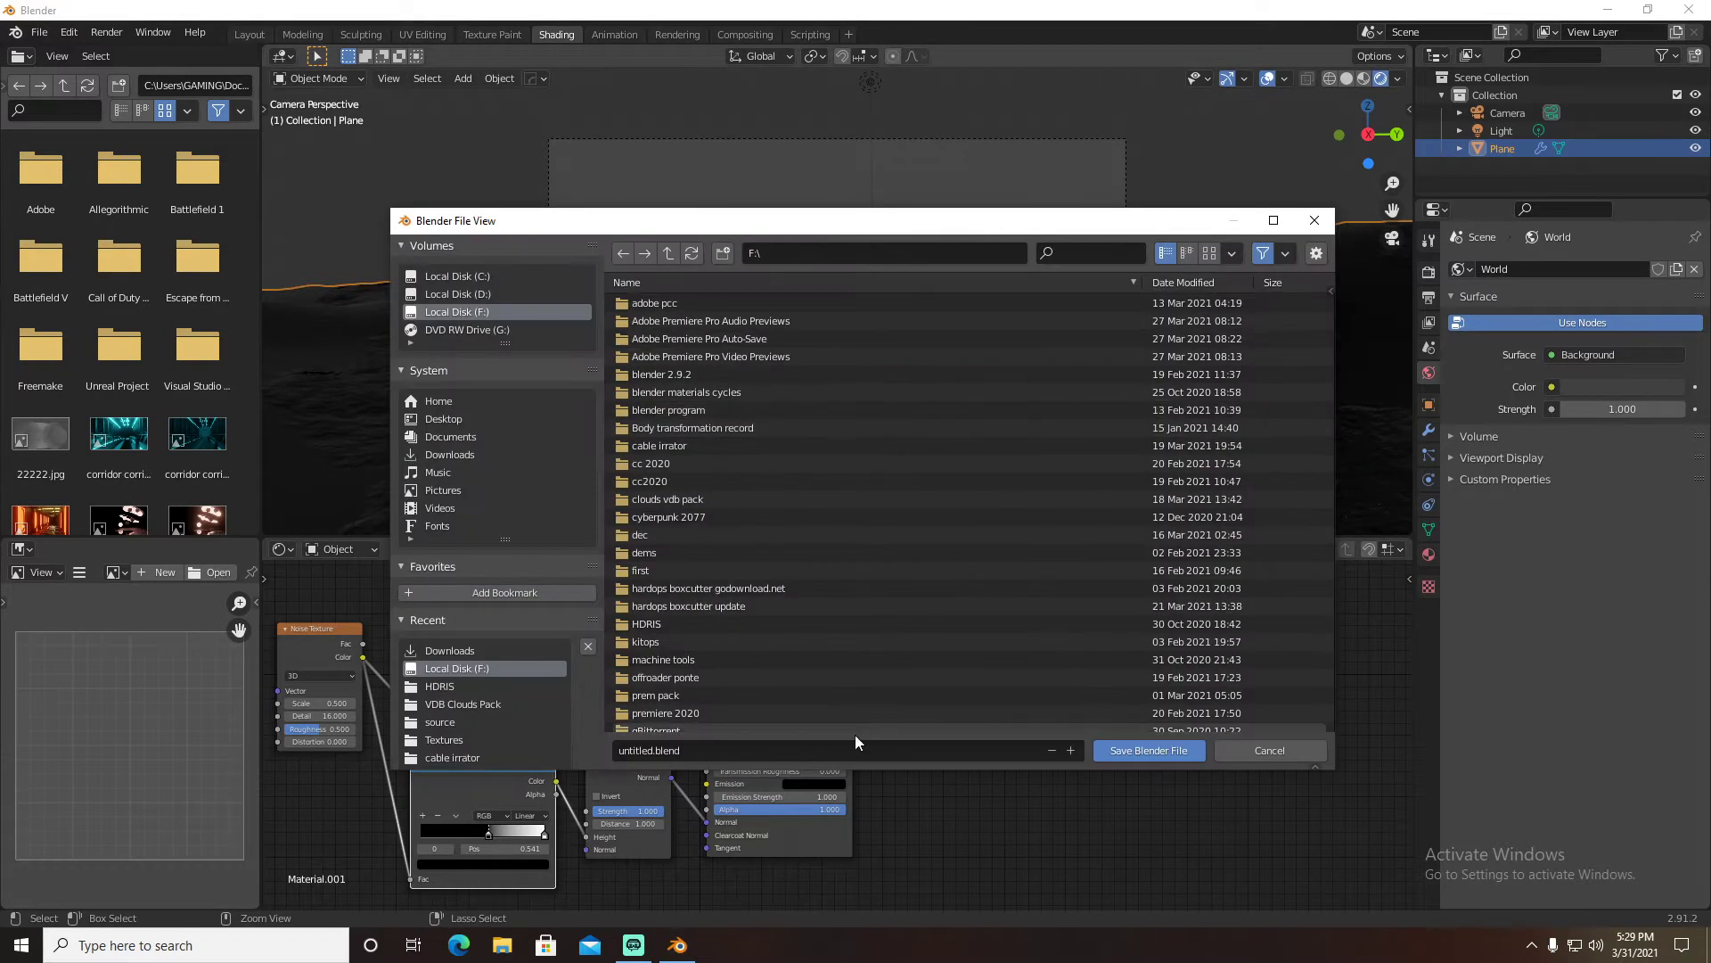
{"action": "left_click", "coordinate": [817, 746]}
{"action": "type", "text": "ocea"}
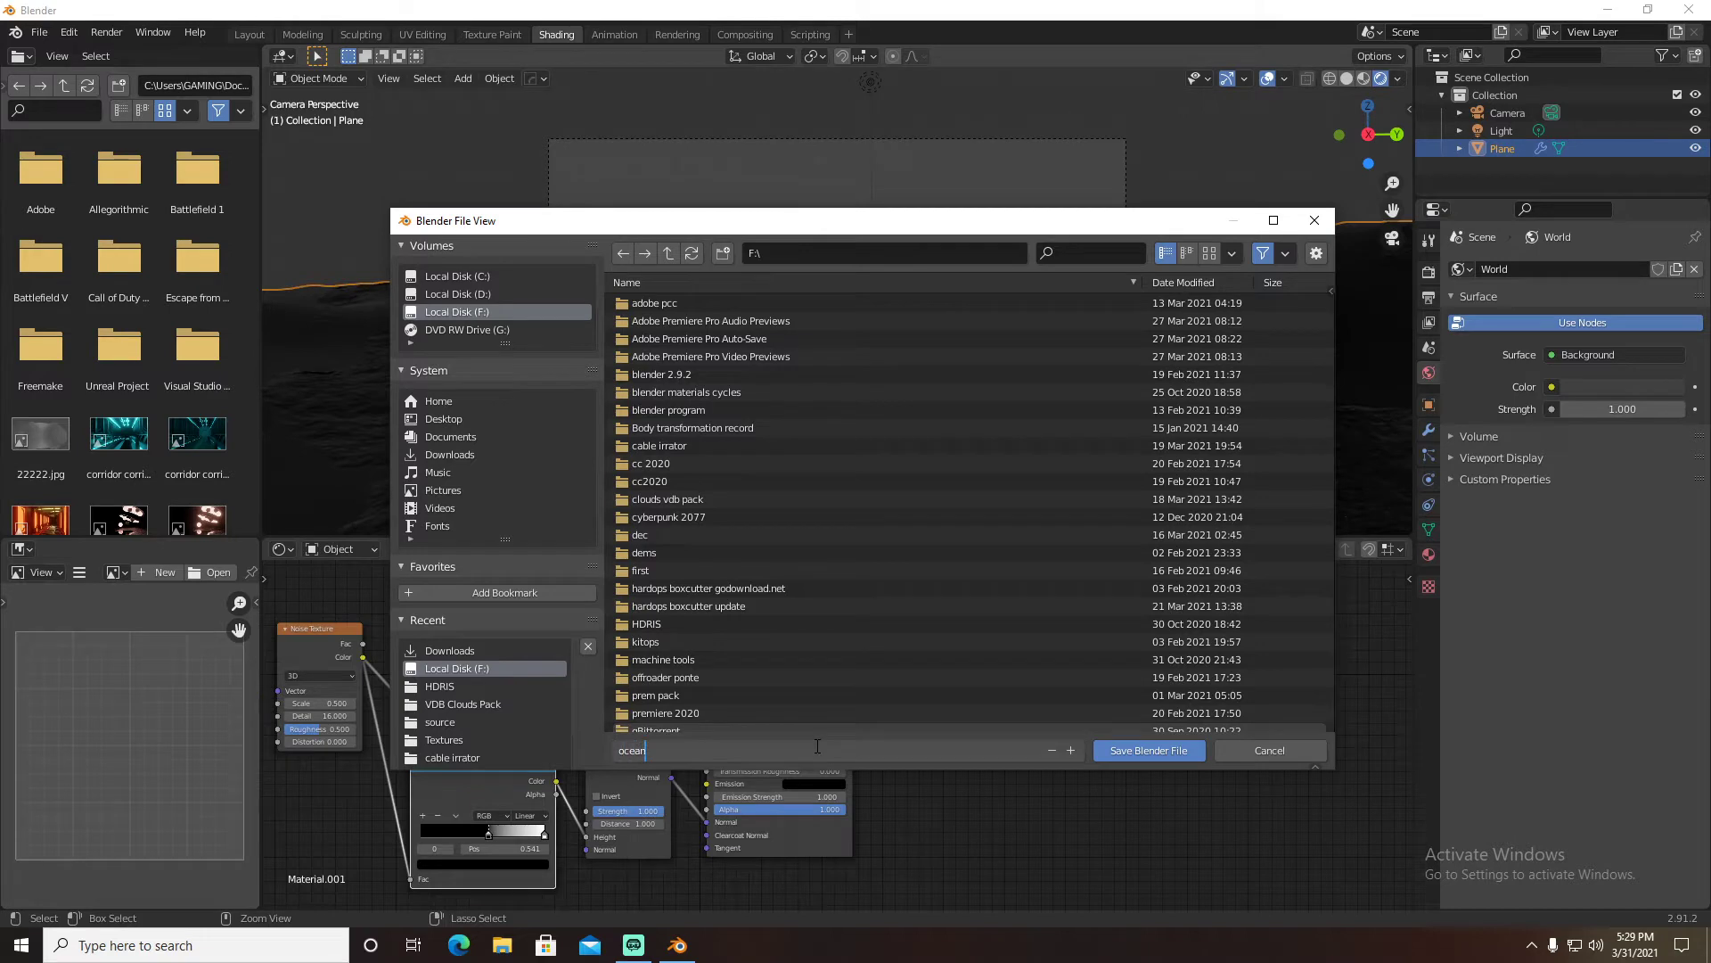
{"action": "left_click", "coordinate": [1149, 750]}
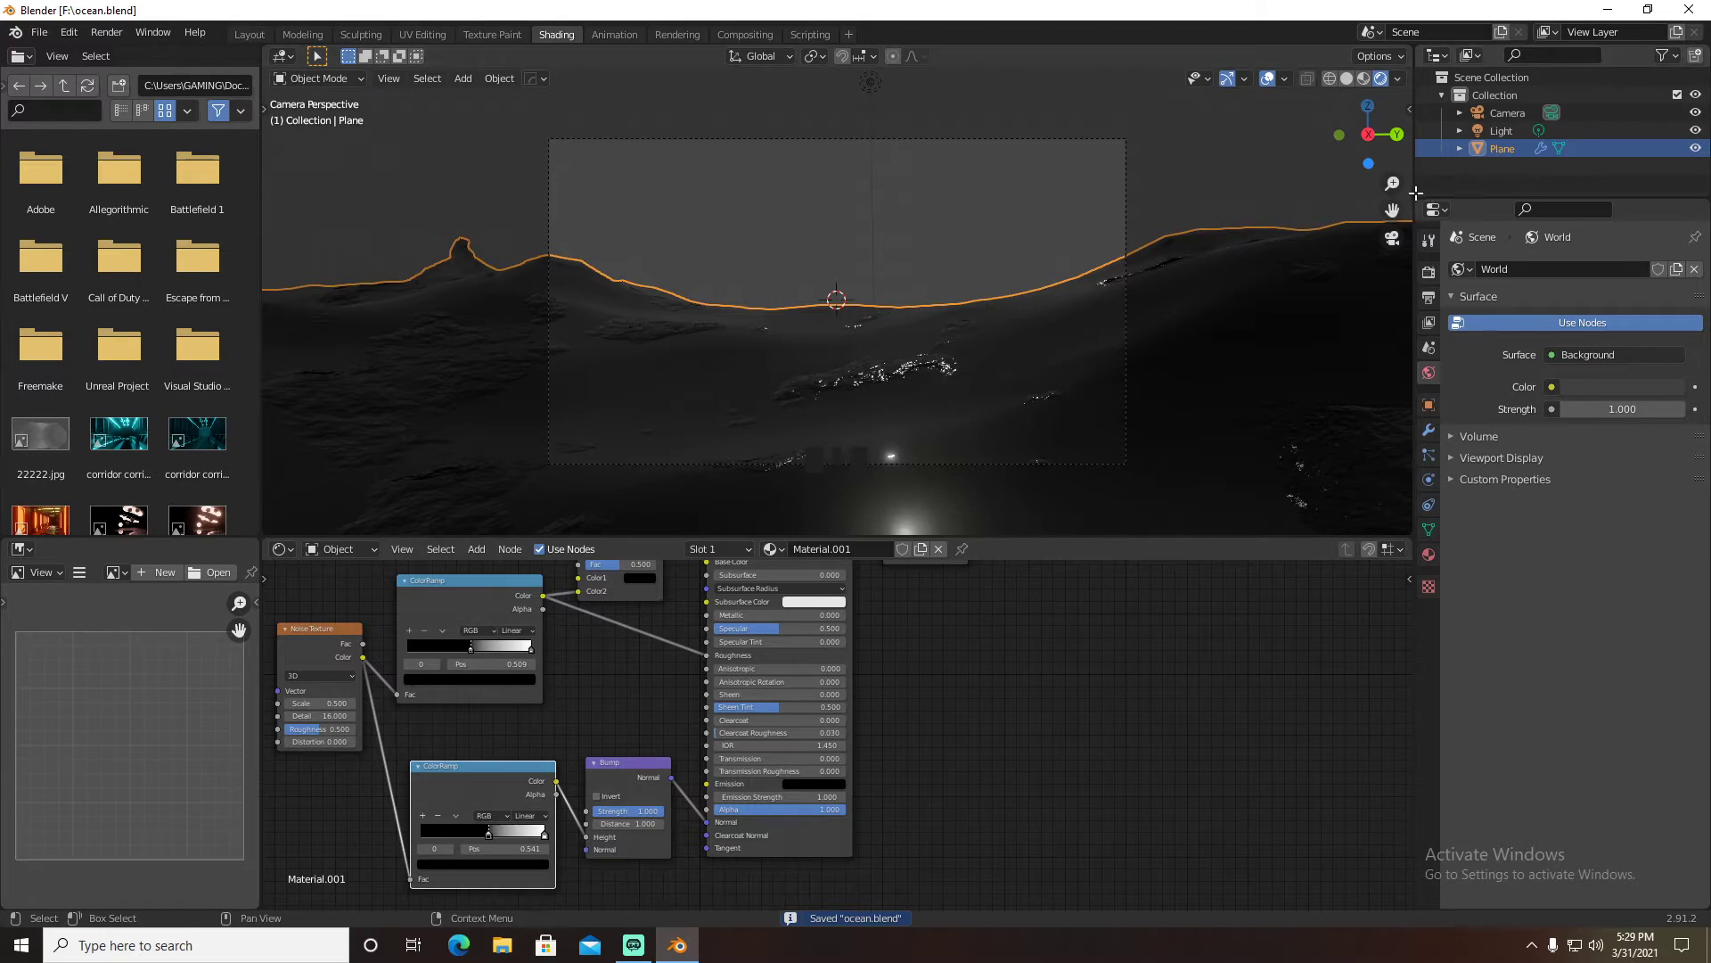
Check in the add-on preferences, searching for "tree", whether the Sapling Tree Gen add-on is enabled
{"action": "key", "text": "shift+a"}
{"action": "mouse_move", "coordinate": [1036, 312]}
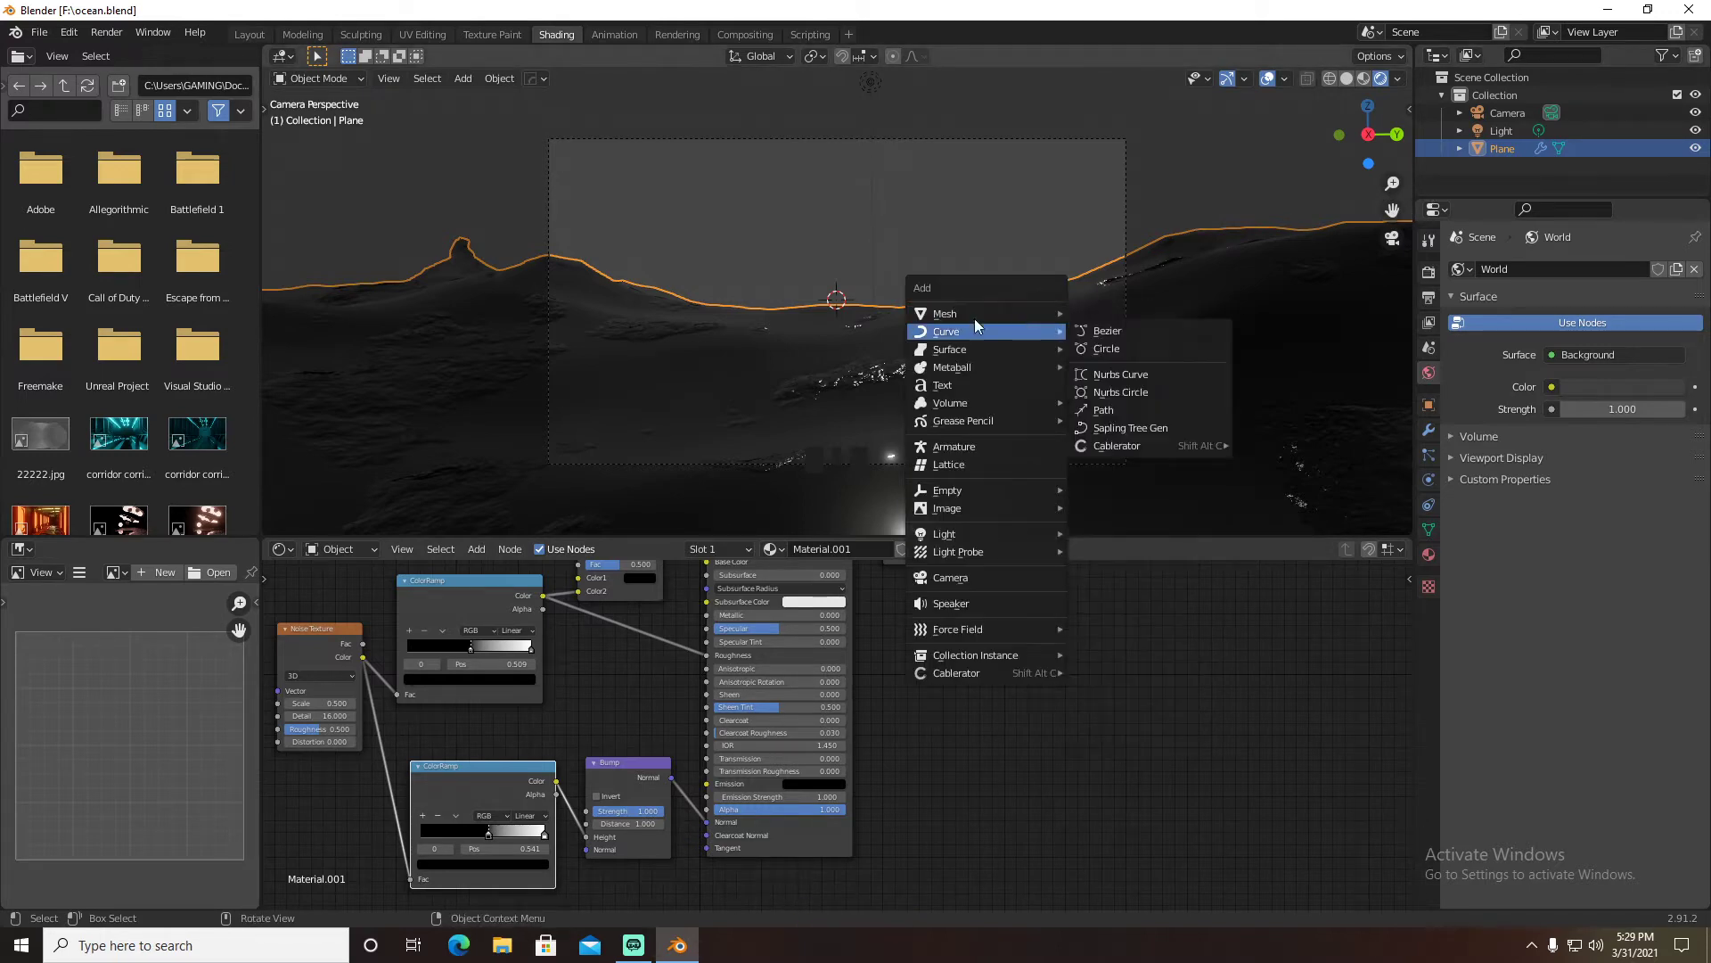
{"action": "left_click", "coordinate": [71, 33]}
{"action": "left_click", "coordinate": [126, 286]}
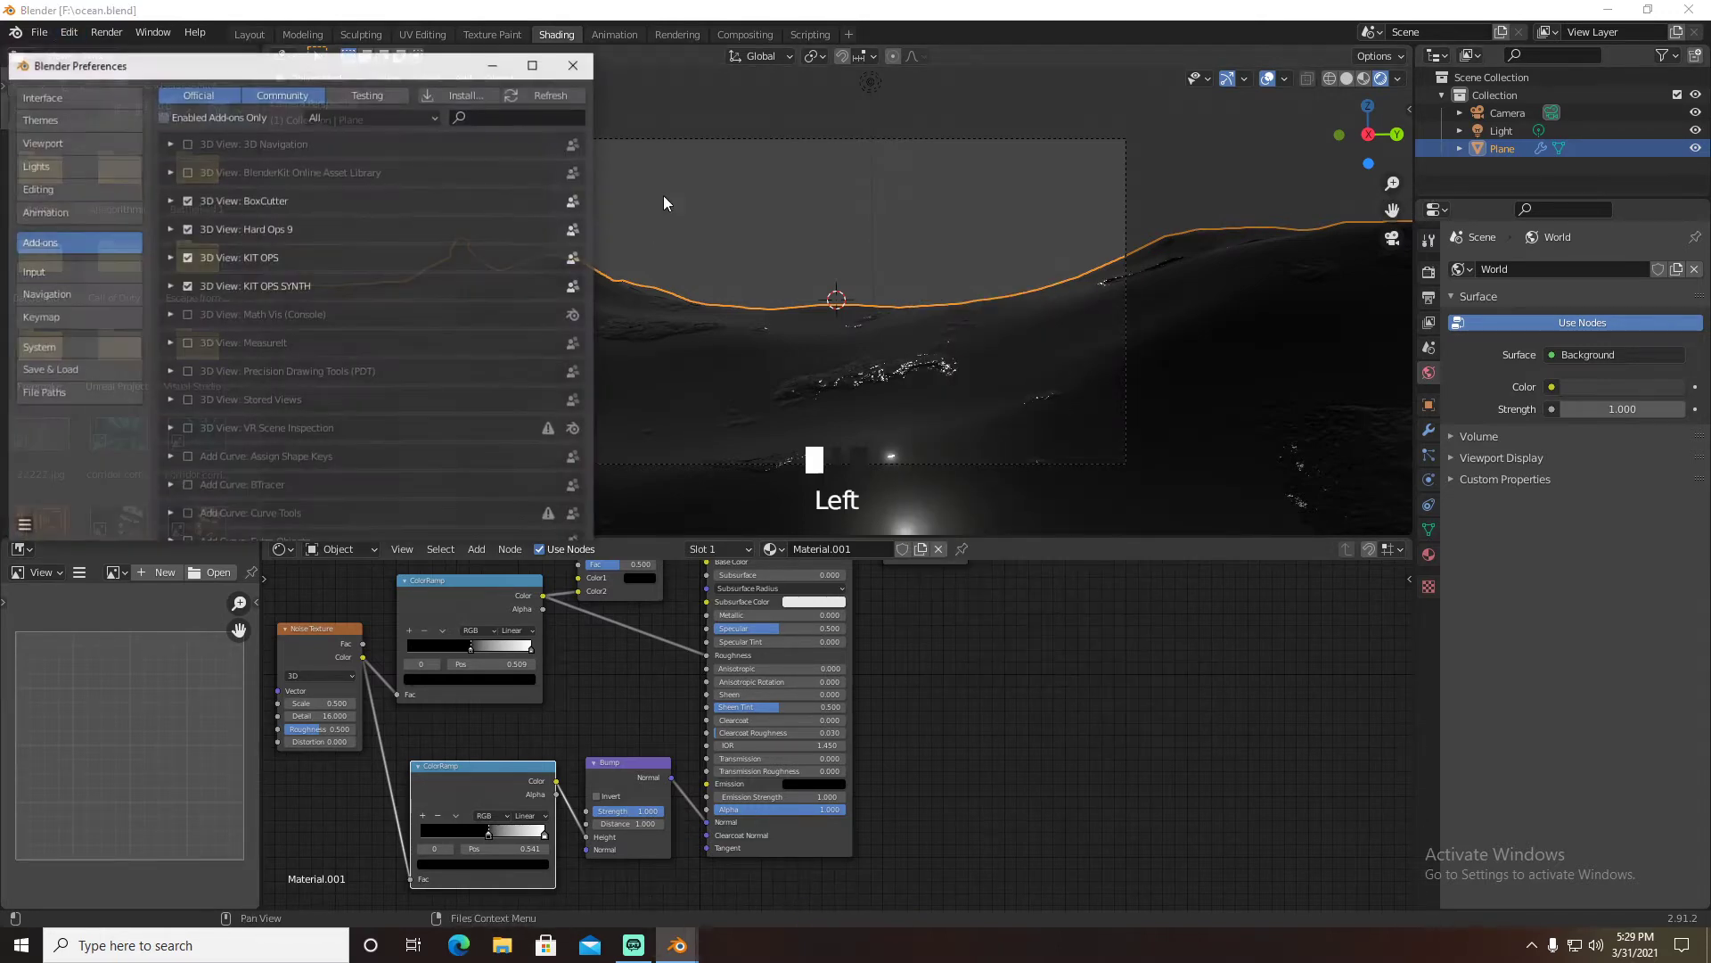
{"action": "left_click", "coordinate": [527, 118]}
{"action": "type", "text": "tree"}
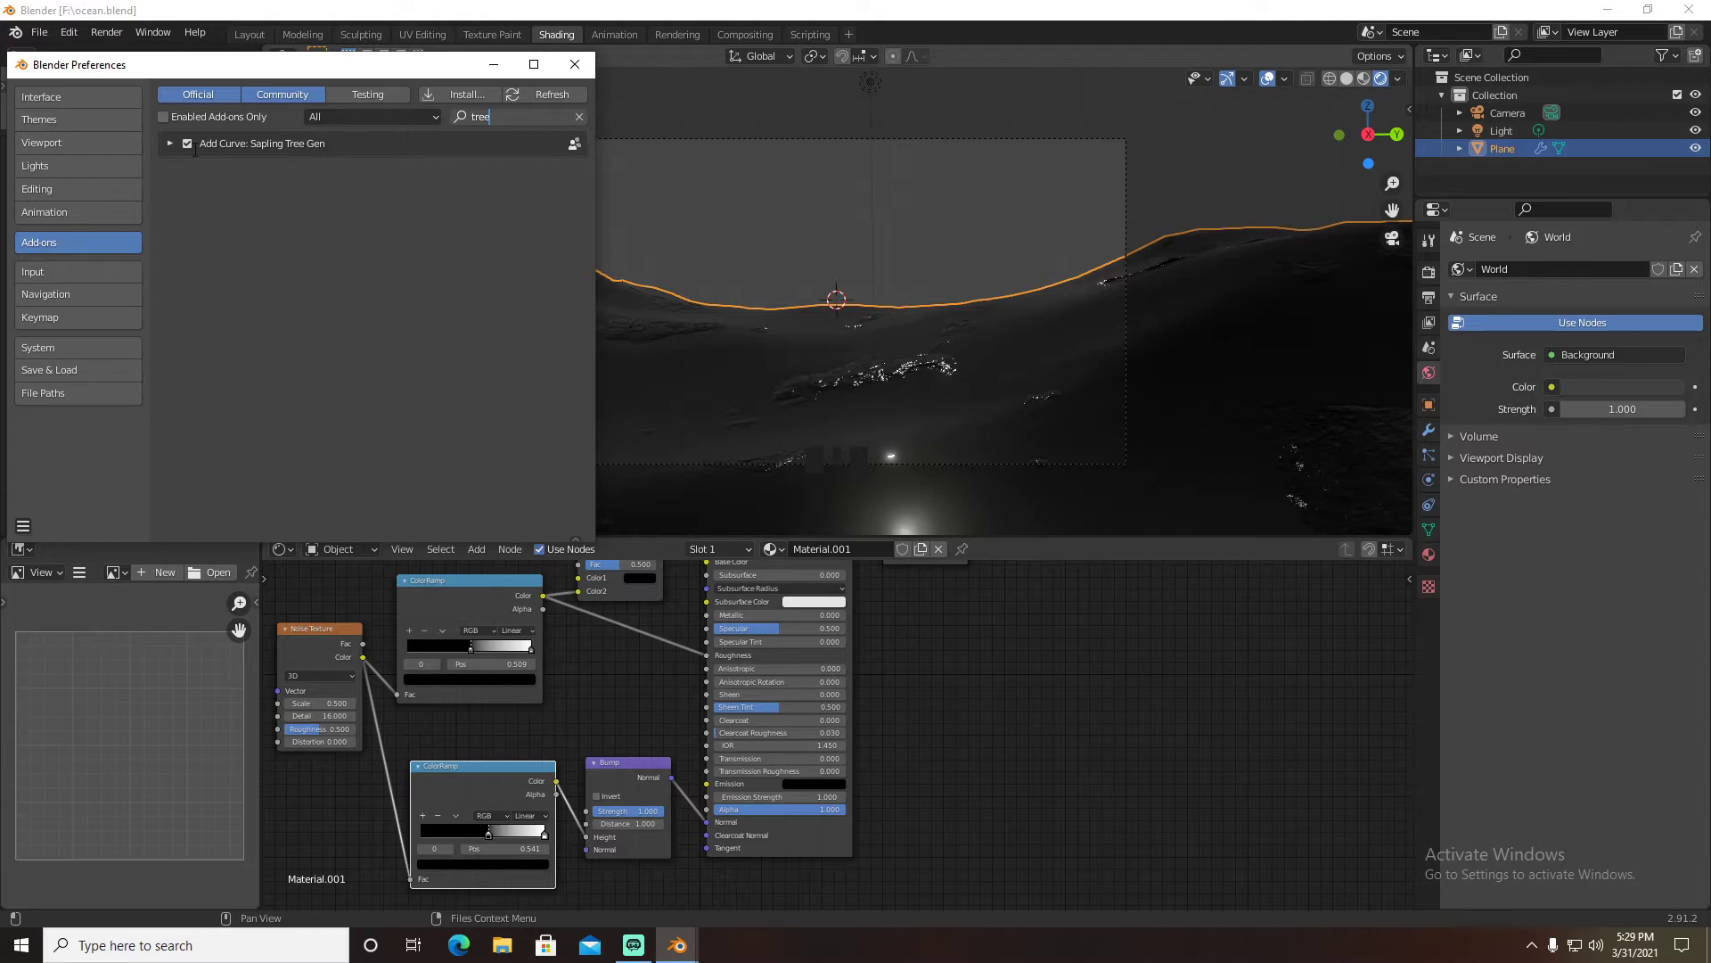
{"action": "left_click", "coordinate": [575, 64]}
Add a Sapling Tree Gen tree to the ocean scene
{"action": "key", "text": "shift+a"}
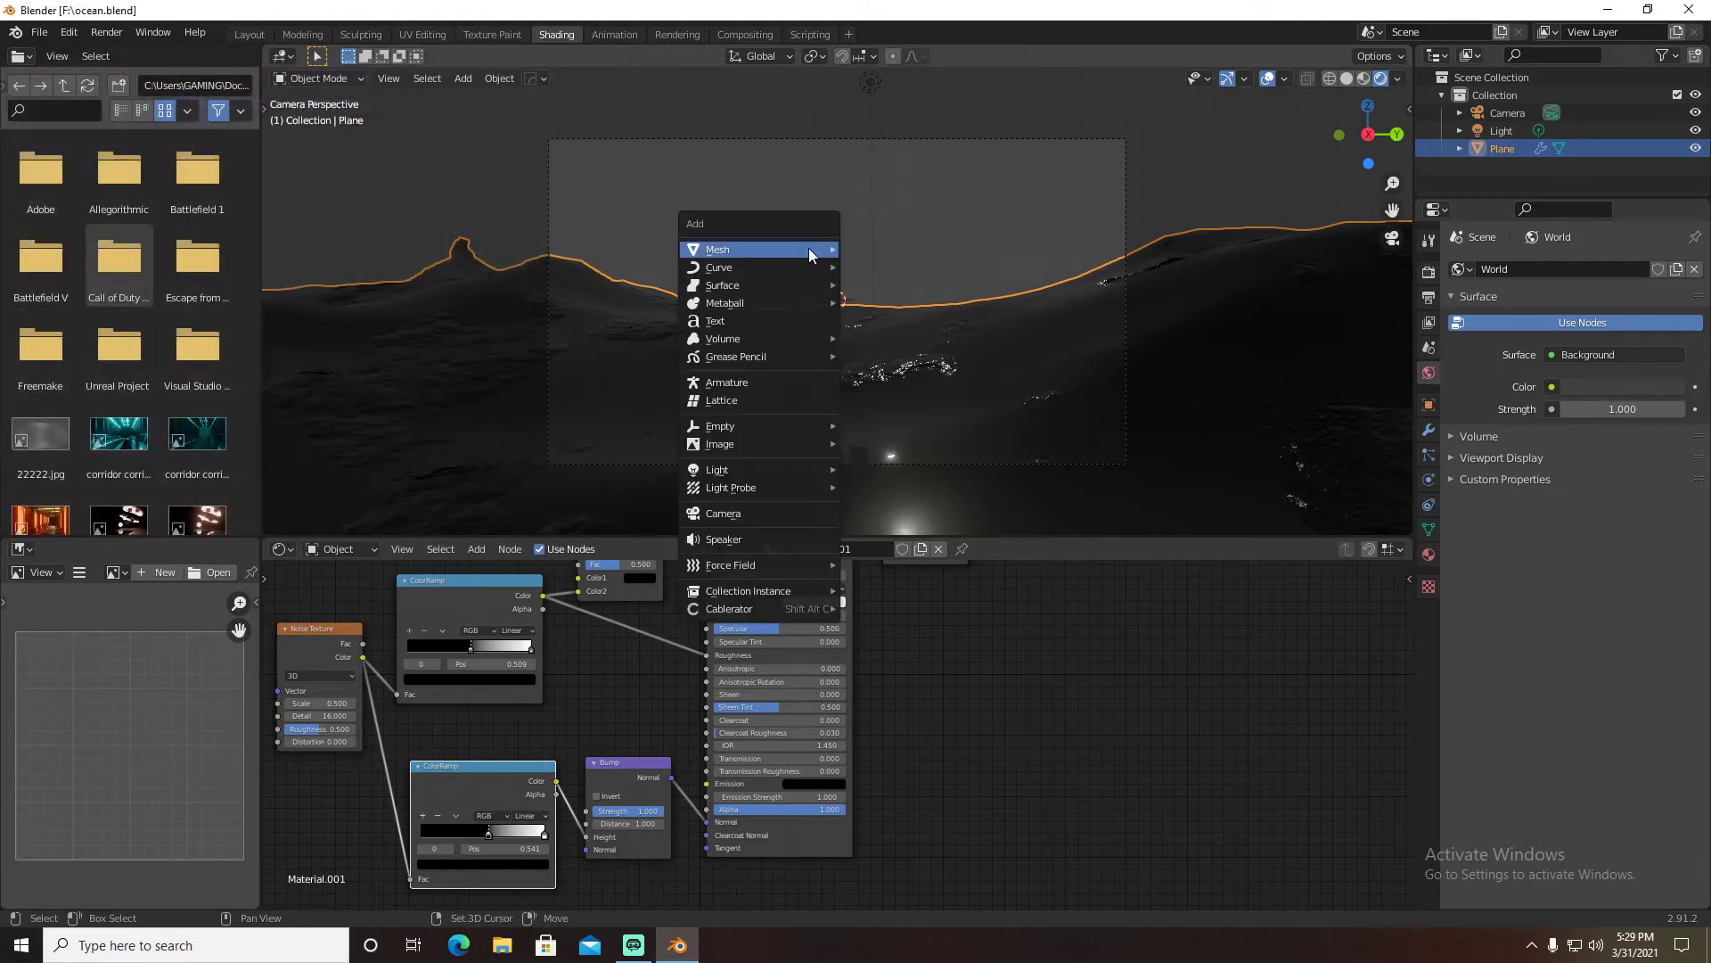
{"action": "mouse_move", "coordinate": [810, 249]}
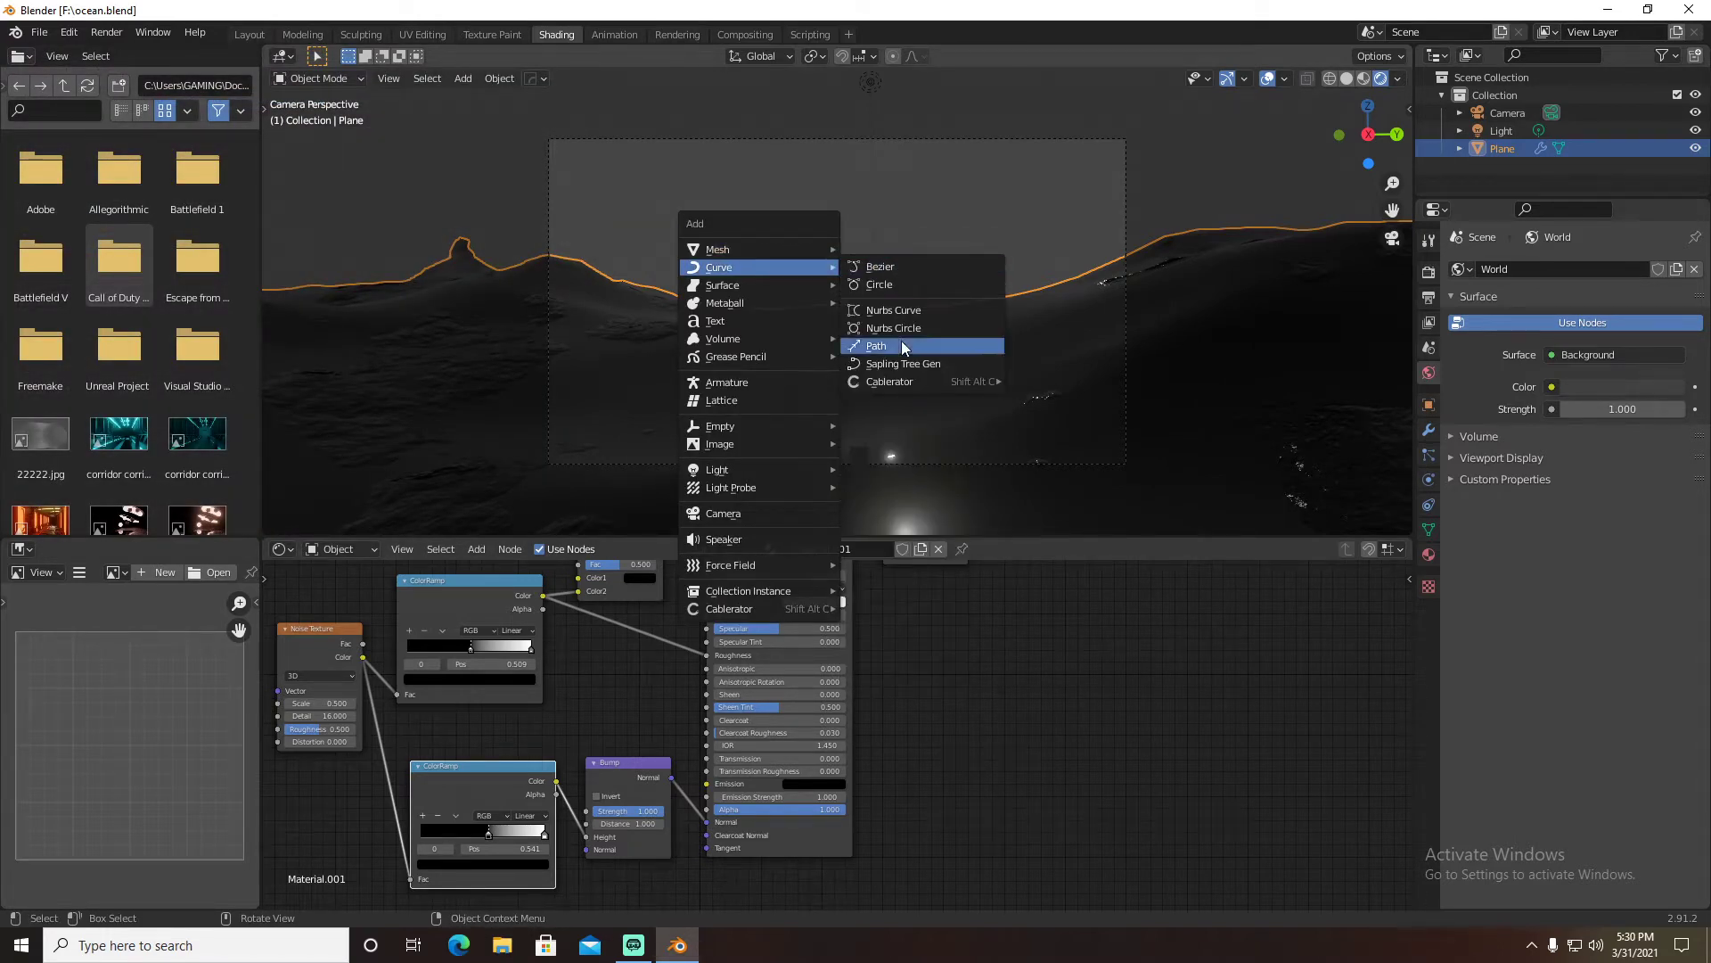
{"action": "left_click", "coordinate": [903, 363]}
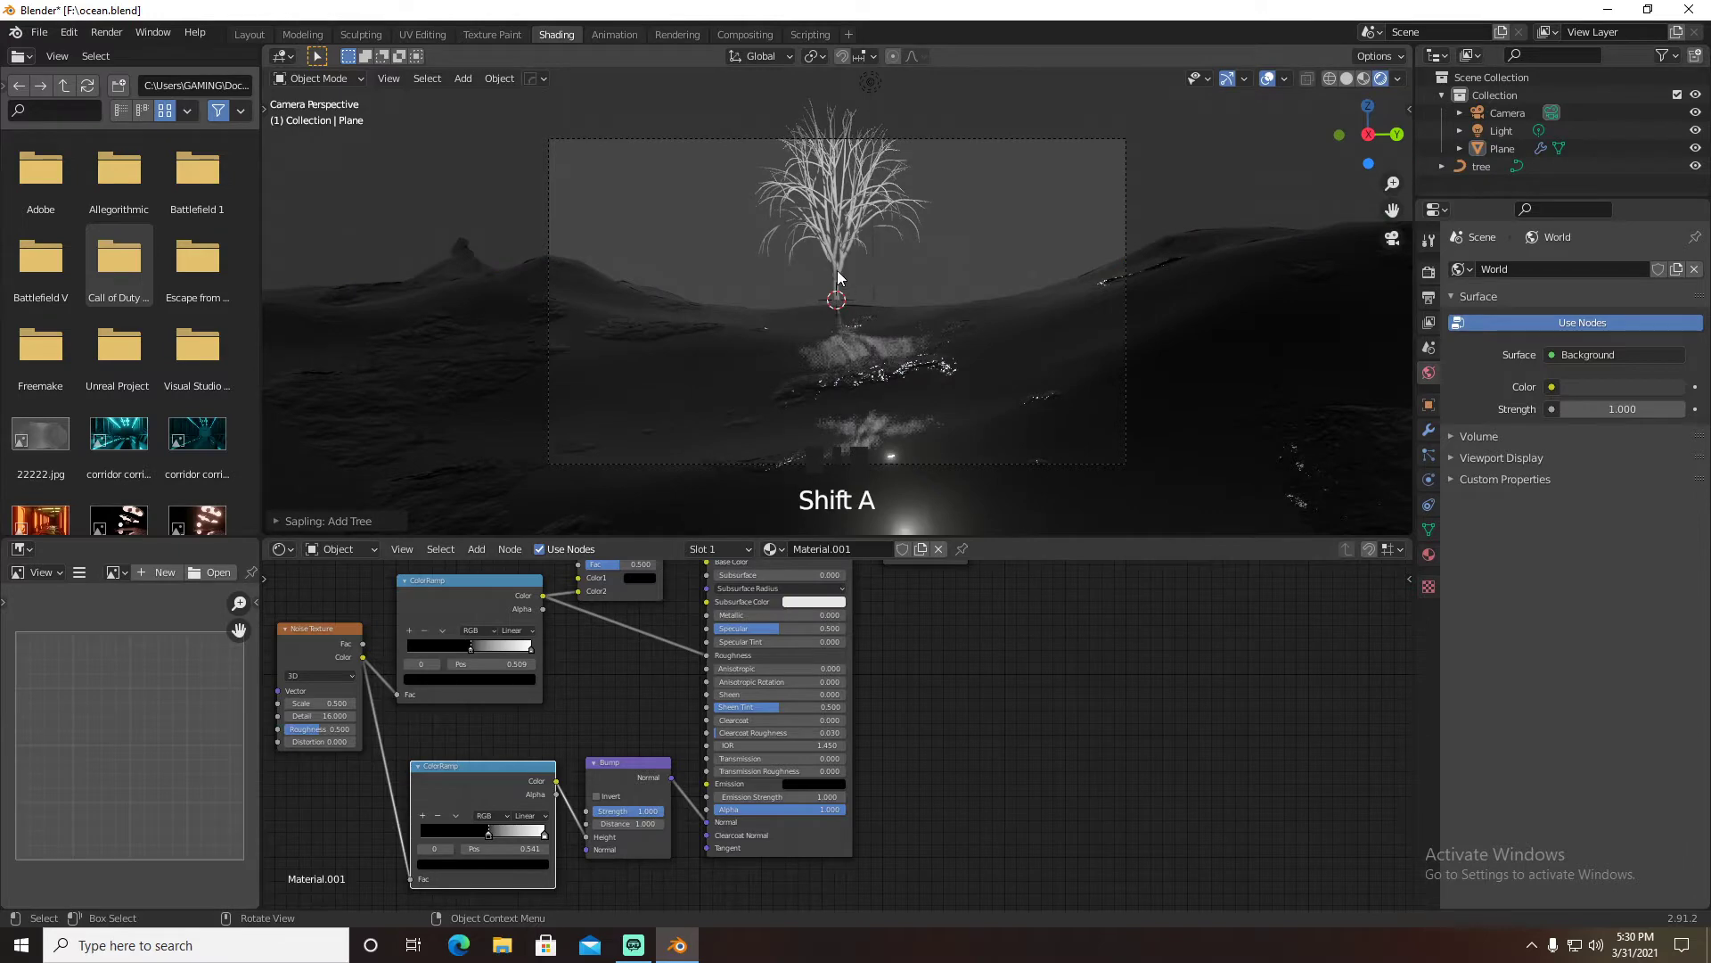
Switch to the Layout workspace and delete the sapling tree
{"action": "left_click", "coordinate": [239, 32]}
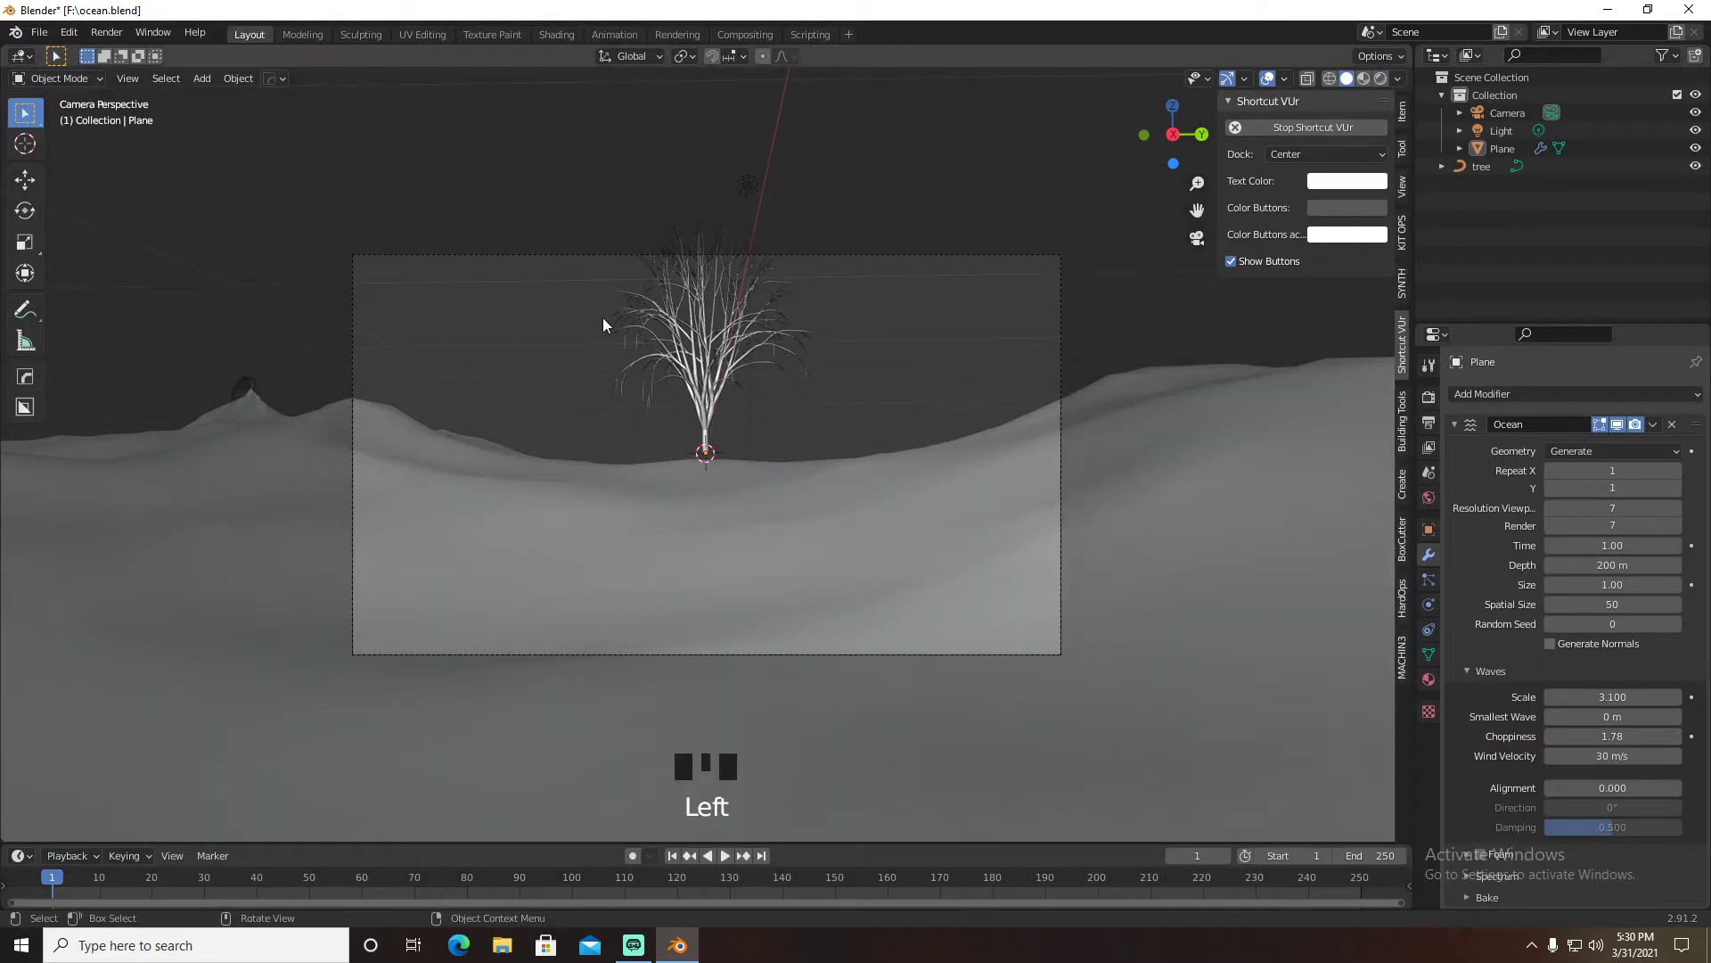
{"action": "left_click", "coordinate": [692, 366]}
{"action": "key", "text": "x"}
{"action": "left_click", "coordinate": [702, 365]}
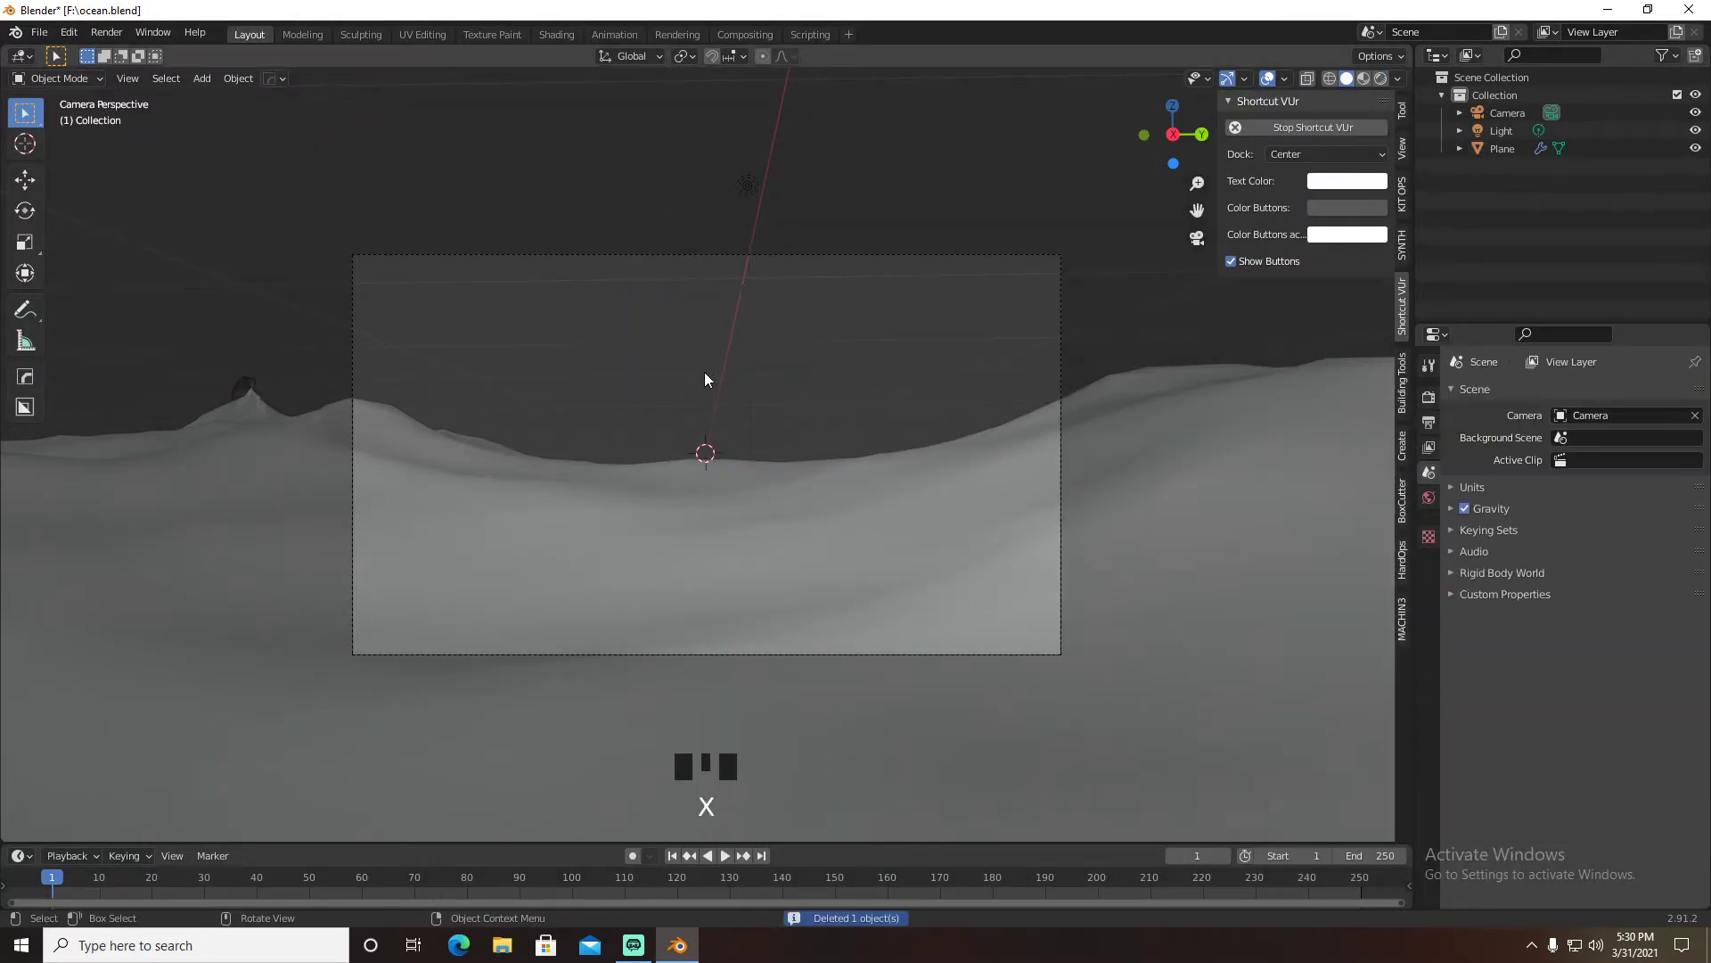
Set the viewport to rendered shading and add a new Sapling Tree Gen tree at the 3D cursor
{"action": "key", "text": "shift+a"}
{"action": "left_click", "coordinate": [1381, 78]}
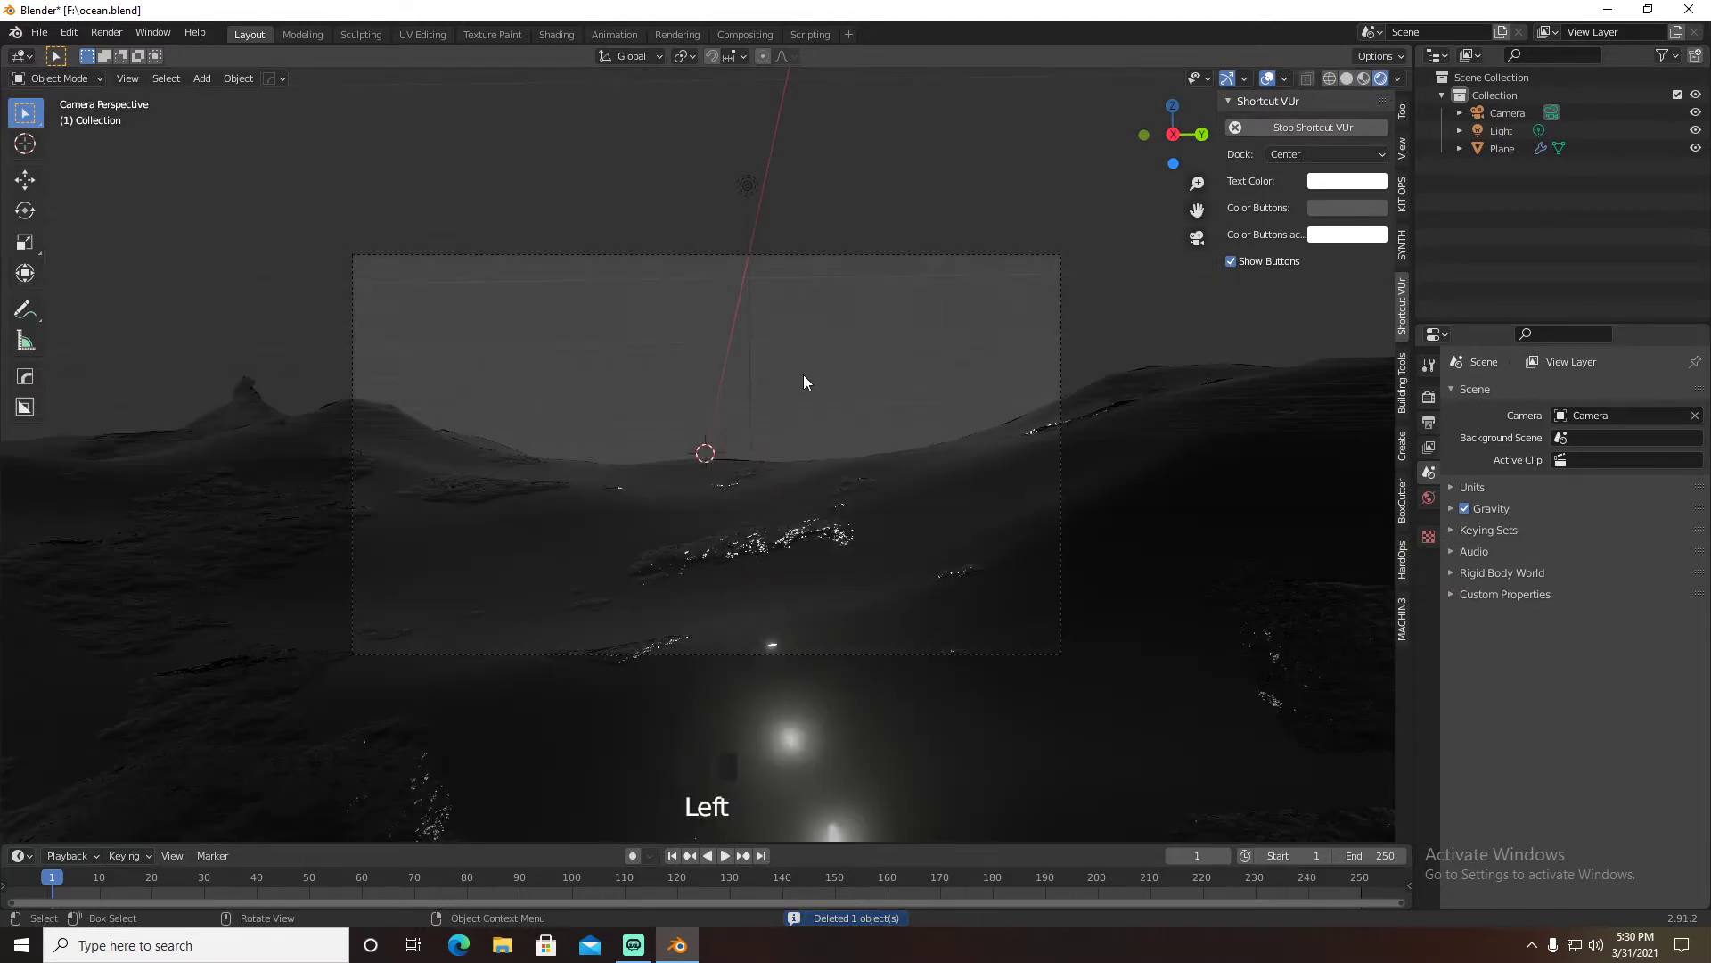
{"action": "key", "text": "shift+a"}
{"action": "mouse_move", "coordinate": [785, 402]}
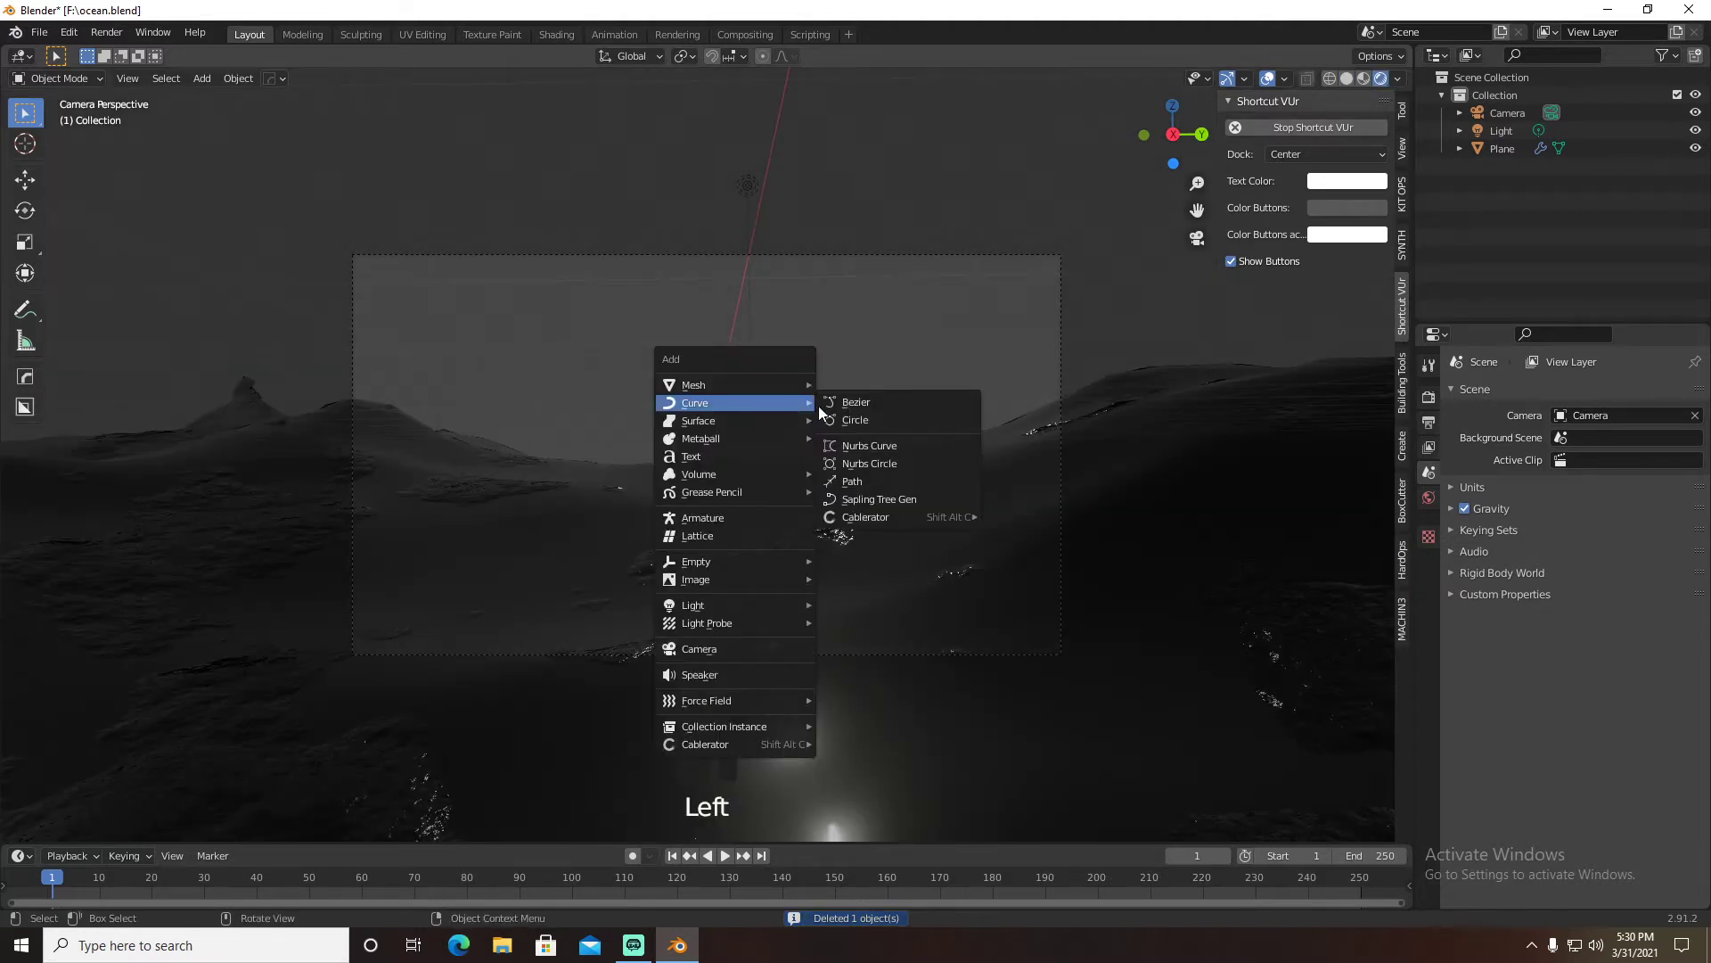
{"action": "left_click", "coordinate": [888, 492]}
Enable Show Leaves in the Leaves settings of the sapling tree
{"action": "left_click", "coordinate": [135, 827]}
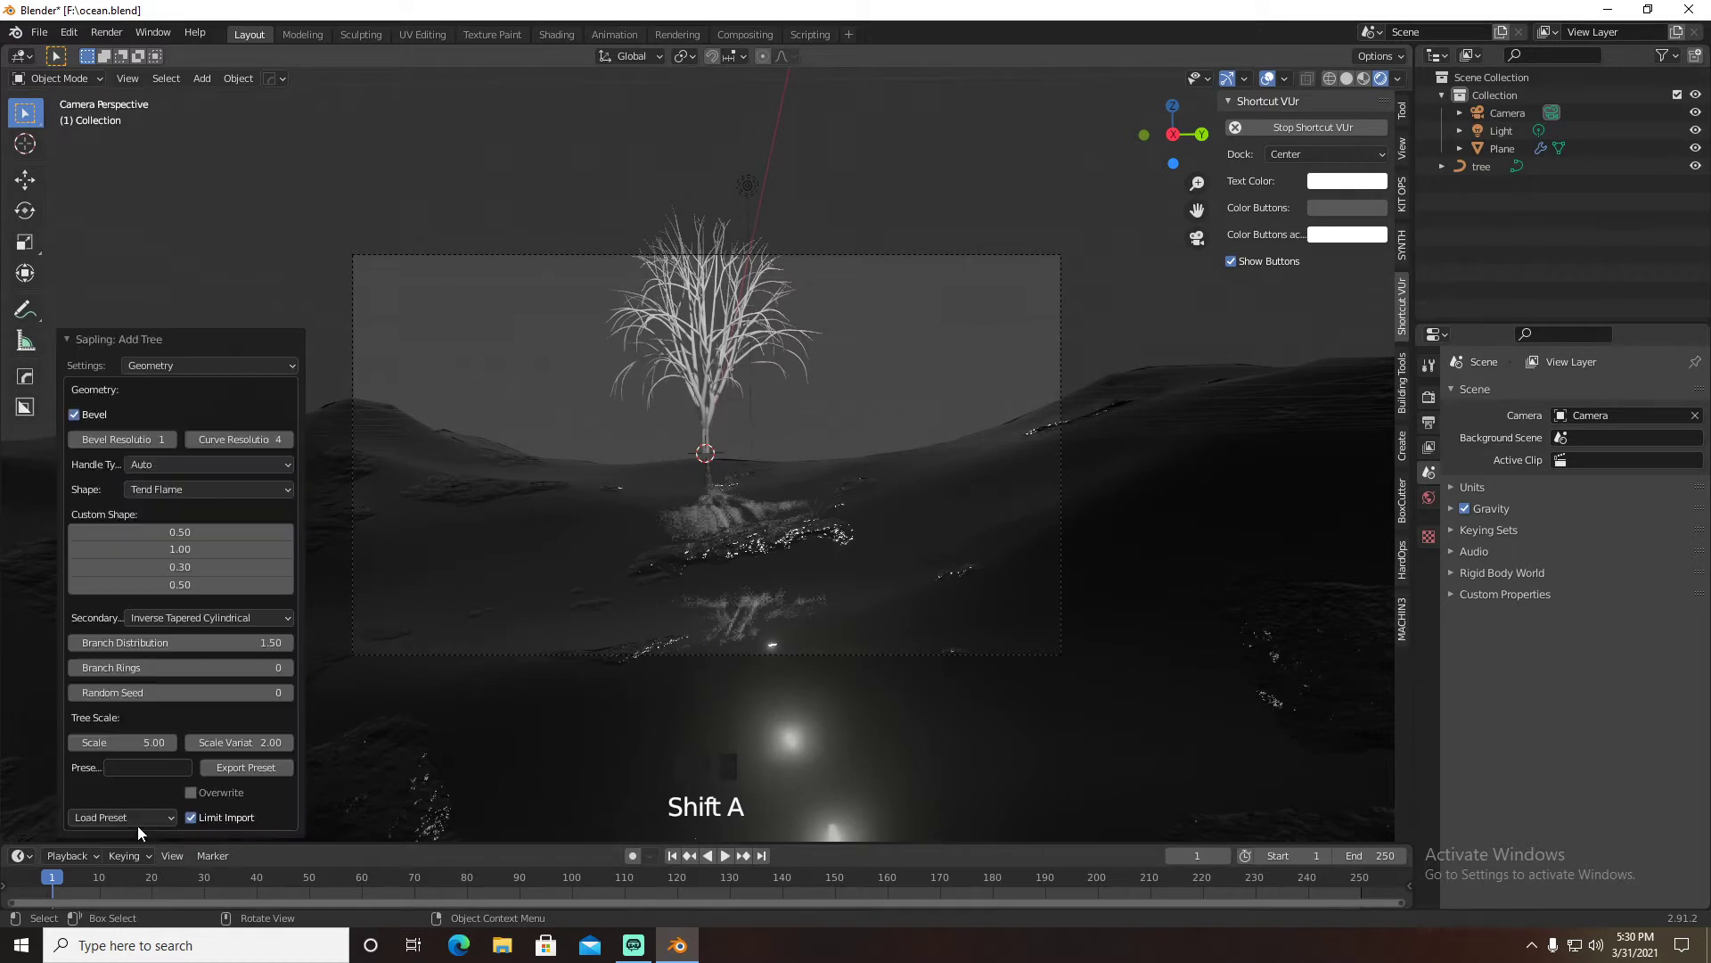
{"action": "left_click", "coordinate": [214, 367]}
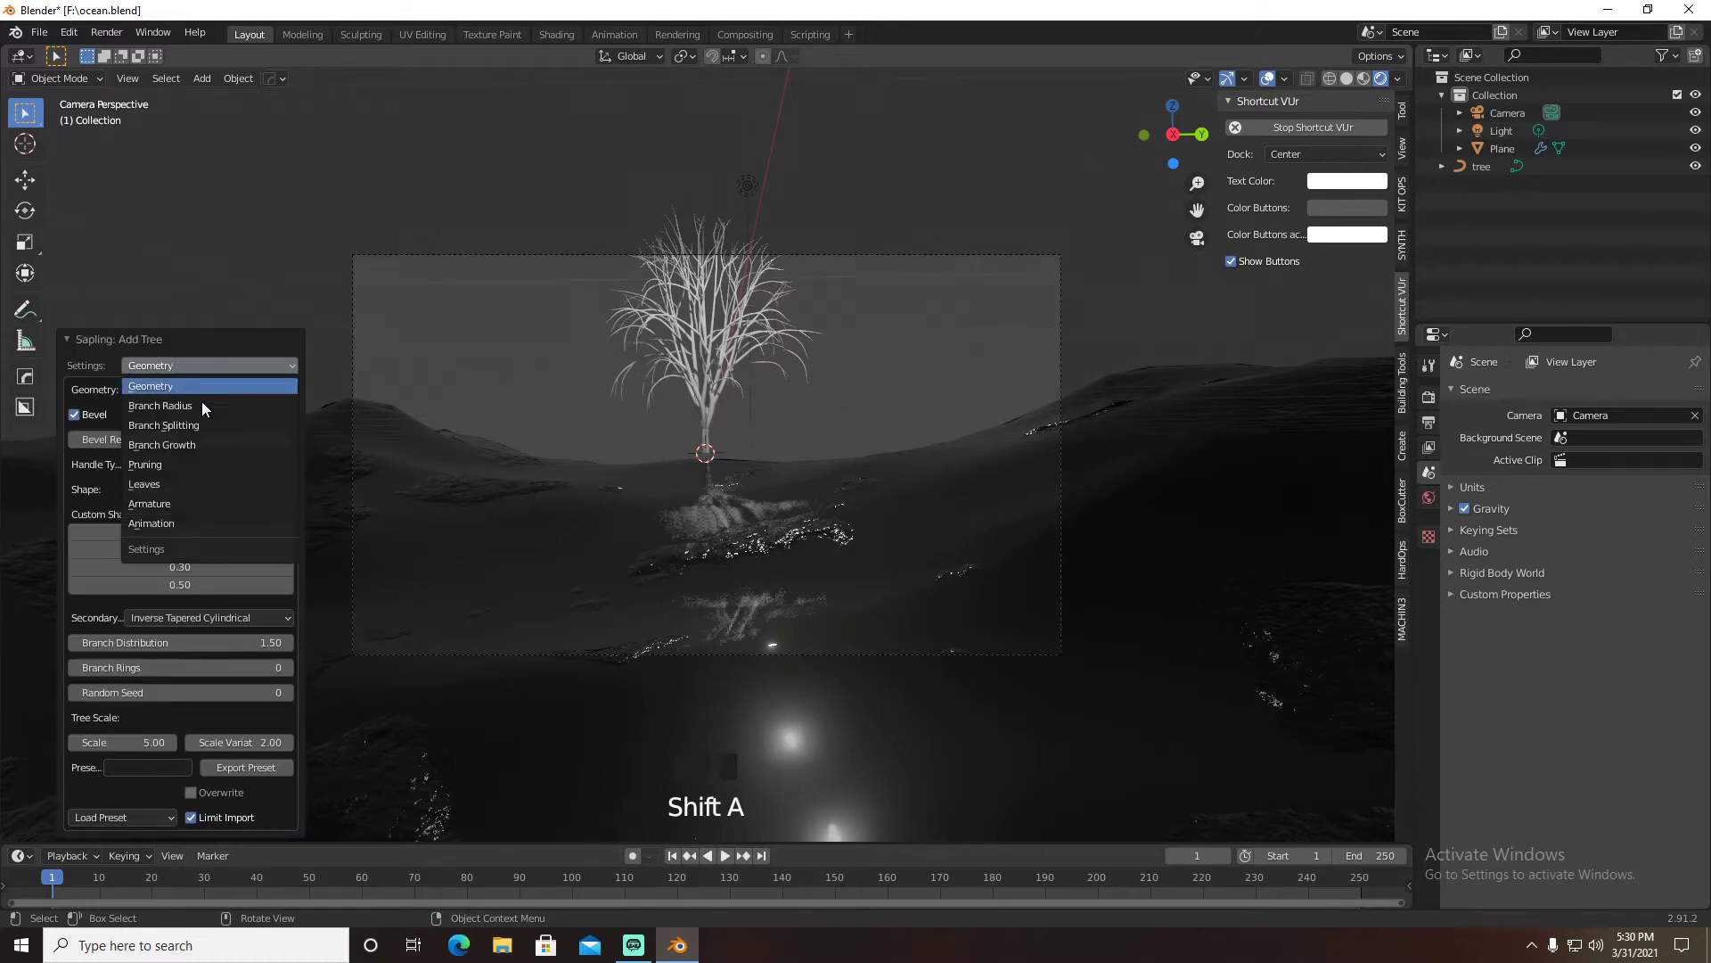
{"action": "left_click", "coordinate": [162, 483]}
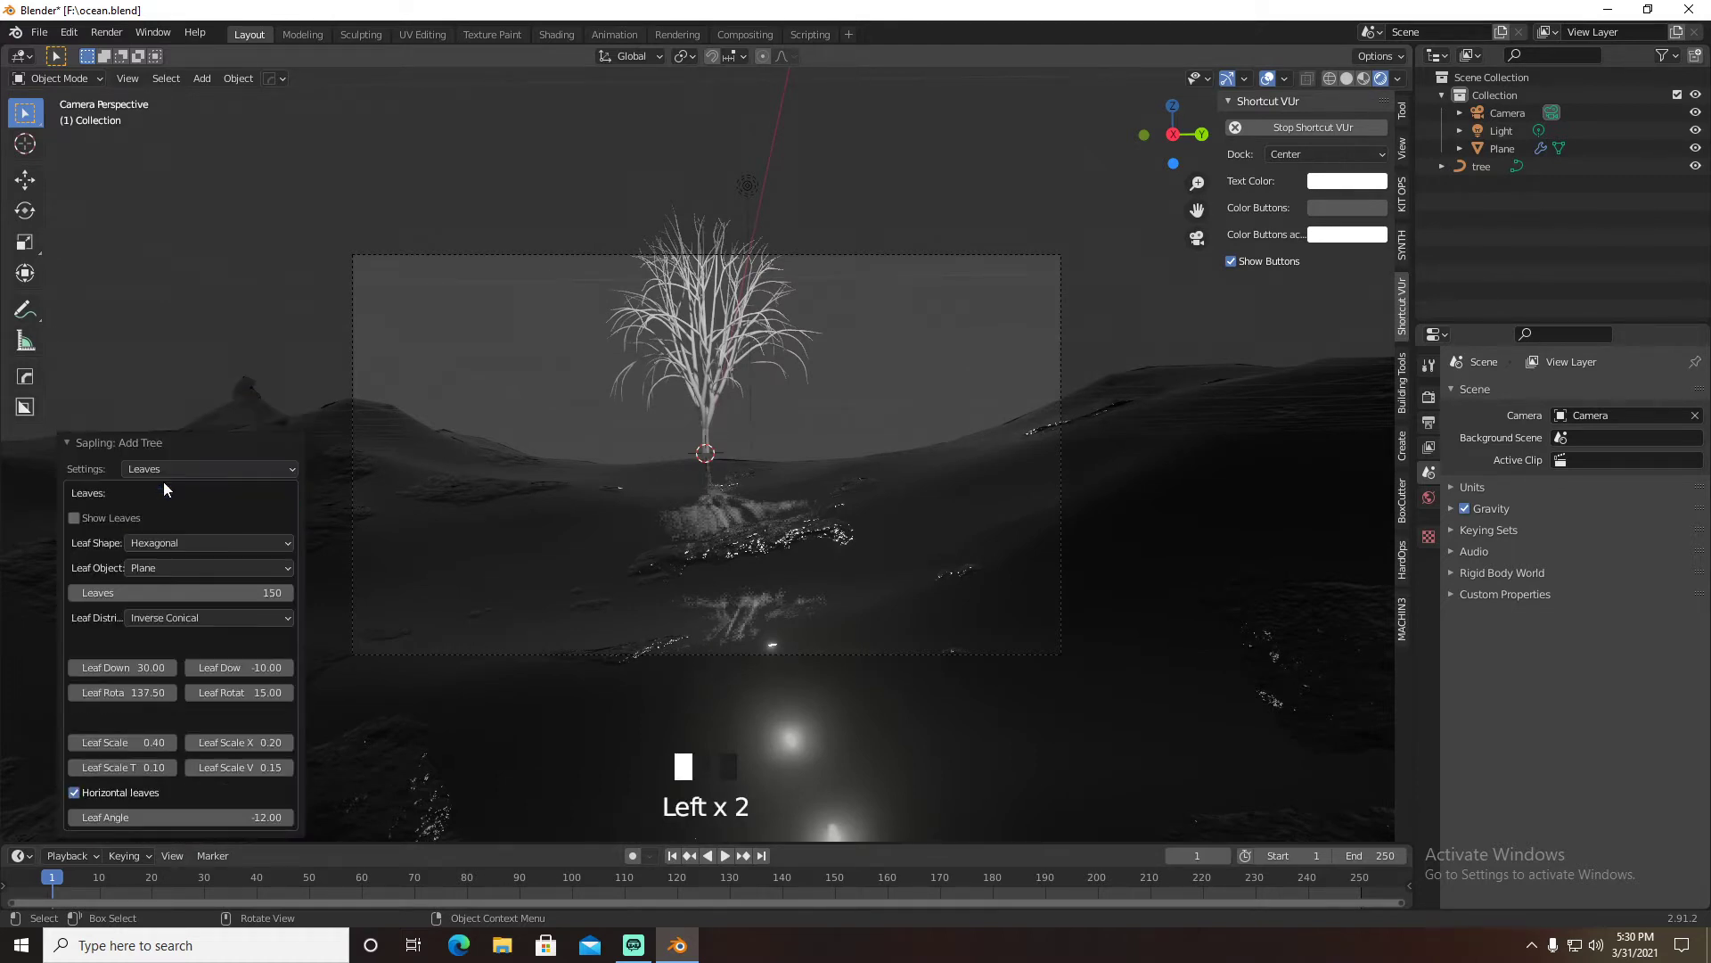
{"action": "left_click", "coordinate": [75, 518]}
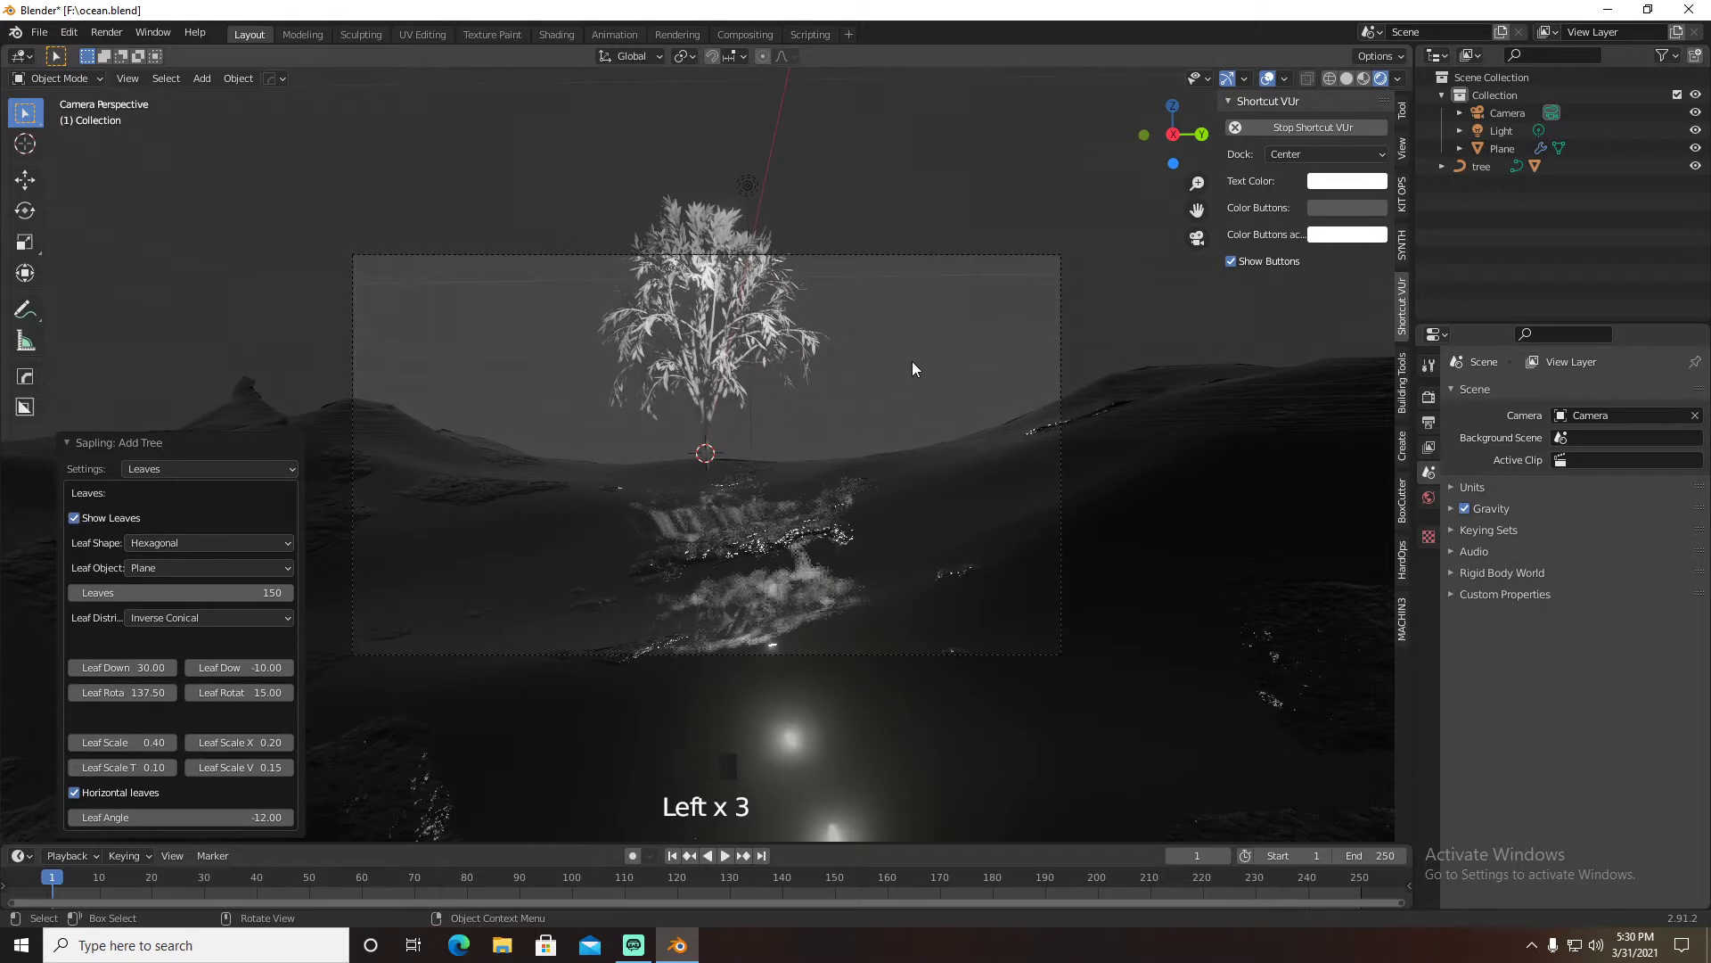
Select the tree together with the light and move them about 16.7 m along X and -2.35 m along Z
{"action": "left_click_drag", "start_coordinate": [872, 297], "coordinate": [682, 411]}
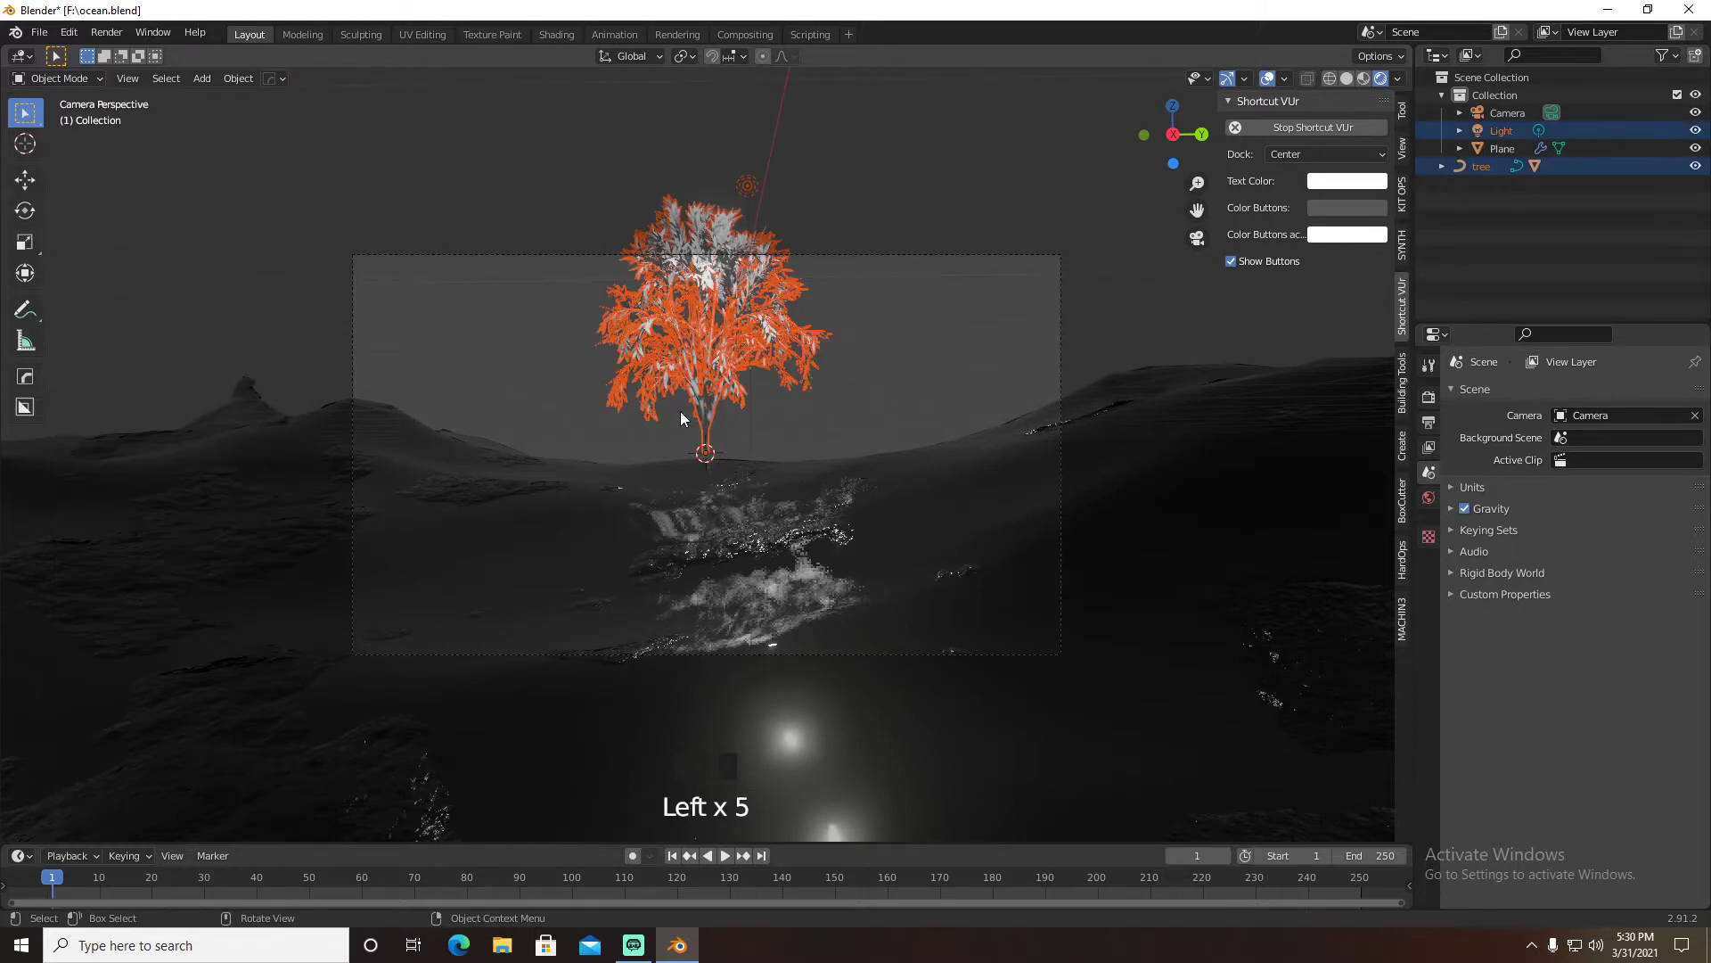
{"action": "key", "text": "g"}
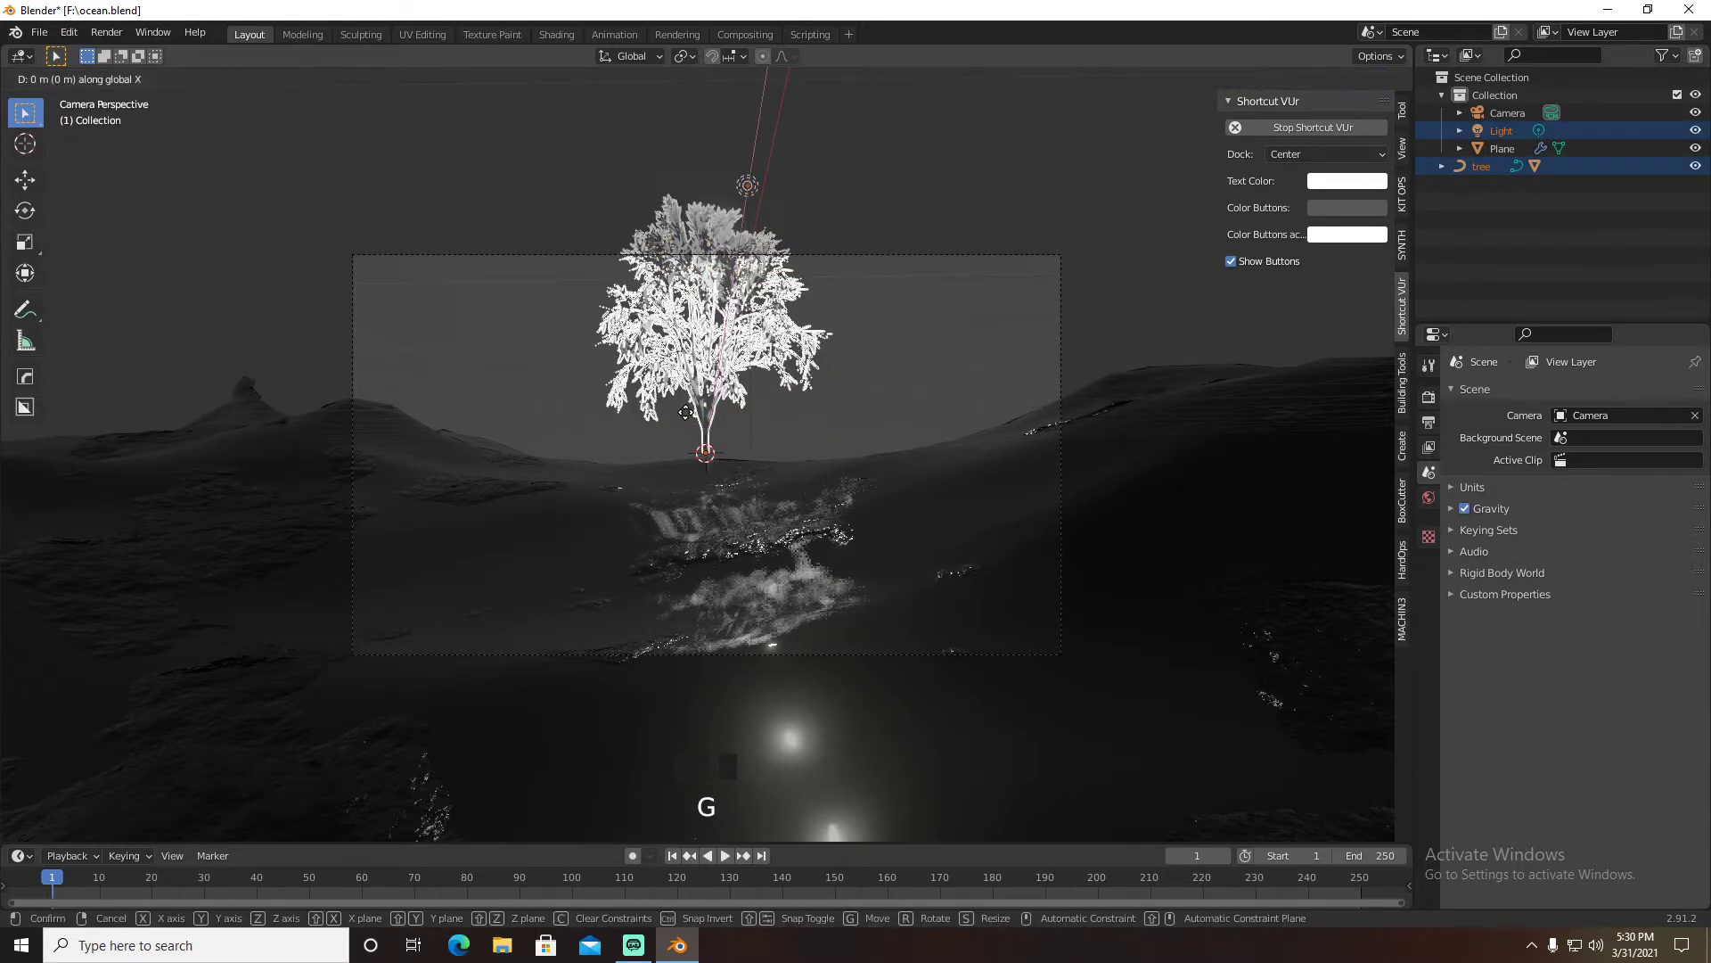
{"action": "left_click", "coordinate": [760, 501]}
{"action": "key", "text": "g"}
{"action": "key", "text": "z"}
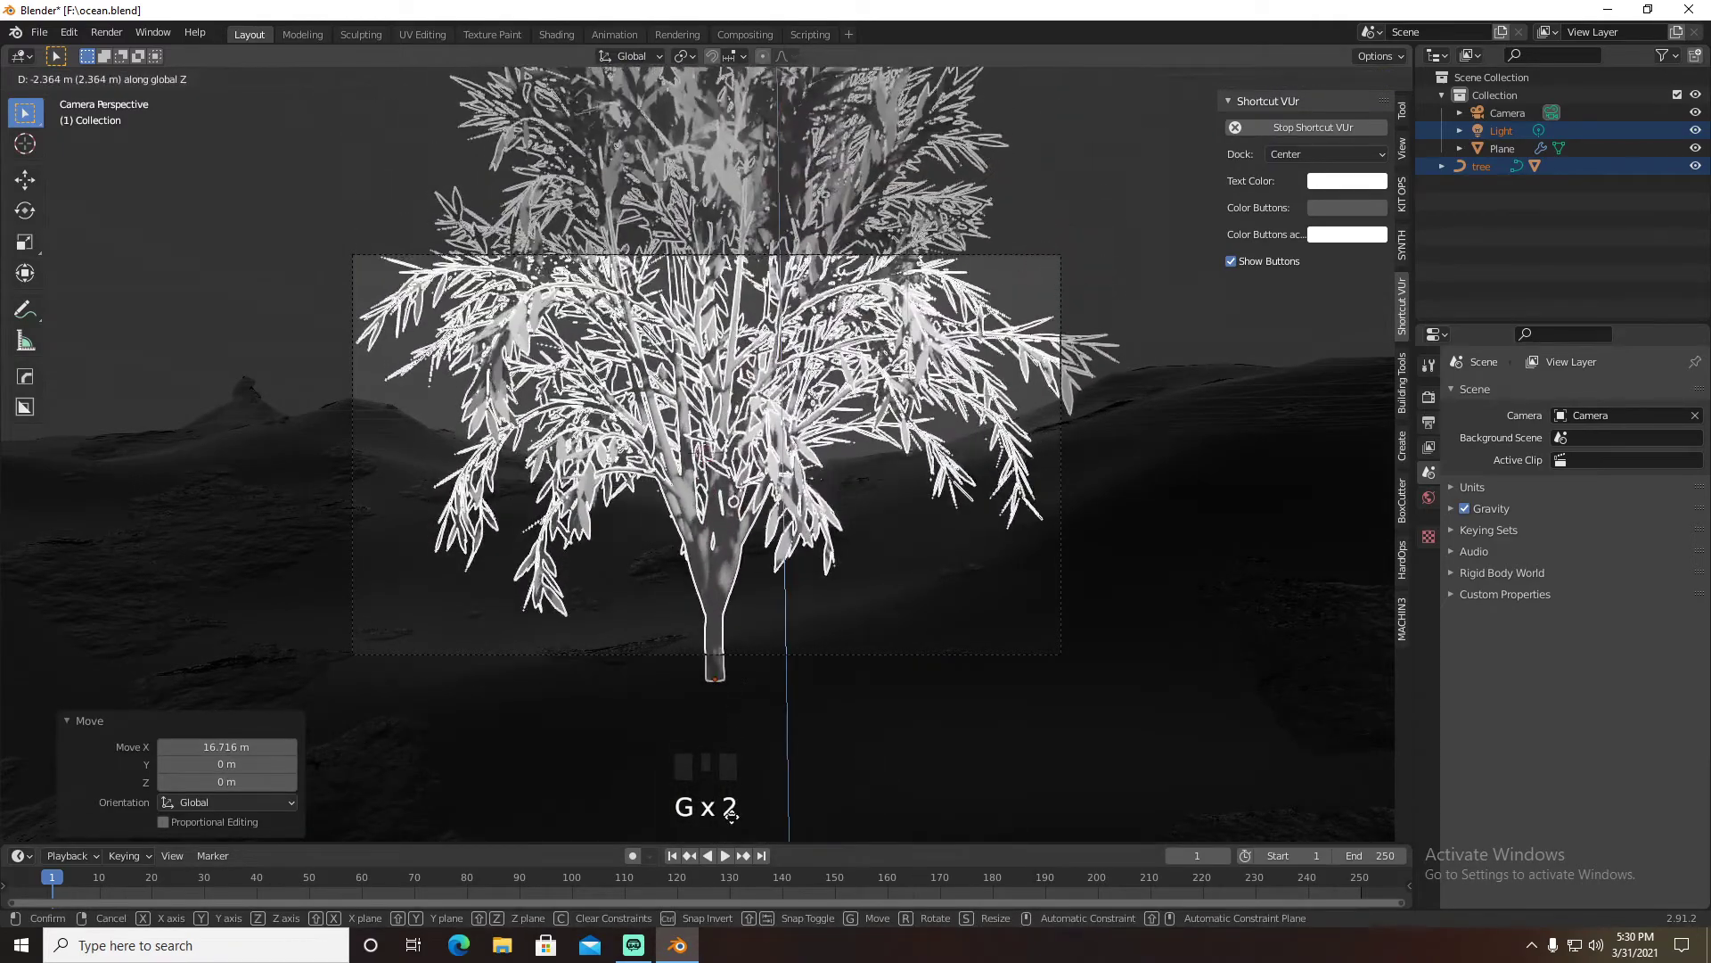
{"action": "left_click", "coordinate": [733, 815]}
Move the tree and light about -2.98 m along Y and about -5.29 m along X
{"action": "key", "text": "g"}
{"action": "key", "text": "y"}
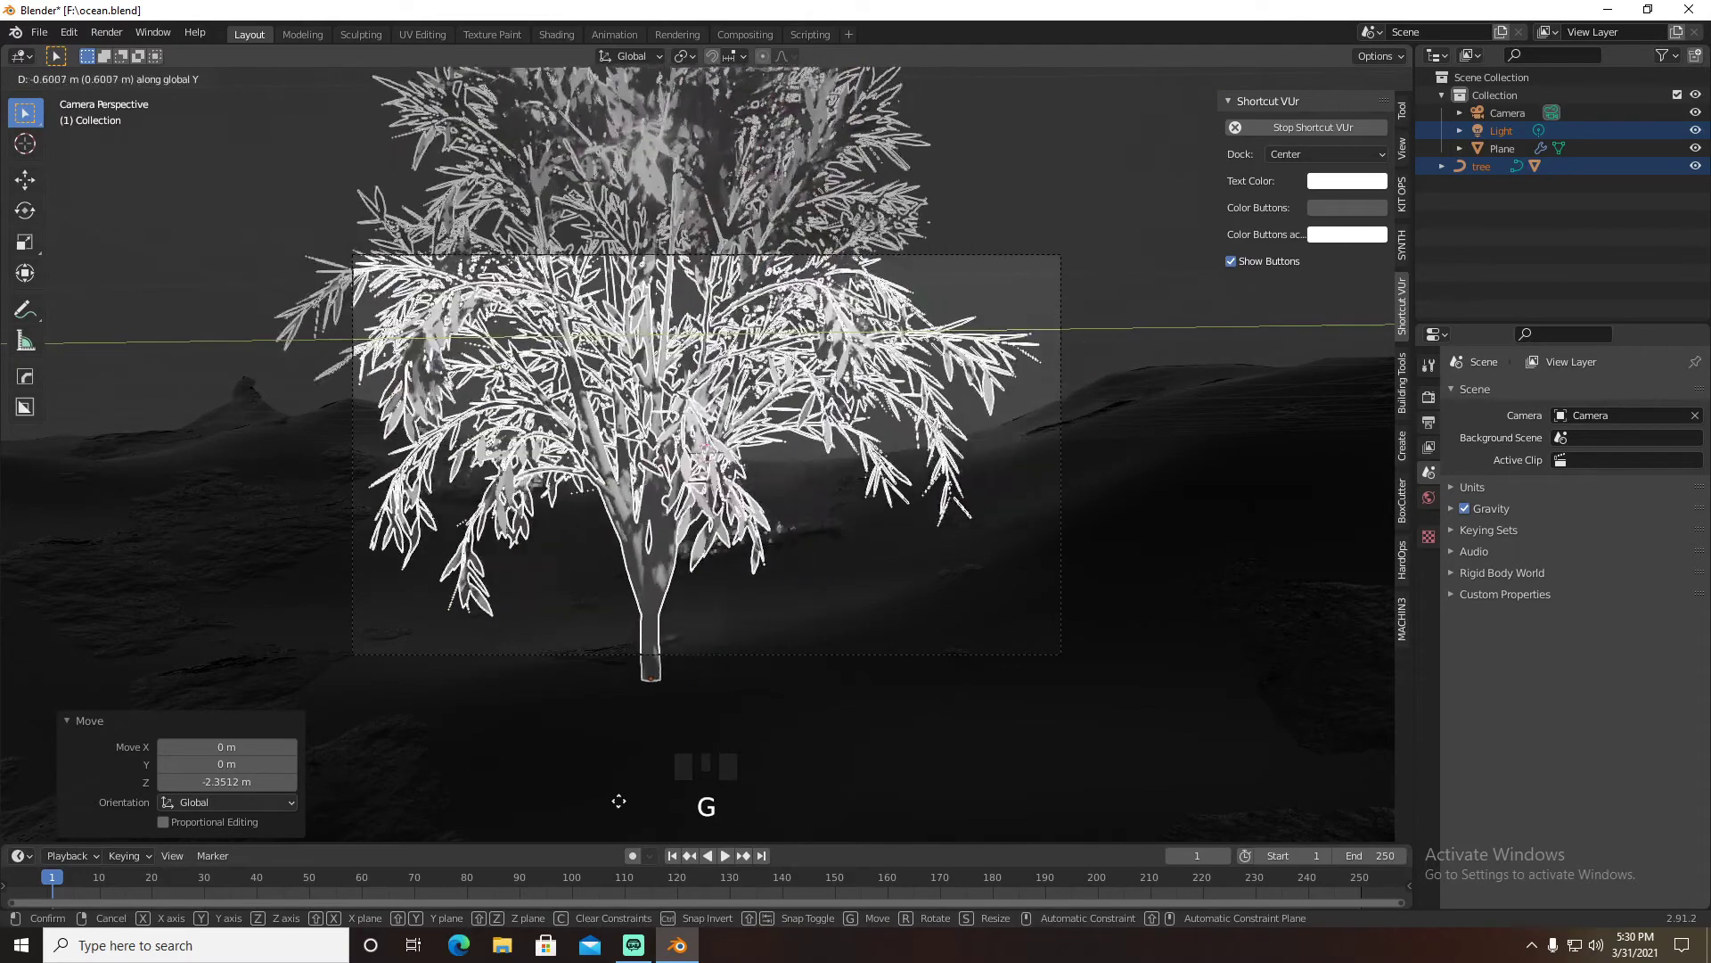
{"action": "left_click", "coordinate": [340, 766]}
{"action": "key", "text": "g"}
{"action": "key", "text": "z"}
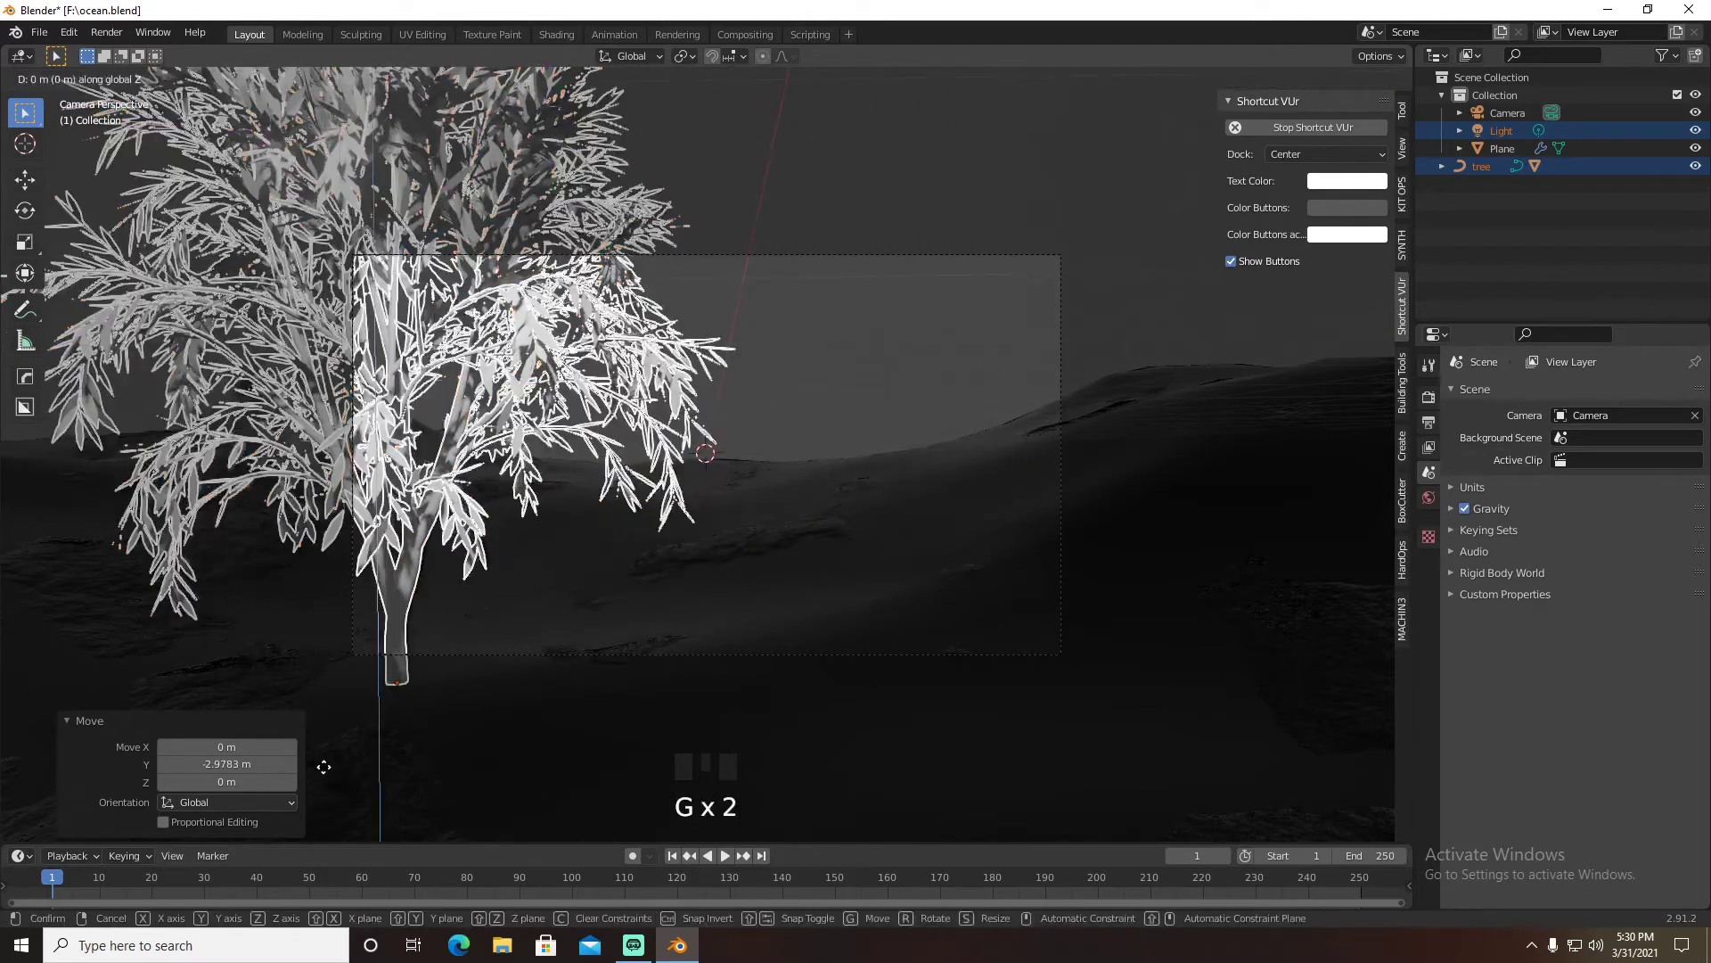
{"action": "left_click", "coordinate": [349, 766]}
{"action": "key", "text": "g"}
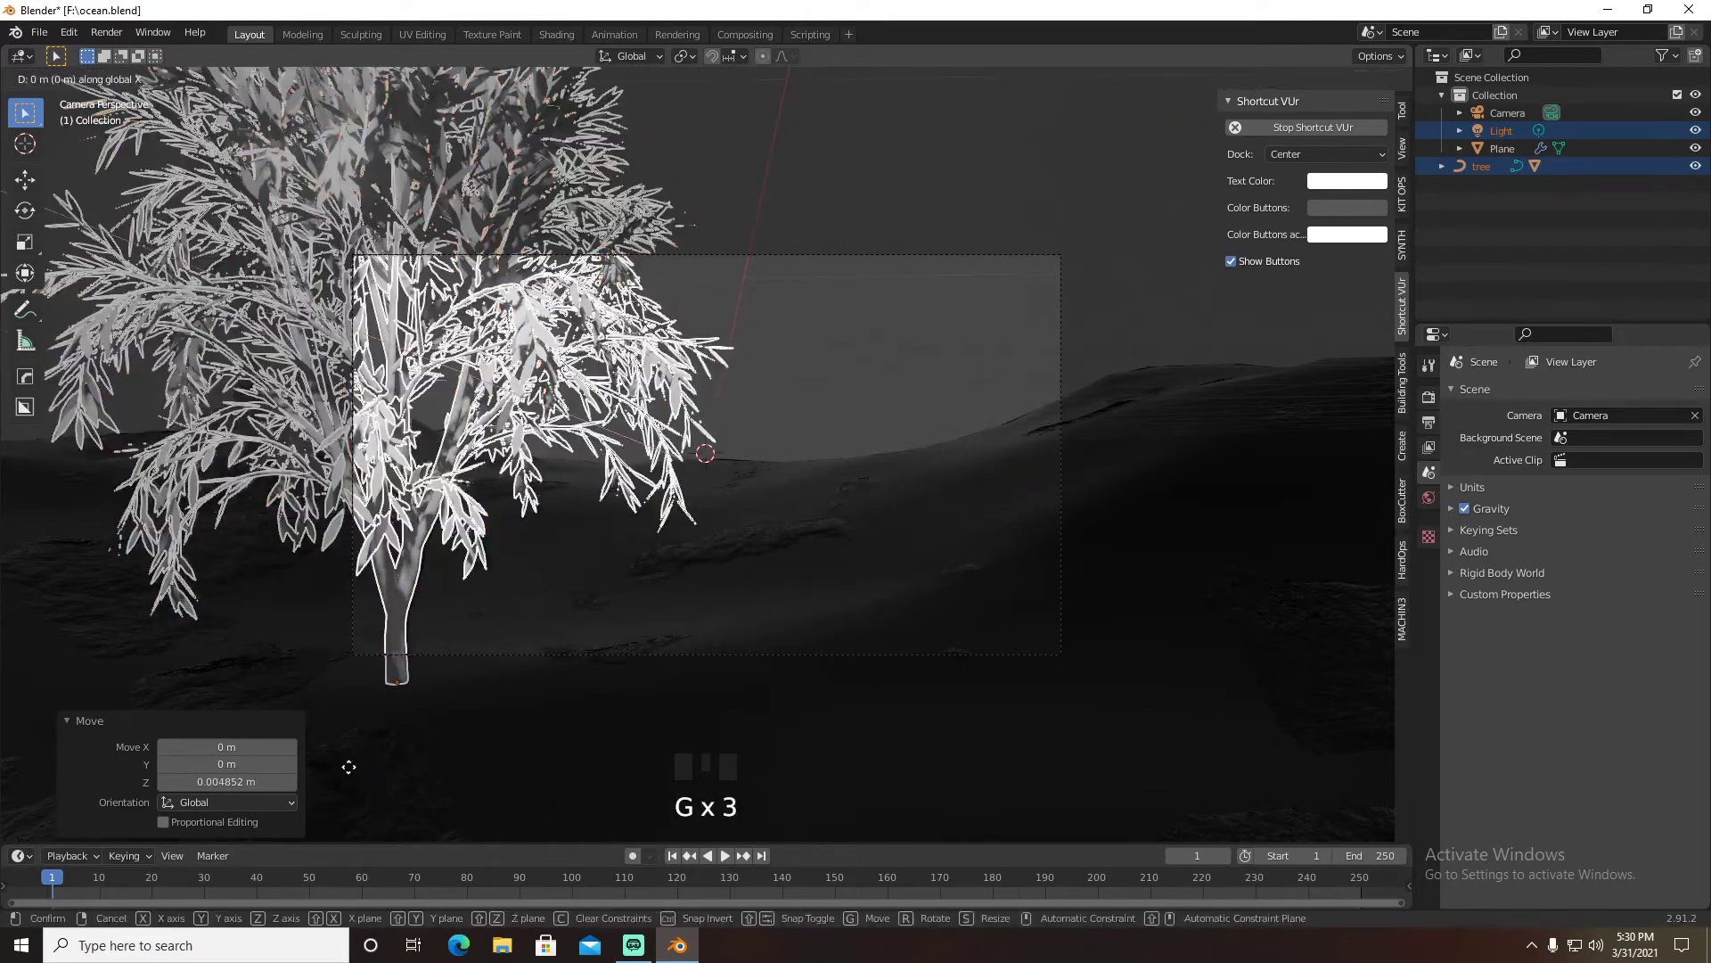
{"action": "key", "text": "x"}
{"action": "left_click", "coordinate": [580, 610]}
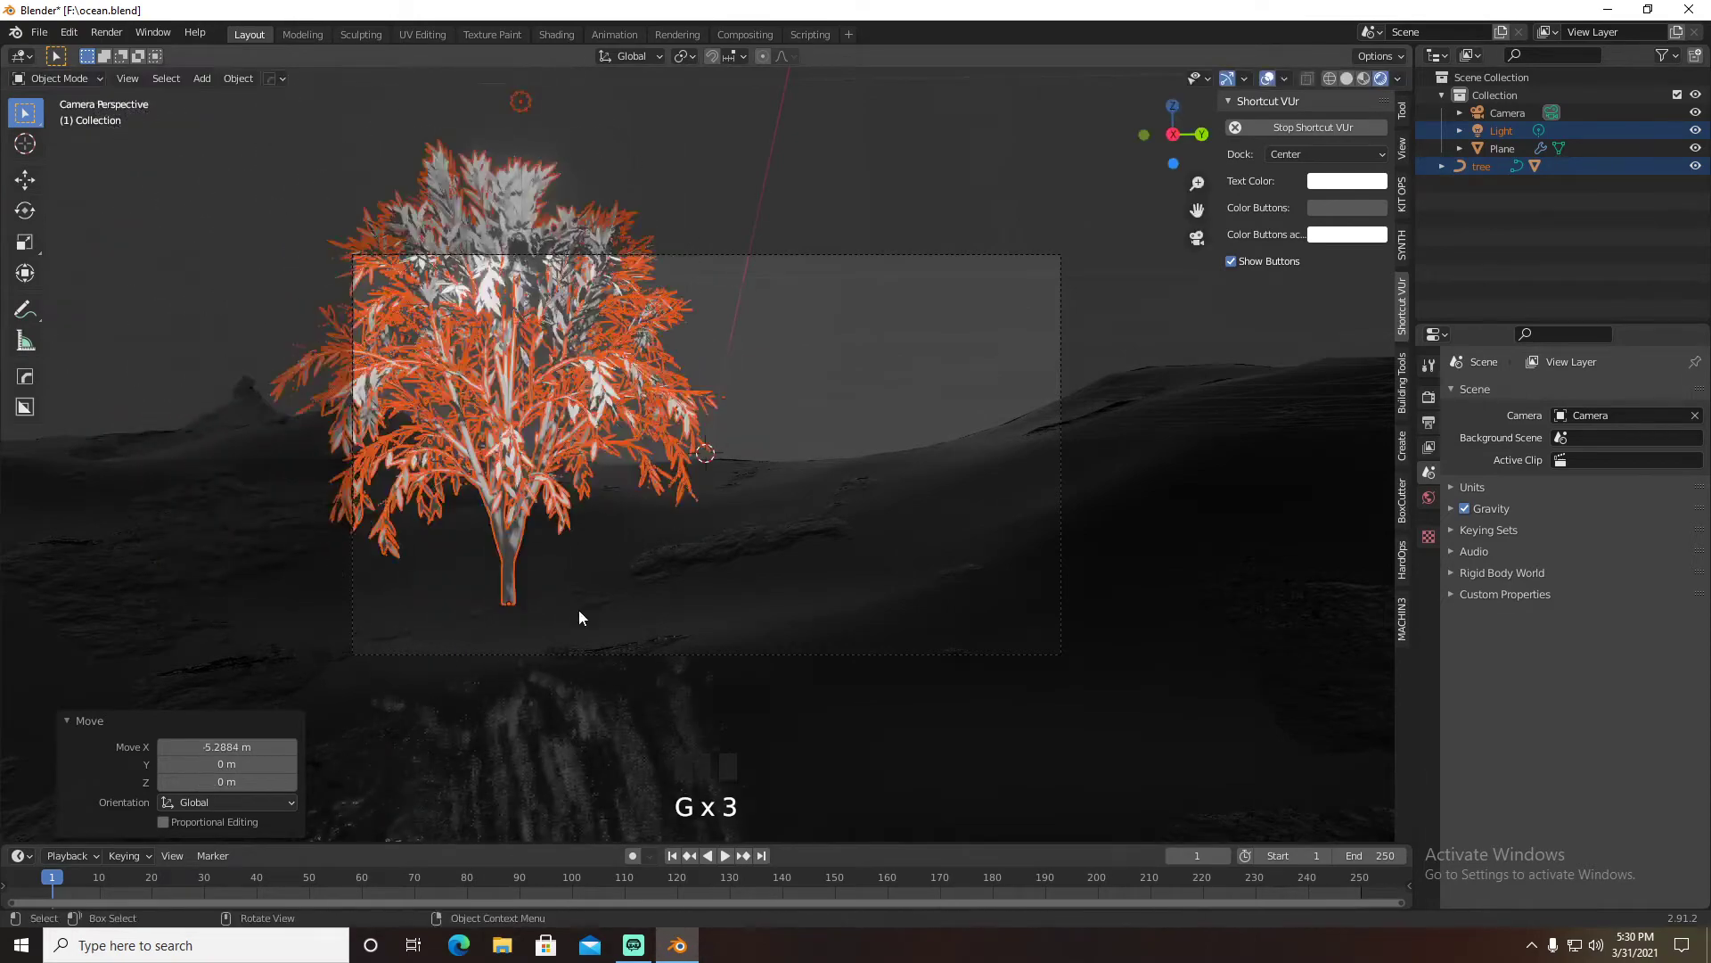
Scale the tree and light up by about 1.445 and raise them 1.32 m along Z
{"action": "key", "text": "s"}
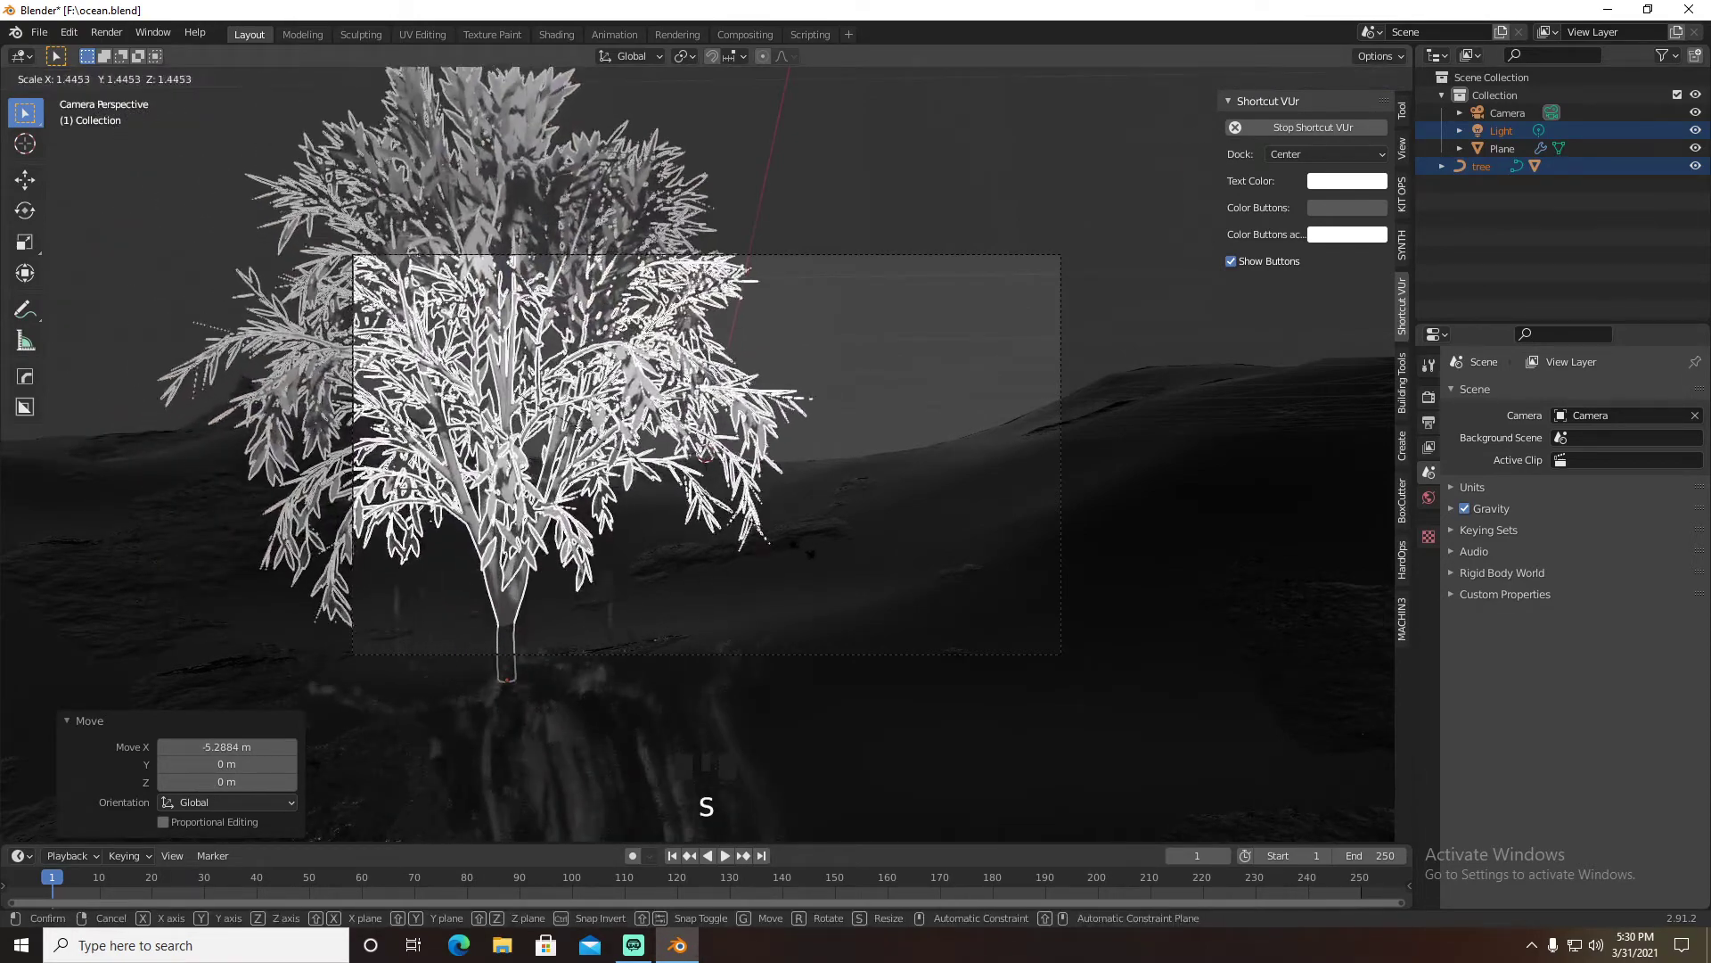
{"action": "left_click", "coordinate": [803, 550]}
{"action": "key", "text": "g"}
{"action": "key", "text": "z"}
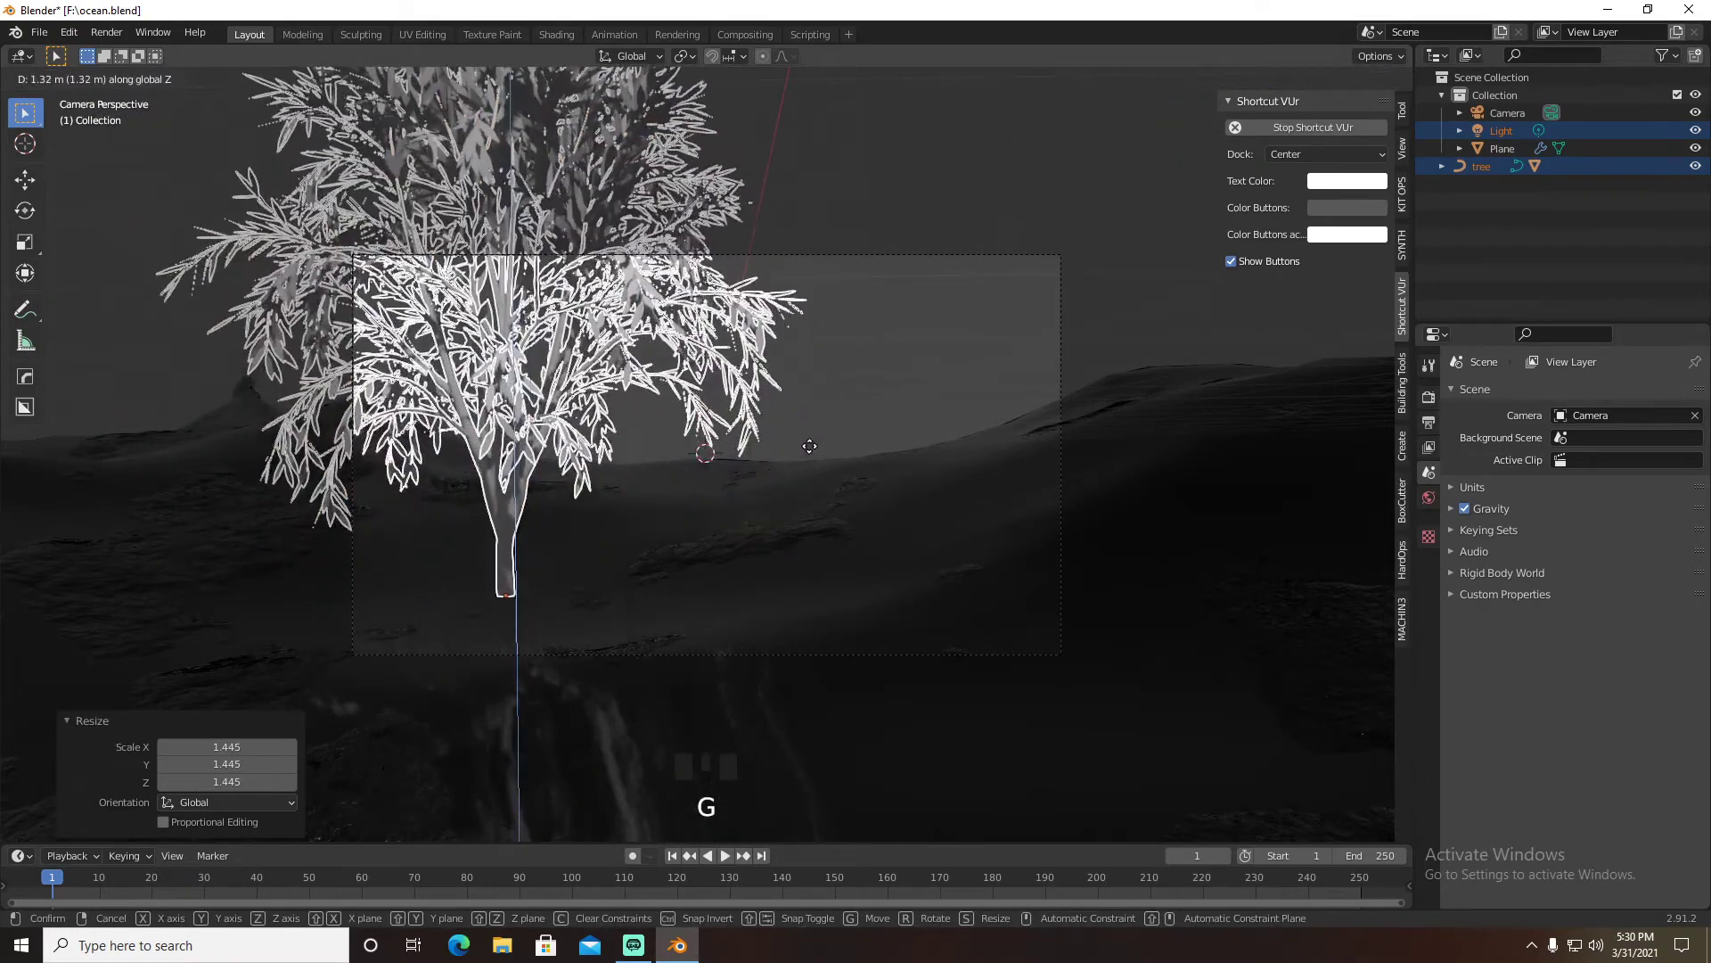
{"action": "left_click", "coordinate": [802, 453]}
Move the tree and light about -2.17 m along Y and about -1.21 m along Z
{"action": "key", "text": "g"}
{"action": "key", "text": "x"}
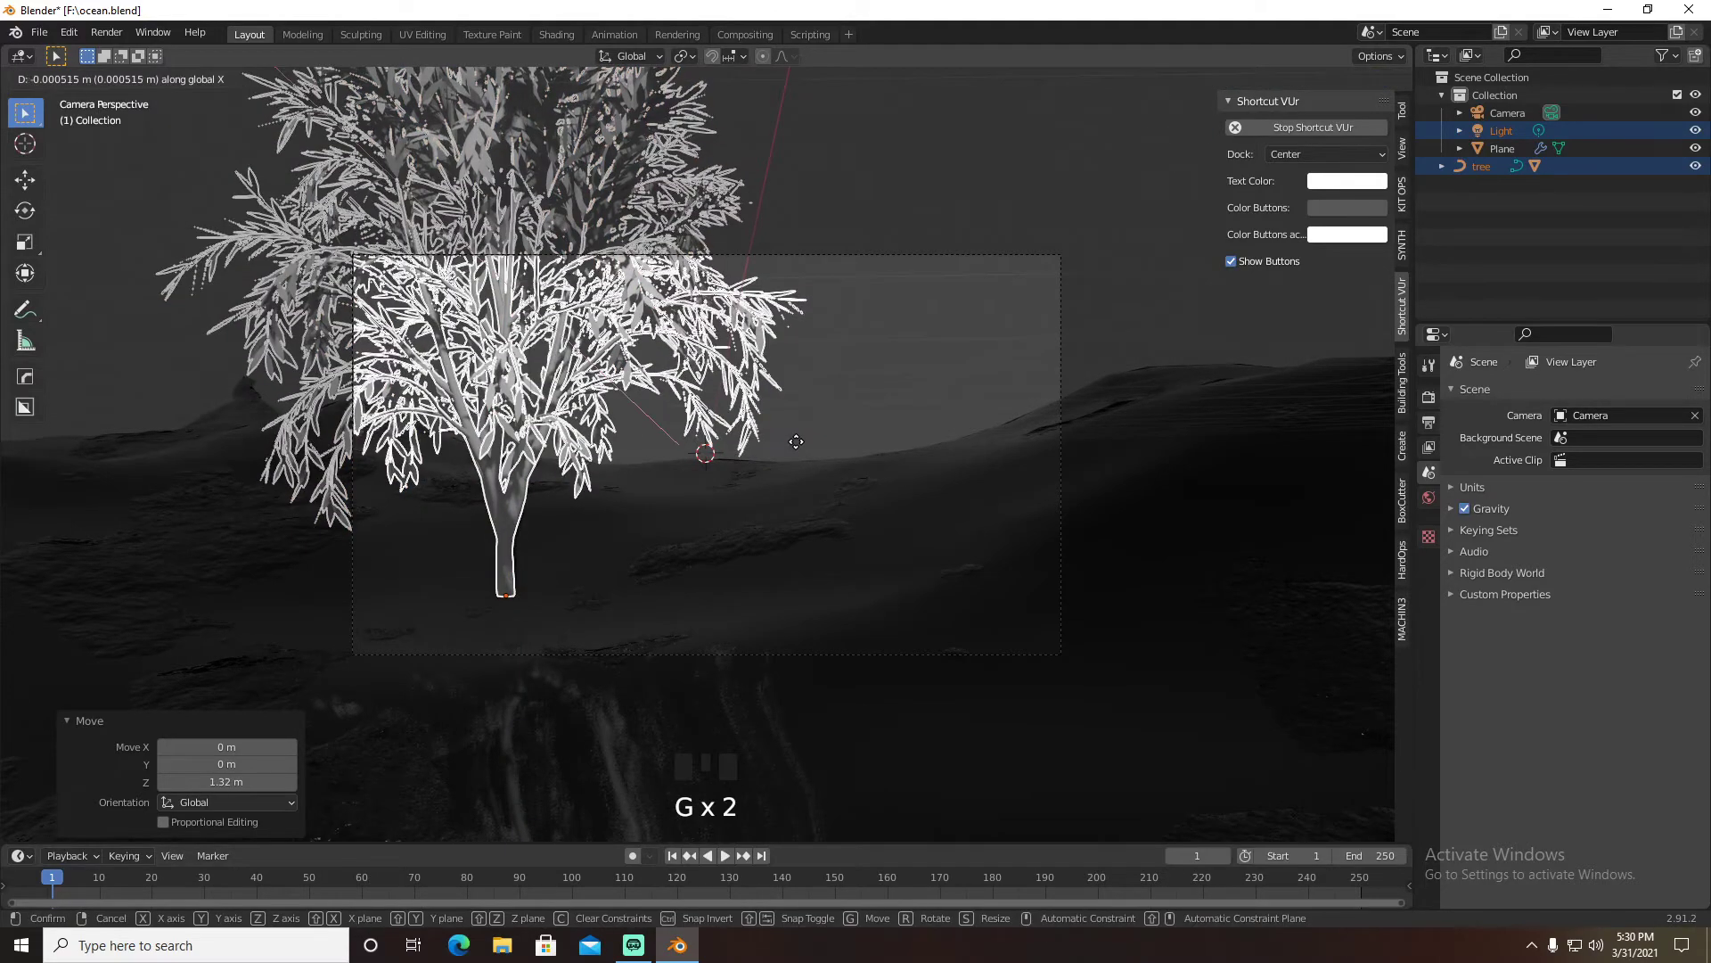
{"action": "key", "text": "y"}
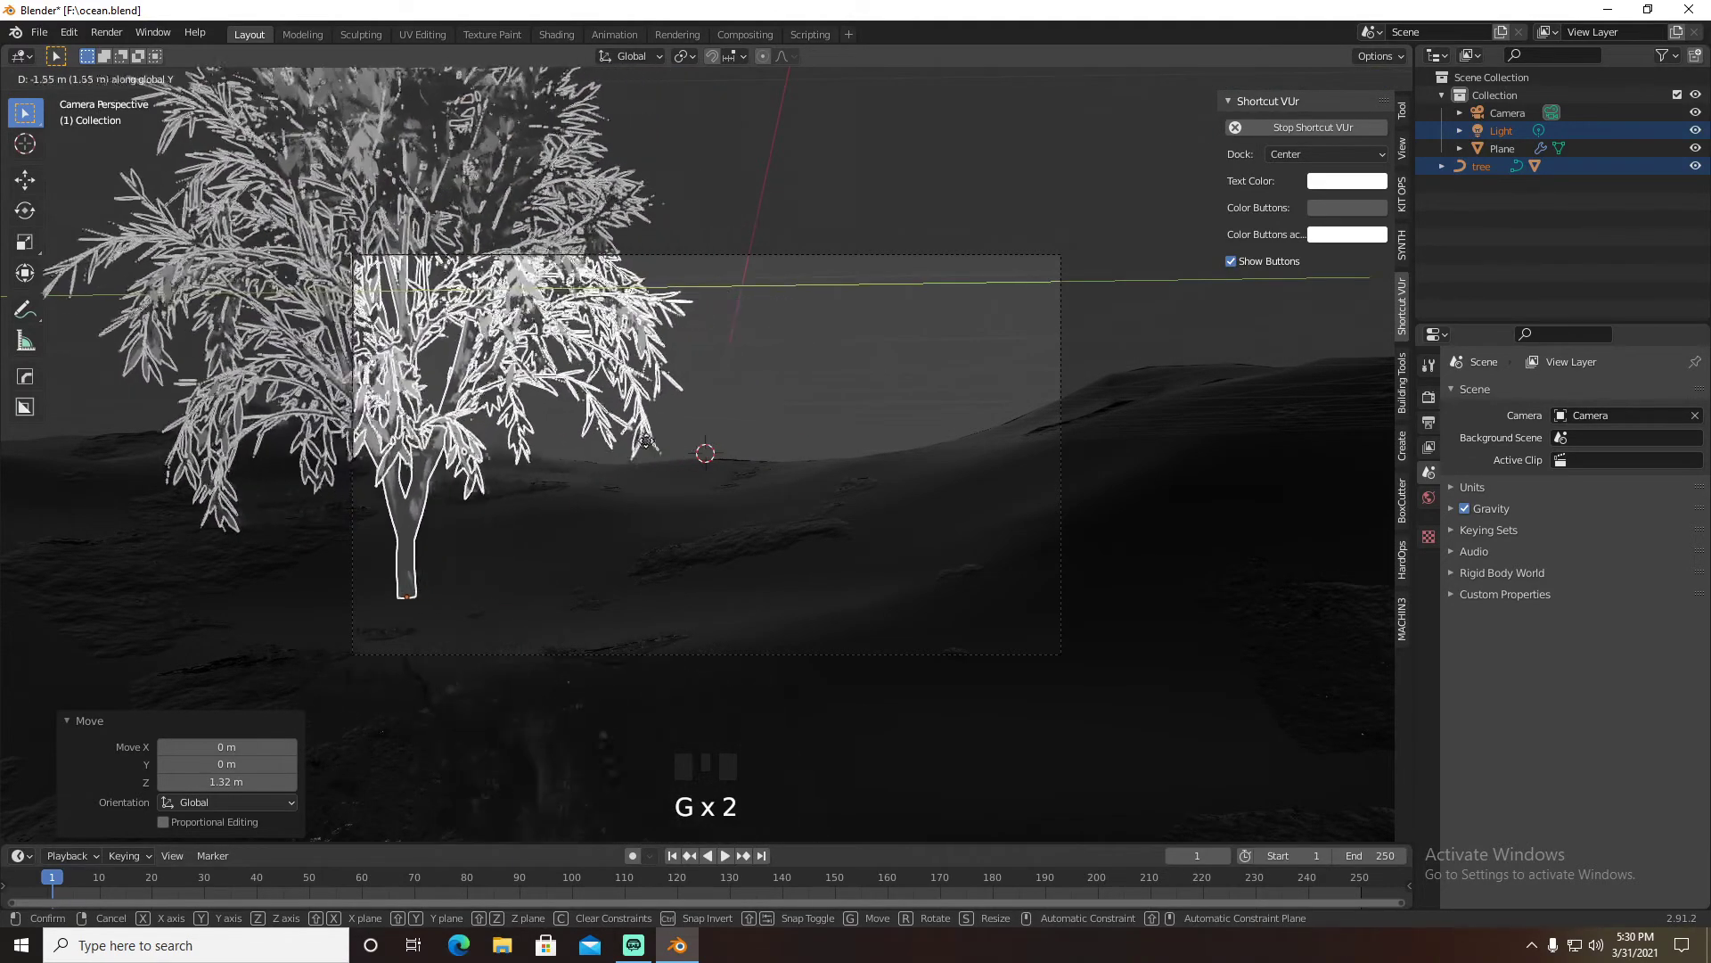
{"action": "left_click", "coordinate": [626, 448]}
{"action": "key", "text": "g"}
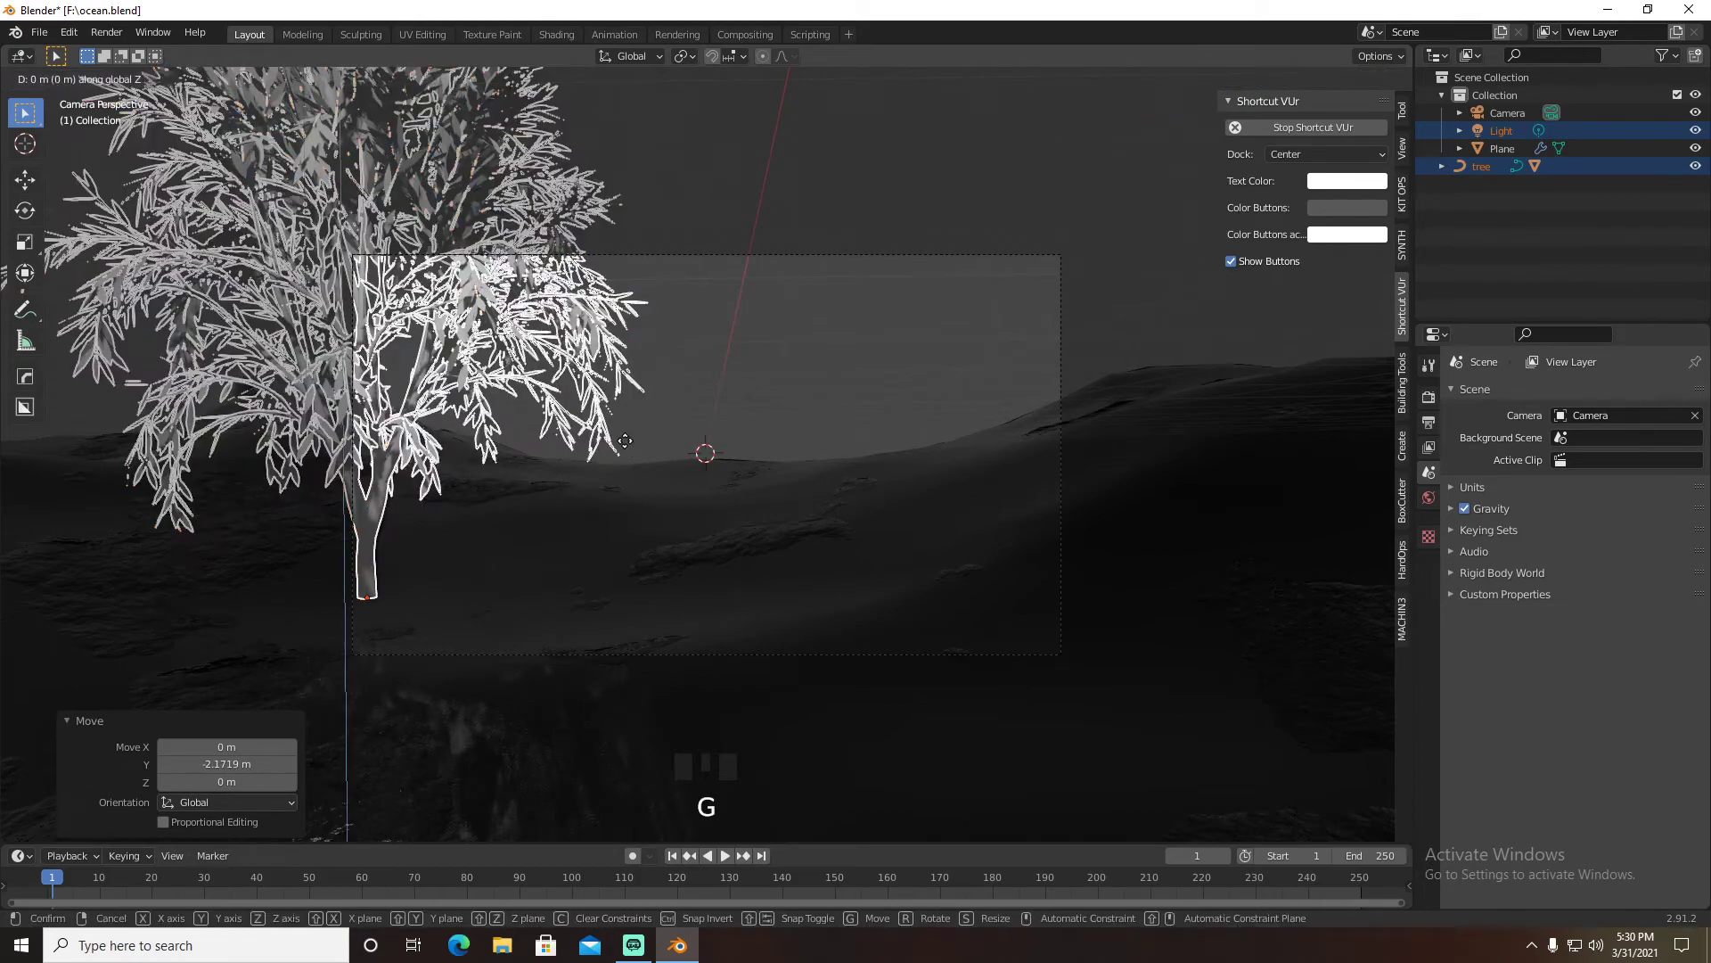
{"action": "key", "text": "z"}
{"action": "left_click", "coordinate": [621, 533]}
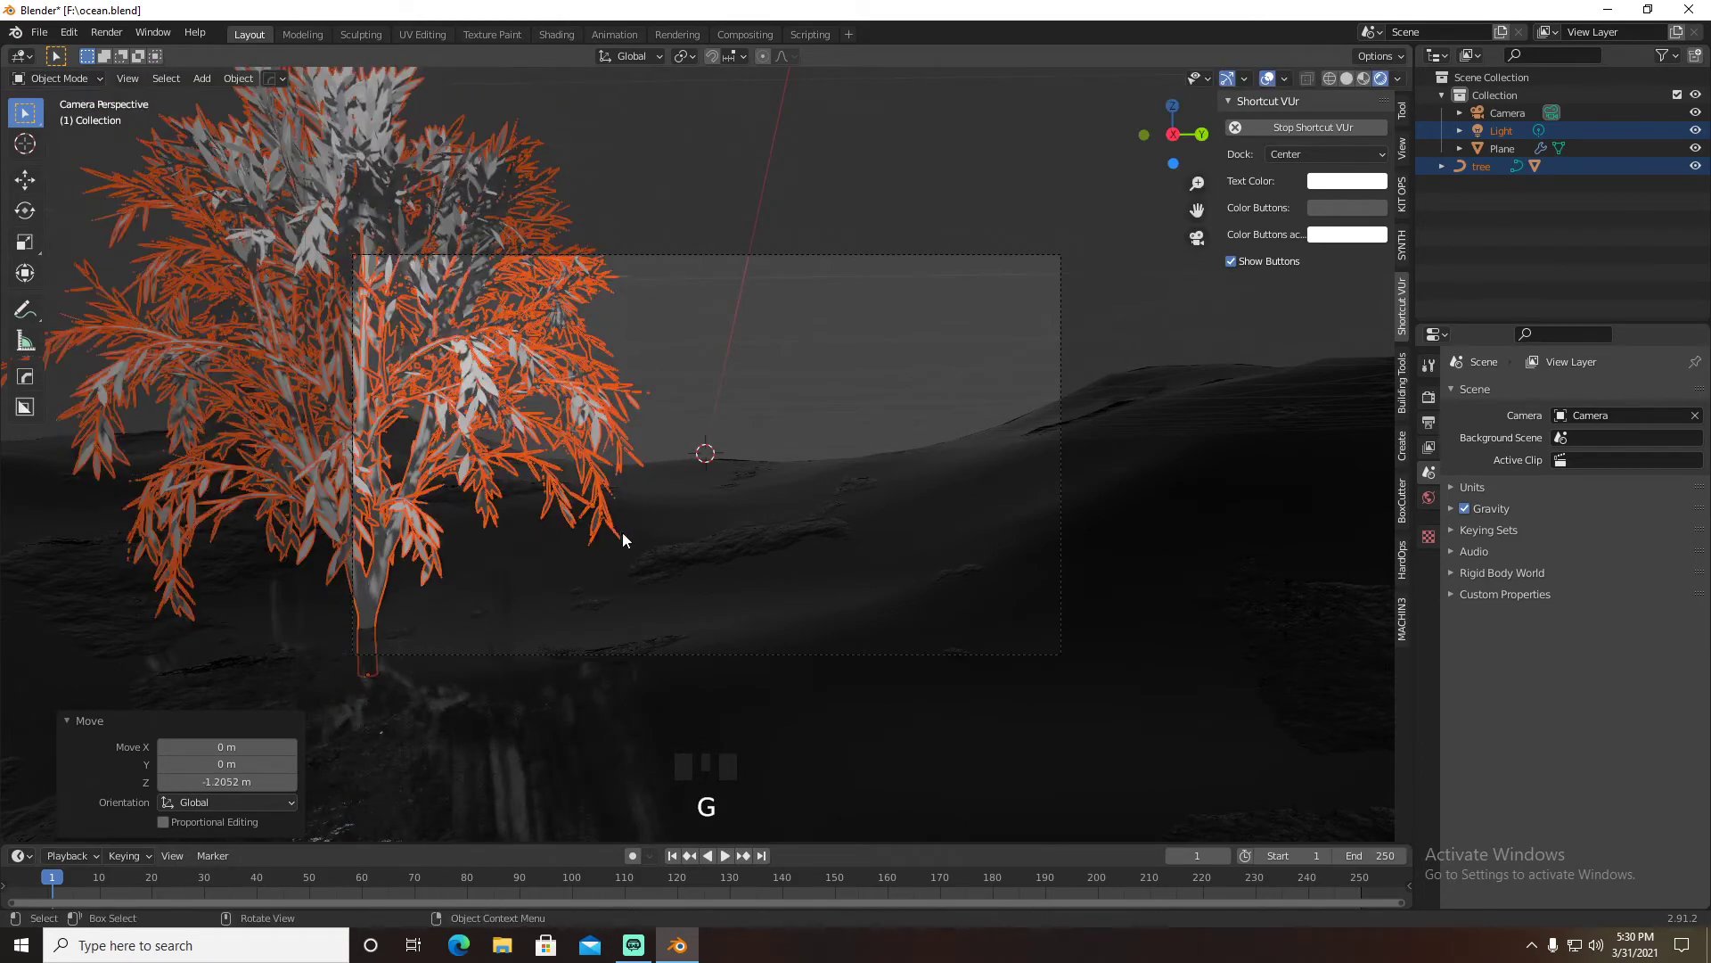
Scale the tree and light down by a factor of about 0.536
{"action": "key", "text": "s"}
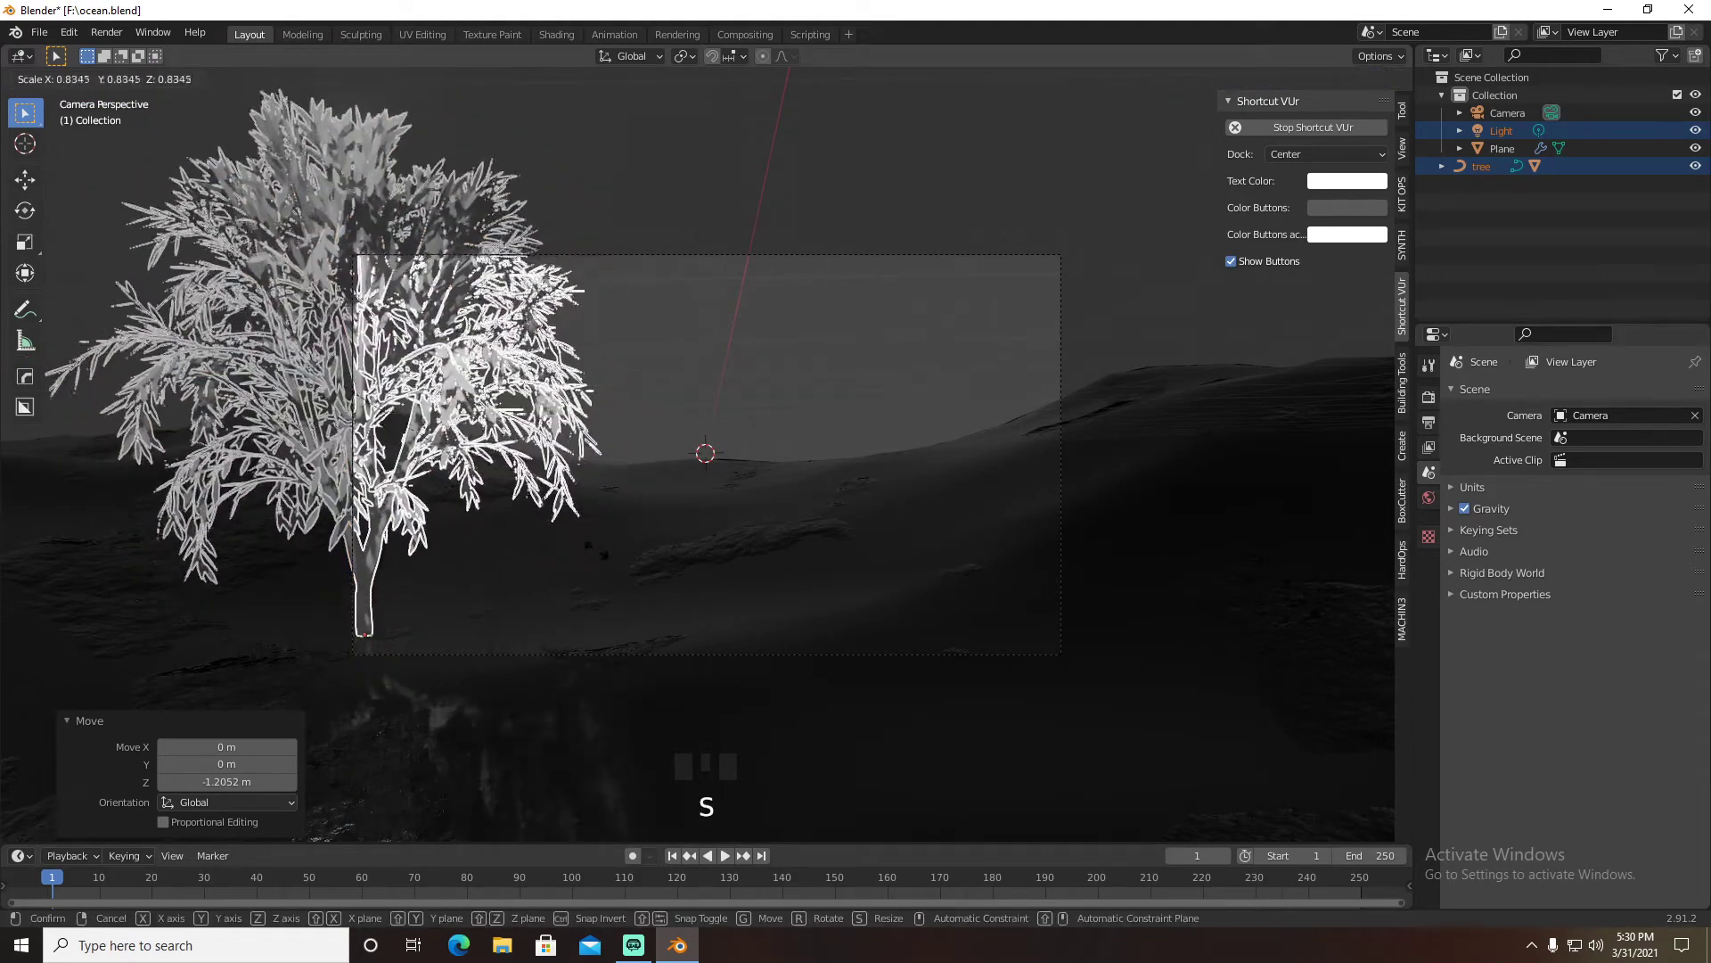
{"action": "left_click", "coordinate": [498, 508]}
{"action": "key", "text": "g"}
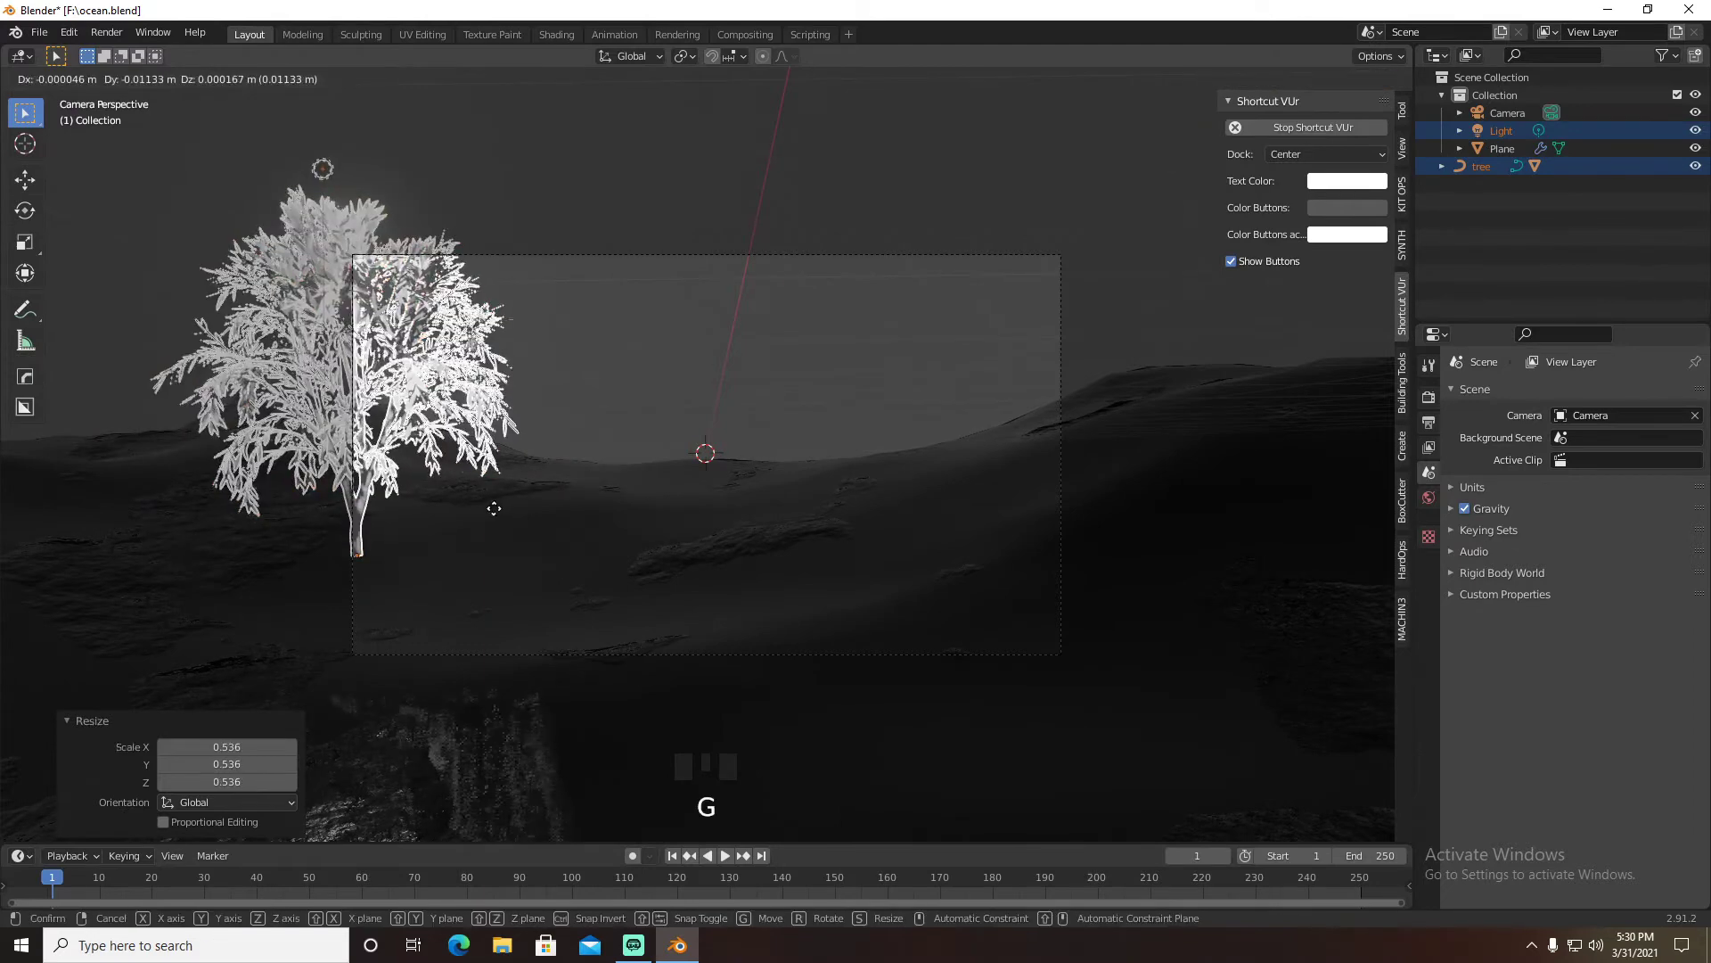
{"action": "right_click", "coordinate": [408, 194]}
Delete the light above the tree, and select the tree alone and focus the view on it
{"action": "left_click", "coordinate": [326, 169]}
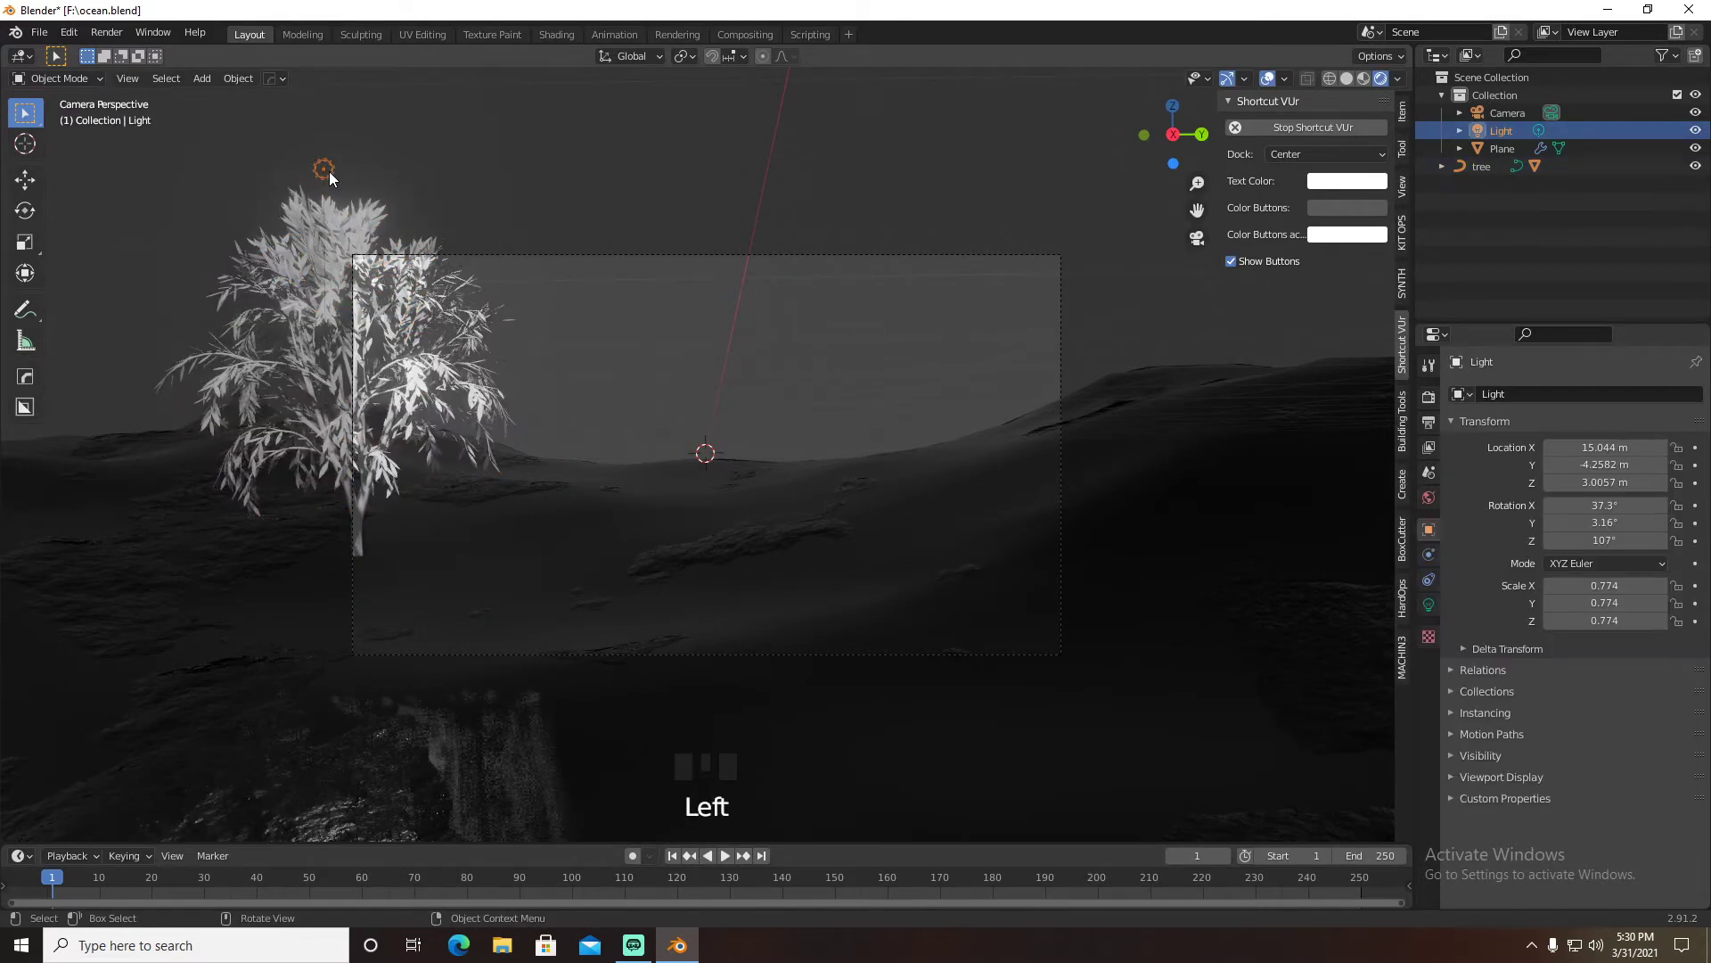
{"action": "key", "text": "x"}
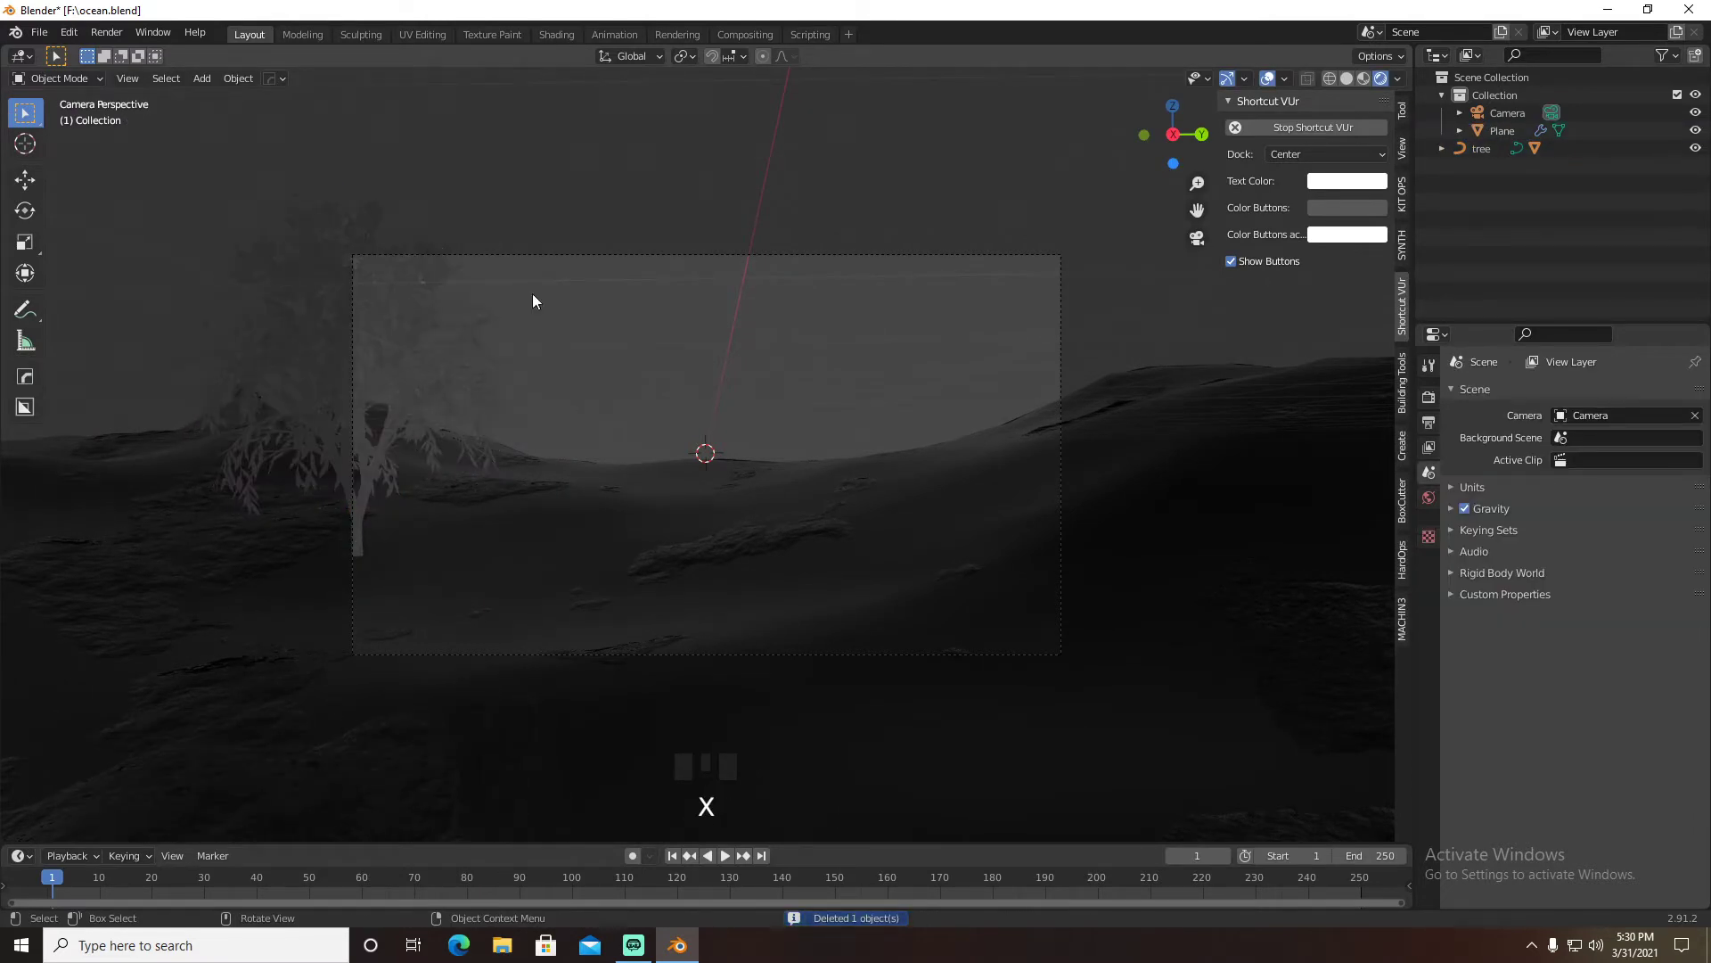
{"action": "left_click_drag", "start_coordinate": [564, 236], "coordinate": [382, 420]}
{"action": "left_click", "coordinate": [555, 302]}
{"action": "left_click_drag", "start_coordinate": [552, 295], "coordinate": [436, 366]}
{"action": "key", "text": "f"}
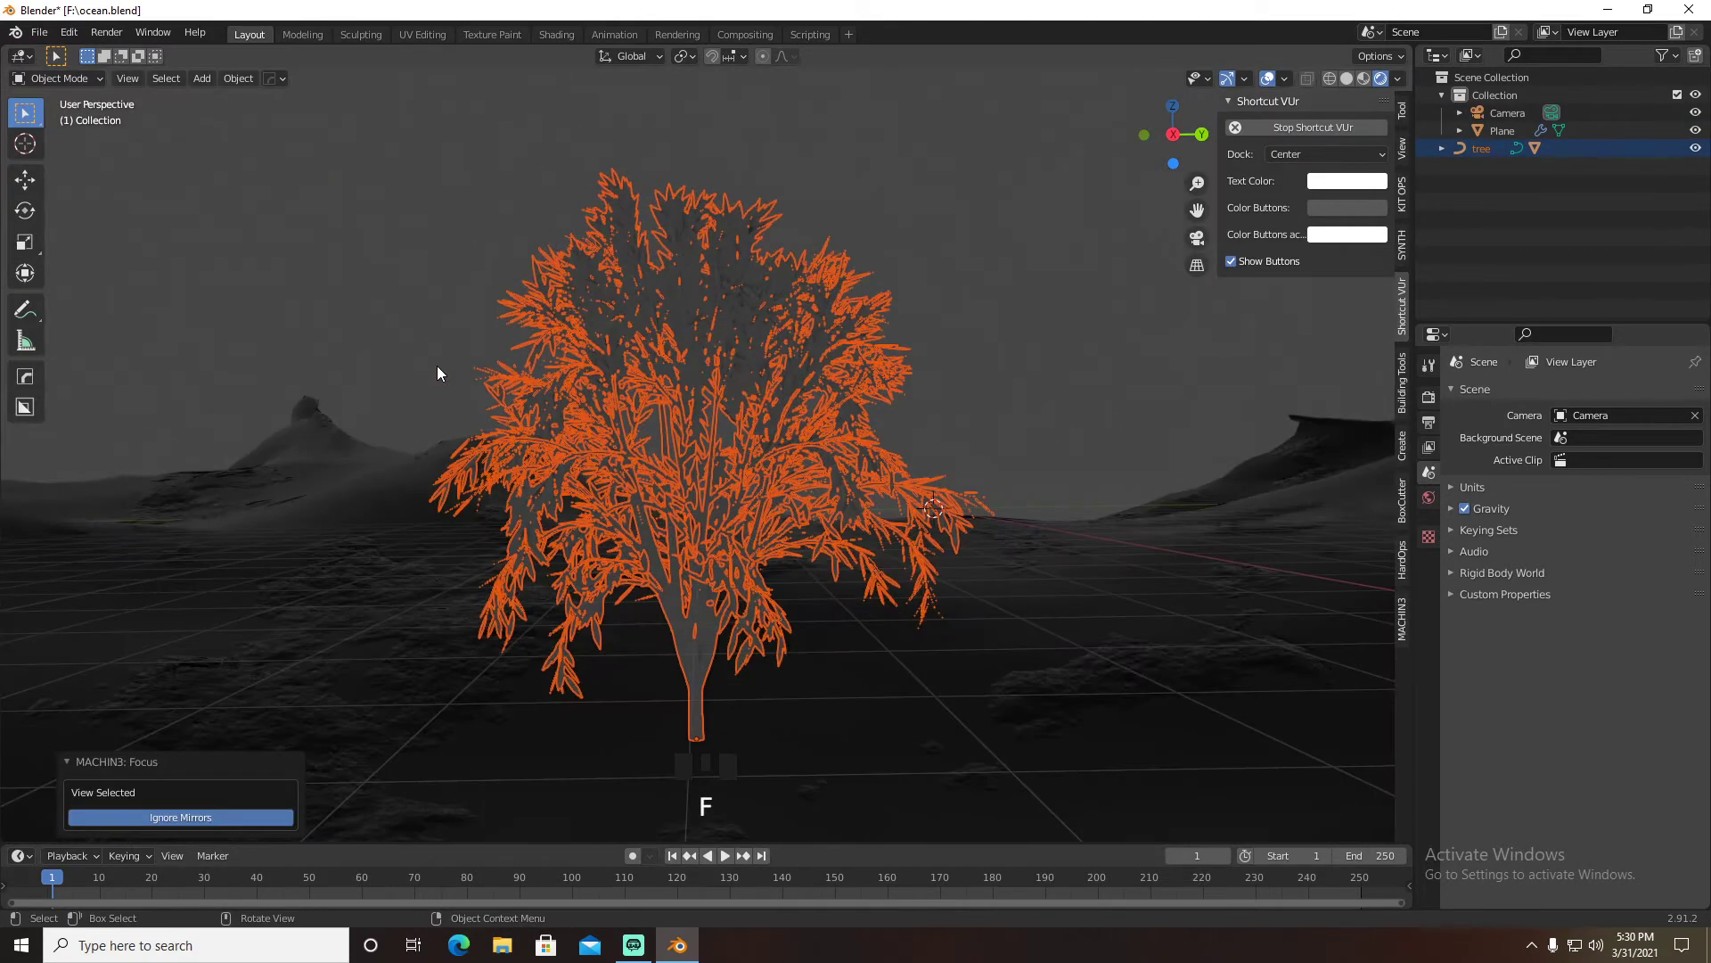
Lower the tree about 1.62 m along Z while looking through the camera
{"action": "key", "text": "KP_0"}
{"action": "key", "text": "g"}
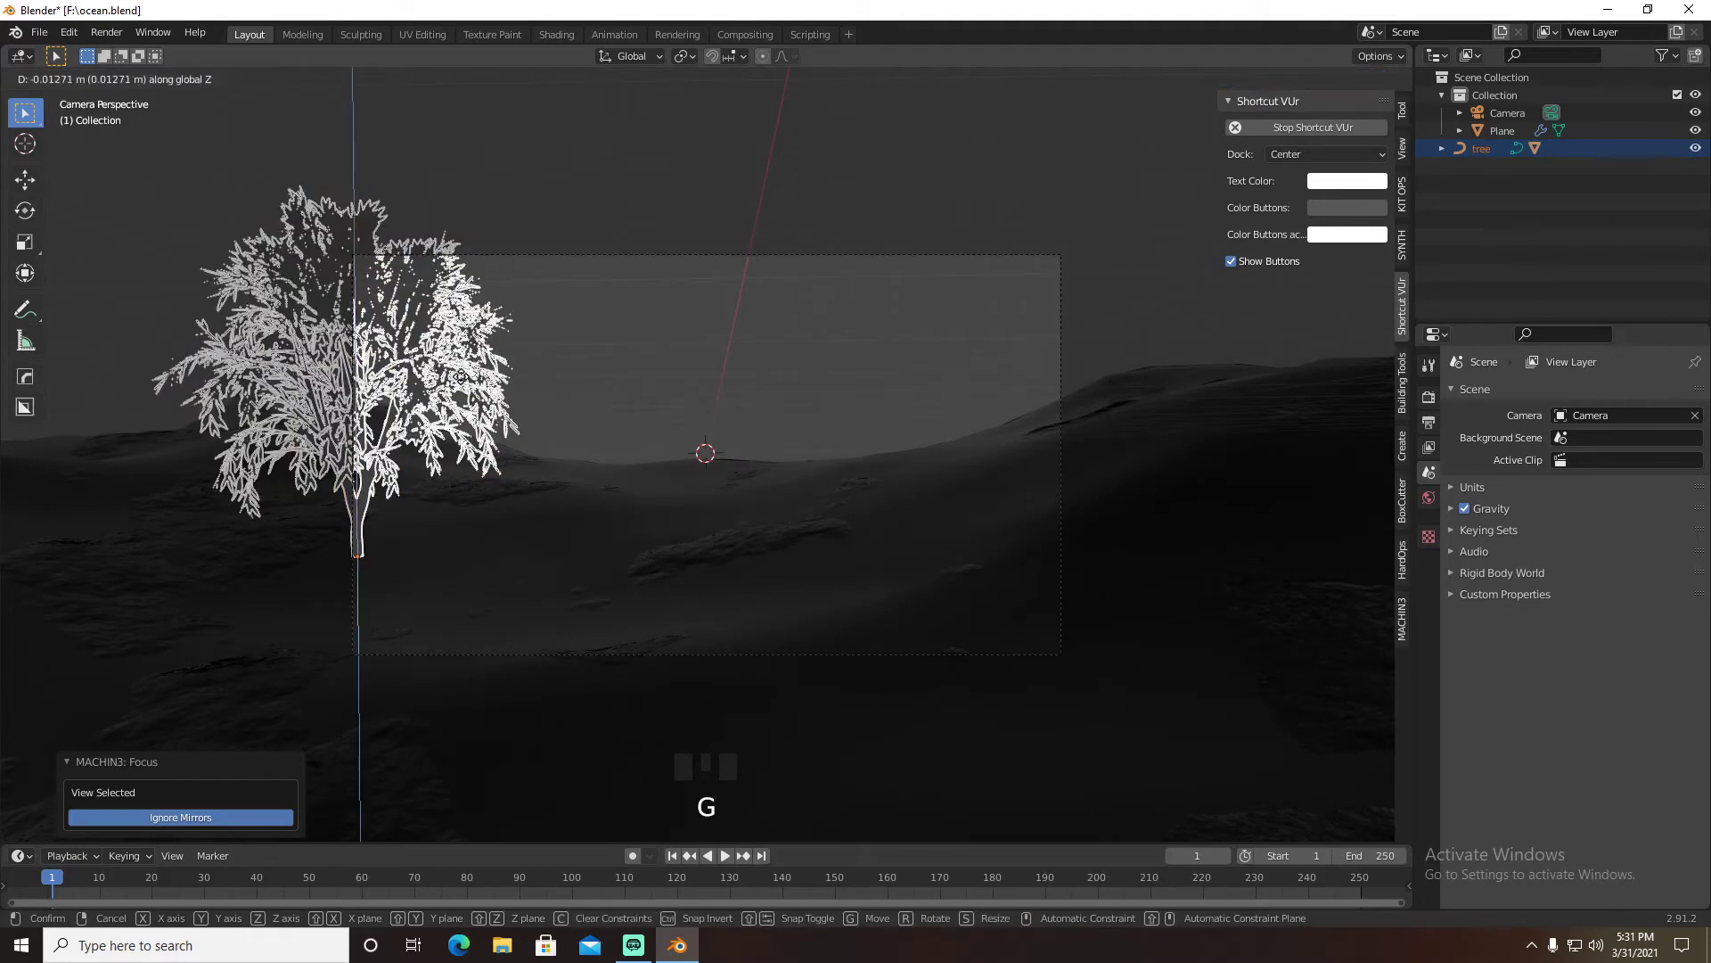
{"action": "key", "text": "z"}
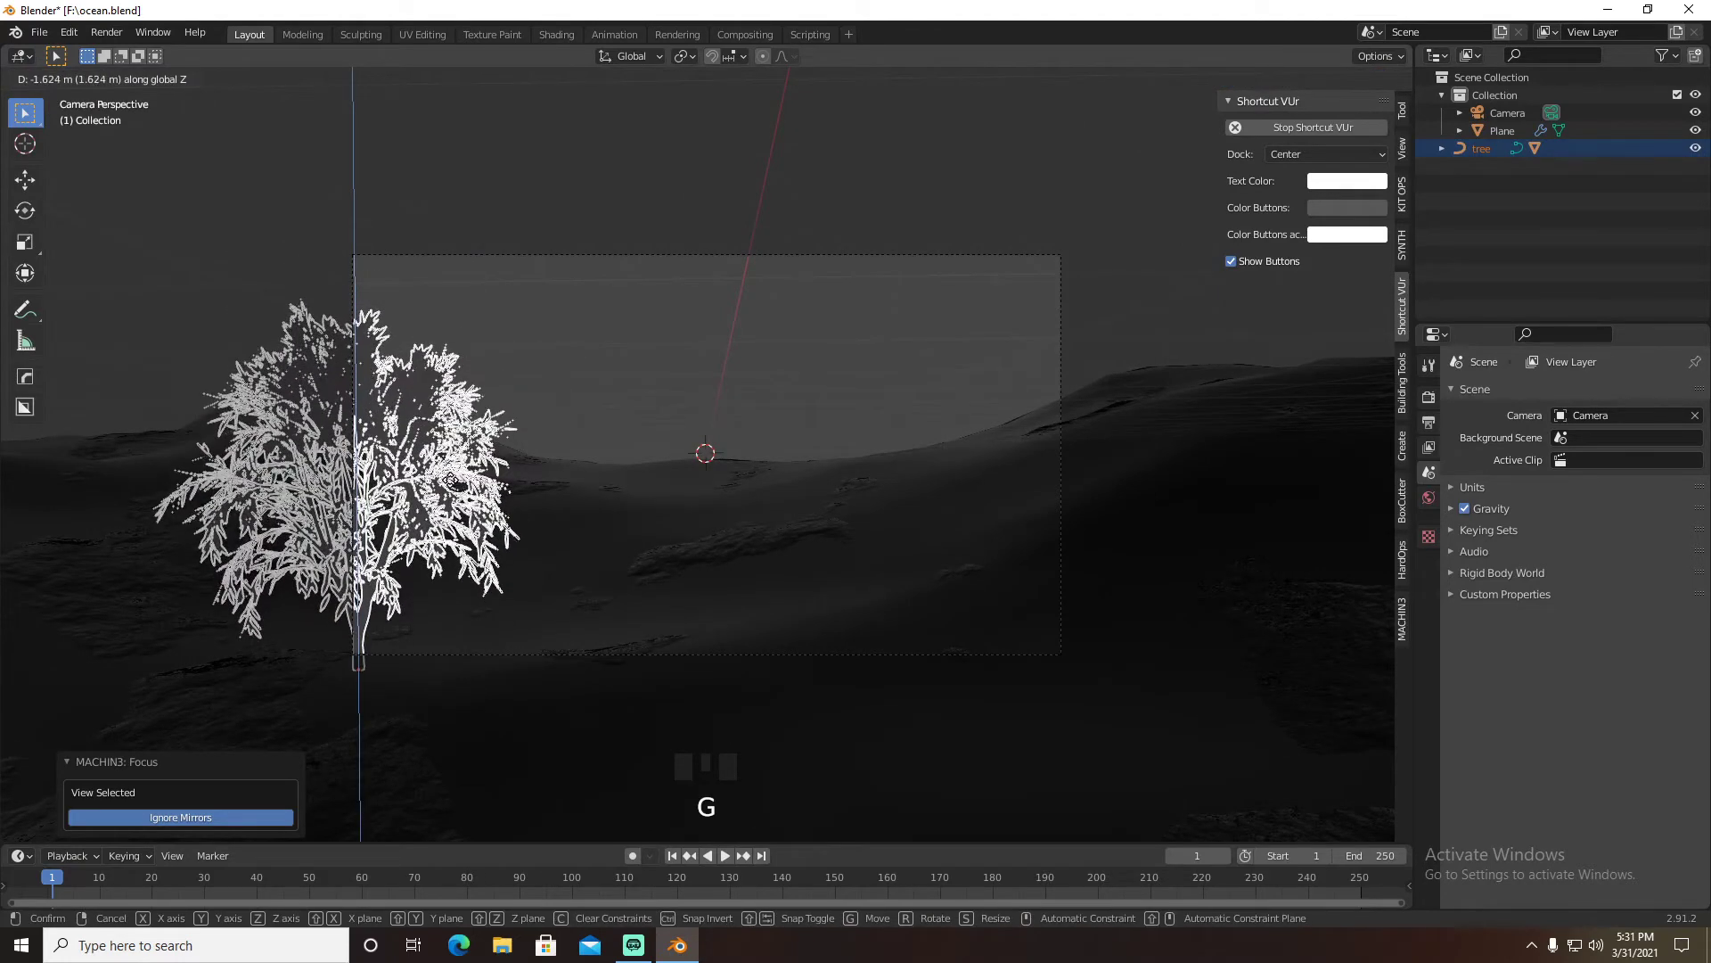
{"action": "left_click", "coordinate": [452, 480]}
Duplicate the tree and move the copy about 9.51 m along Y to the opposite side of the camera frame
{"action": "key", "text": "shift+d"}
{"action": "right_click", "coordinate": [451, 480]}
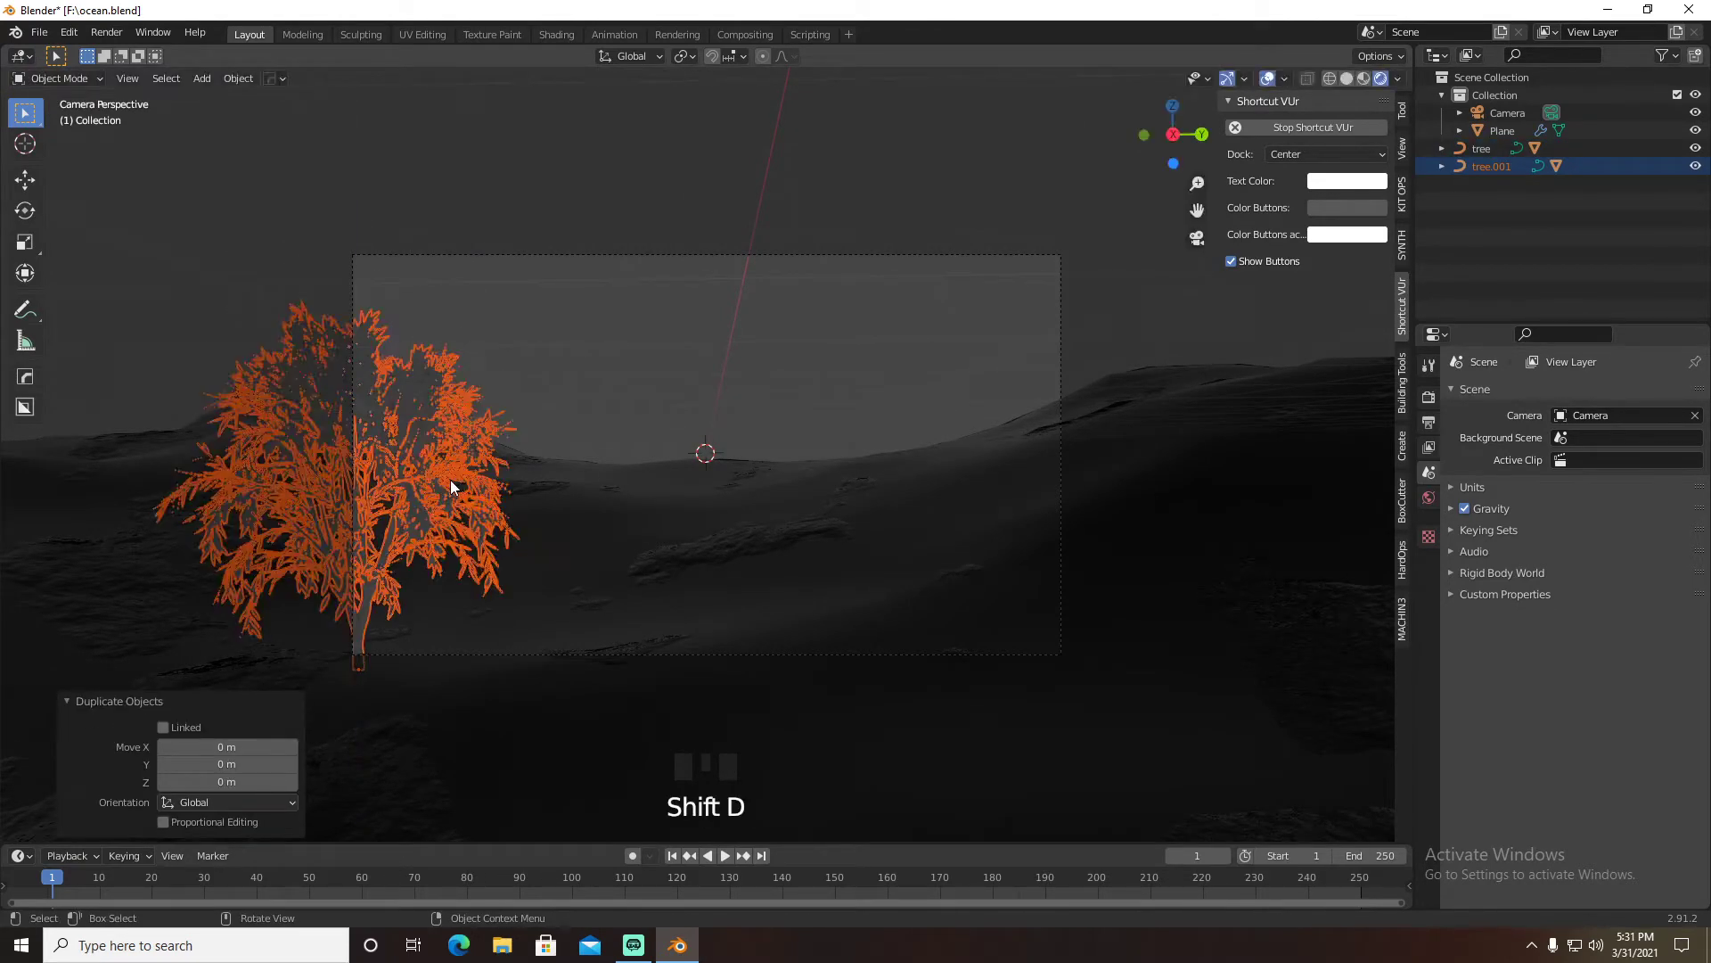
{"action": "key", "text": "g"}
{"action": "key", "text": "y"}
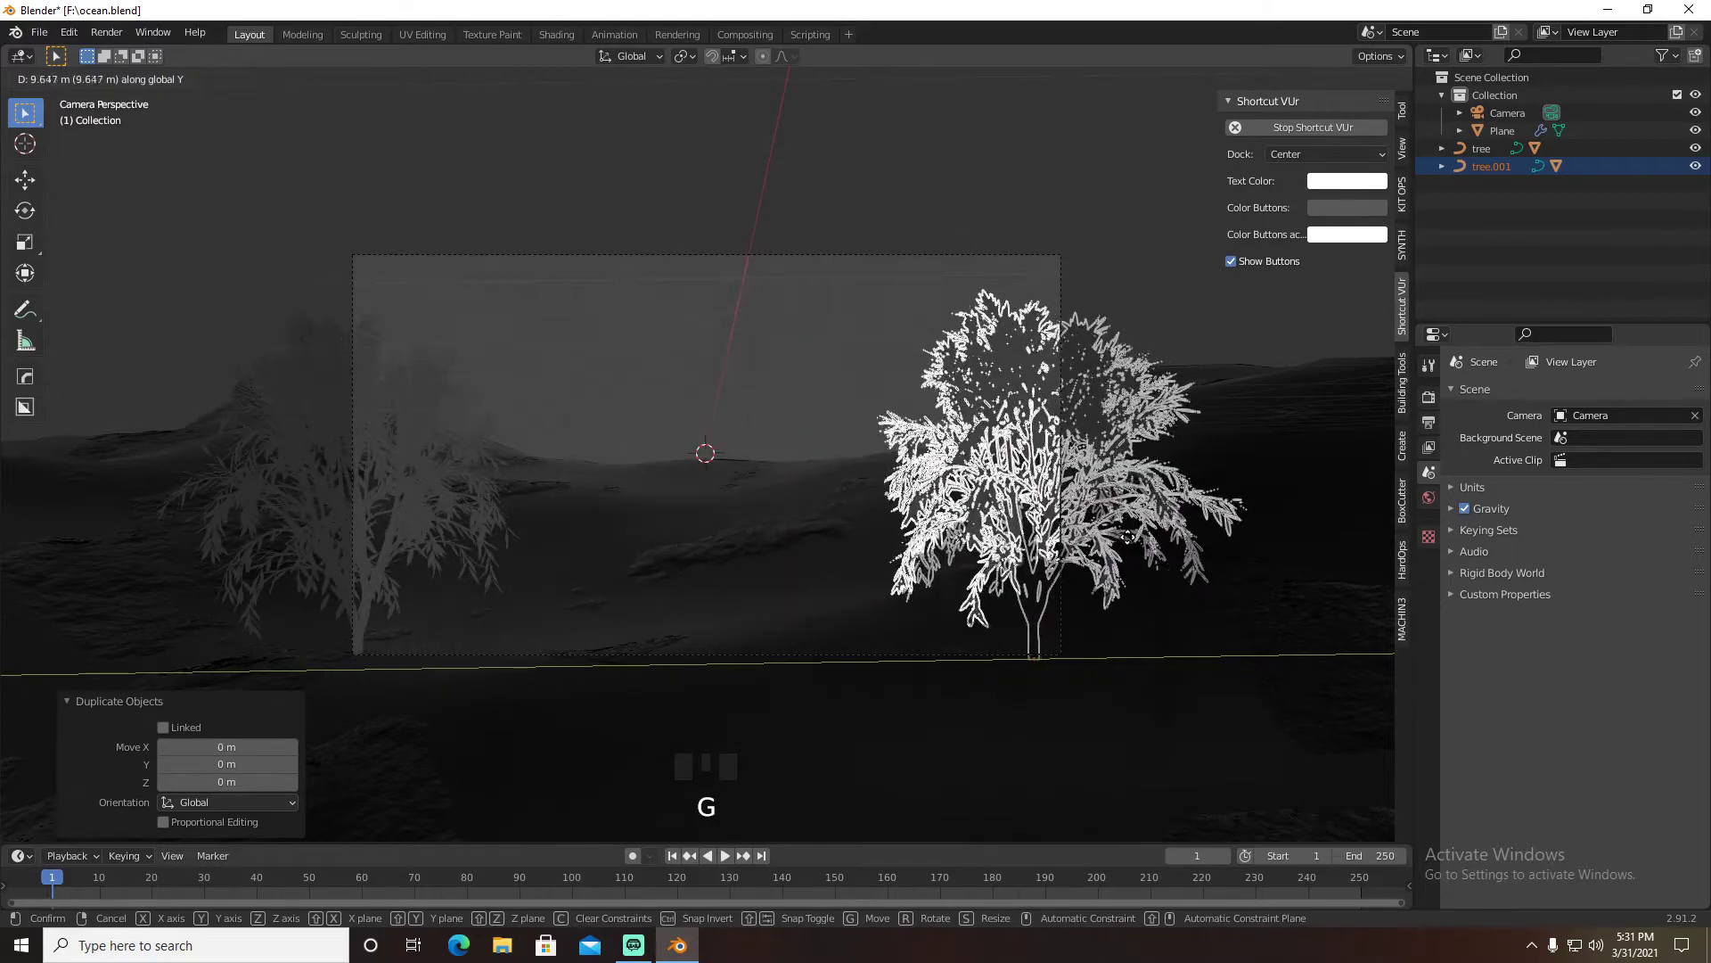
{"action": "left_click", "coordinate": [1123, 544]}
Scale the duplicated tree up by about 1.902 and move it about 0.9 m further along Y
{"action": "key", "text": "s"}
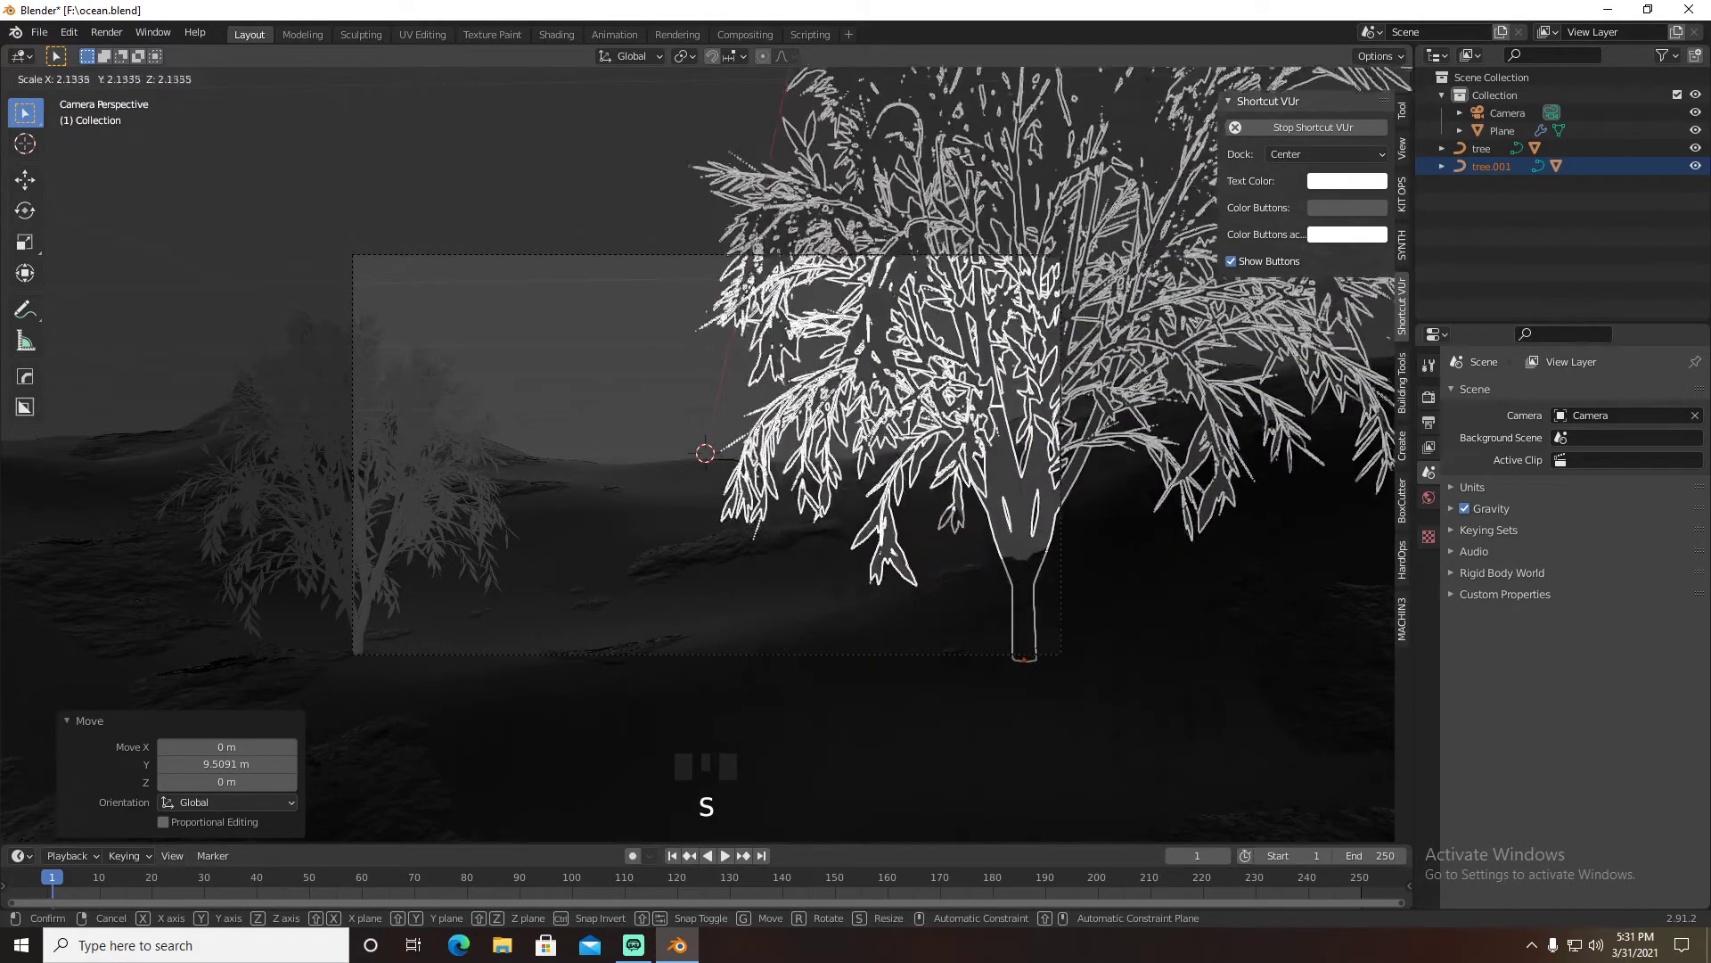
{"action": "left_click", "coordinate": [1233, 449]}
{"action": "key", "text": "g"}
{"action": "key", "text": "y"}
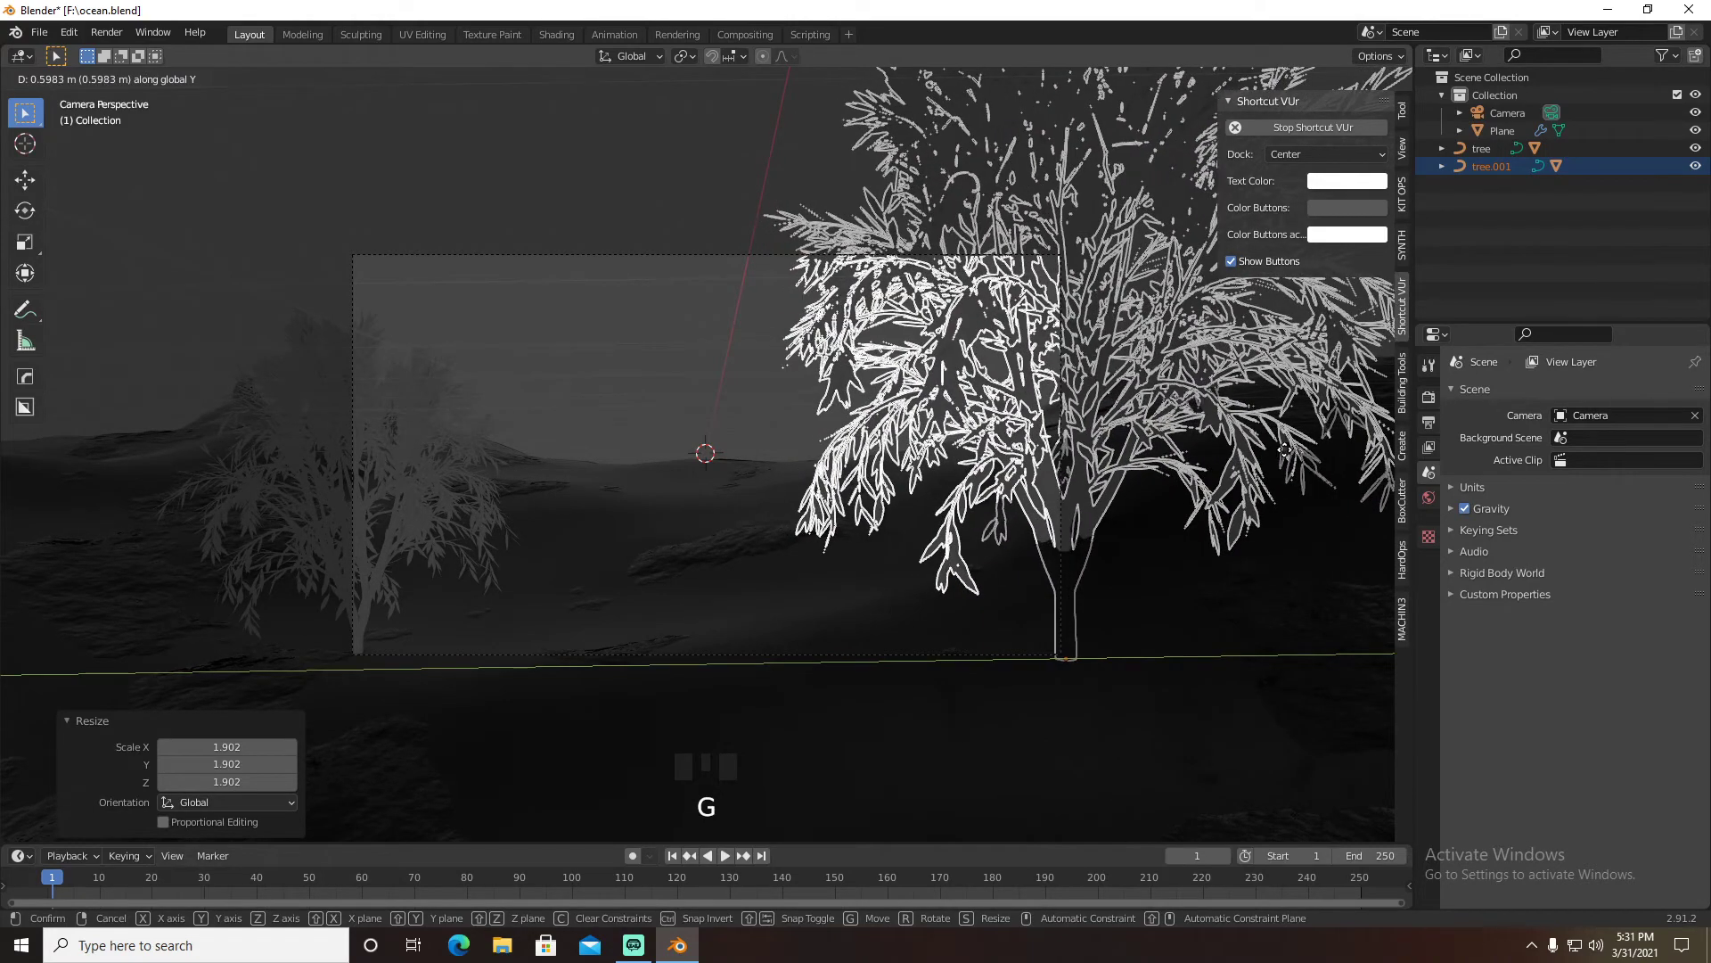
{"action": "left_click", "coordinate": [1297, 449]}
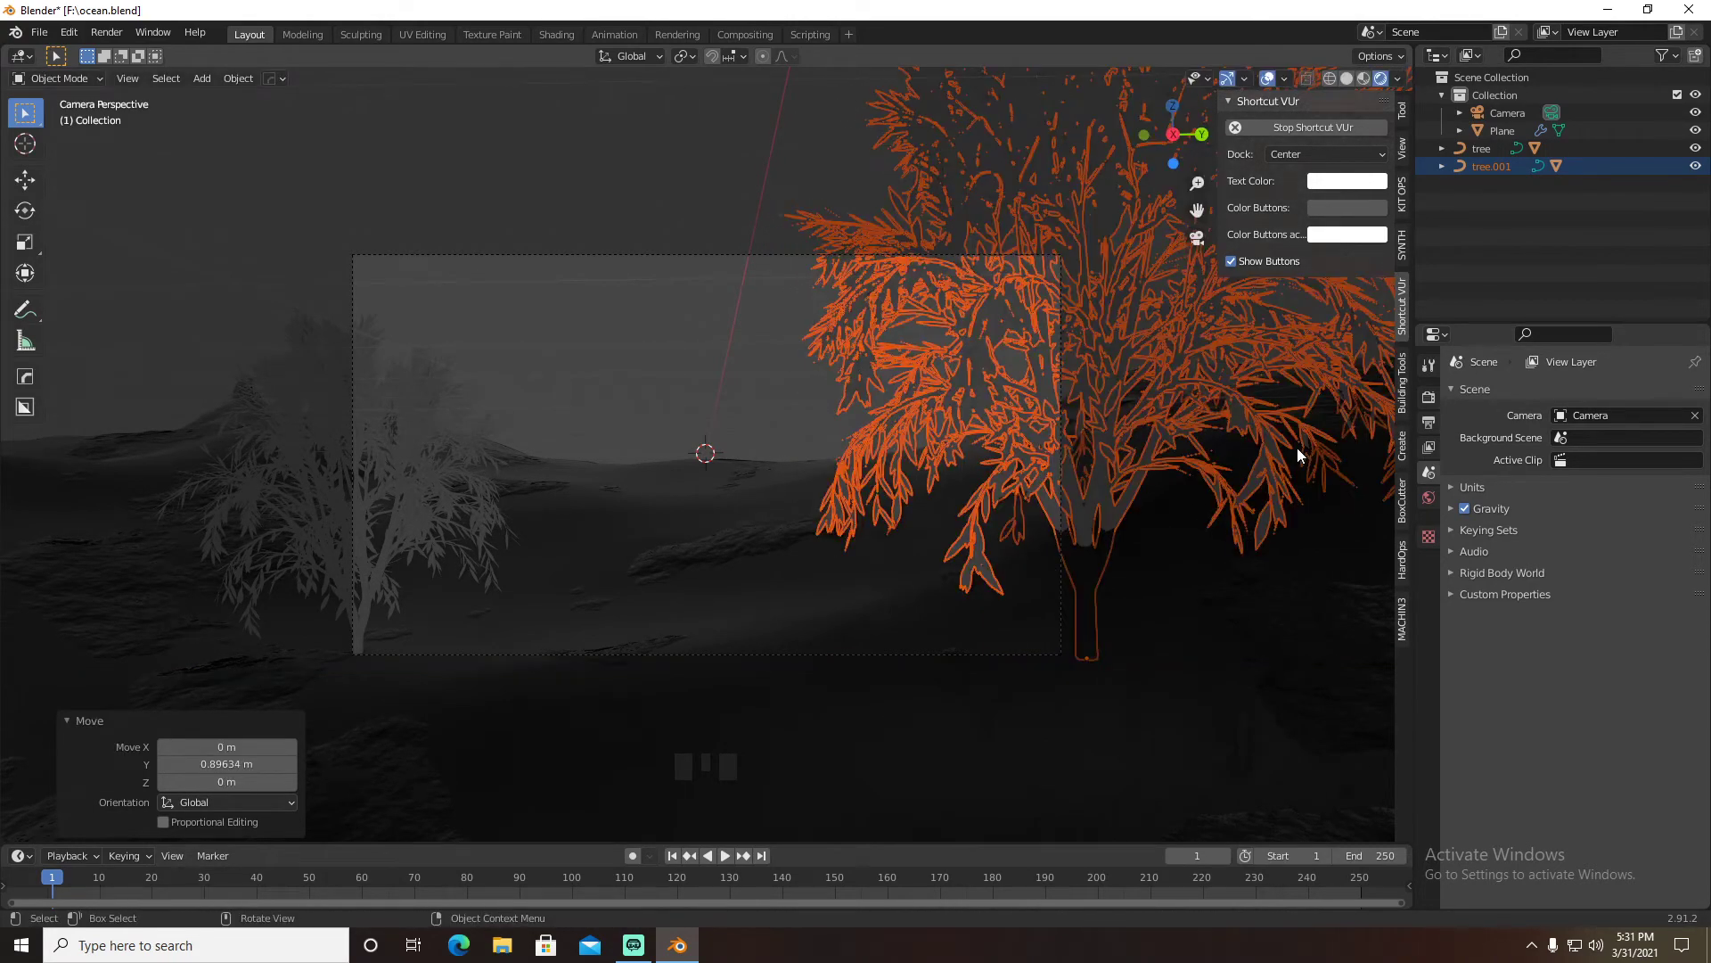
Place a copy of the enlarged tree about -21.31 m along X and scale it up by about 2.458
{"action": "key", "text": "shift+d"}
{"action": "right_click", "coordinate": [1174, 464]}
{"action": "key", "text": "g"}
{"action": "key", "text": "y"}
{"action": "key", "text": "x"}
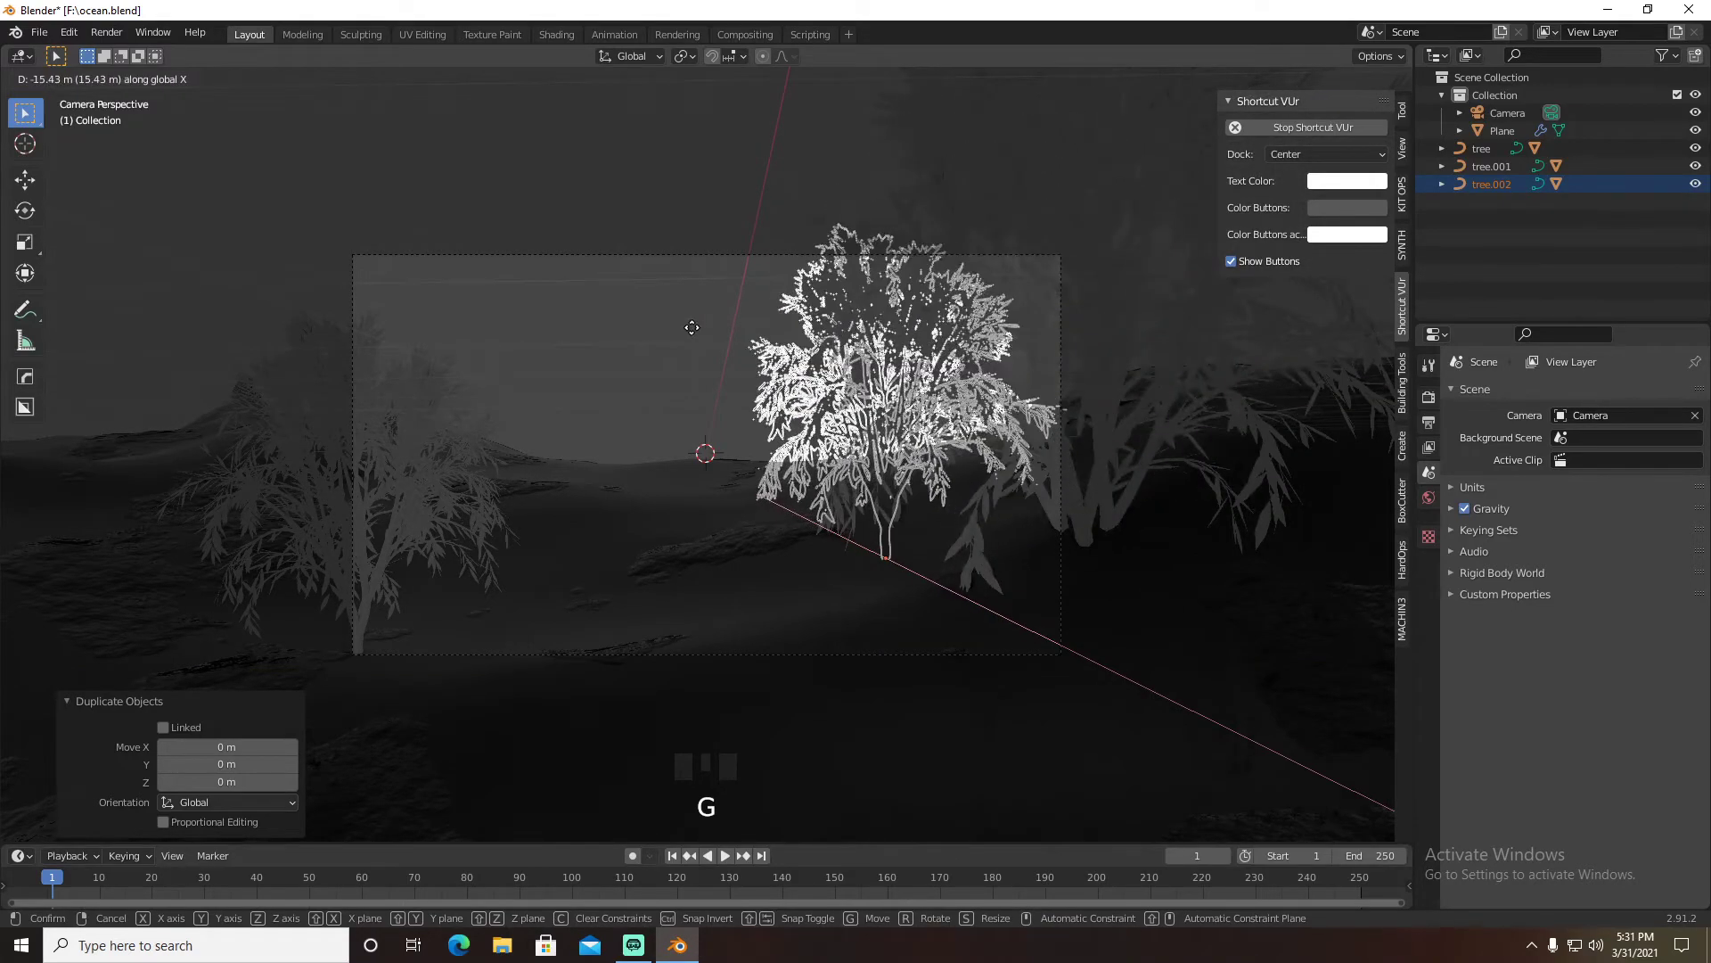
{"action": "left_click", "coordinate": [622, 309]}
{"action": "key", "text": "s"}
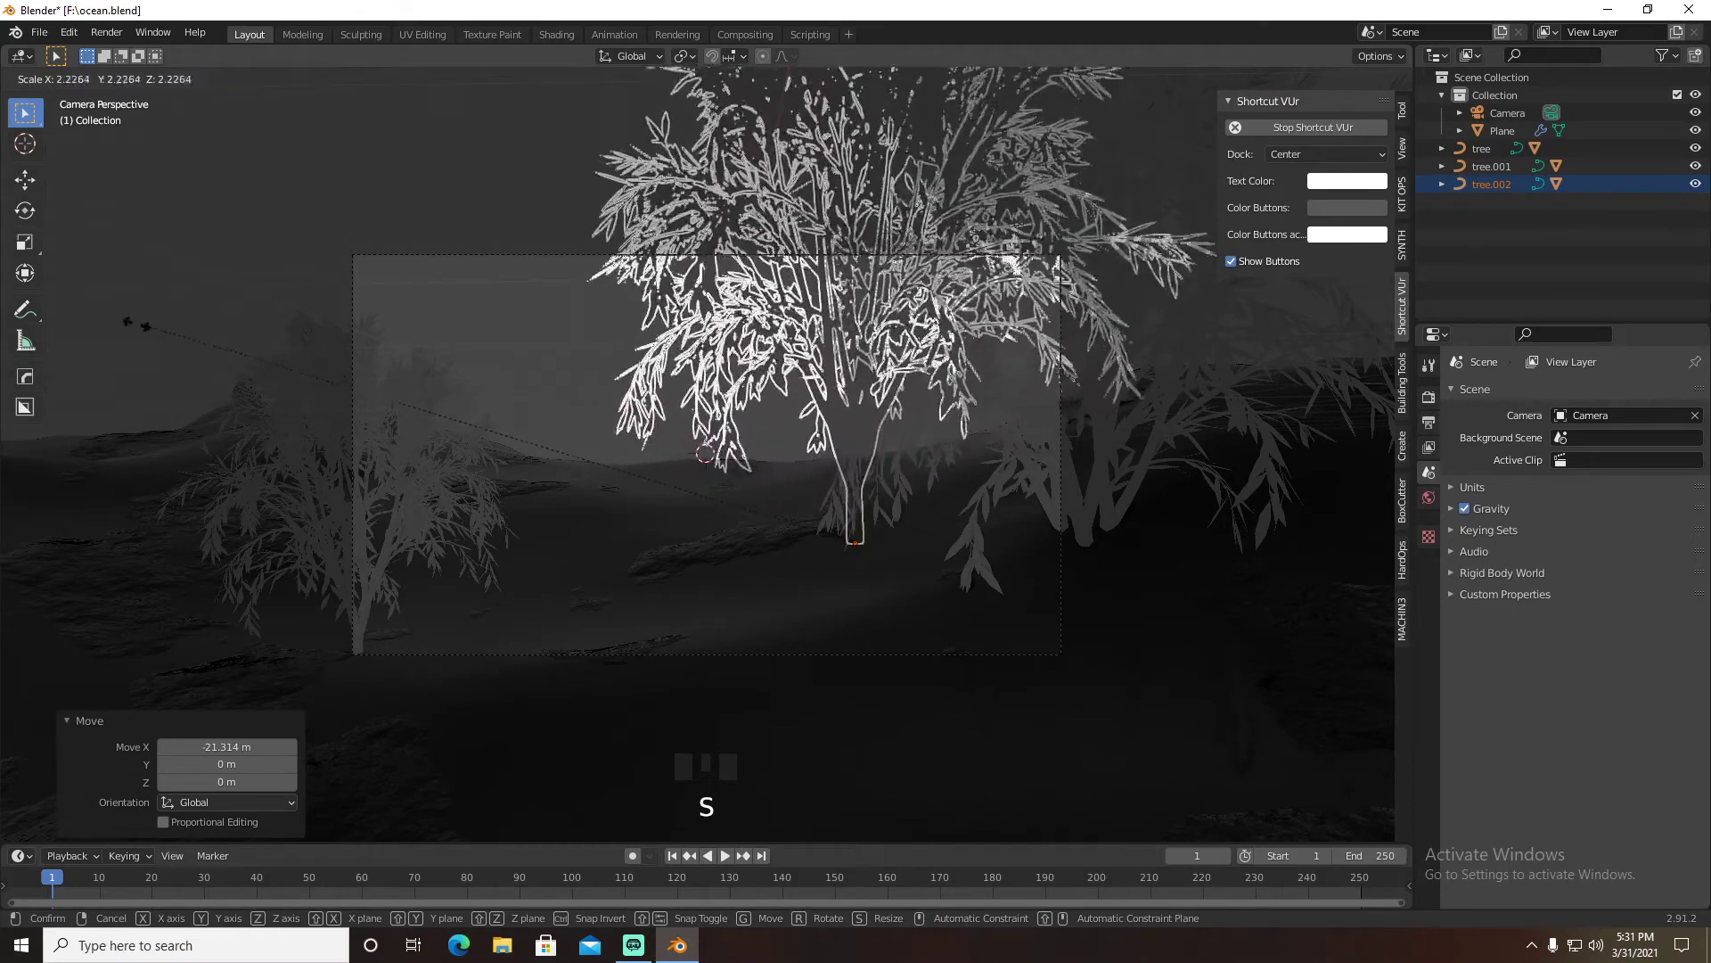
{"action": "left_click", "coordinate": [62, 314]}
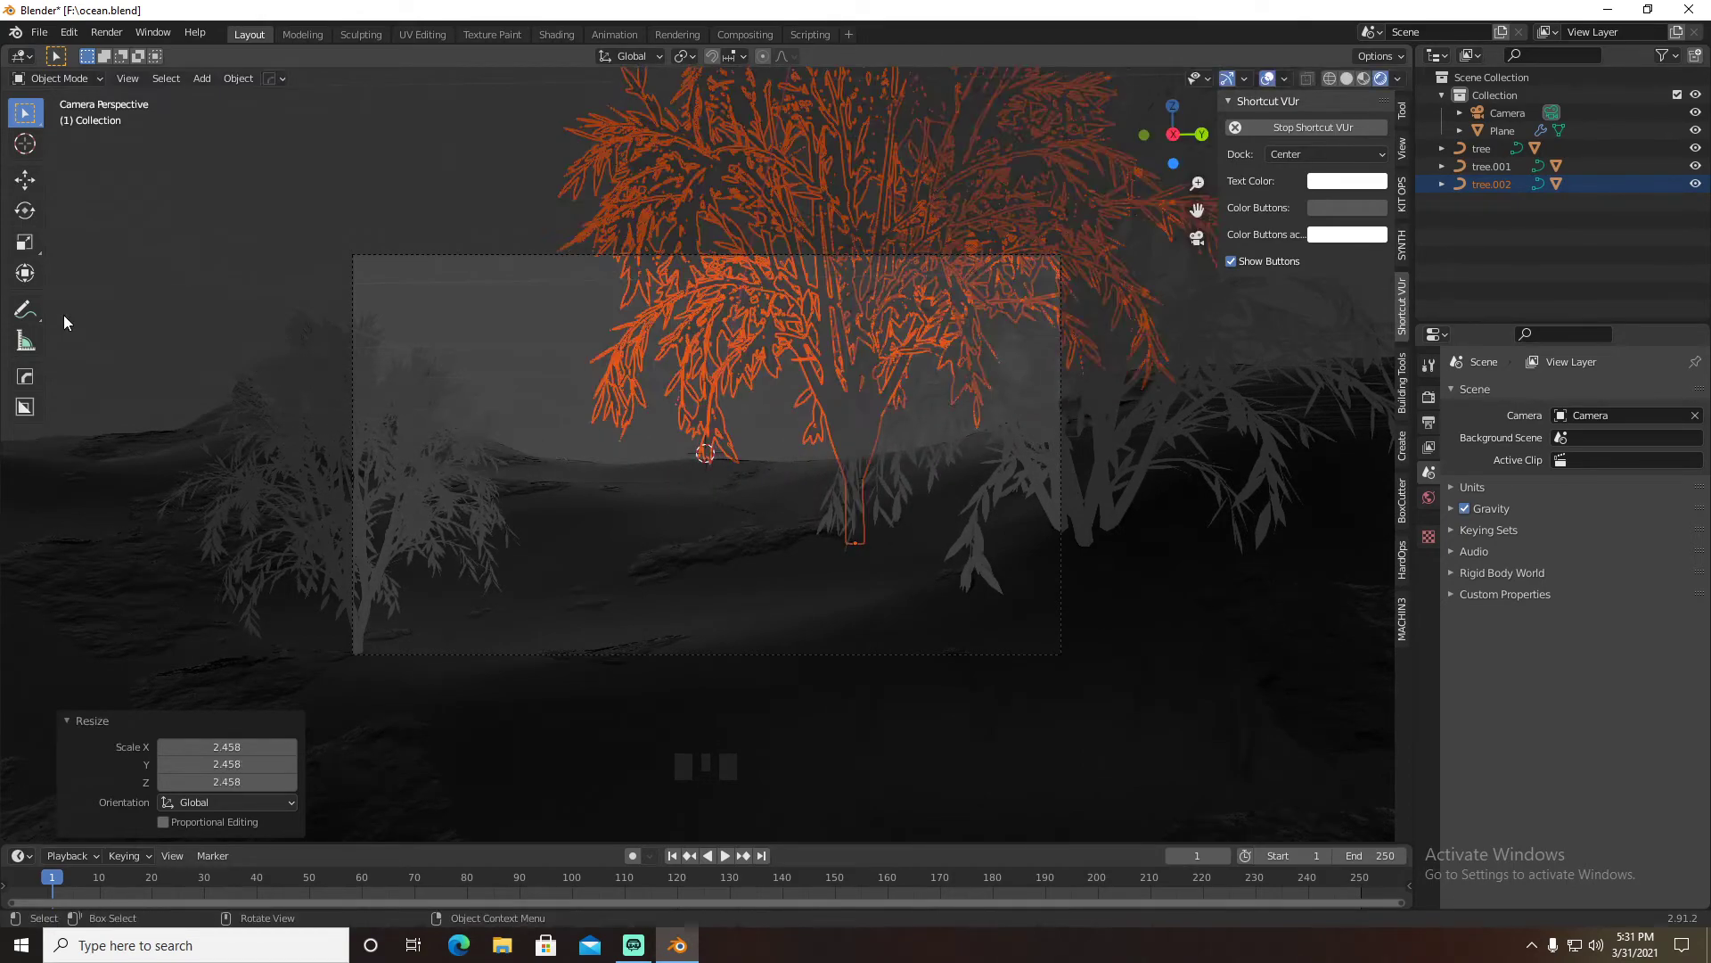
Duplicate the enlarged background tree and move the copy about -14.86 m along Y
{"action": "key", "text": "shift+d"}
{"action": "left_click", "coordinate": [338, 452]}
{"action": "key", "text": "g"}
{"action": "key", "text": "y"}
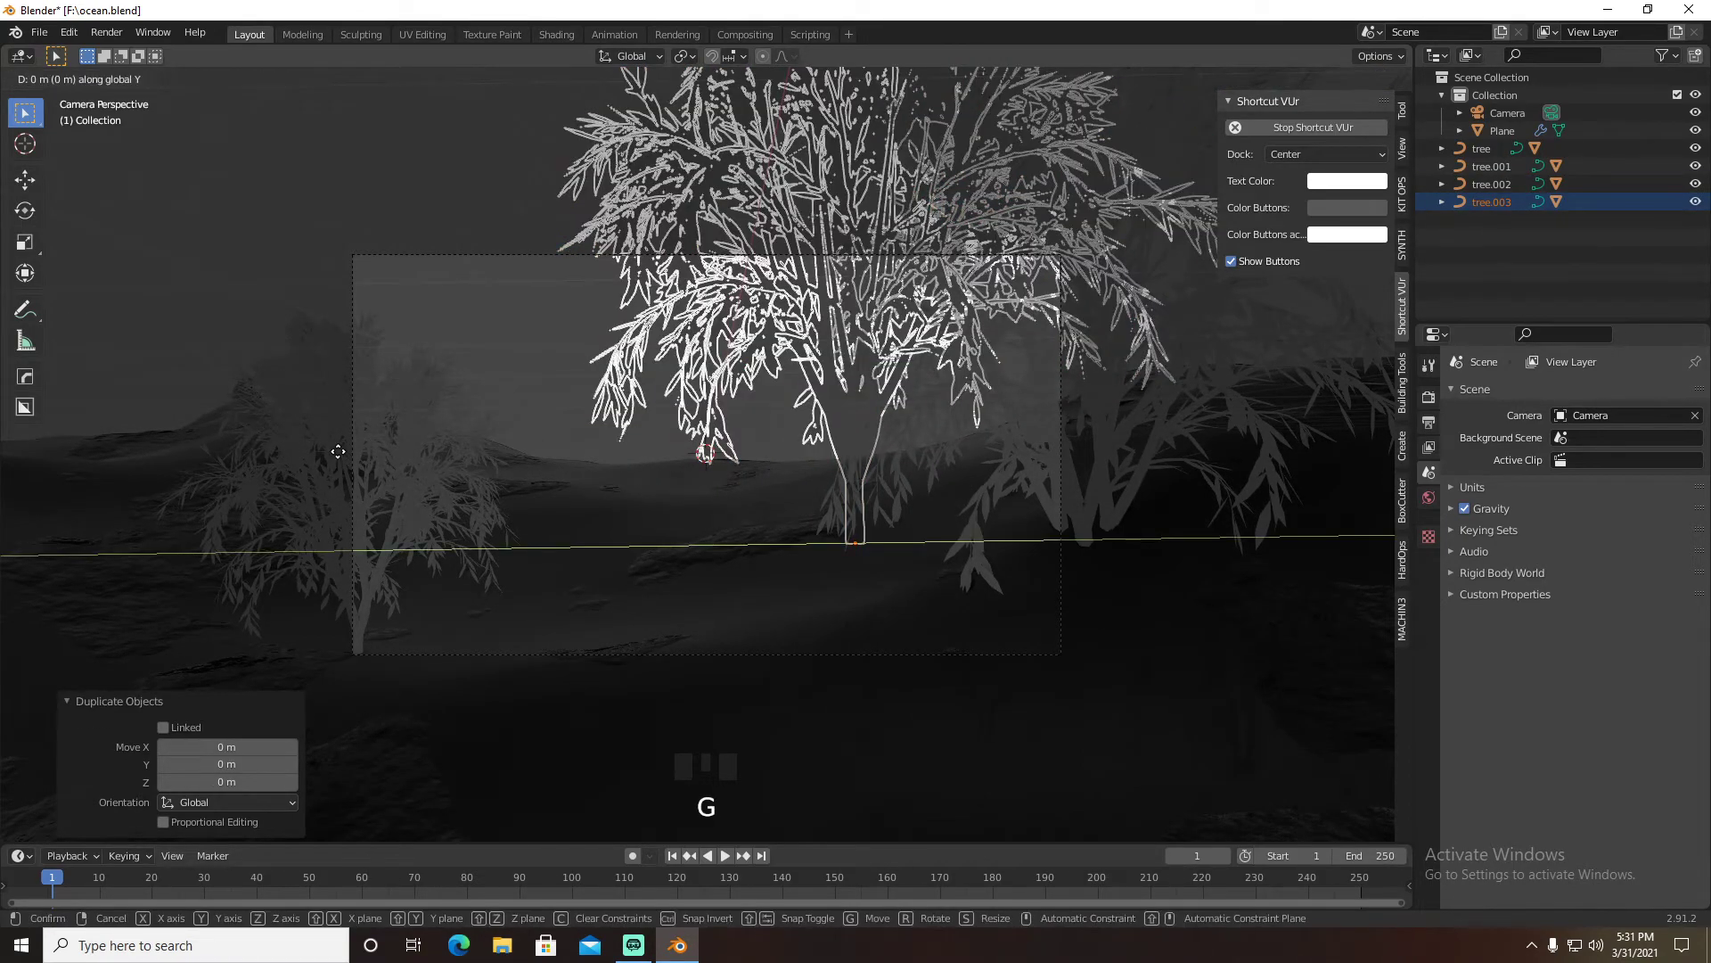
{"action": "left_click", "coordinate": [1335, 340]}
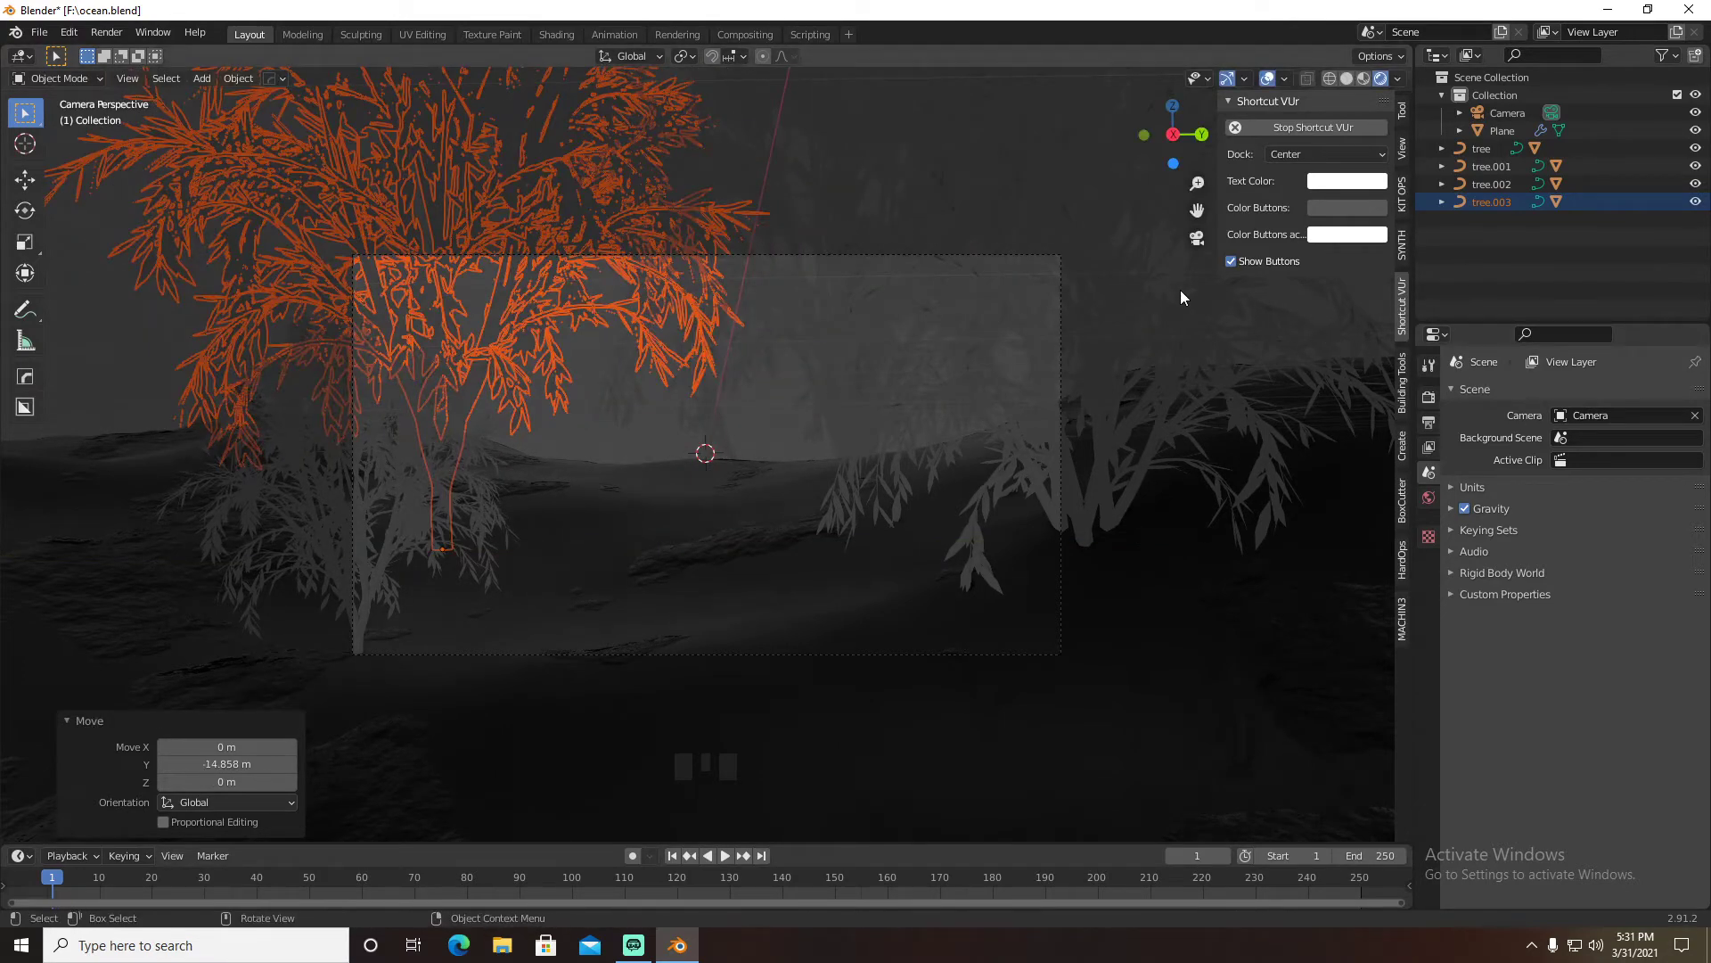
Place another copy of the tree about -24.99 m along X and scale it up by about 1.166
{"action": "key", "text": "shift+d"}
{"action": "left_click", "coordinate": [644, 435]}
{"action": "key", "text": "g"}
{"action": "key", "text": "x"}
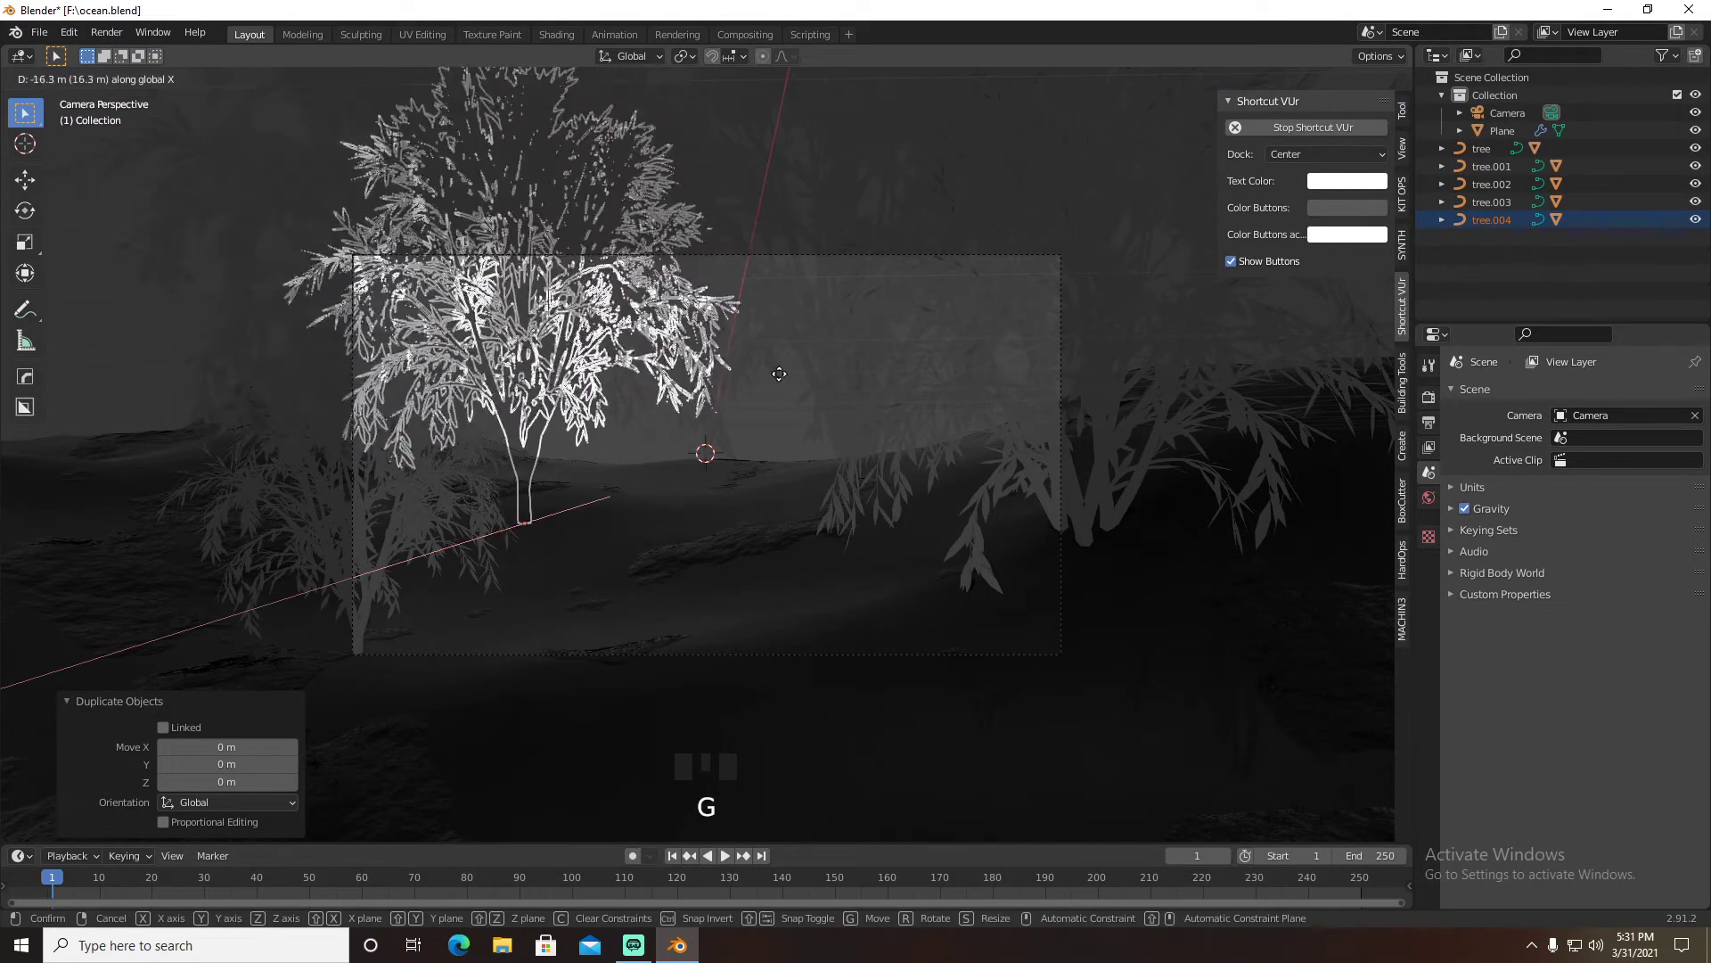
{"action": "left_click", "coordinate": [801, 373]}
{"action": "key", "text": "s"}
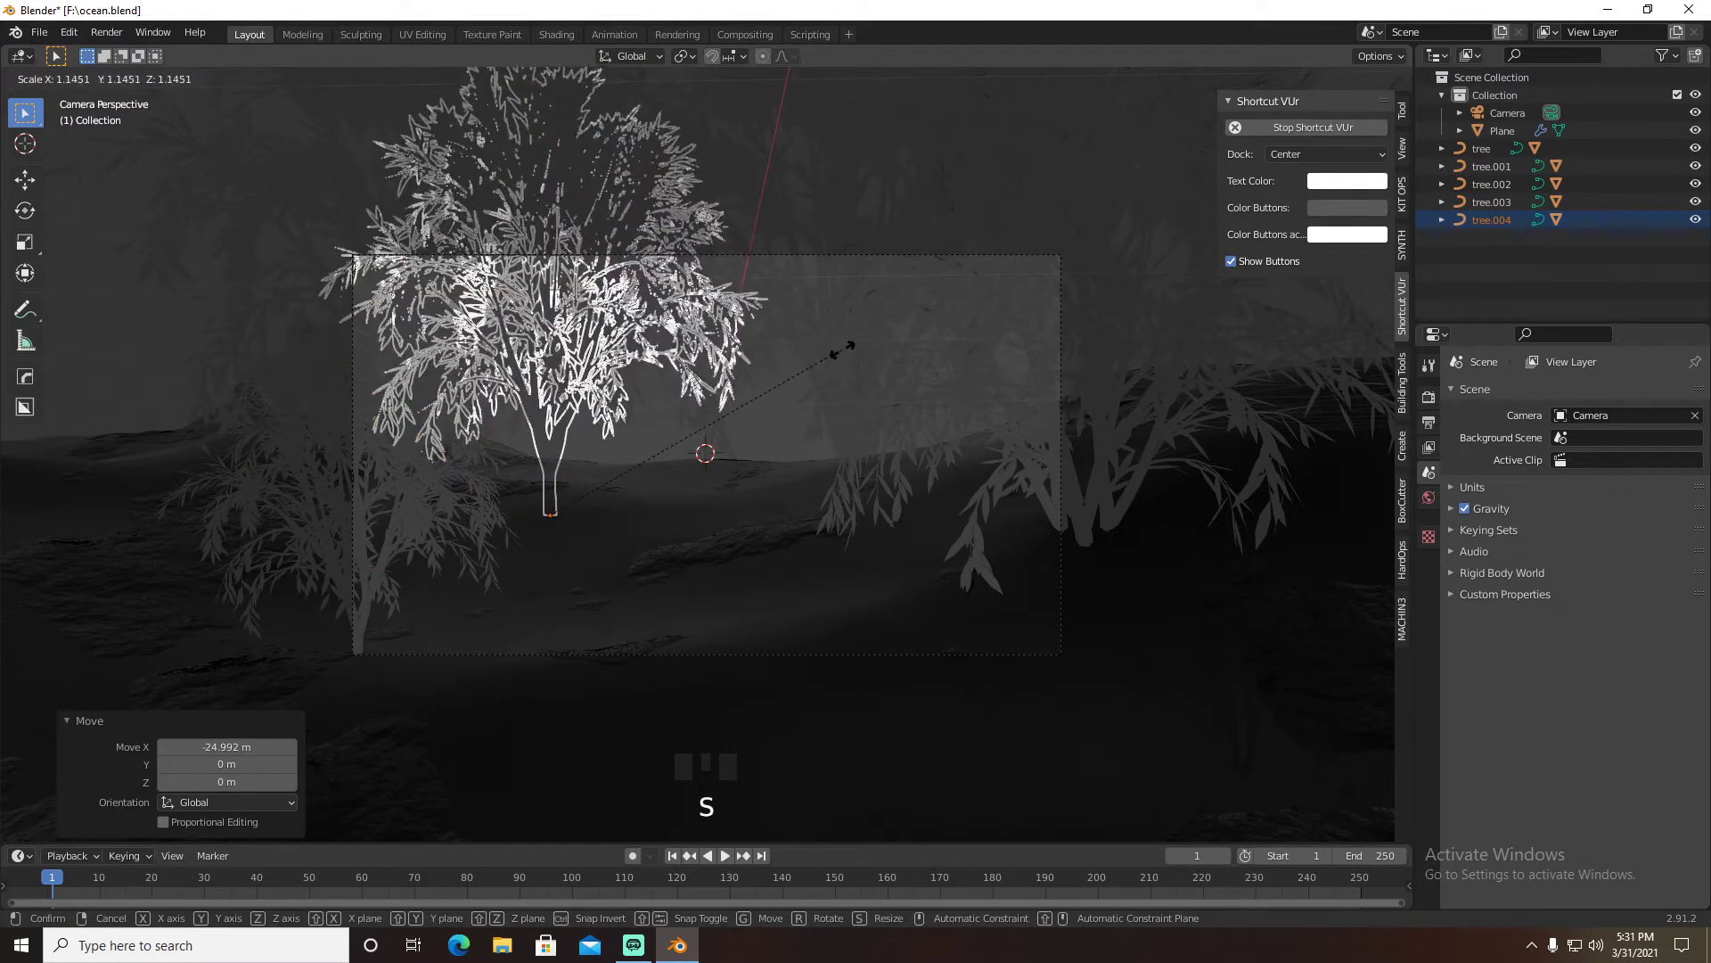
{"action": "left_click", "coordinate": [847, 346]}
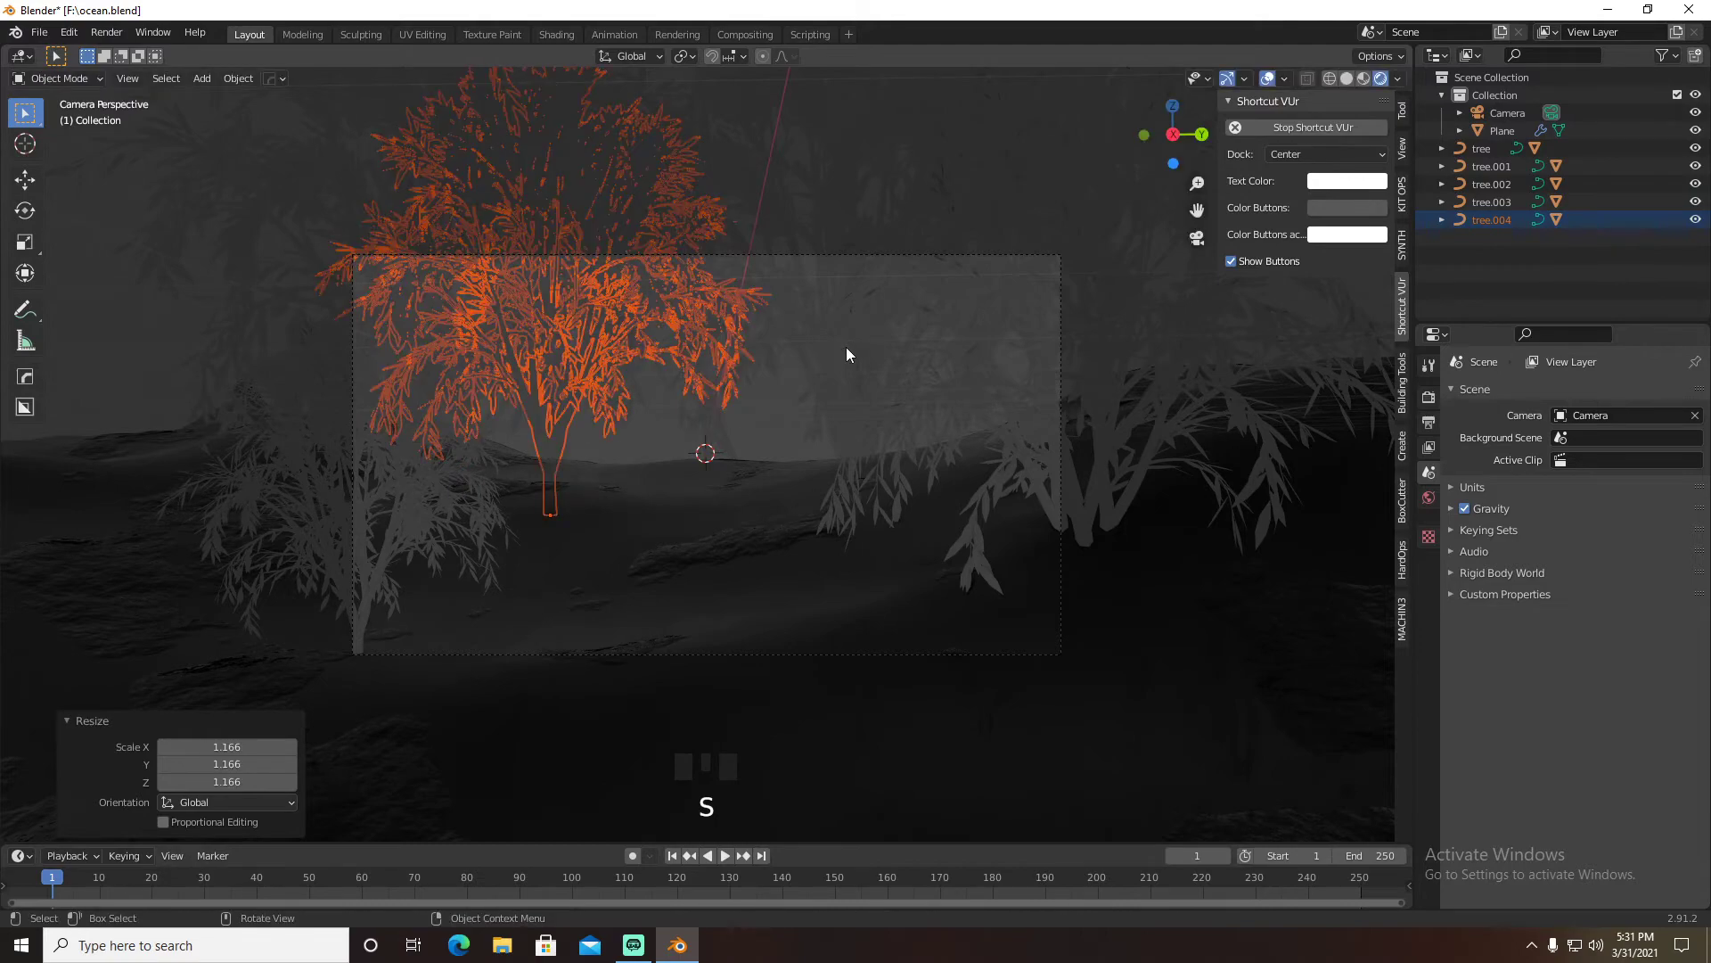
Duplicate the farthest tree and move the copy about 16.79 m along Y
{"action": "key", "text": "shift+d"}
{"action": "left_click", "coordinate": [847, 346]}
{"action": "key", "text": "g"}
{"action": "key", "text": "y"}
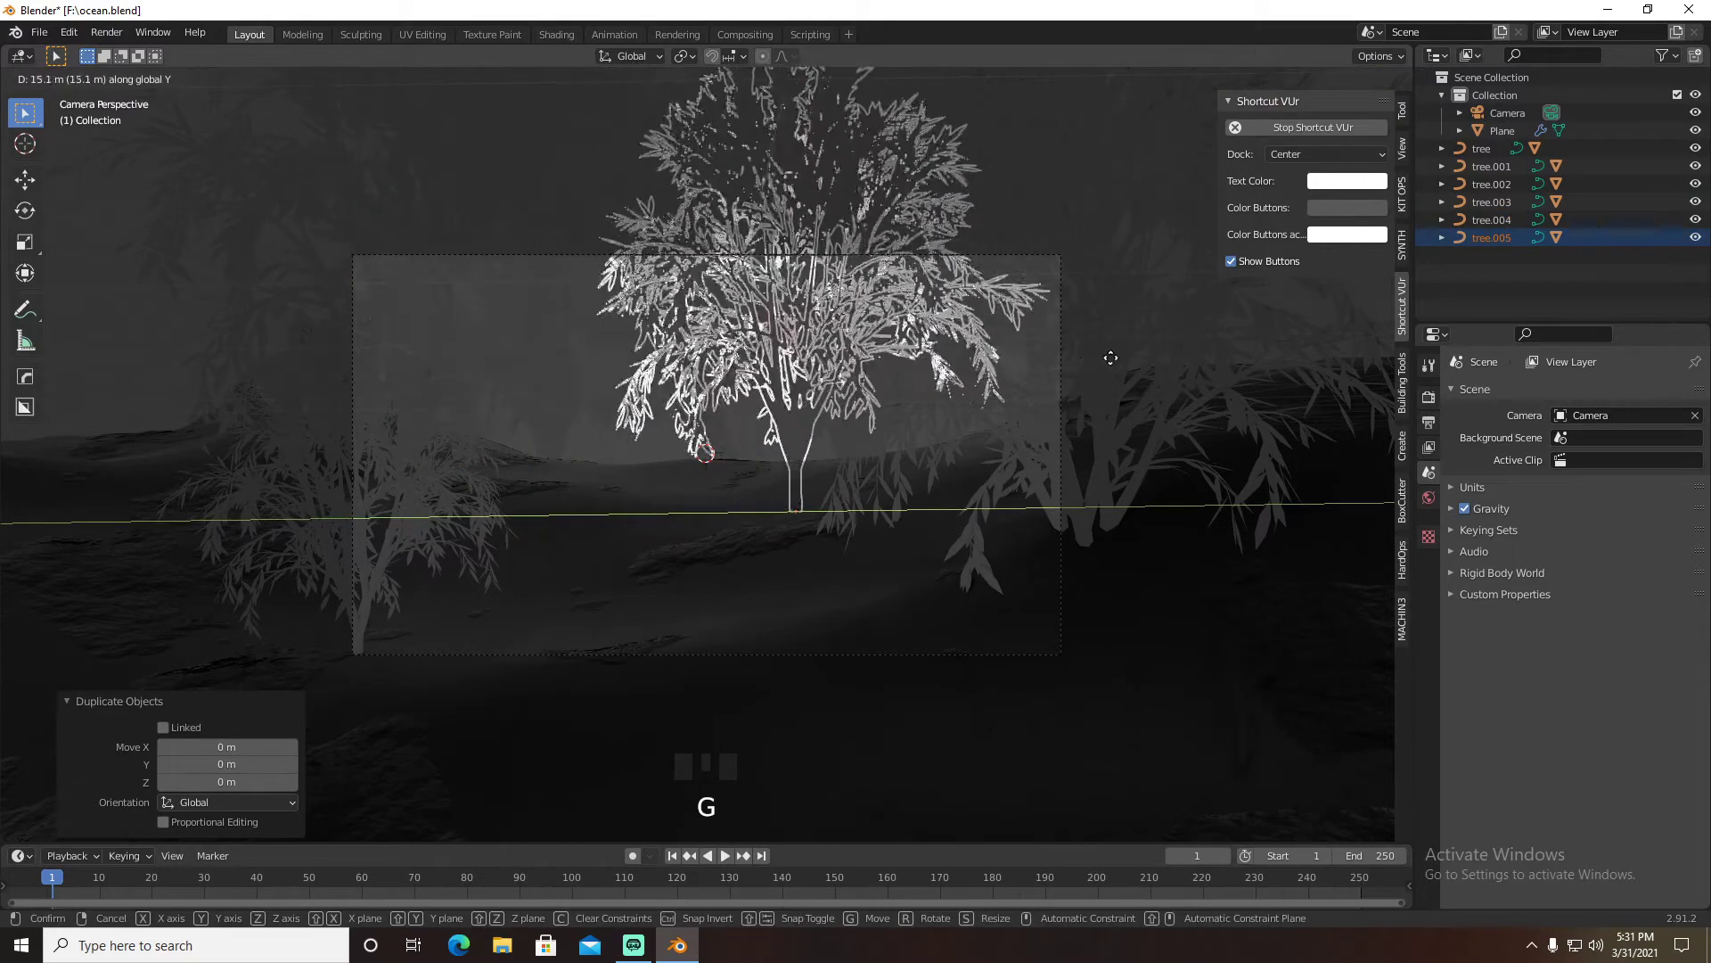
{"action": "left_click", "coordinate": [1120, 358]}
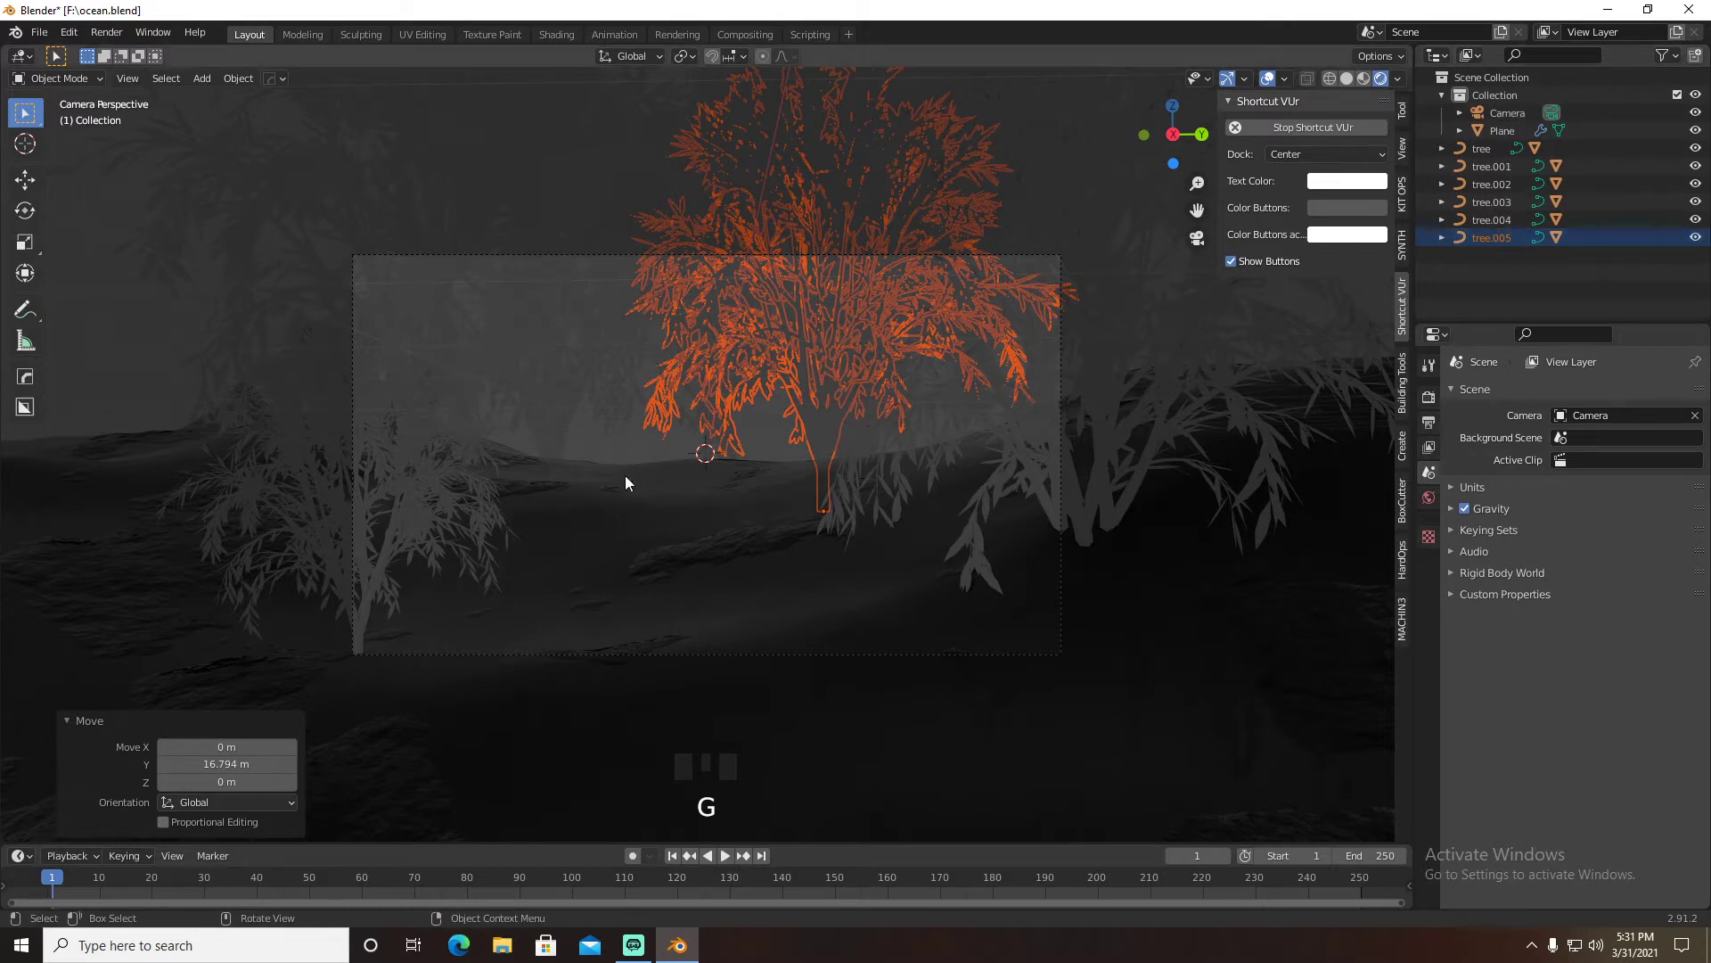
{"action": "left_click", "coordinate": [646, 454]}
{"action": "left_click", "coordinate": [651, 441]}
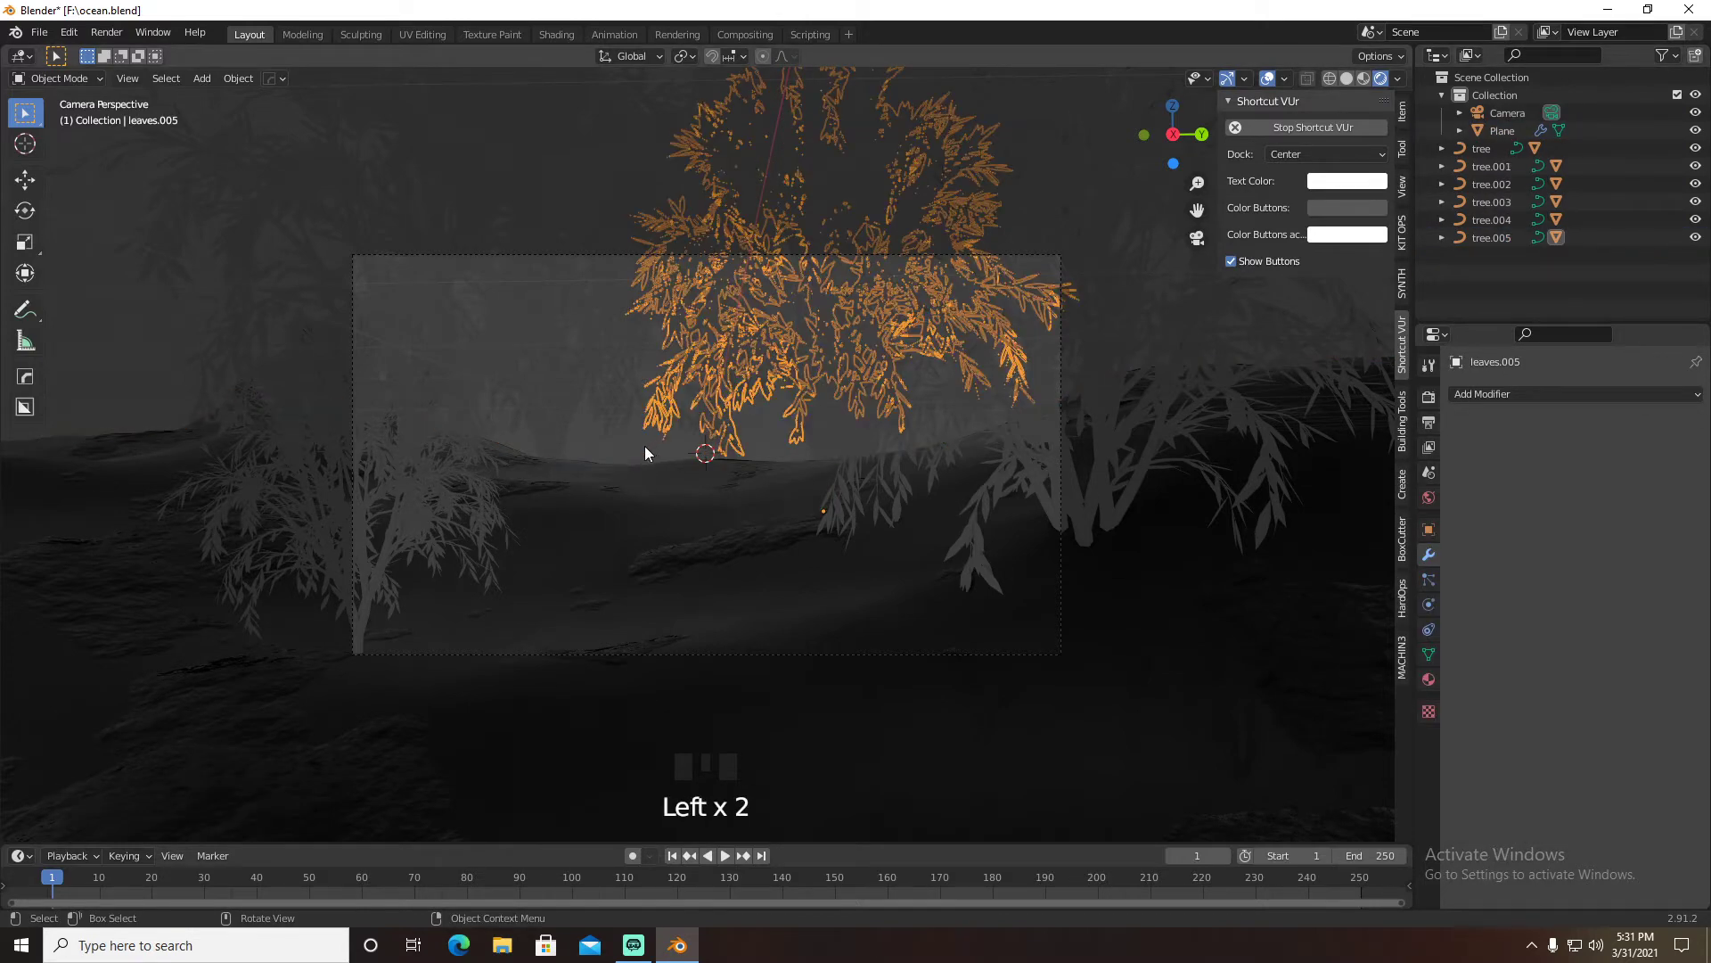
{"action": "left_click", "coordinate": [646, 453]}
Try out the Kneeling Pointing.fbx figure from the Downloads folder by importing it, and delete it from the scene
{"action": "left_click", "coordinate": [41, 33]}
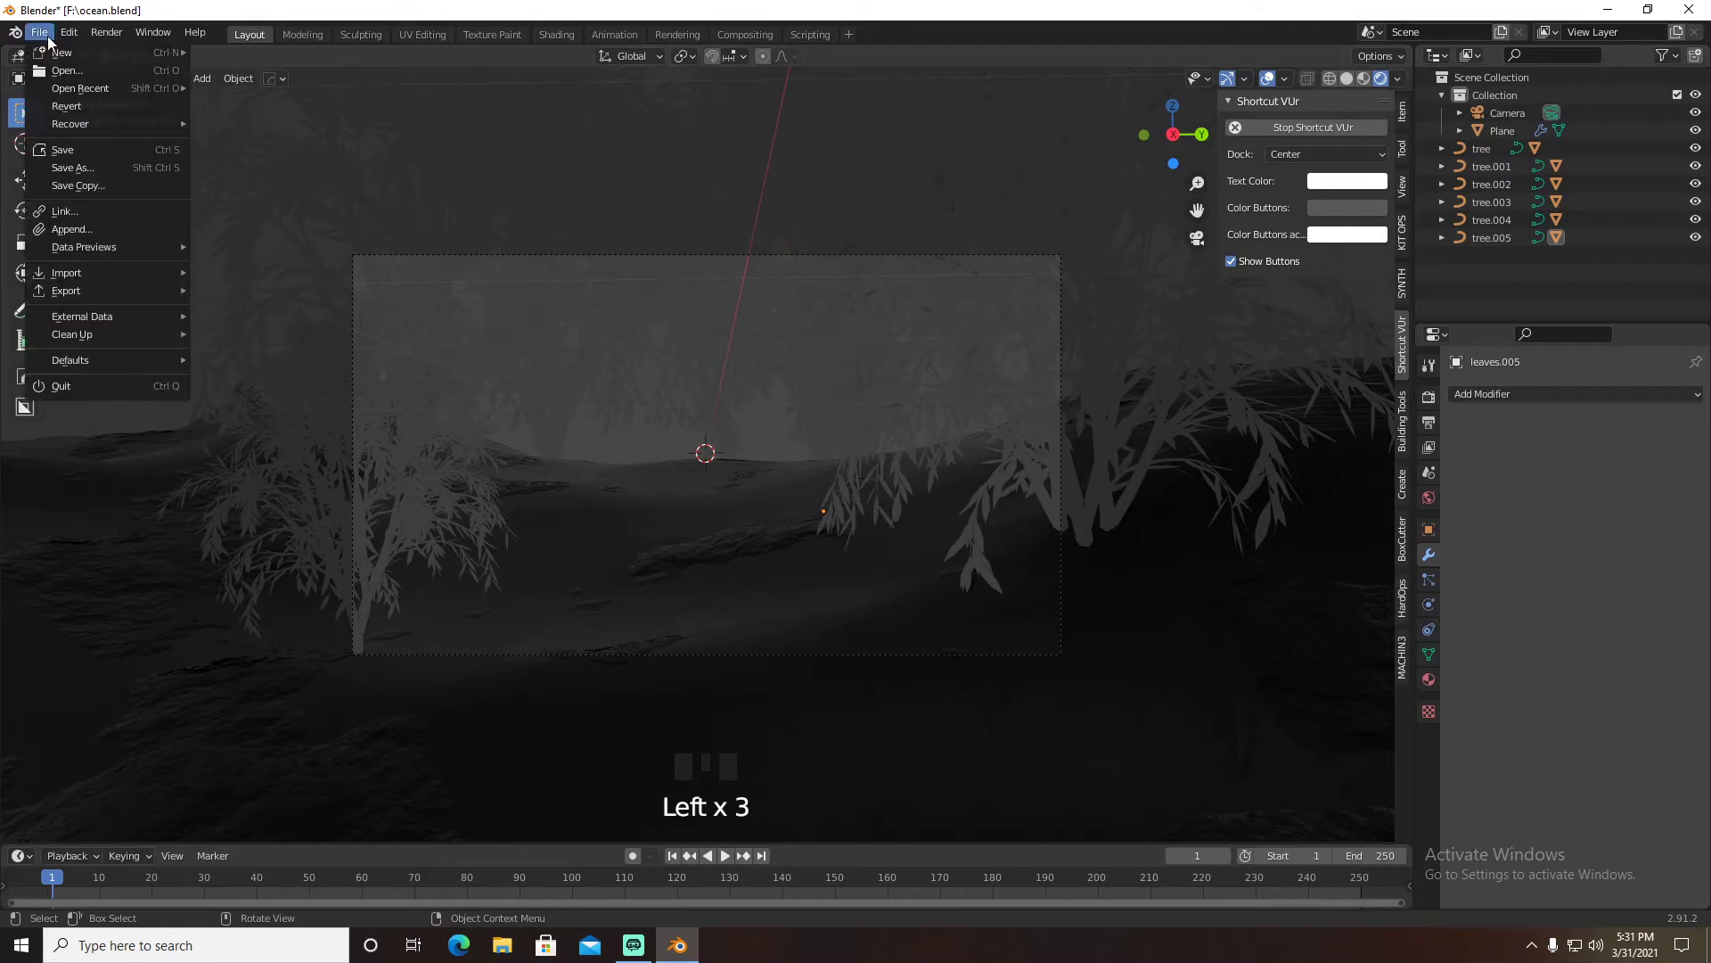
{"action": "mouse_move", "coordinate": [99, 276]}
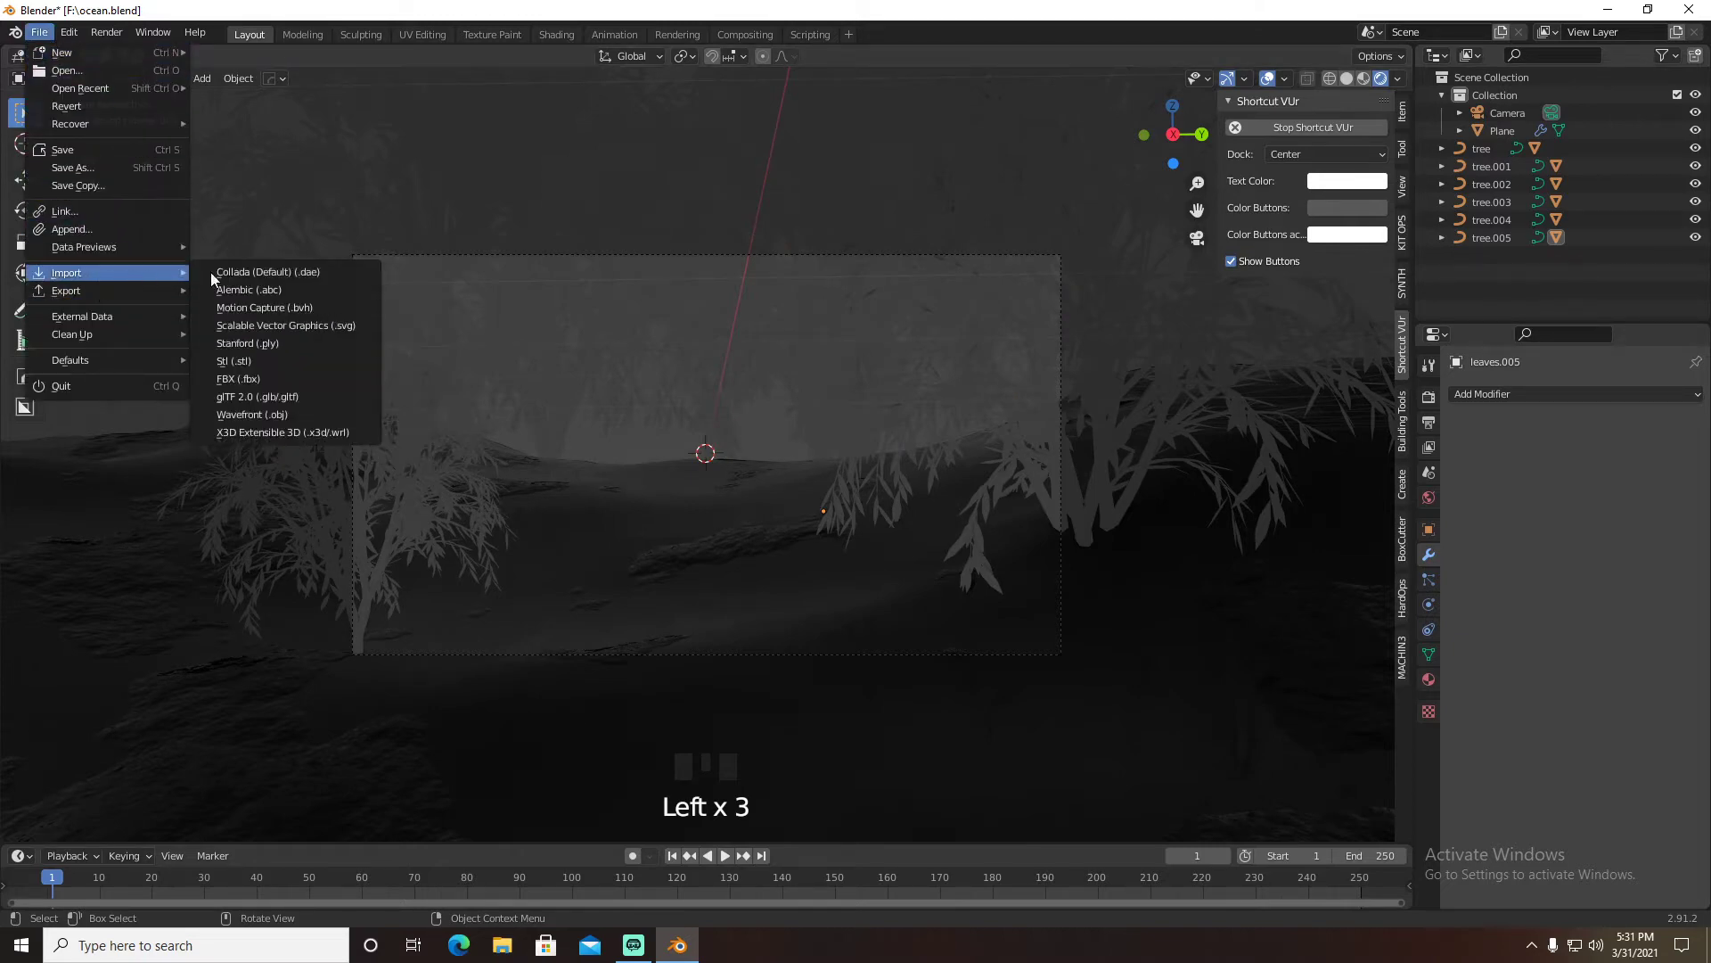
{"action": "left_click", "coordinate": [273, 375]}
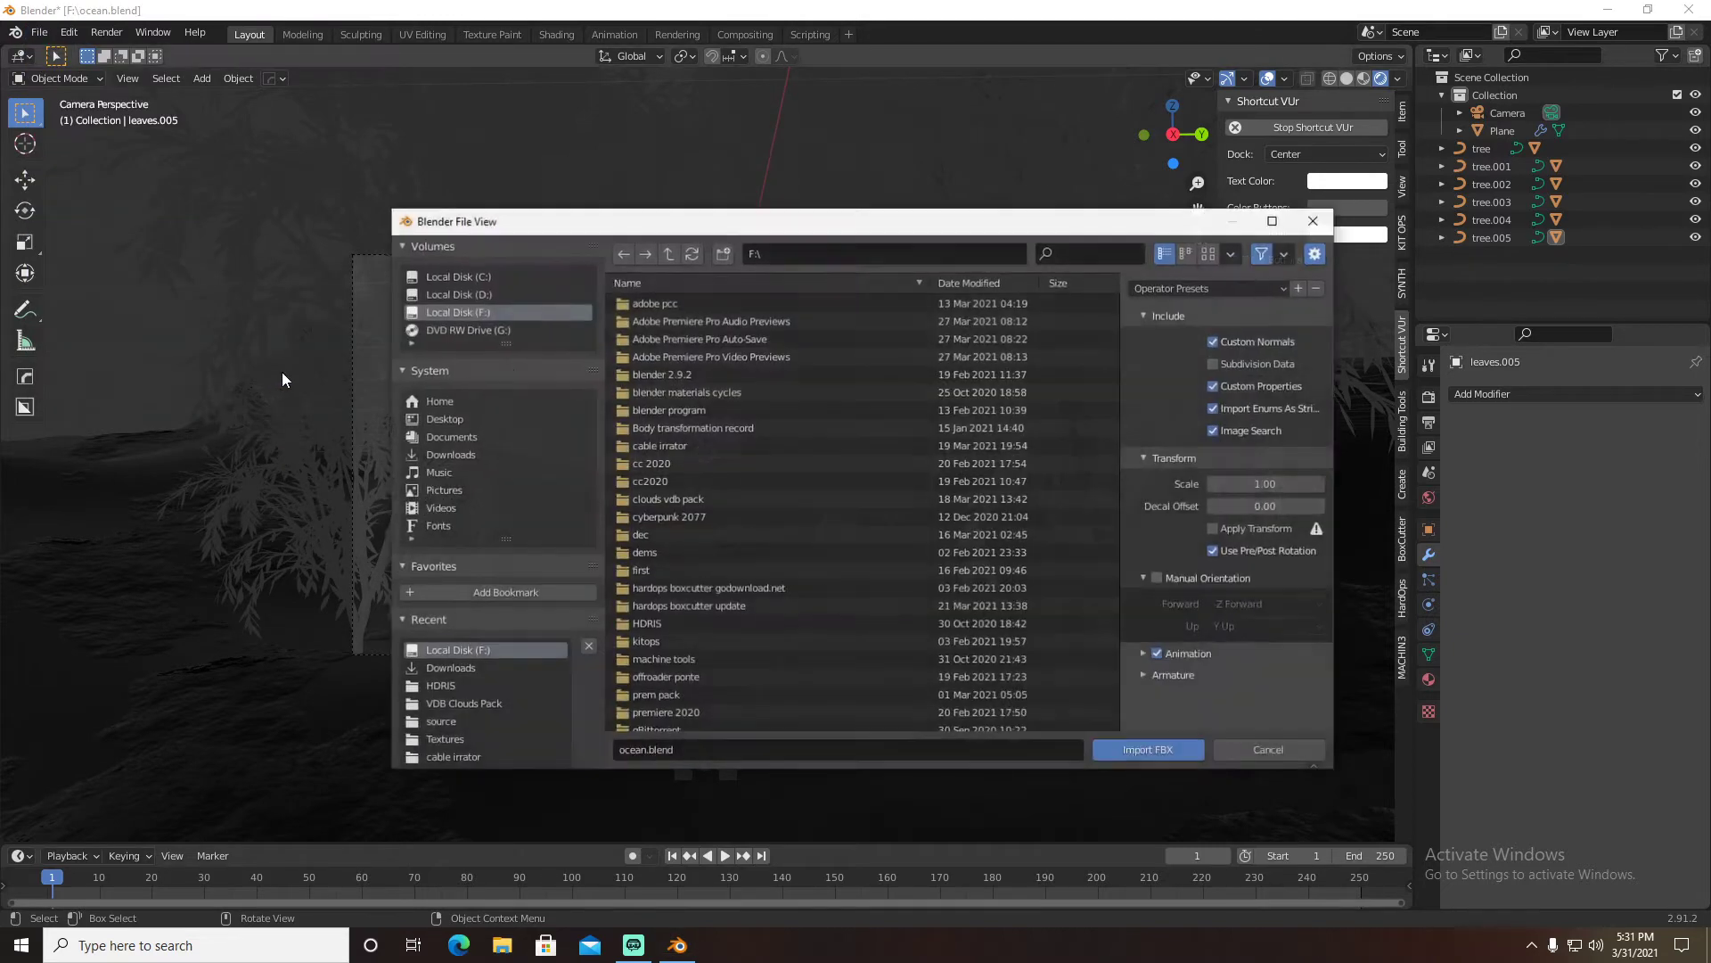
{"action": "left_click", "coordinate": [456, 454]}
{"action": "left_click", "coordinate": [663, 445]}
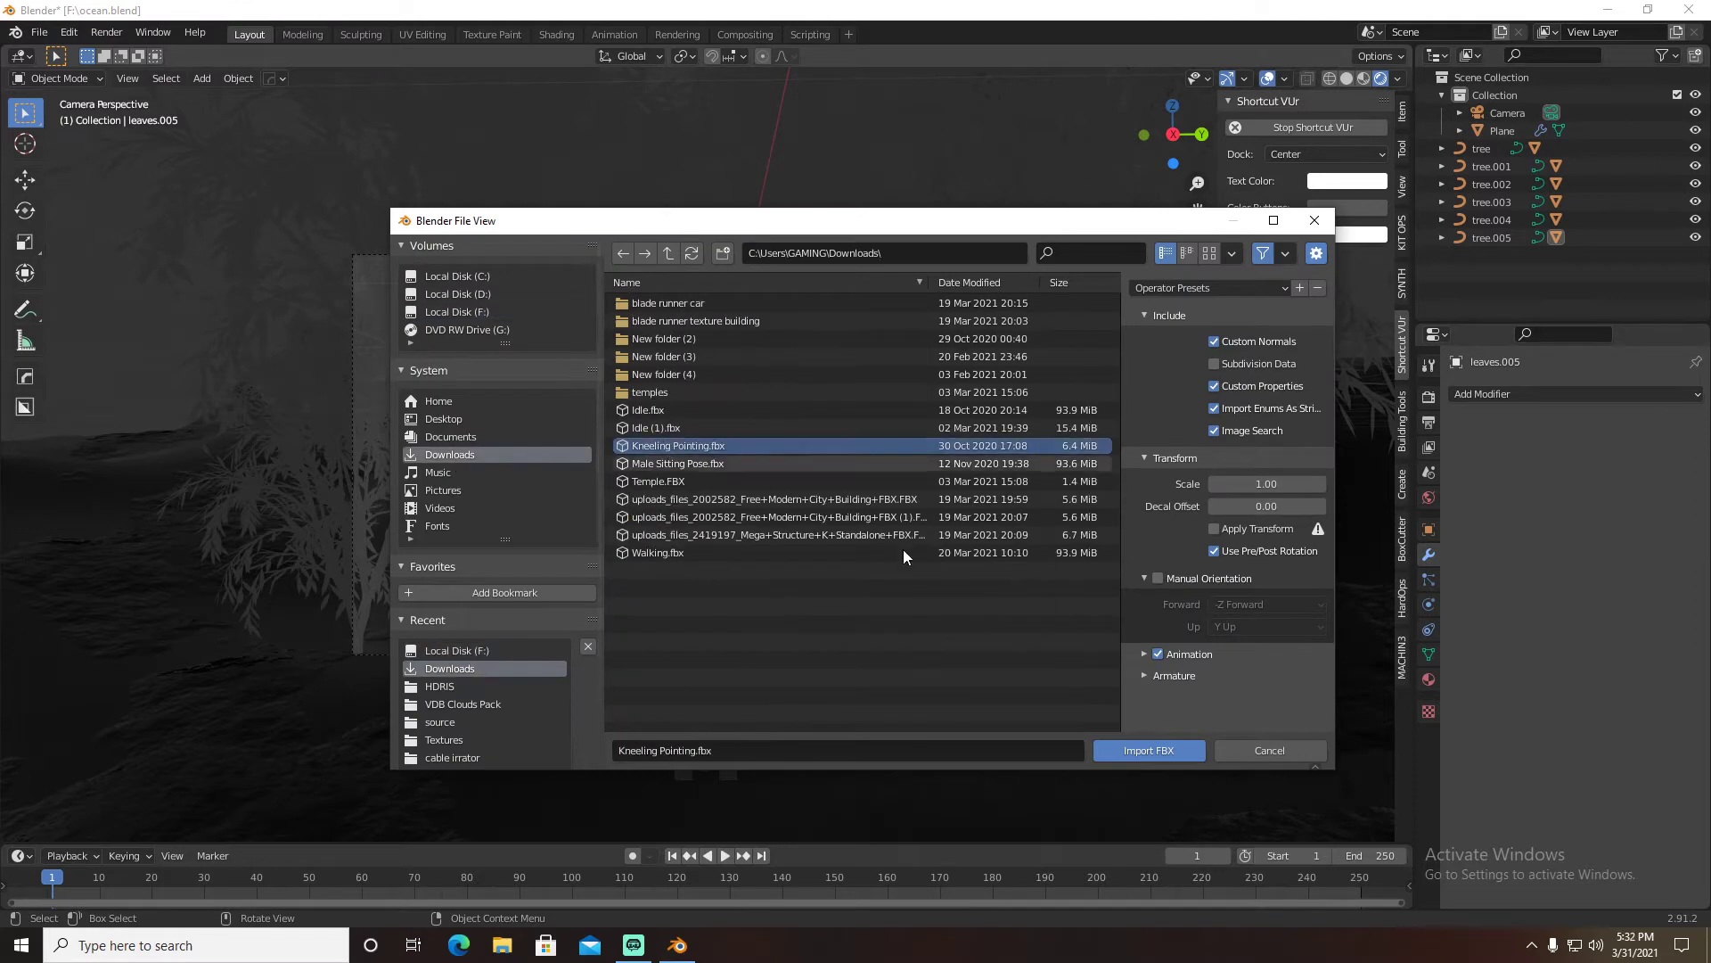
{"action": "left_click", "coordinate": [1150, 749]}
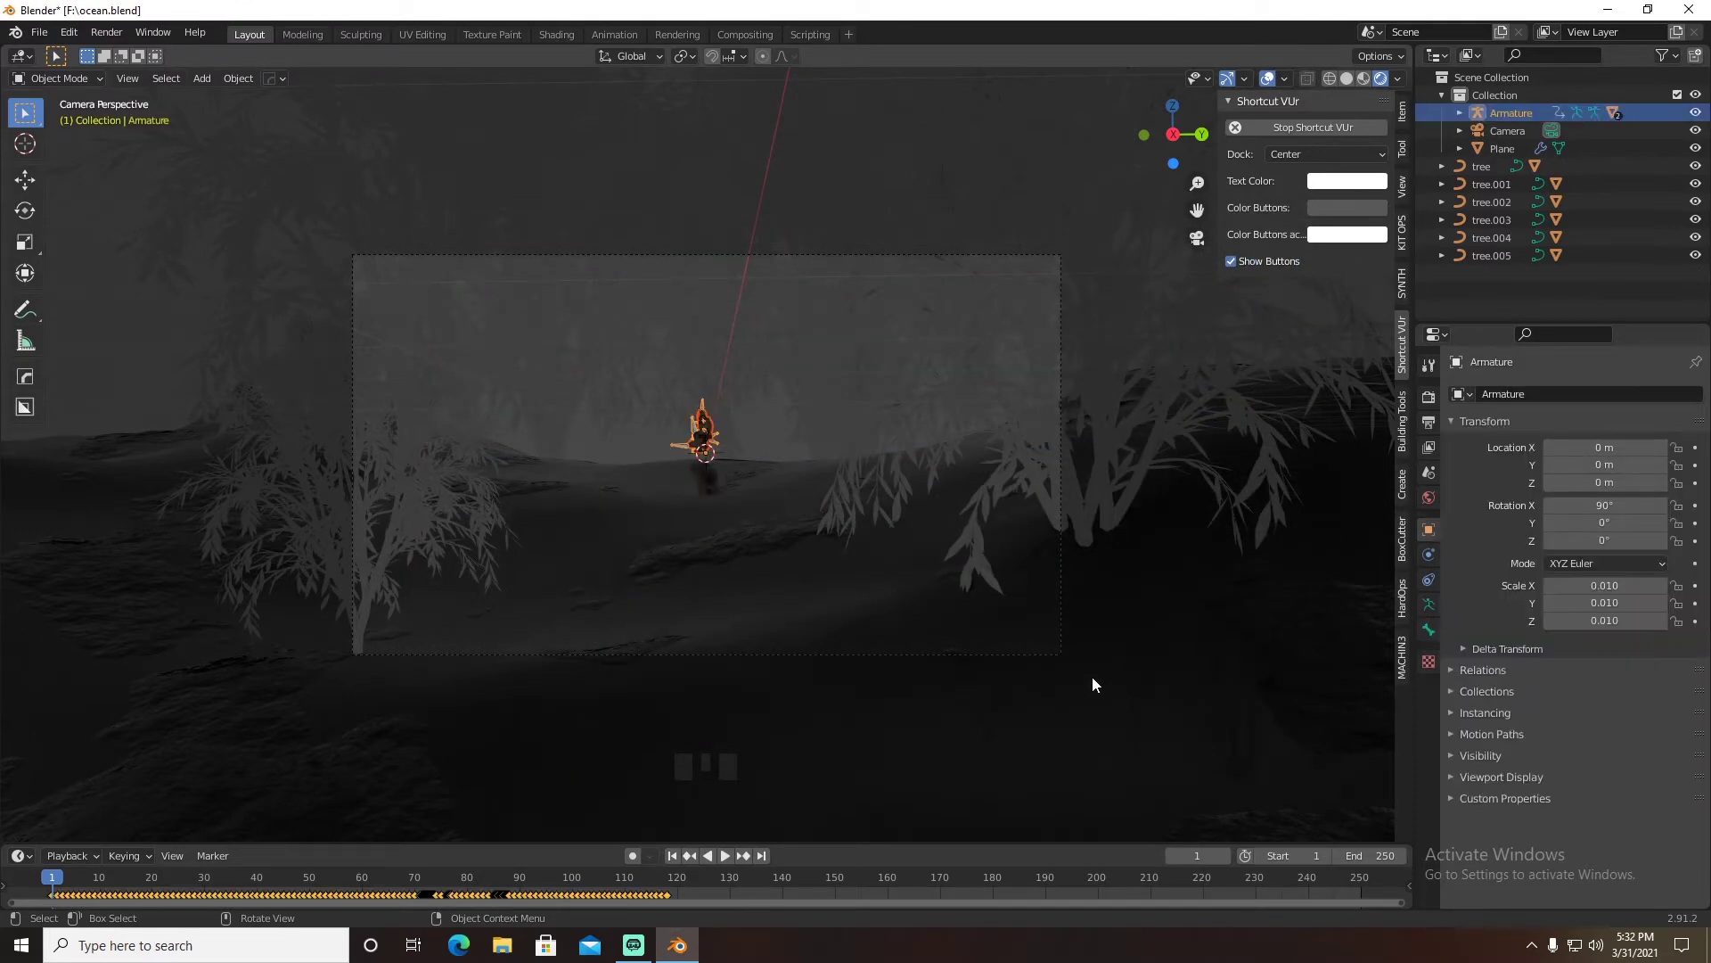
{"action": "key", "text": "x"}
{"action": "left_click", "coordinate": [784, 459]}
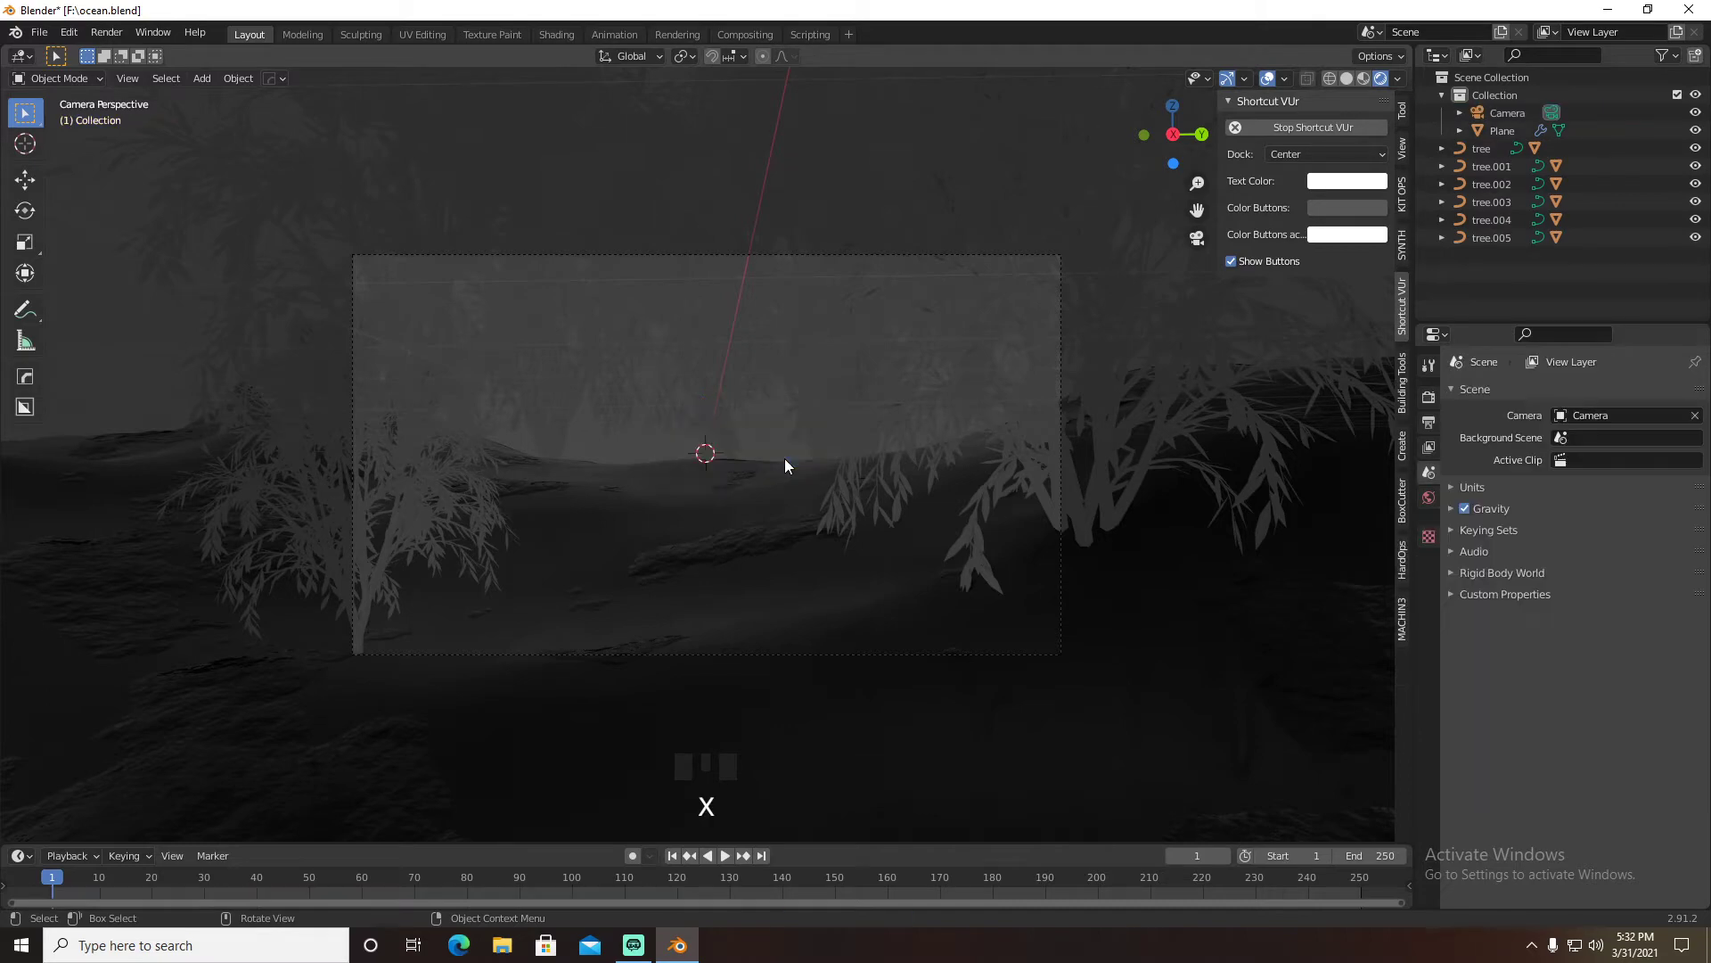
Import the Male Sitting Pose.fbx figure from the Downloads folder
{"action": "left_click", "coordinate": [39, 32]}
{"action": "mouse_move", "coordinate": [120, 271]}
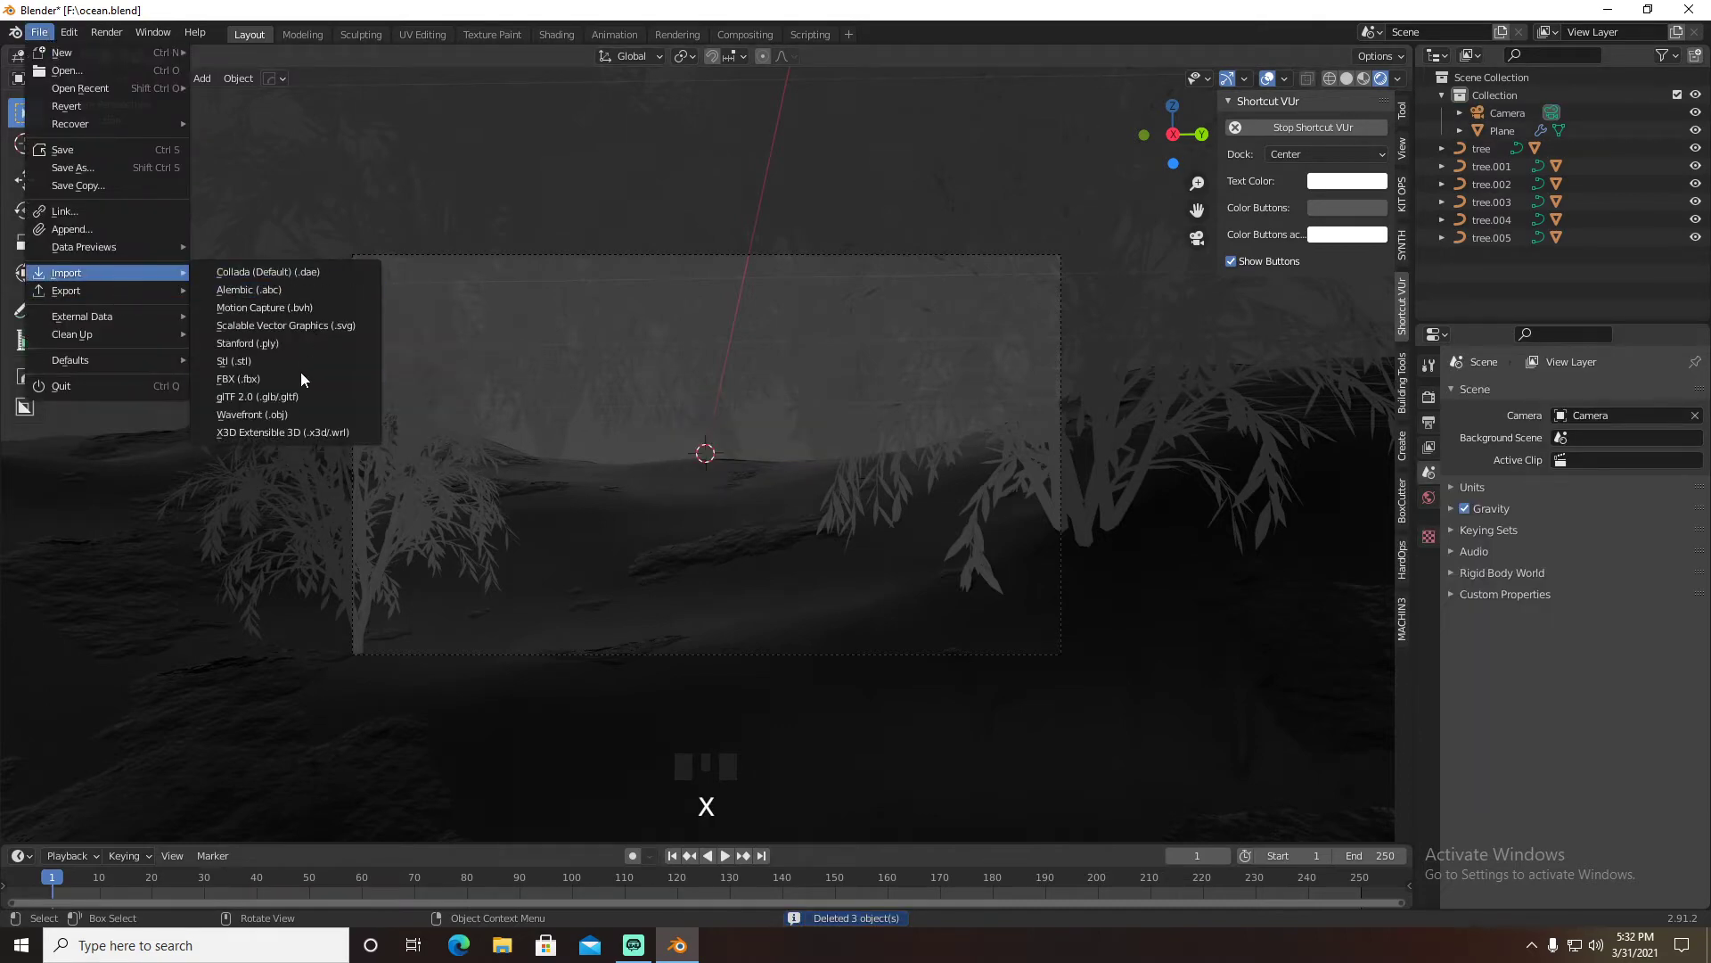
{"action": "left_click", "coordinate": [300, 372]}
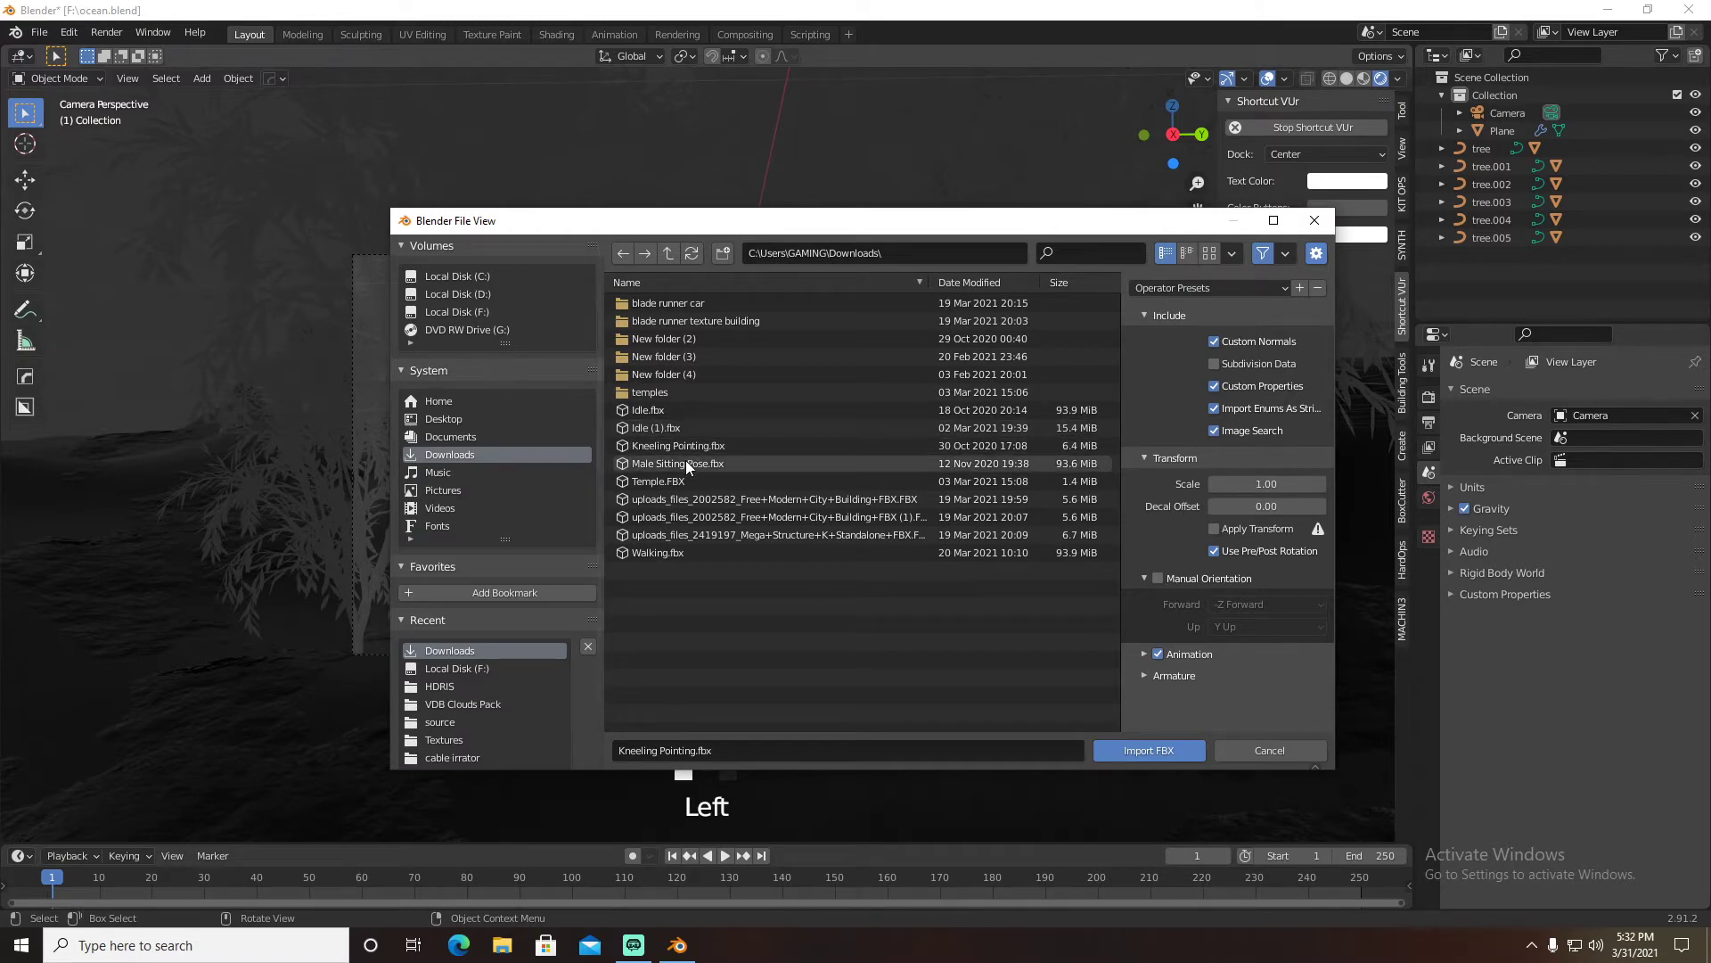
{"action": "left_click", "coordinate": [686, 461]}
{"action": "left_click", "coordinate": [1163, 745]}
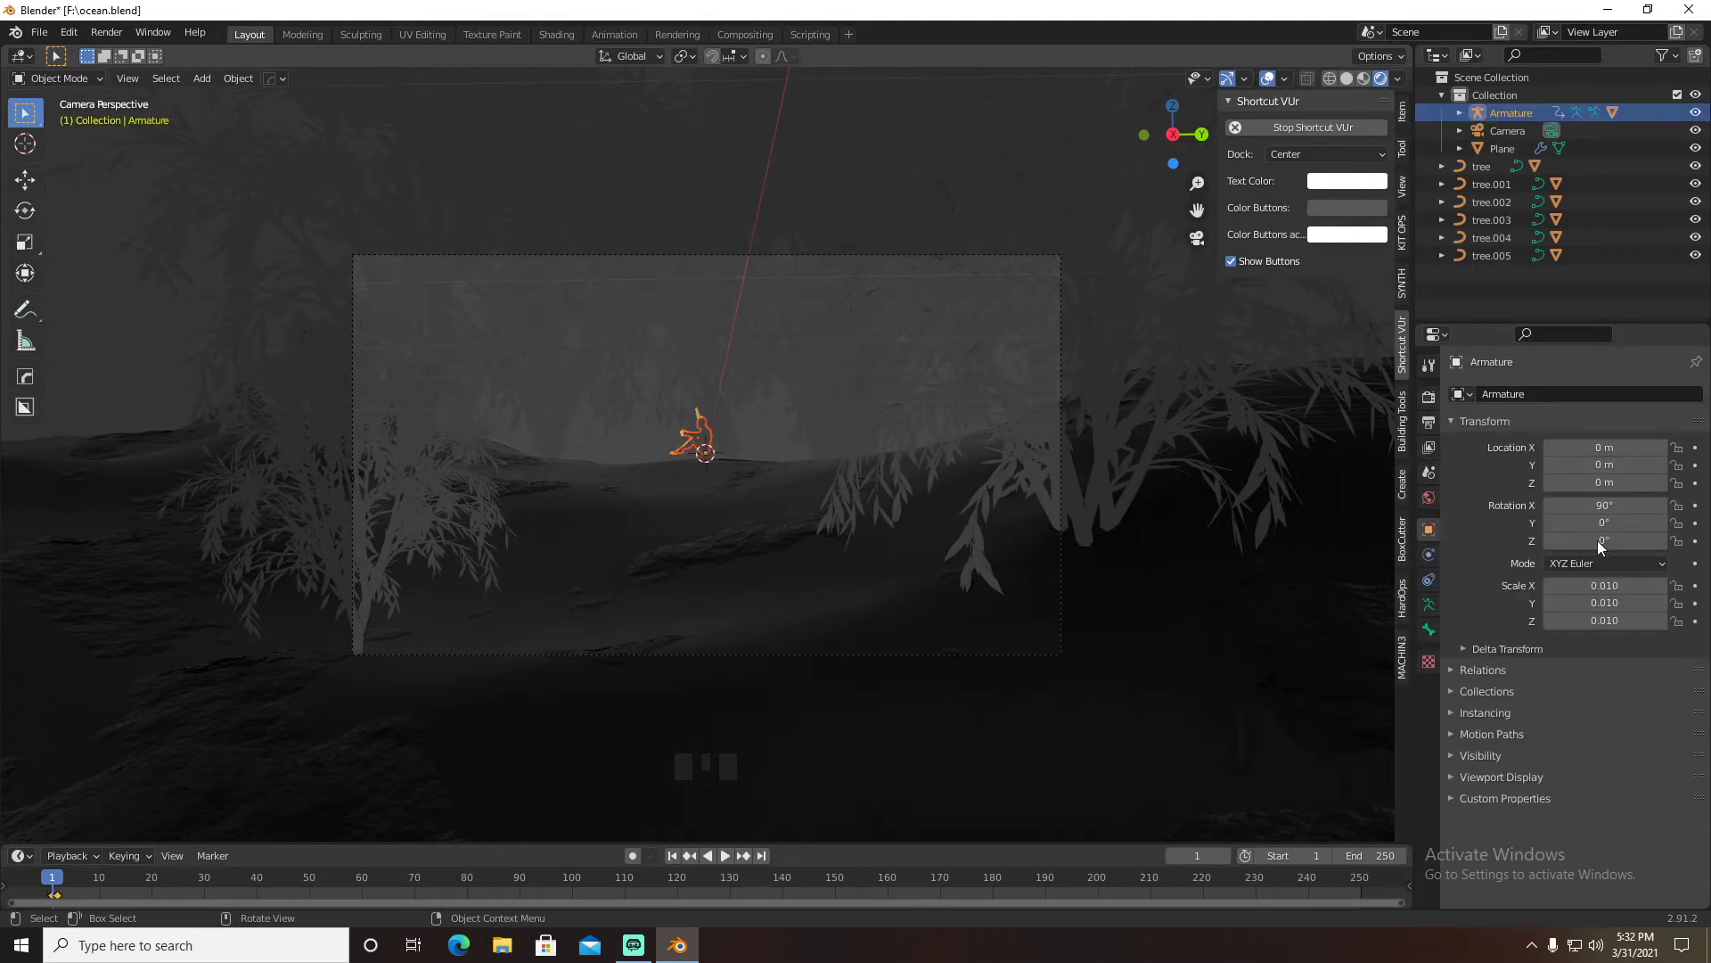
Set the sitting figure's Z rotation to about 83.8° and save the file
{"action": "left_click_drag", "start_coordinate": [1597, 540], "coordinate": [1688, 541]}
{"action": "key", "text": "ctrl+s"}
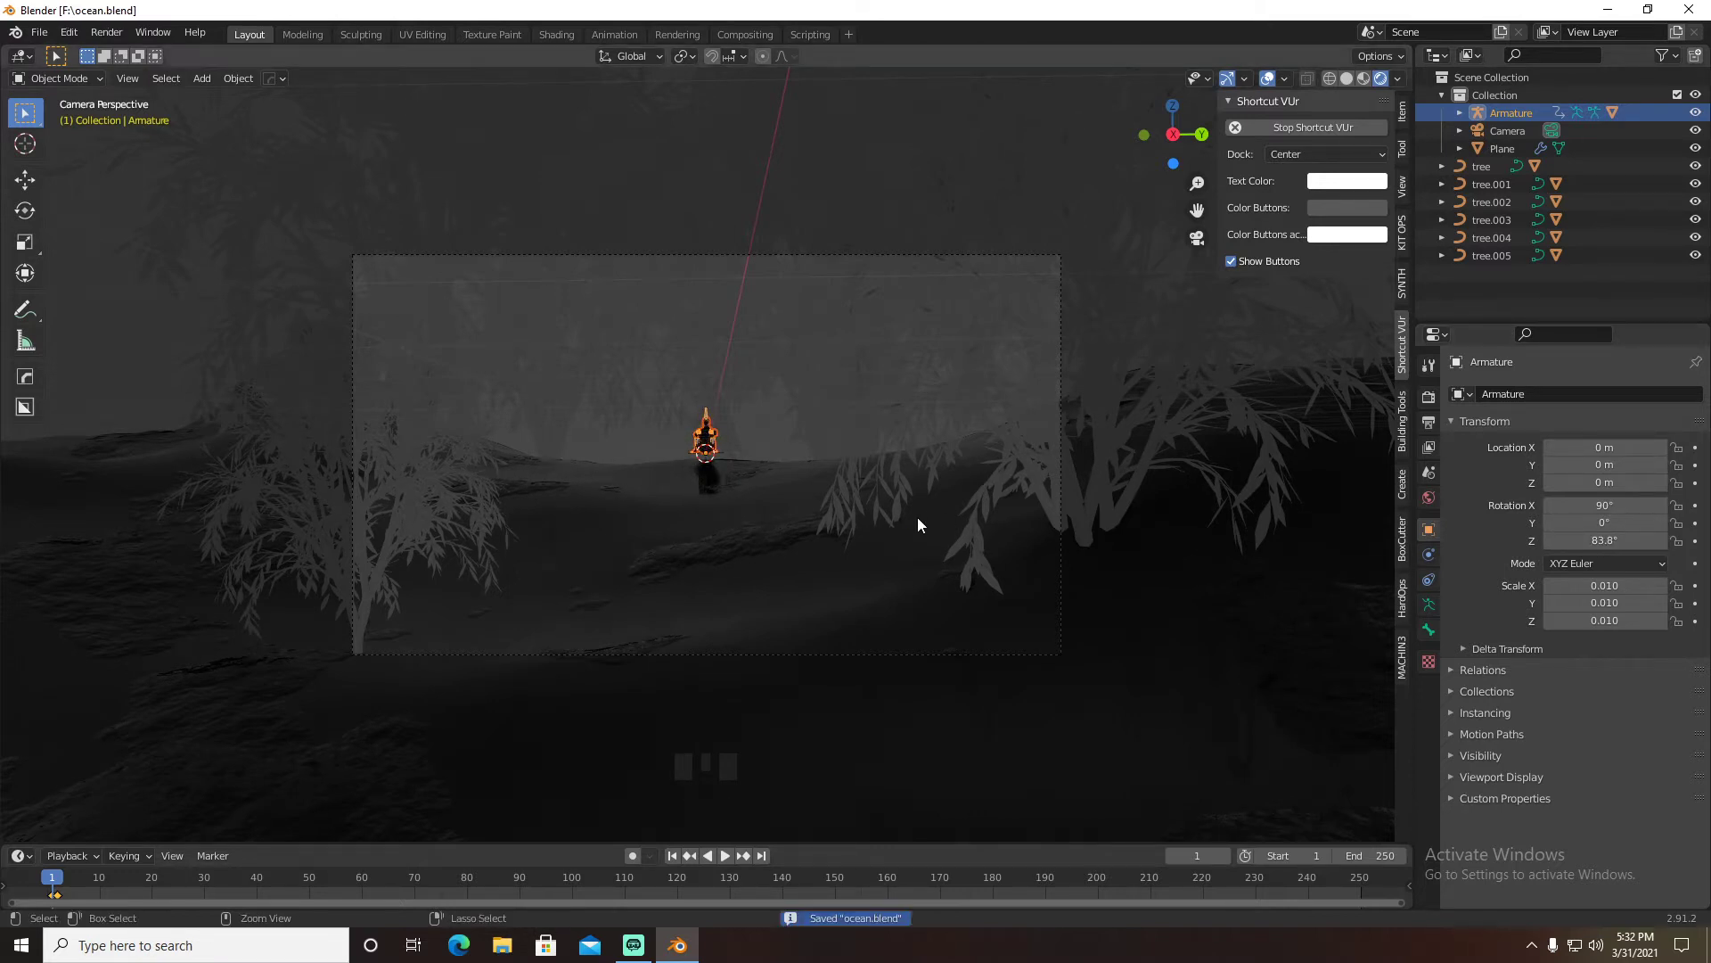
Lower the sitting figure about 0.31 m along Z
{"action": "key", "text": "g"}
{"action": "key", "text": "z"}
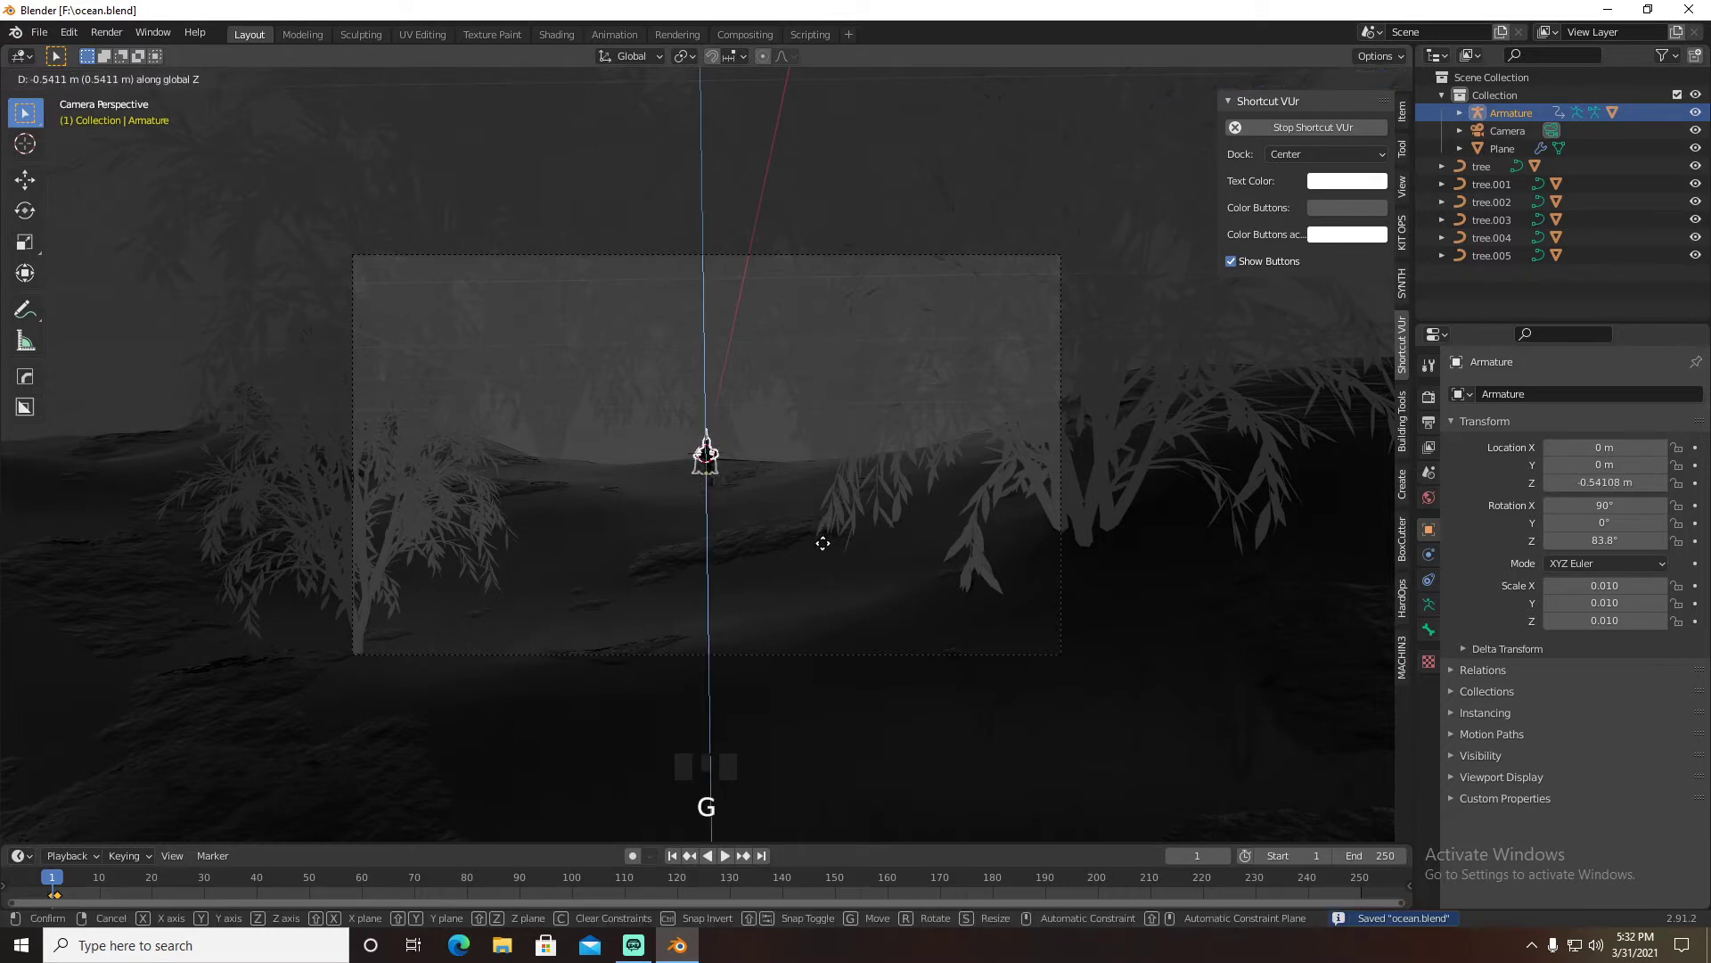
{"action": "left_click", "coordinate": [825, 539]}
Scale the sitting figure up by about 1.623 and set its Z rotation to about 86.6°
{"action": "key", "text": "s"}
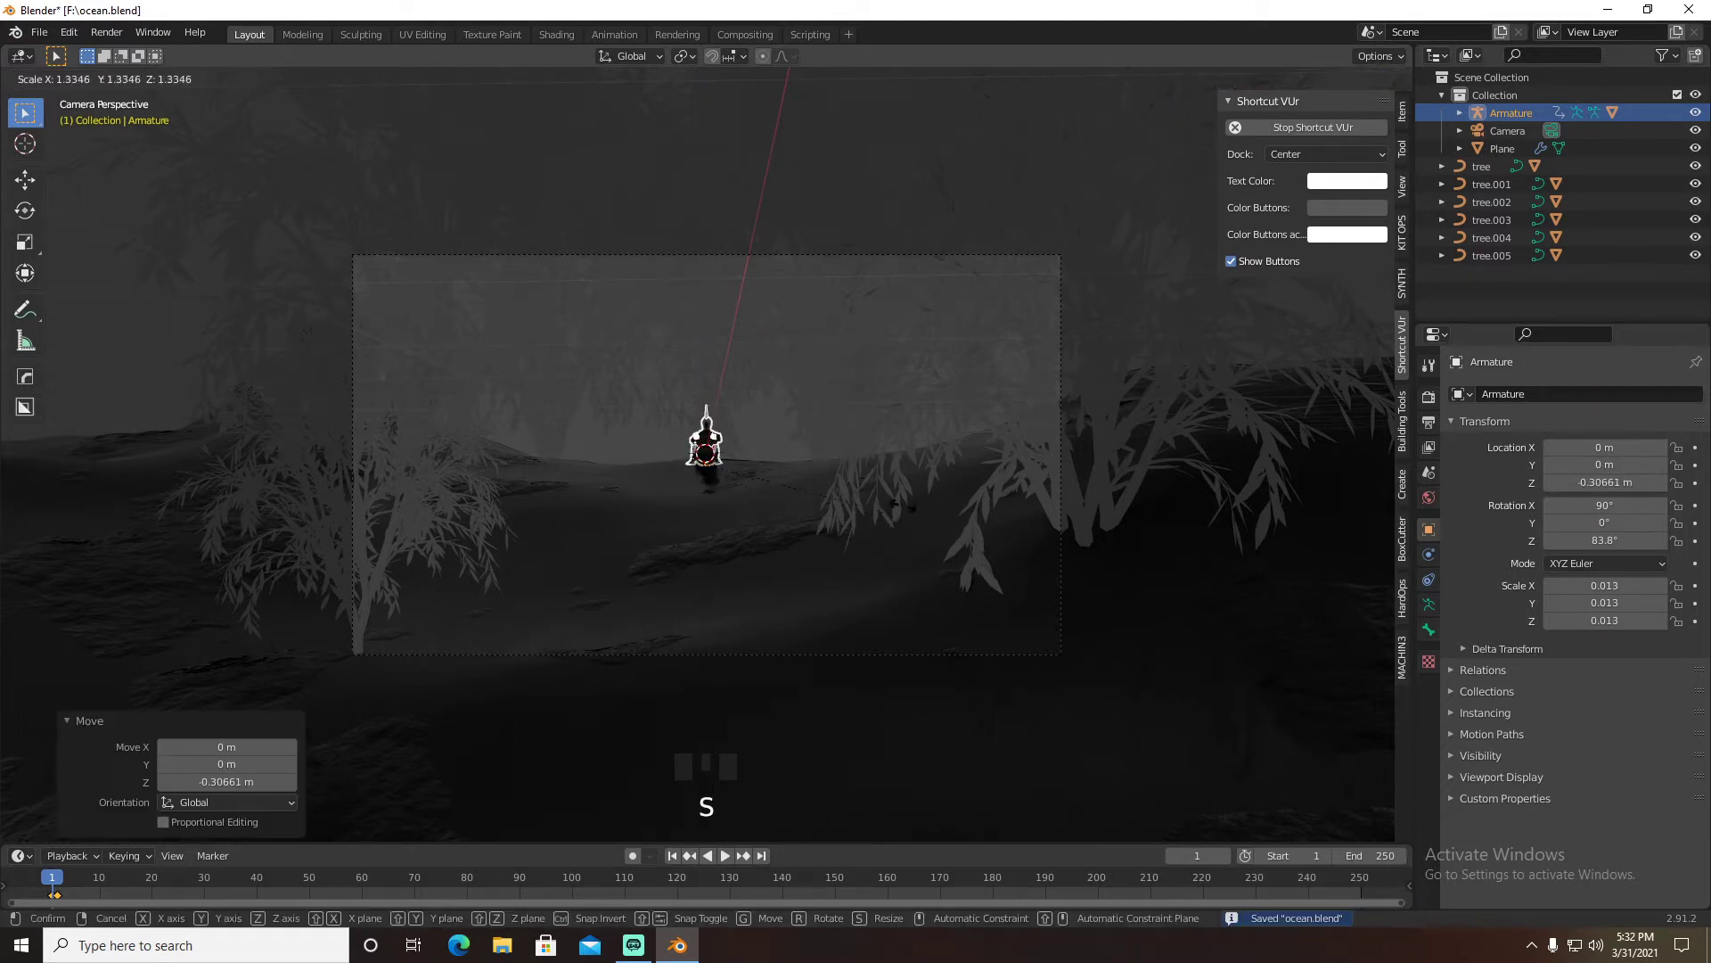
{"action": "left_click", "coordinate": [970, 504]}
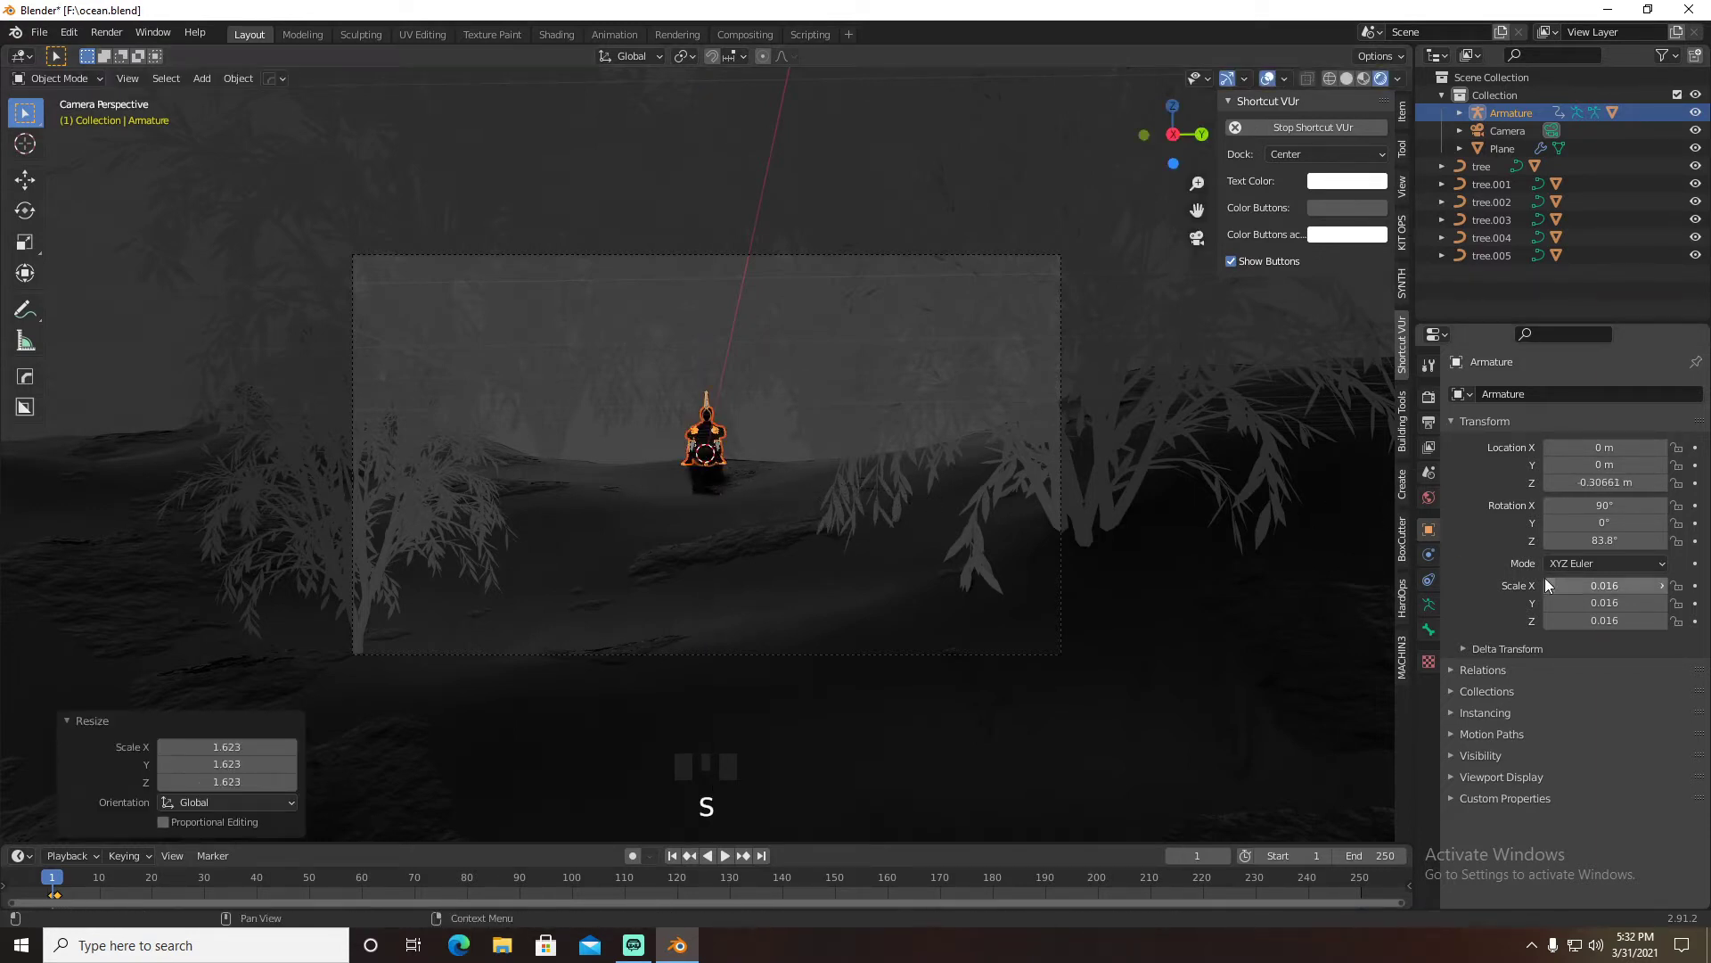
{"action": "left_click_drag", "start_coordinate": [1615, 540], "coordinate": [1620, 540]}
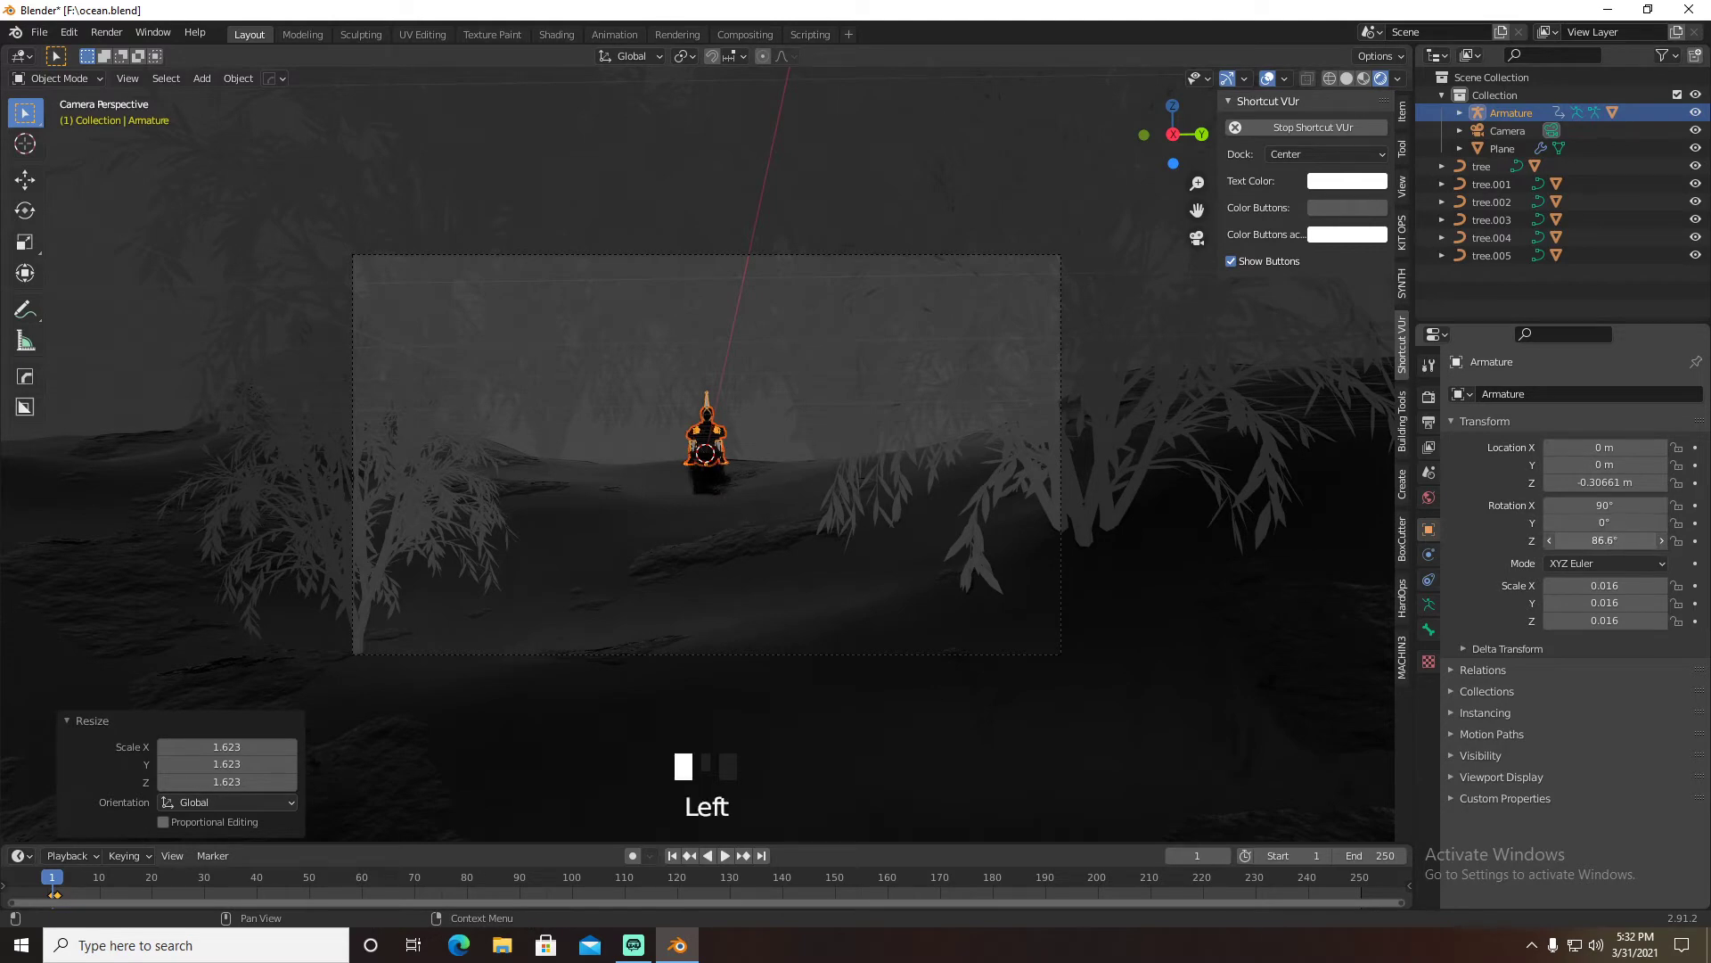
Remove the Ch44_Body and Ch44_body1 materials from the sitting figure's mesh
{"action": "left_click", "coordinate": [993, 400]}
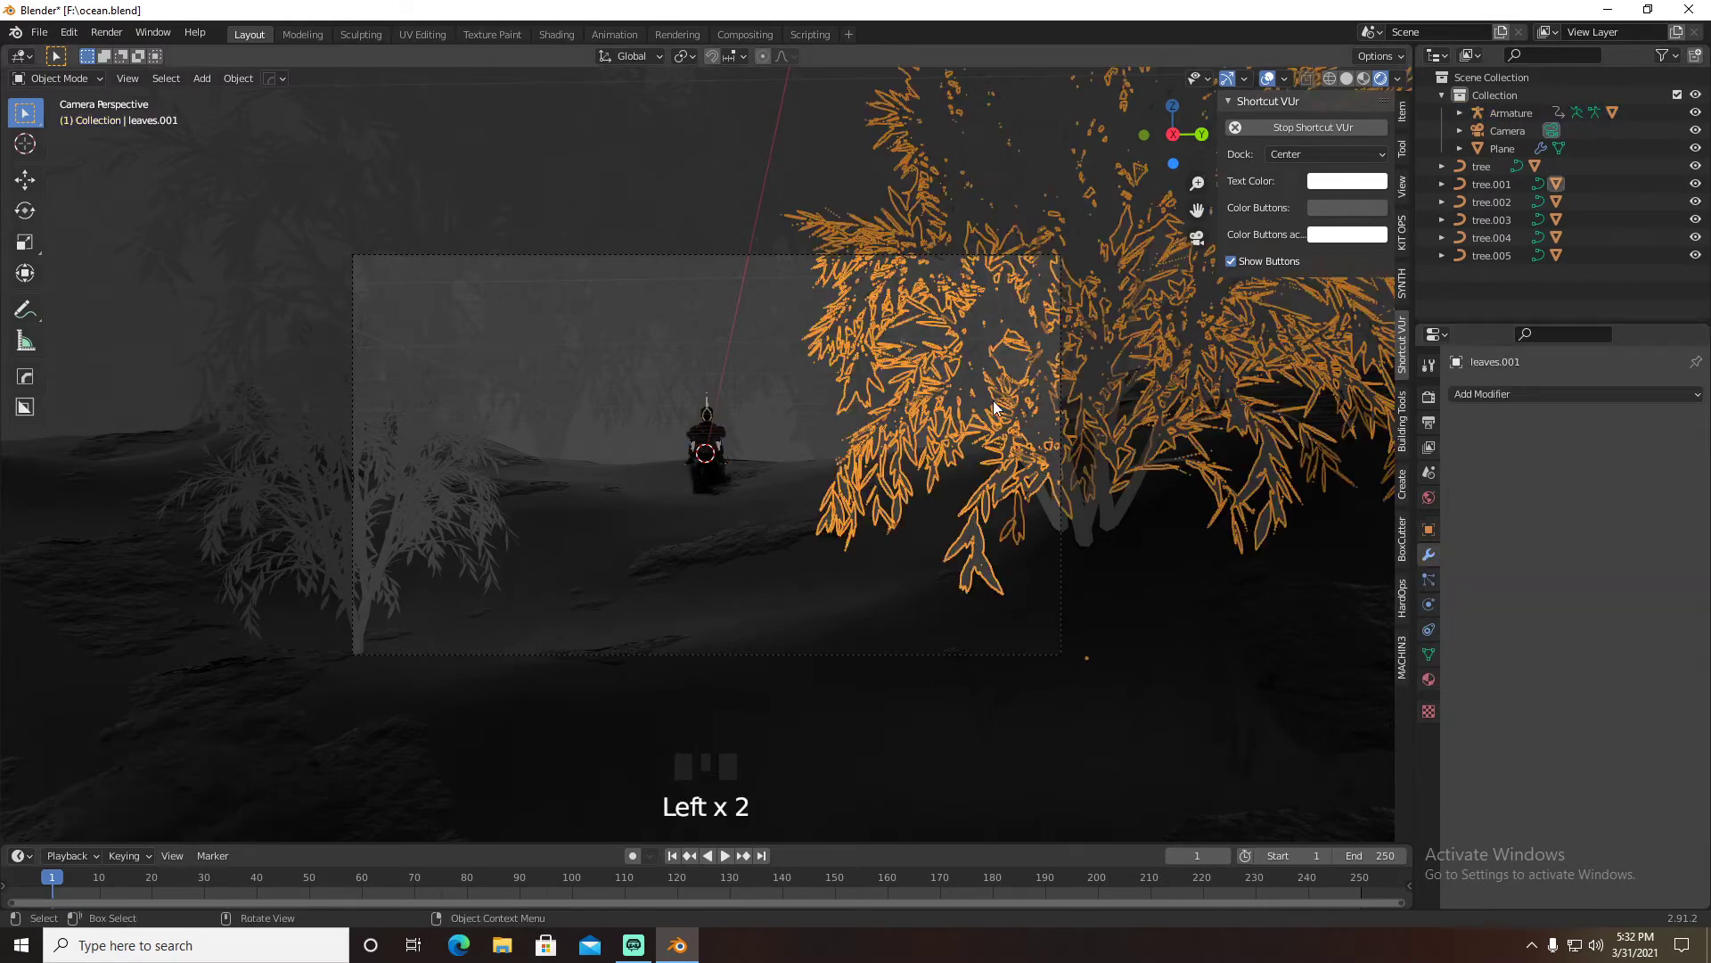
{"action": "left_click", "coordinate": [721, 449]}
{"action": "left_click", "coordinate": [1427, 683]}
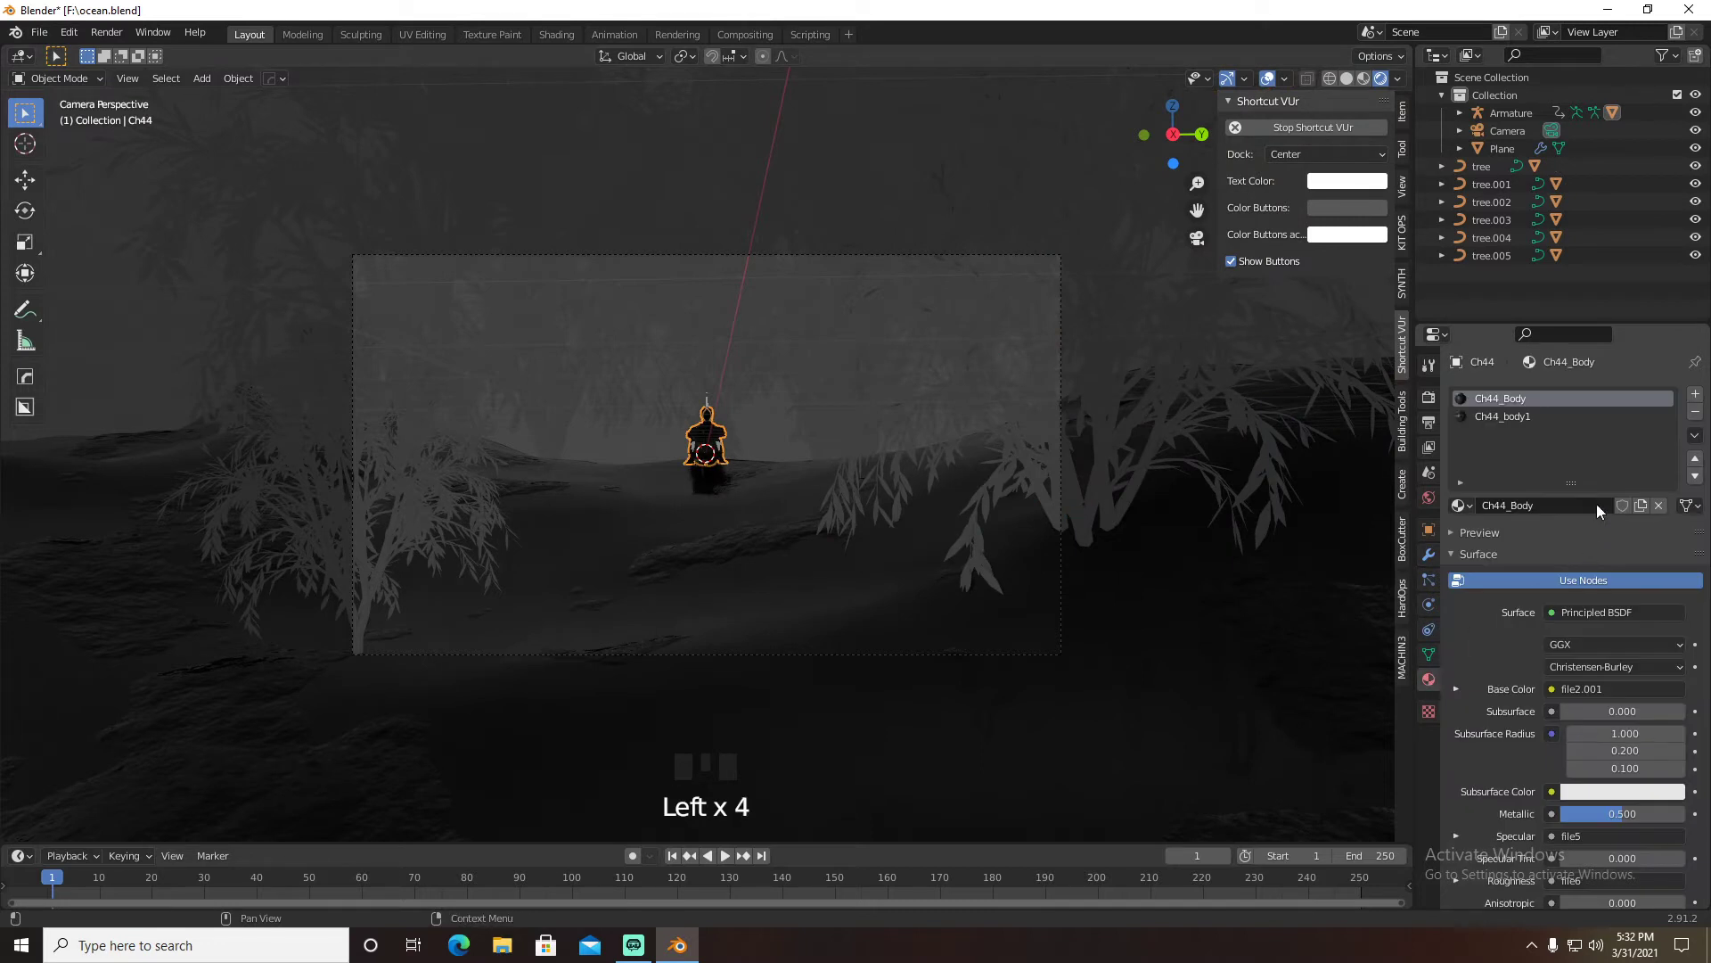
{"action": "left_click", "coordinate": [1660, 505]}
{"action": "left_click", "coordinate": [1607, 418]}
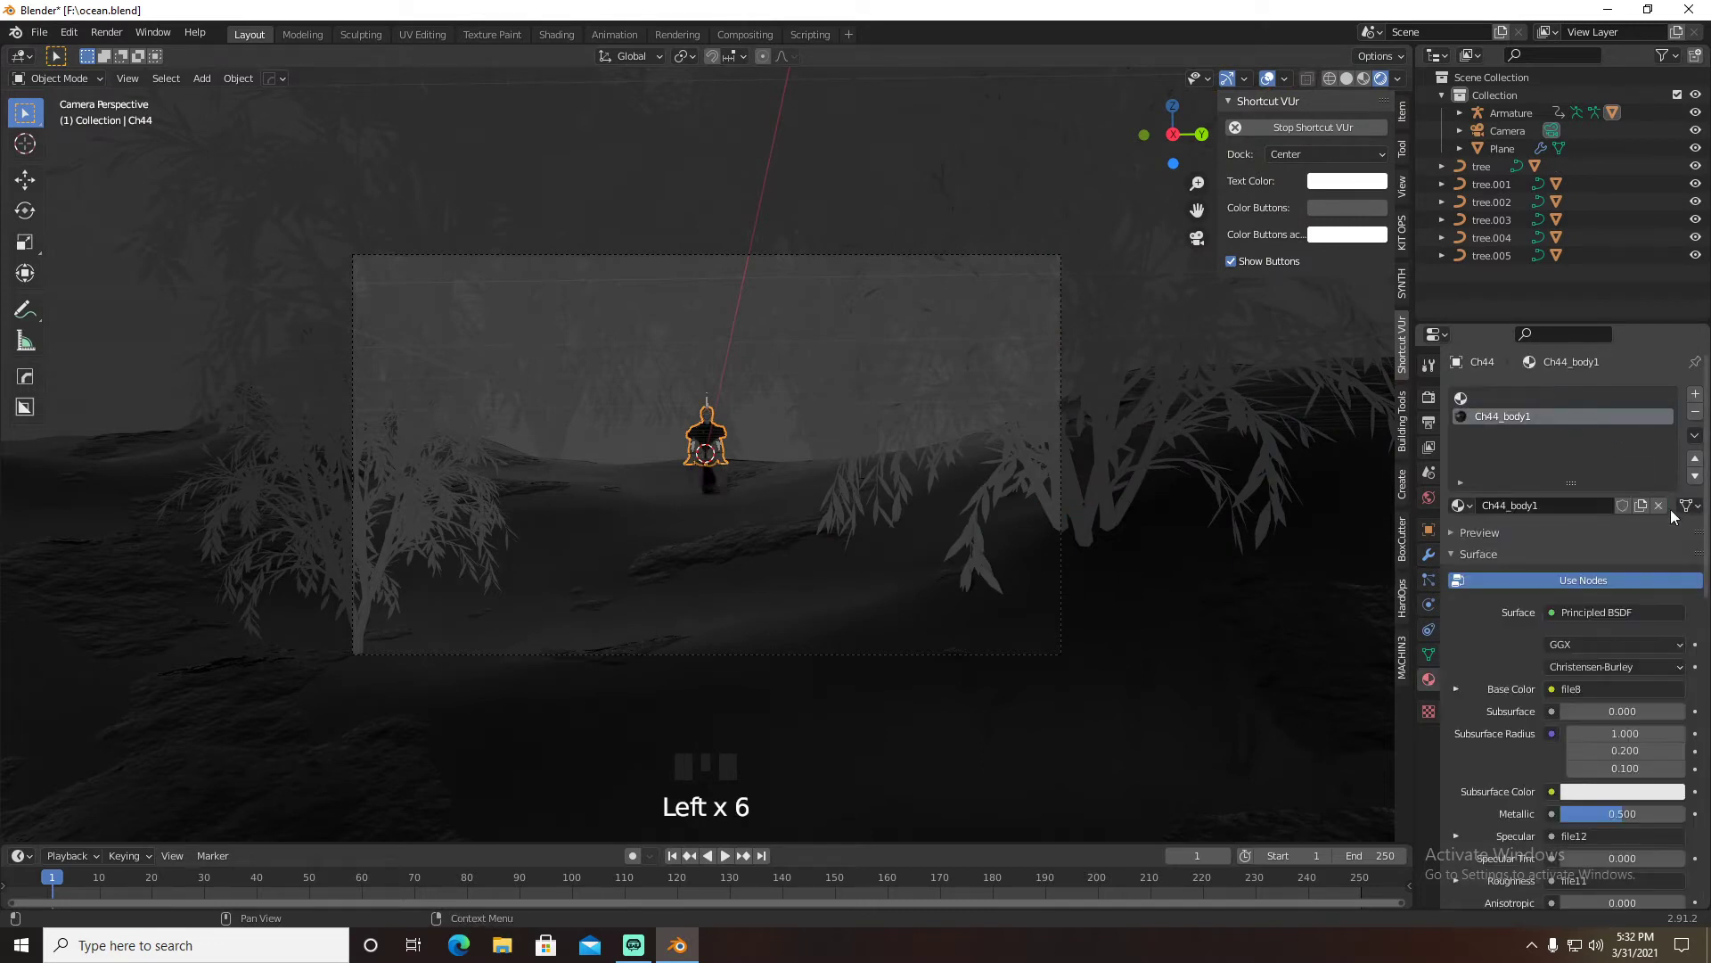
{"action": "left_click", "coordinate": [1659, 506]}
Create a new material with an Emission surface in the sitting figure's first material slot
{"action": "left_click", "coordinate": [1523, 400]}
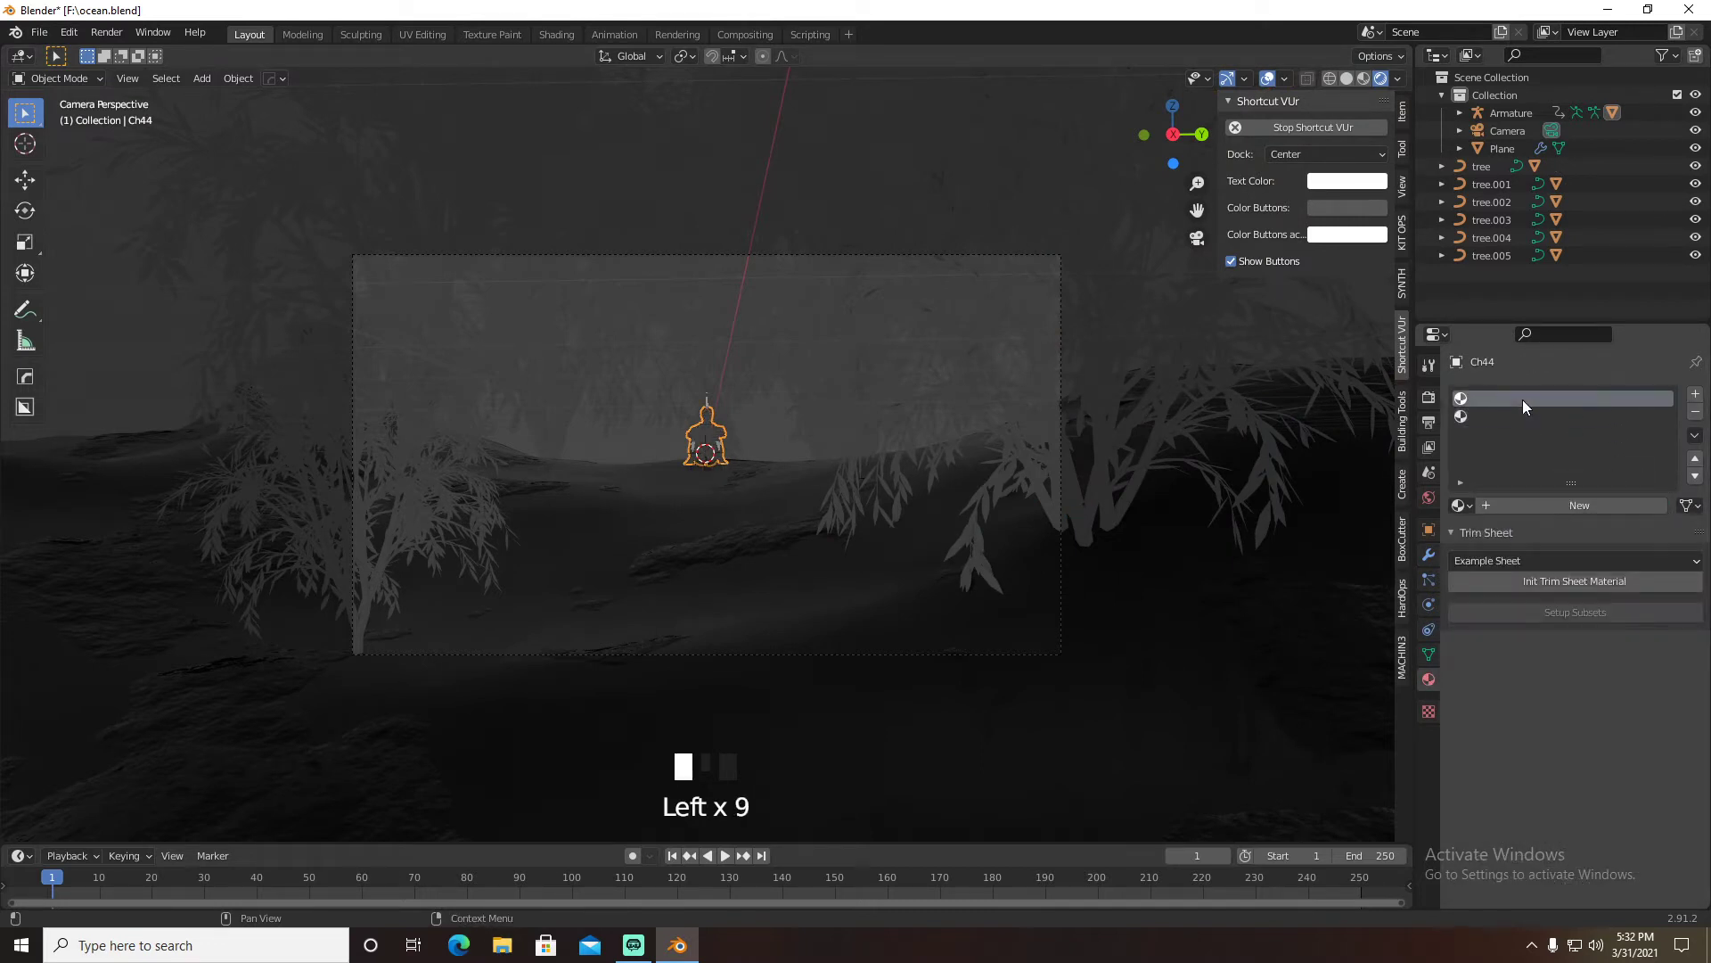
{"action": "left_click", "coordinate": [1575, 505]}
{"action": "left_click", "coordinate": [1582, 612]}
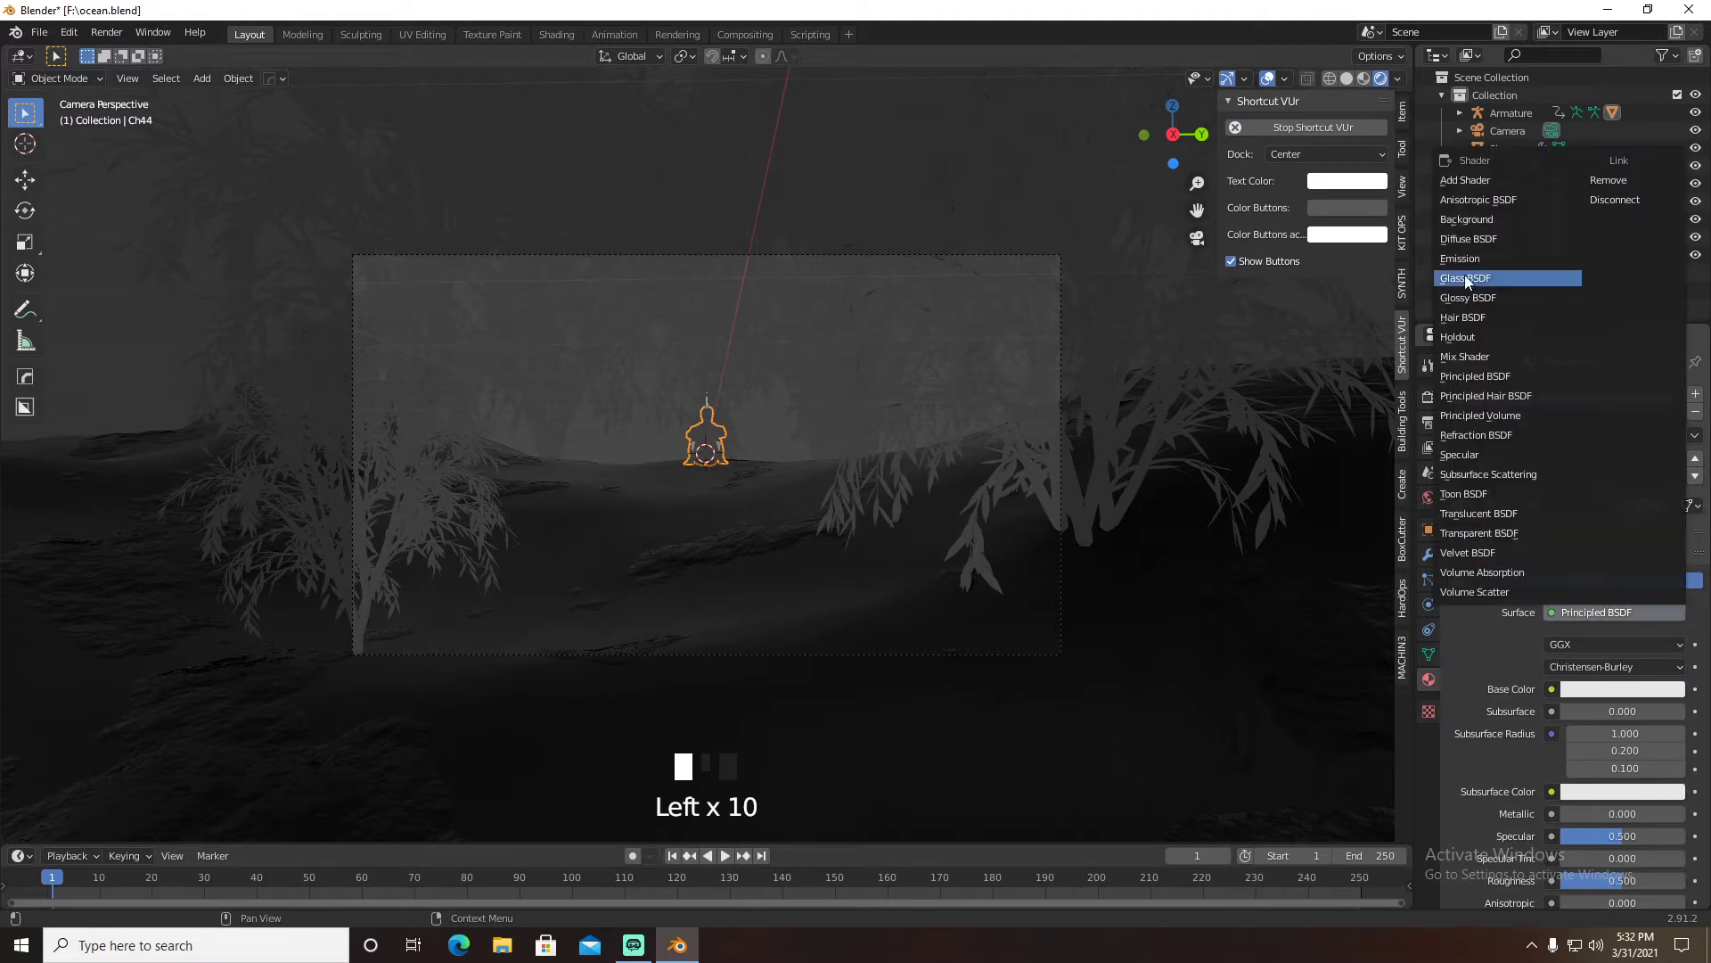
{"action": "left_click", "coordinate": [1466, 259]}
{"action": "left_click", "coordinate": [1504, 416]}
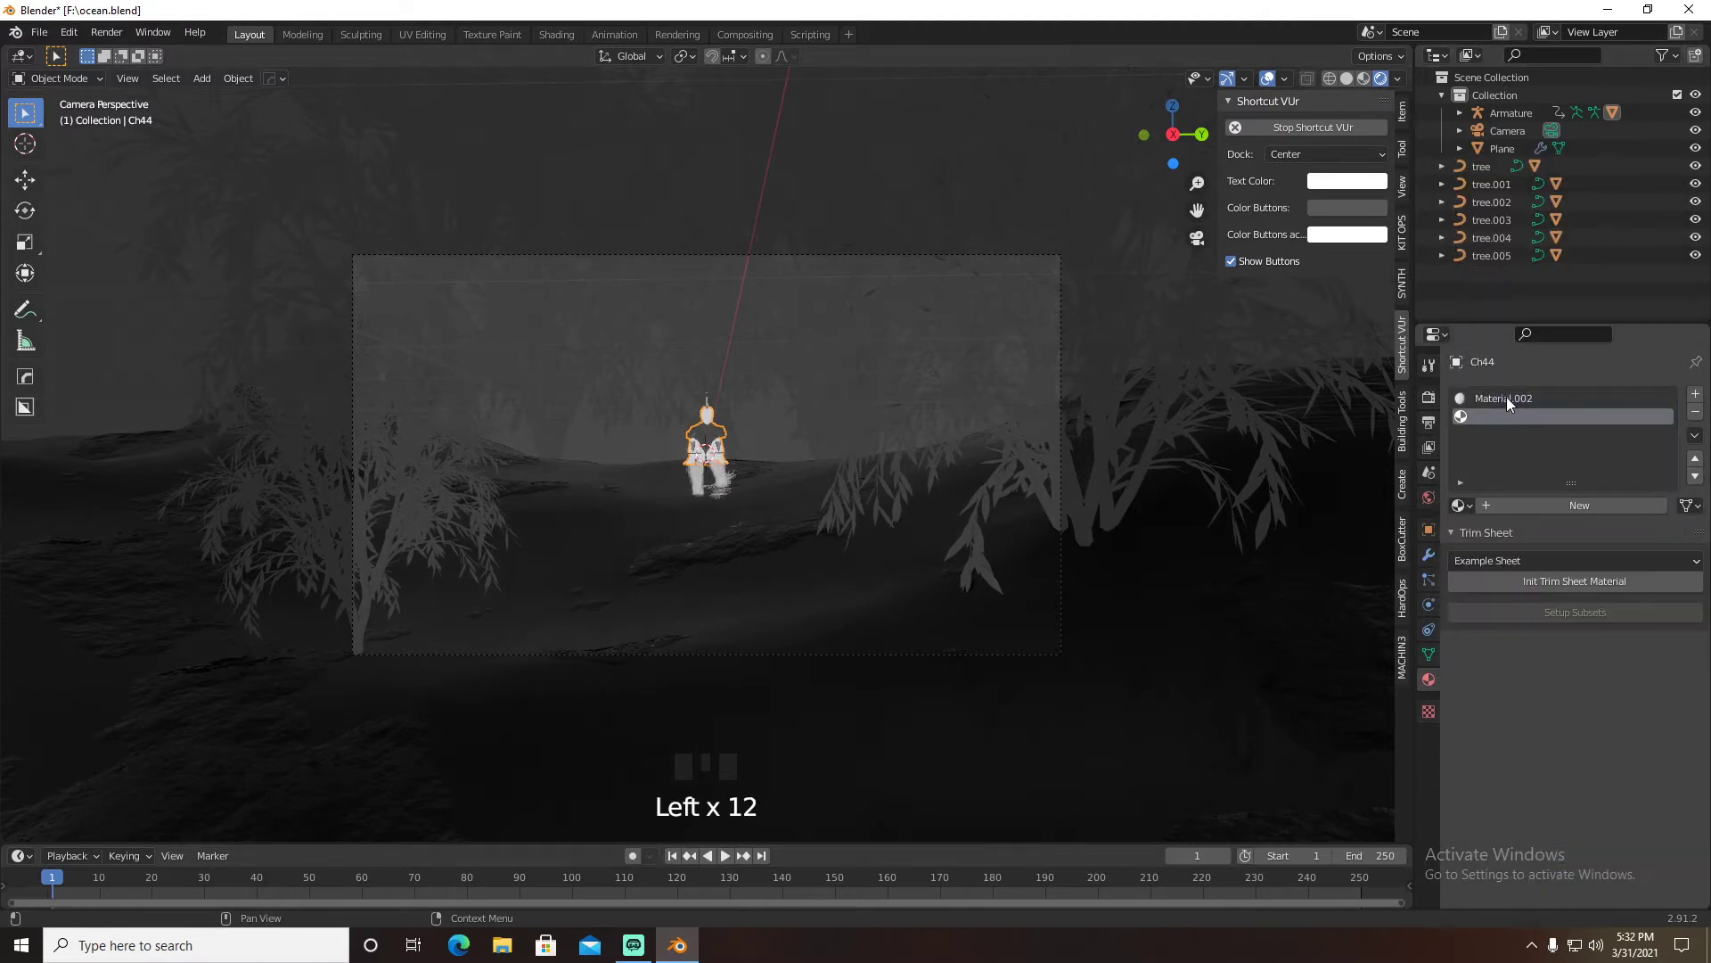
{"action": "left_click", "coordinate": [1507, 399]}
Set the figure's emission colour to orange and its strength to 50
{"action": "left_click", "coordinate": [1609, 648]}
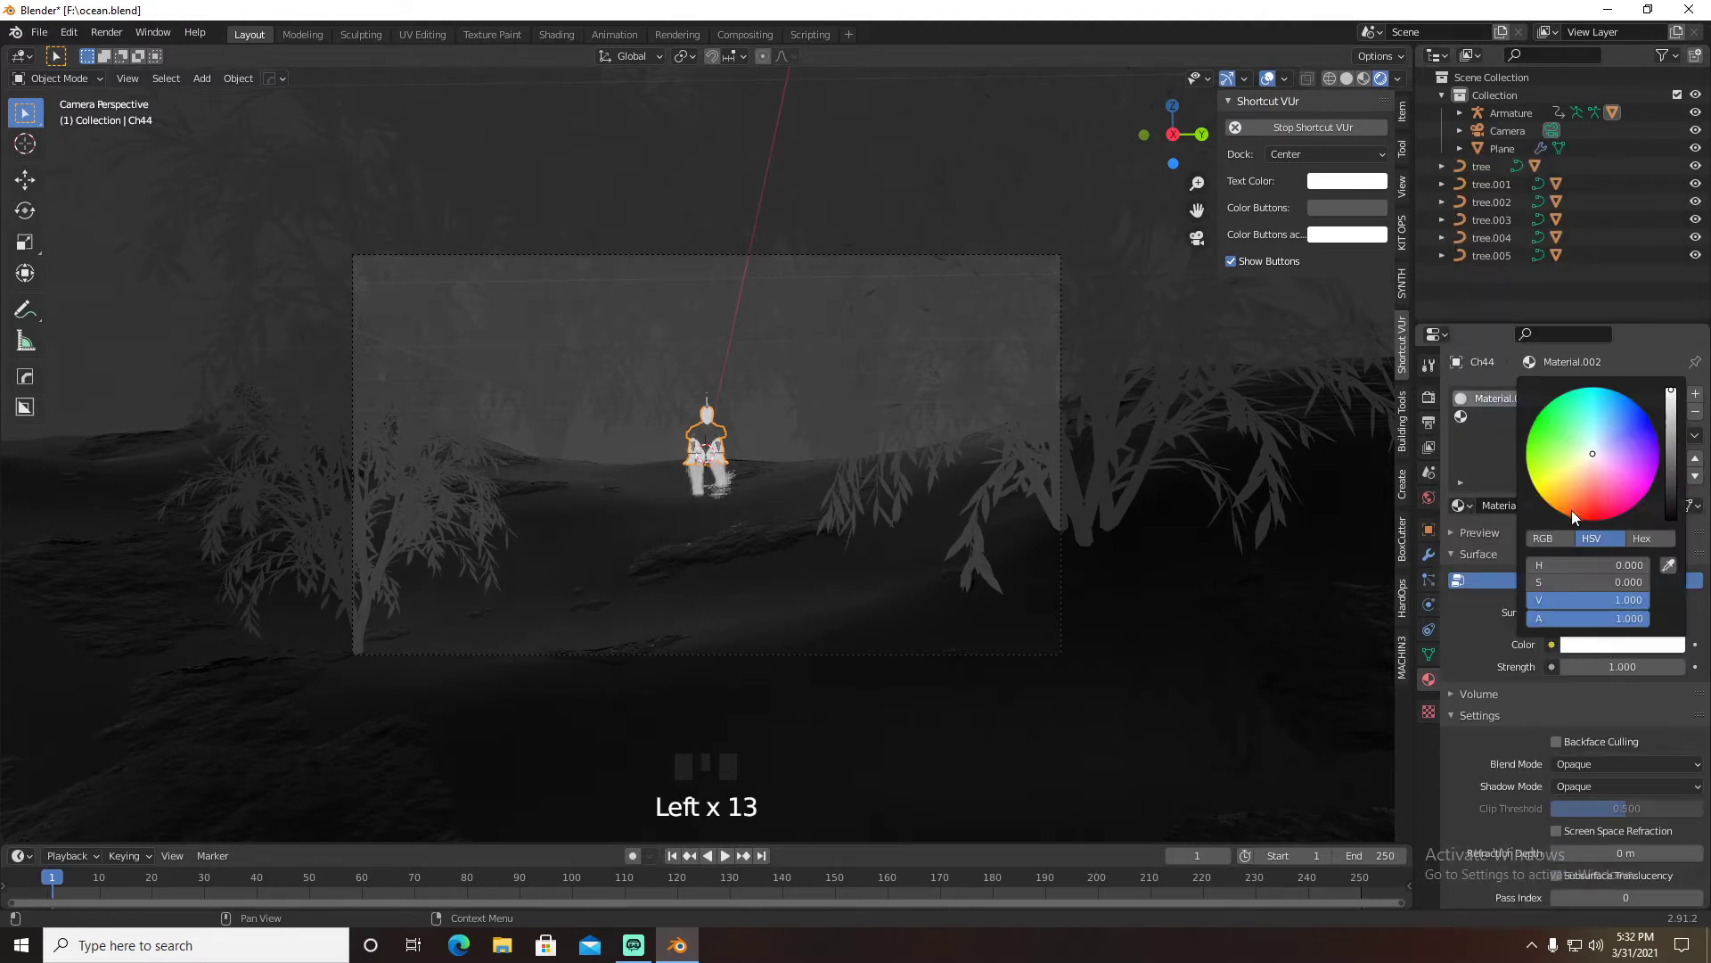
{"action": "left_click", "coordinate": [1571, 510]}
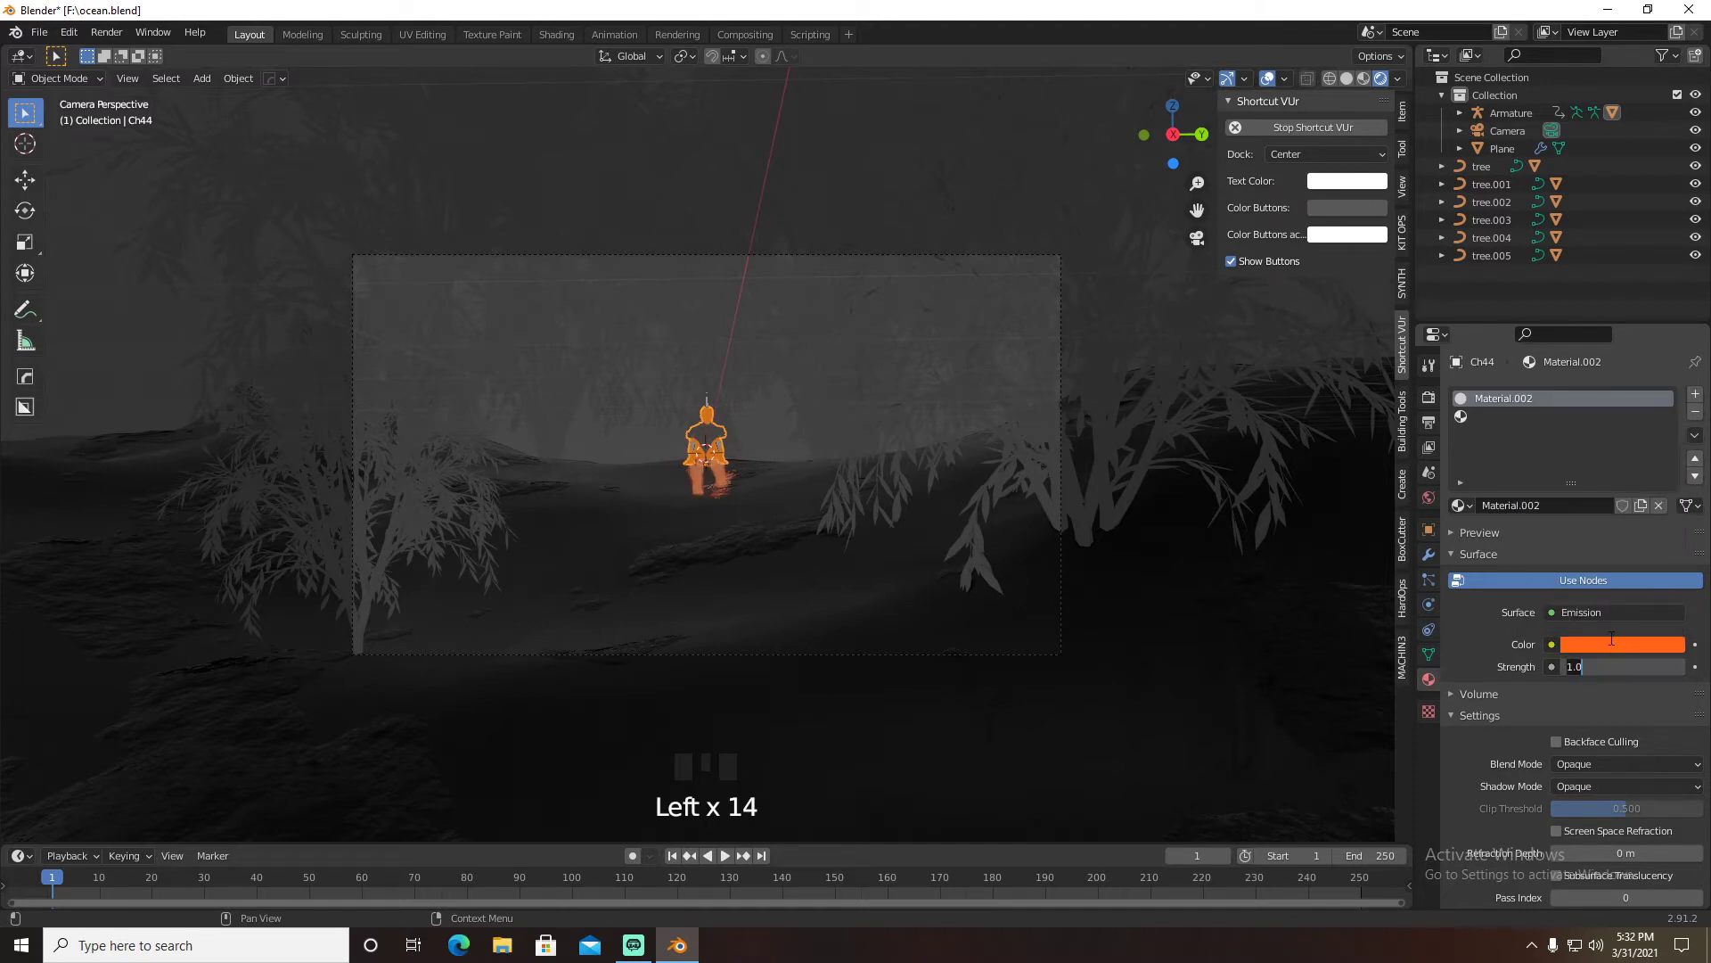
{"action": "left_click", "coordinate": [1610, 667]}
{"action": "type", "text": "50"}
{"action": "key", "text": "Return"}
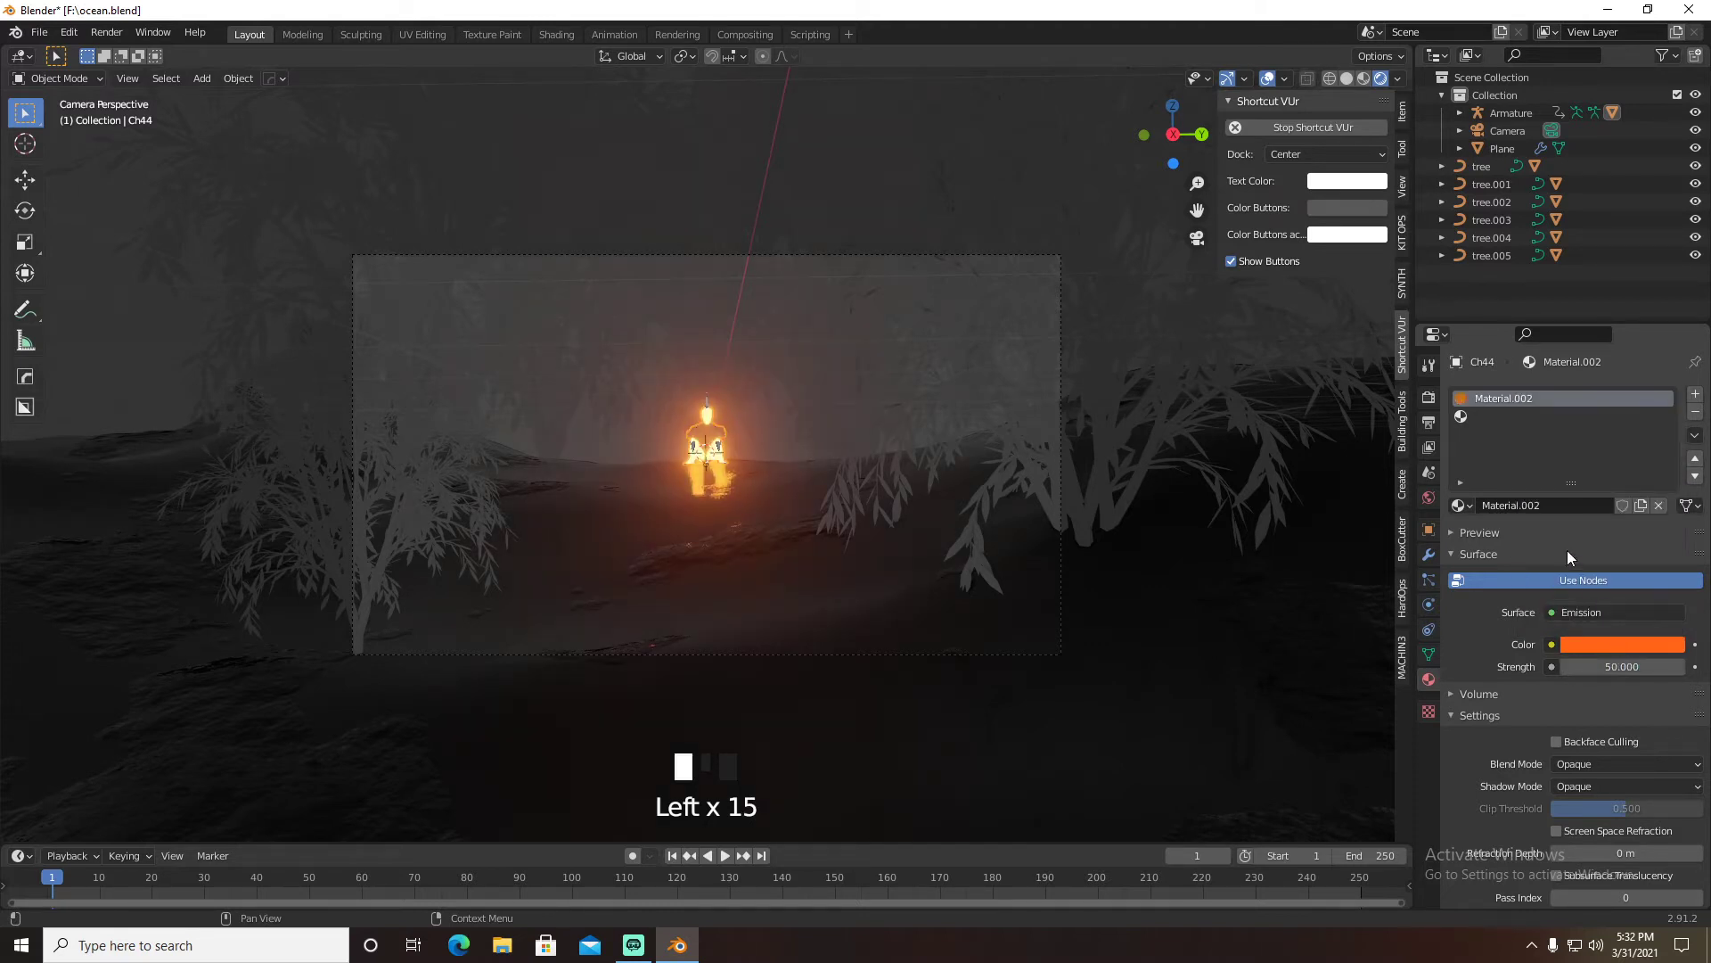
Assign Material.002 to the figure's second material slot and save the file
{"action": "left_click", "coordinate": [1484, 418]}
{"action": "left_click_drag", "start_coordinate": [1460, 504], "coordinate": [1490, 597]}
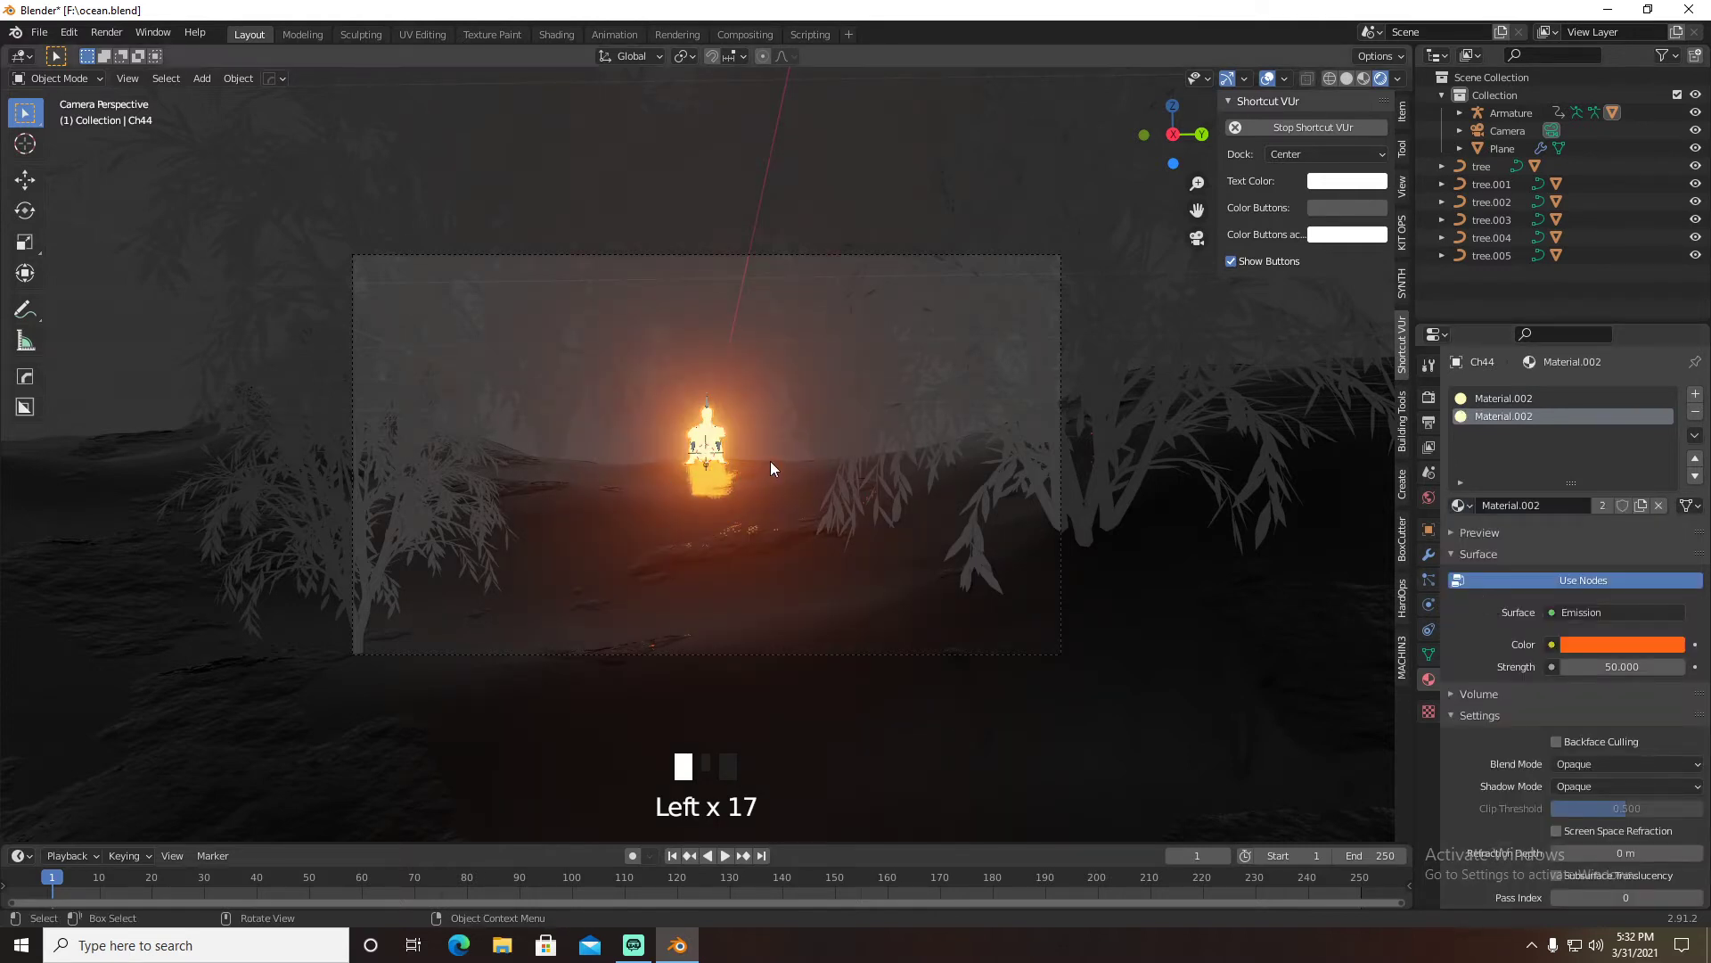
{"action": "key", "text": "ctrl+s"}
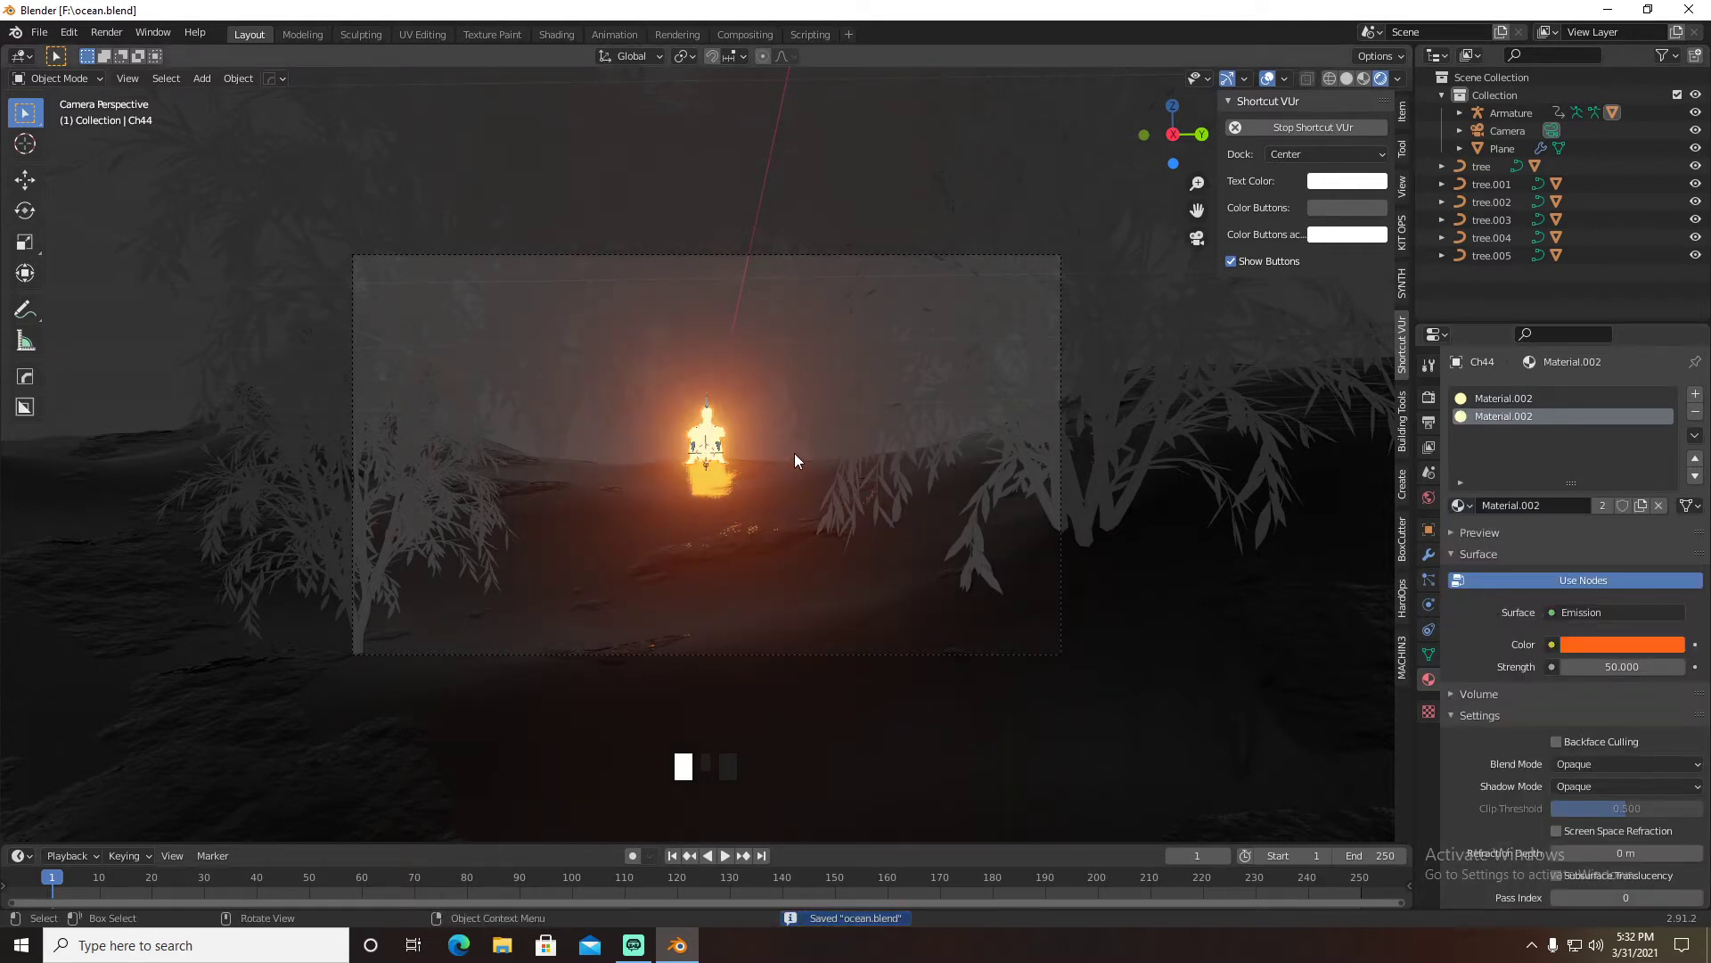
Add a mesh circle around the figure, rotate it 90° about the Y axis and scale it up by about 2.082
{"action": "key", "text": "shift+a"}
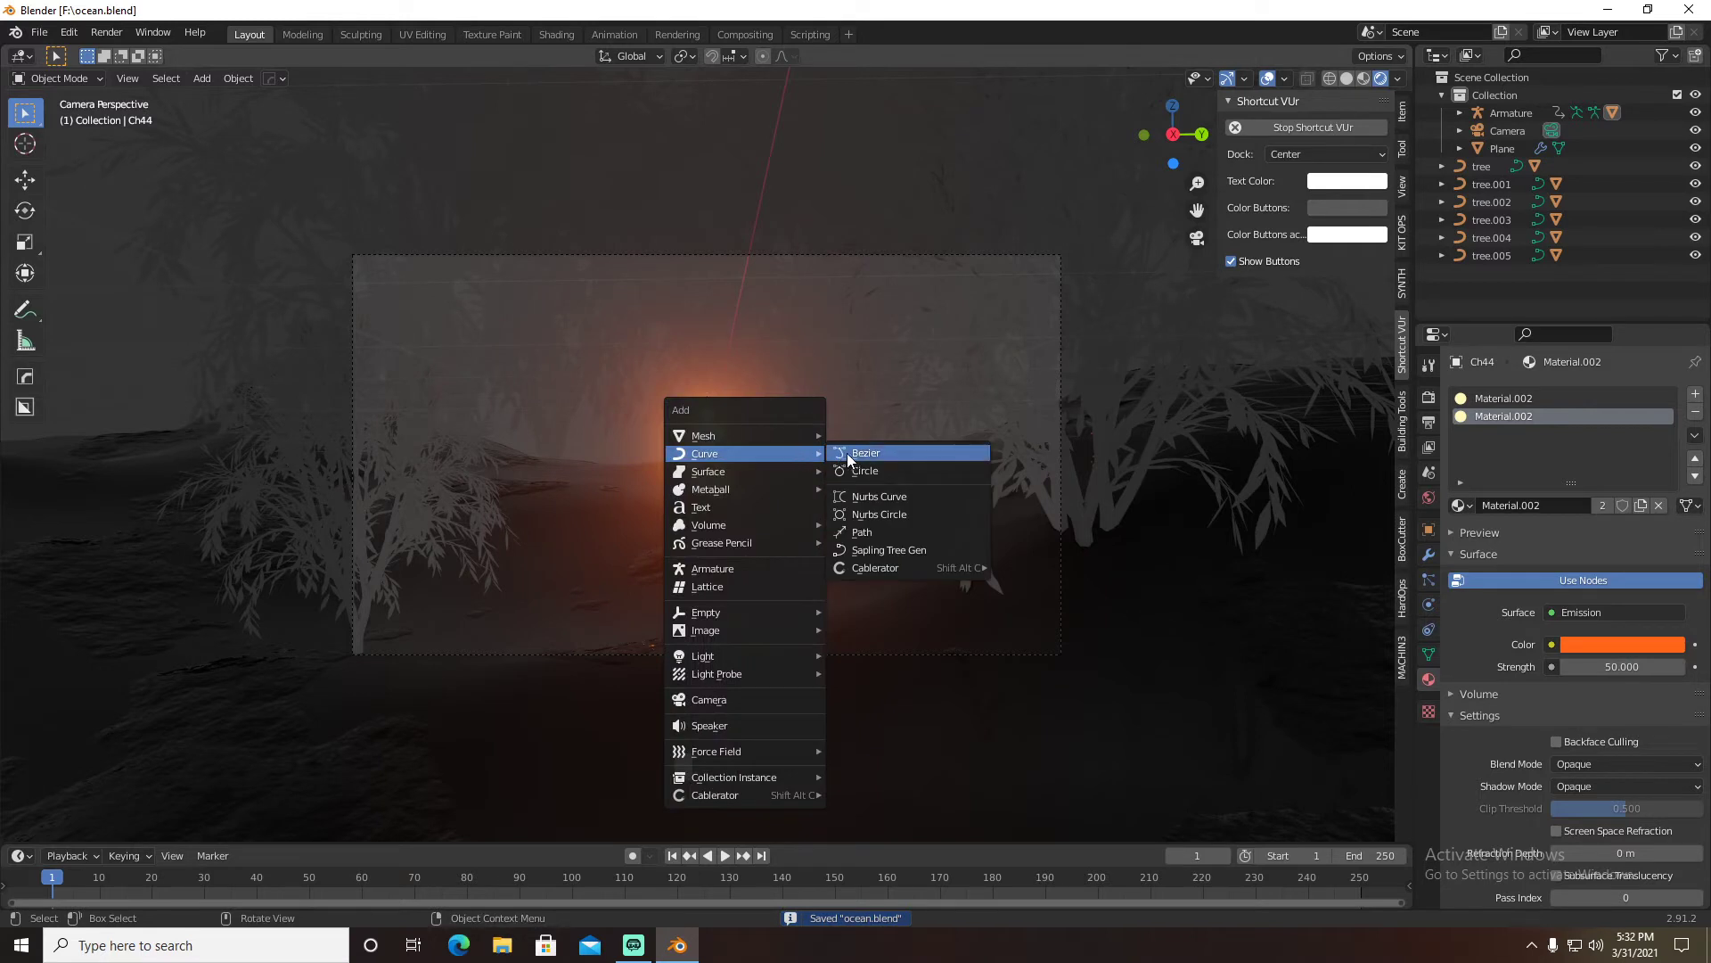
{"action": "mouse_move", "coordinate": [724, 434]}
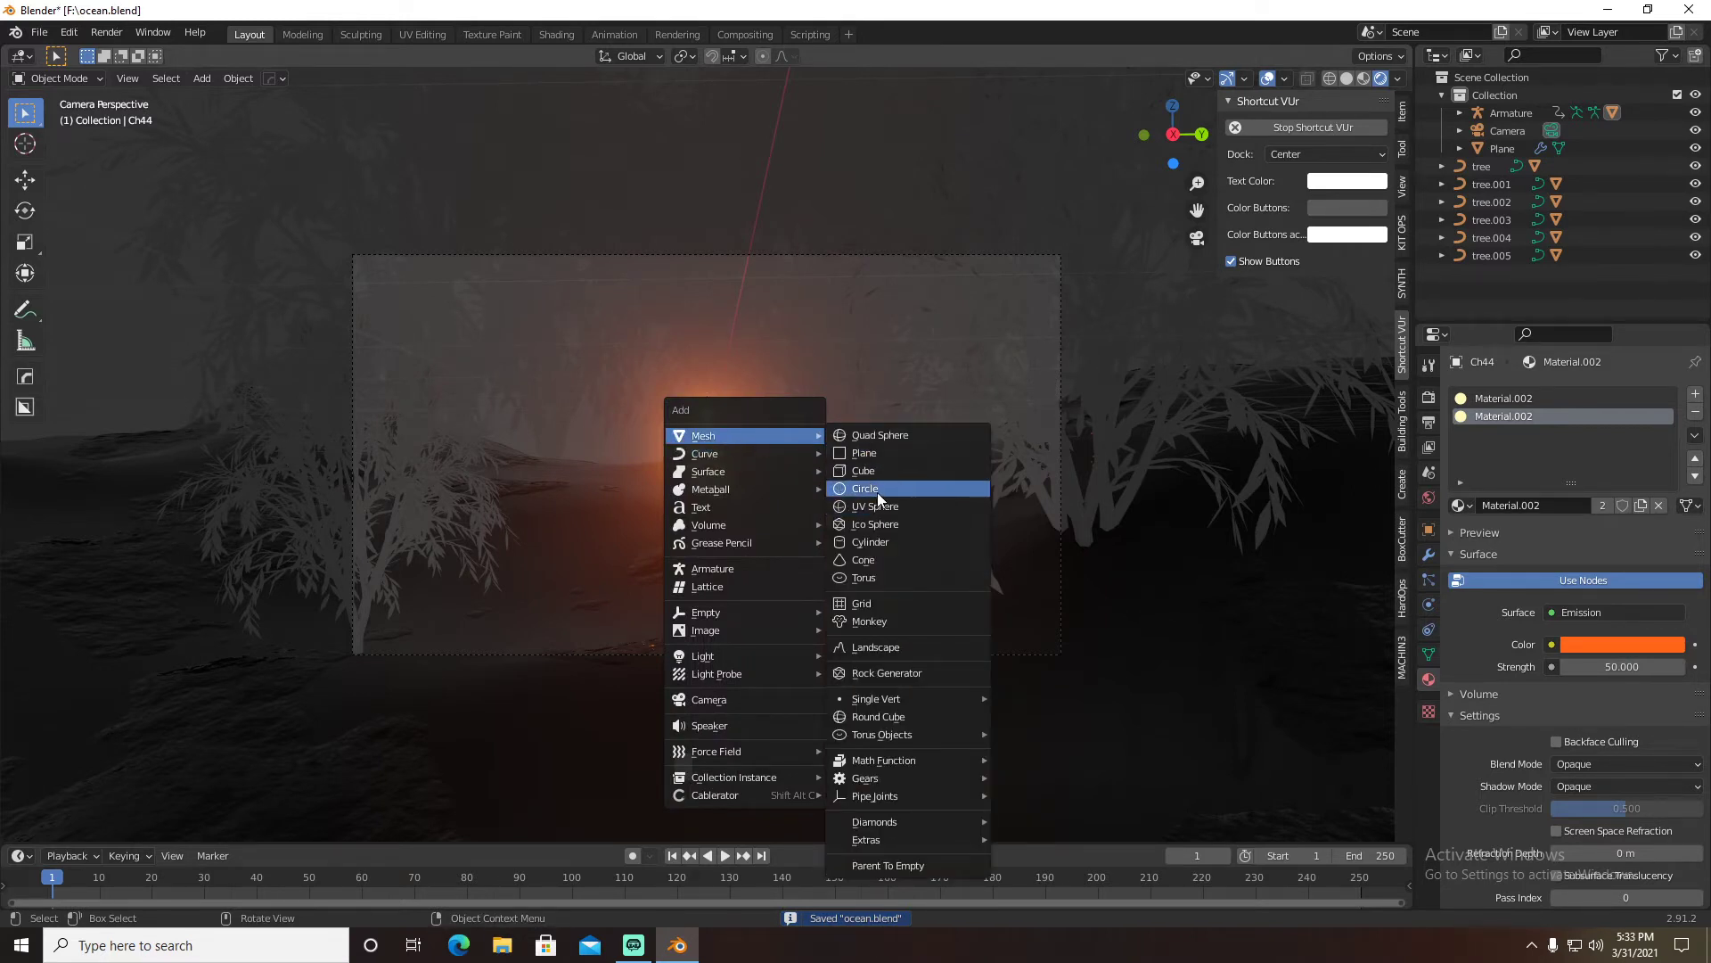
{"action": "left_click", "coordinate": [877, 492]}
{"action": "type", "text": "rx9"}
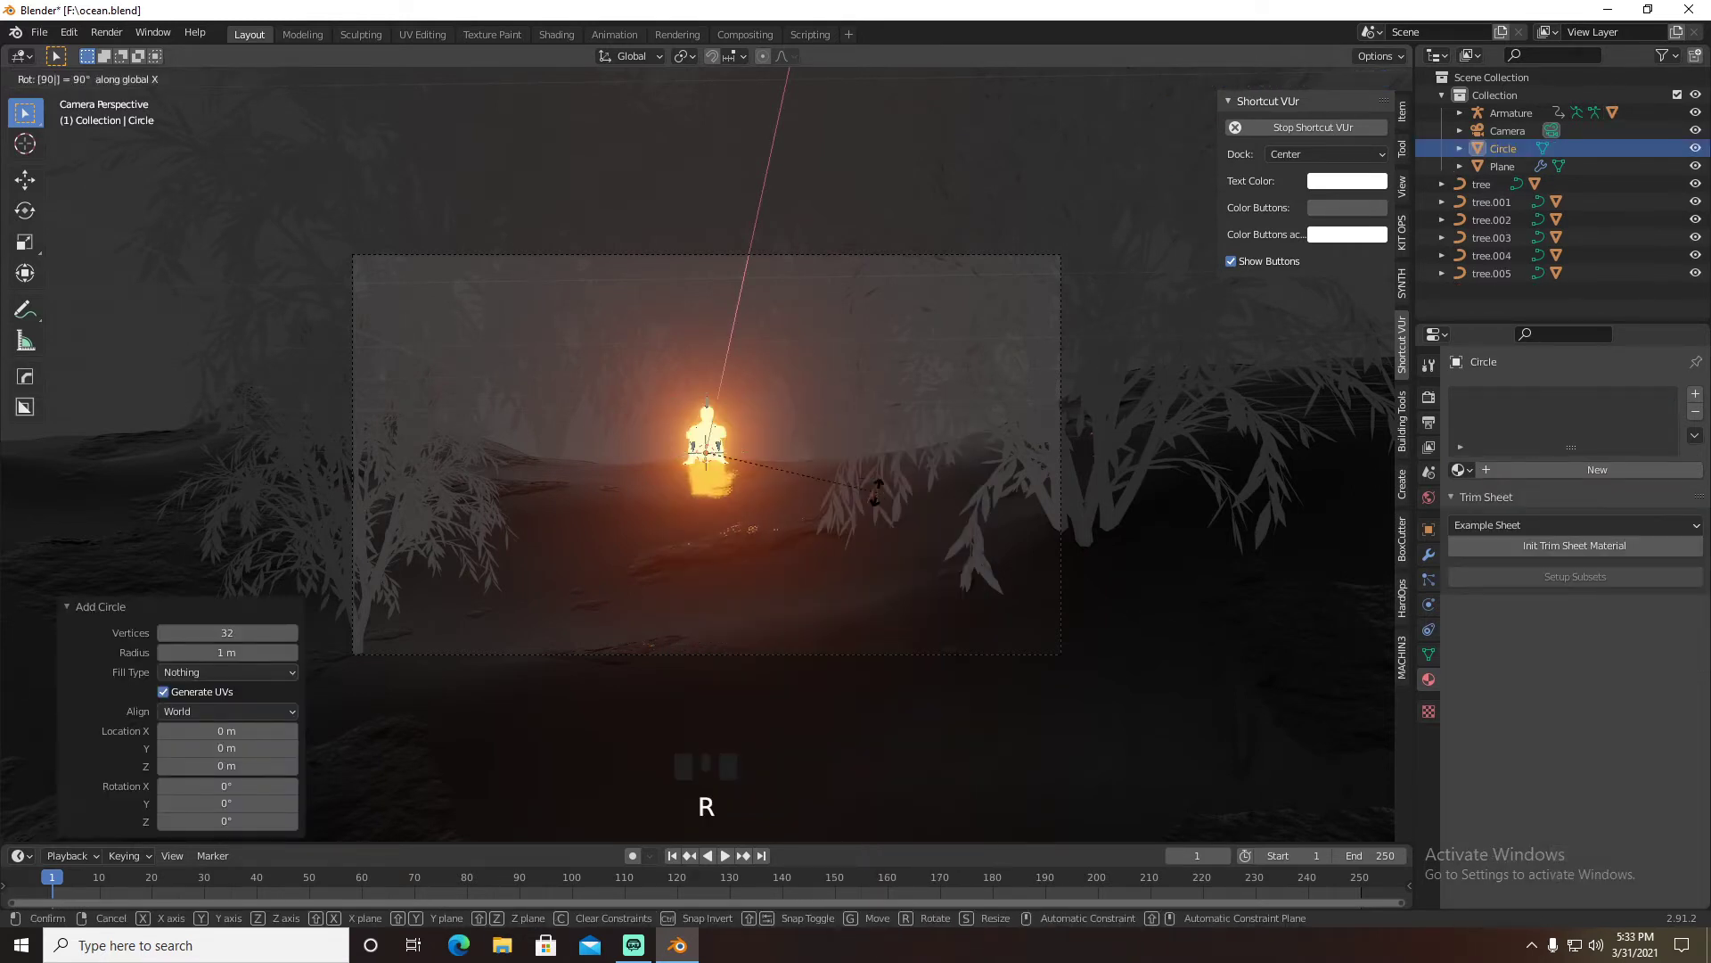
{"action": "key", "text": "Return"}
{"action": "key", "text": "s"}
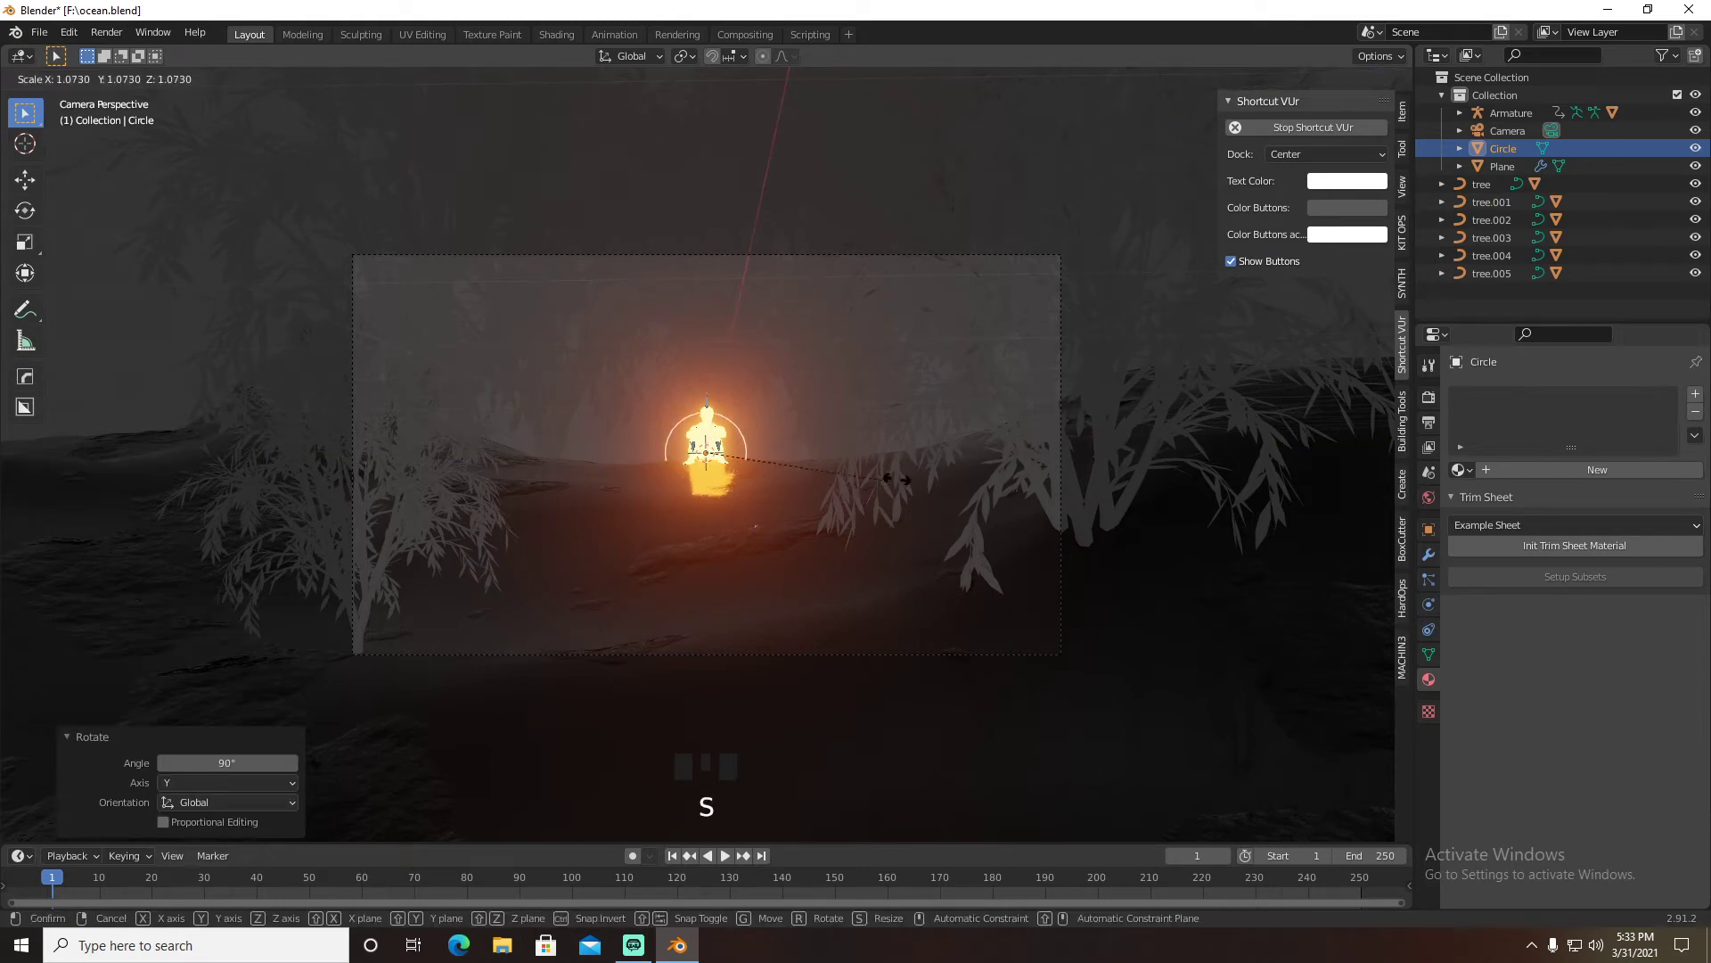
{"action": "left_click", "coordinate": [1069, 405]}
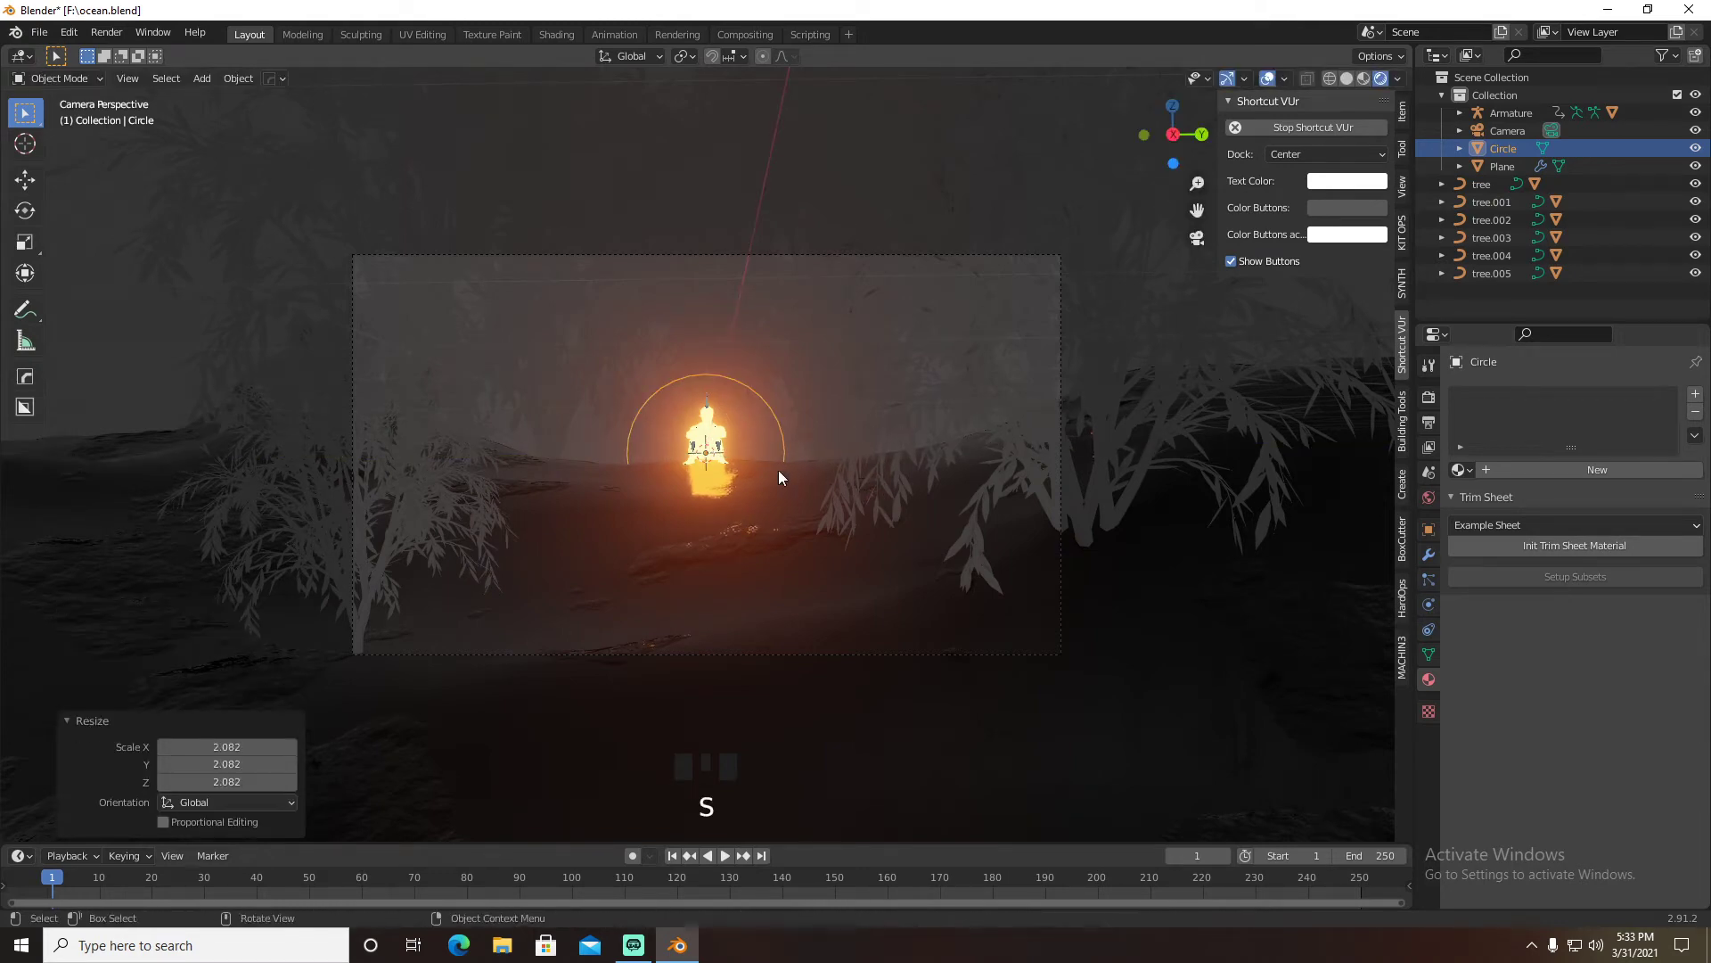
Extrude the circle about -0.21 m along X into a thin ring and return to the camera view in Object Mode
{"action": "middle_click_drag", "start_coordinate": [778, 478], "coordinate": [885, 480]}
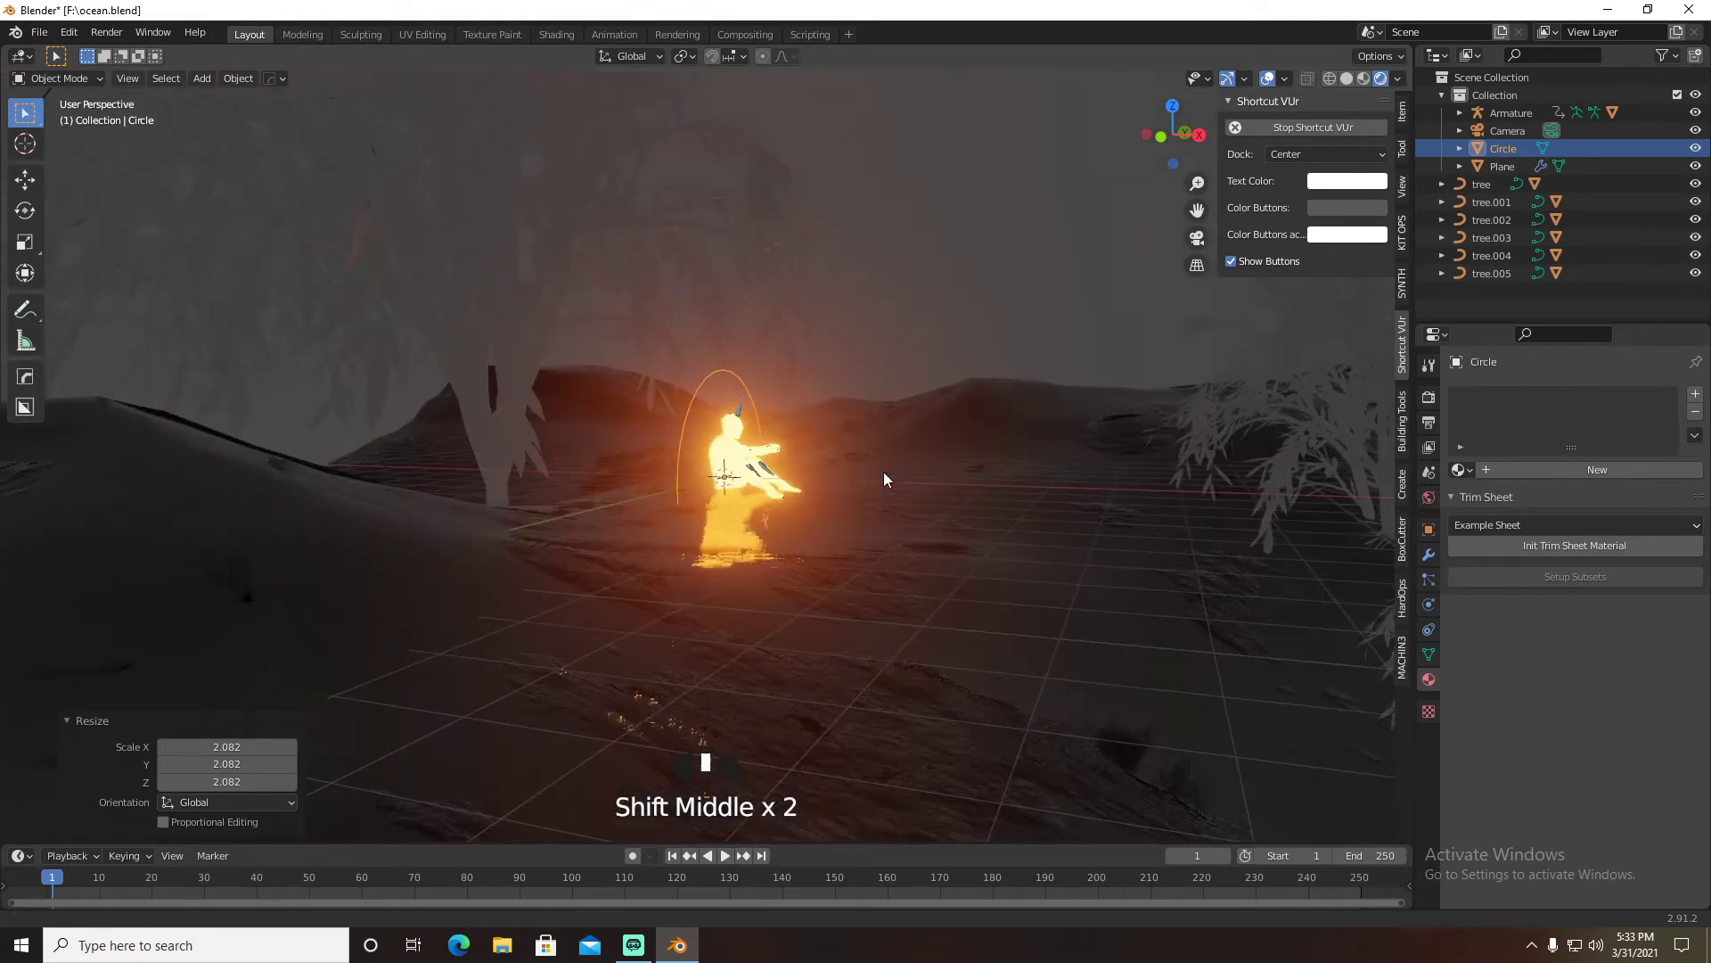
{"action": "key", "text": "Tab"}
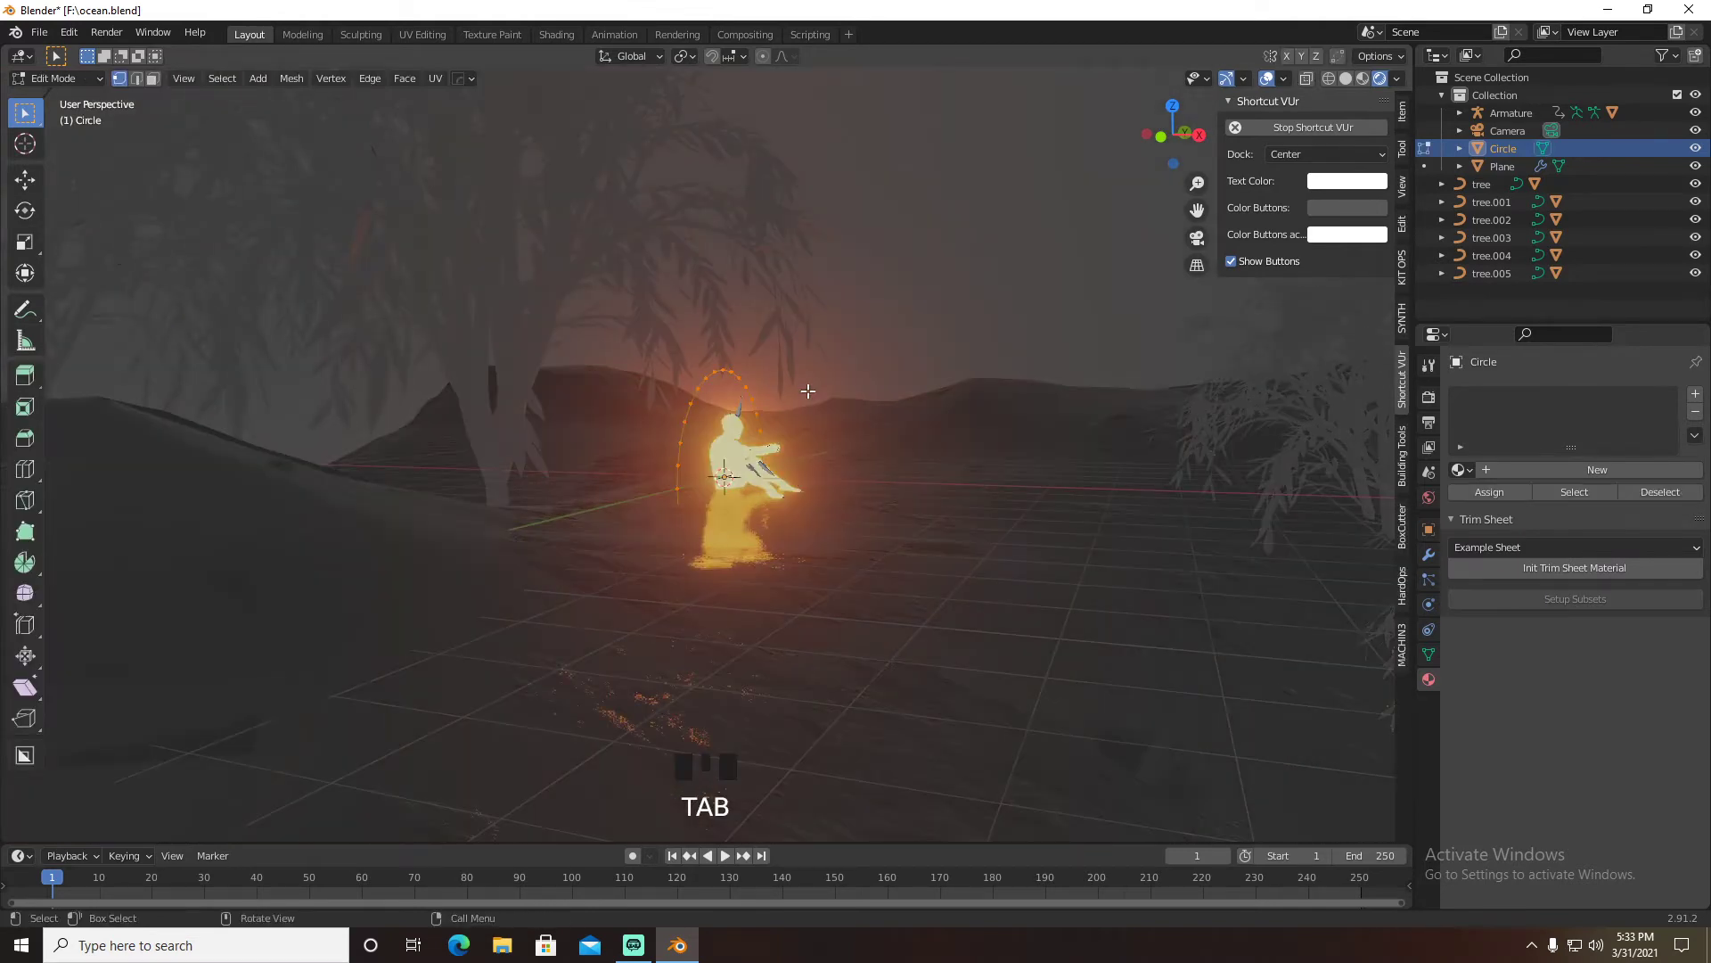
{"action": "key", "text": "e"}
{"action": "key", "text": "z"}
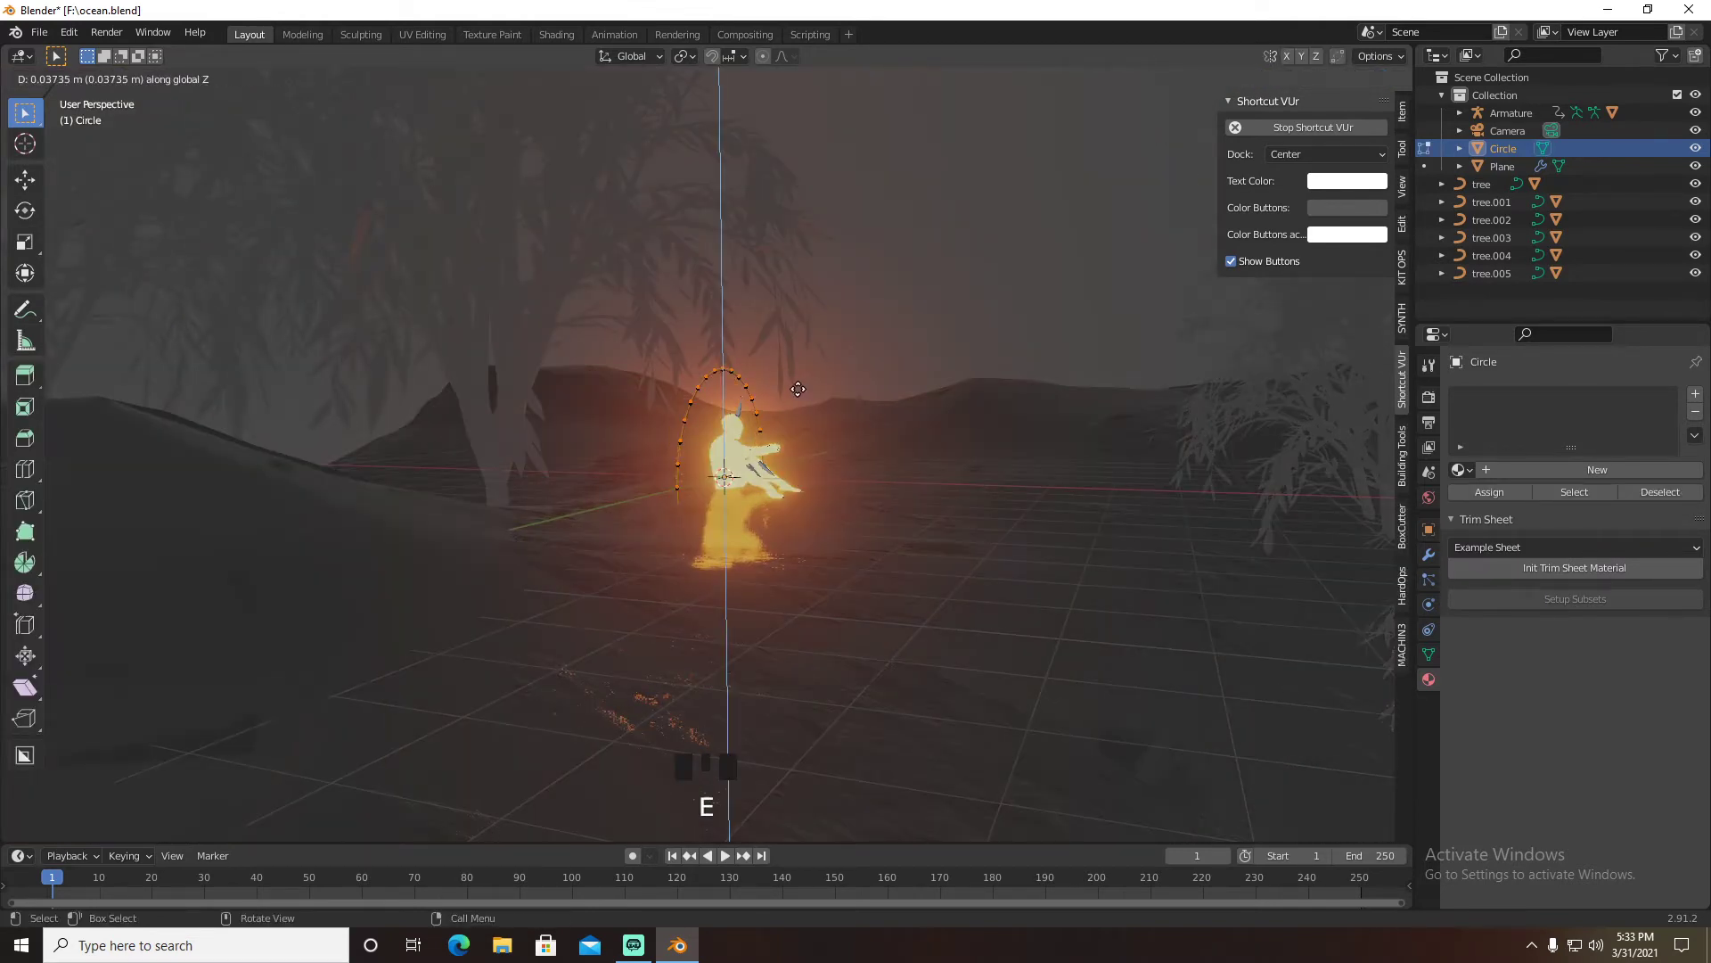
{"action": "key", "text": "x"}
{"action": "left_click", "coordinate": [798, 390]}
{"action": "key", "text": "Tab"}
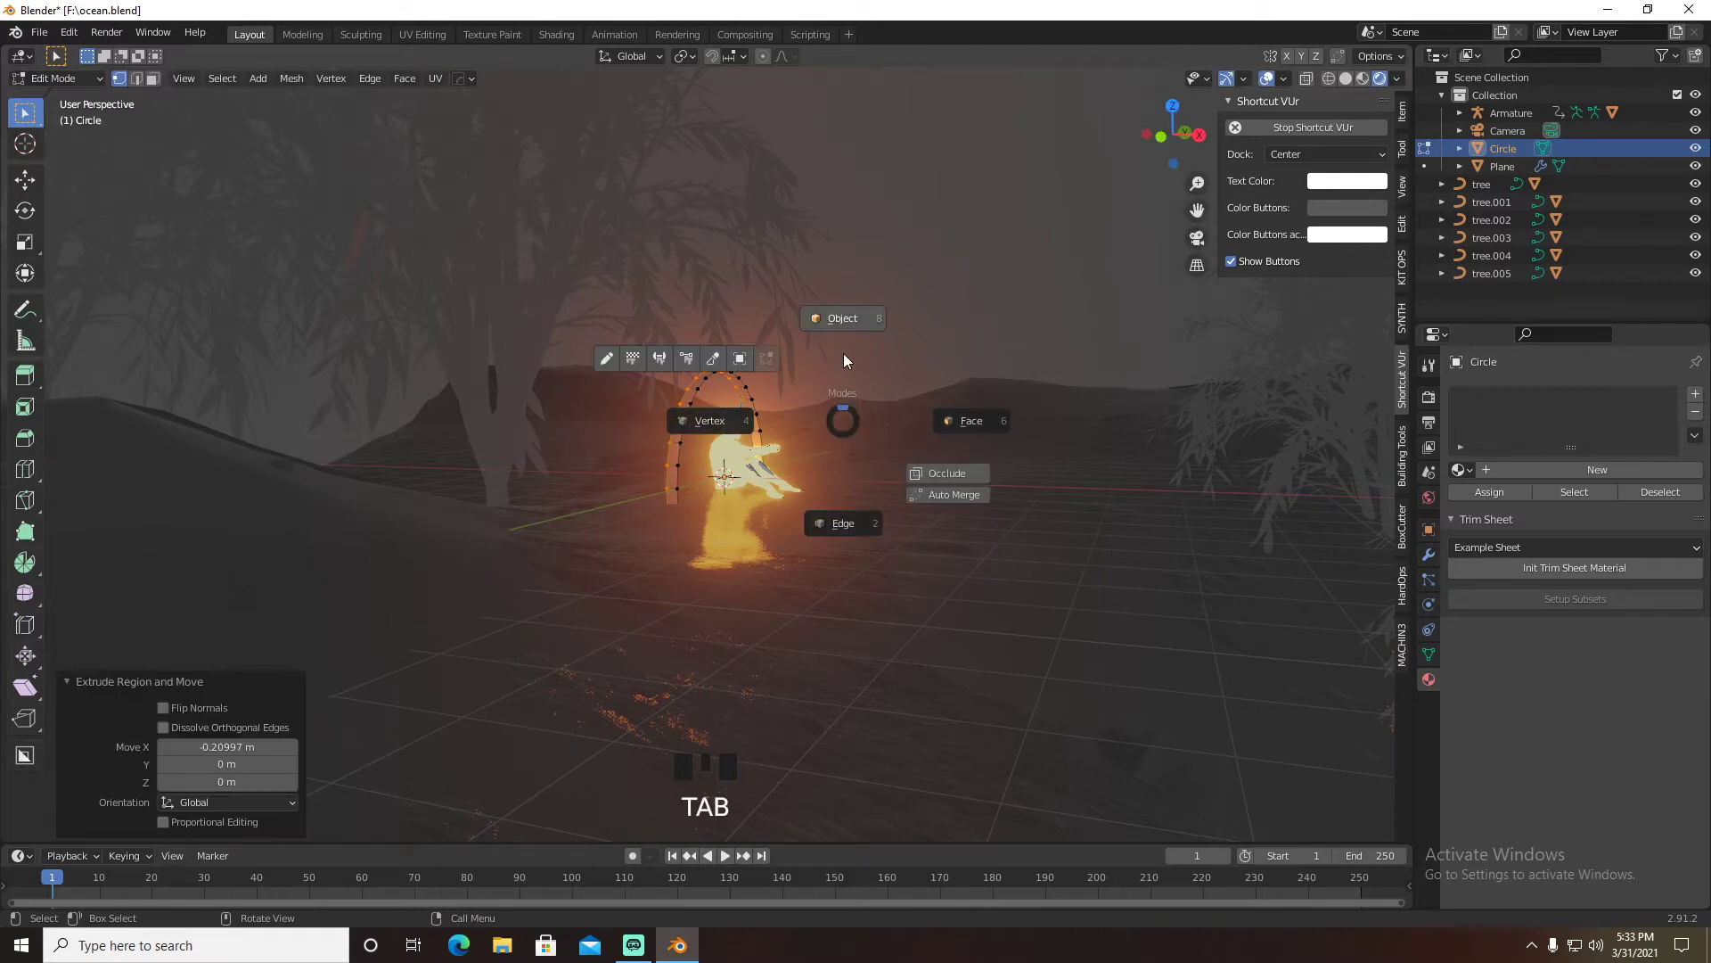
{"action": "key", "text": "KP_0"}
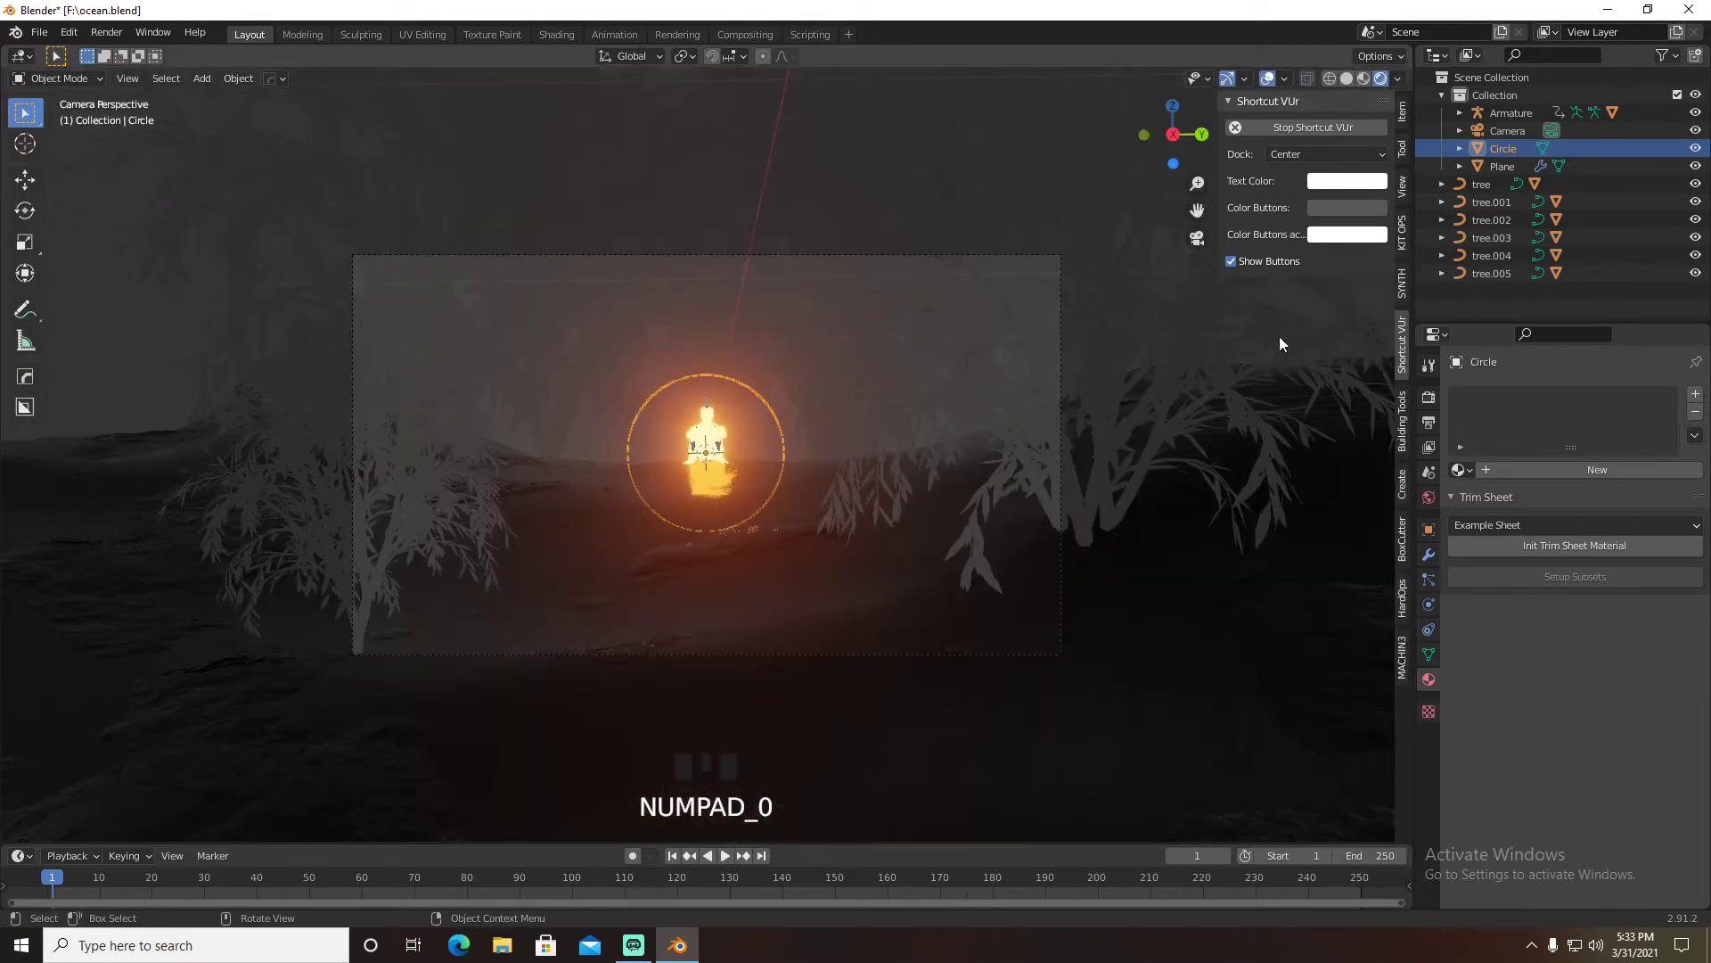
{"action": "left_click", "coordinate": [1463, 469]}
{"action": "left_click", "coordinate": [1485, 565]}
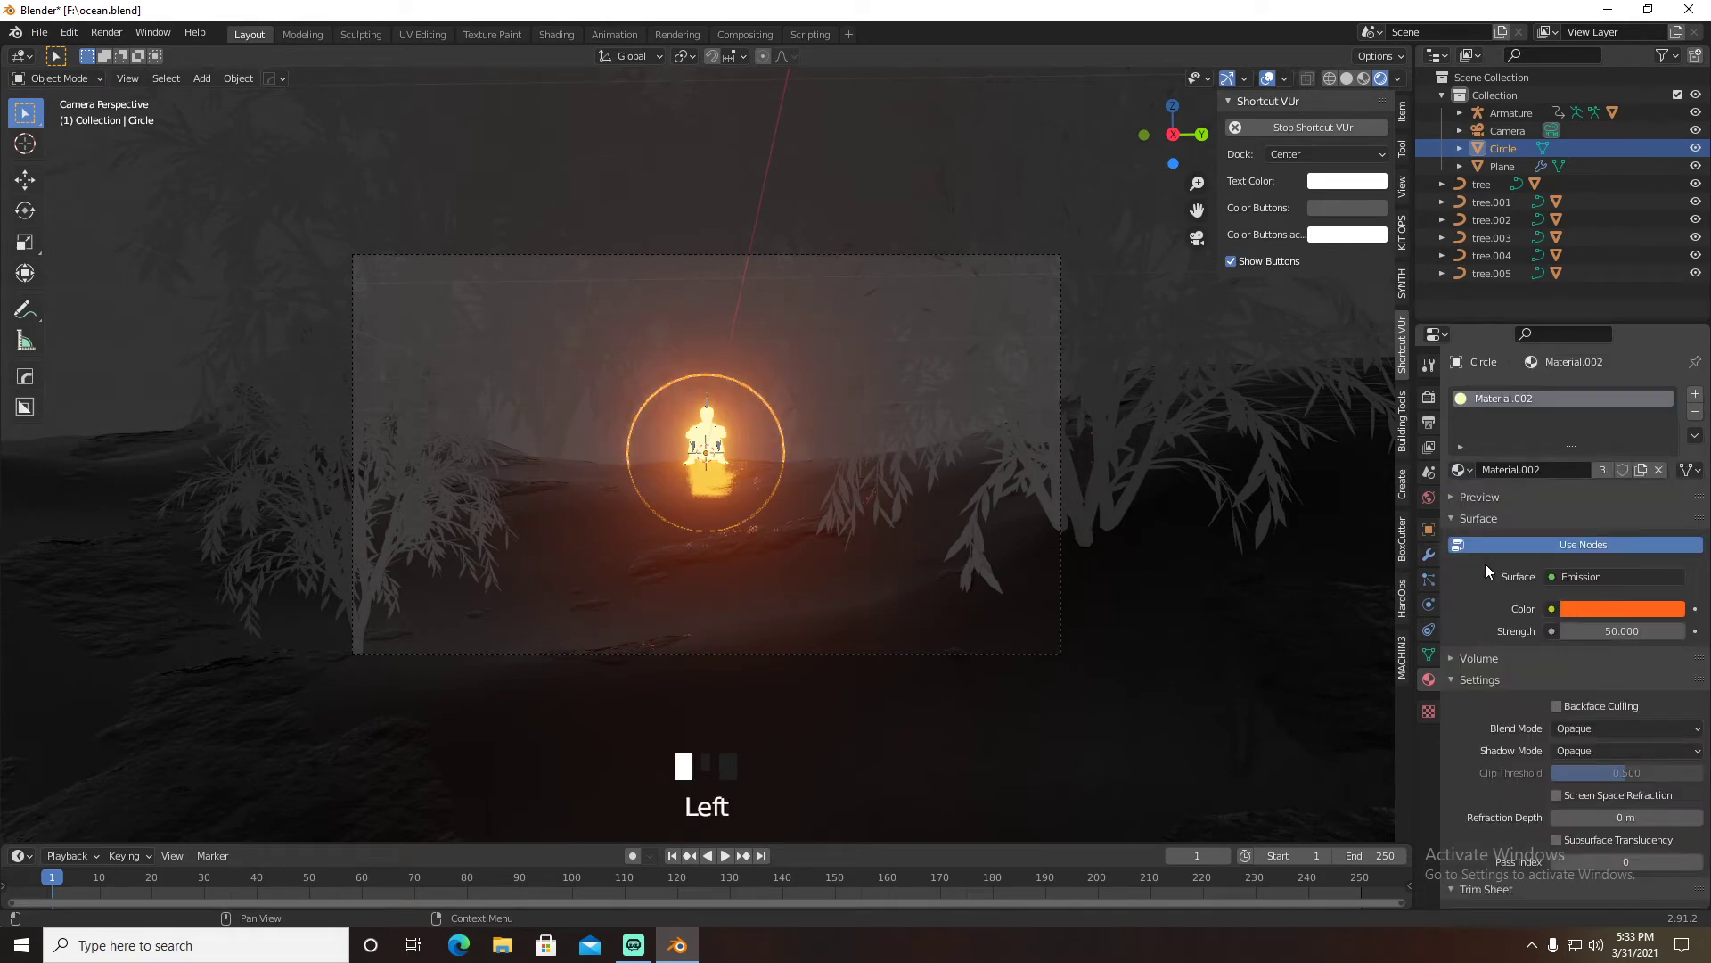
{"action": "left_click", "coordinate": [1658, 469]}
Give the ring a new material with an Emission surface in light blue
{"action": "left_click", "coordinate": [1581, 475]}
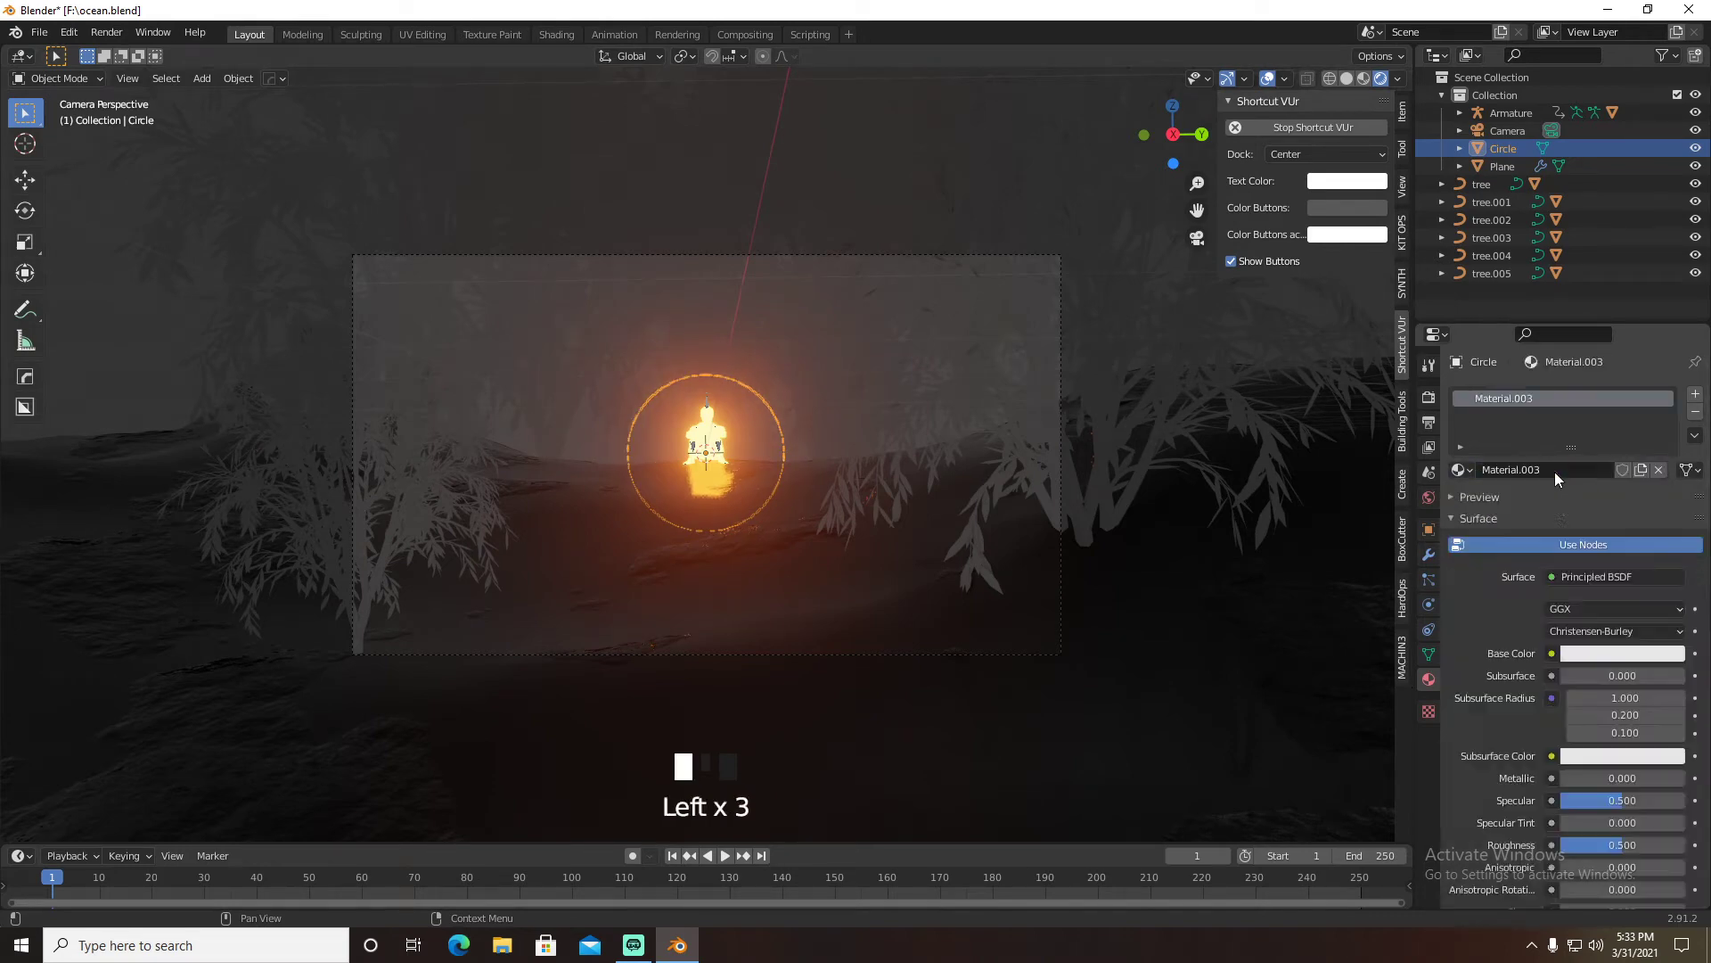
{"action": "left_click_drag", "start_coordinate": [1595, 577], "coordinate": [1481, 218]}
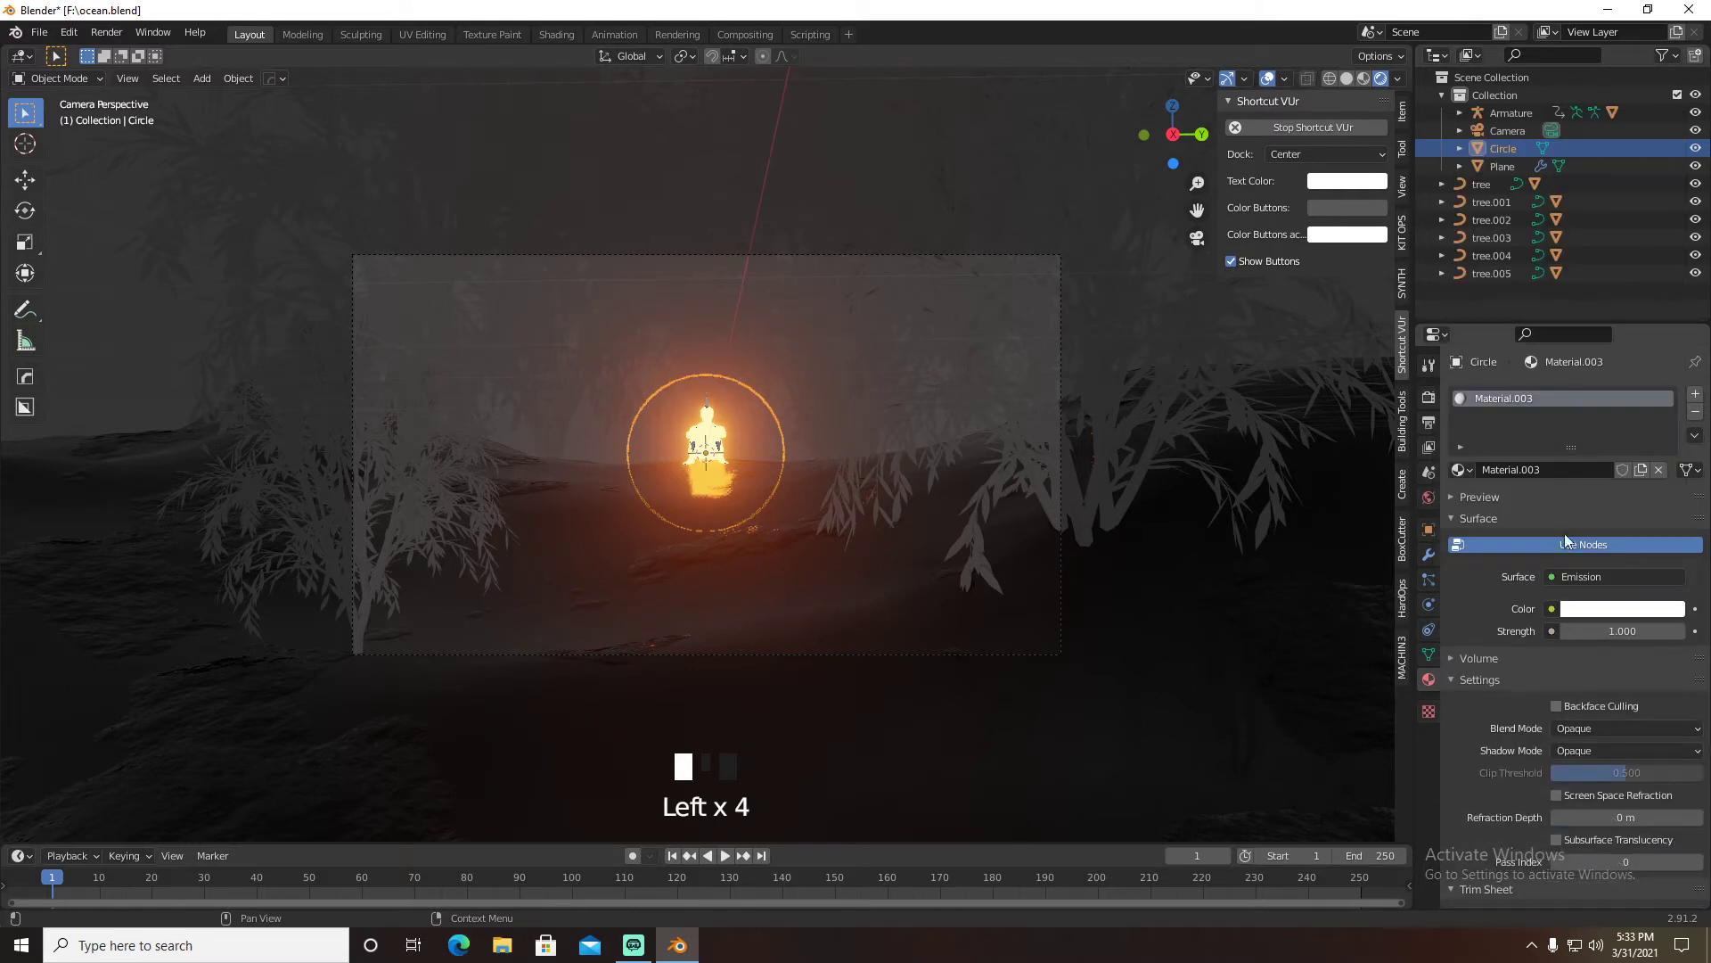
{"action": "left_click", "coordinate": [1595, 610]}
{"action": "left_click", "coordinate": [1614, 371]}
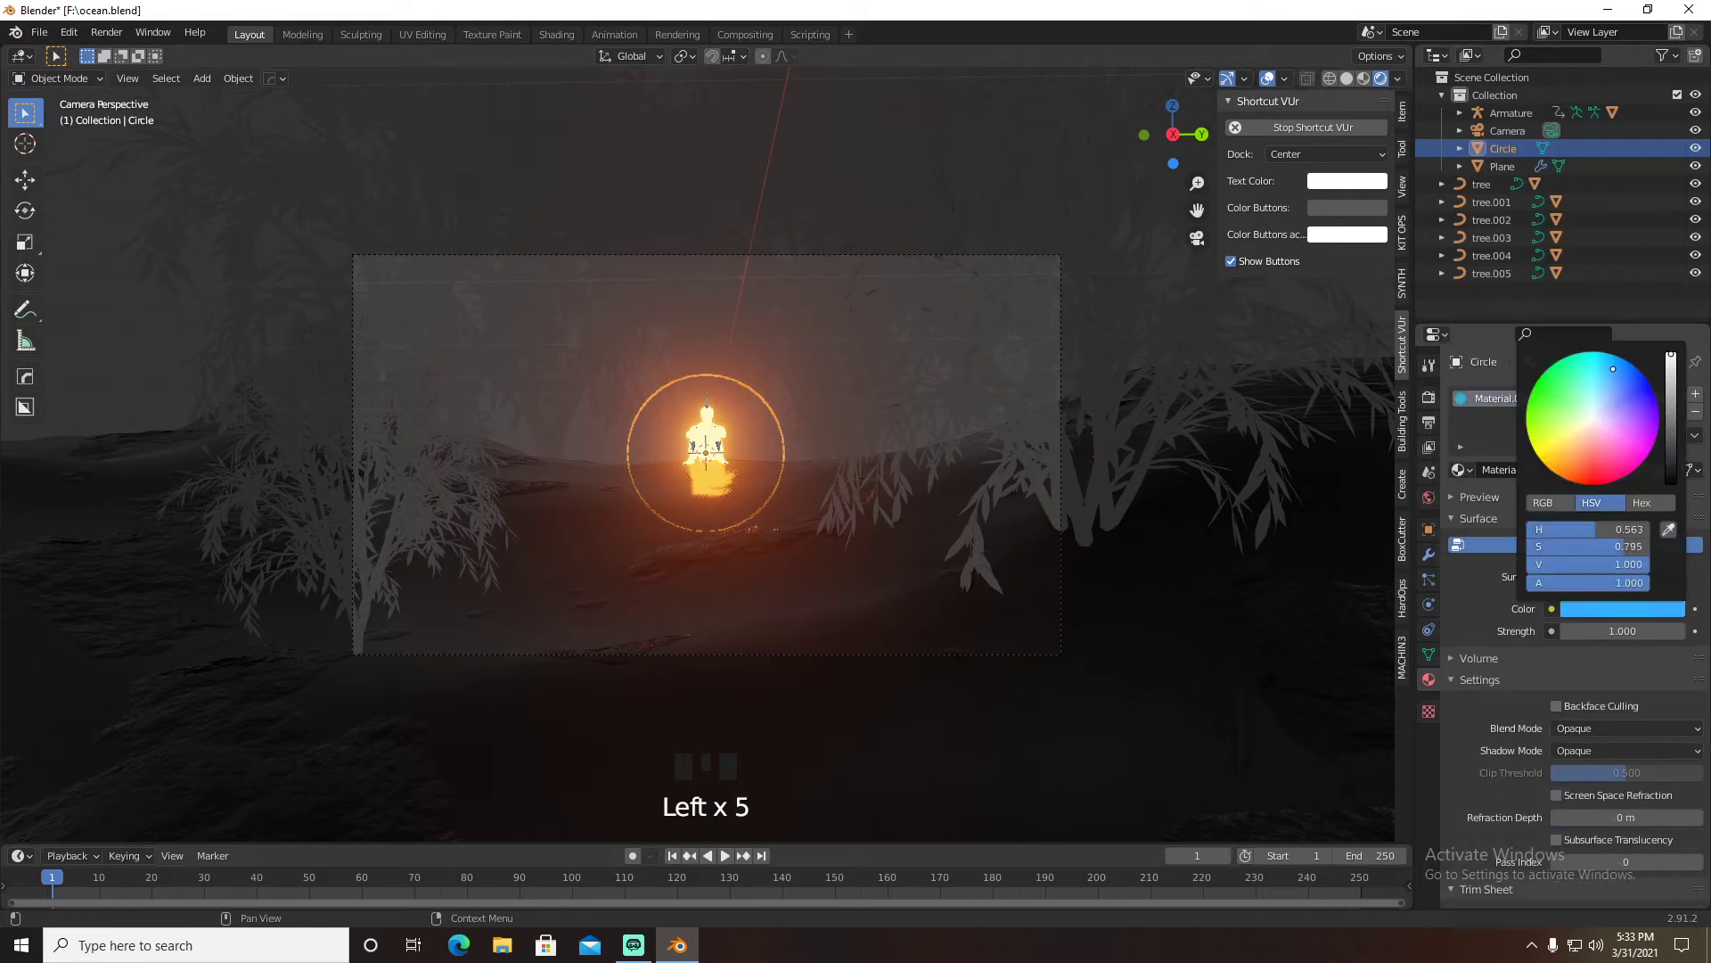
Set the ring's emission strength to 50 and check the glow with the viewport overlays hidden
{"action": "left_click", "coordinate": [1614, 630]}
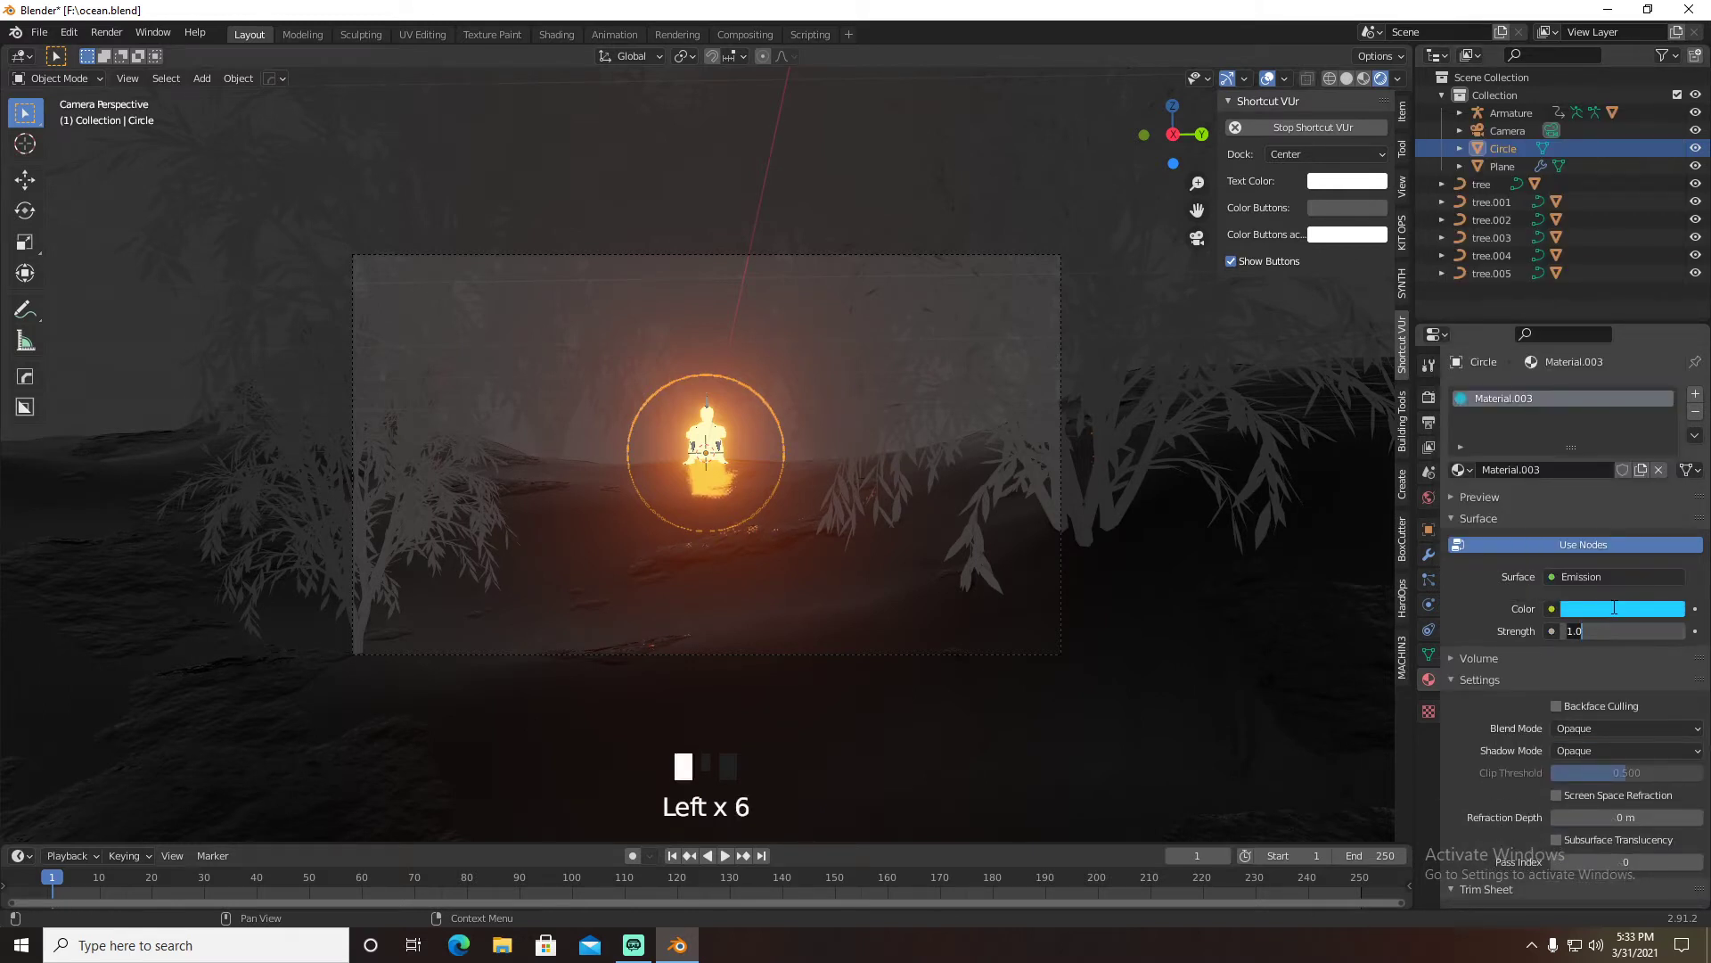
{"action": "type", "text": "50"}
{"action": "key", "text": "Return"}
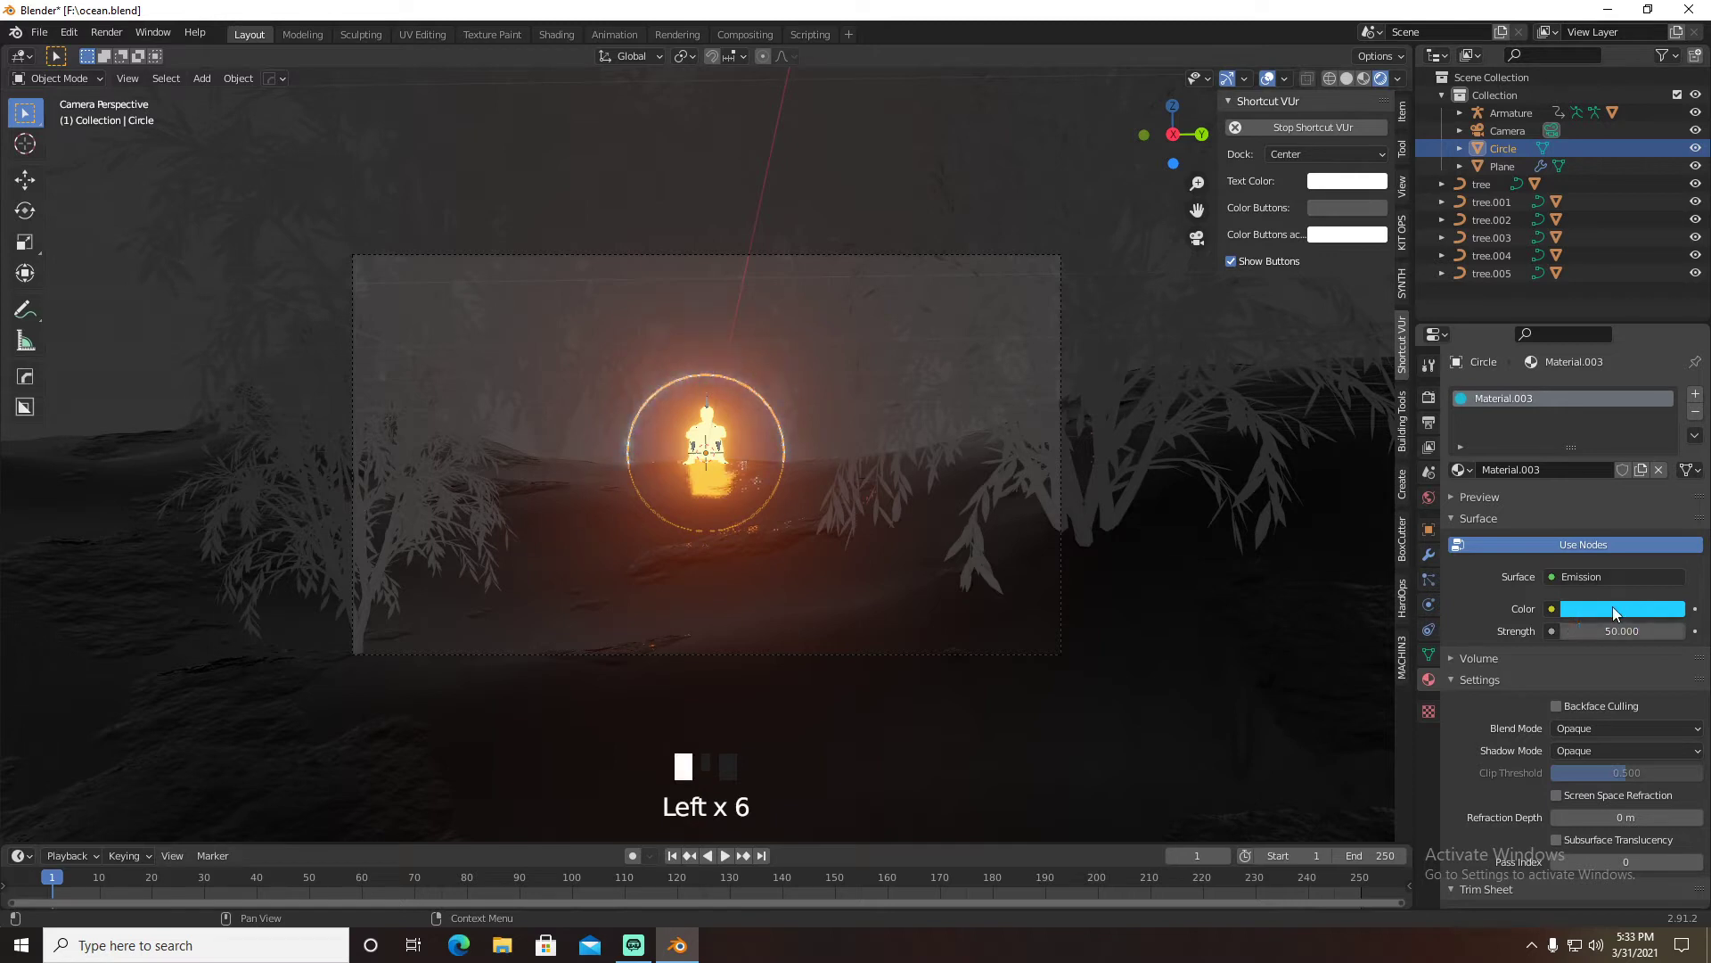
{"action": "left_click", "coordinate": [1269, 79]}
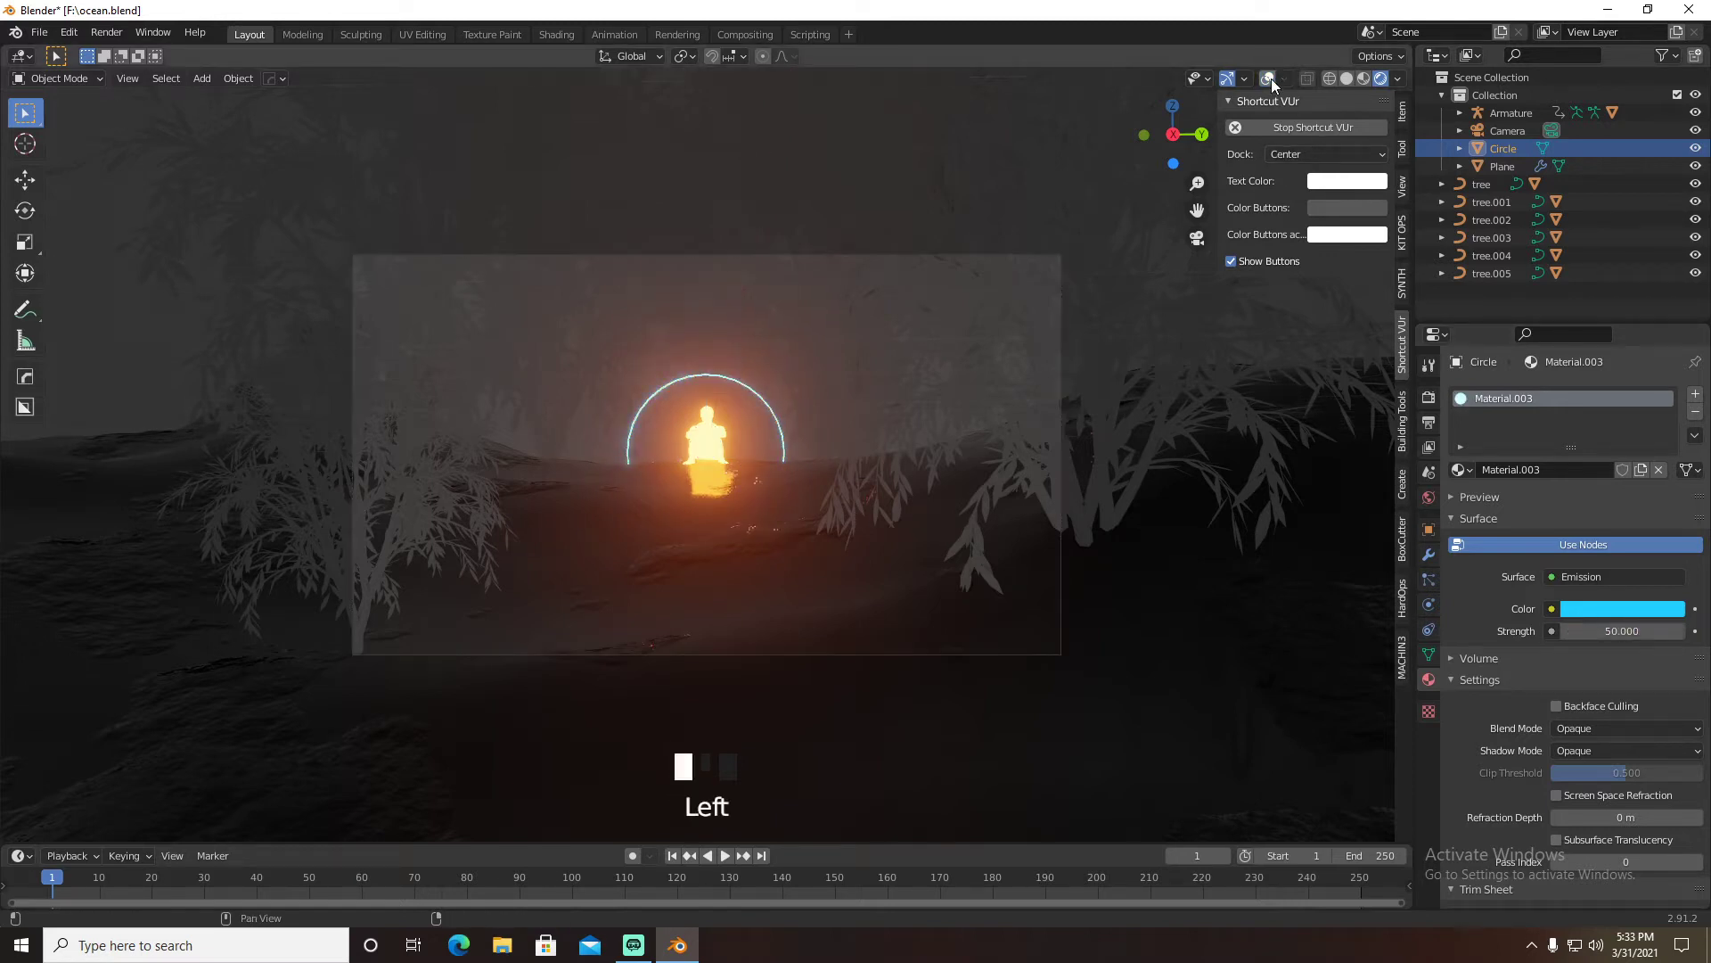
{"action": "left_click", "coordinate": [1271, 78]}
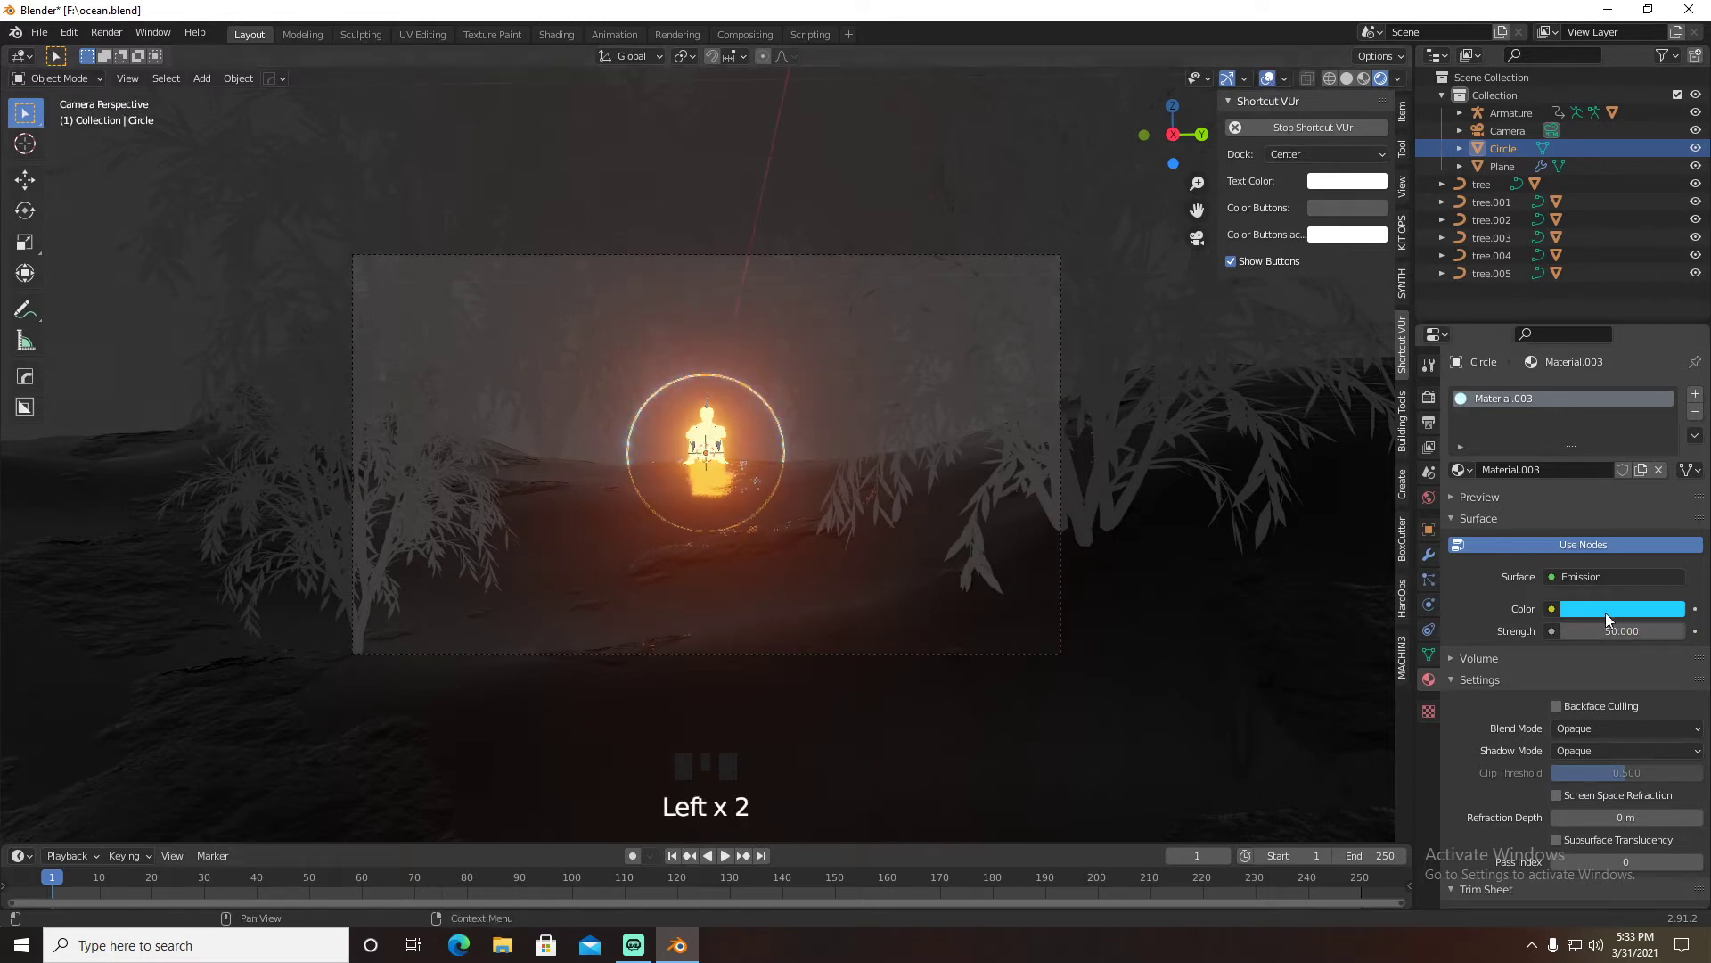
Set the ring's emission strength to 100 and check the glow without viewport overlays
{"action": "key", "text": "Return"}
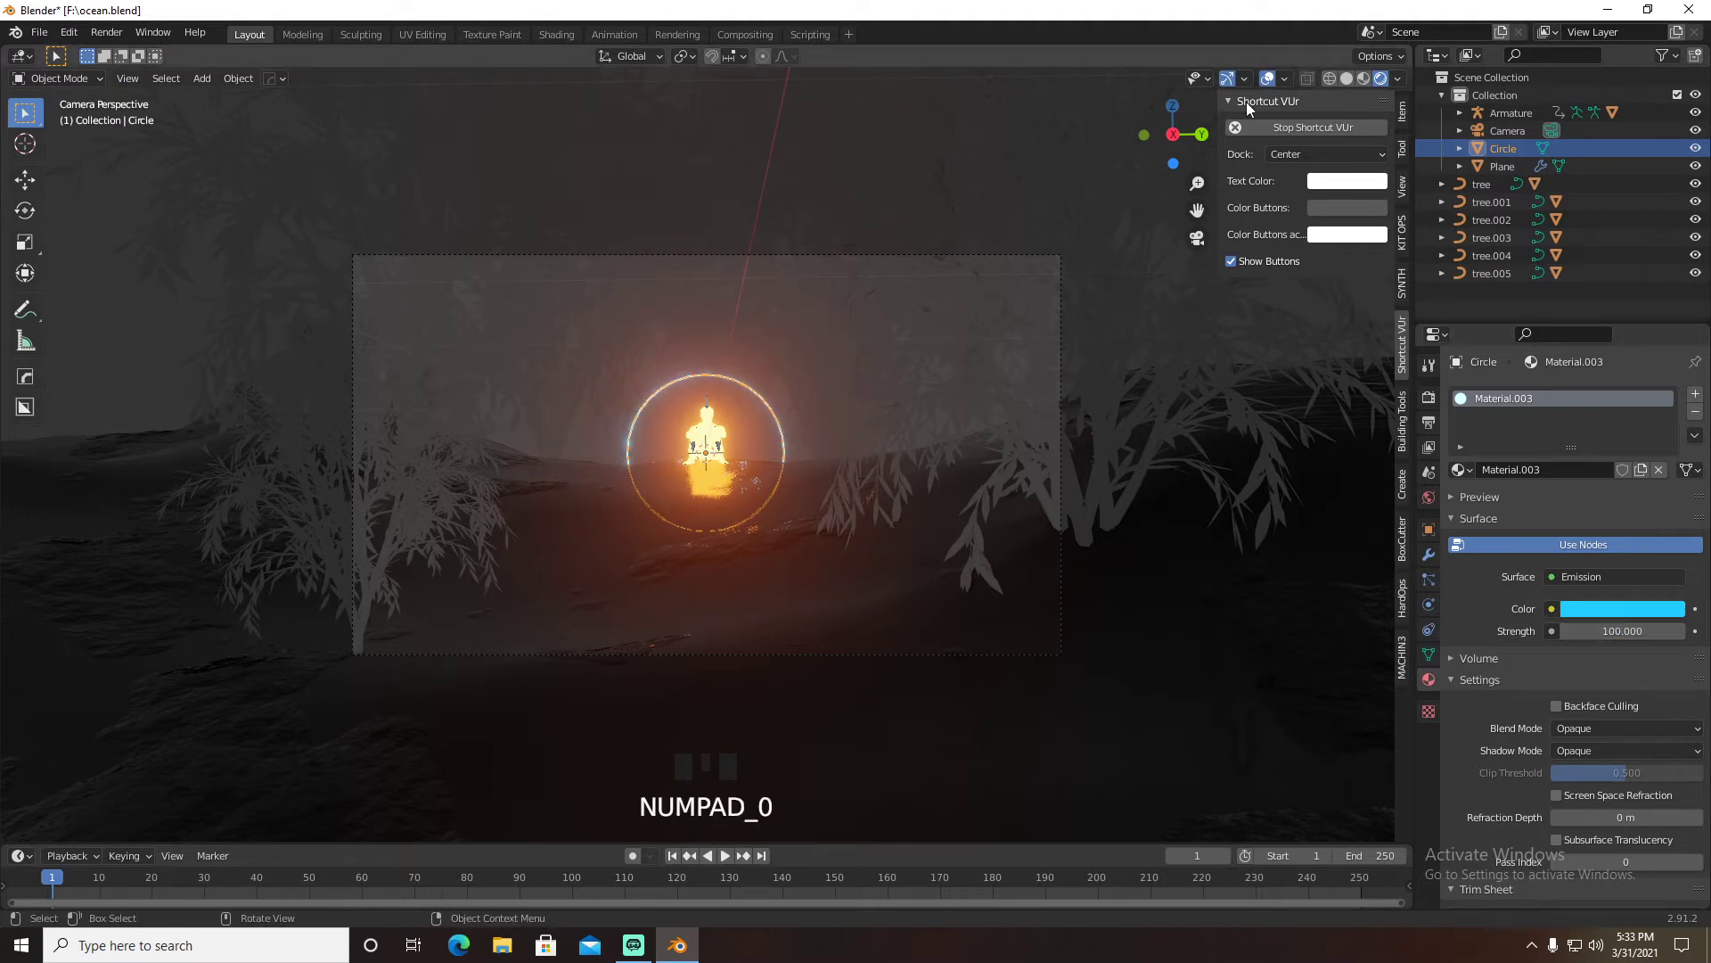
{"action": "left_click", "coordinate": [1267, 81]}
{"action": "left_click", "coordinate": [1268, 81]}
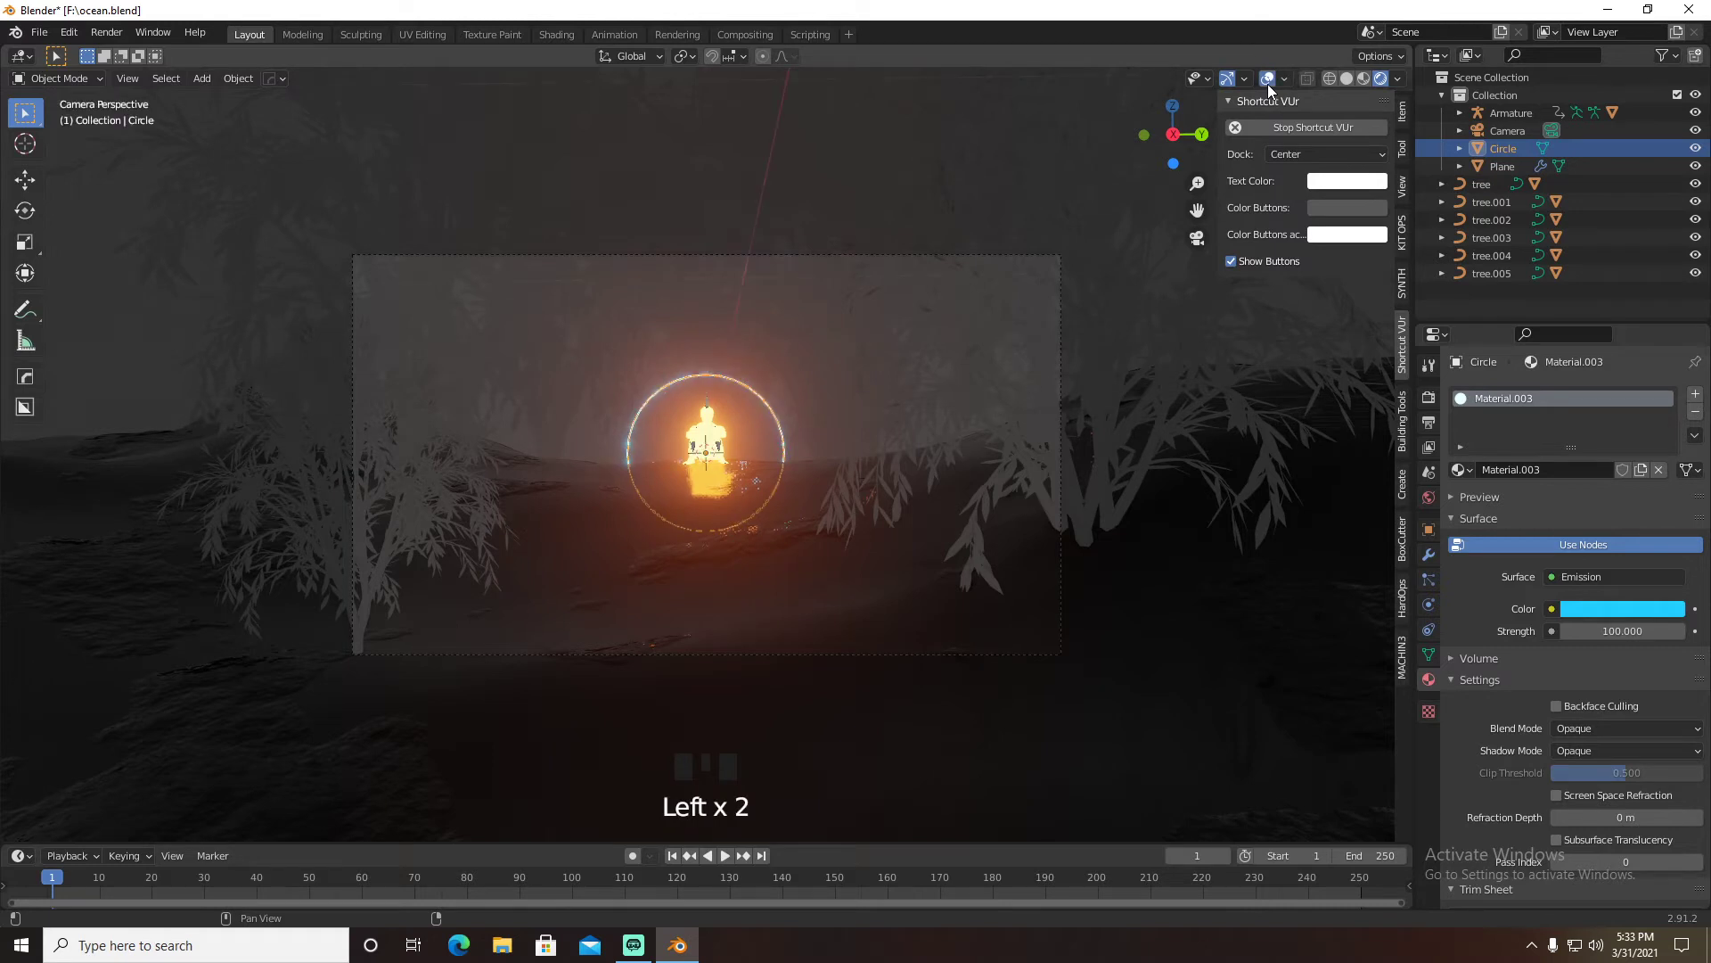
{"action": "right_click", "coordinate": [805, 432]}
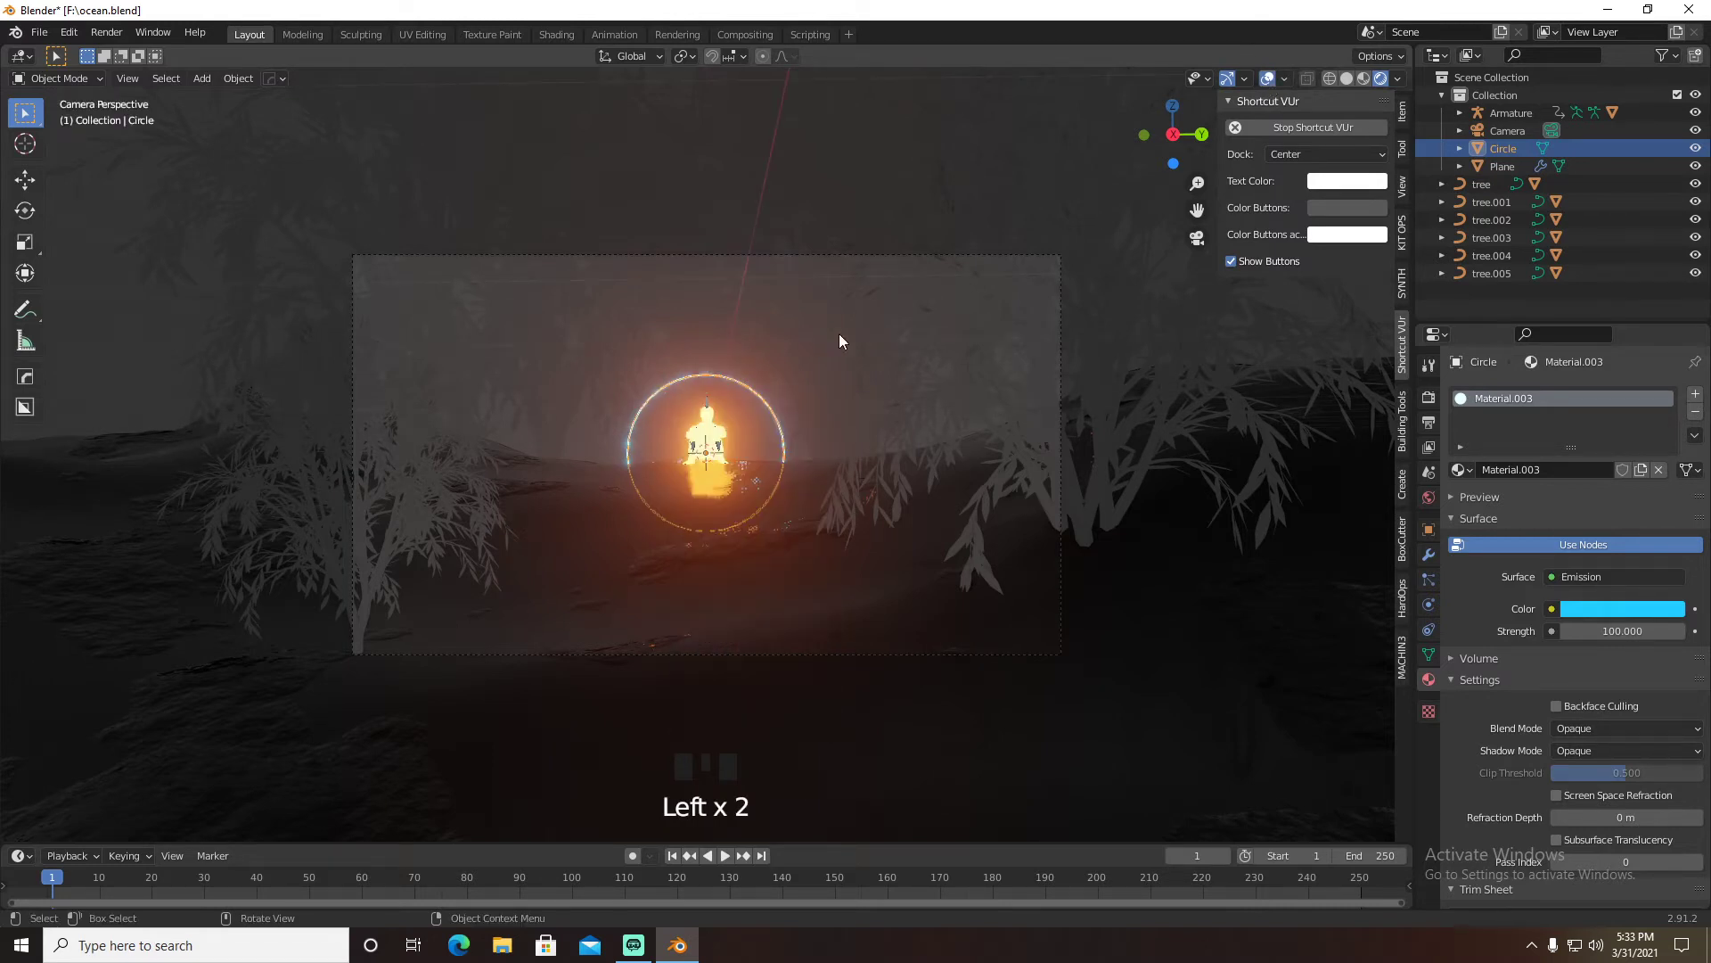
Import the Idle (1).fbx figure from the Downloads folder
{"action": "key", "text": "shift+a"}
{"action": "left_click", "coordinate": [39, 32]}
{"action": "mouse_move", "coordinate": [89, 272]}
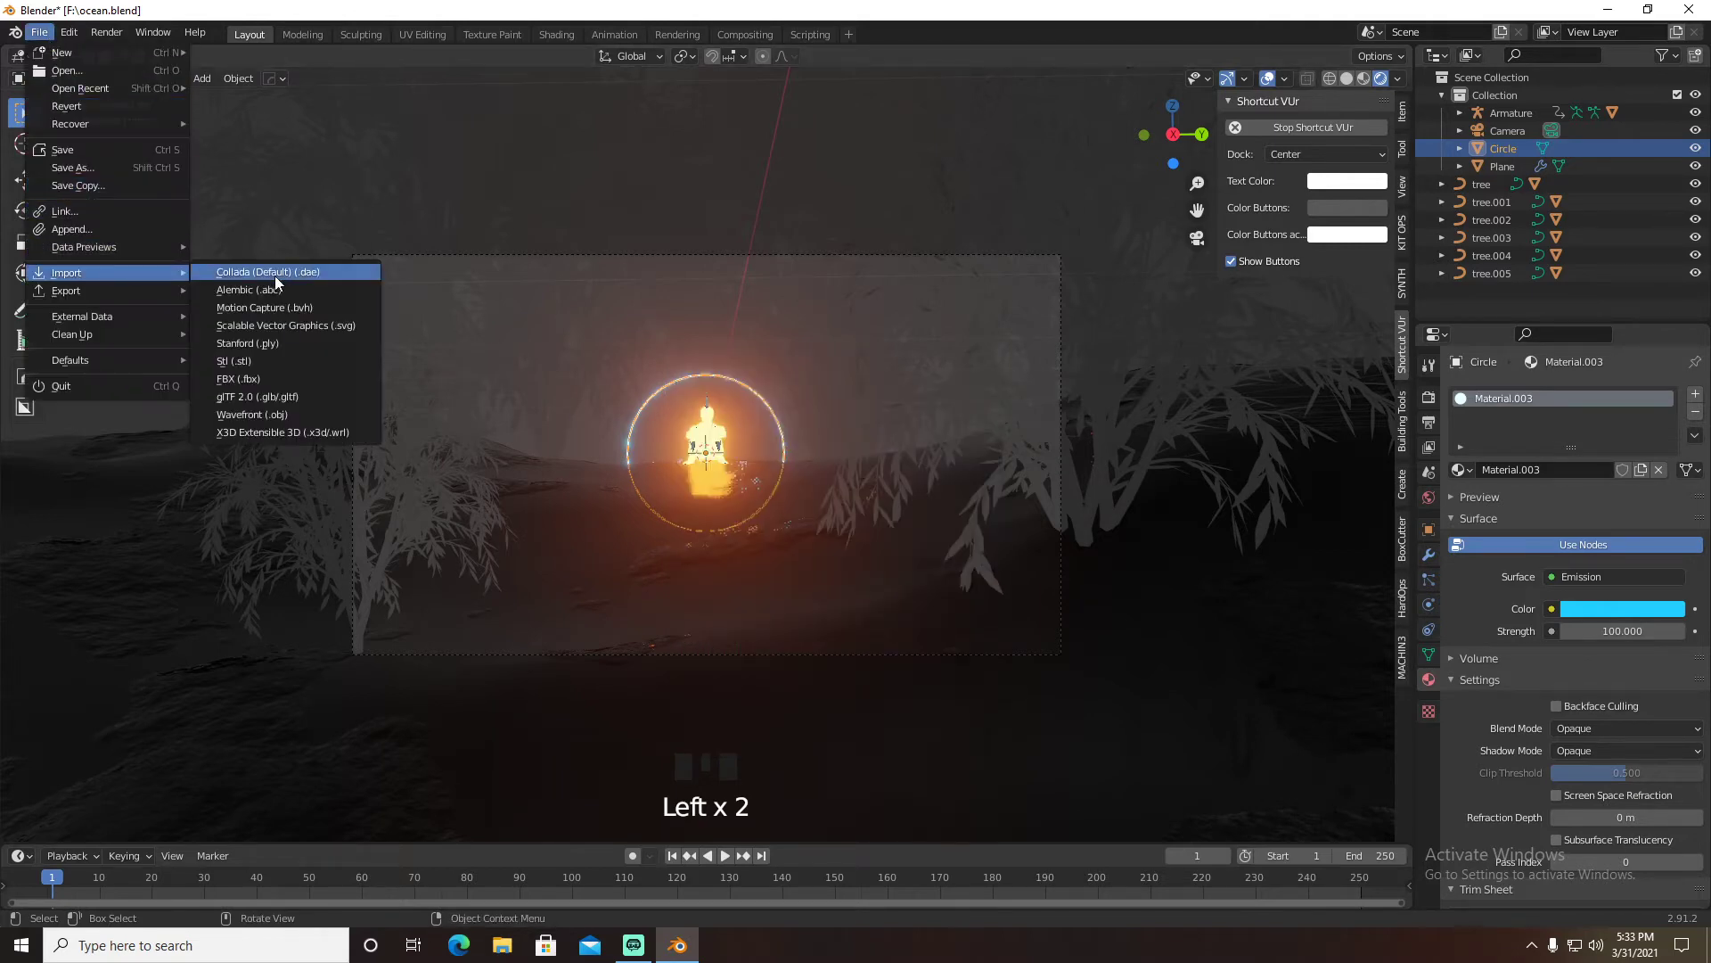
{"action": "left_click", "coordinate": [264, 371]}
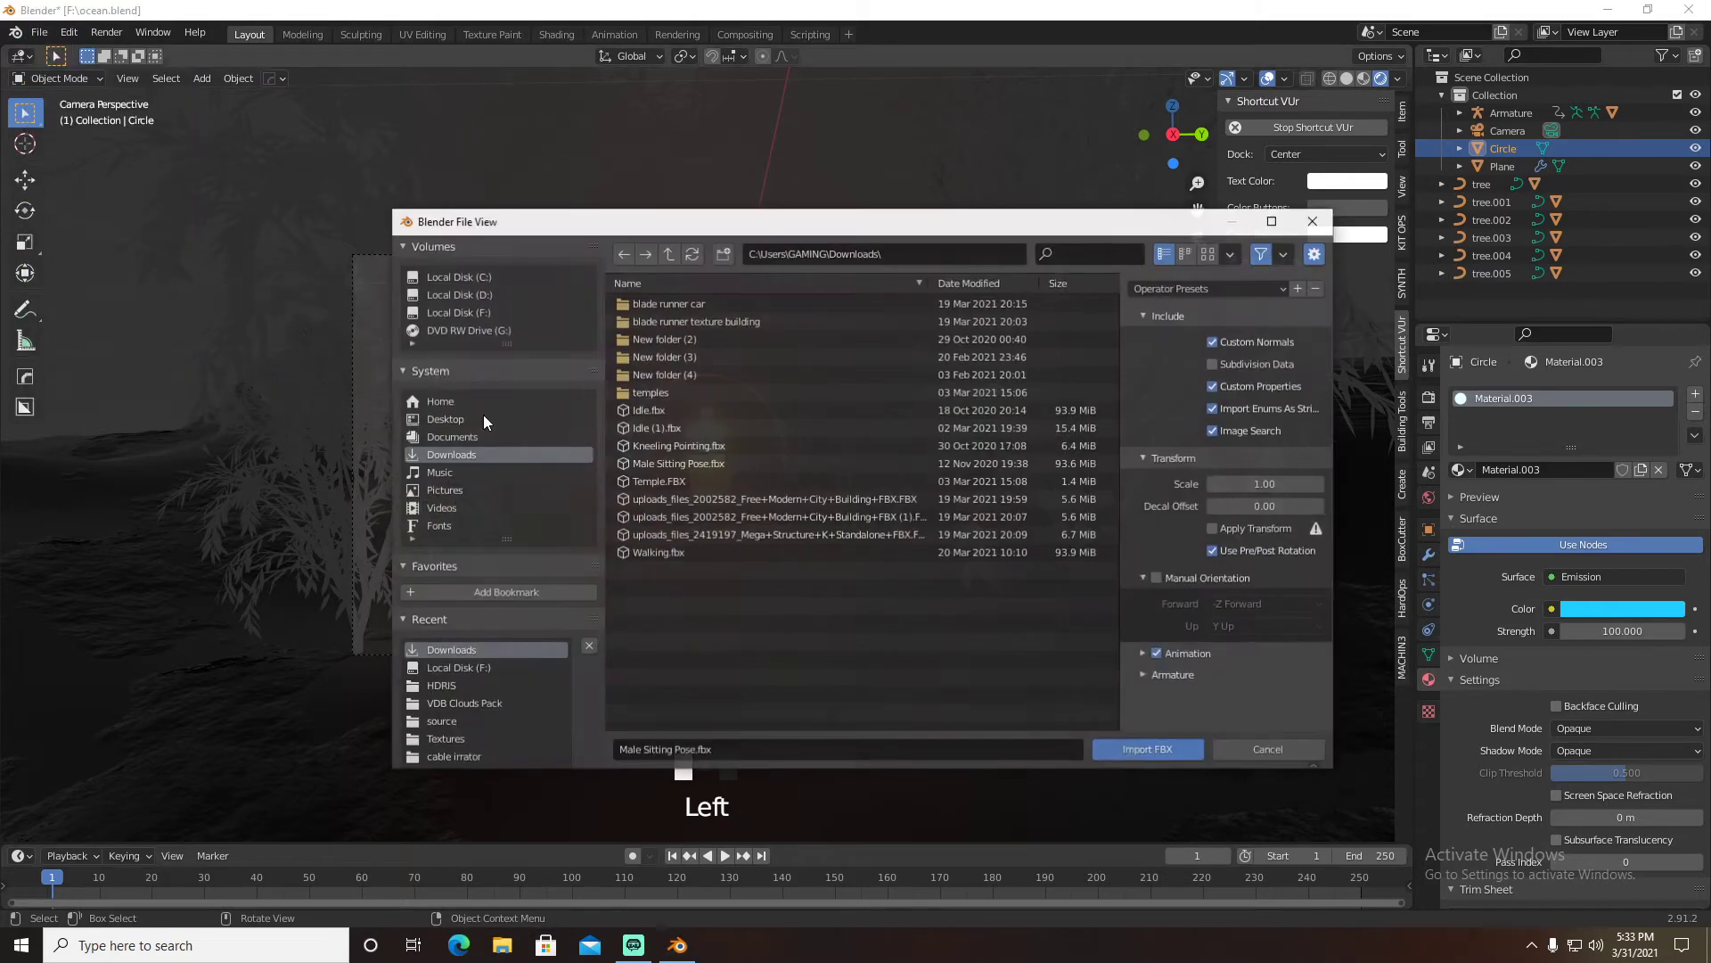
{"action": "left_click", "coordinate": [682, 428]}
{"action": "left_click", "coordinate": [1159, 750]}
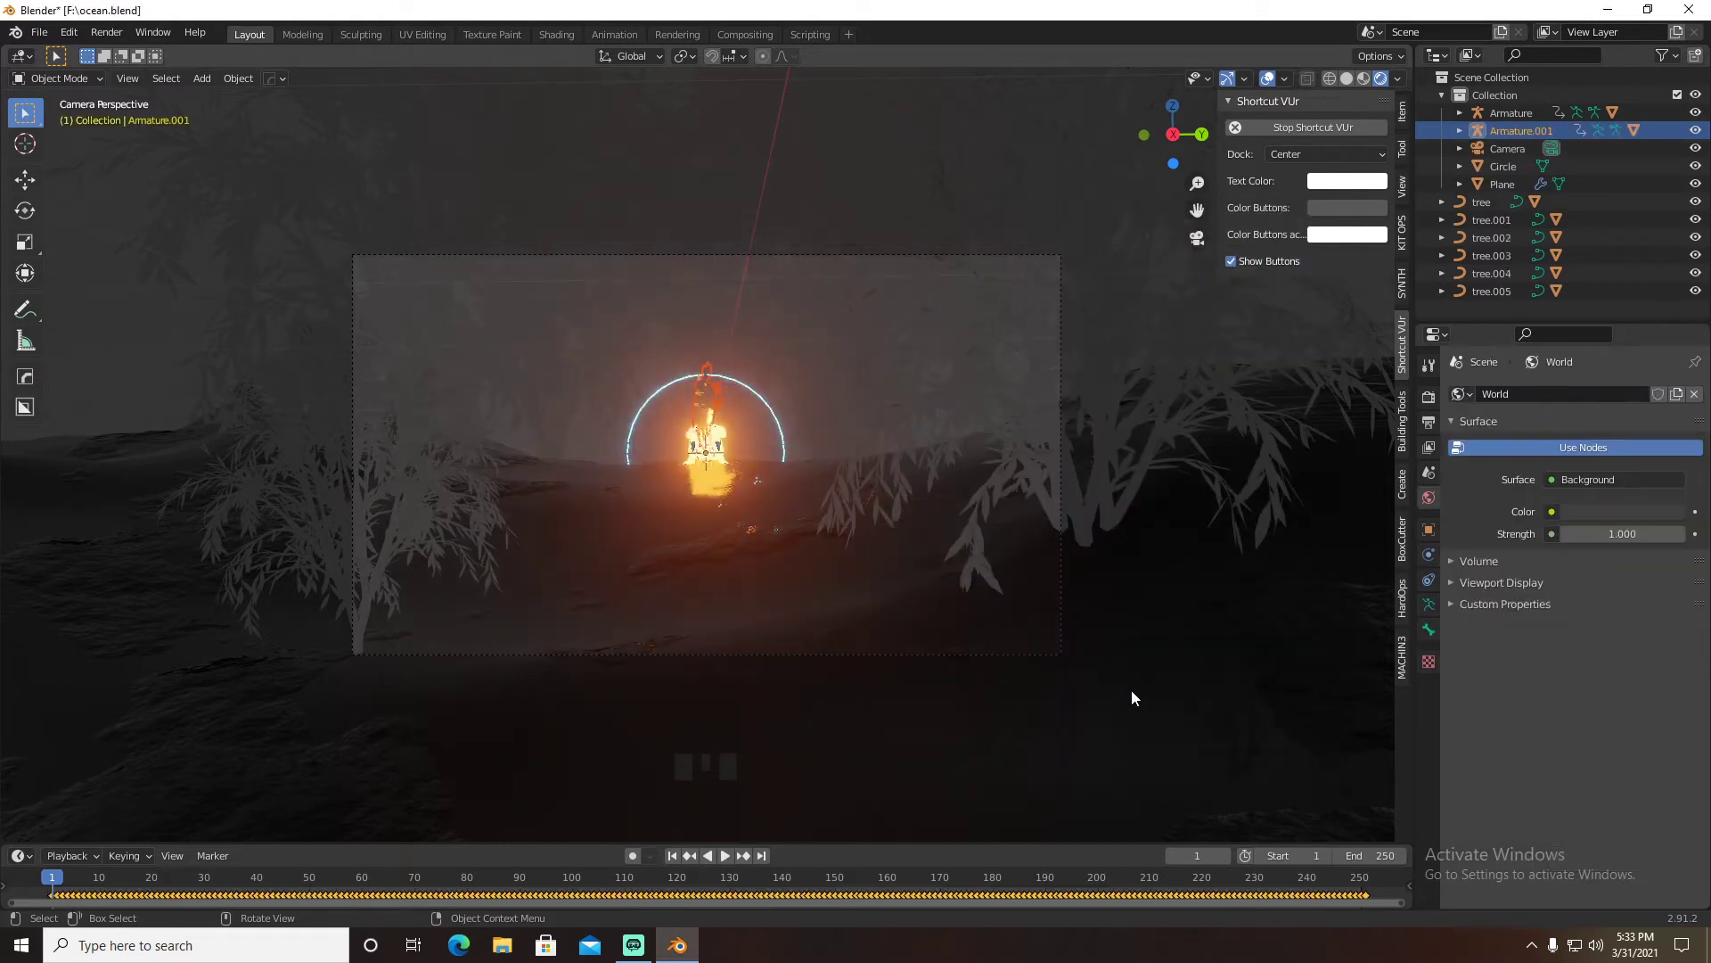
Move the imported figure about 19.6 m along X towards the camera and lower it about 2.5 m along Z
{"action": "key", "text": "g"}
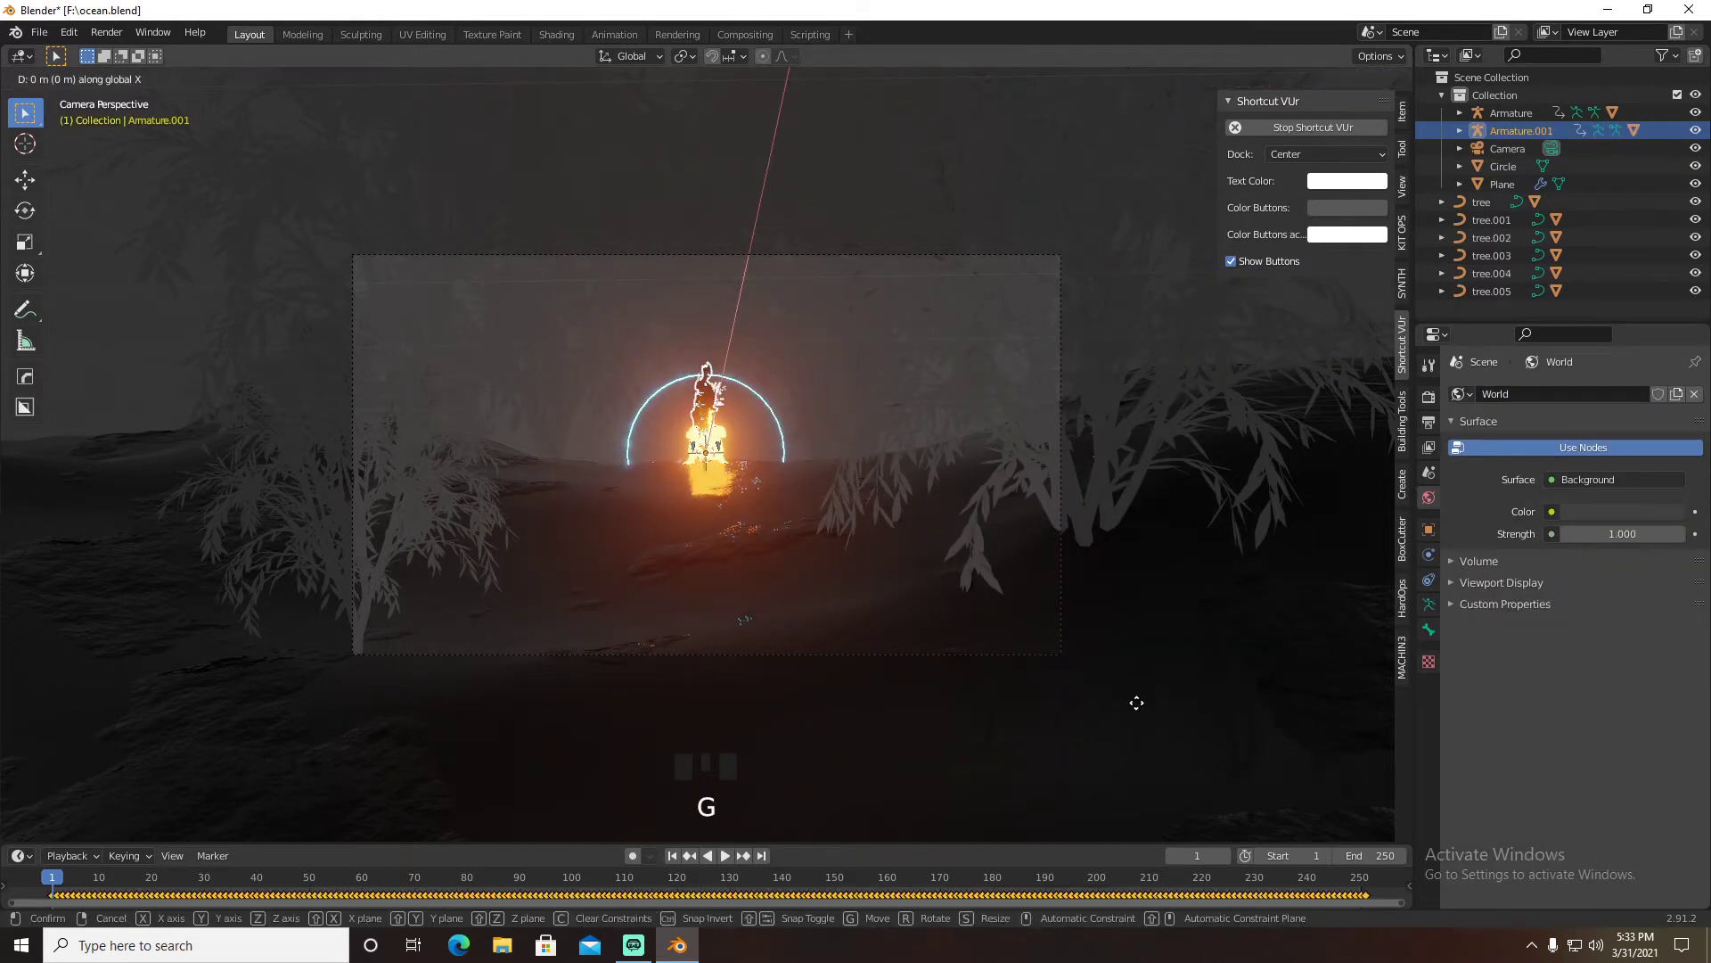
{"action": "left_click", "coordinate": [1174, 773]}
{"action": "key", "text": "g"}
{"action": "key", "text": "z"}
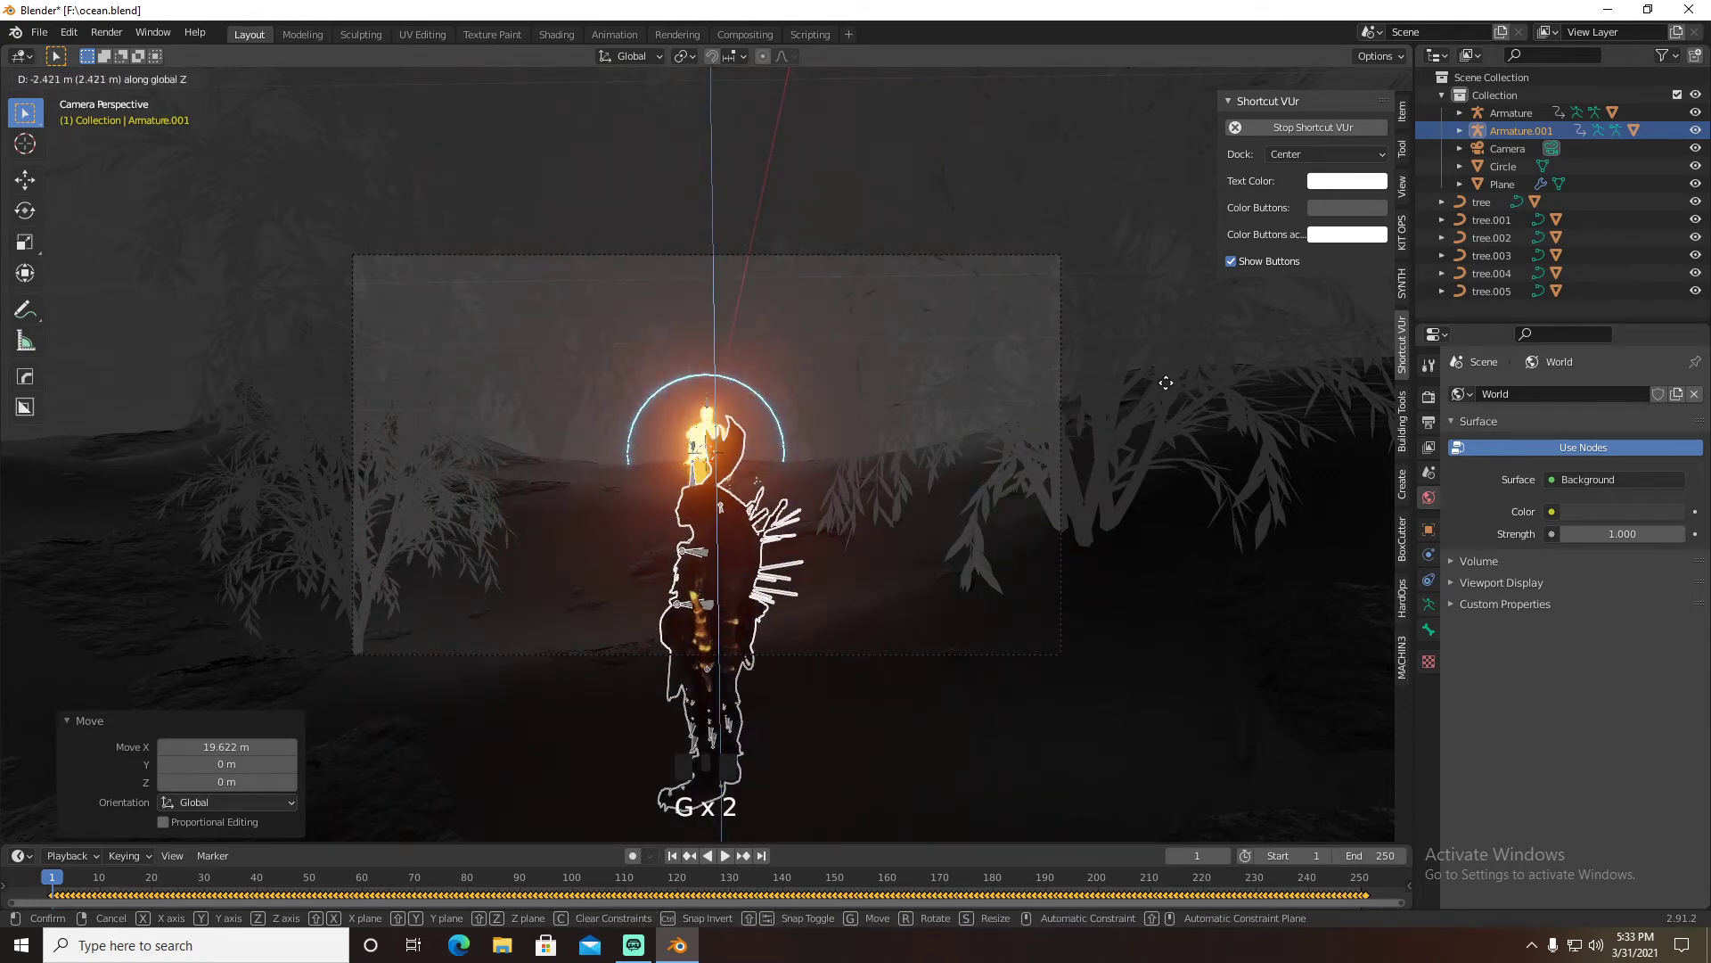
{"action": "left_click", "coordinate": [1350, 451]}
Rotate the imported figure to -79.5° around Z and move it back about 9.9 m along X
{"action": "left_click", "coordinate": [1429, 530]}
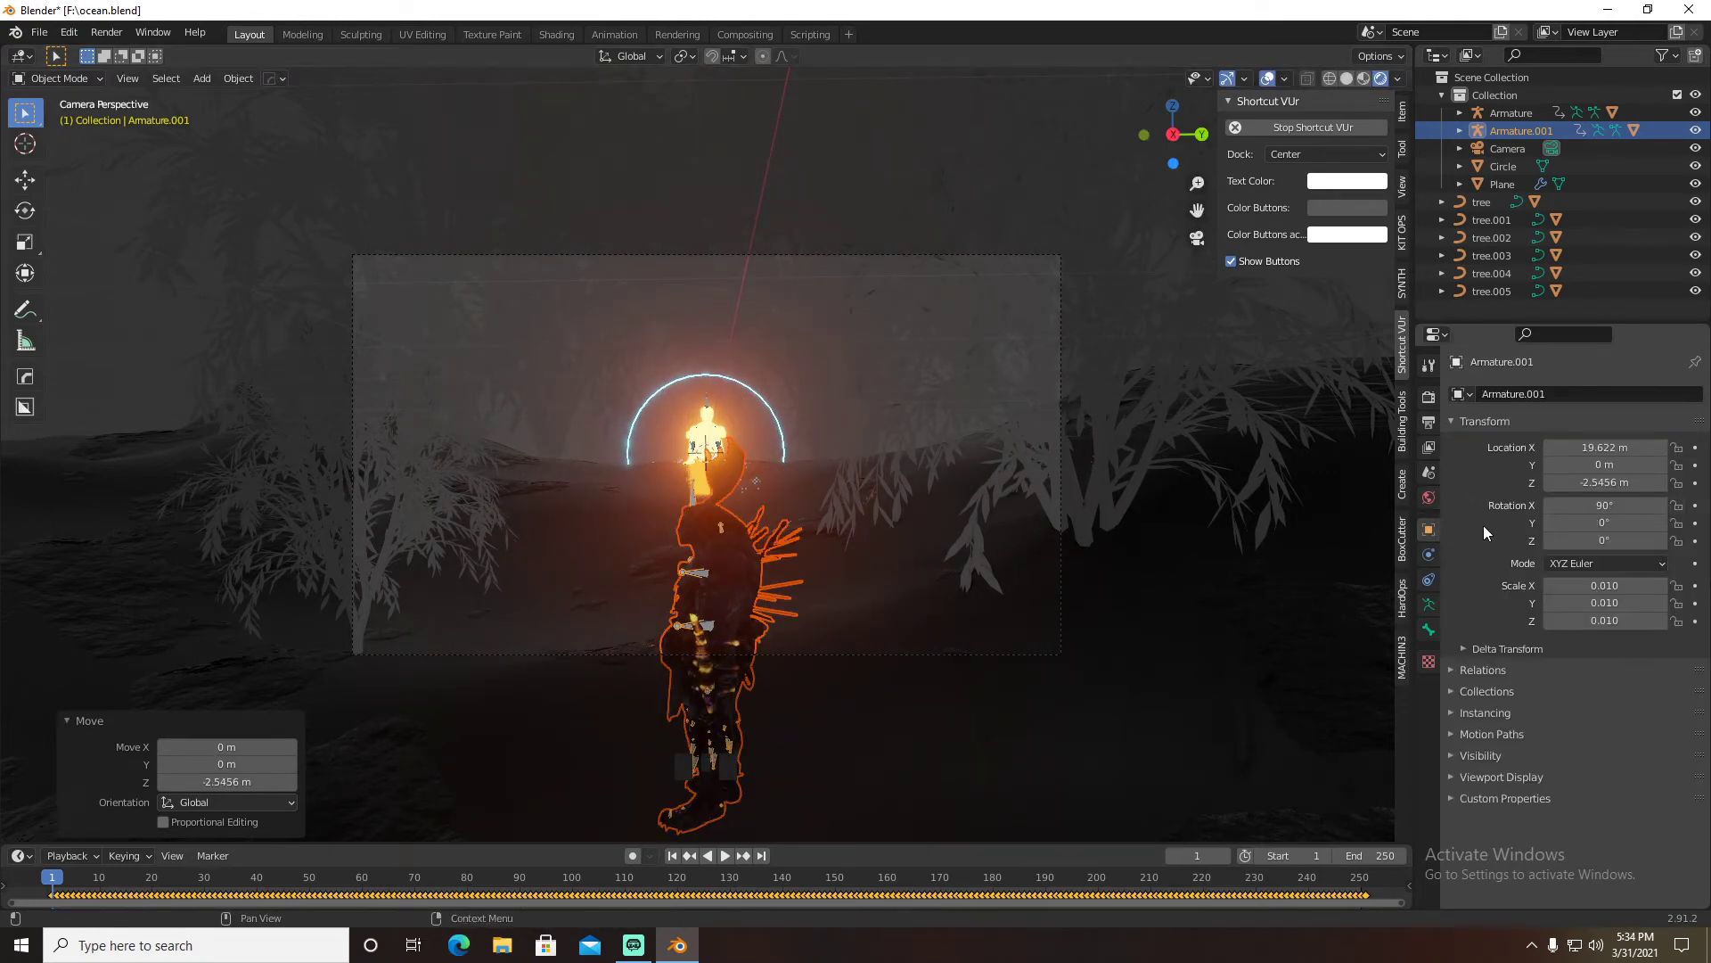
{"action": "left_click_drag", "start_coordinate": [1596, 541], "coordinate": [1553, 540]}
{"action": "key", "text": "g"}
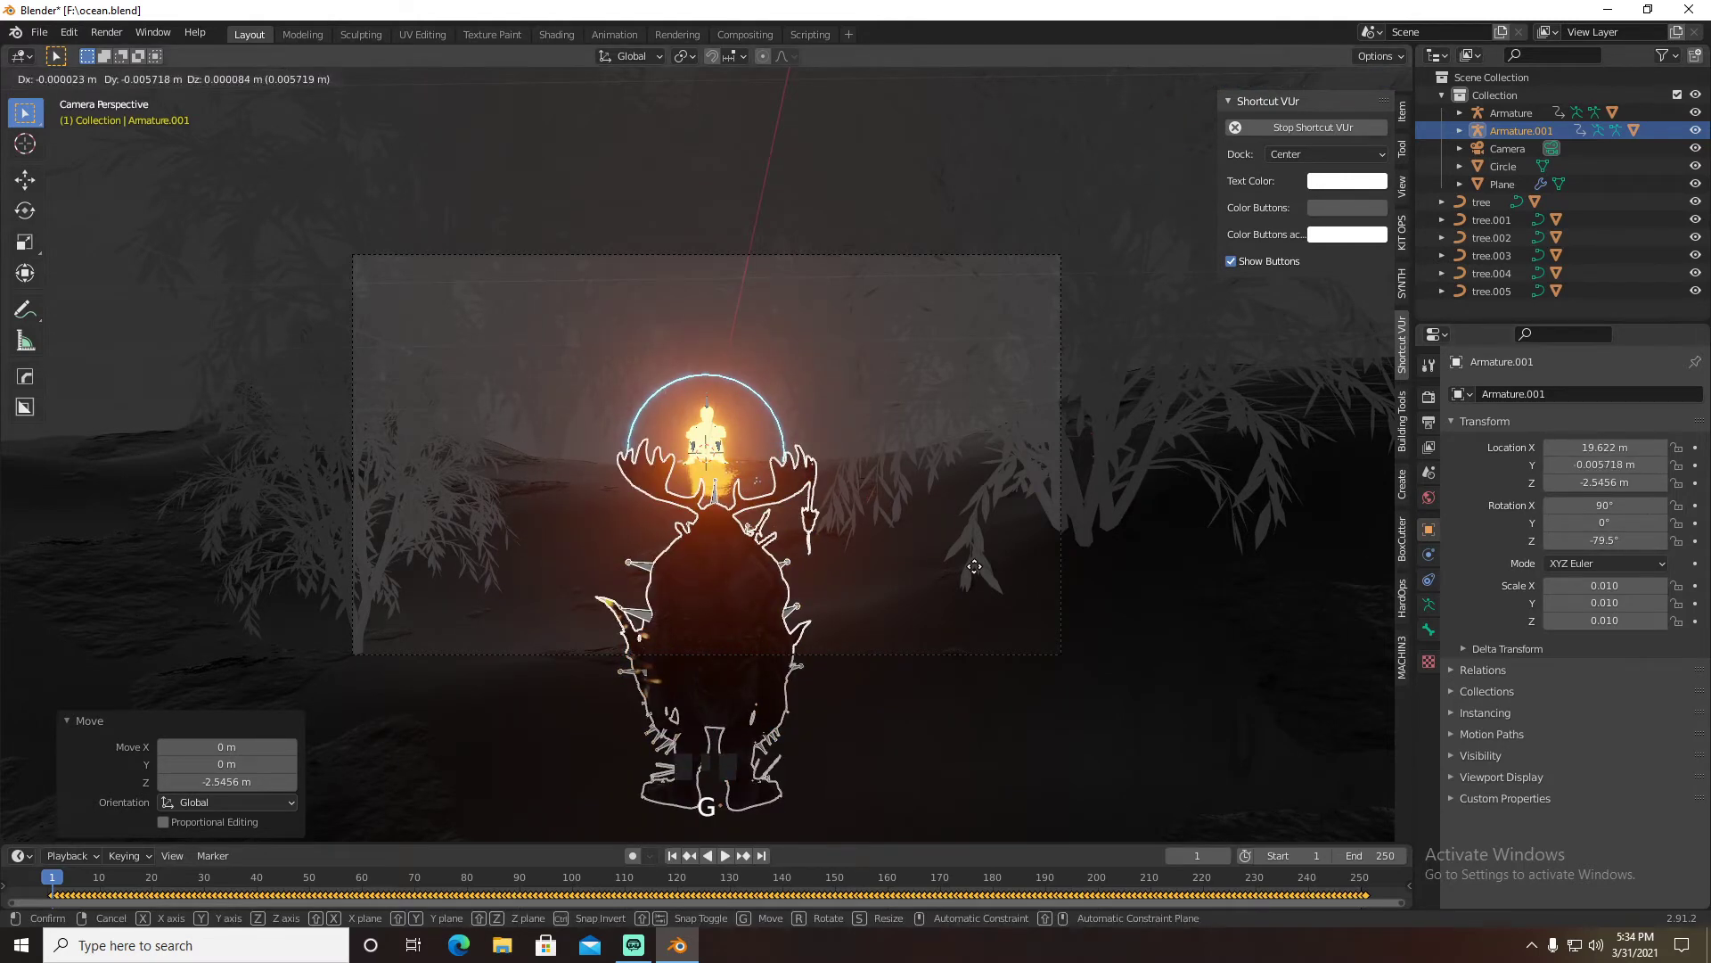
{"action": "key", "text": "x"}
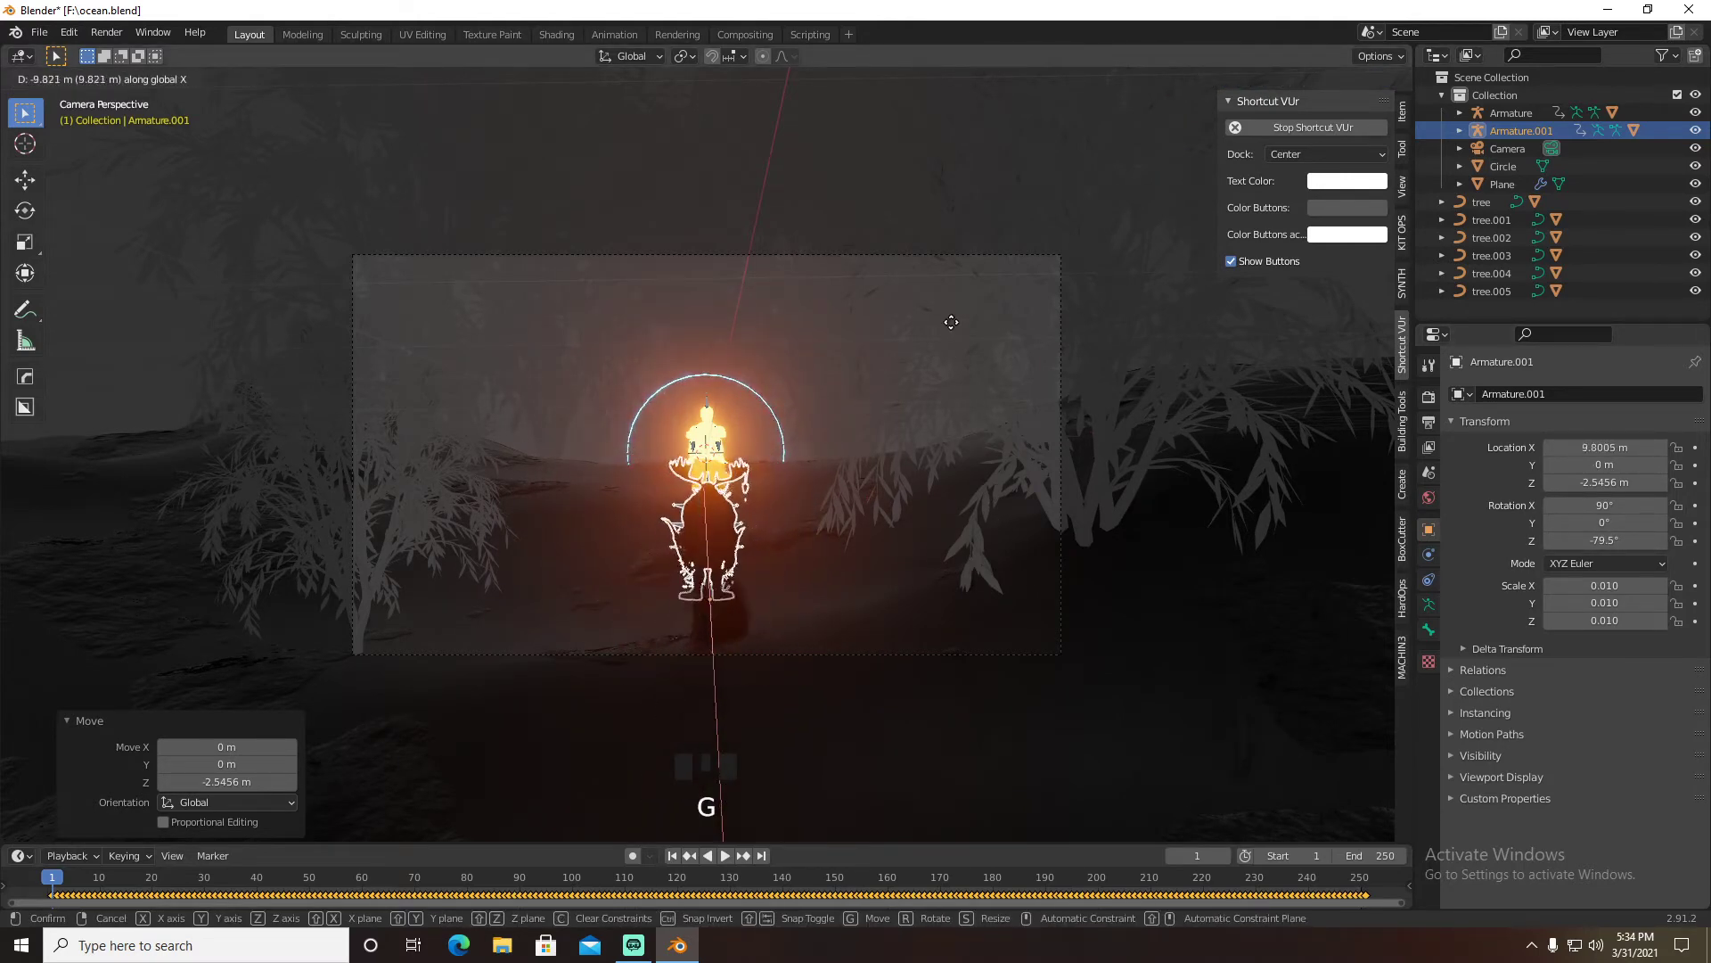
{"action": "left_click", "coordinate": [947, 326]}
Scale the imported figure down to 0.008 and lower it about 0.4 m along Z
{"action": "key", "text": "s"}
{"action": "left_click", "coordinate": [880, 367]}
{"action": "key", "text": "g"}
{"action": "key", "text": "z"}
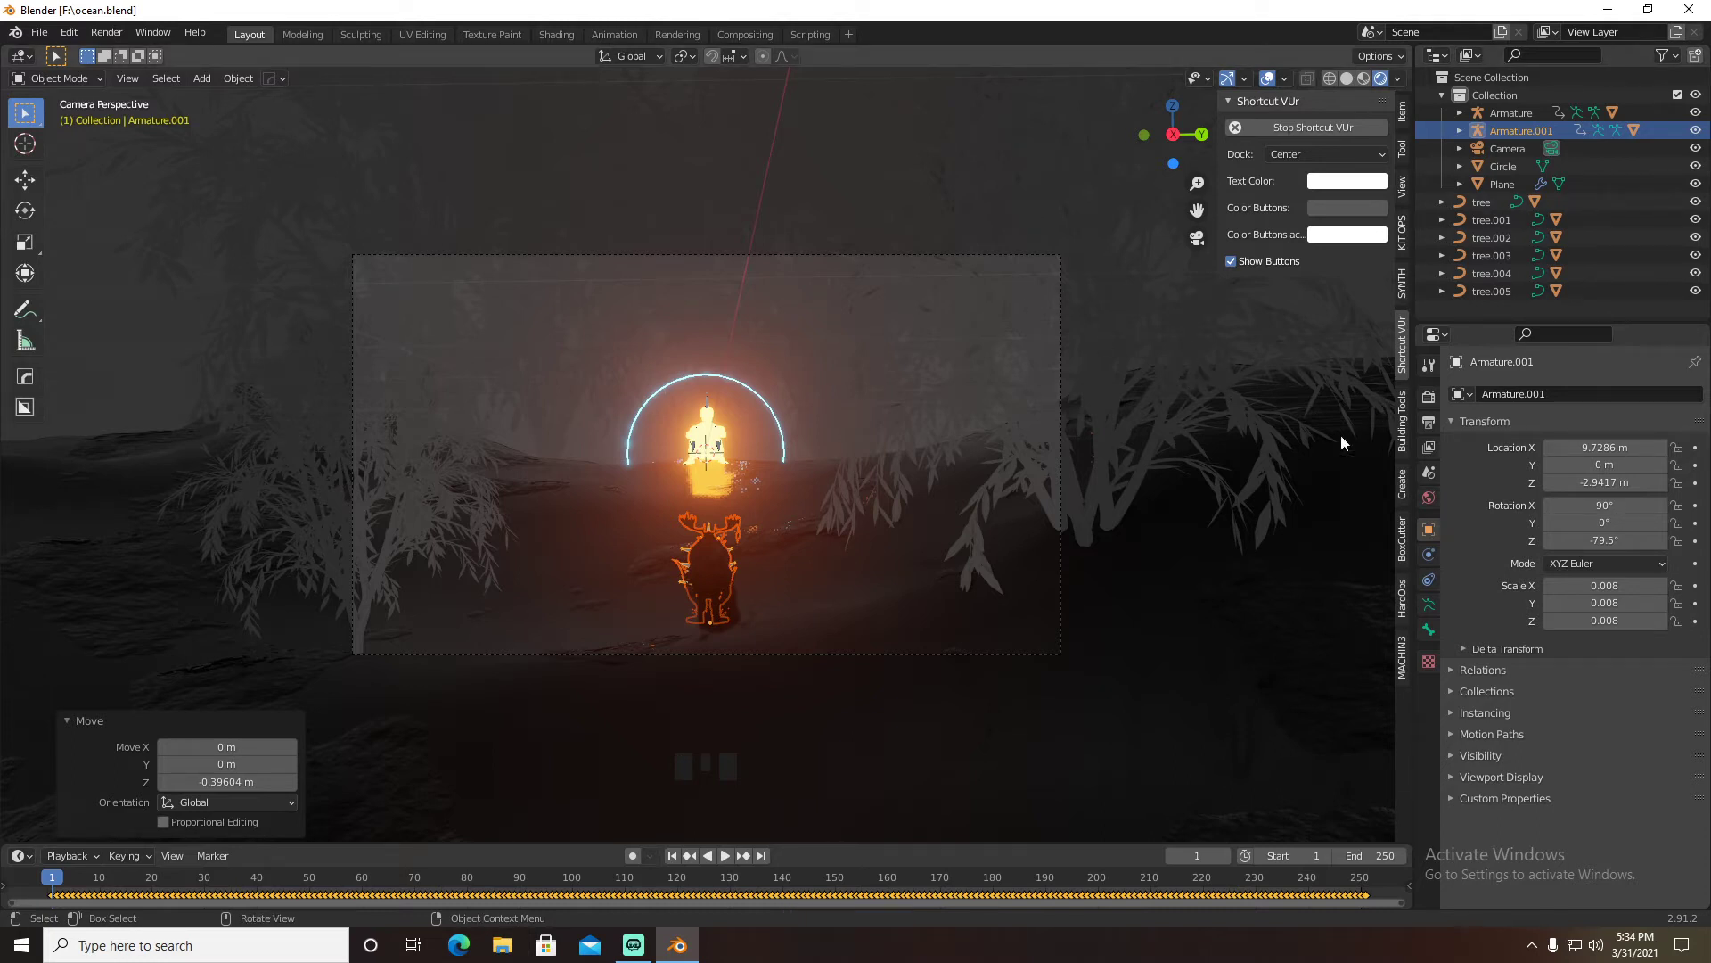
Set the world background color to pure black
{"action": "left_click", "coordinate": [1429, 497]}
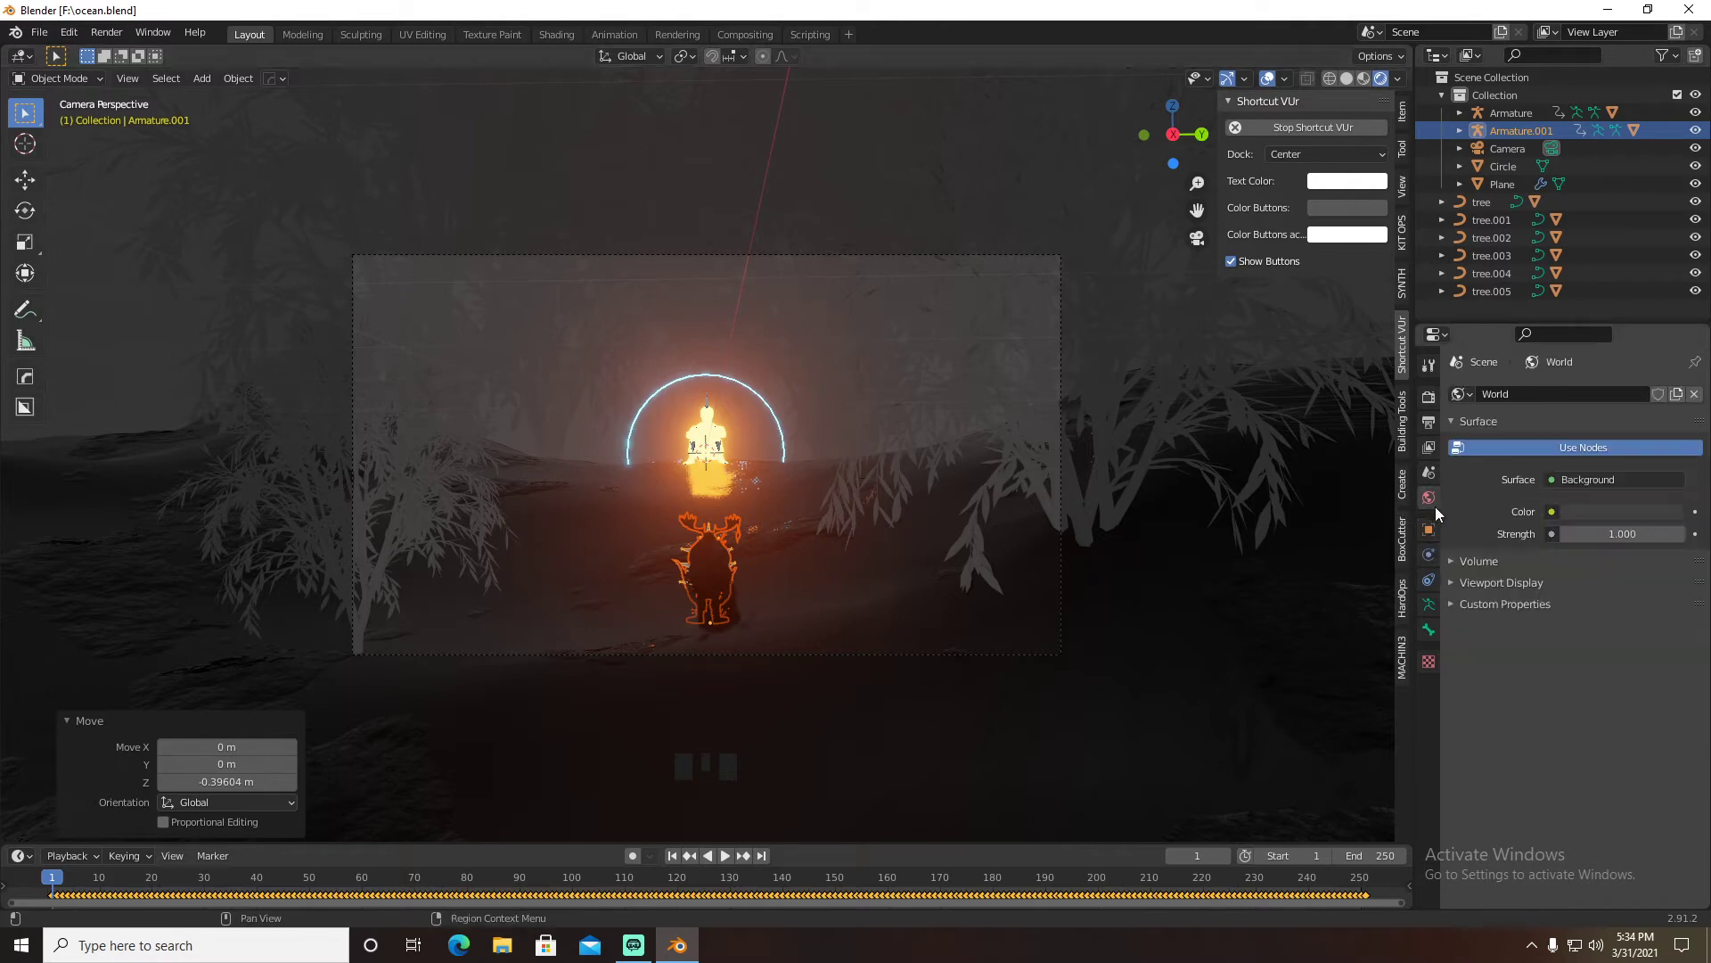
{"action": "left_click", "coordinate": [1597, 511]}
{"action": "left_click", "coordinate": [1671, 383]}
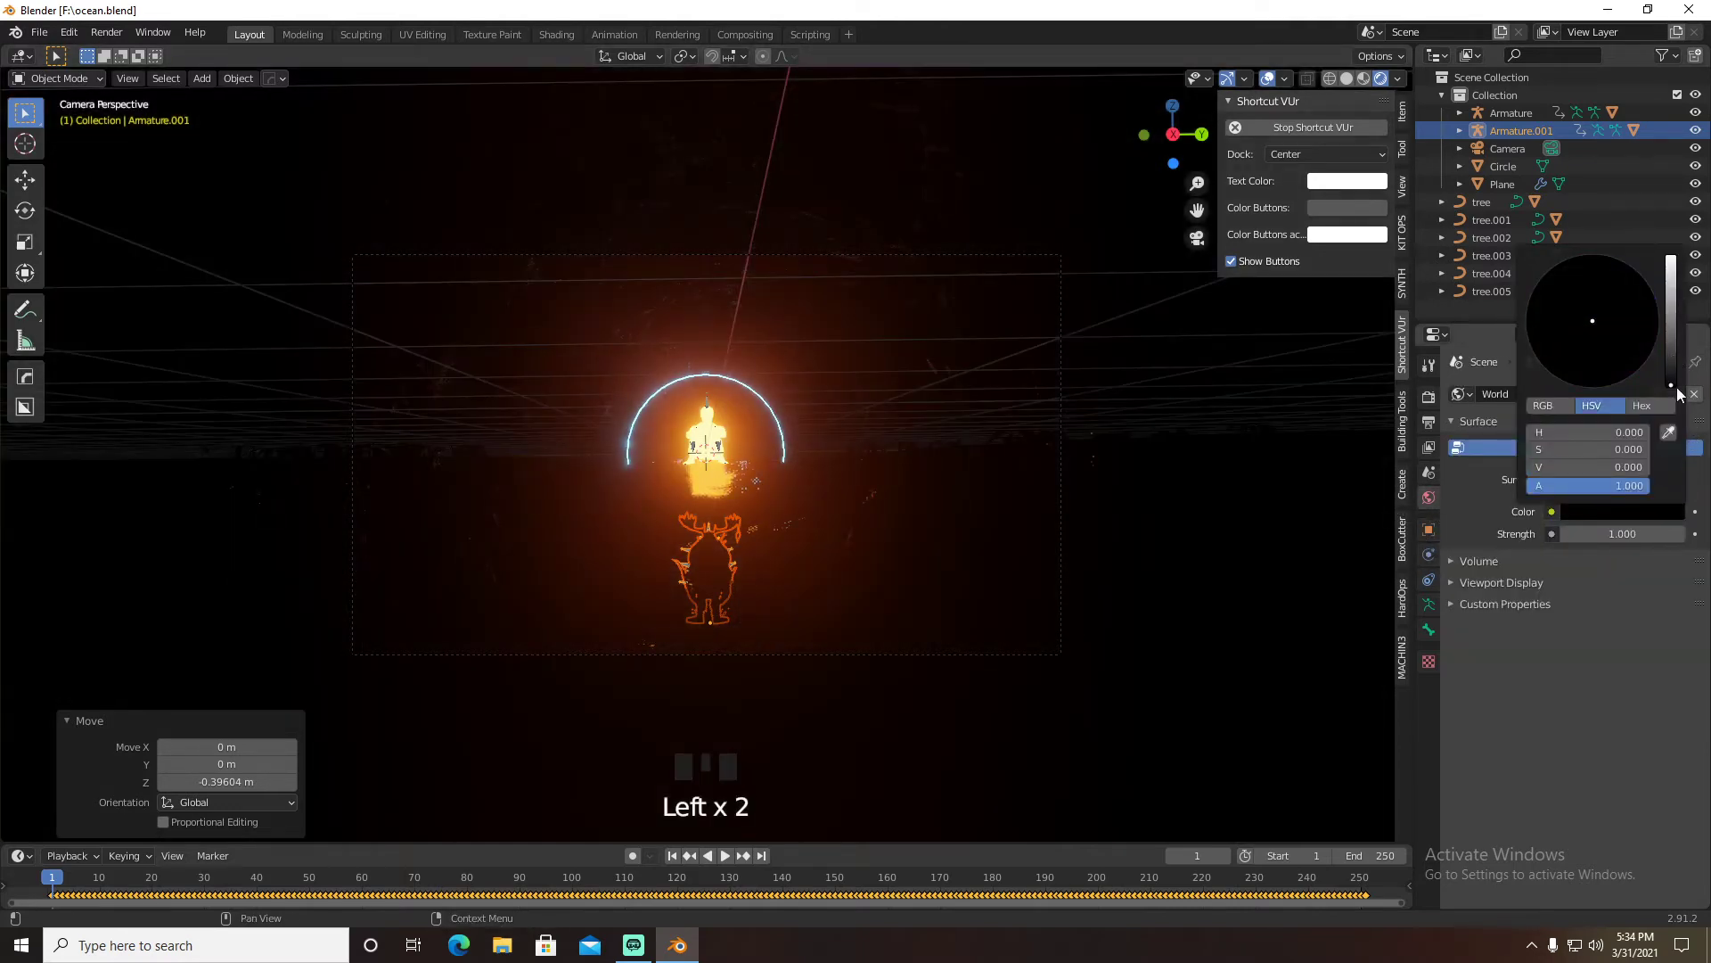
Add an area light, raise it about 6.6 m above the sitting figure, scale it up about 1.68 times and show its light settings
{"action": "key", "text": "shift+a"}
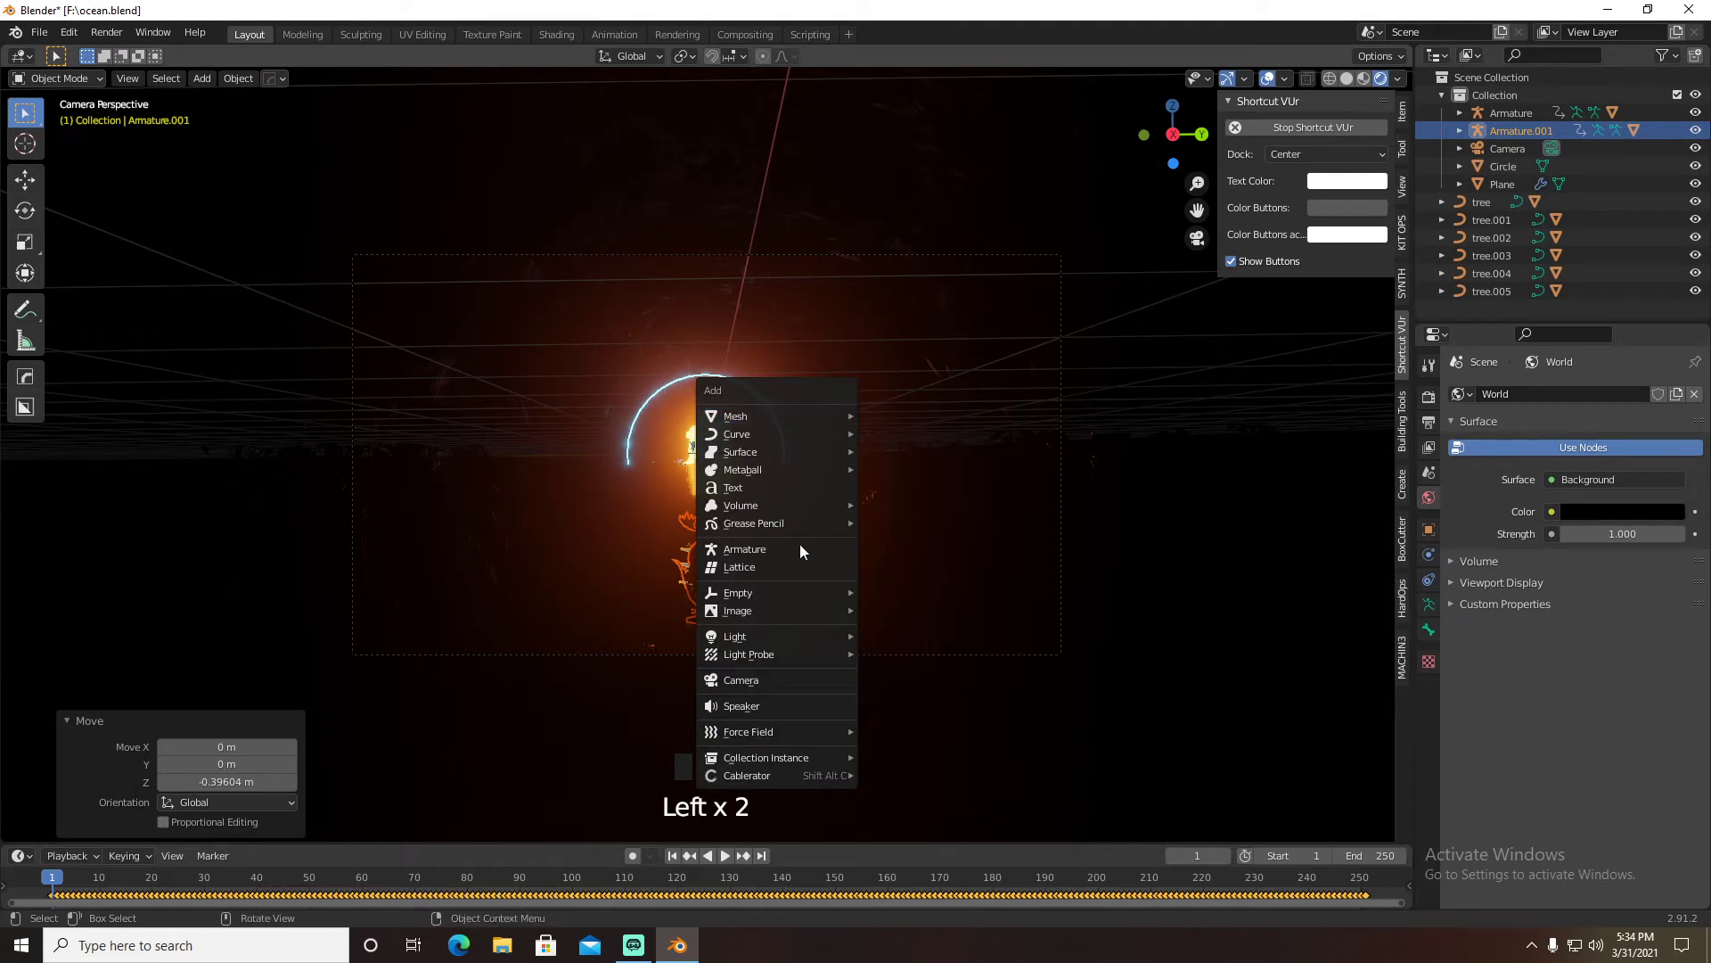
{"action": "mouse_move", "coordinate": [770, 639]}
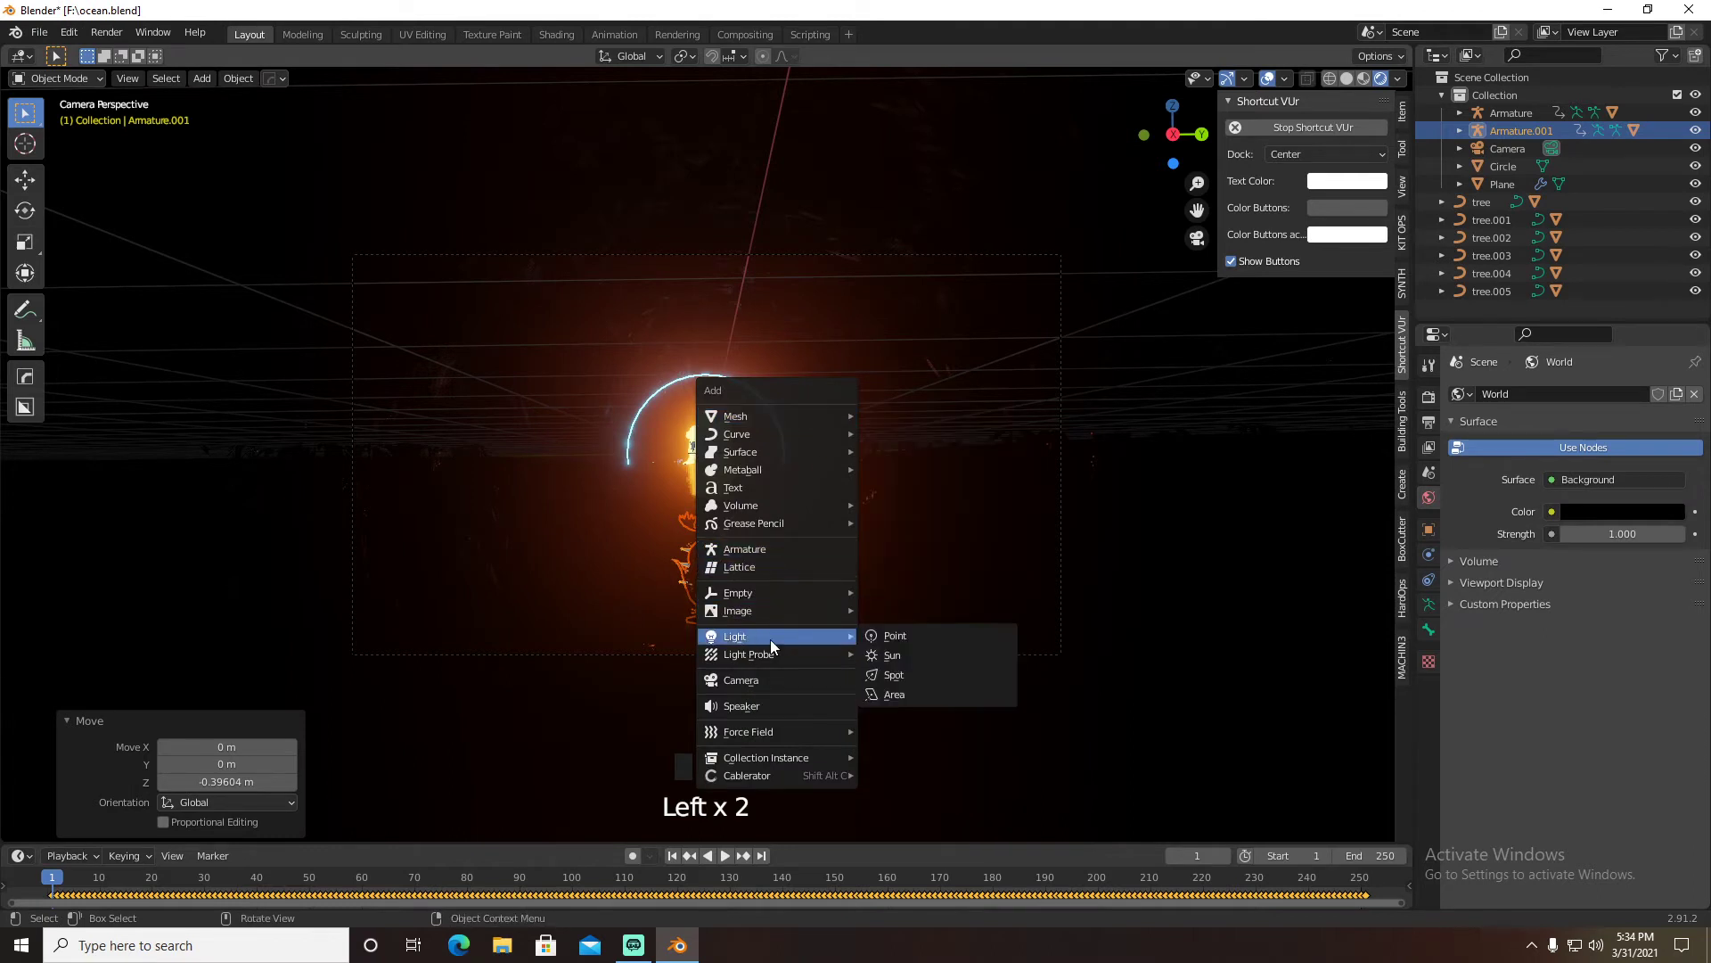
{"action": "left_click", "coordinate": [929, 686]}
{"action": "key", "text": "g"}
{"action": "key", "text": "z"}
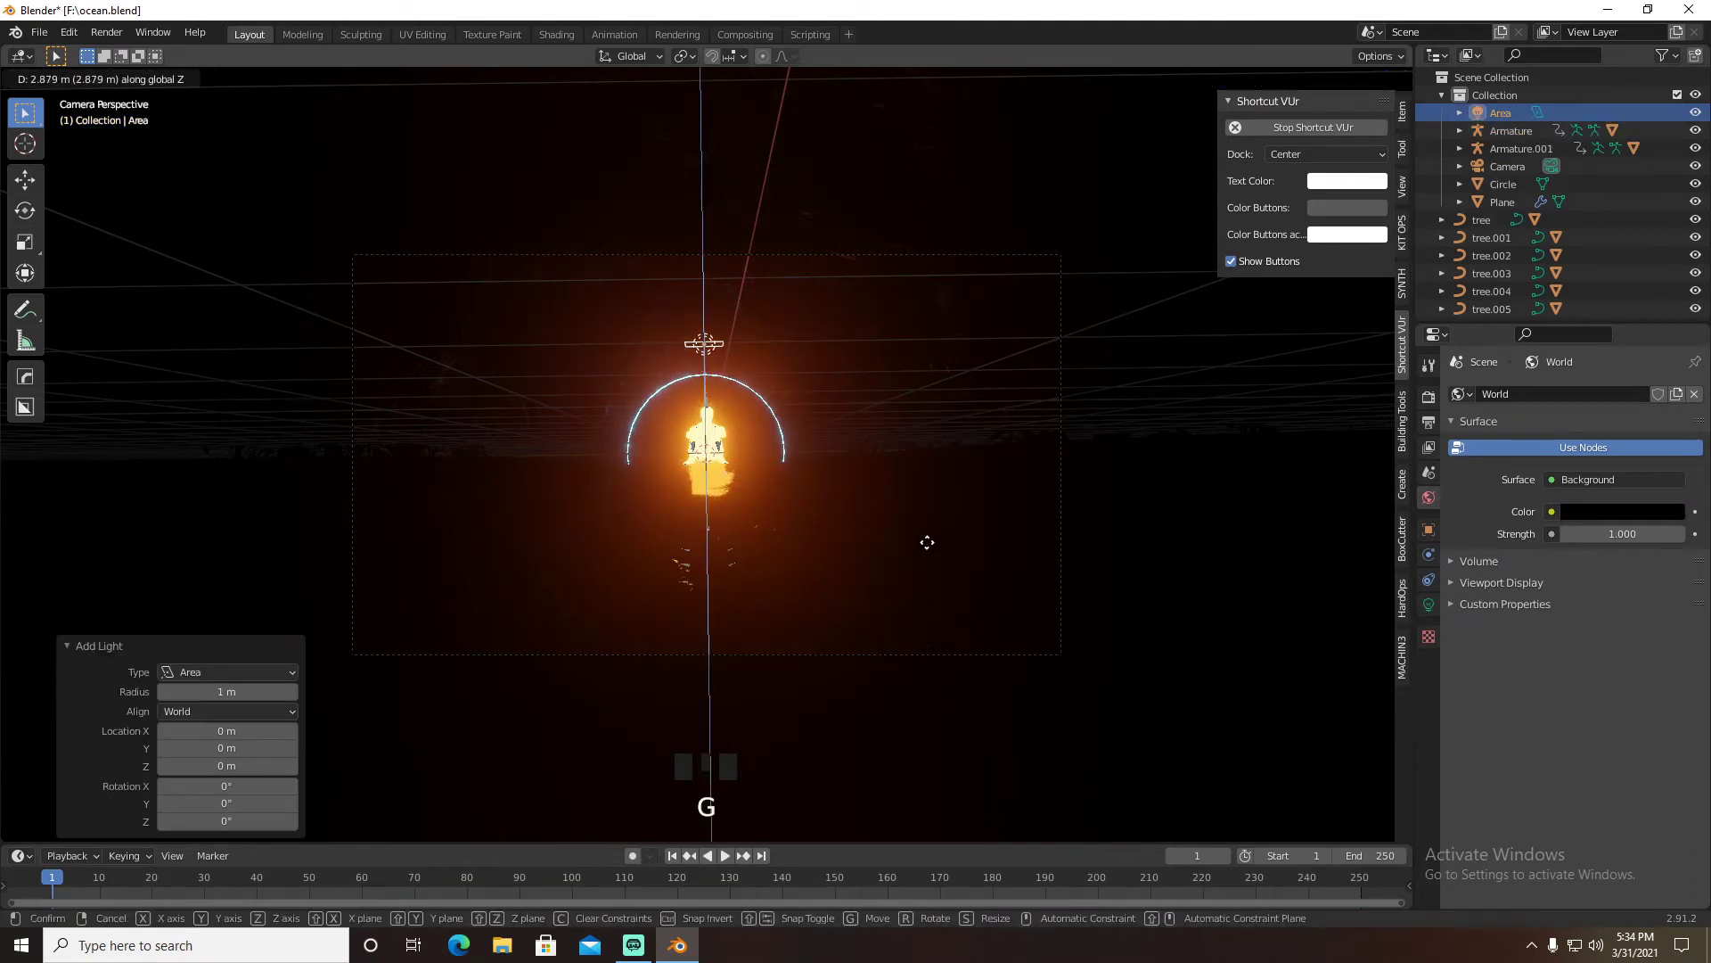
{"action": "left_click", "coordinate": [923, 456]}
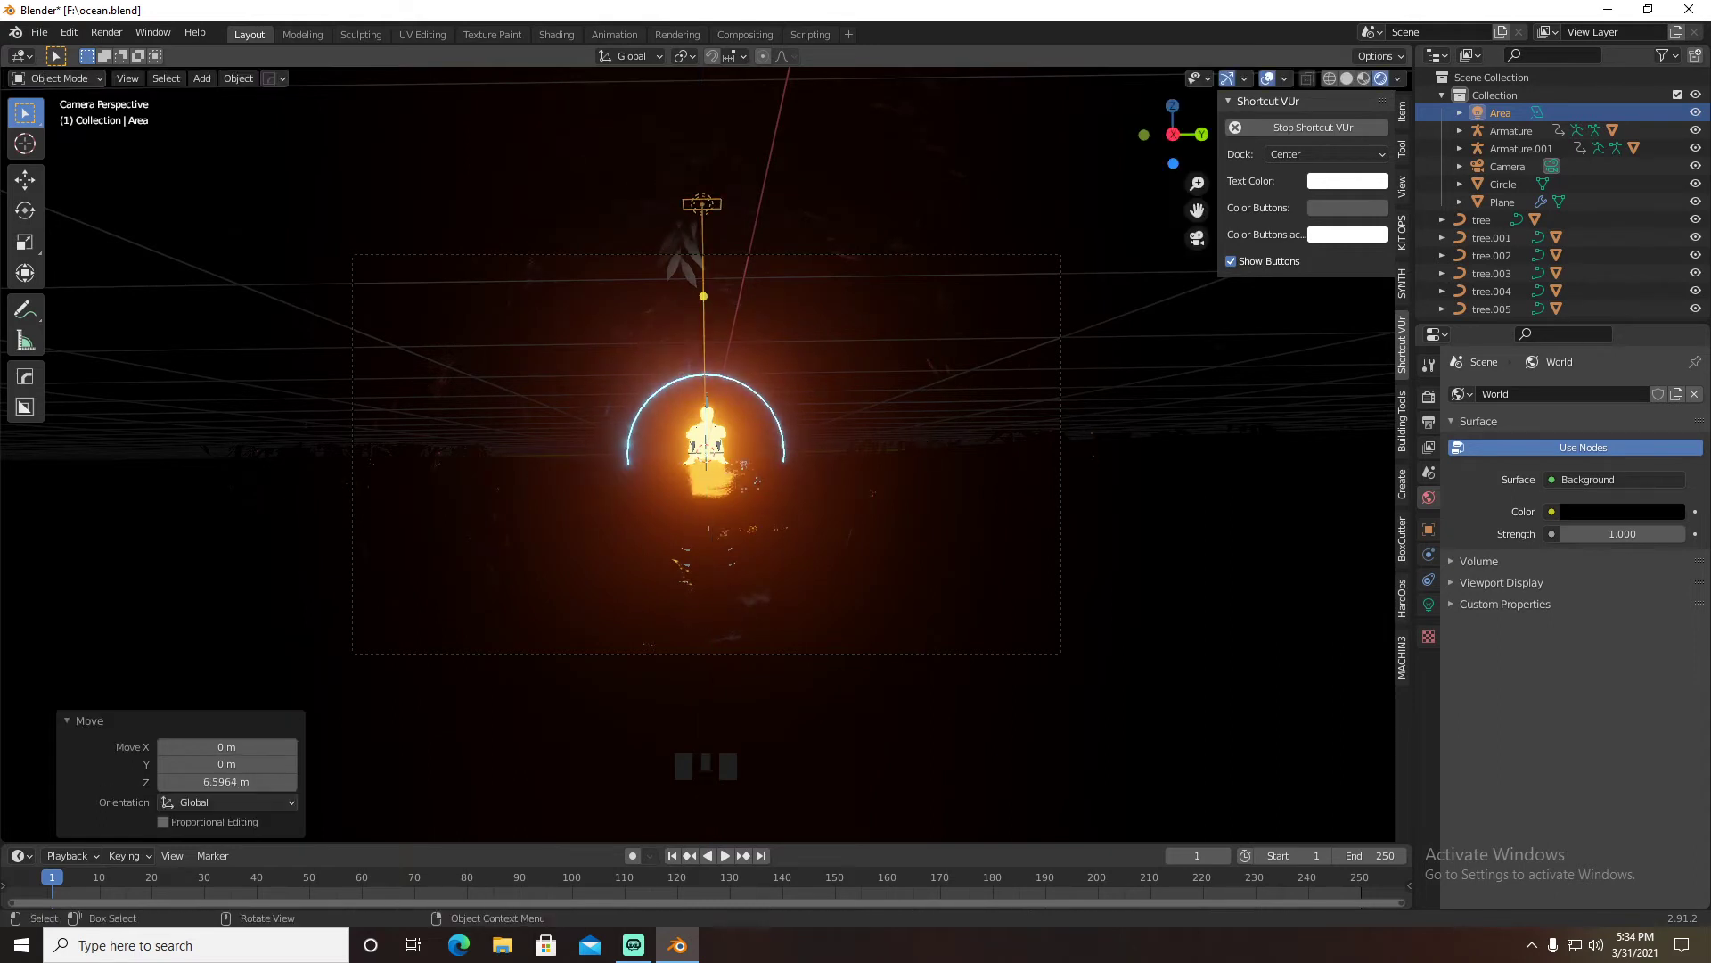
{"action": "key", "text": "s"}
{"action": "left_click", "coordinate": [1242, 393]}
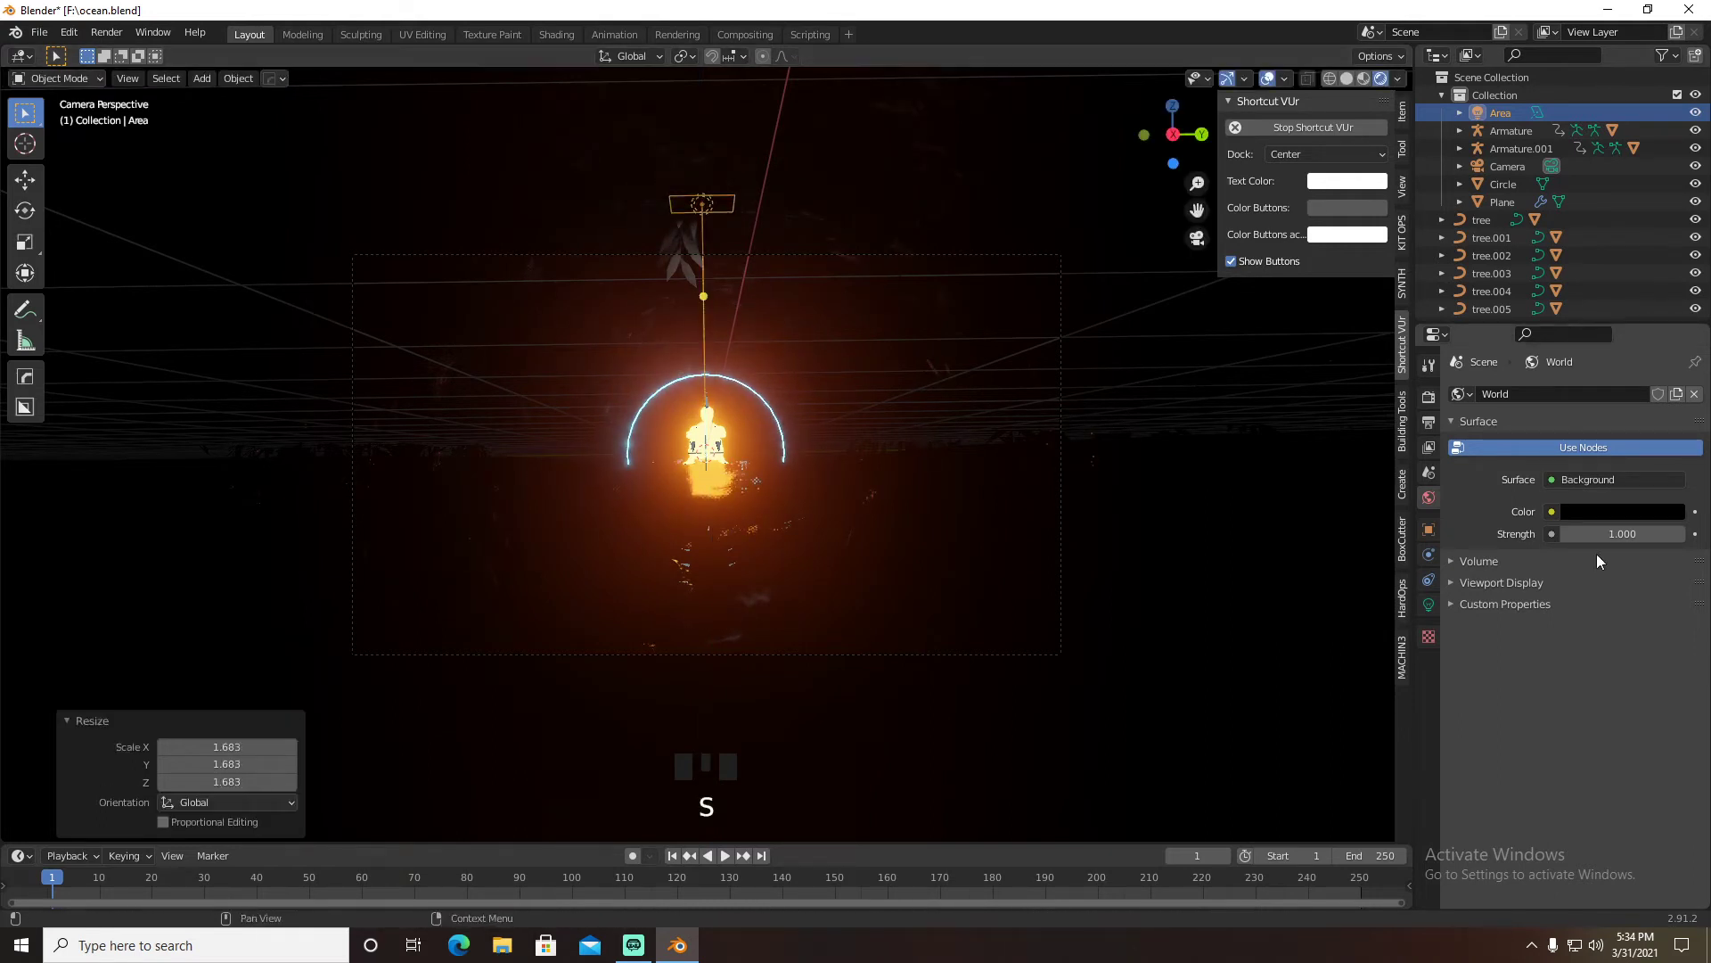
{"action": "left_click", "coordinate": [1431, 603]}
Add a point light and move it about -10.5 m along Y, to one side of the sitting figure
{"action": "key", "text": "shift+a"}
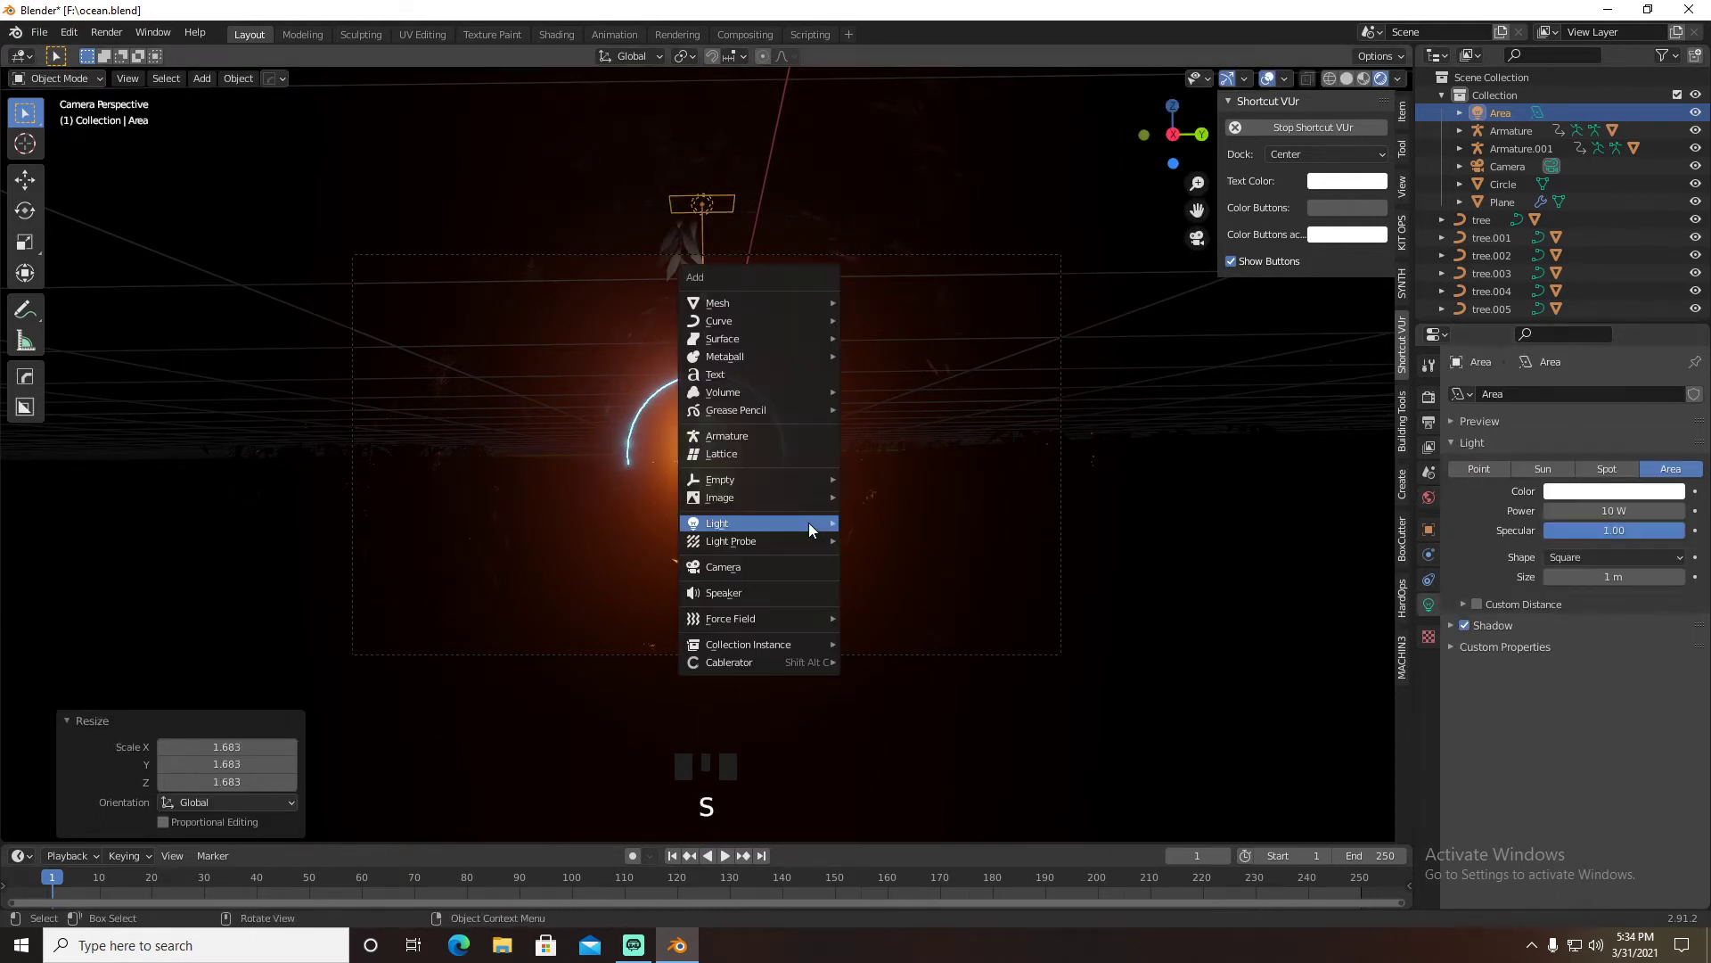
{"action": "mouse_move", "coordinate": [790, 521]}
{"action": "left_click", "coordinate": [892, 519]}
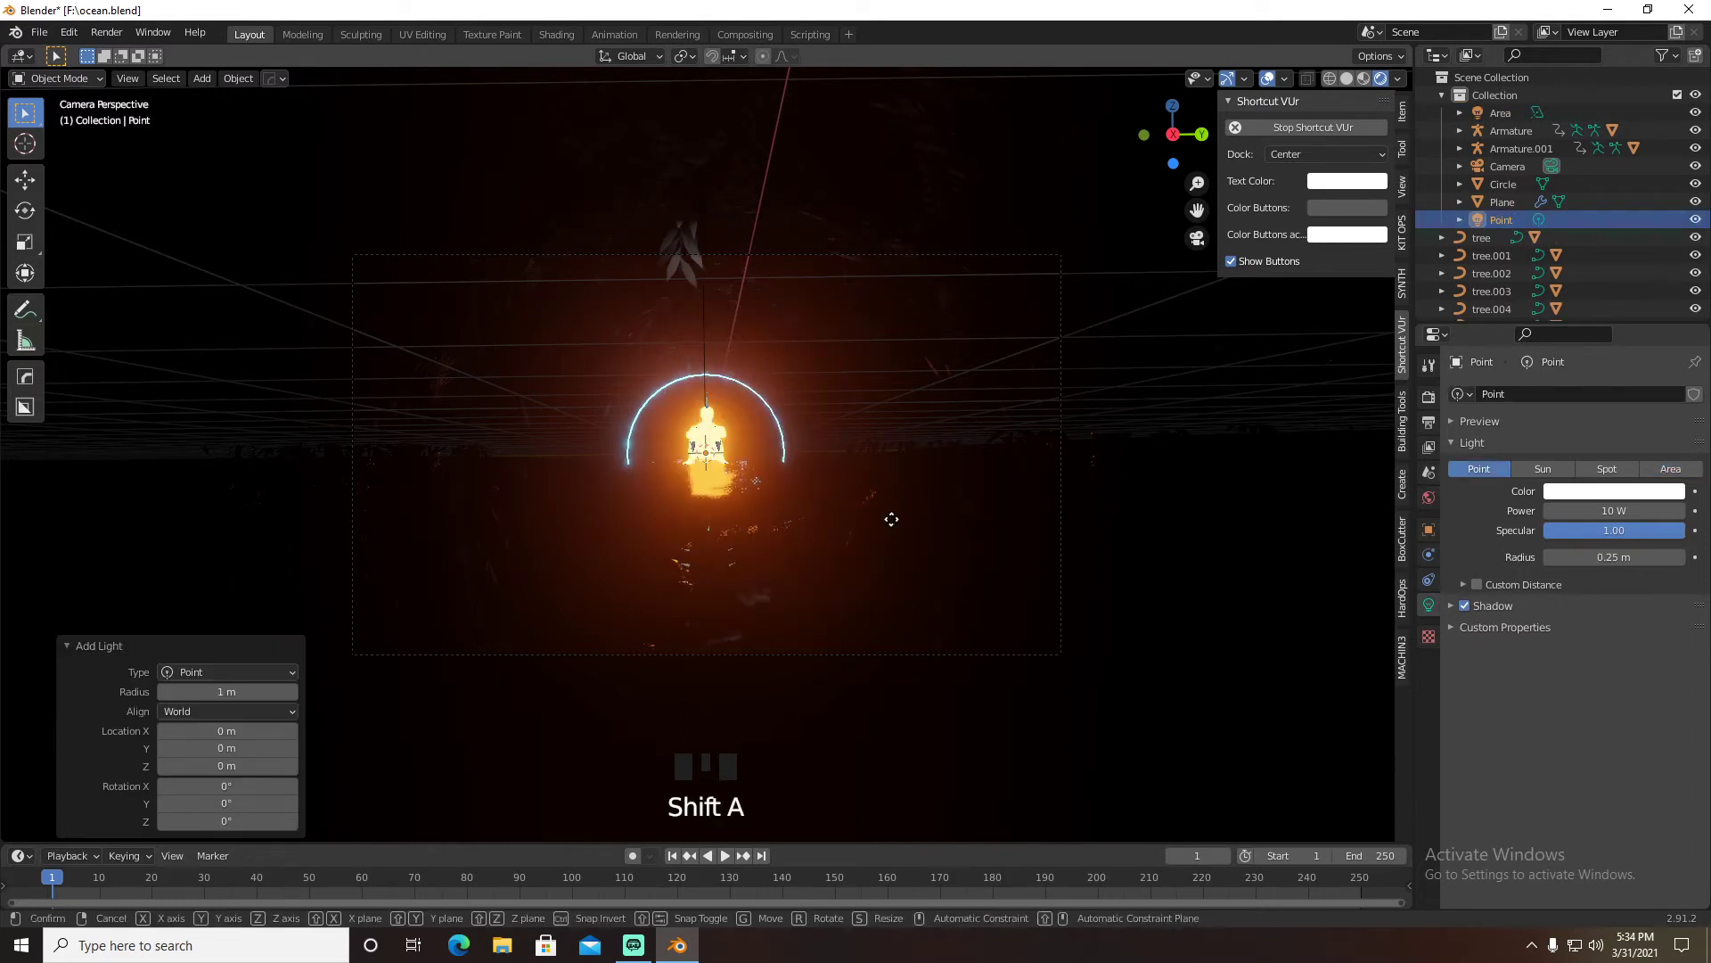
{"action": "key", "text": "g"}
{"action": "key", "text": "y"}
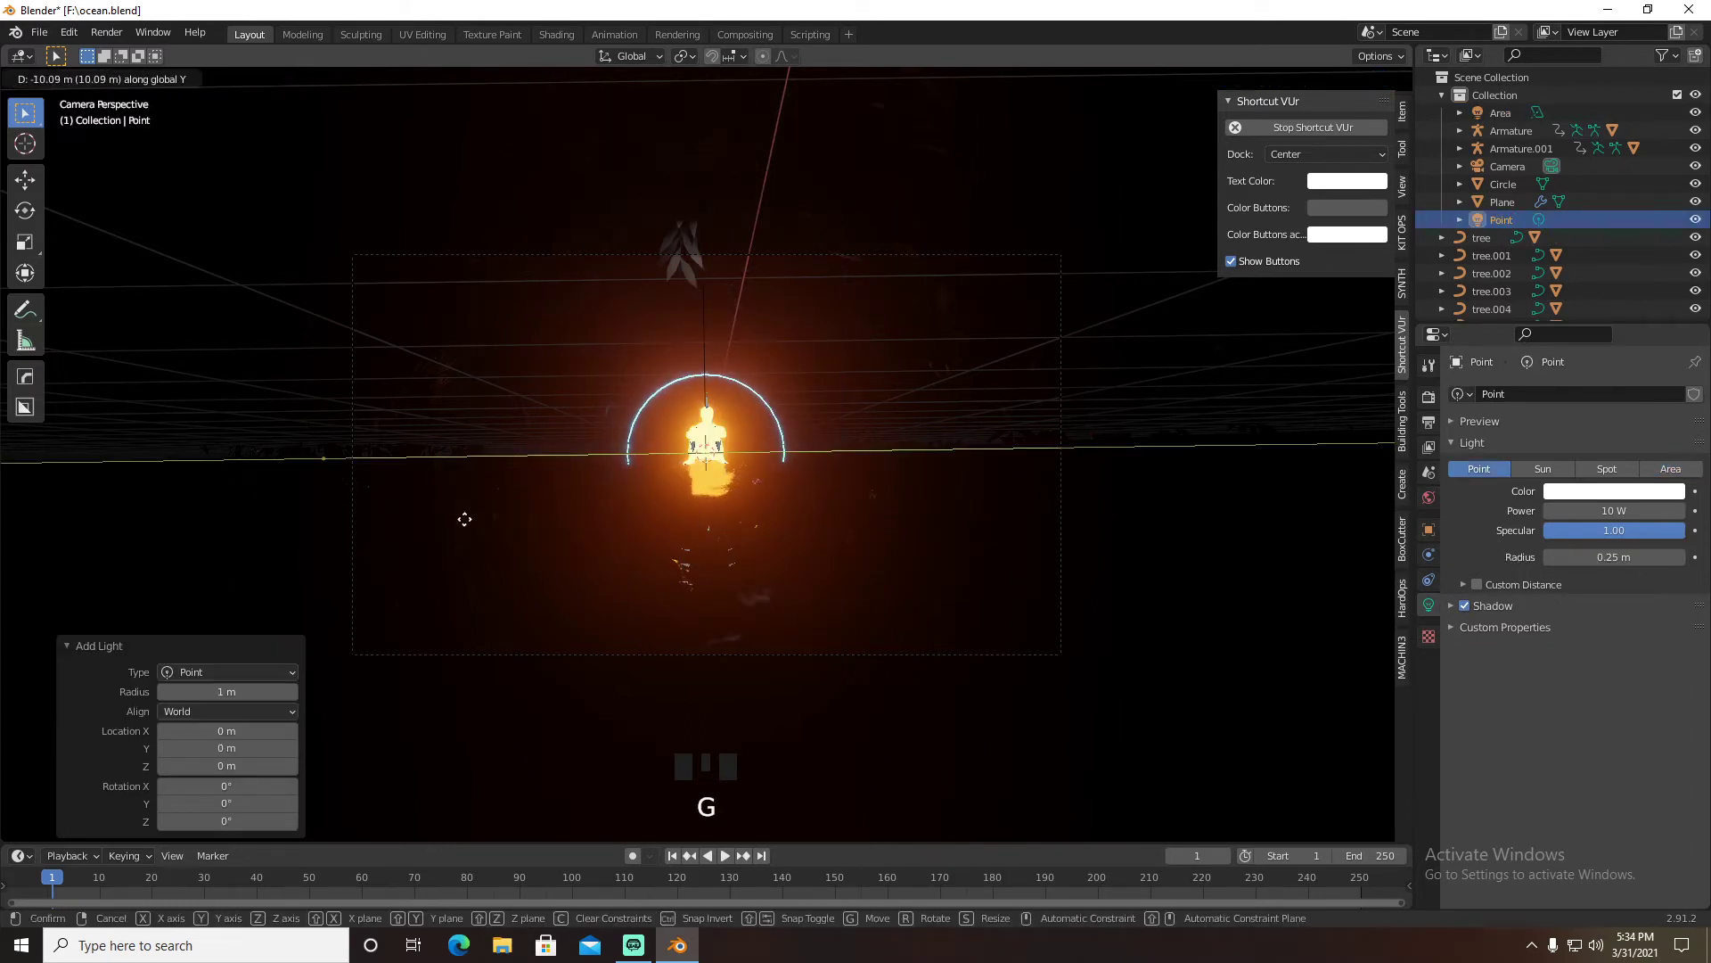
{"action": "left_click", "coordinate": [495, 517]}
Duplicate the point light and move the copy about 16.2 m along Y to the other side of the ring
{"action": "key", "text": "shift+d"}
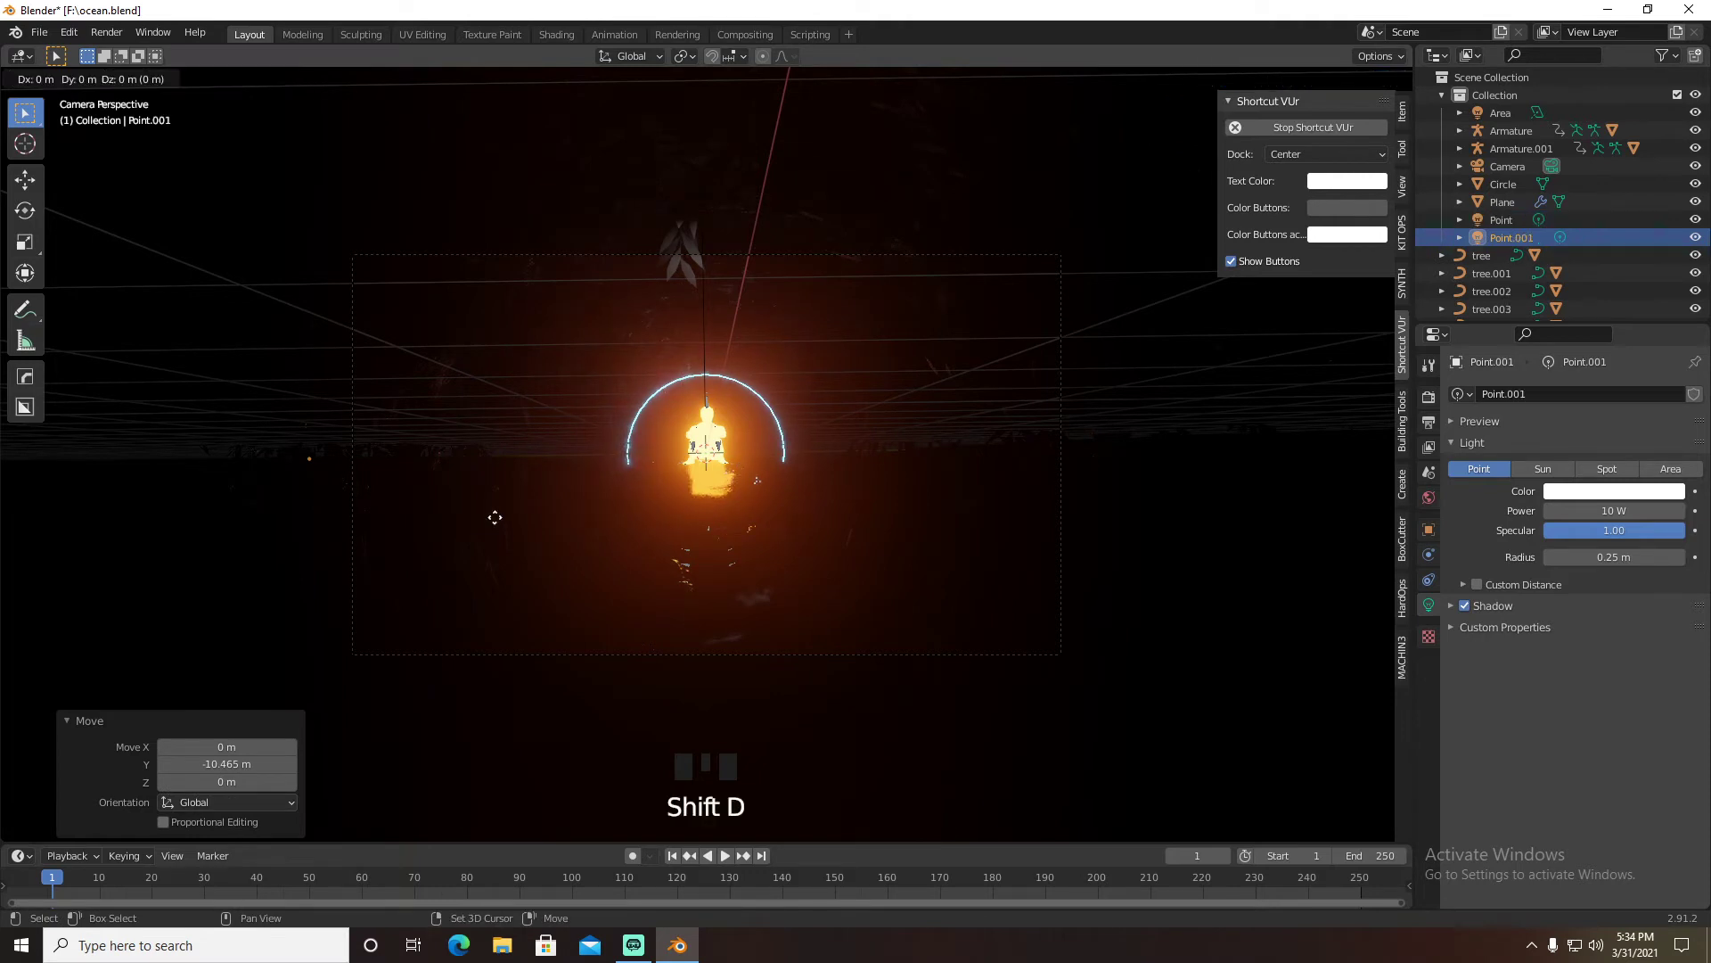
{"action": "right_click", "coordinate": [497, 526]}
{"action": "key", "text": "g"}
{"action": "key", "text": "y"}
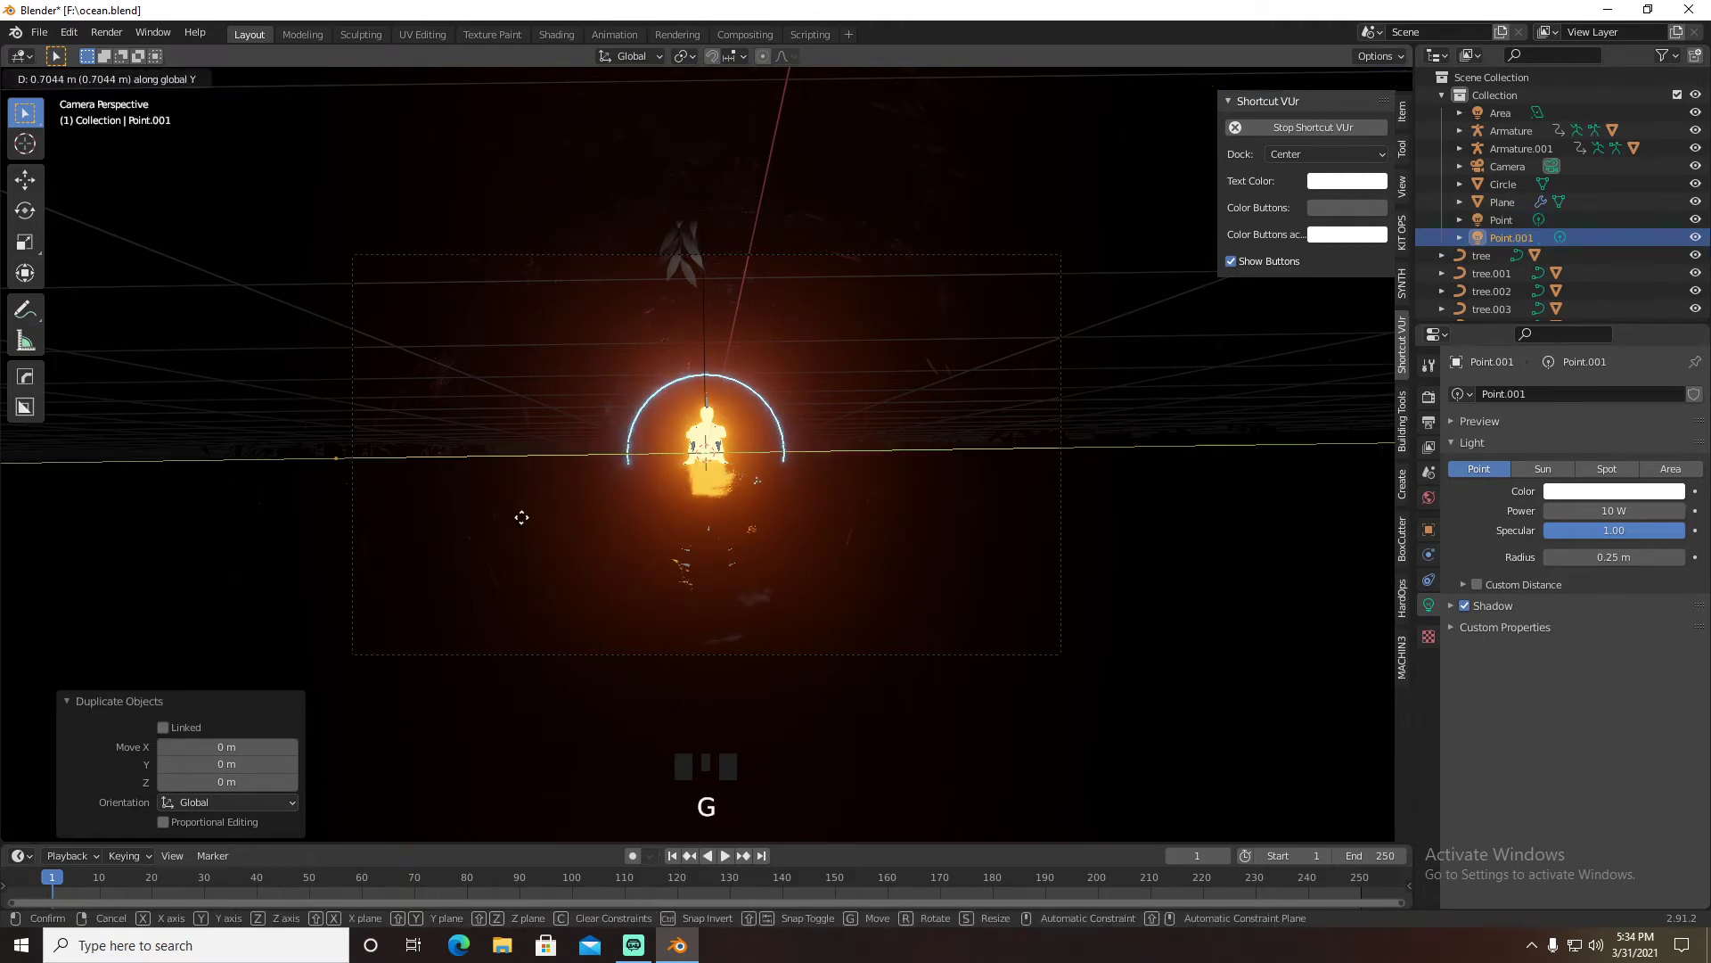
{"action": "left_click", "coordinate": [1110, 523]}
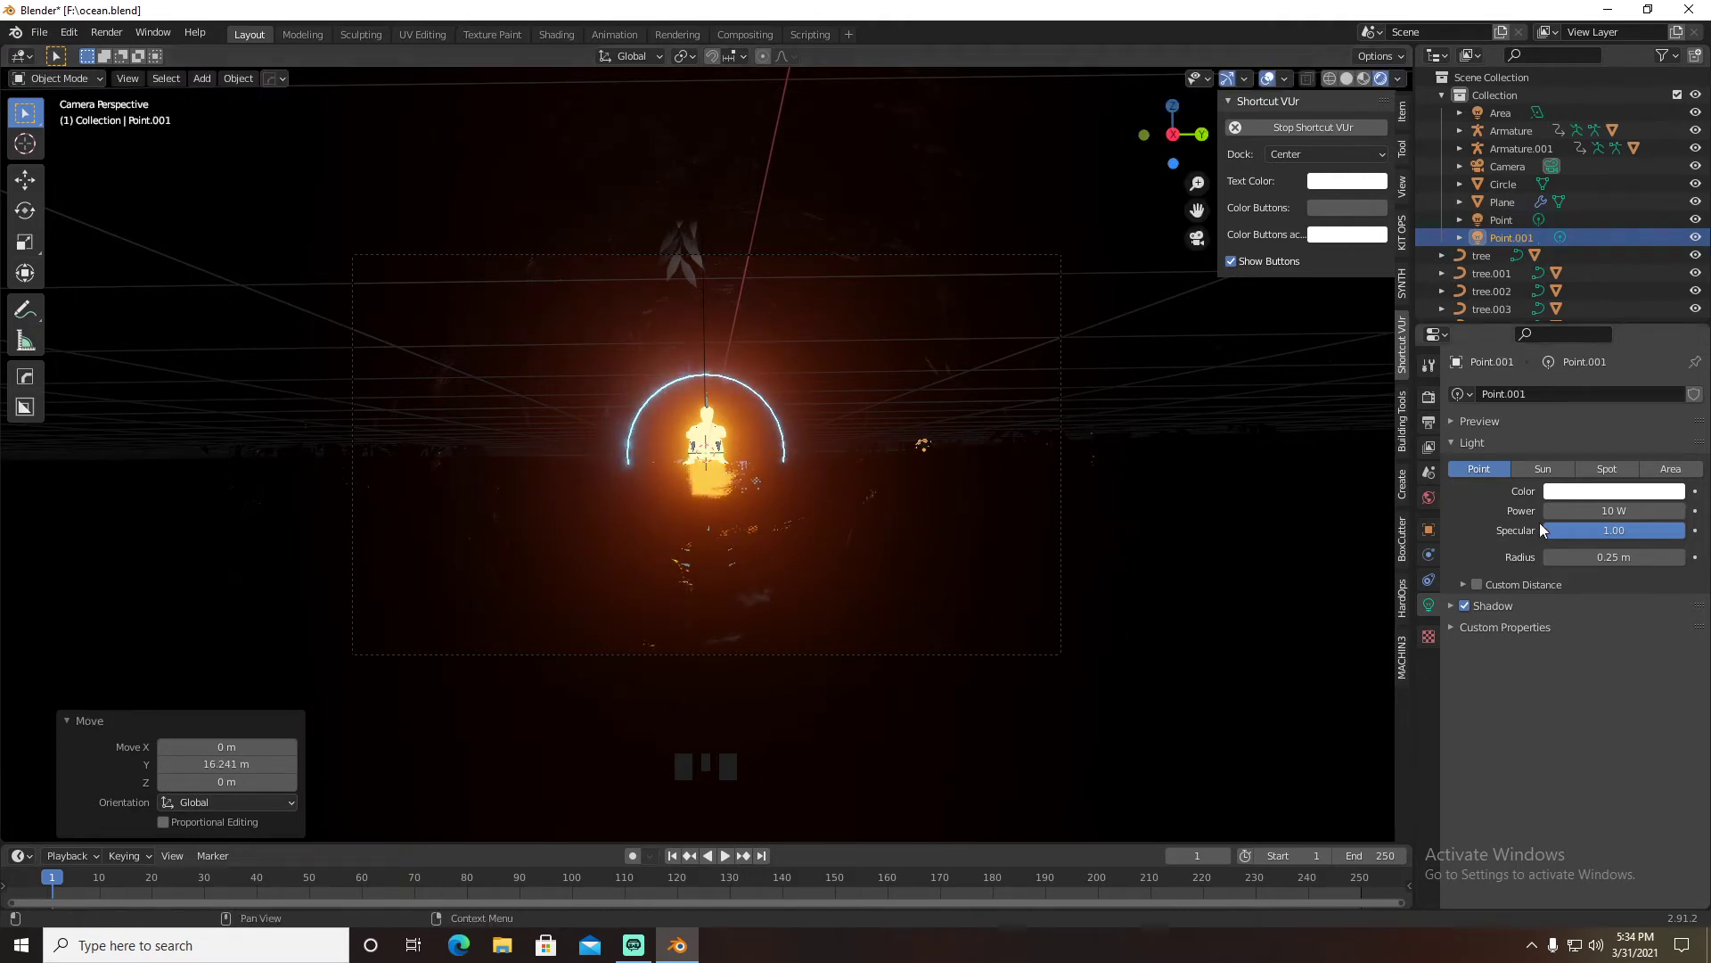
Set the duplicated point light's power to 500 W and its color to blue with hue 0.604 and saturation 0.723
{"action": "left_click", "coordinate": [1599, 512]}
{"action": "type", "text": "500"}
{"action": "key", "text": "Return"}
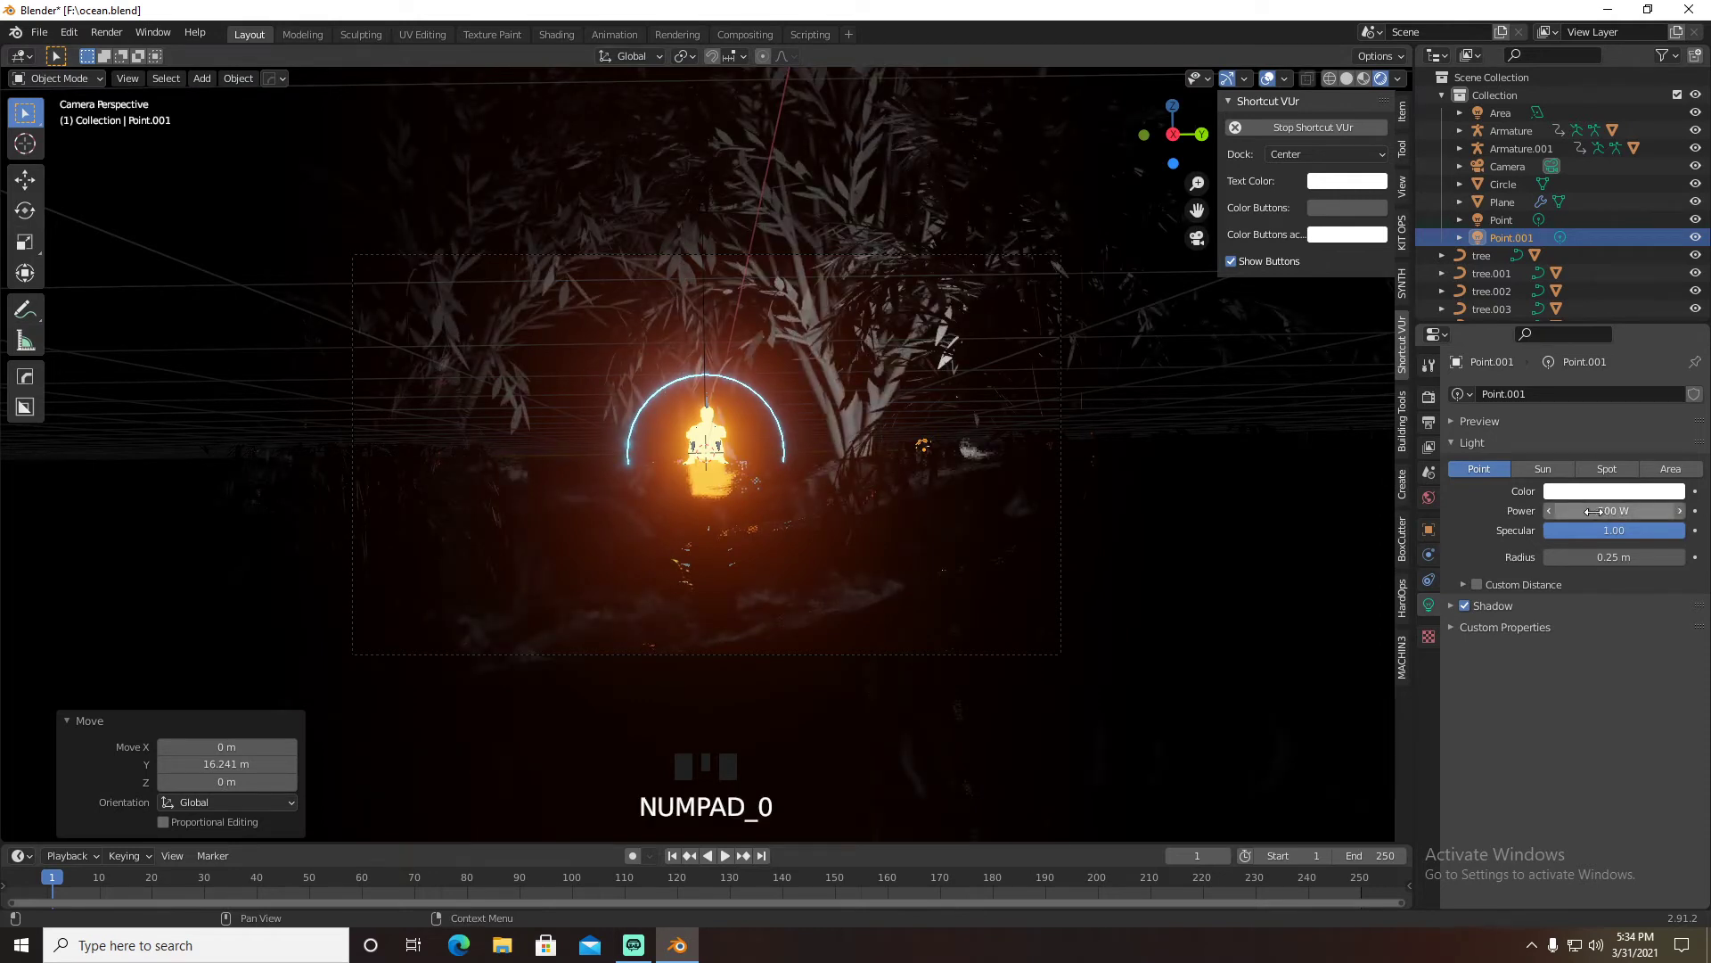
{"action": "left_click", "coordinate": [1597, 492]}
{"action": "left_click_drag", "start_coordinate": [1628, 303], "coordinate": [1622, 280]}
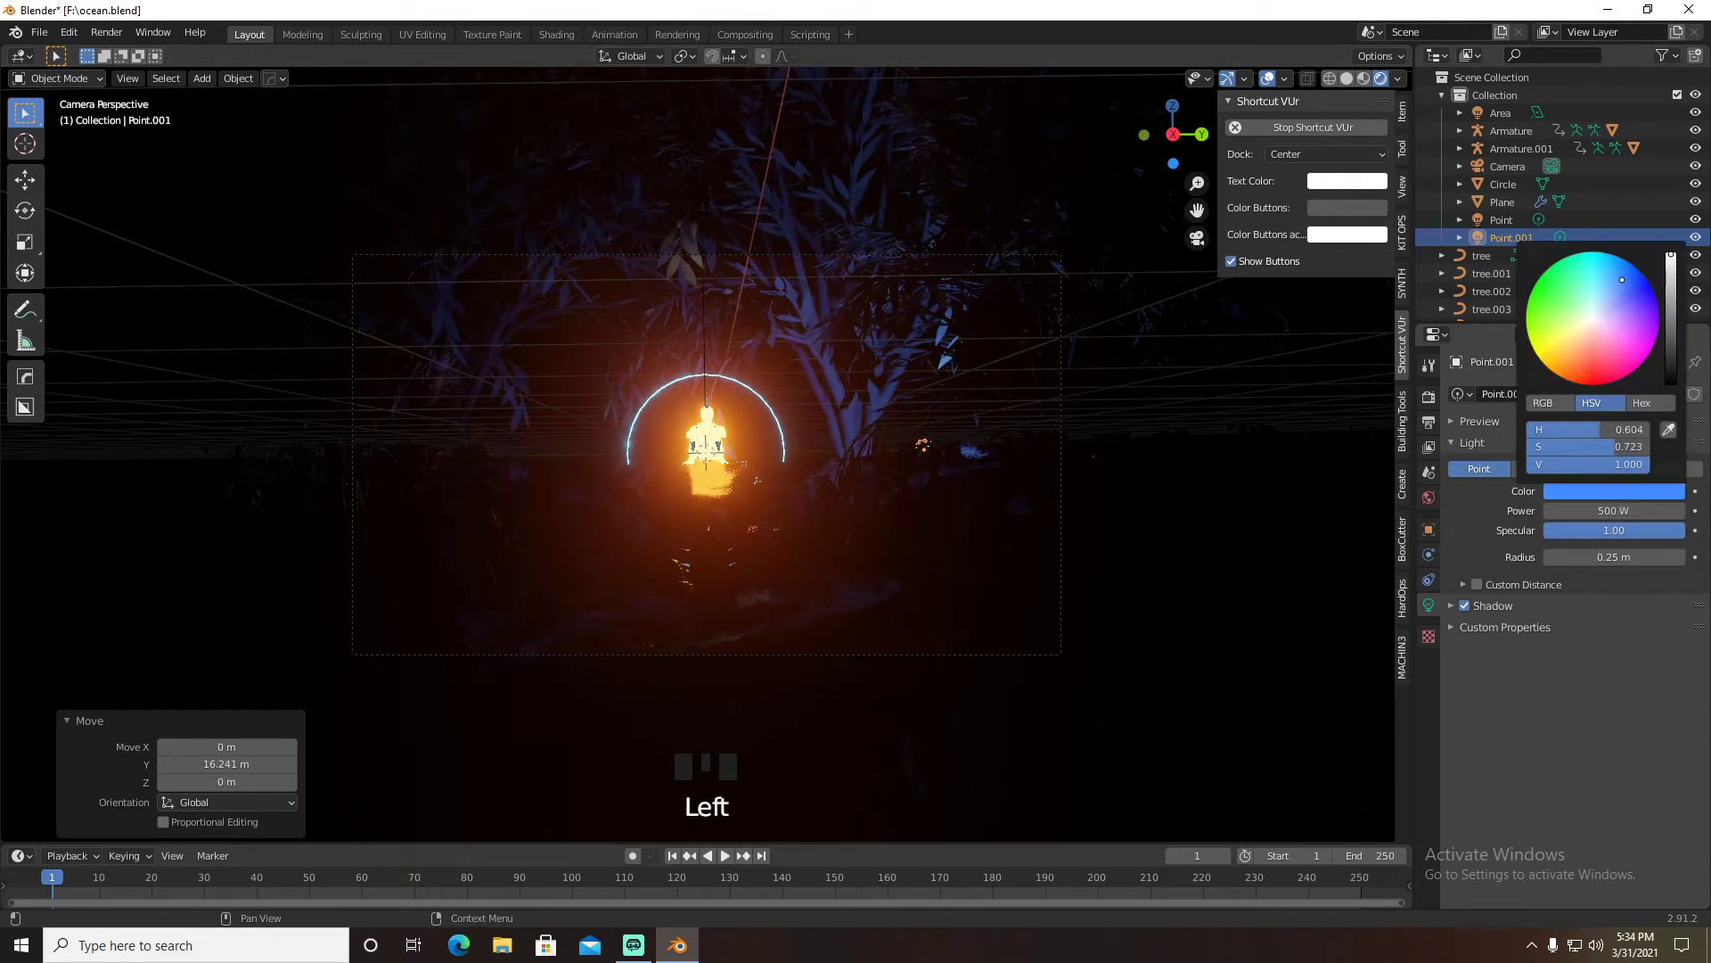
Set the original point light's power to 500 W and its color to orange with hue 0.048 and saturation 0.894
{"action": "left_click", "coordinate": [1517, 222]}
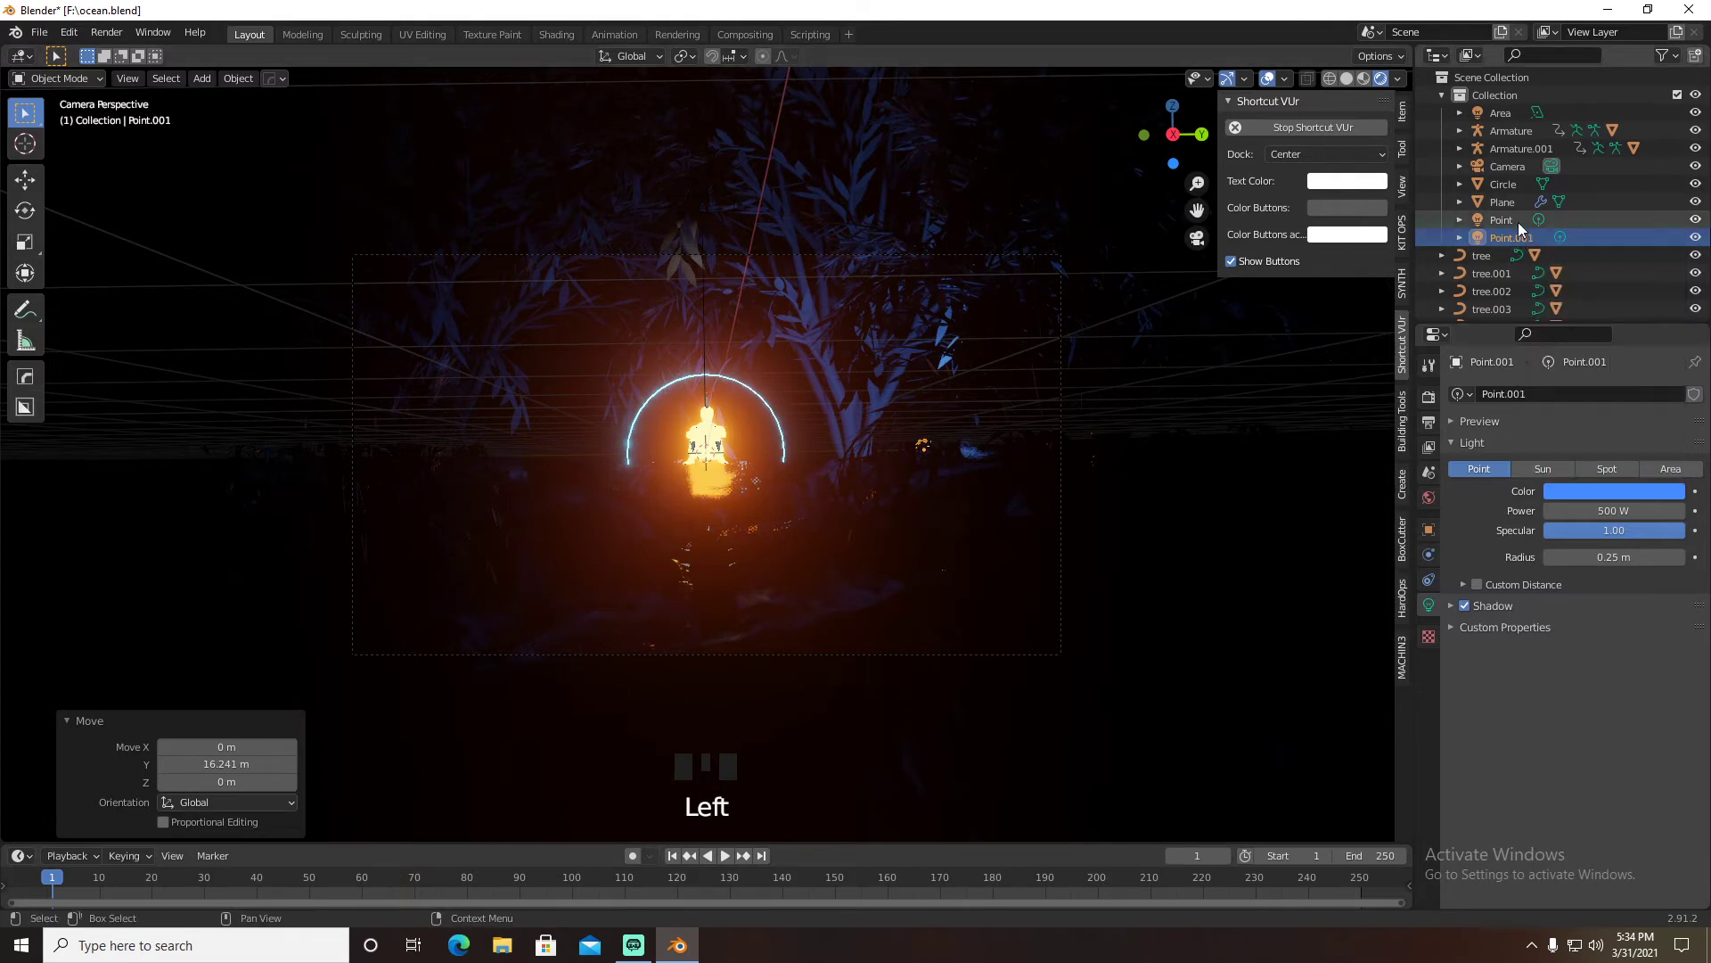
{"action": "double_click", "coordinate": [1609, 507]}
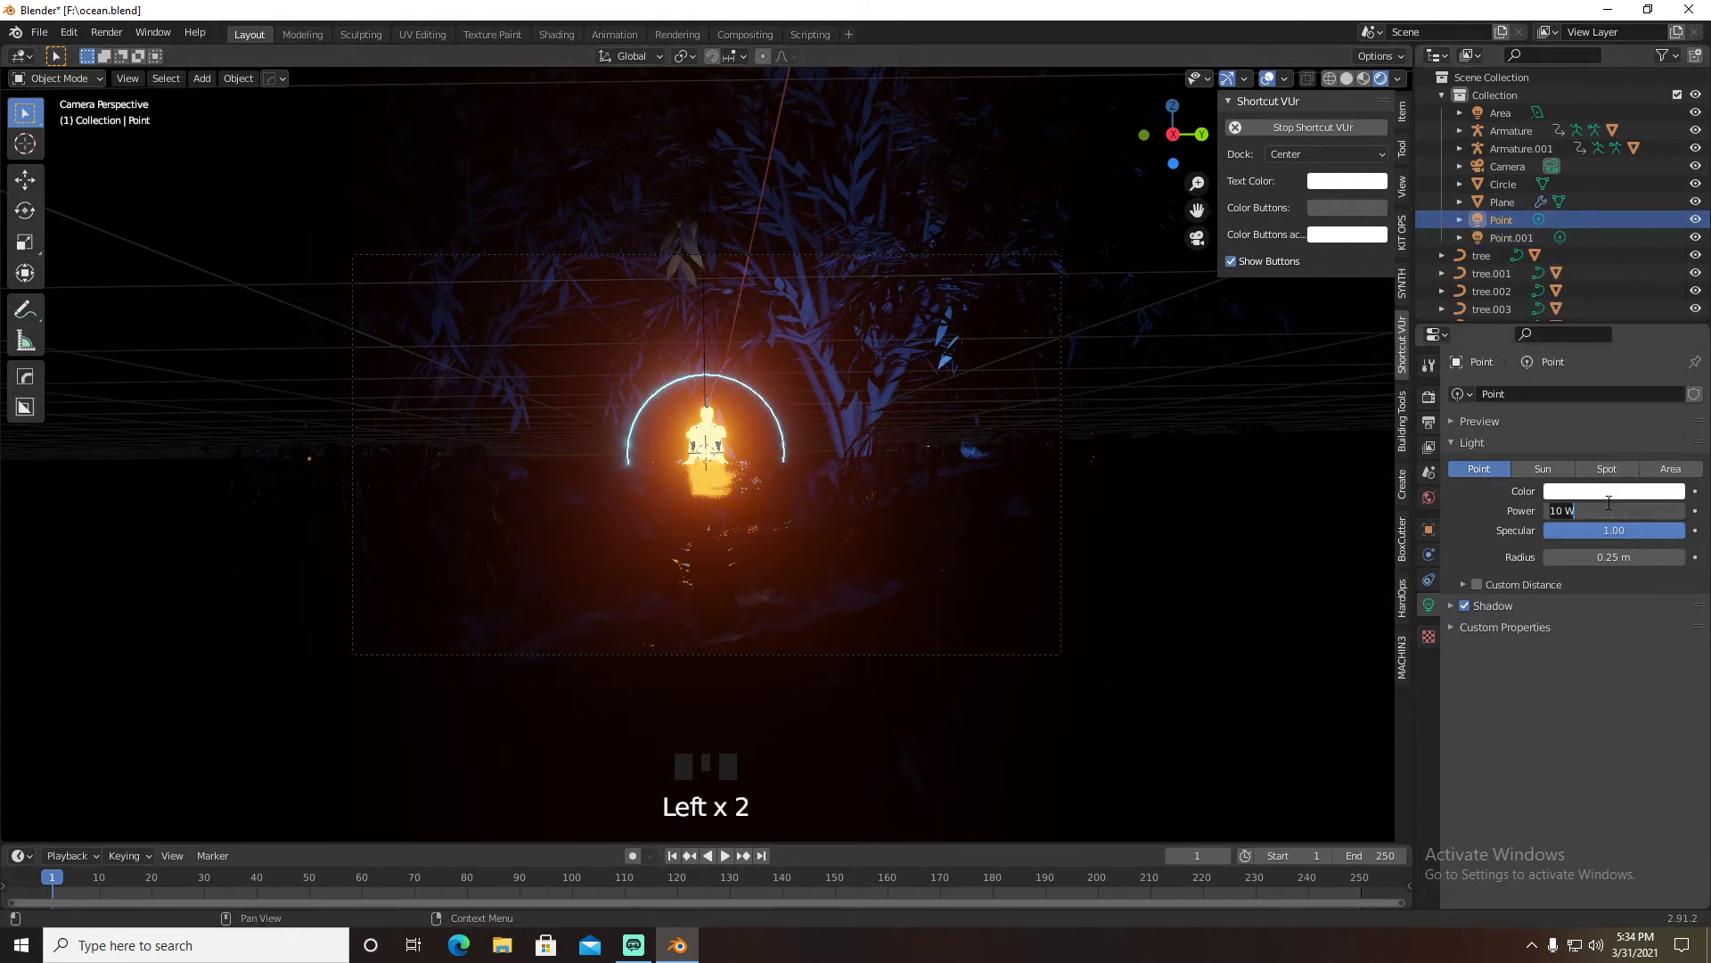
{"action": "type", "text": "500"}
{"action": "key", "text": "Return"}
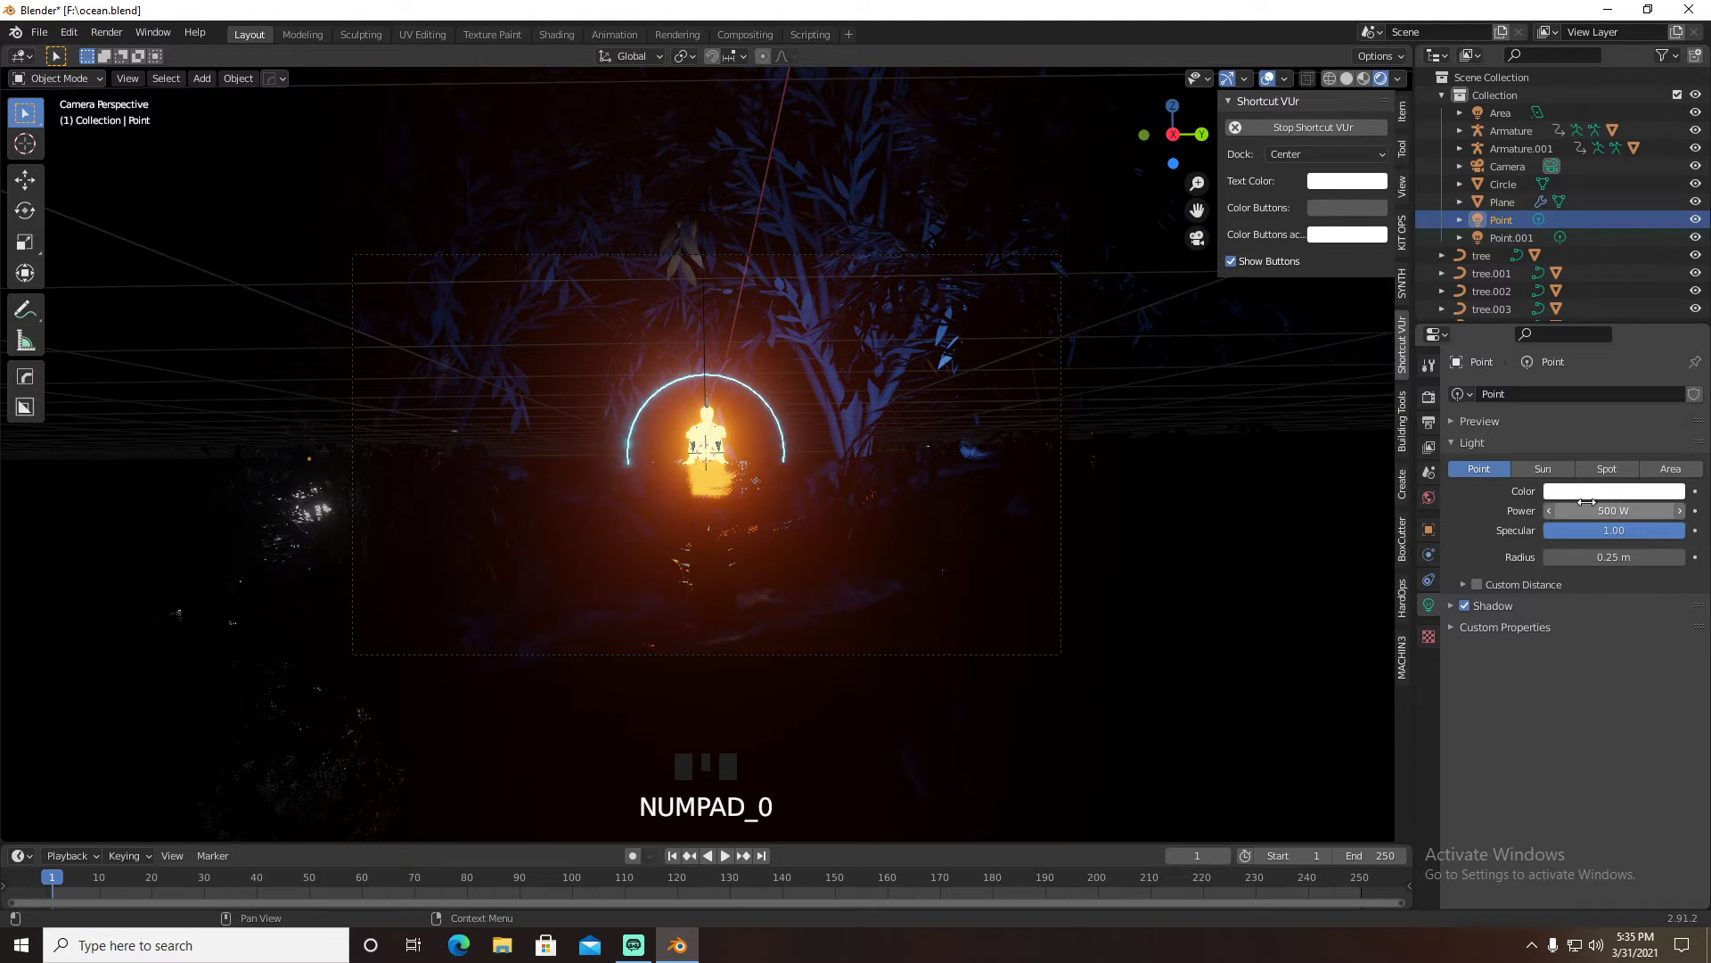
{"action": "left_click", "coordinate": [1588, 493]}
{"action": "left_click", "coordinate": [1576, 376]}
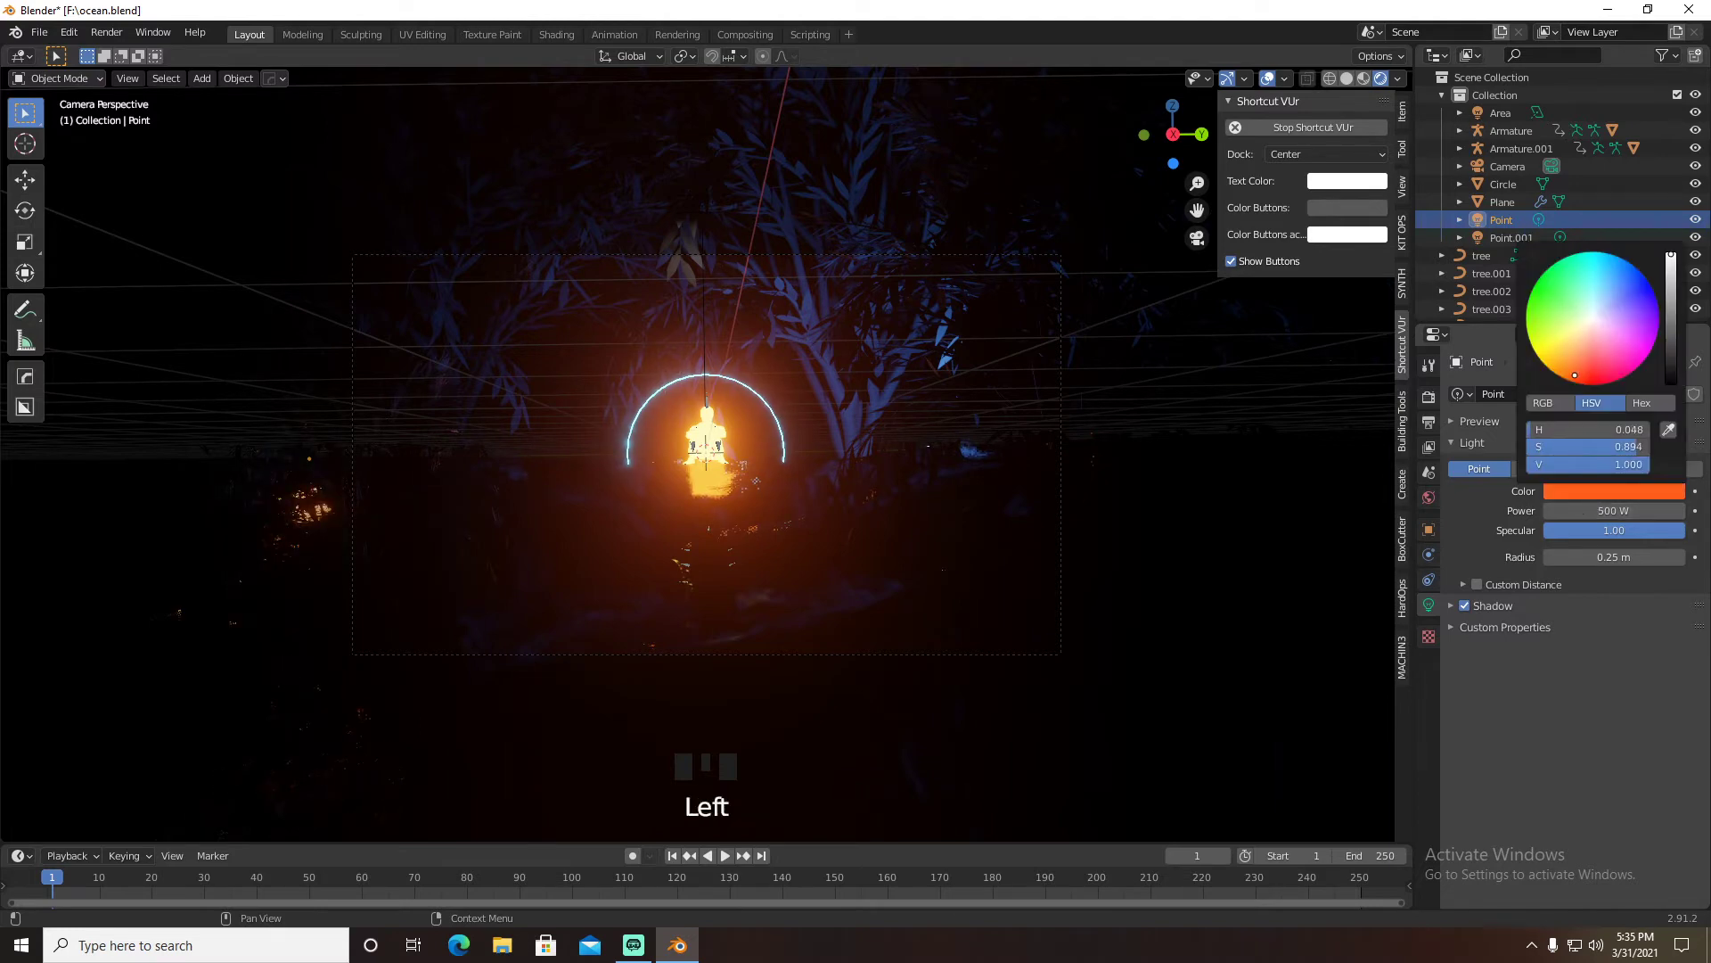
Move the orange point light about 4 m along Y towards the ring, with only a tiny lift along Z
{"action": "key", "text": "g"}
{"action": "key", "text": "y"}
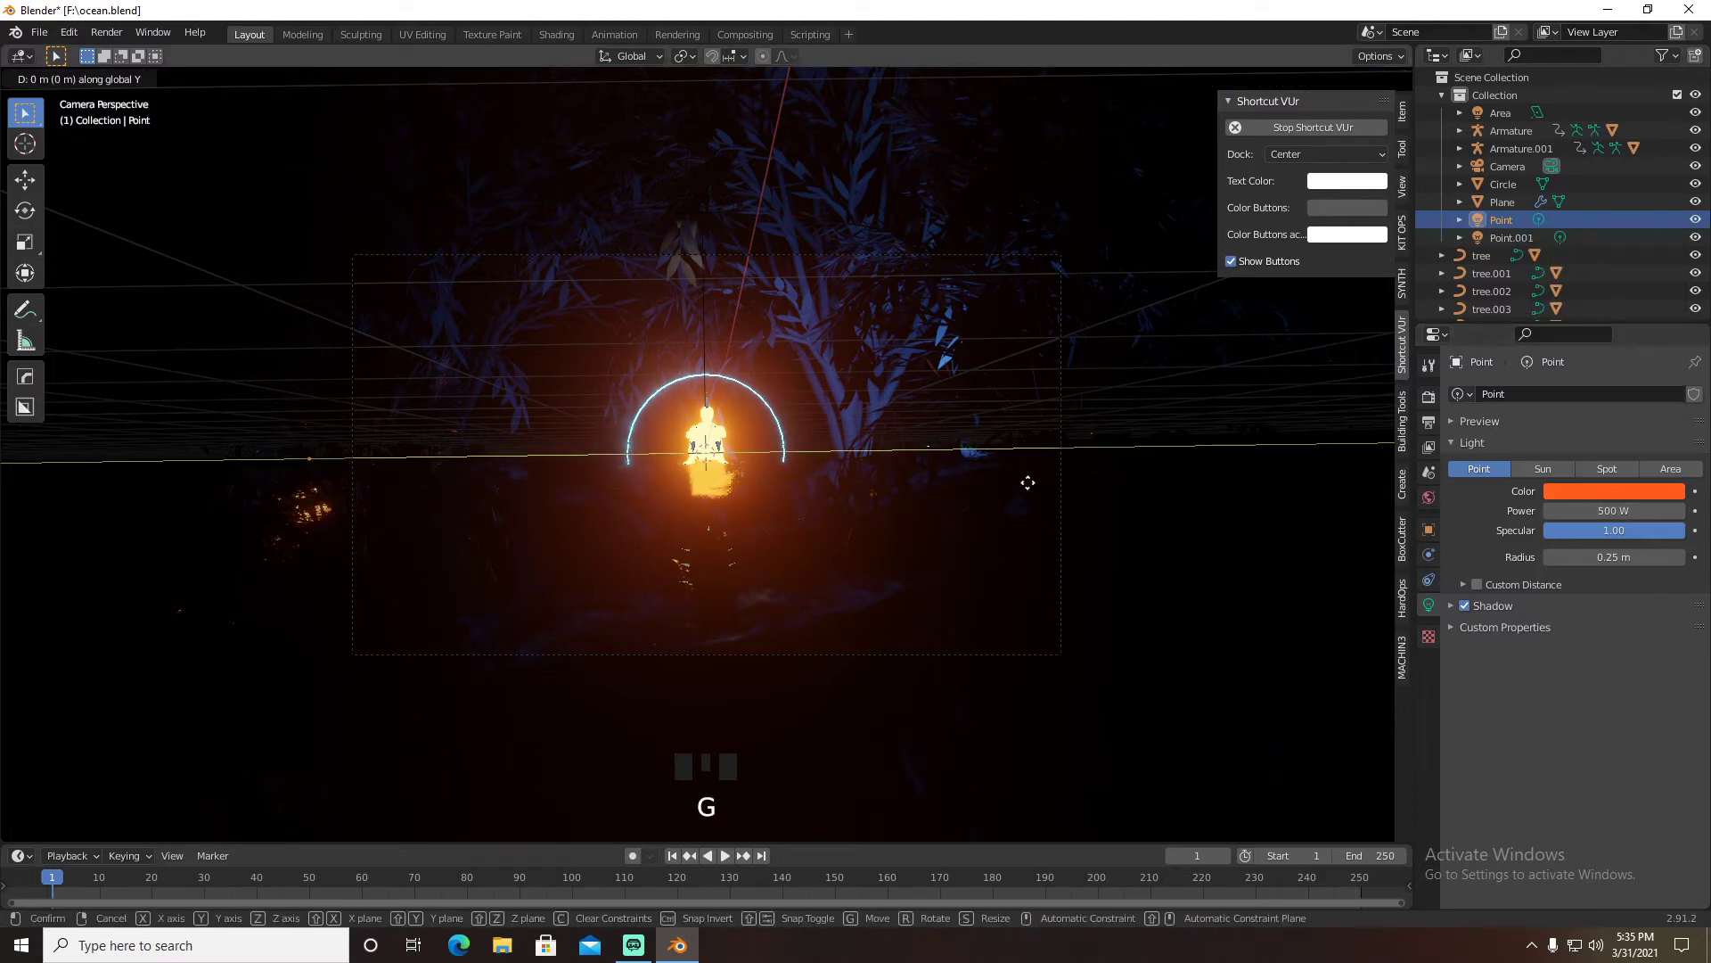
{"action": "left_click", "coordinate": [1189, 485]}
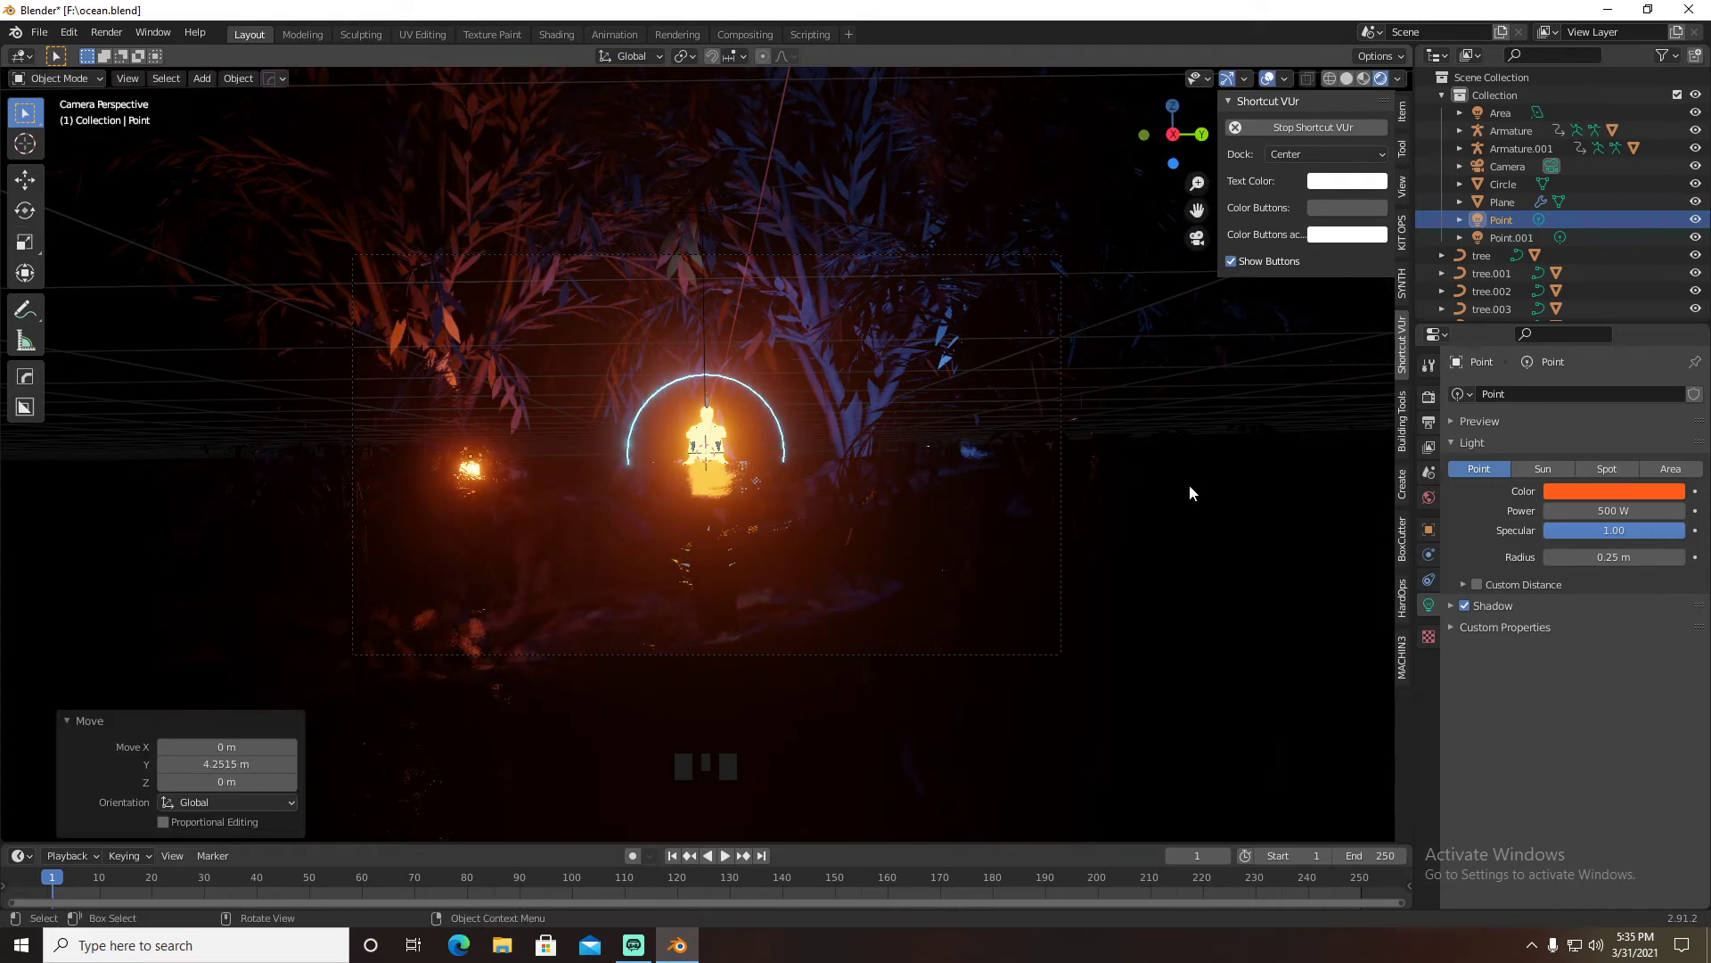
{"action": "key", "text": "g"}
{"action": "key", "text": "z"}
{"action": "left_click", "coordinate": [1192, 487]}
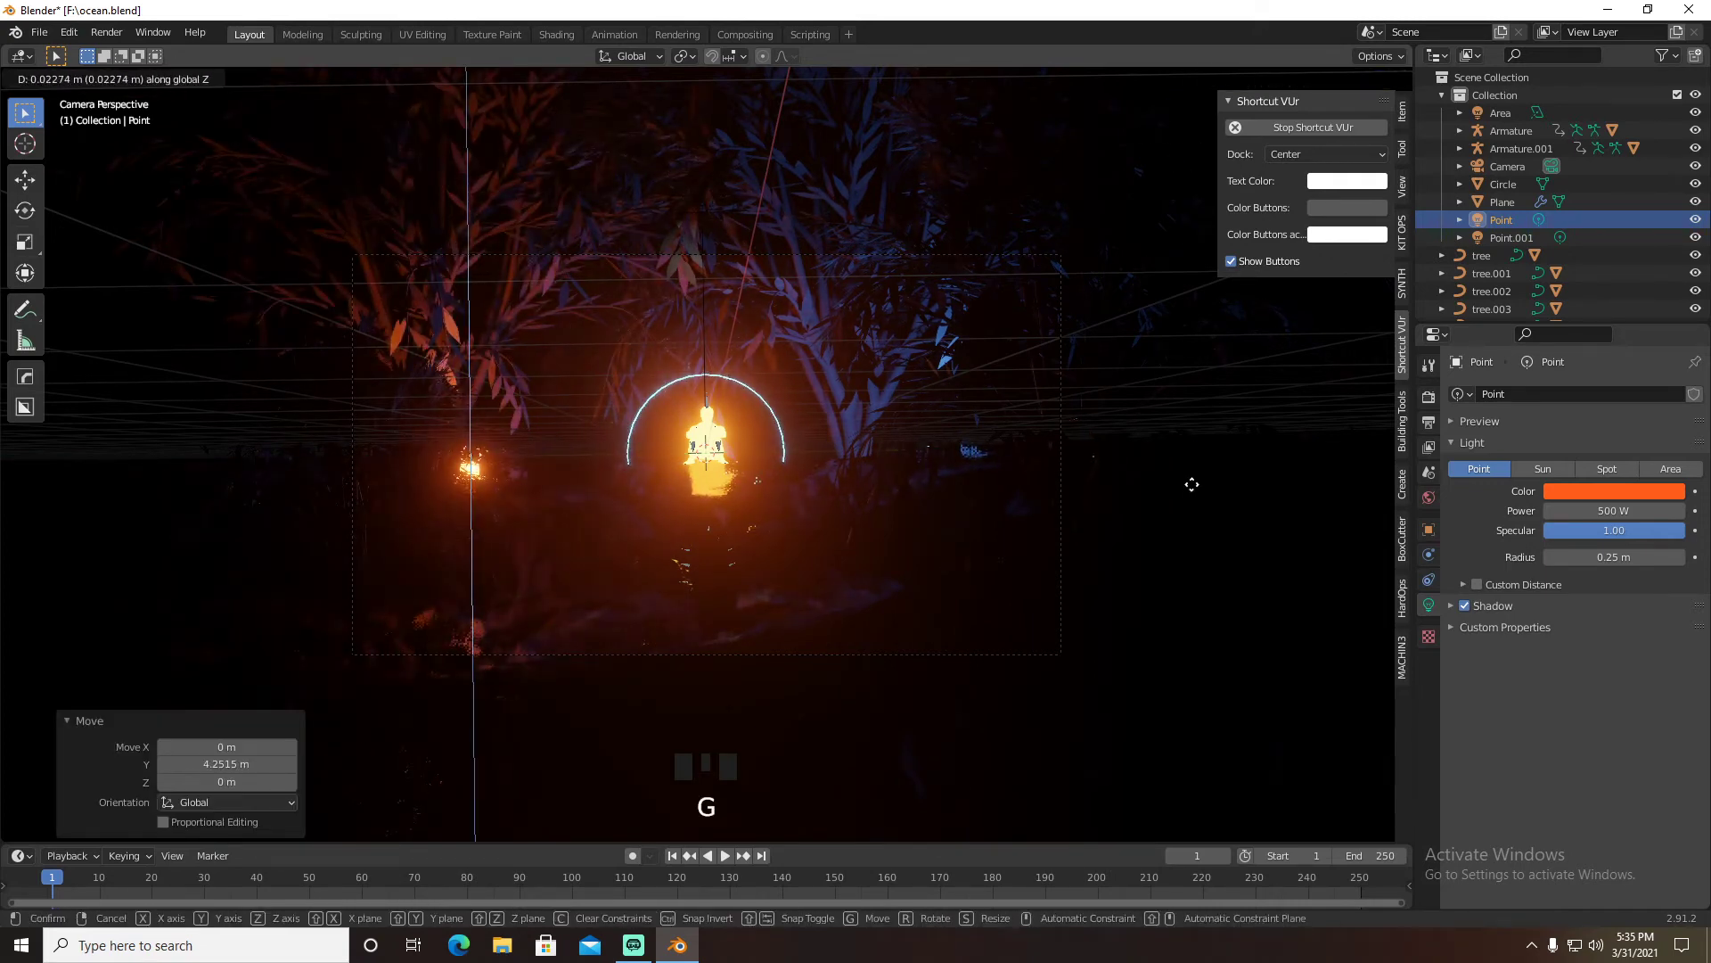
{"action": "key", "text": "g"}
{"action": "key", "text": "y"}
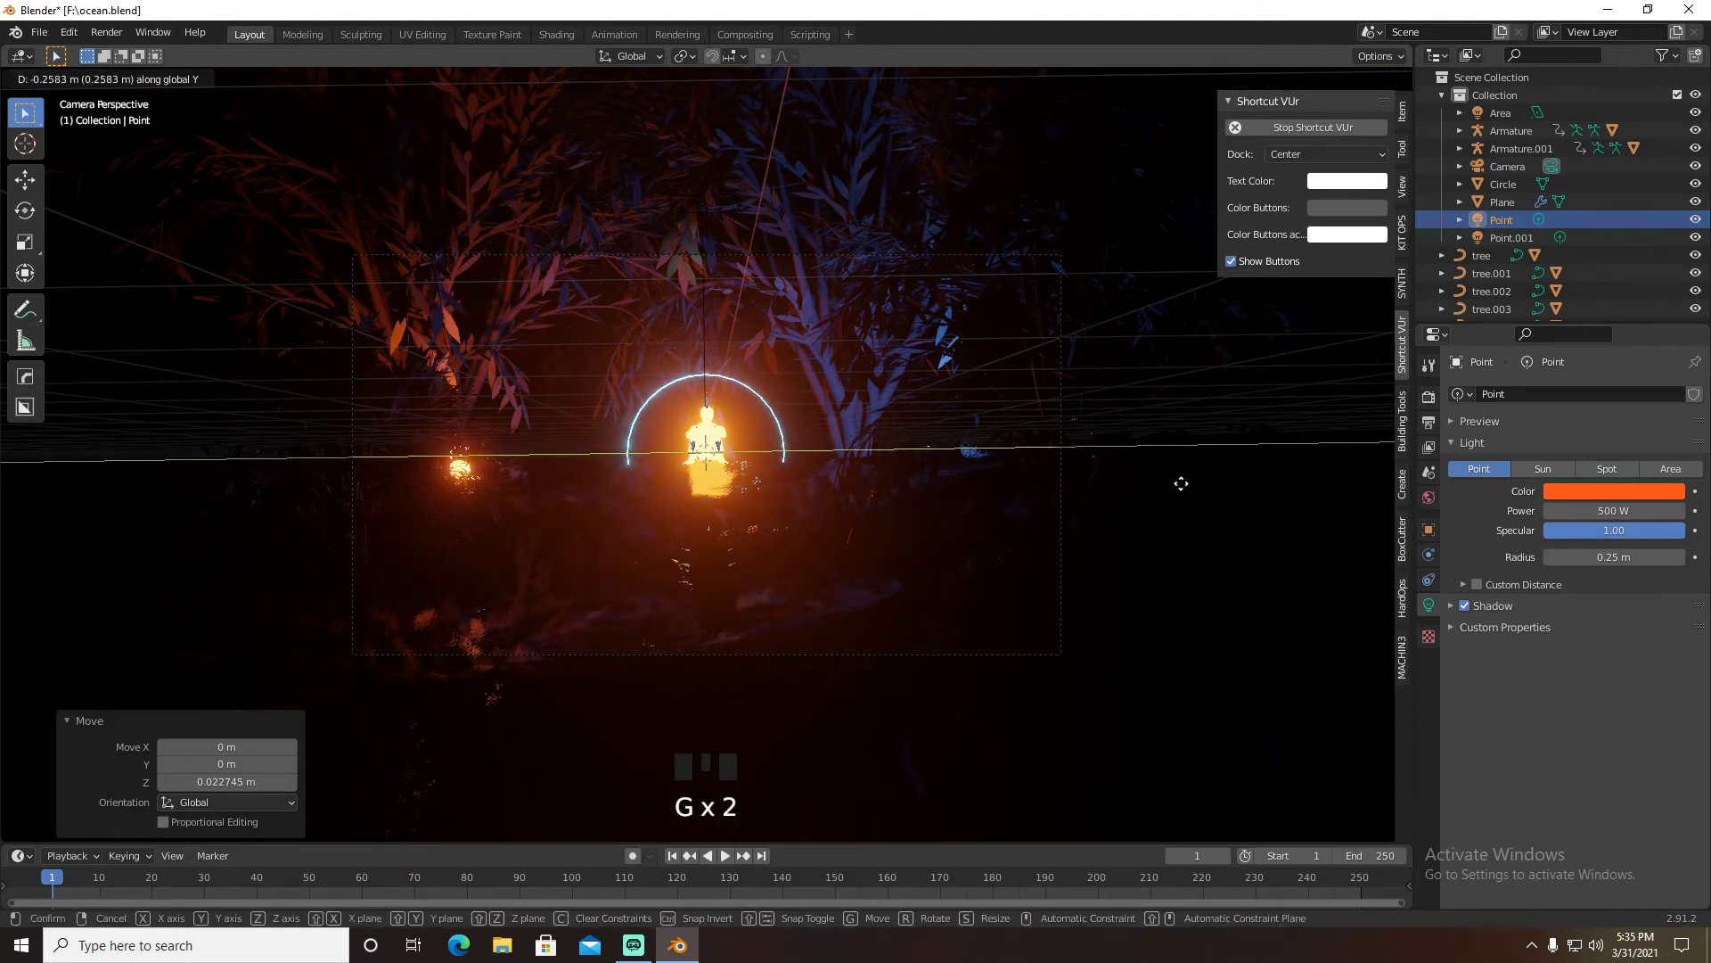
{"action": "left_click", "coordinate": [1182, 485]}
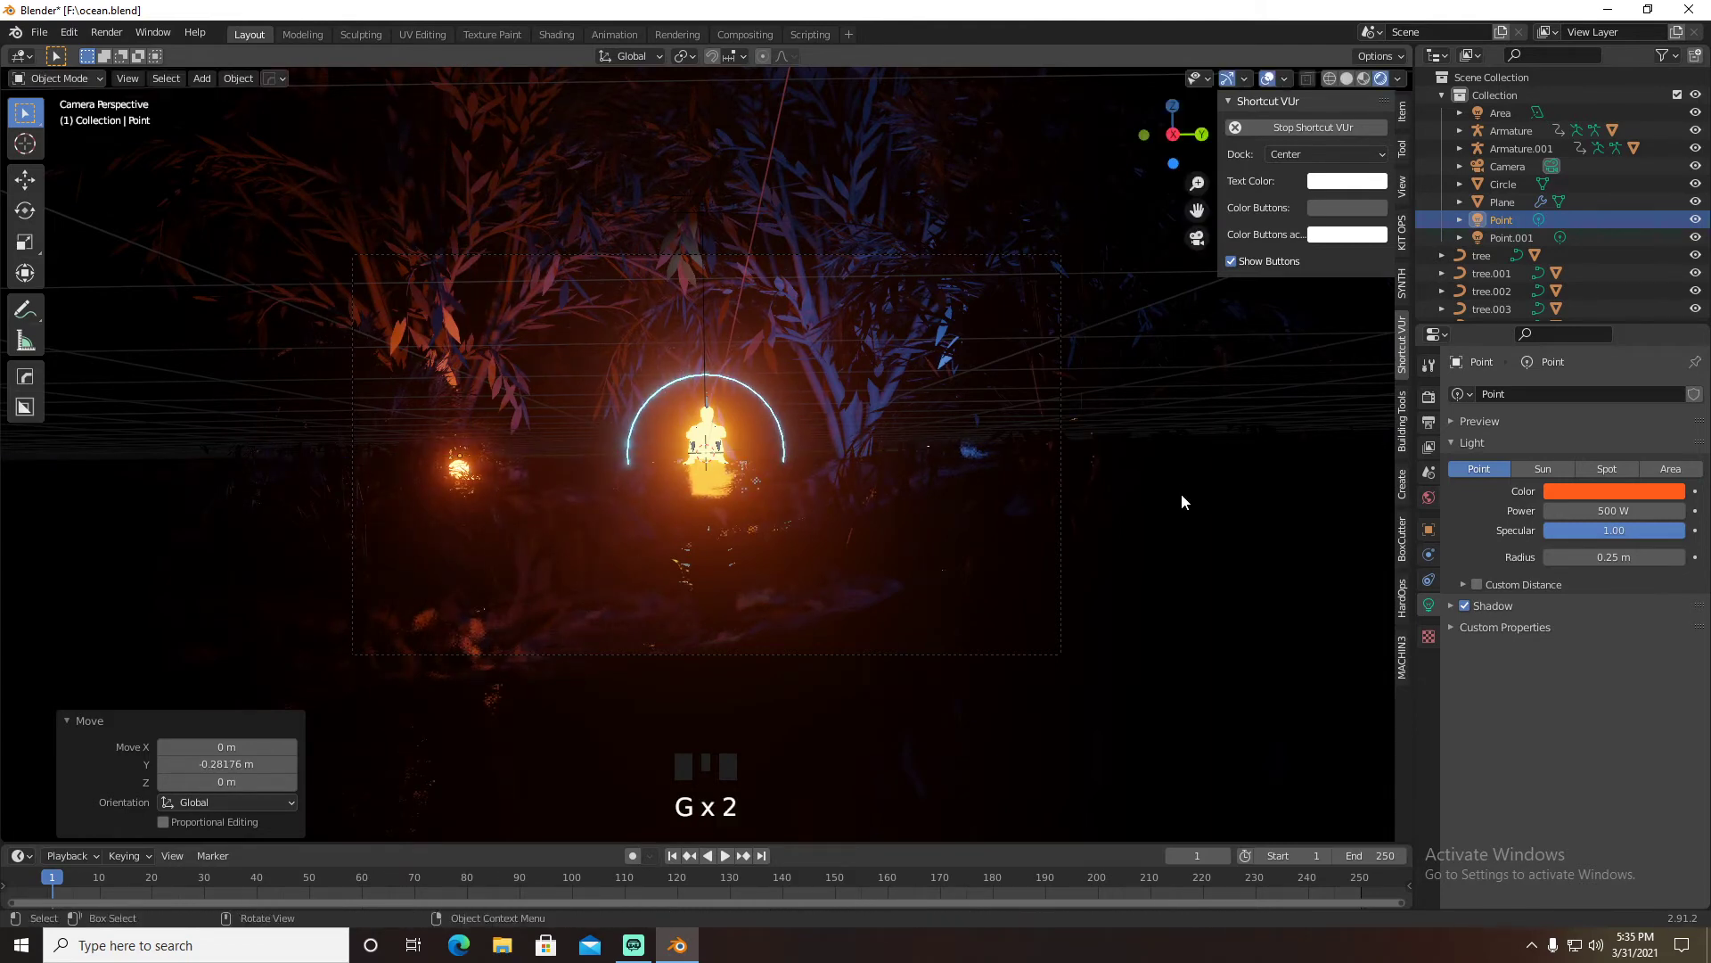
Set the power of both the orange and the blue point light to 800 W
{"action": "left_click", "coordinate": [1608, 505]}
{"action": "type", "text": "800"}
{"action": "key", "text": "Return"}
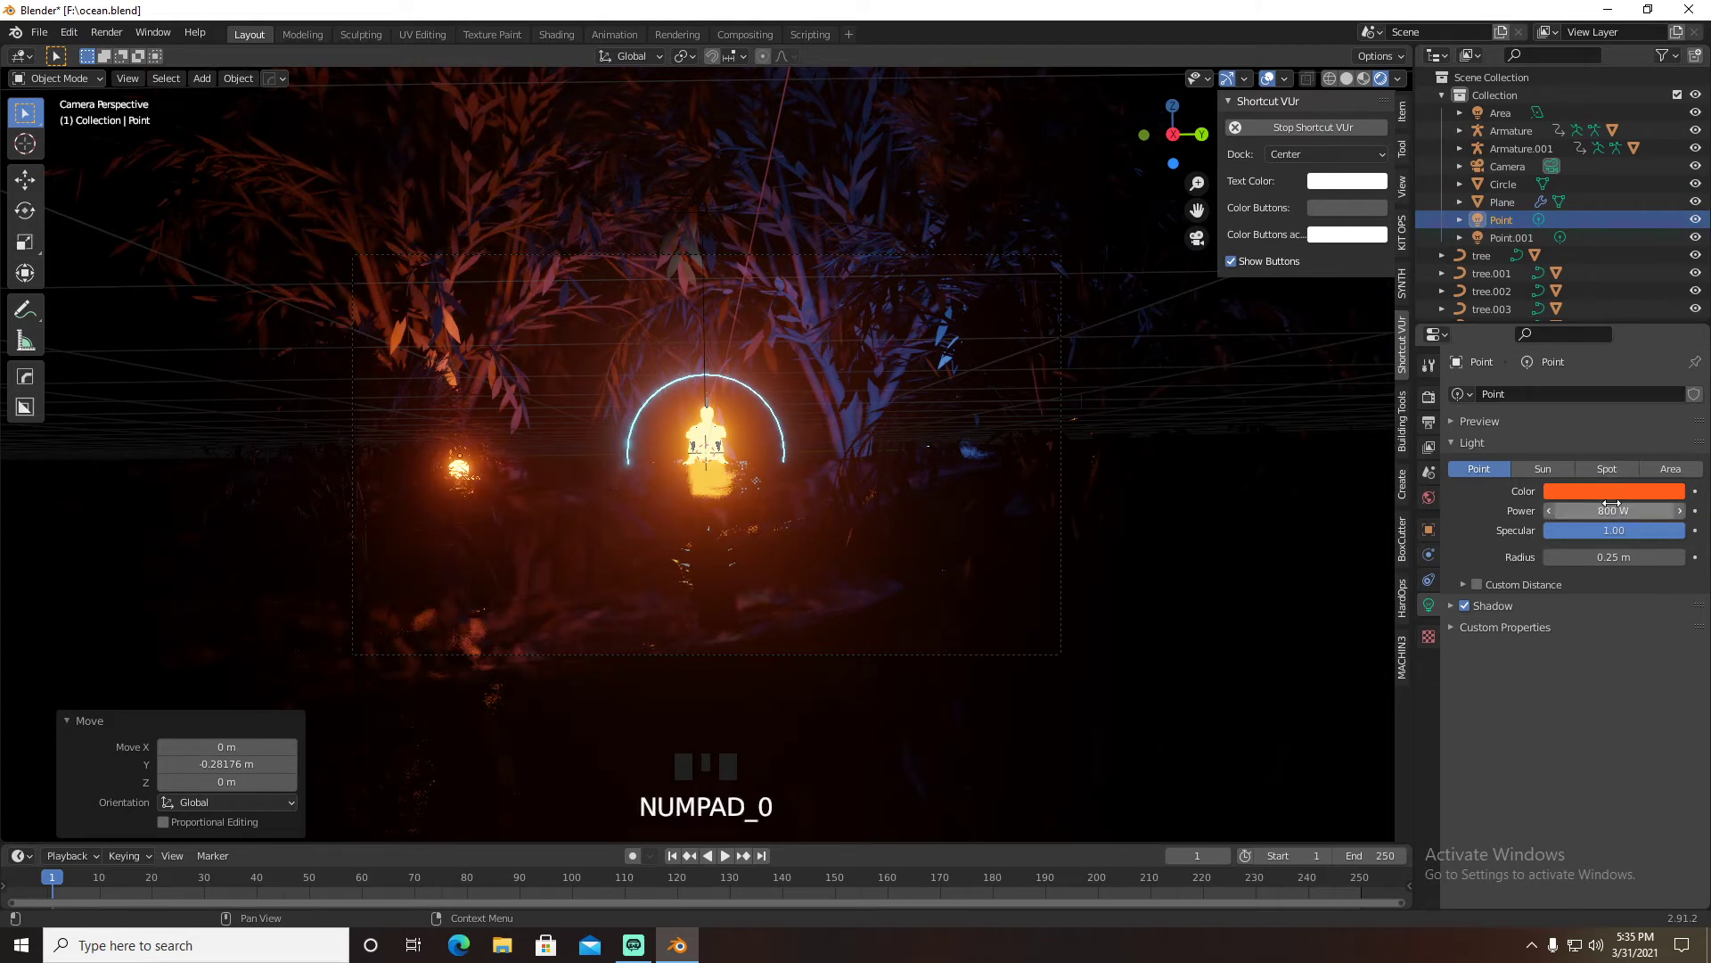
{"action": "left_click", "coordinate": [1511, 237]}
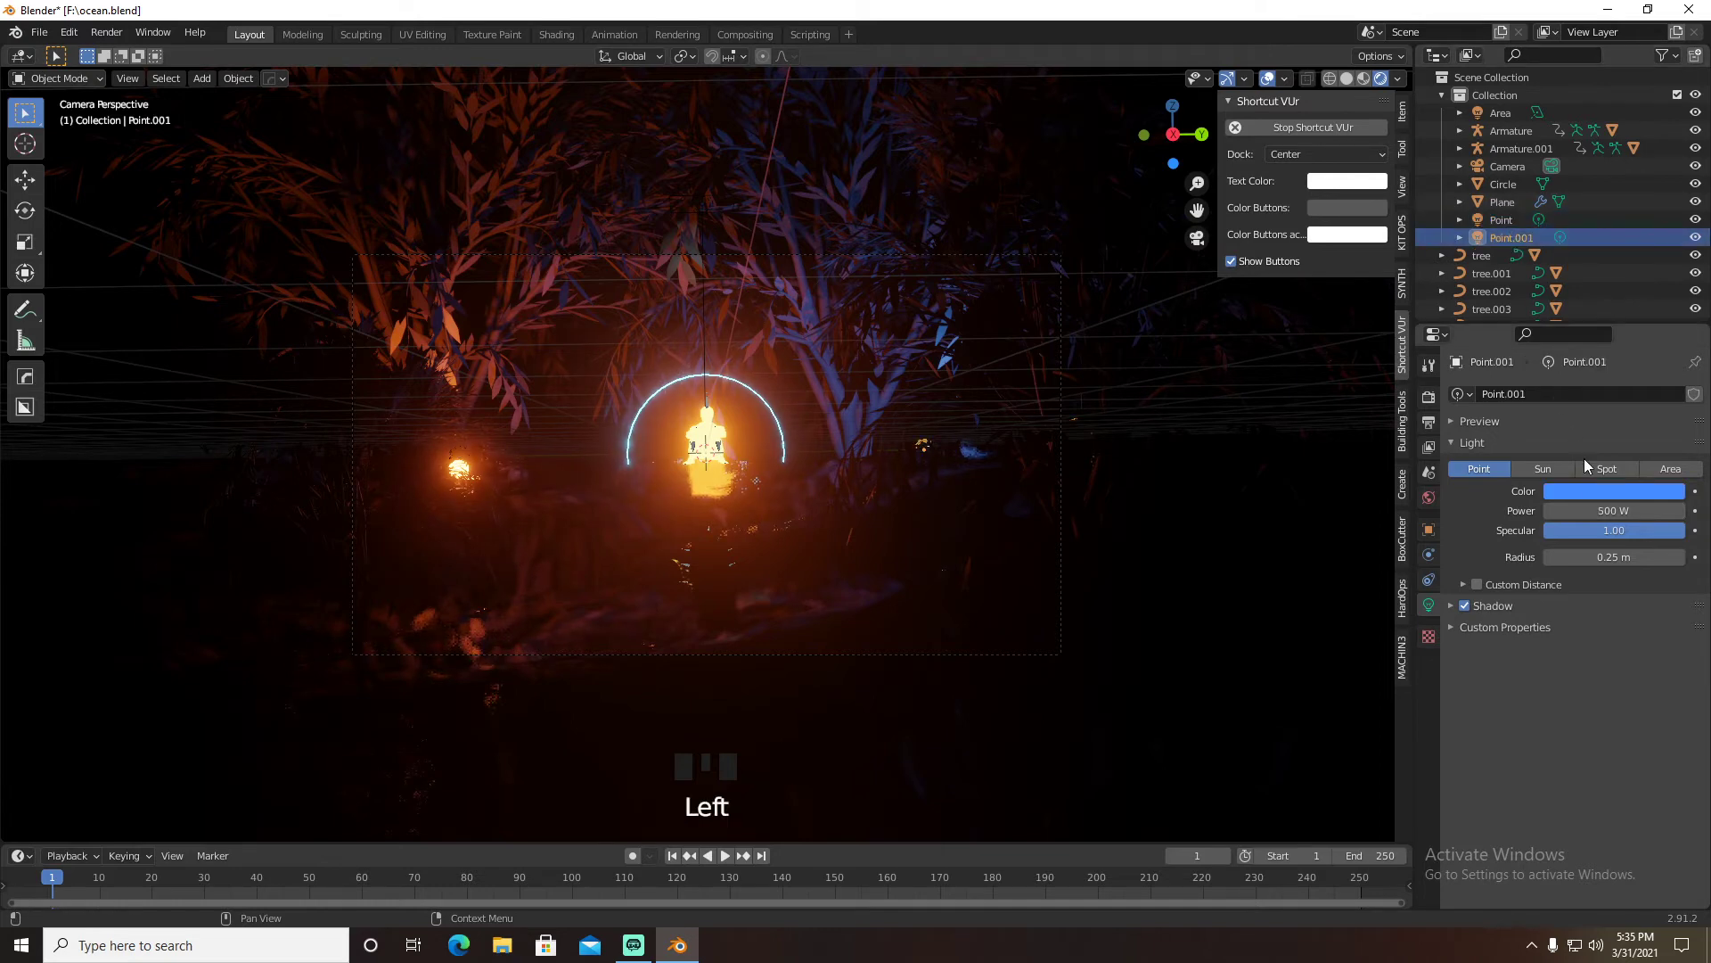
{"action": "left_click", "coordinate": [1600, 510]}
{"action": "type", "text": "800"}
{"action": "key", "text": "Return"}
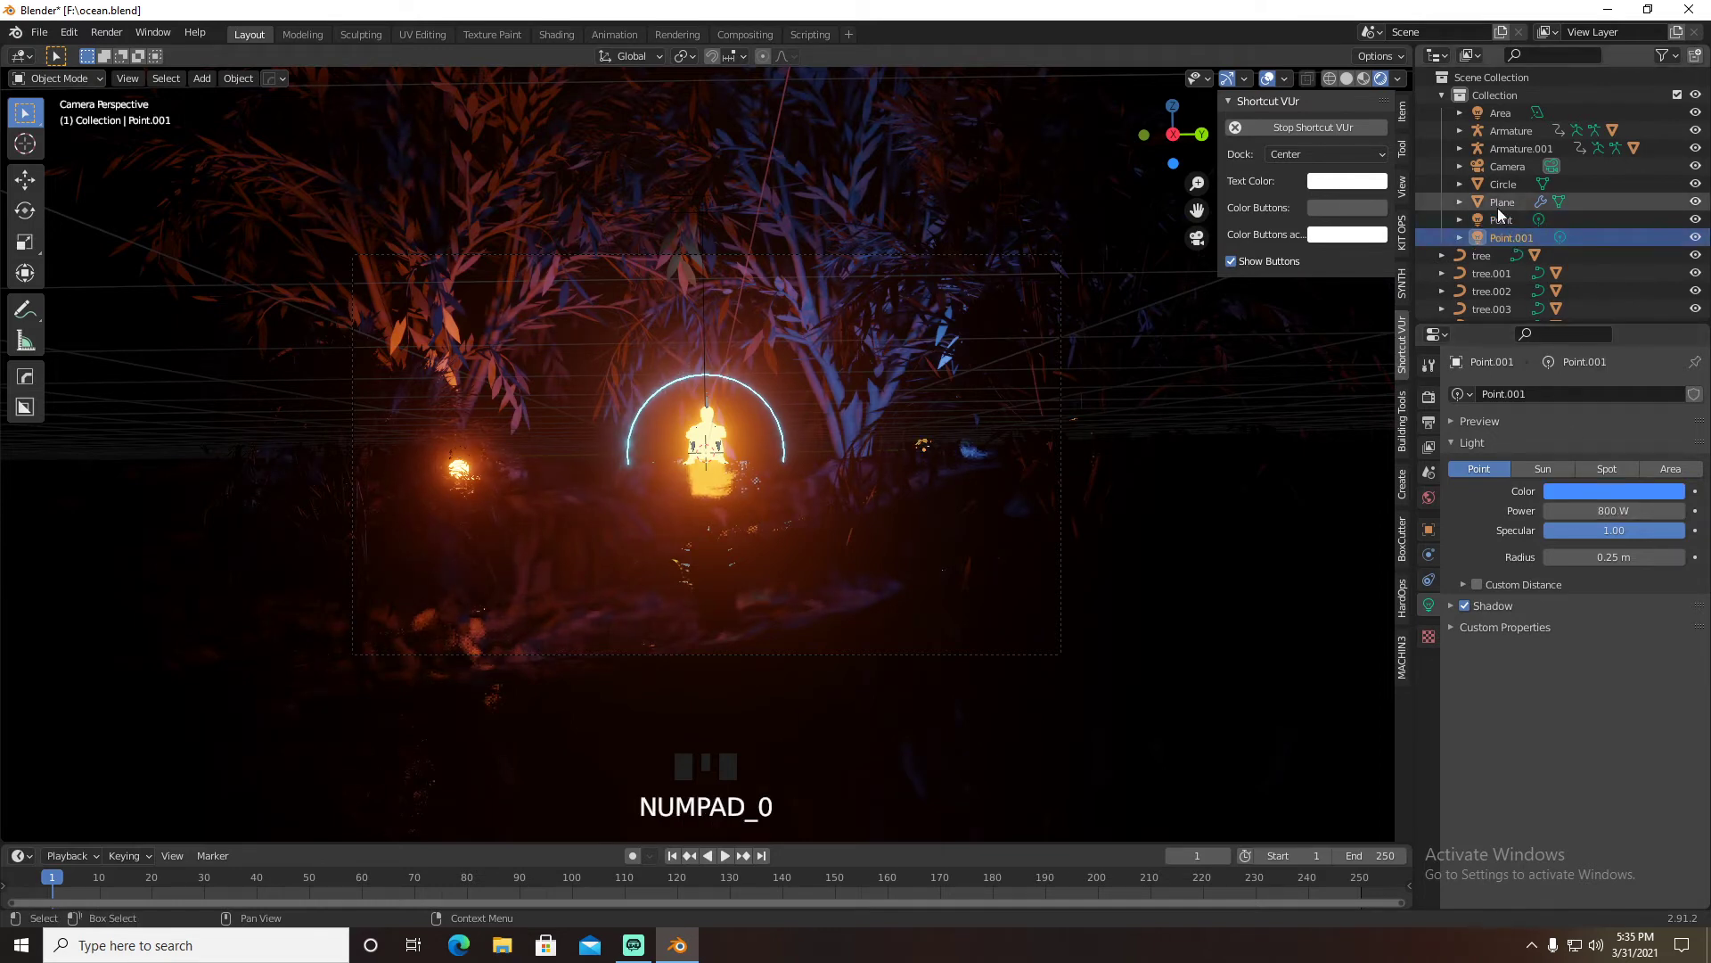
Select the area light and save the ocean.blend file
{"action": "left_click", "coordinate": [1503, 114]}
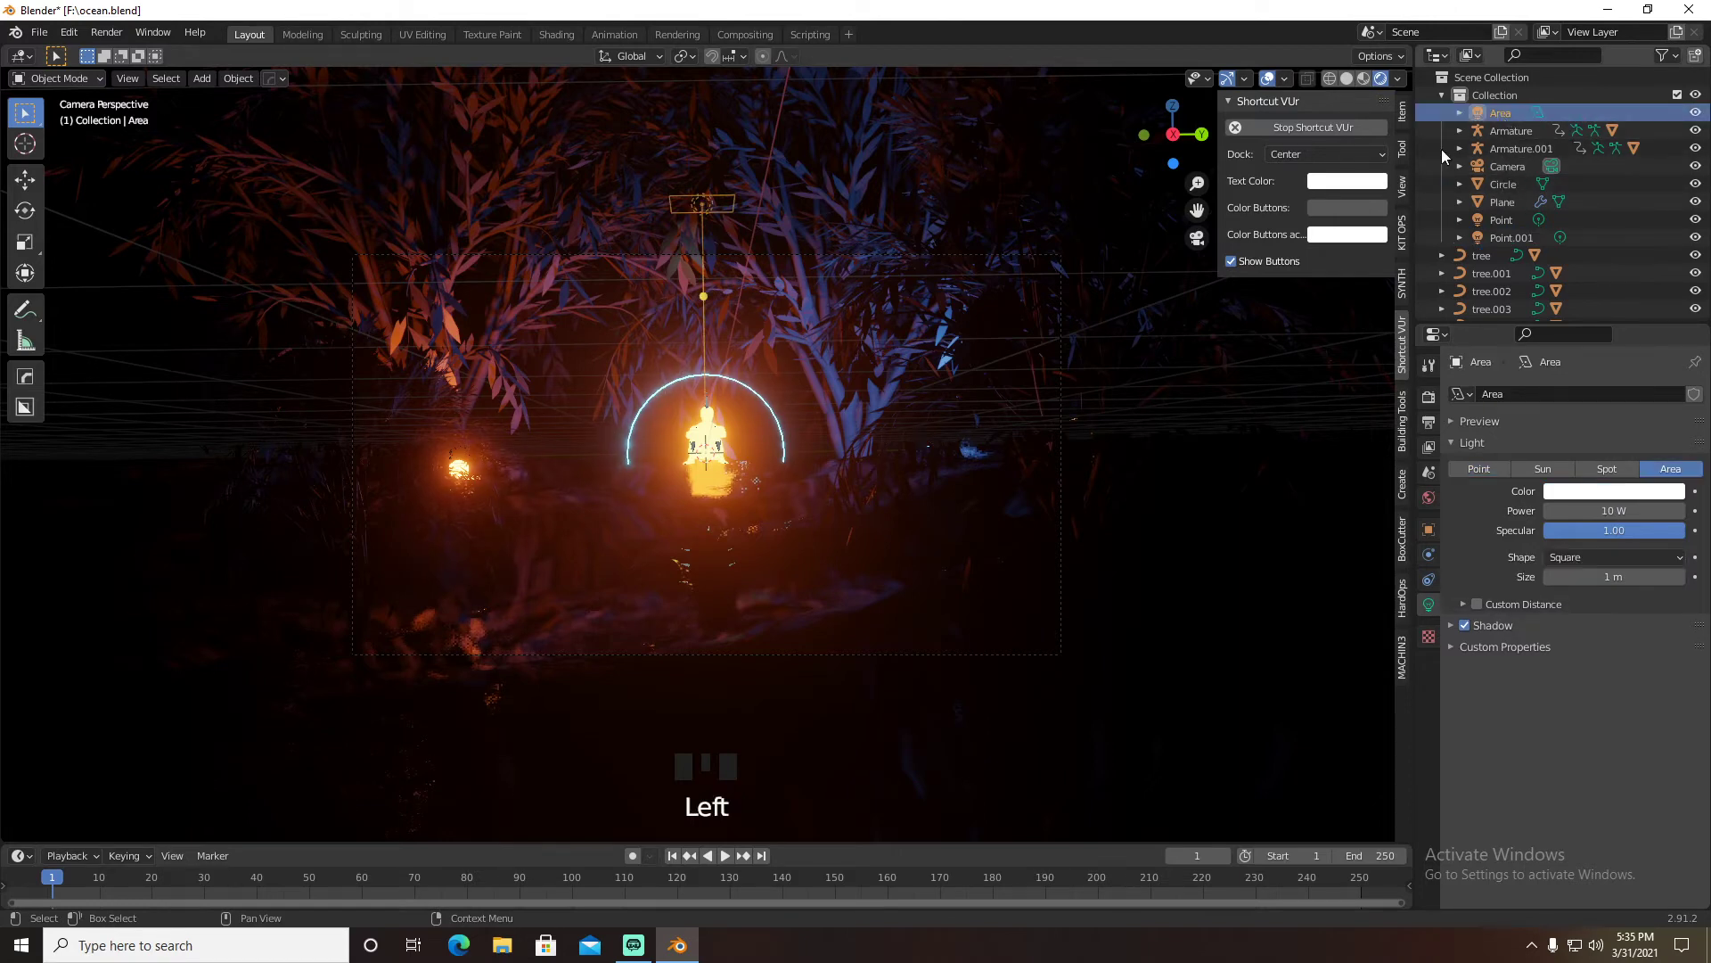
{"action": "key", "text": "ctrl+s"}
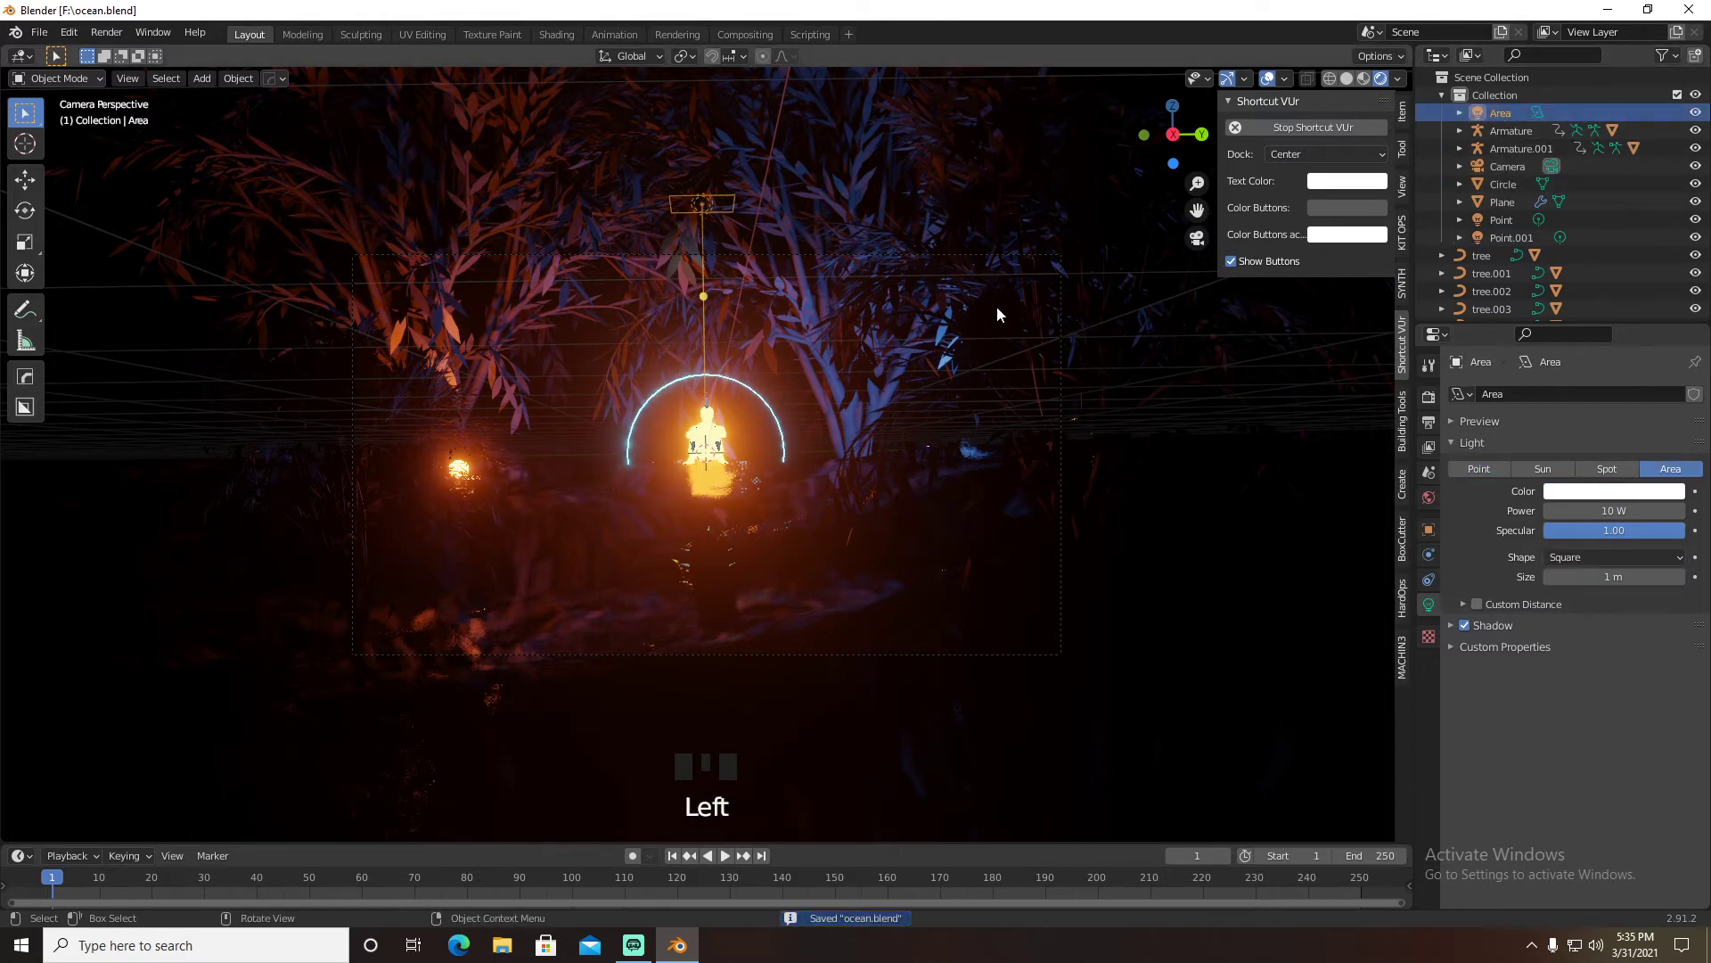
Set the area light's power to 100 W
{"action": "key", "text": "g"}
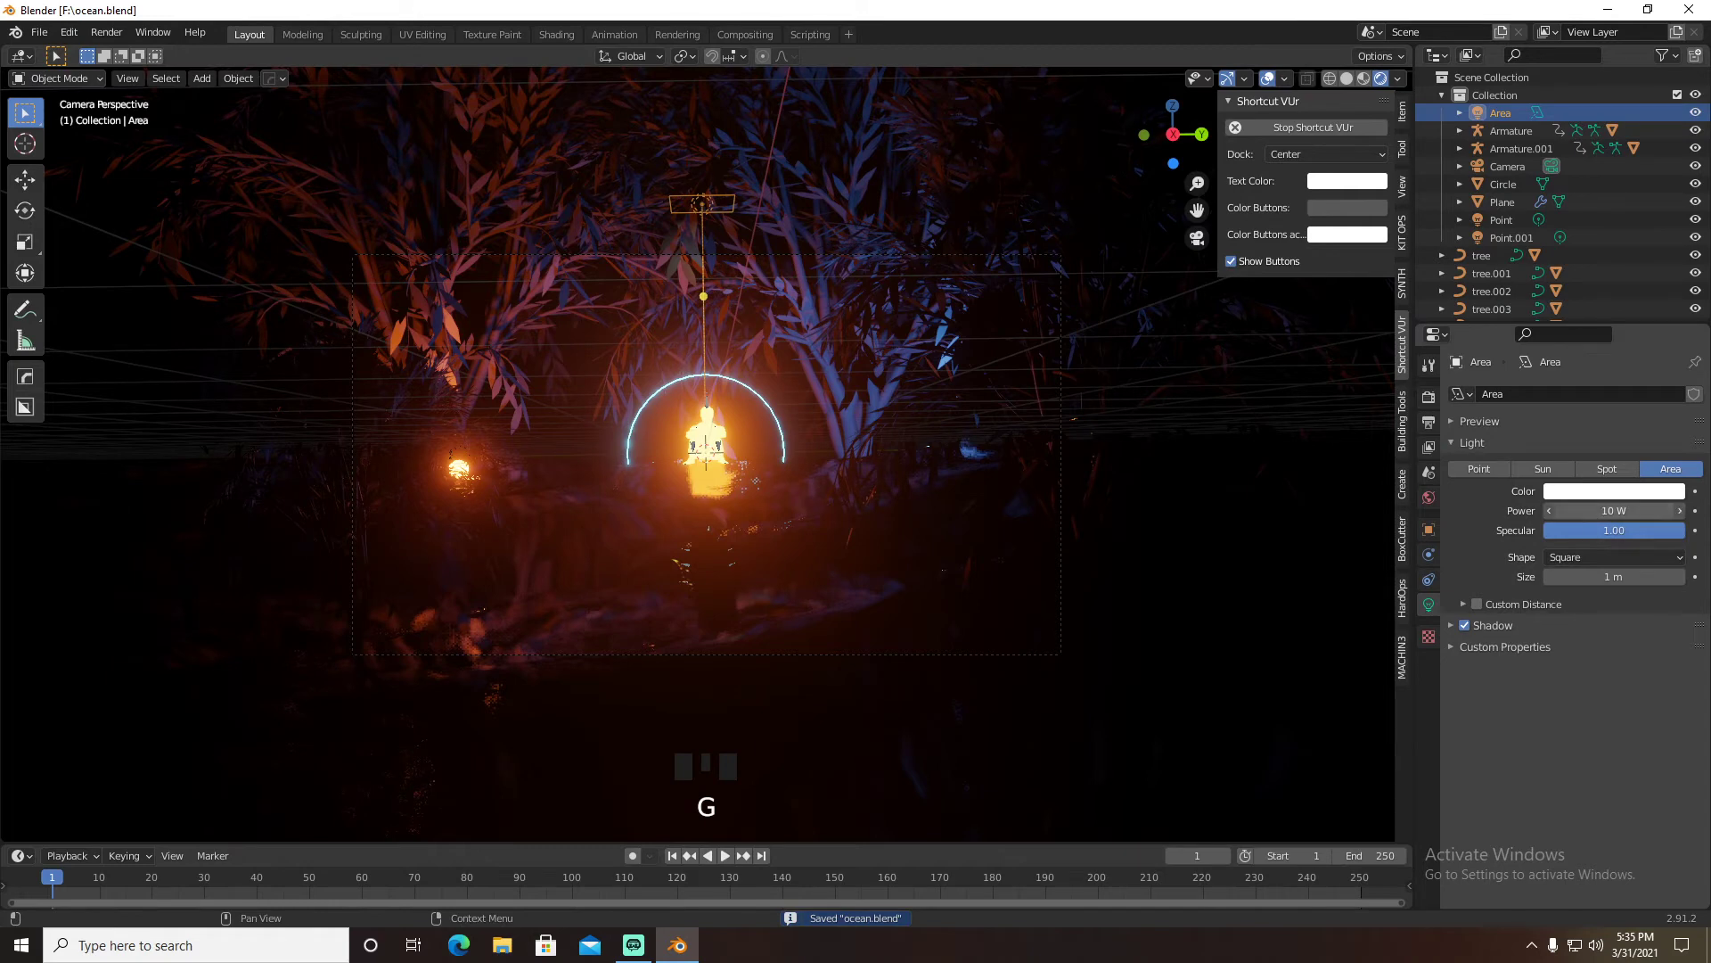
{"action": "left_click", "coordinate": [1596, 510]}
{"action": "type", "text": "100"}
{"action": "key", "text": "Return"}
{"action": "key", "text": "KP_0"}
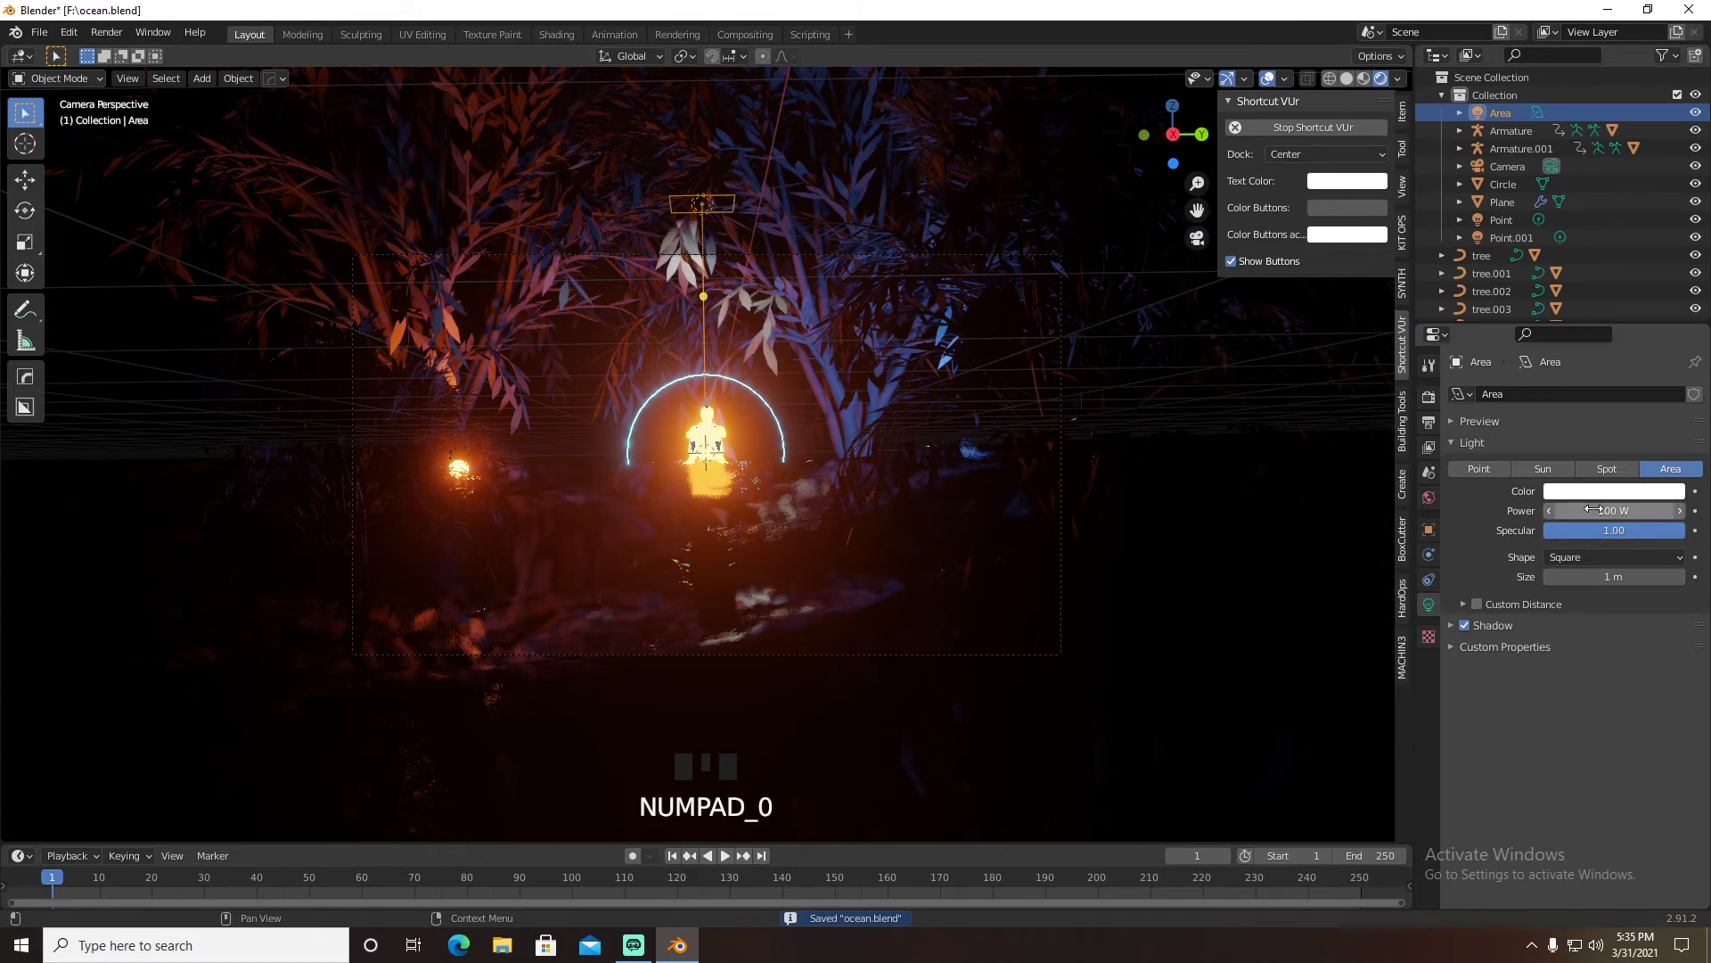
Move the area light about 14.3 m along X towards the camera and lower it about 7 m along Z
{"action": "key", "text": "g"}
{"action": "key", "text": "x"}
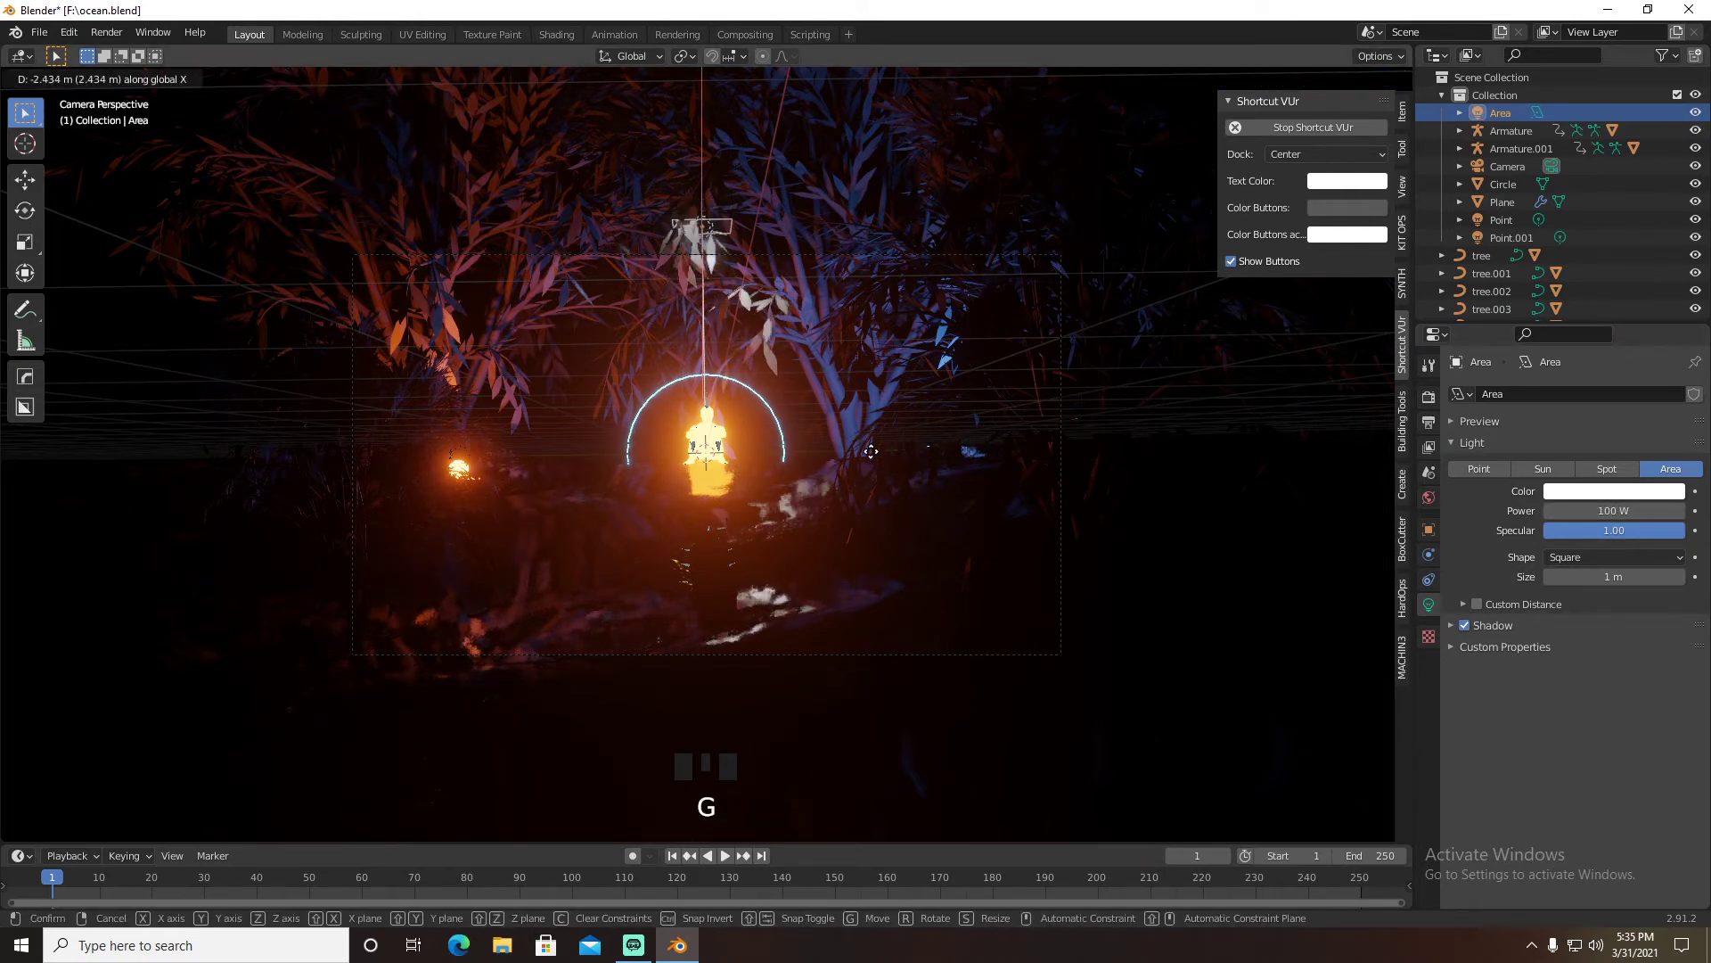
{"action": "left_click", "coordinate": [869, 560]}
{"action": "key", "text": "g"}
{"action": "key", "text": "z"}
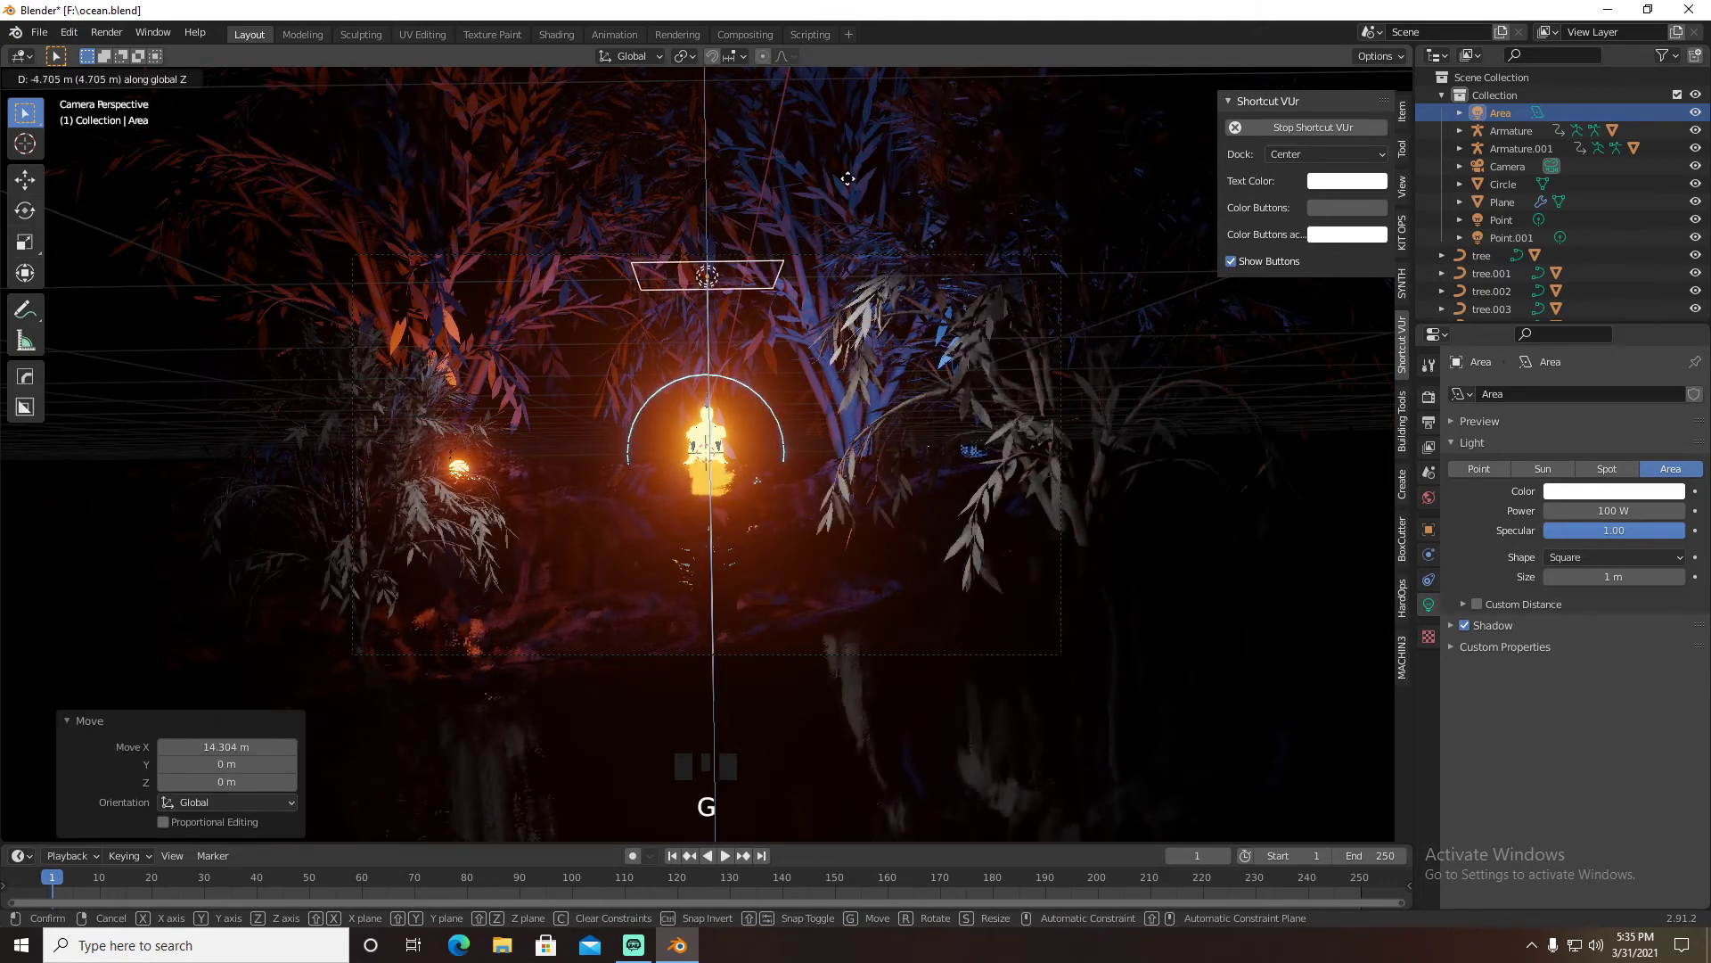
{"action": "left_click", "coordinate": [826, 375]}
Move the area light back about 4.5 m along negative X and raise it about 0.3 m along Z
{"action": "middle_click_drag", "start_coordinate": [826, 375], "coordinate": [900, 373]}
{"action": "key", "text": "g"}
{"action": "key", "text": "z"}
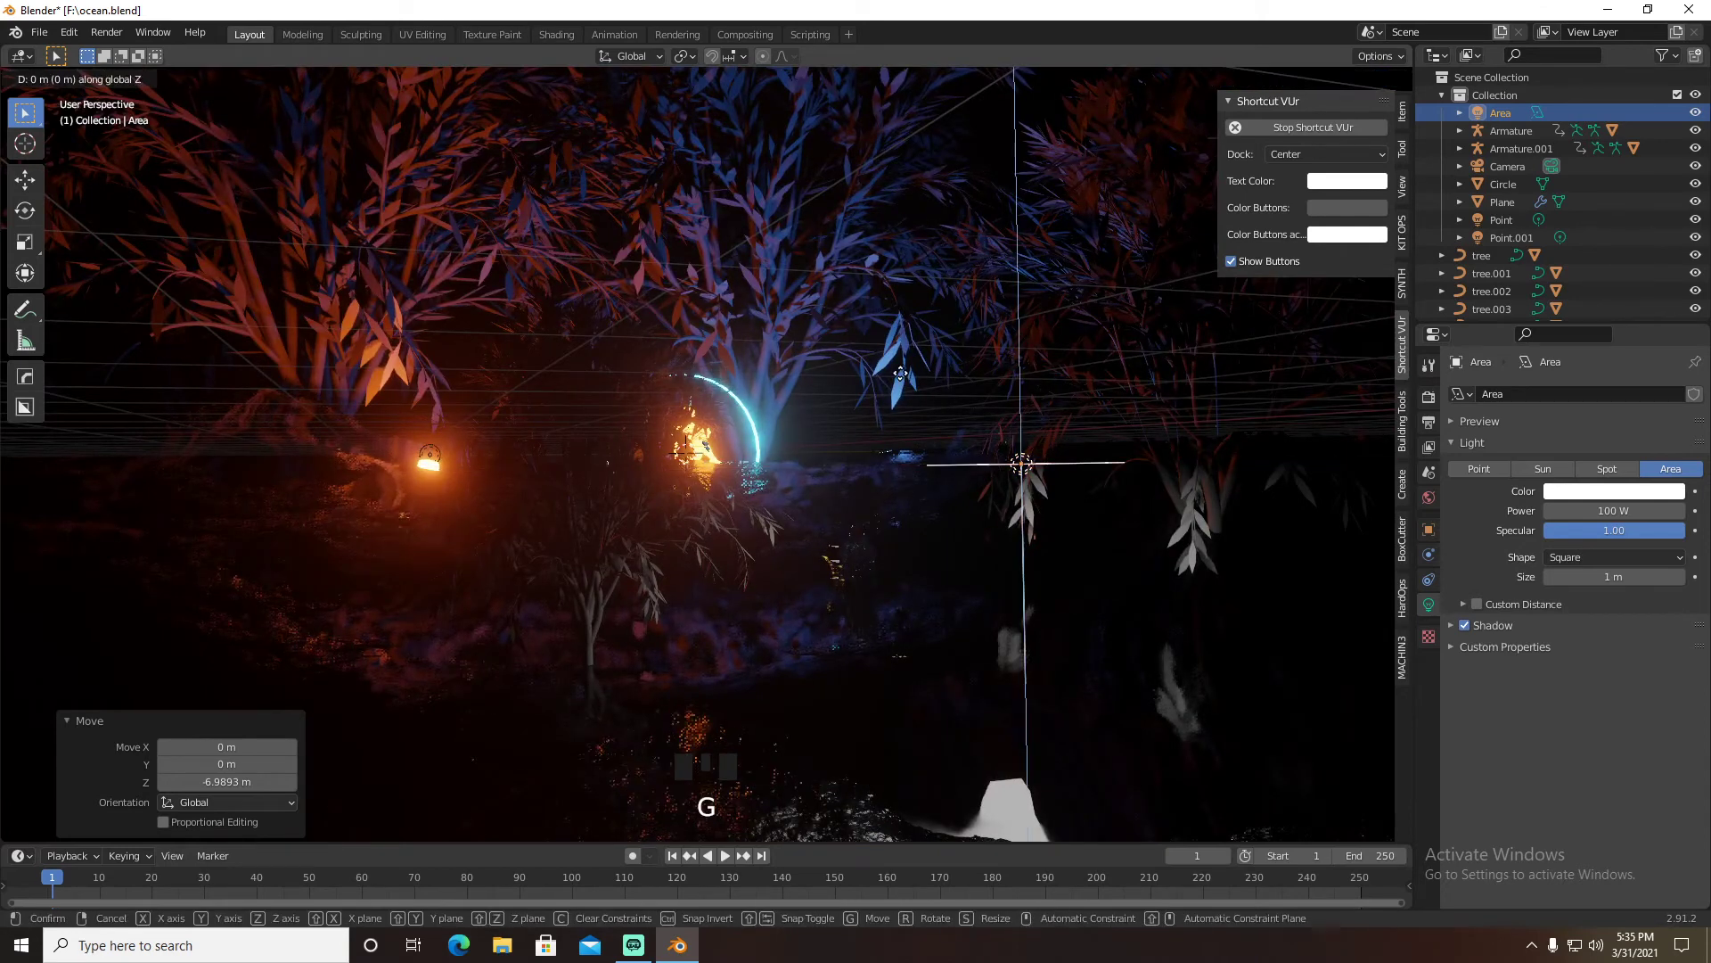
{"action": "key", "text": "x"}
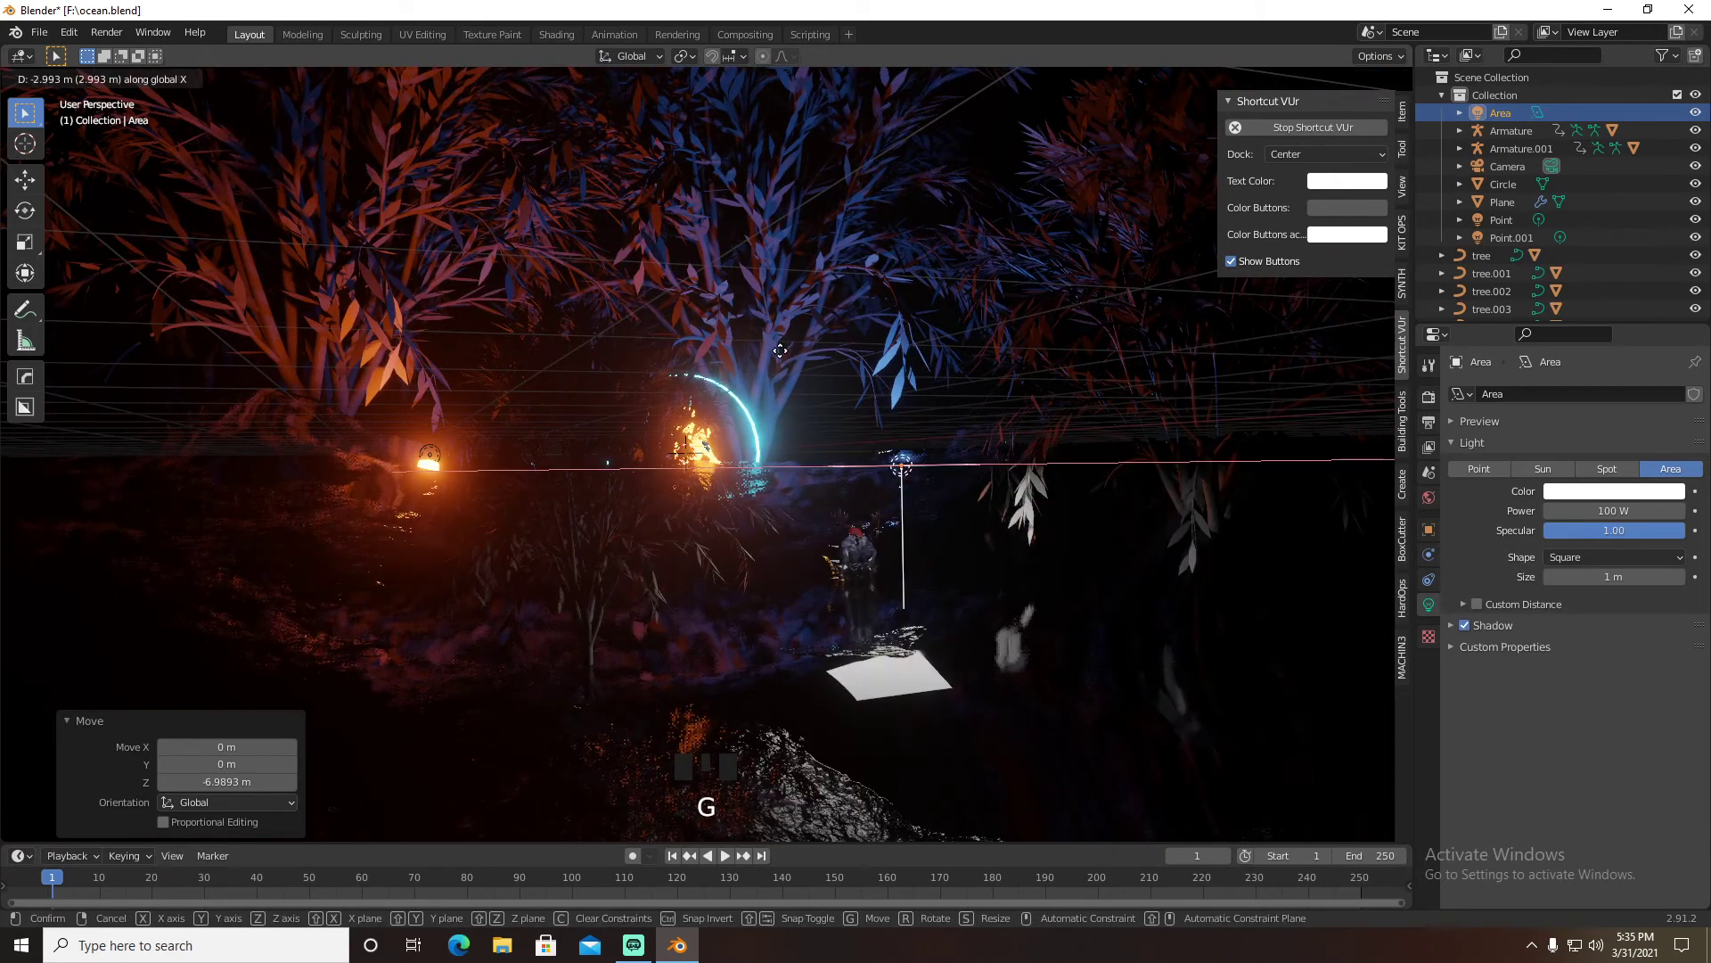
{"action": "left_click", "coordinate": [736, 353]}
{"action": "key", "text": "KP_0"}
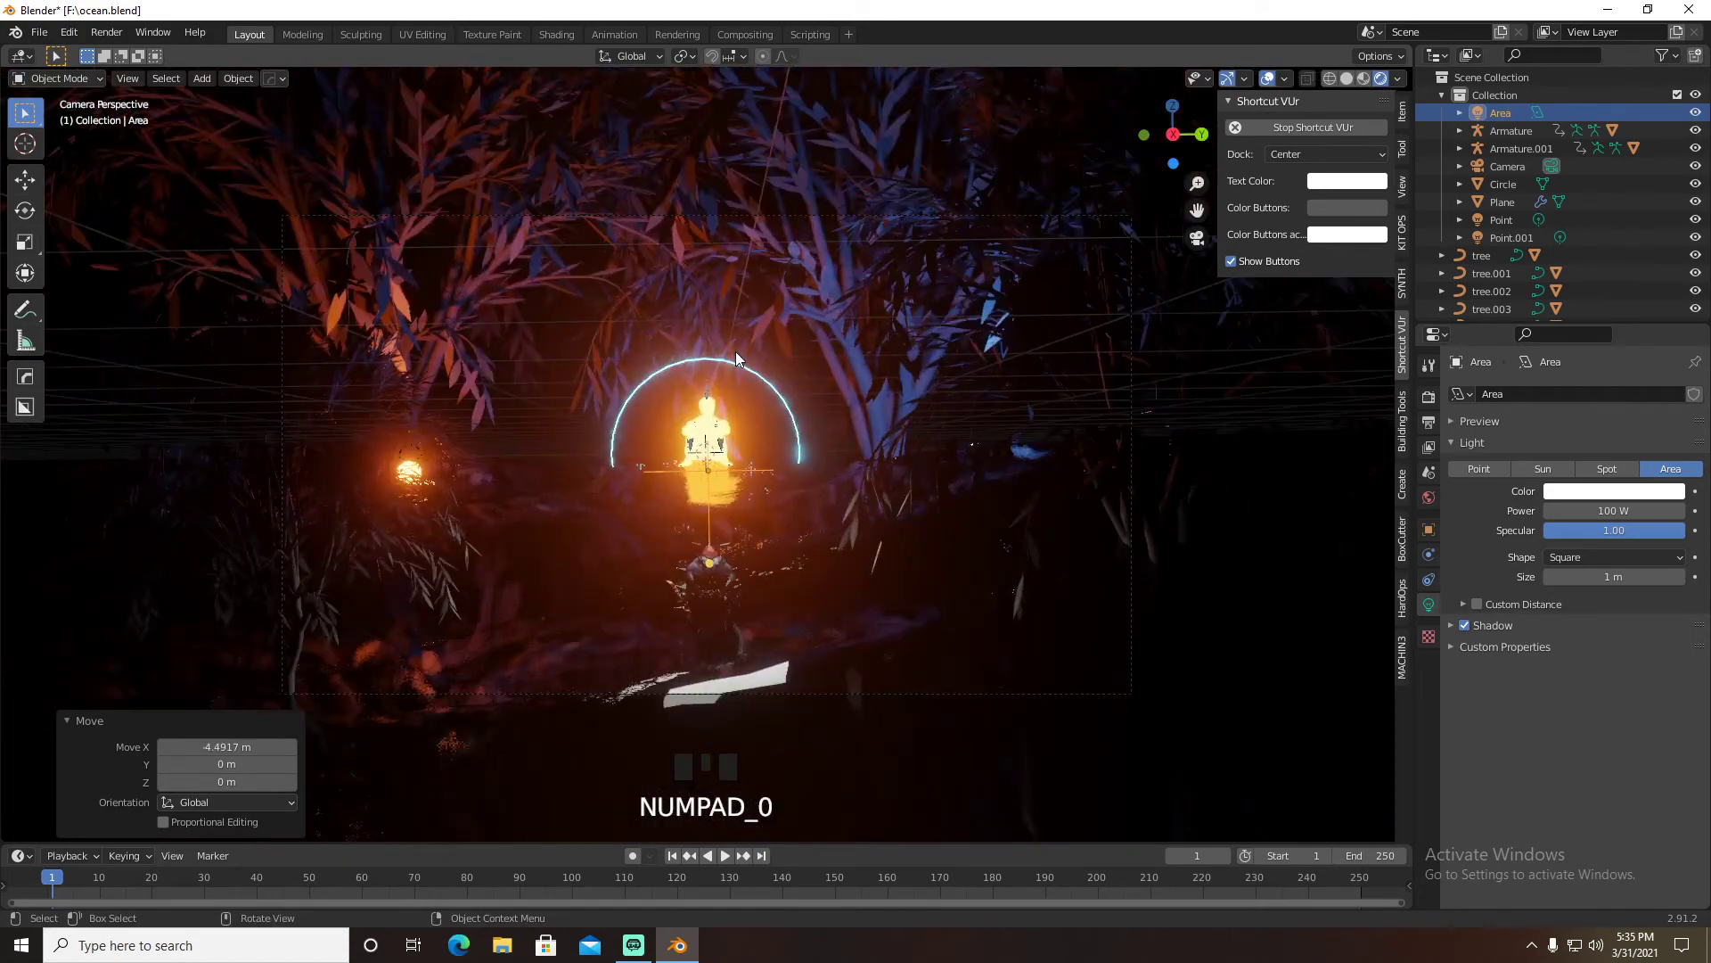
{"action": "key", "text": "g"}
{"action": "key", "text": "z"}
{"action": "left_click", "coordinate": [736, 328]}
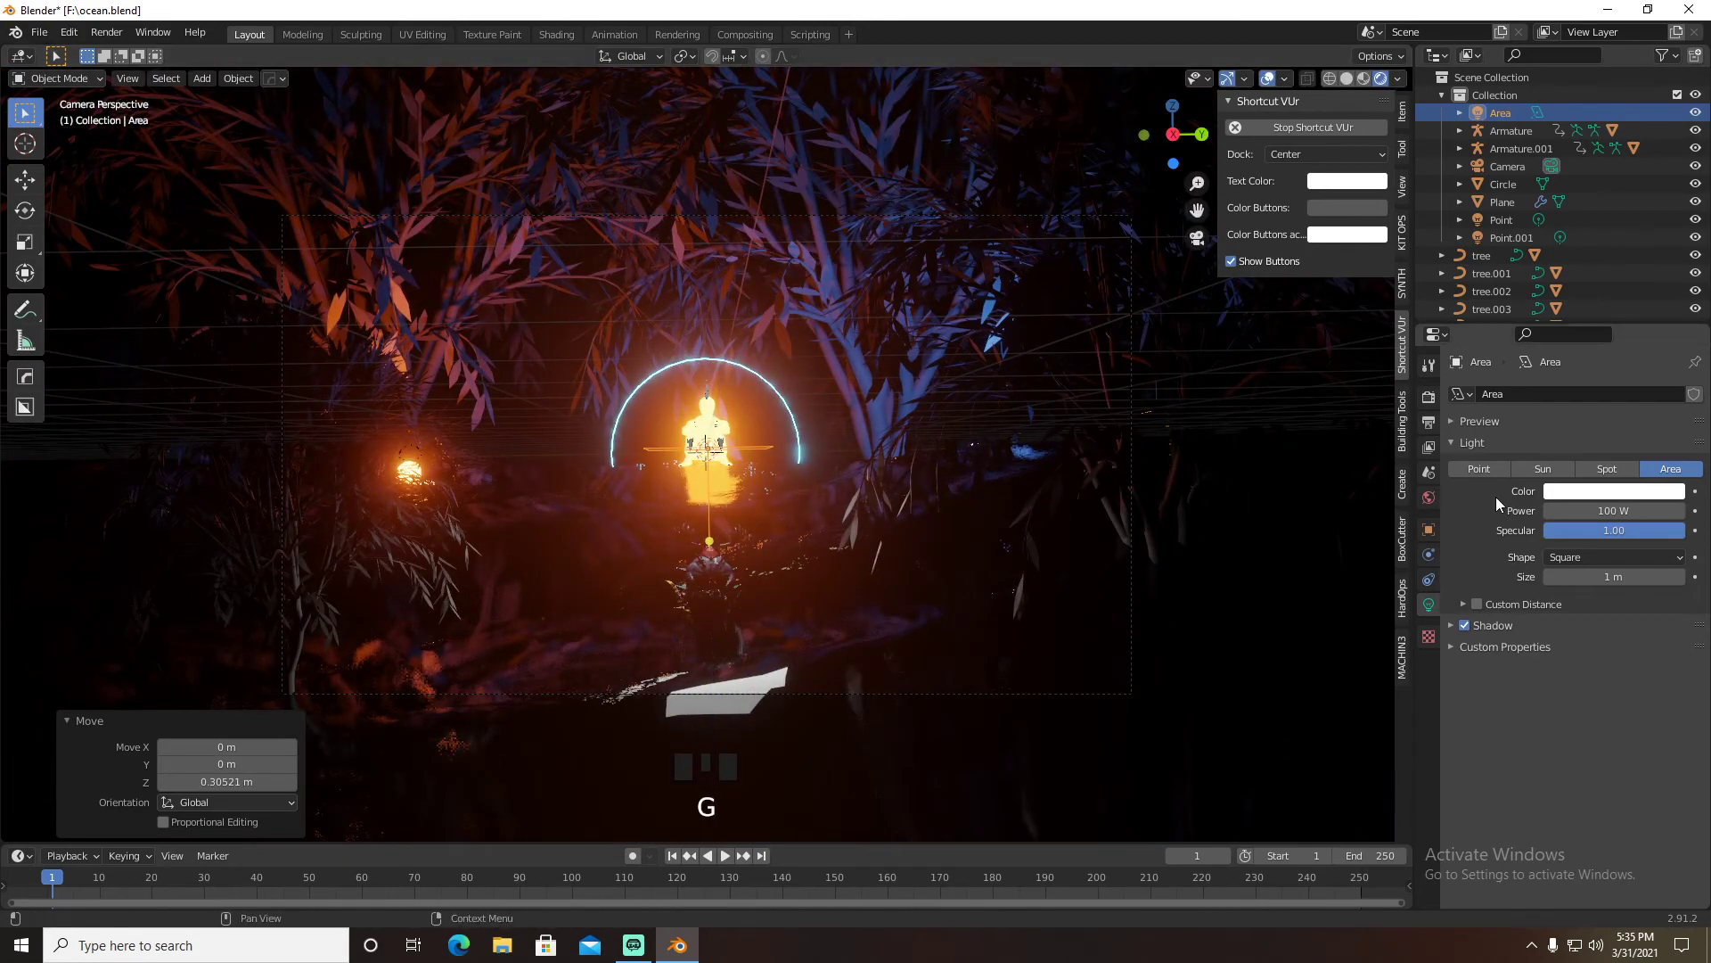
Color the area light orange with hue 0.060 and saturation 0.946, and hide the viewport overlays
{"action": "left_click", "coordinate": [1616, 492]}
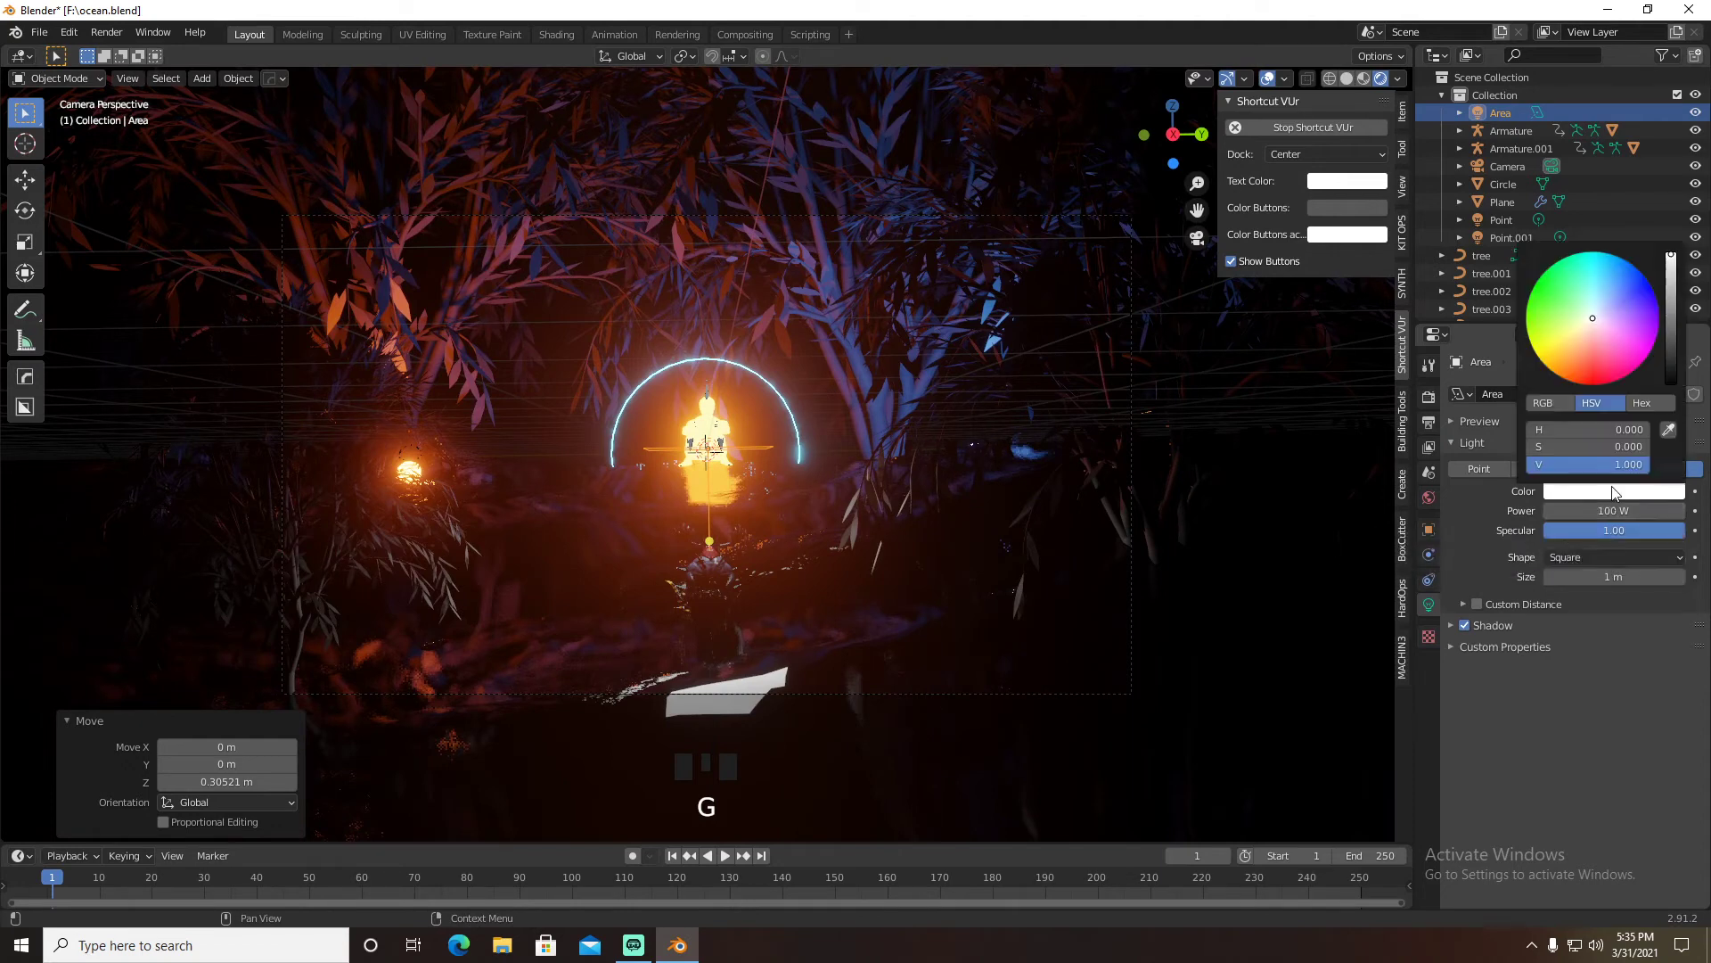
{"action": "left_click", "coordinate": [1571, 377]}
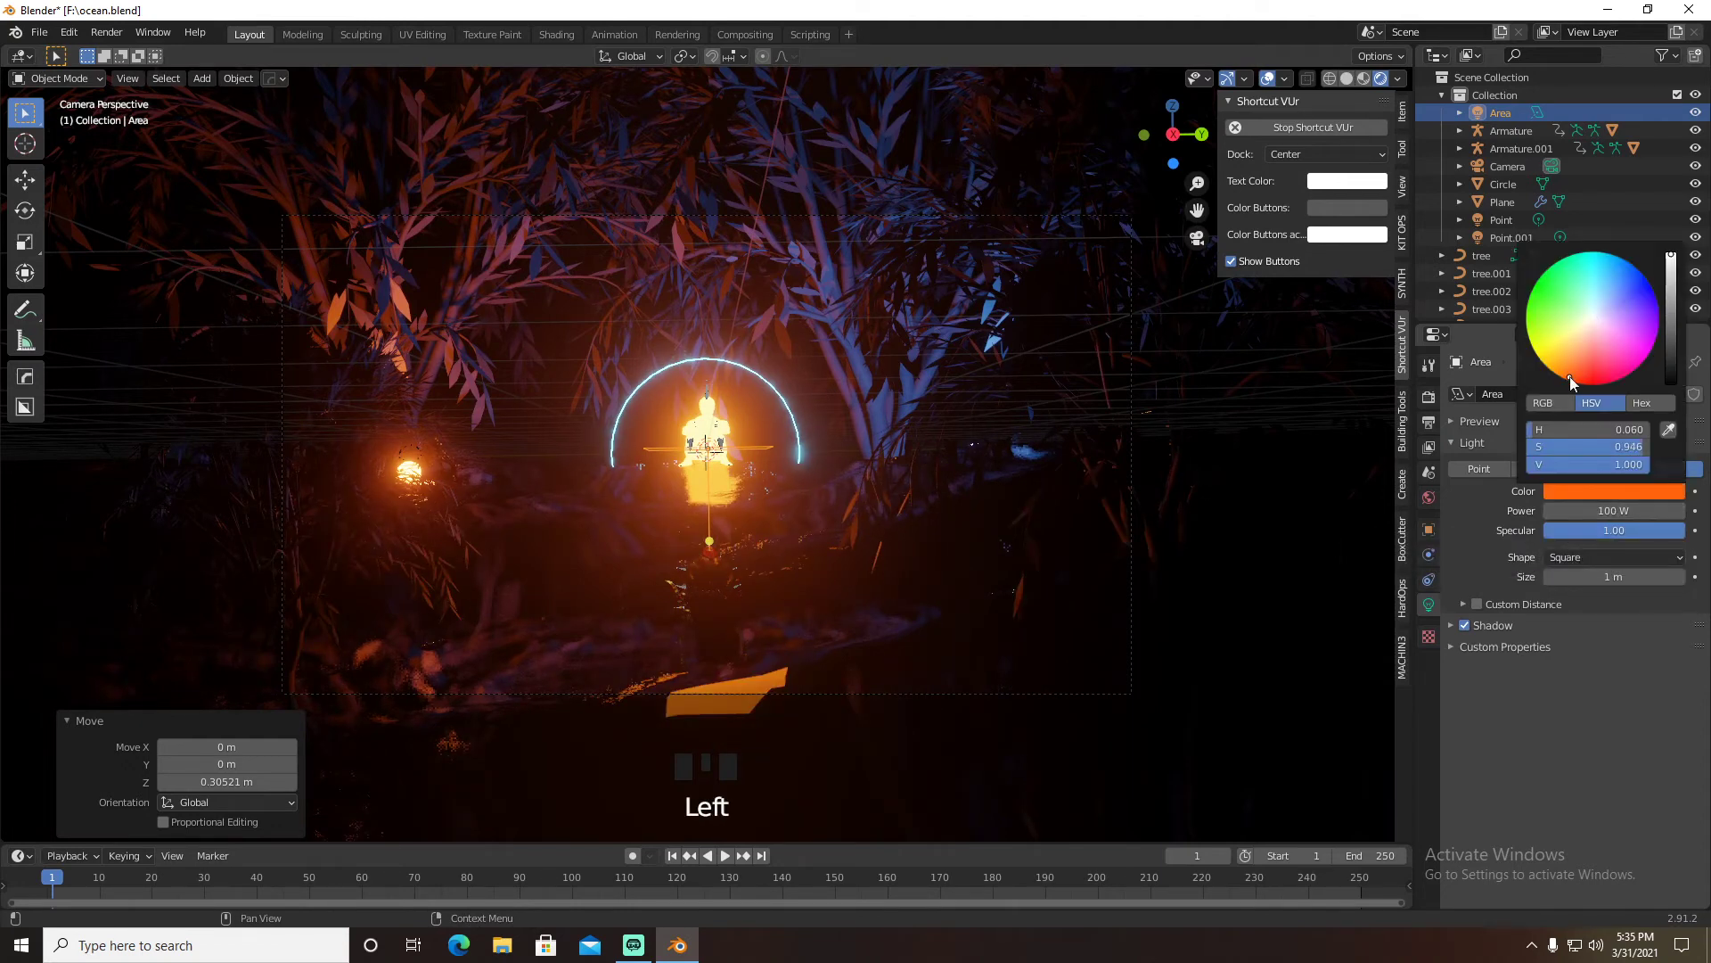
{"action": "left_click", "coordinate": [1267, 78]}
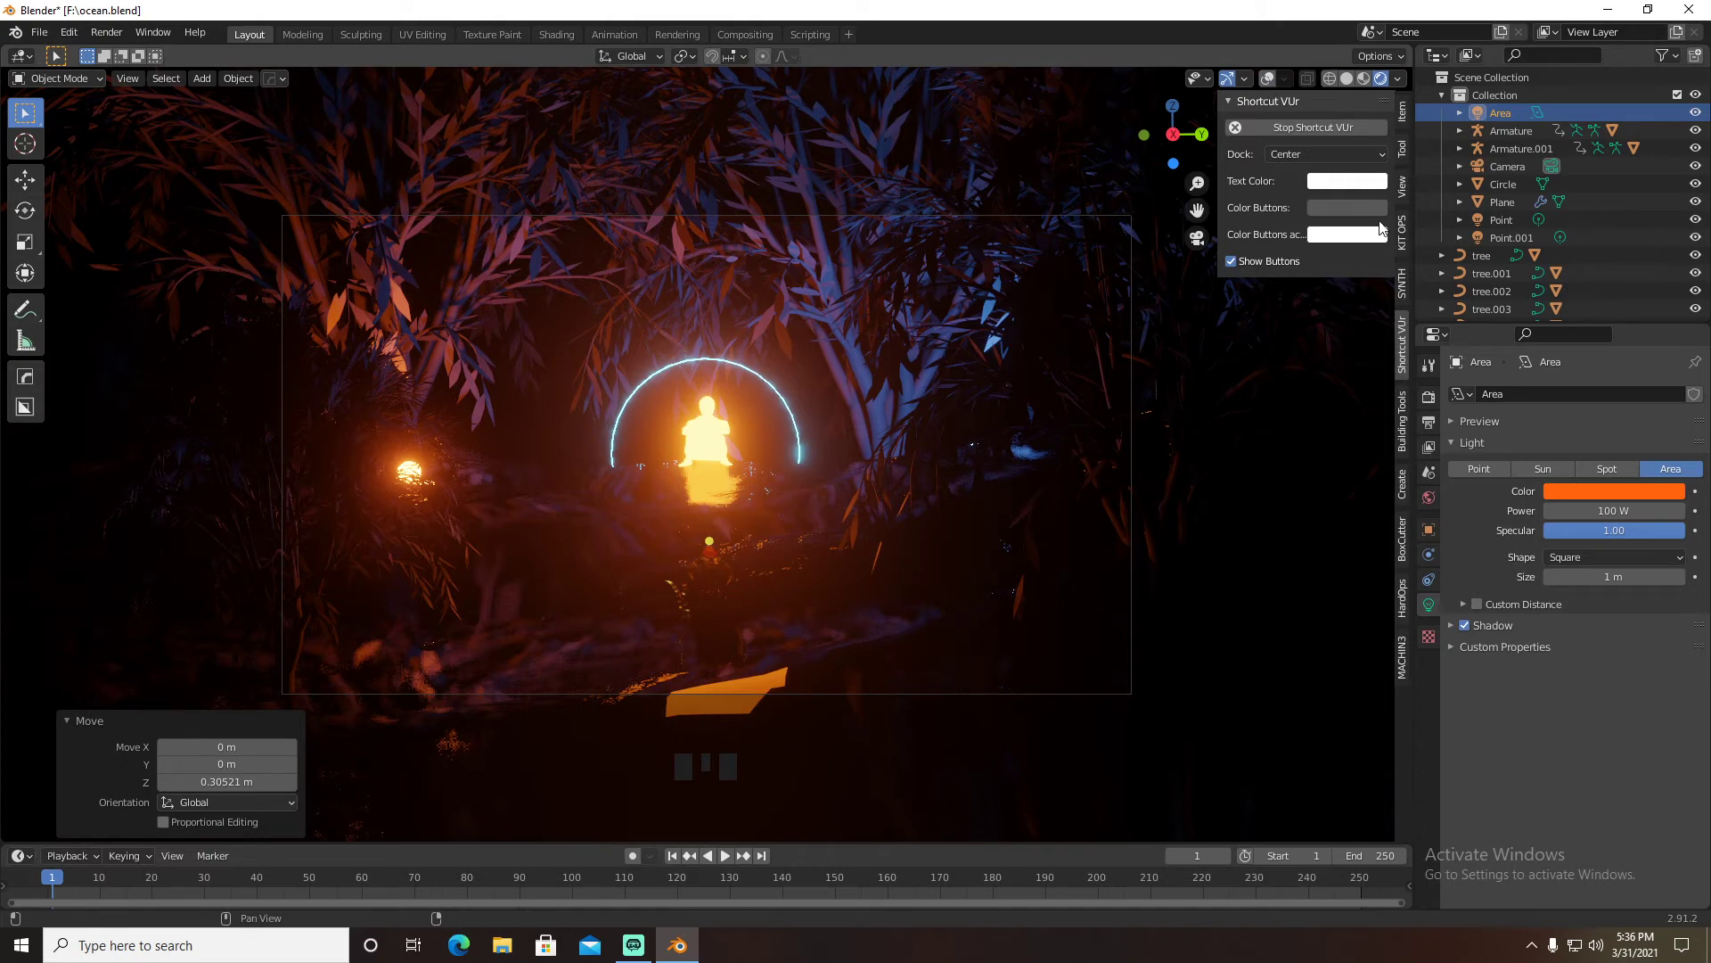
Change the area light's type to Point and move it about 2.15 m along X
{"action": "left_click", "coordinate": [1505, 116]}
{"action": "left_click", "coordinate": [1479, 469]}
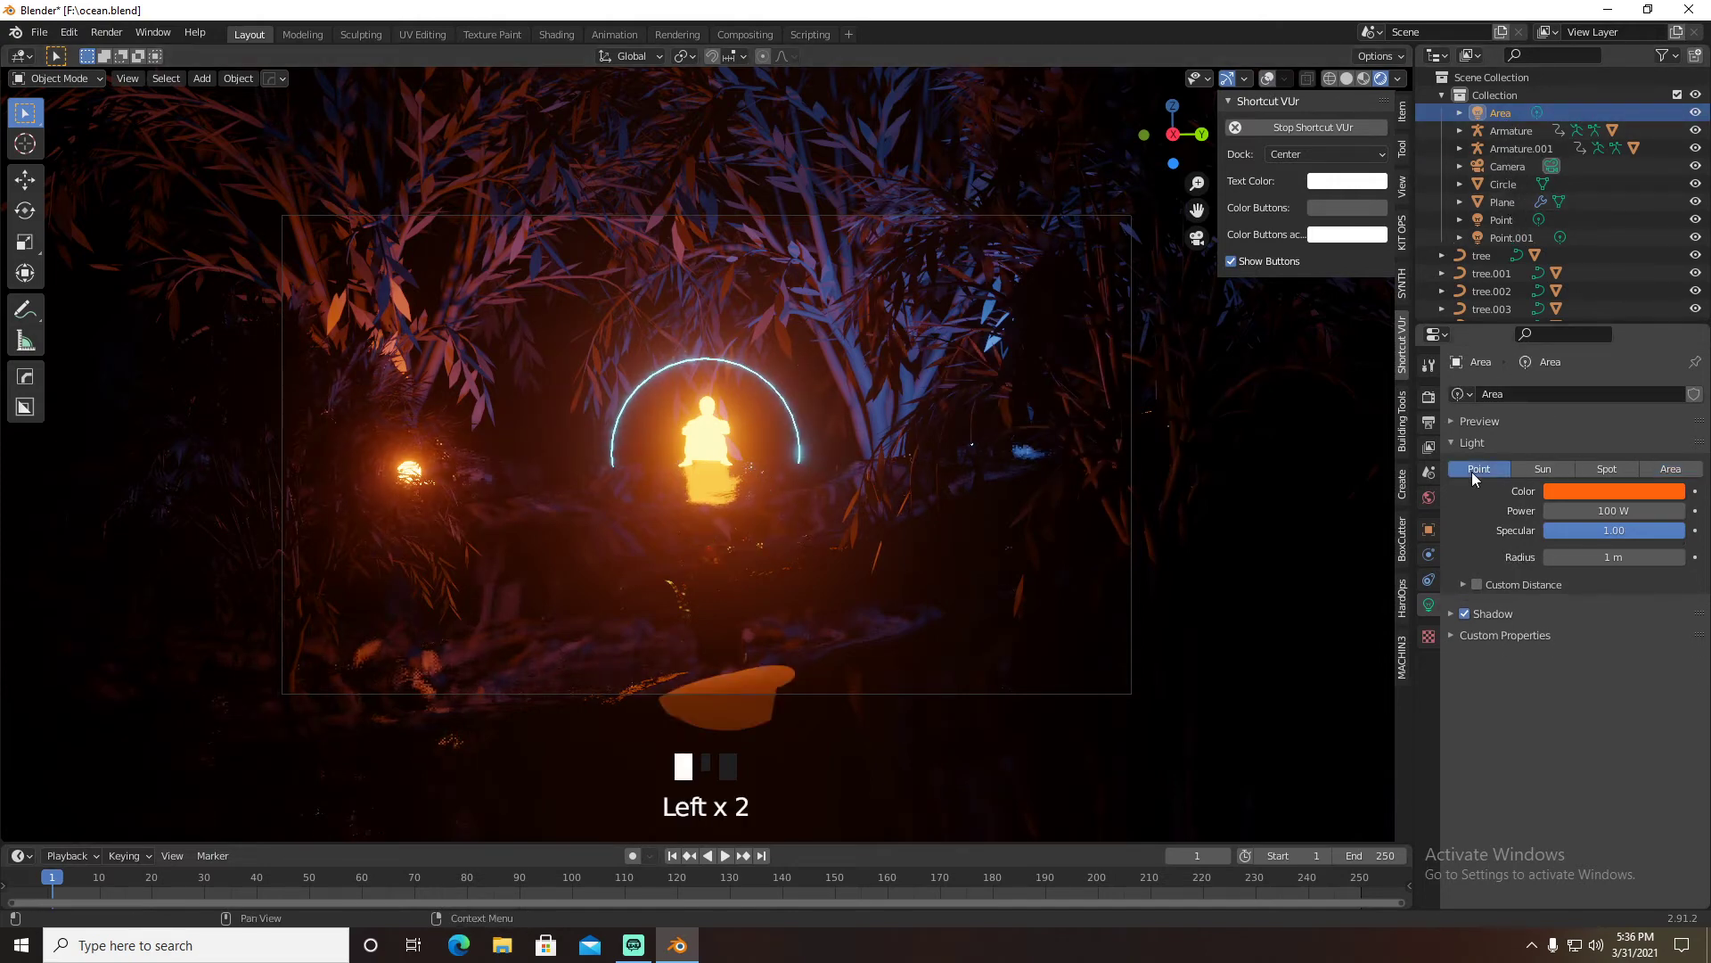
{"action": "key", "text": "g"}
{"action": "key", "text": "x"}
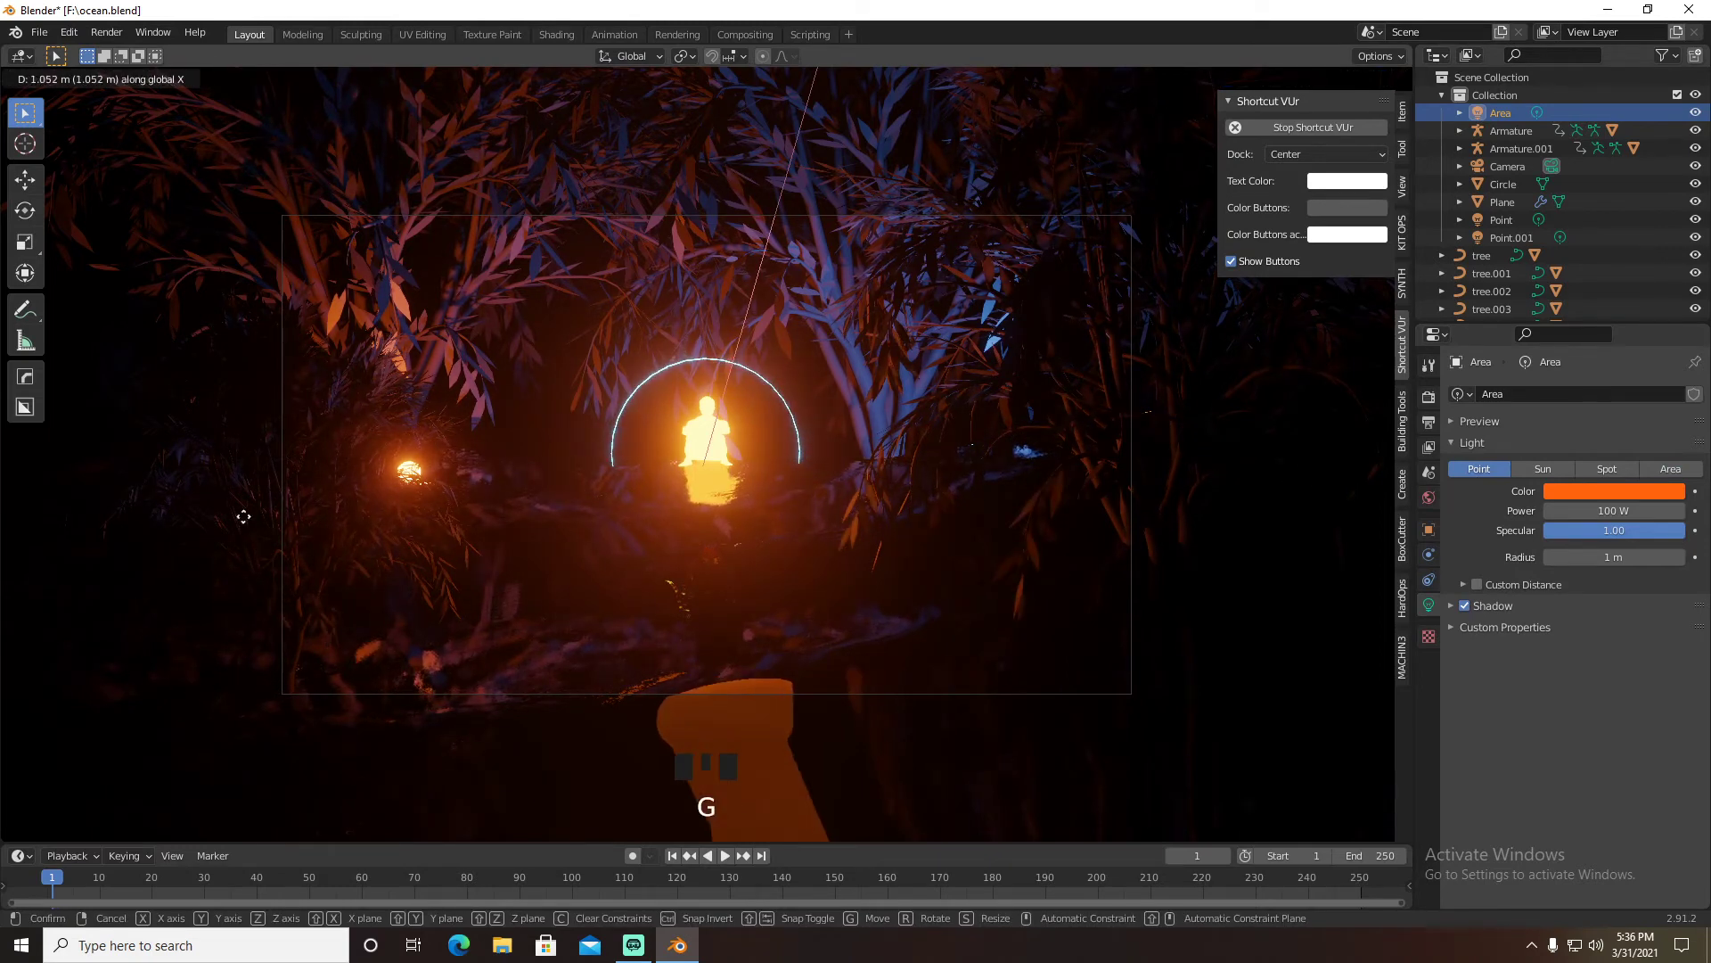
{"action": "left_click", "coordinate": [393, 522]}
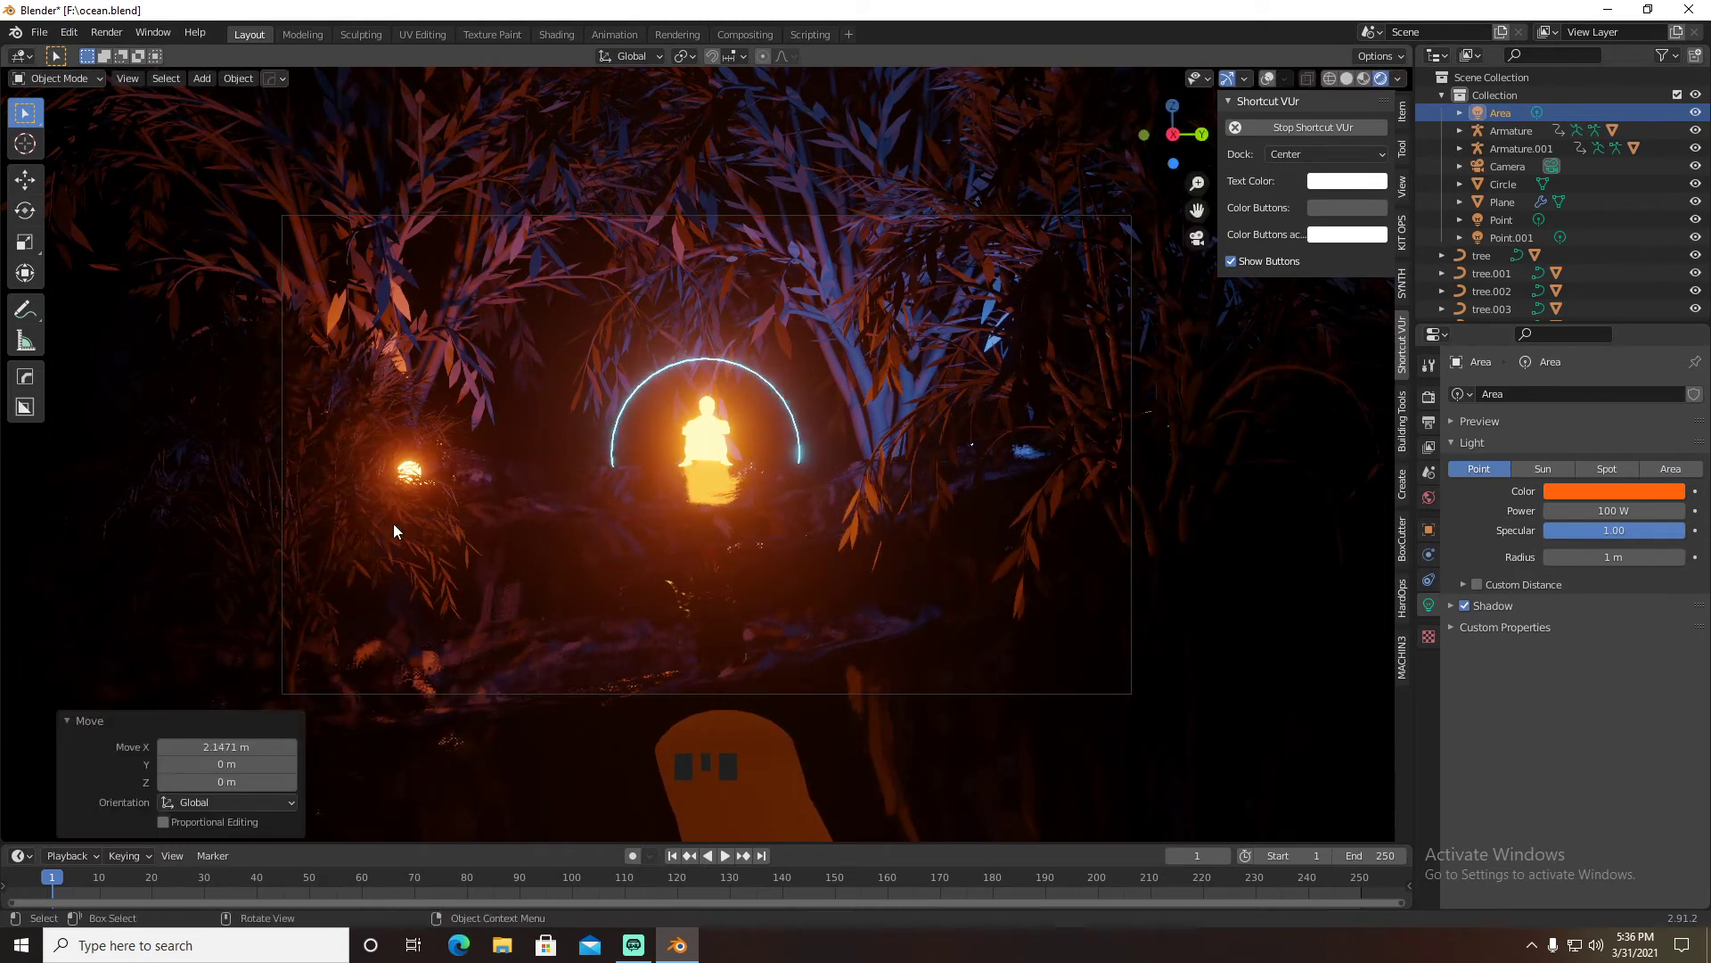
Set the plane's Ocean modifier to wave scale 3.3 and choppiness 1.18, and save the file
{"action": "left_click", "coordinate": [571, 524]}
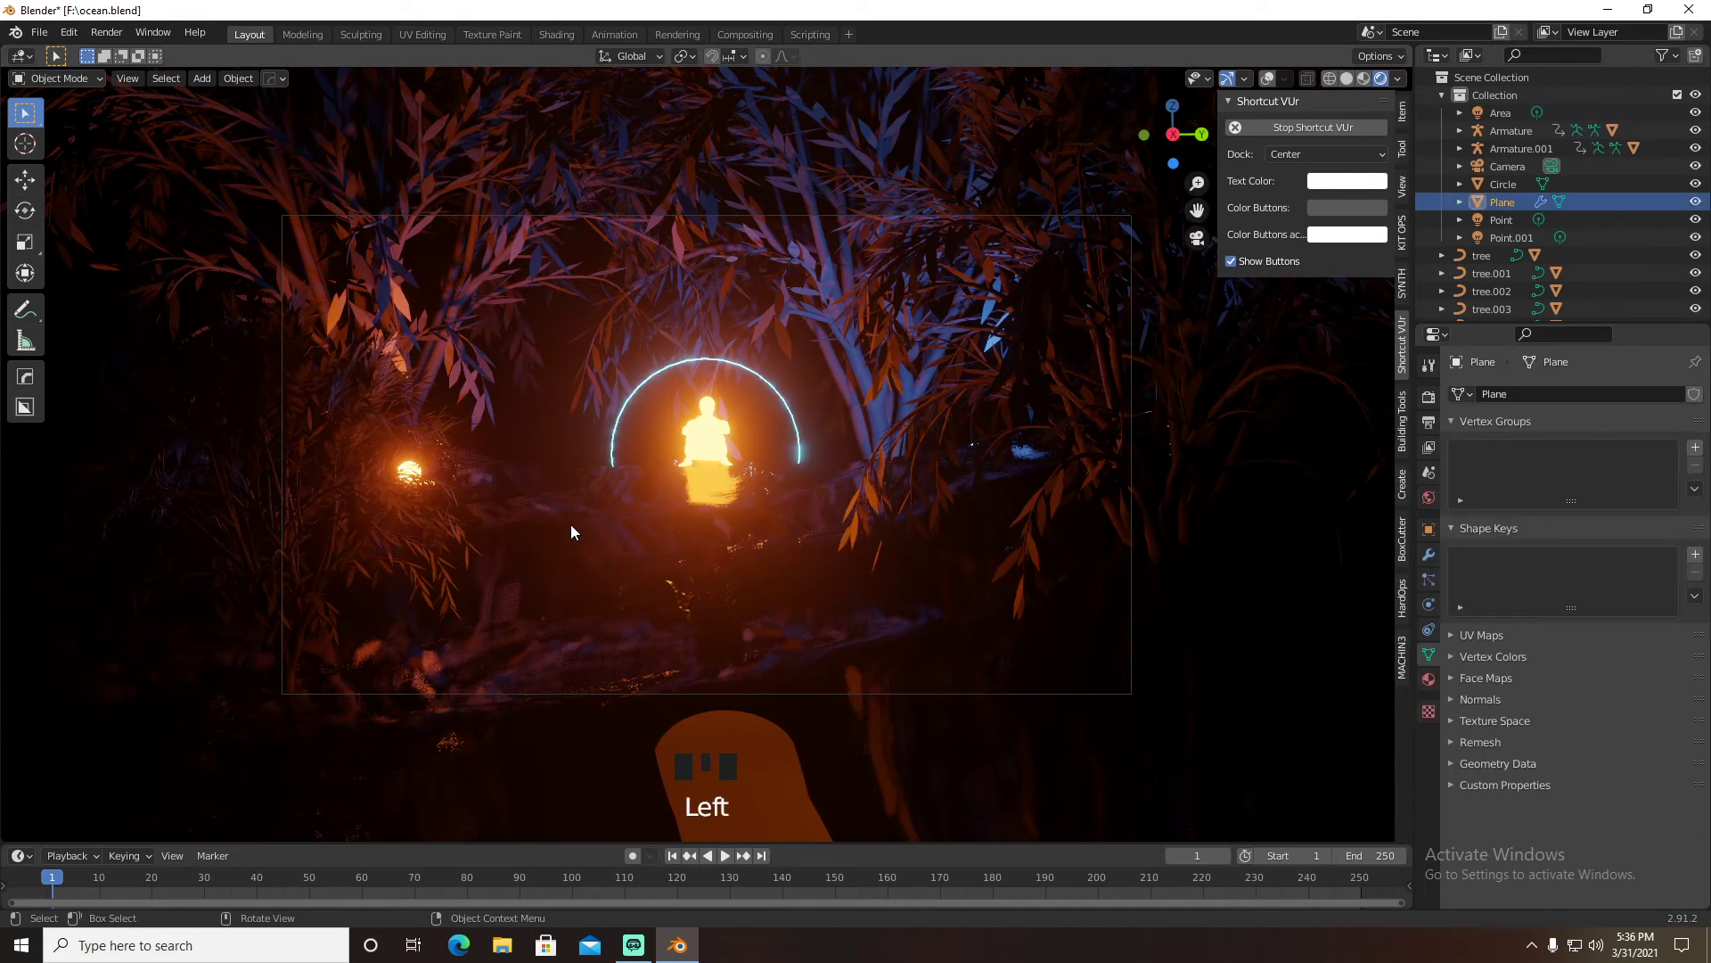
{"action": "left_click", "coordinate": [1429, 555]}
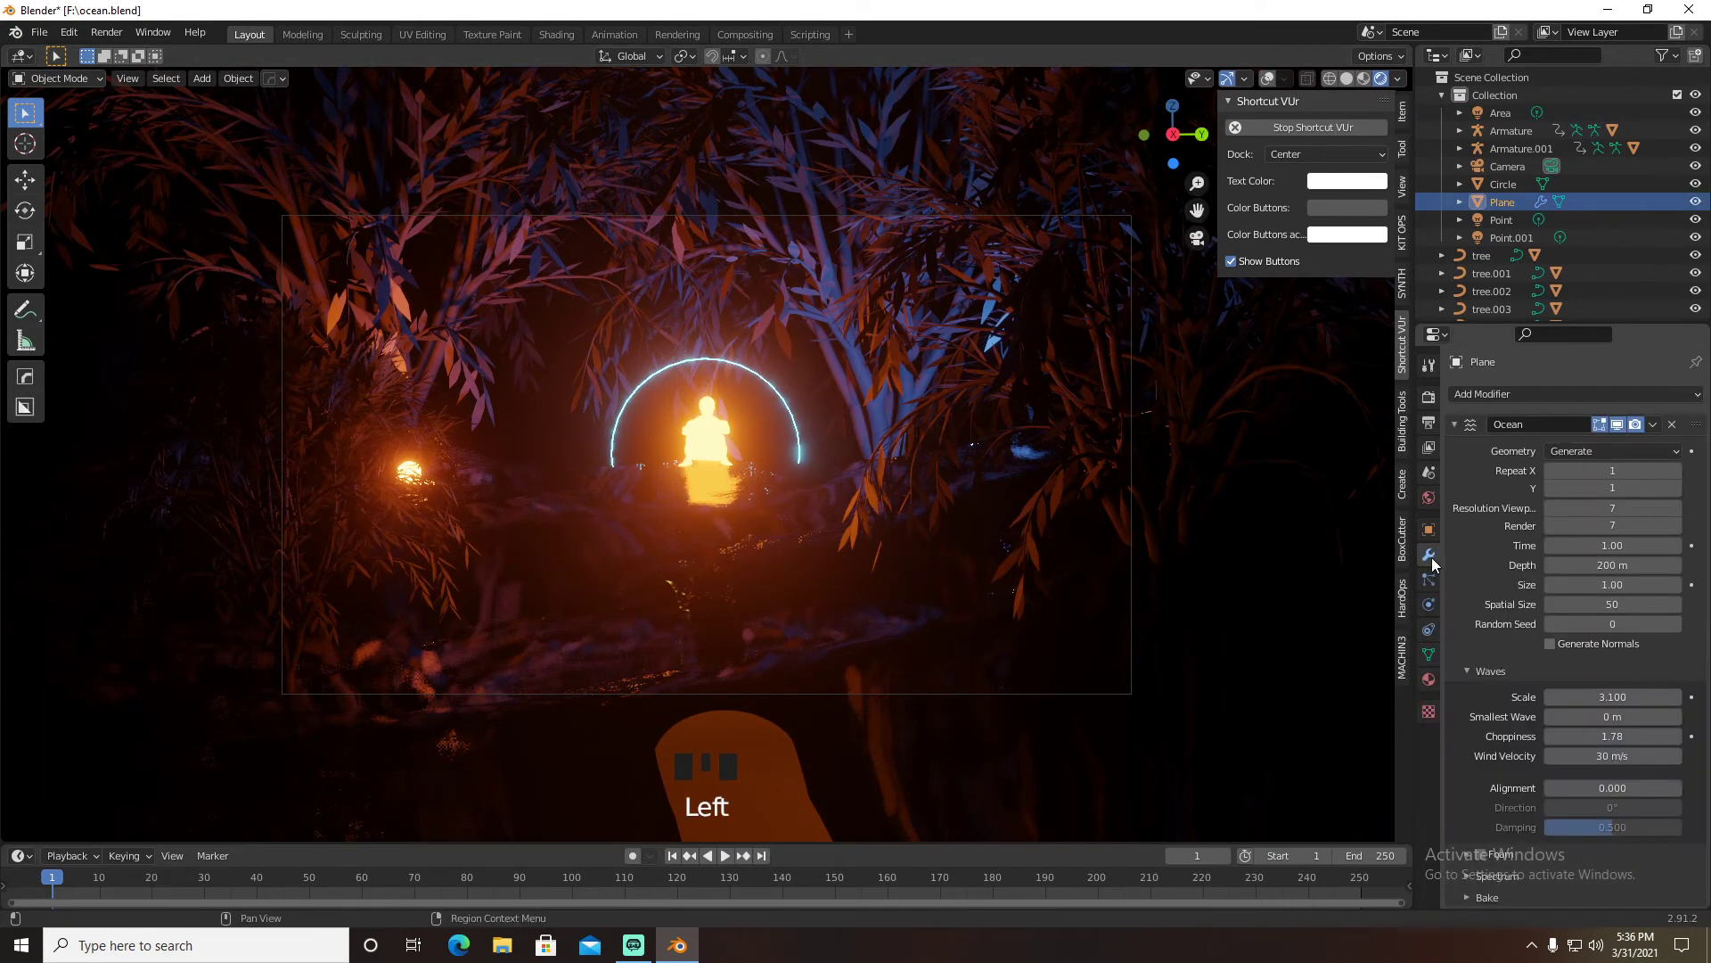
{"action": "mouse_move", "coordinate": [1610, 698]}
{"action": "left_mouse_down"}
{"action": "mouse_move", "coordinate": [1553, 698]}
{"action": "mouse_move", "coordinate": [1645, 698]}
{"action": "mouse_move", "coordinate": [1608, 716]}
{"action": "mouse_move", "coordinate": [1618, 736]}
{"action": "mouse_move", "coordinate": [1662, 736]}
{"action": "mouse_move", "coordinate": [1591, 737]}
{"action": "mouse_move", "coordinate": [1602, 698]}
{"action": "left_mouse_up"}
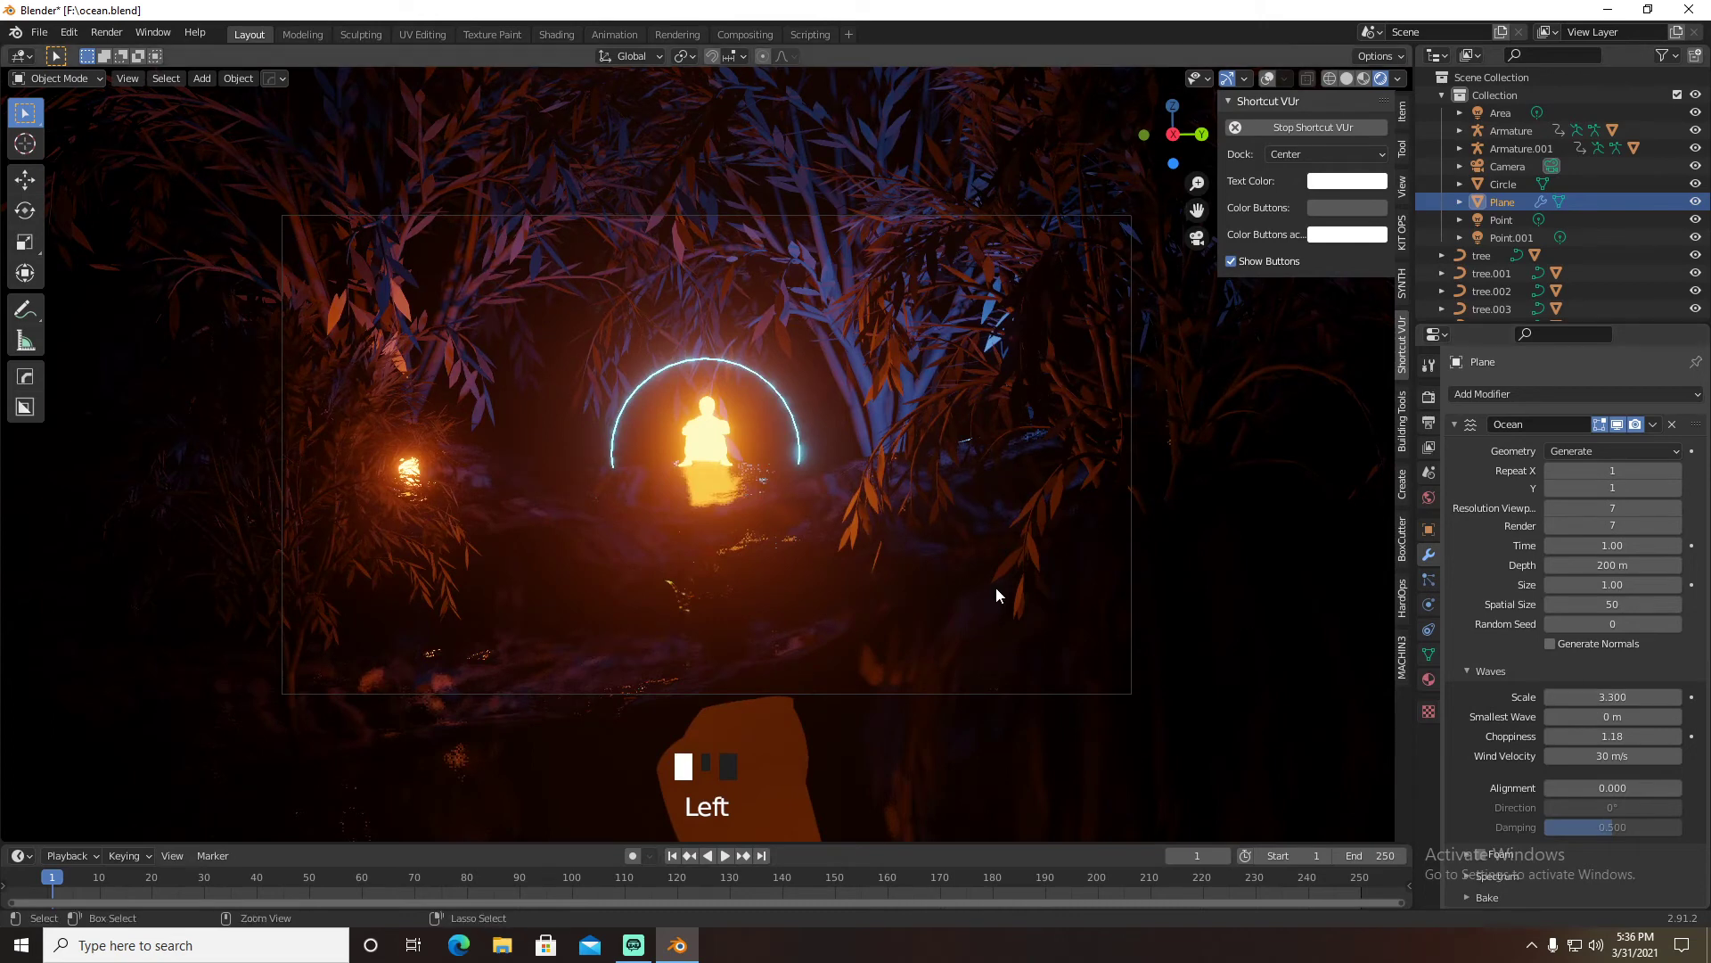
{"action": "key", "text": "ctrl+s"}
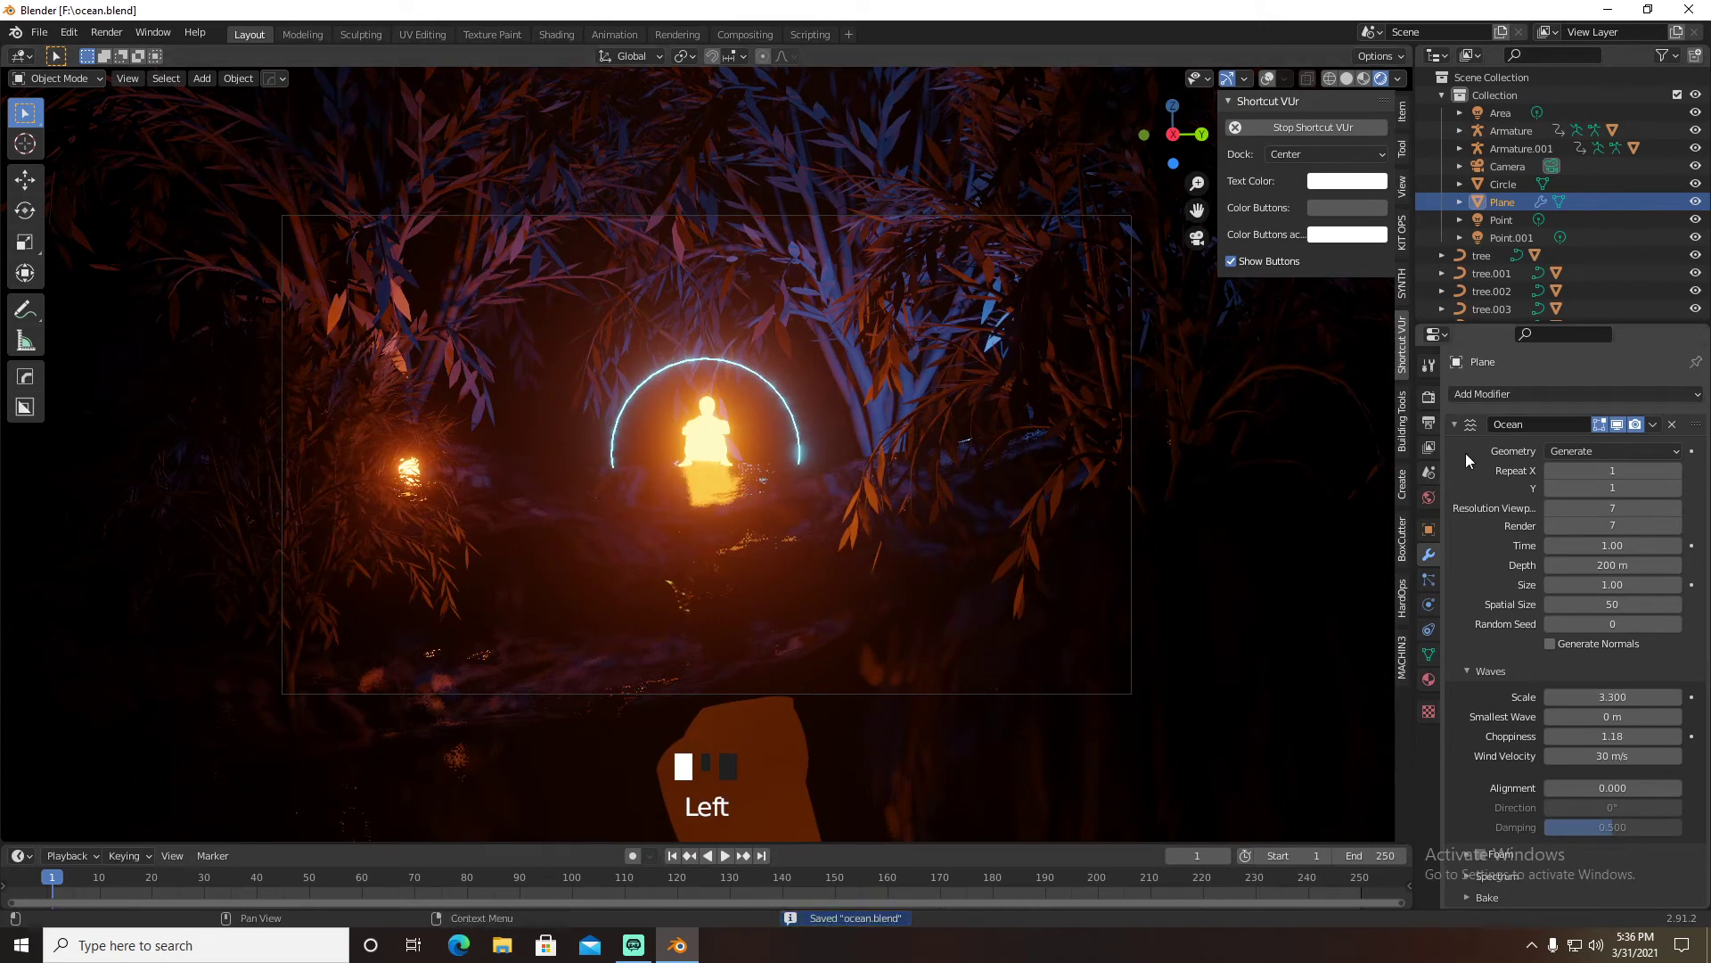
Preview the scene in Cycles with GPU Compute and switch the render engine back to Eevee
{"action": "left_click", "coordinate": [1431, 401]}
{"action": "left_click", "coordinate": [1624, 393]}
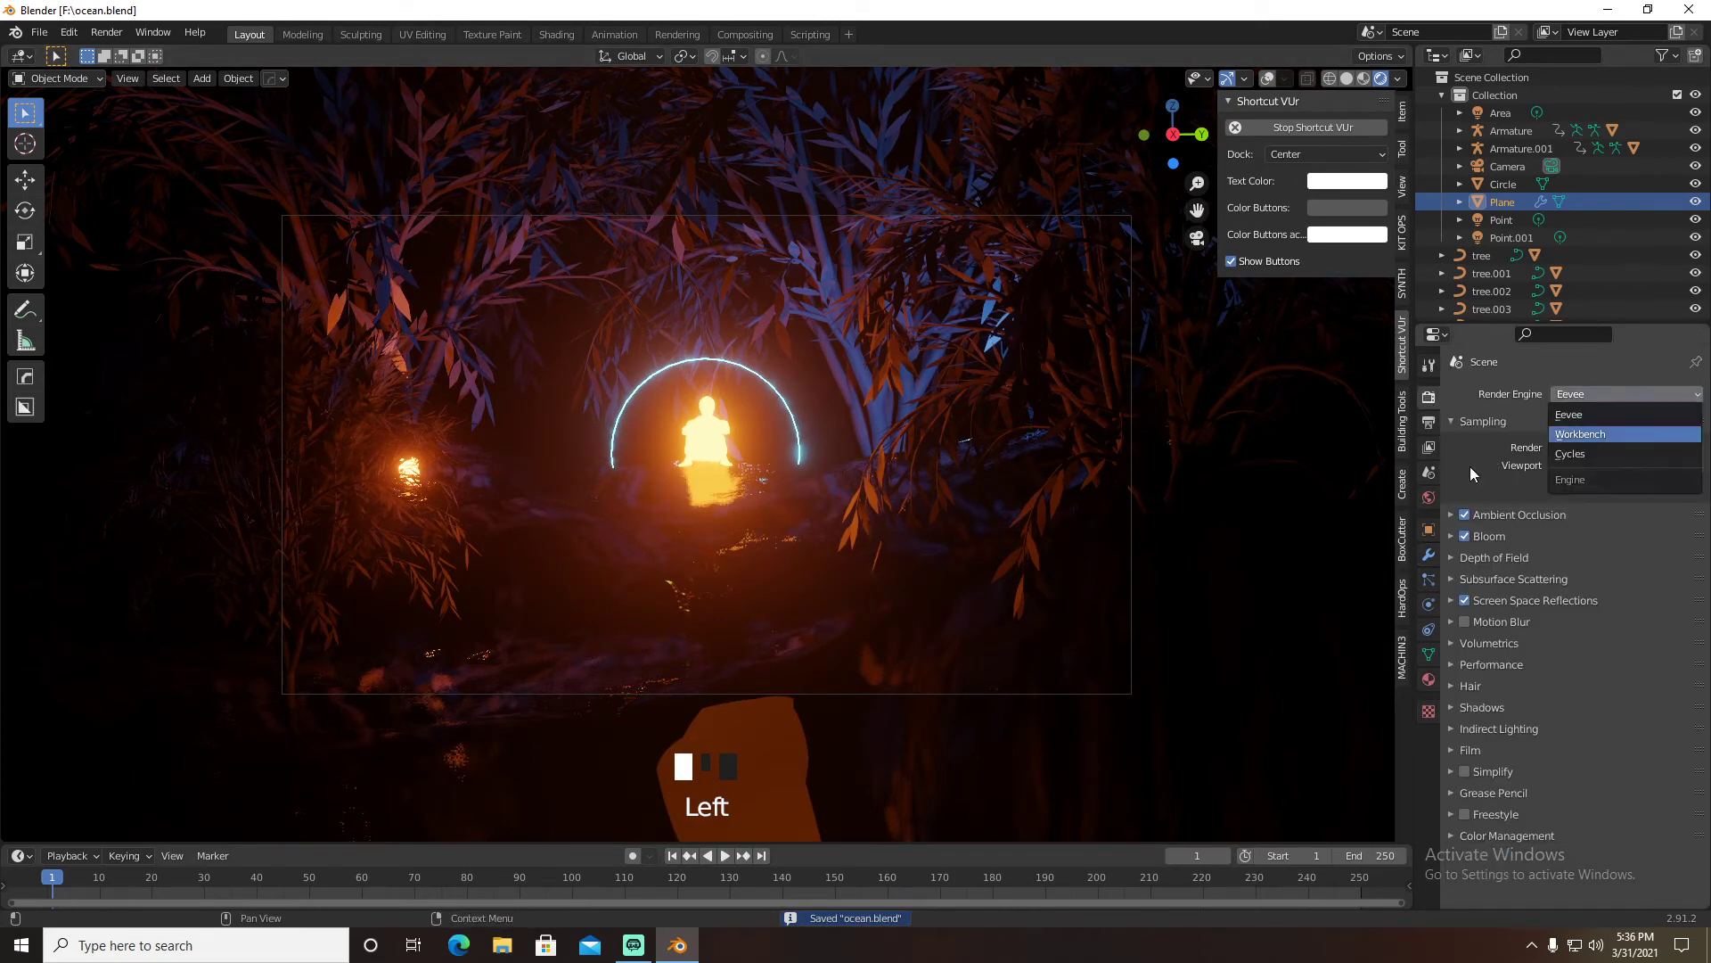
{"action": "left_click", "coordinate": [1589, 398]}
{"action": "left_click", "coordinate": [1596, 451]}
{"action": "left_click", "coordinate": [1601, 441]}
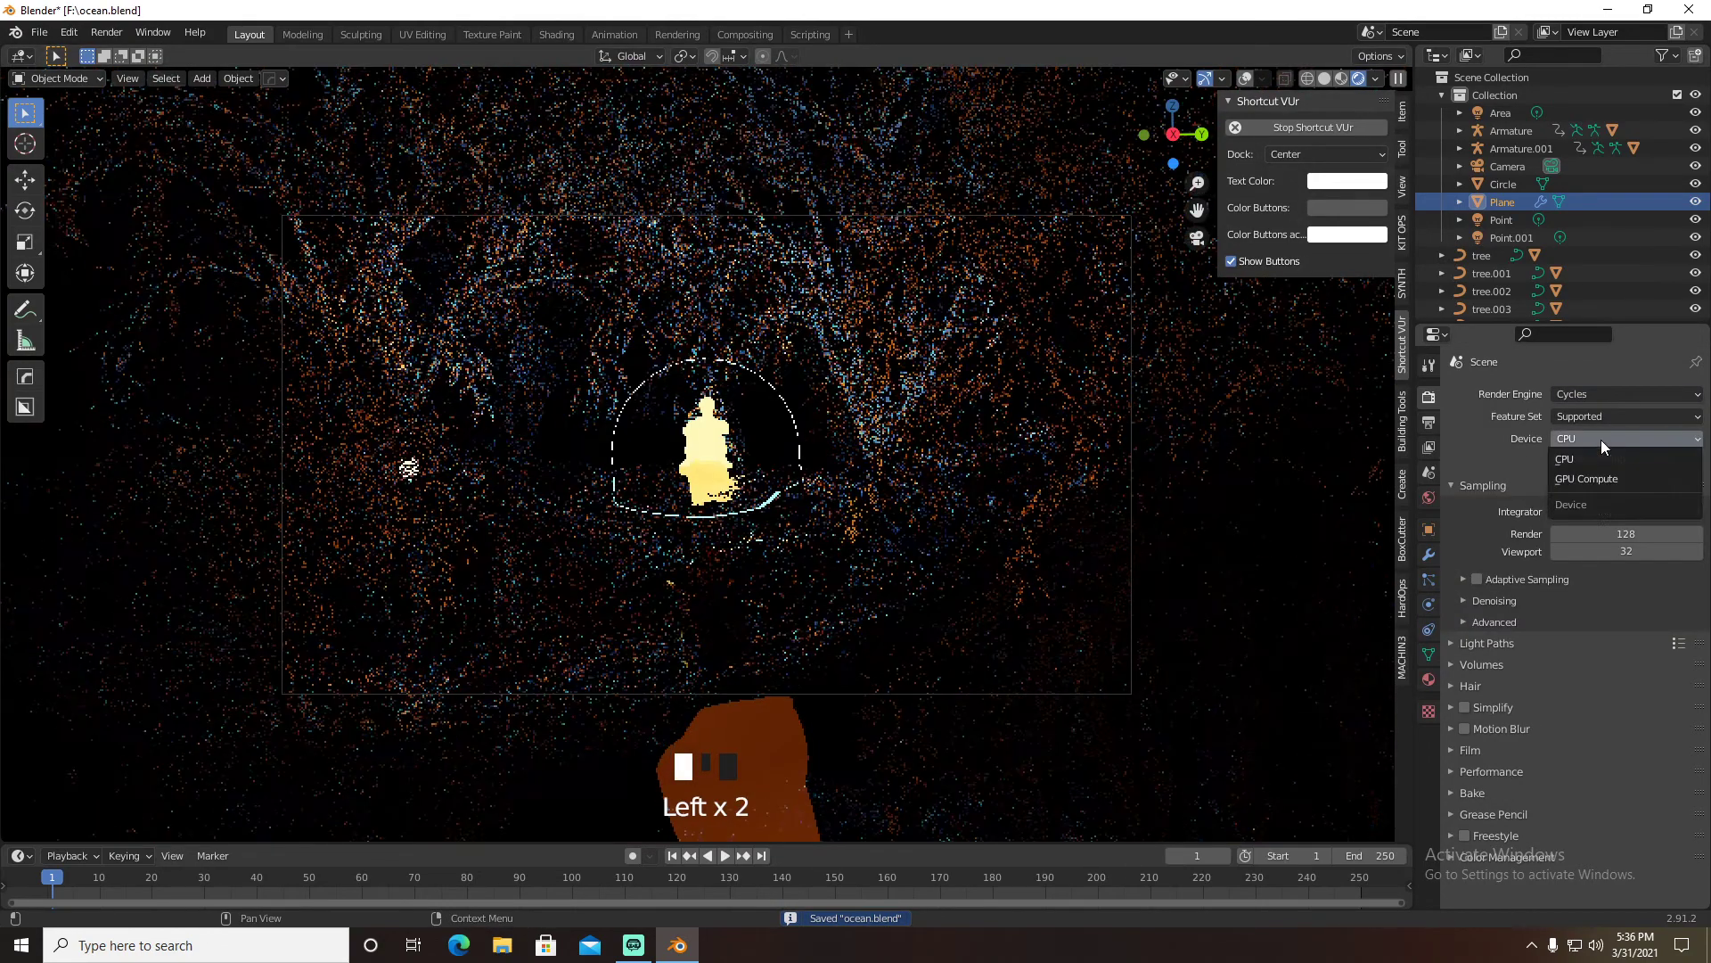
{"action": "left_click", "coordinate": [1595, 478]}
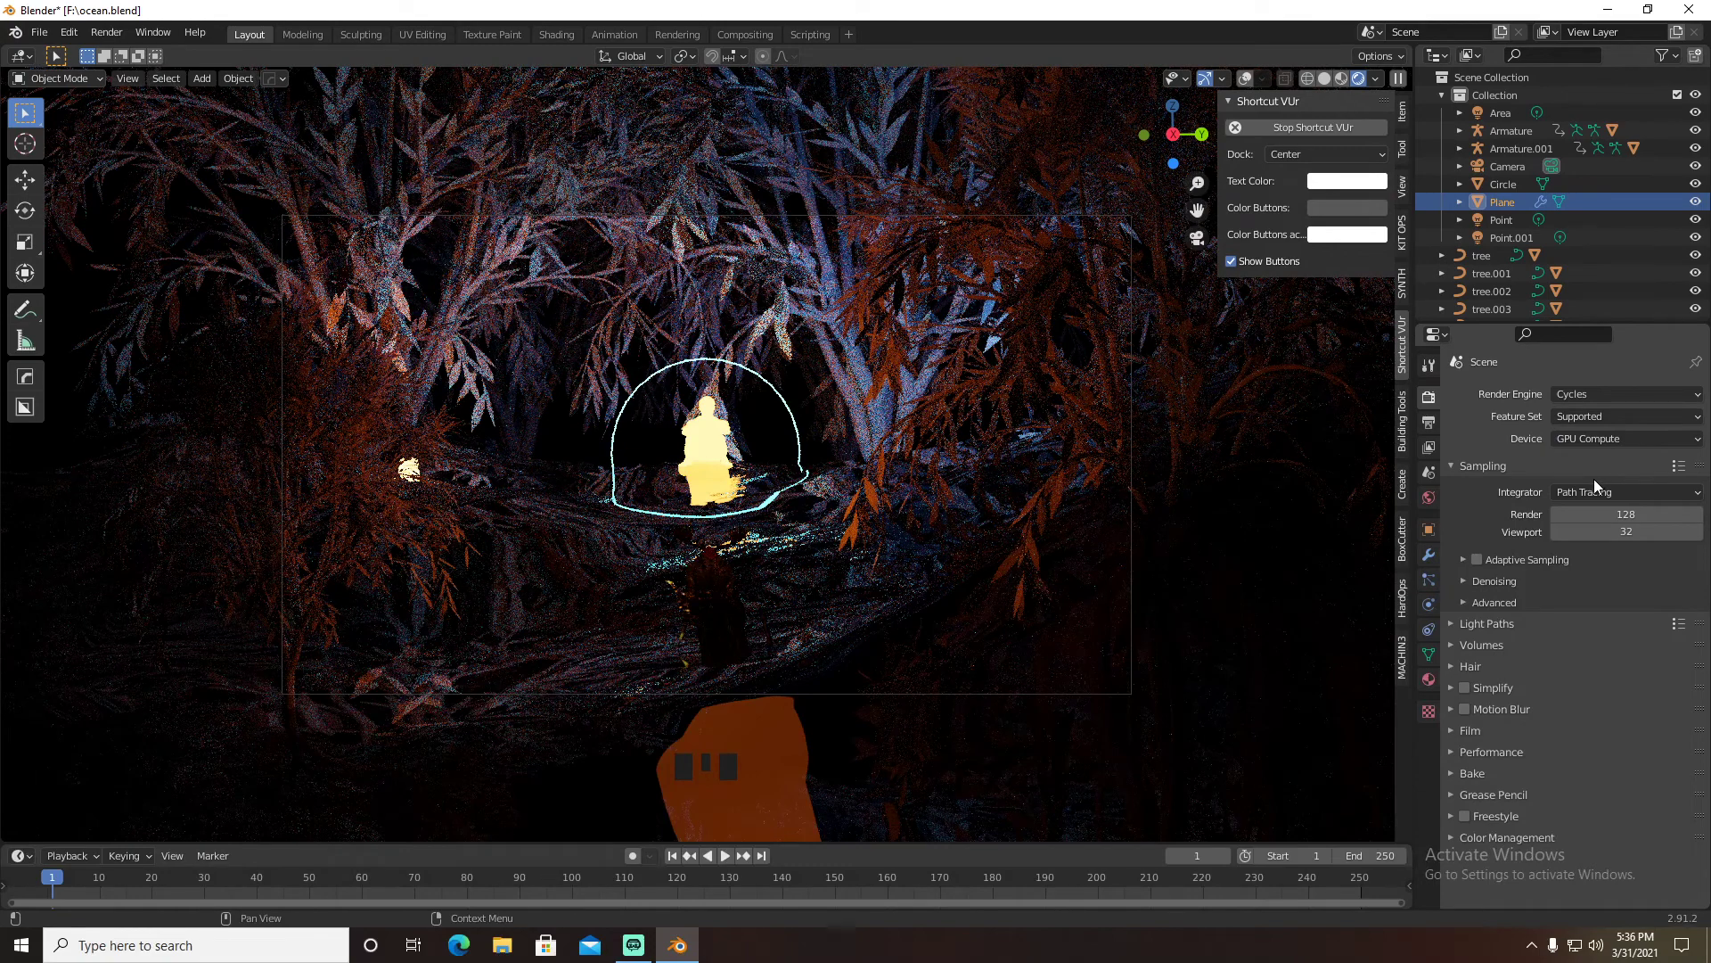
{"action": "left_click", "coordinate": [1606, 395]}
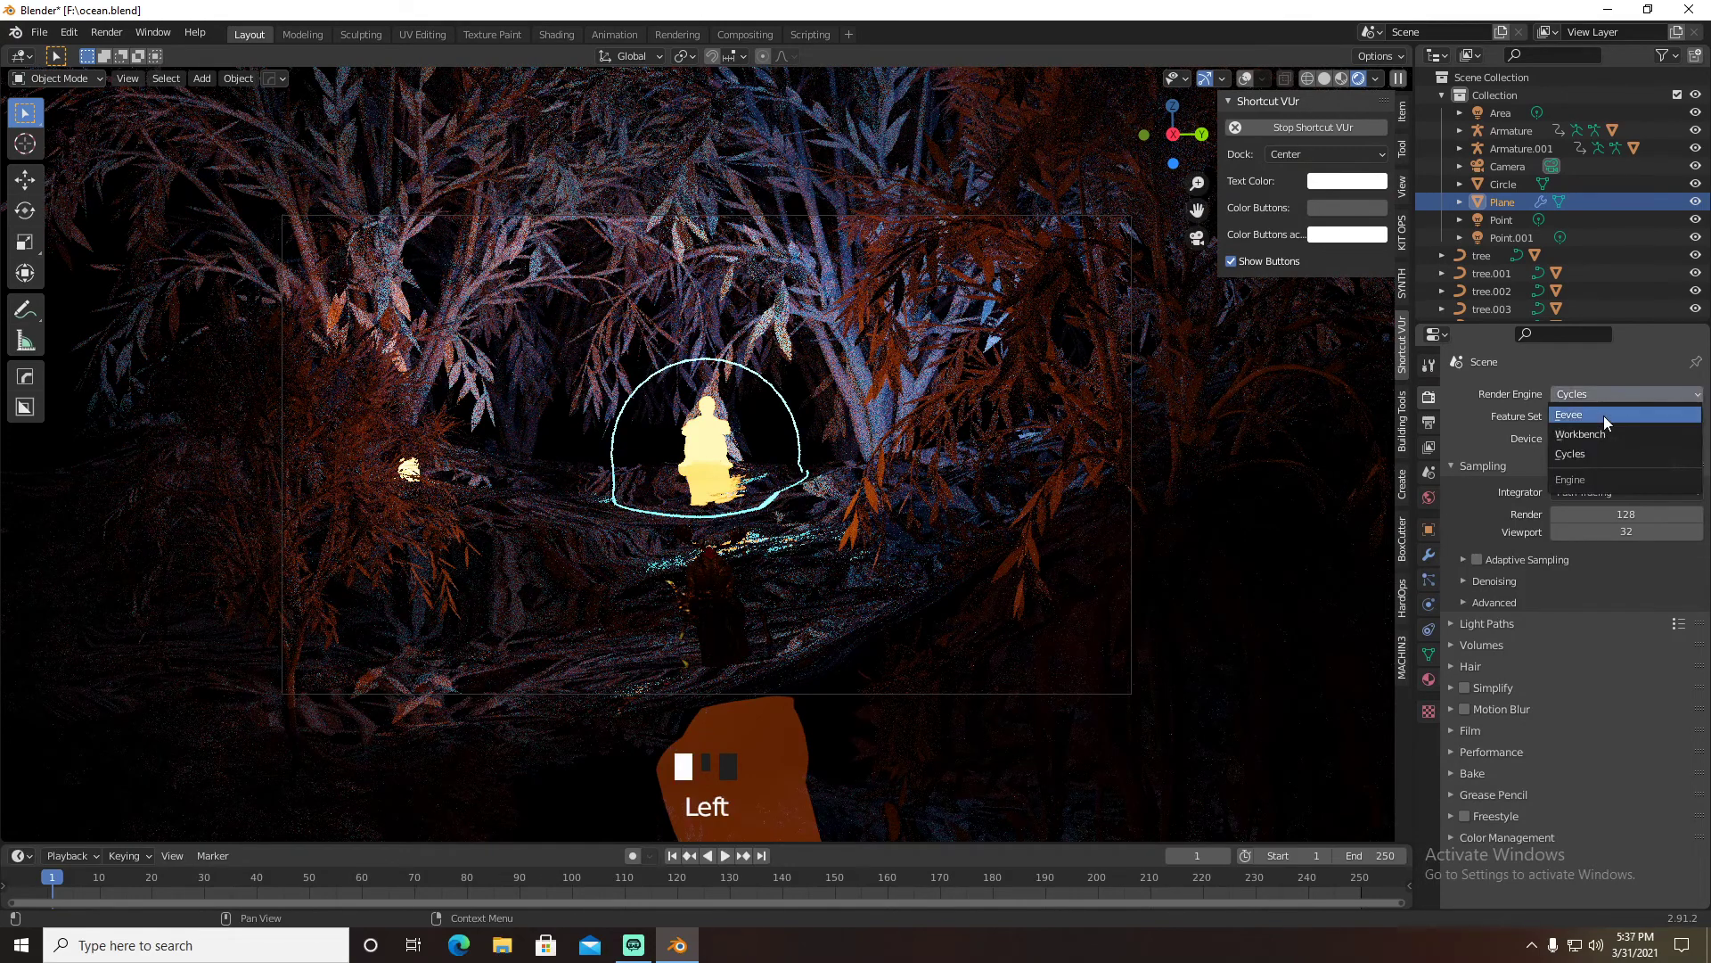
{"action": "left_click", "coordinate": [1603, 415]}
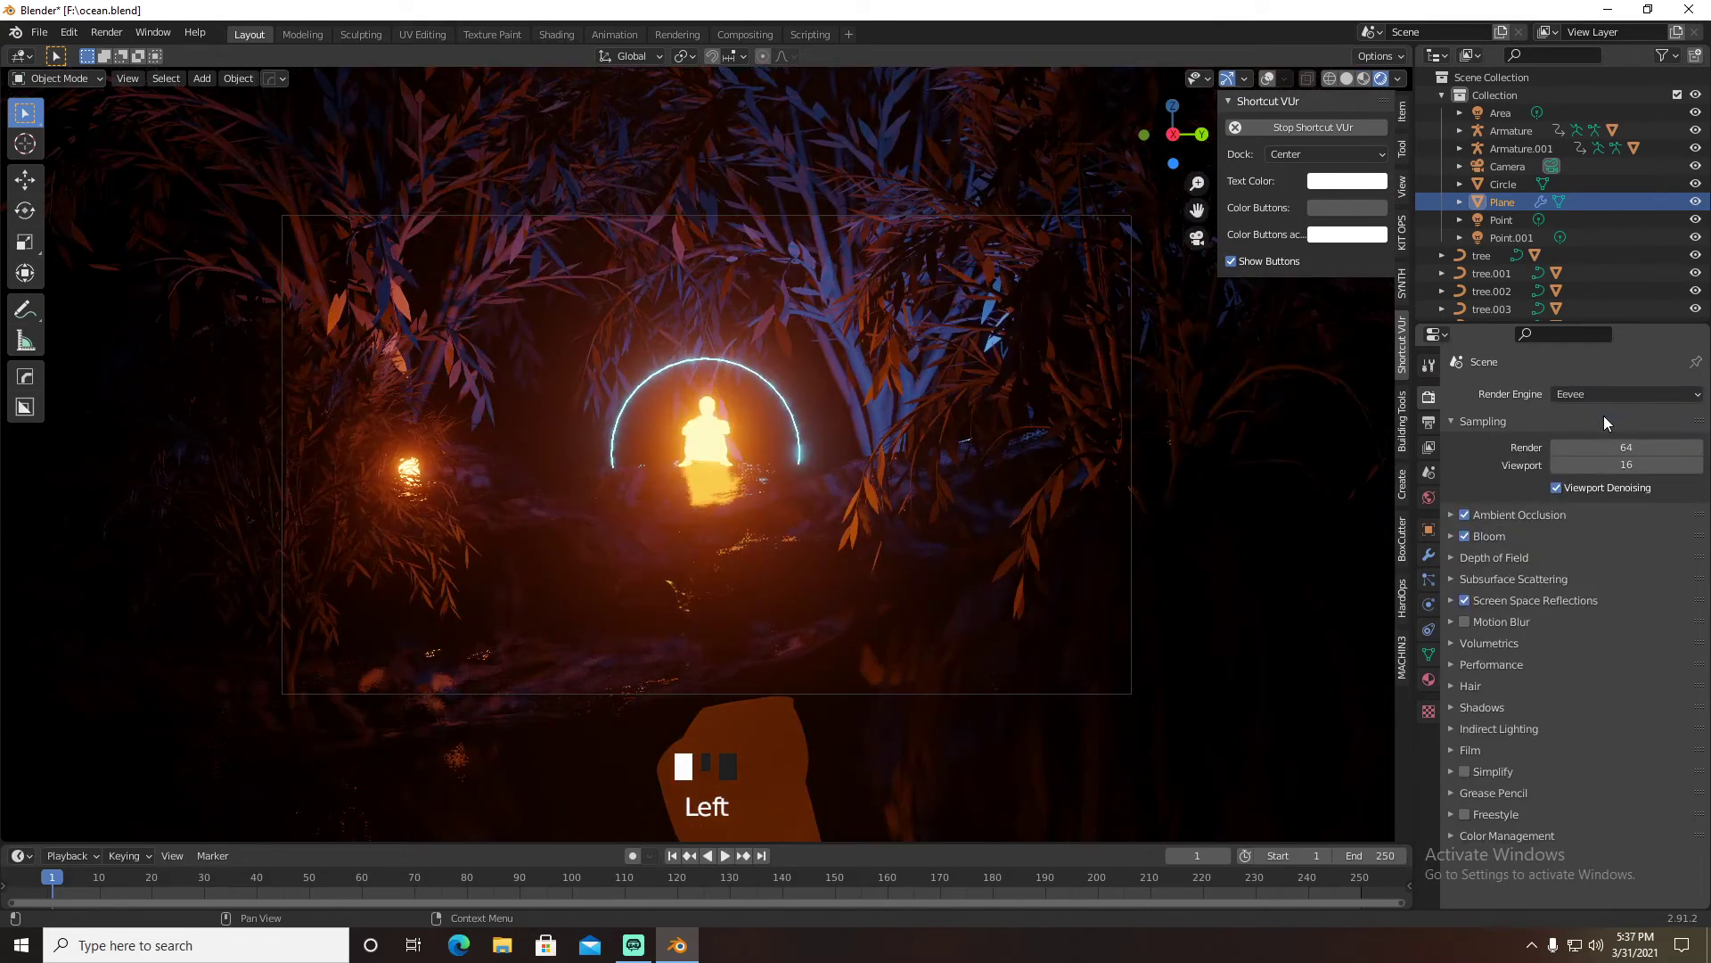
{"action": "left_click", "coordinate": [106, 32]}
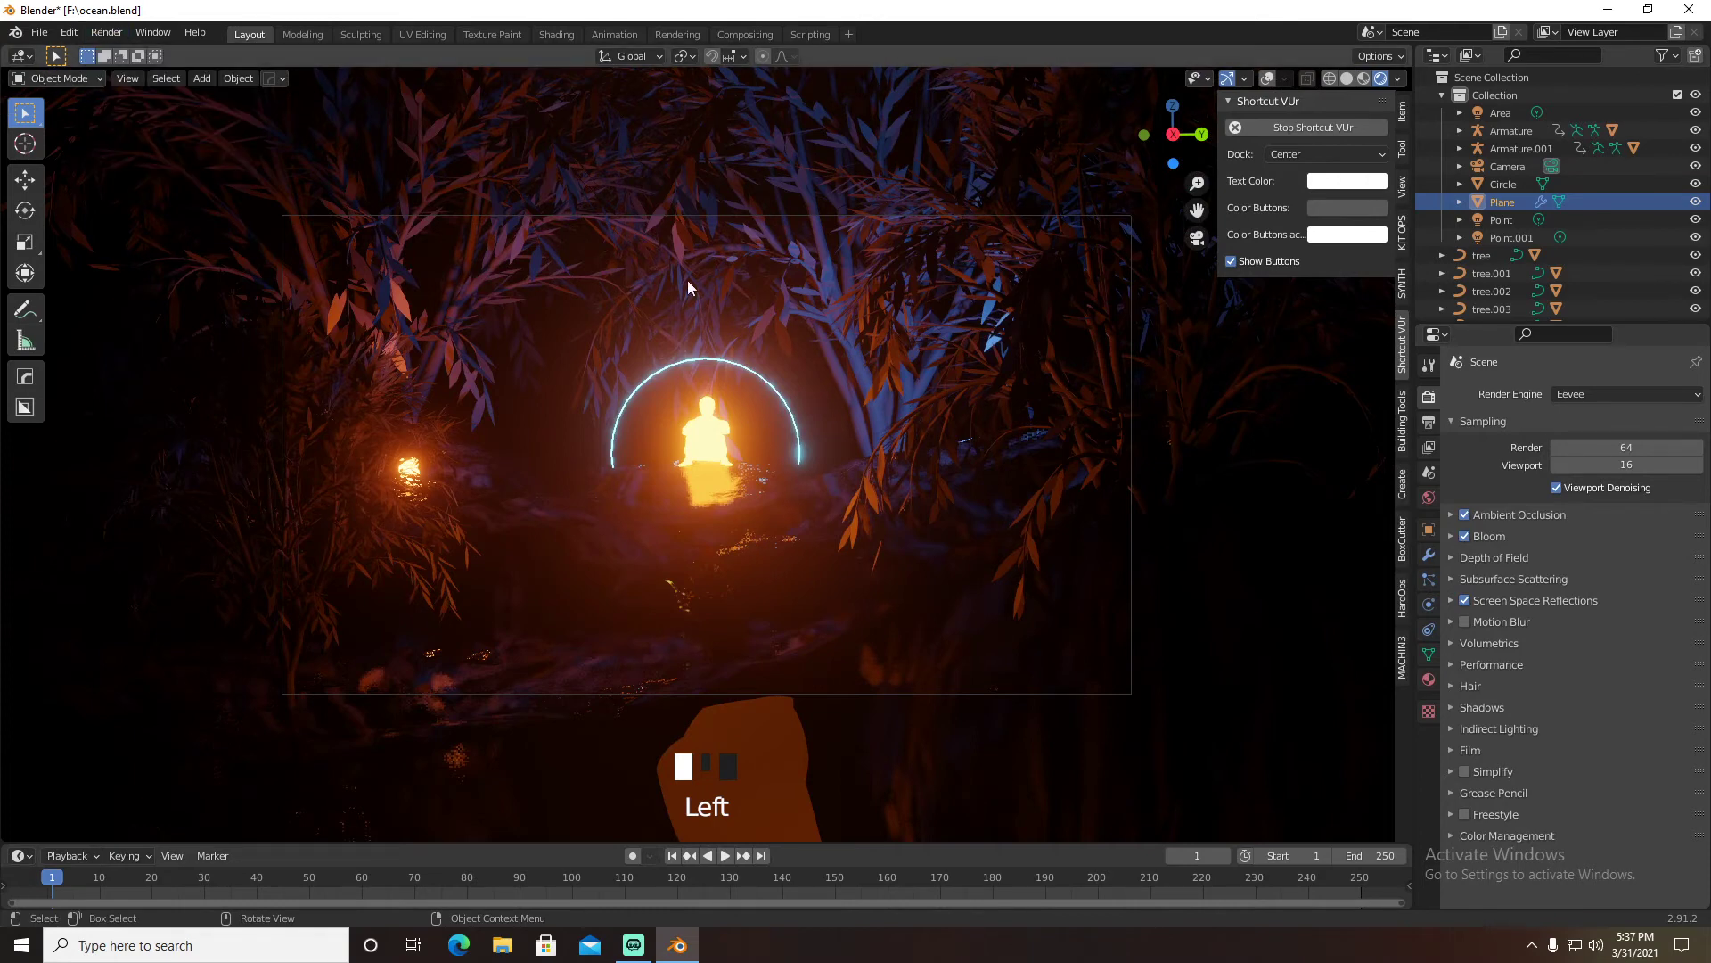
Add a Plain Axes empty at the world origin and show the viewport overlays again
{"action": "key", "text": "shift+a"}
{"action": "mouse_move", "coordinate": [824, 297]}
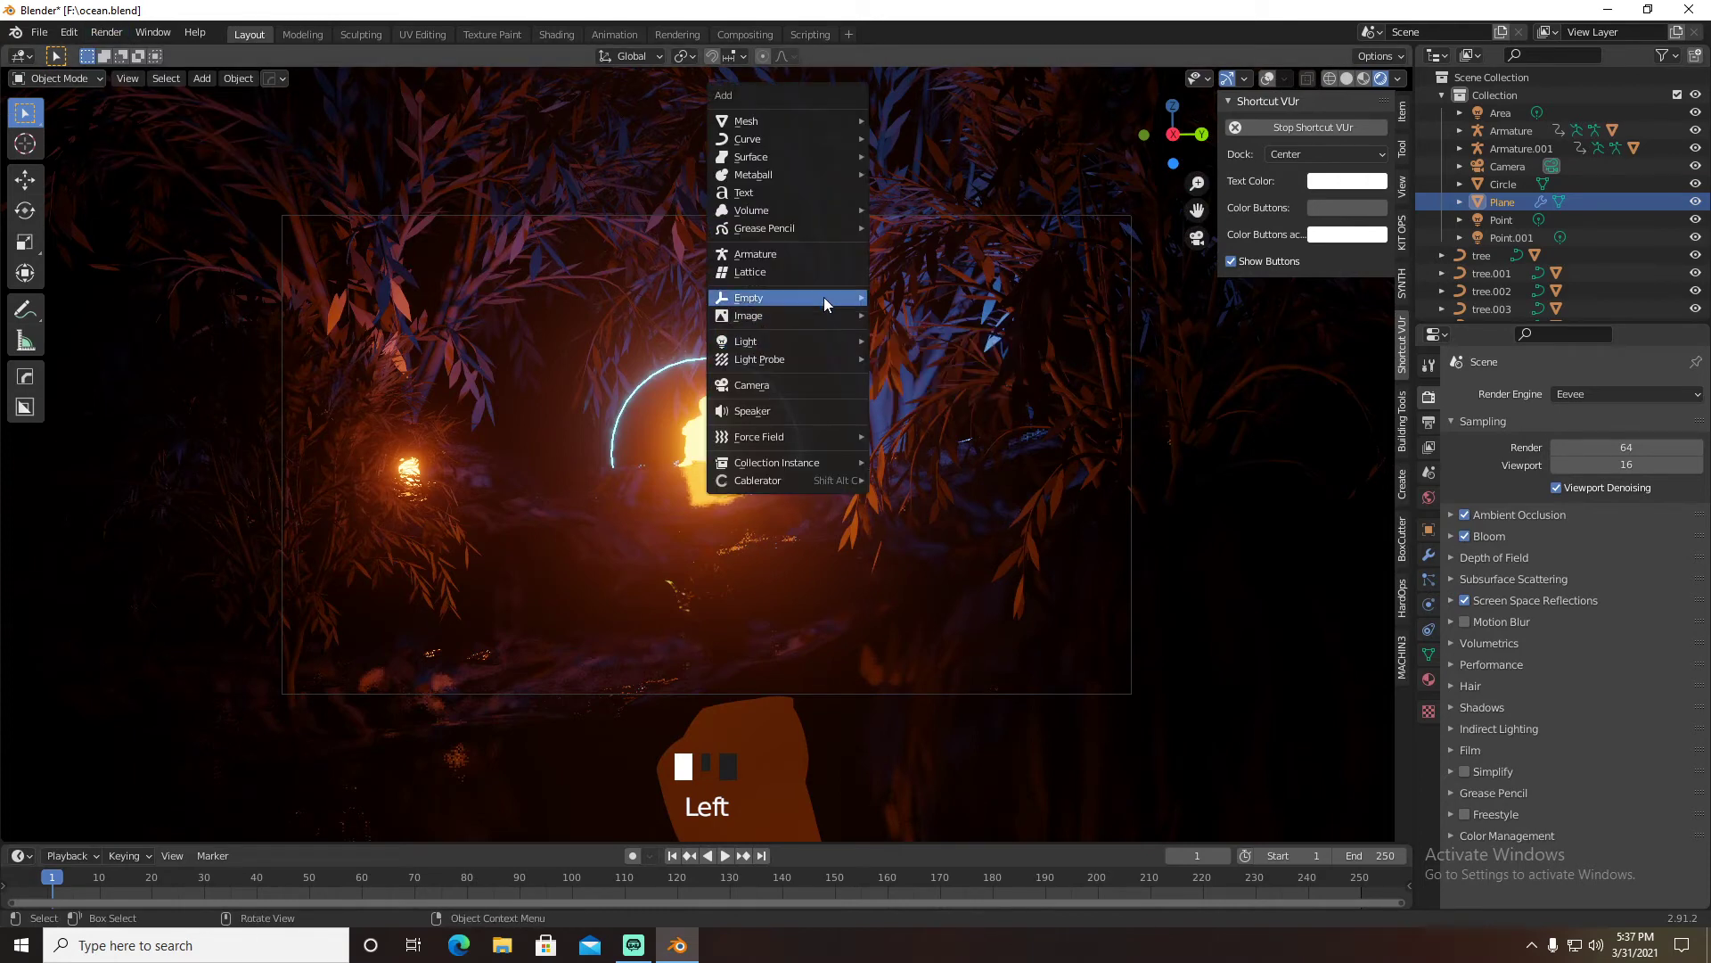
{"action": "left_click", "coordinate": [915, 298]}
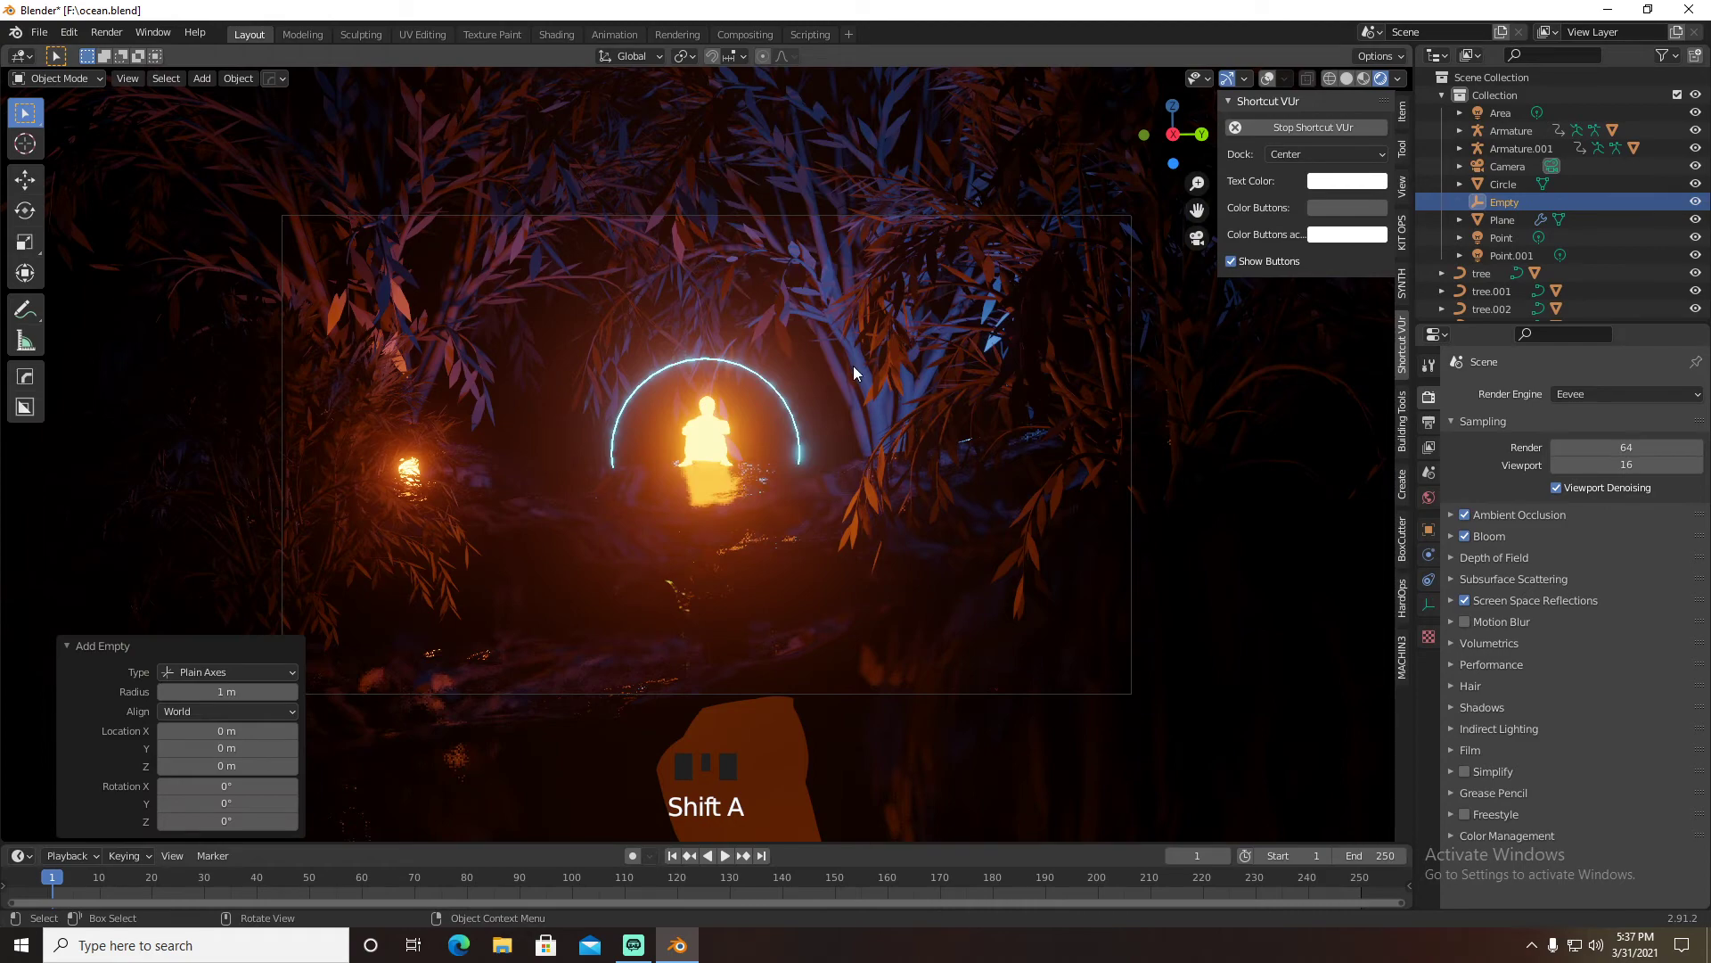
{"action": "left_click", "coordinate": [1267, 79]}
Move the empty about 11.4 m along X and lower it about 1.7 m along Z
{"action": "middle_click_drag", "start_coordinate": [1163, 195], "coordinate": [1058, 259]}
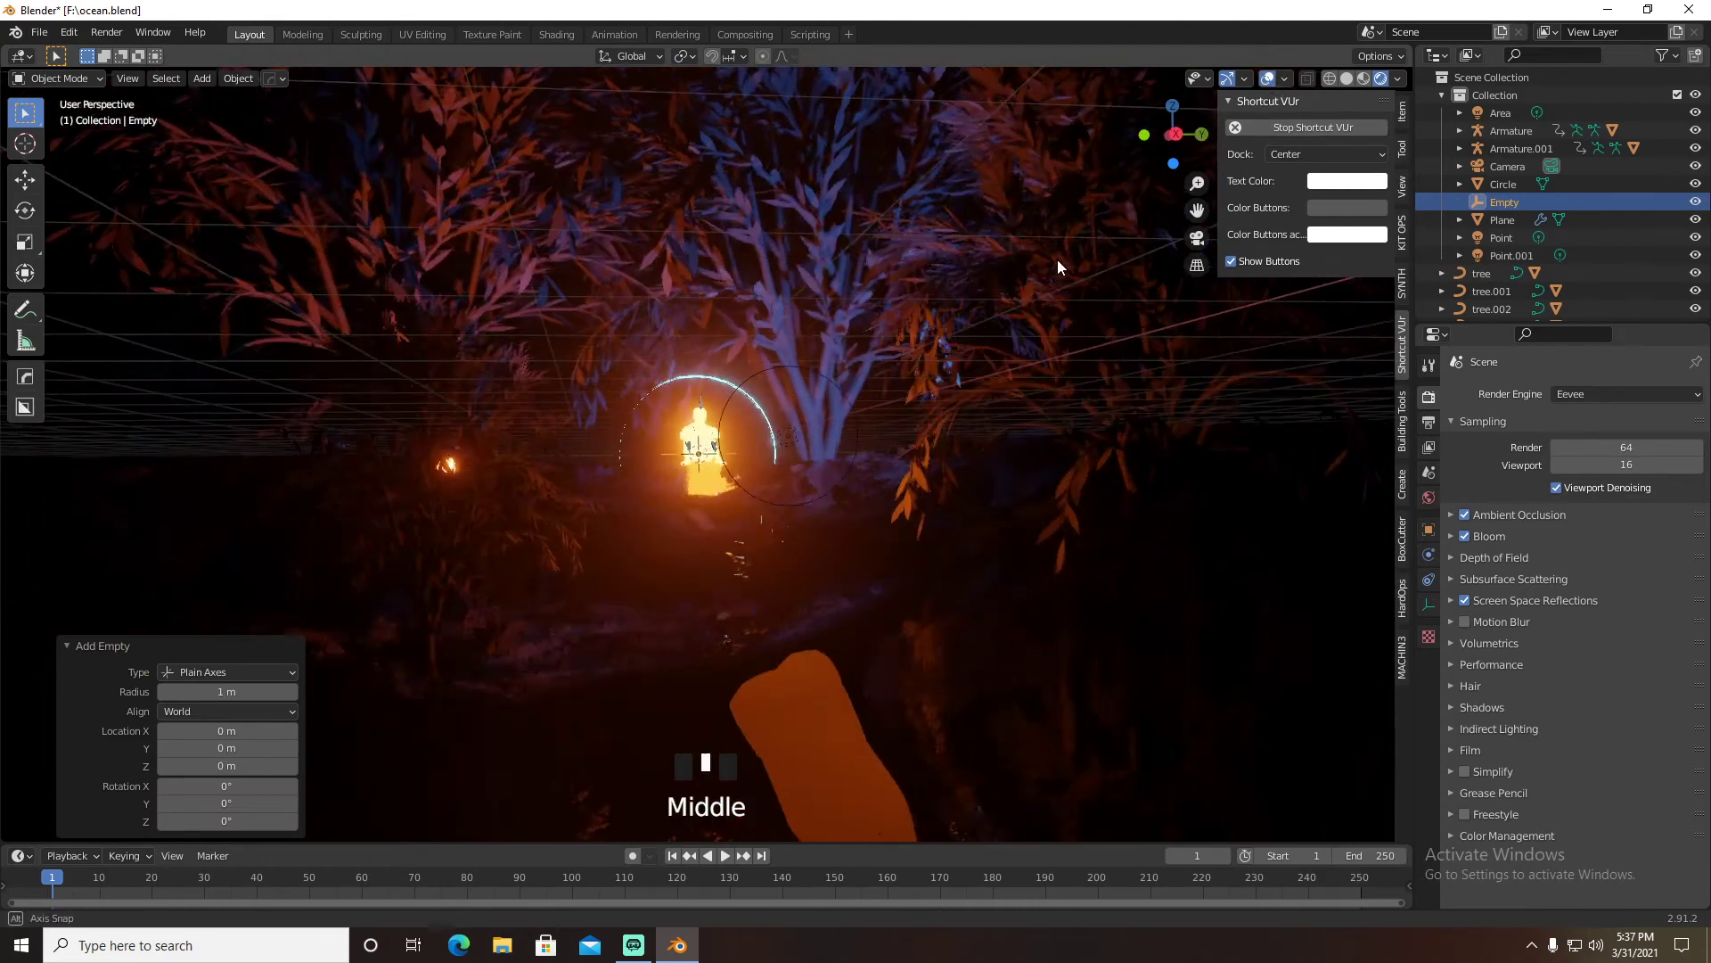
{"action": "key", "text": "g"}
{"action": "key", "text": "x"}
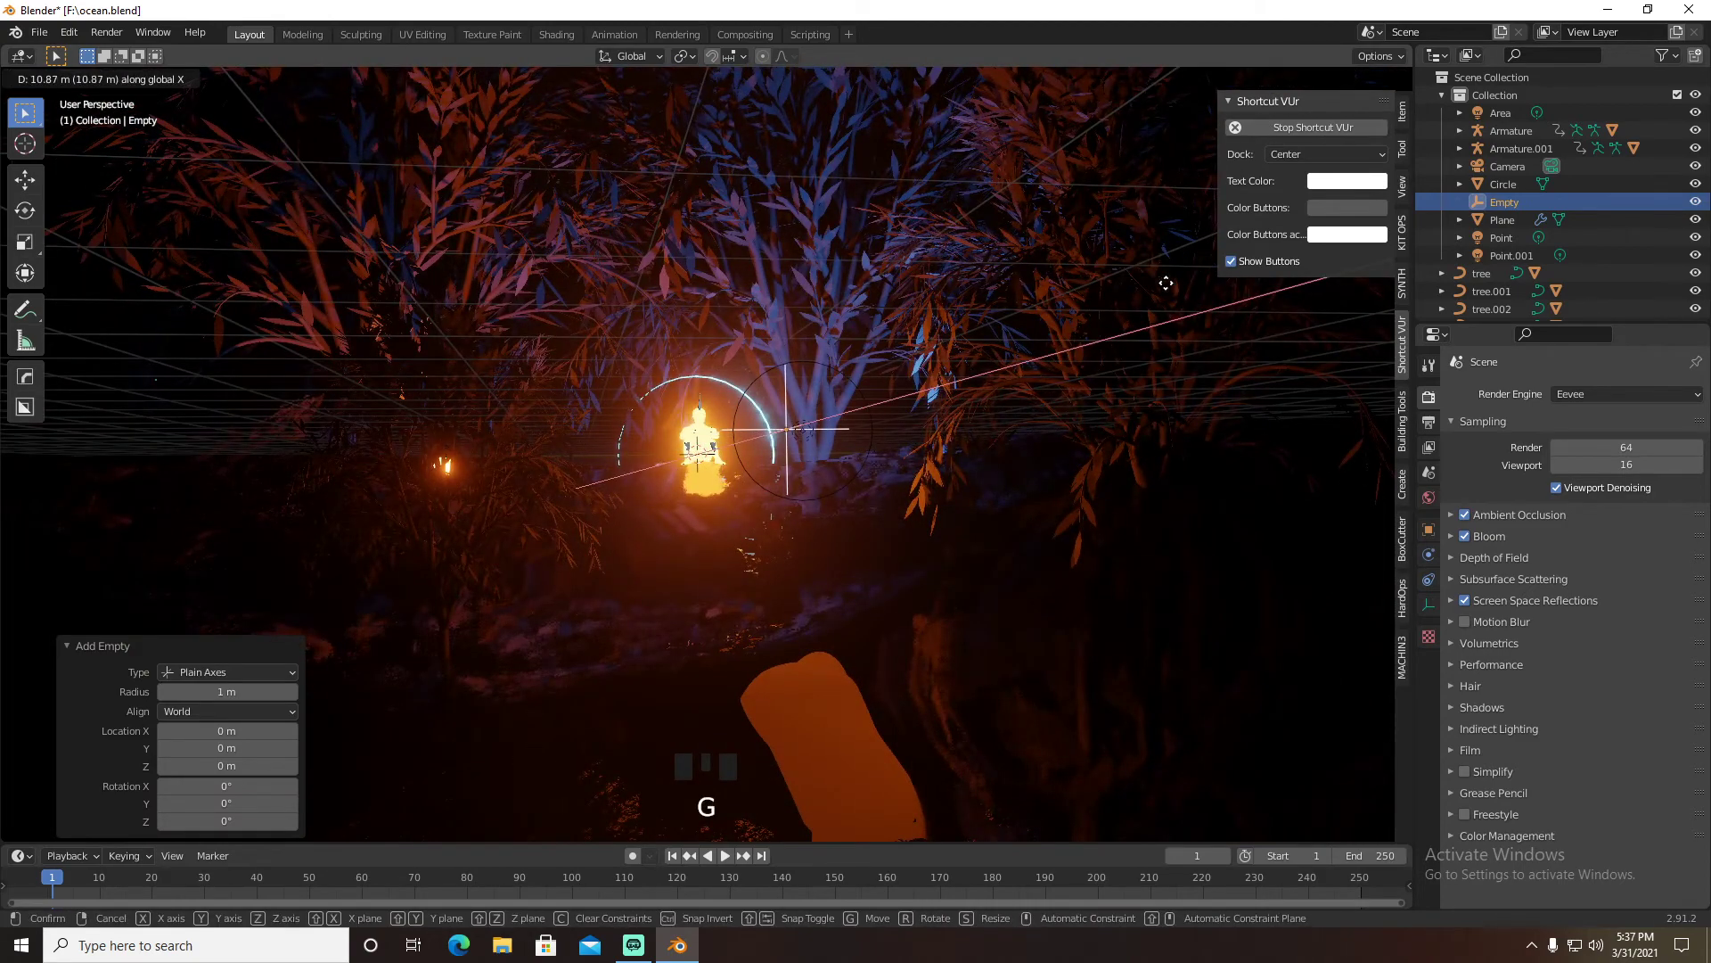
{"action": "left_click", "coordinate": [1170, 291]}
{"action": "key", "text": "g"}
{"action": "key", "text": "z"}
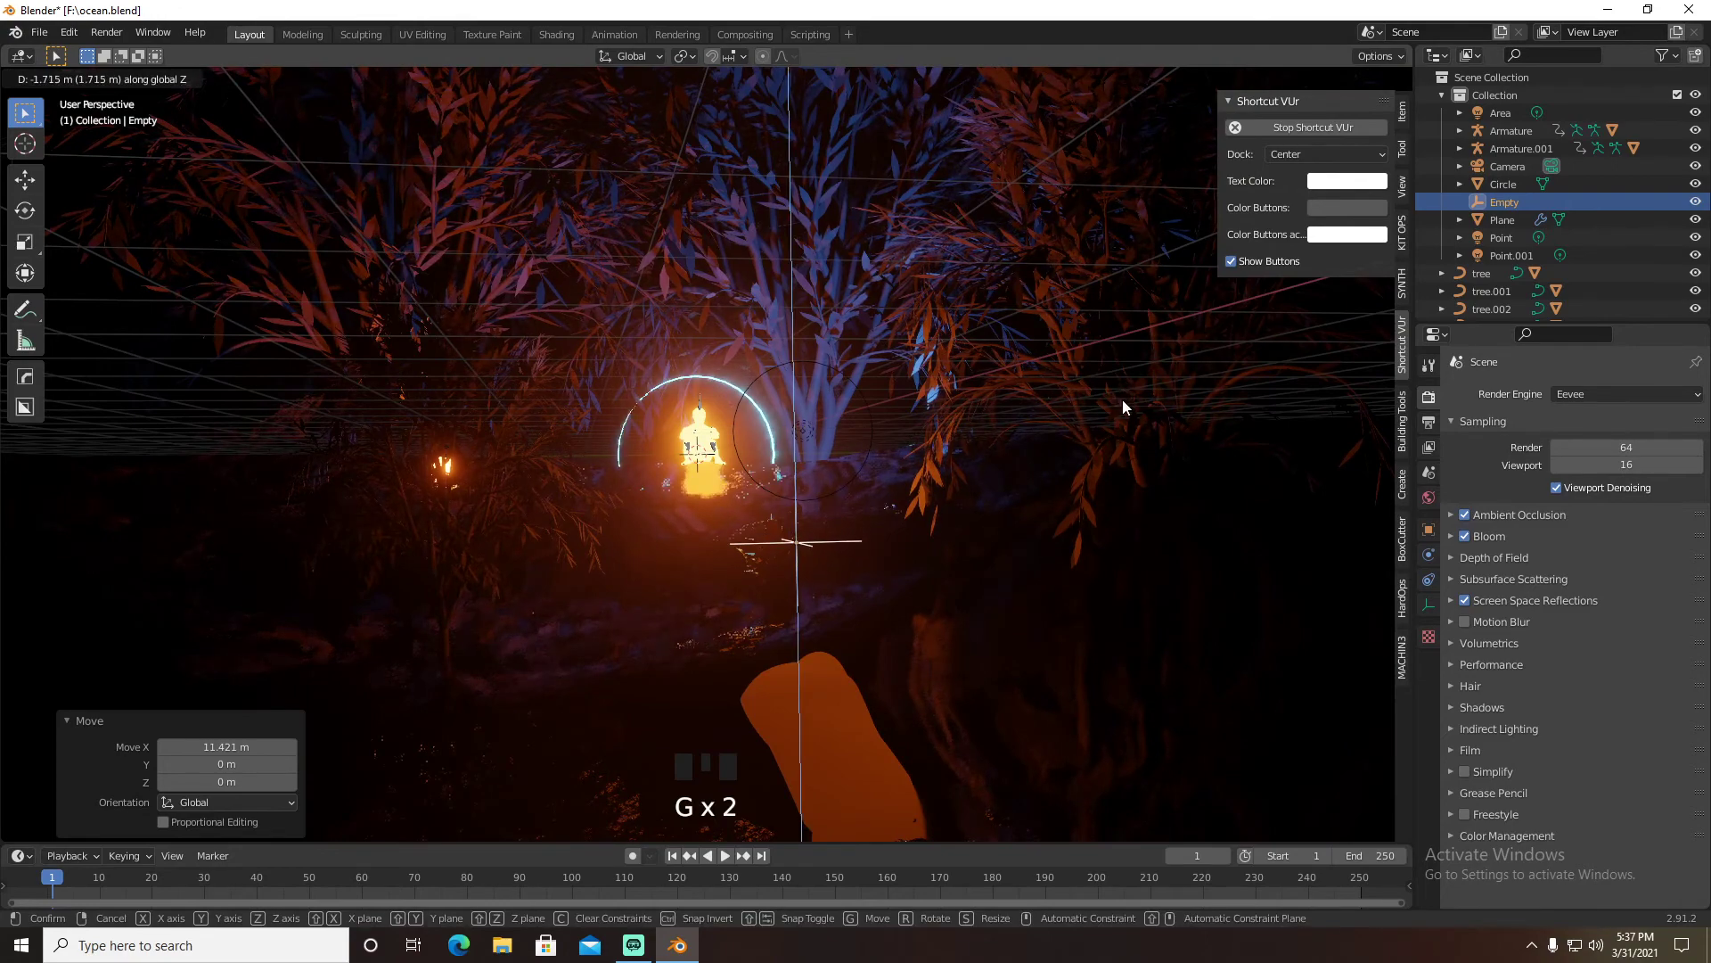
{"action": "left_click", "coordinate": [1121, 399]}
Shift the empty back about 1.6 m along negative X and return to the camera view
{"action": "middle_click_drag", "start_coordinate": [1088, 421], "coordinate": [1074, 419]}
{"action": "key", "text": "g"}
{"action": "key", "text": "x"}
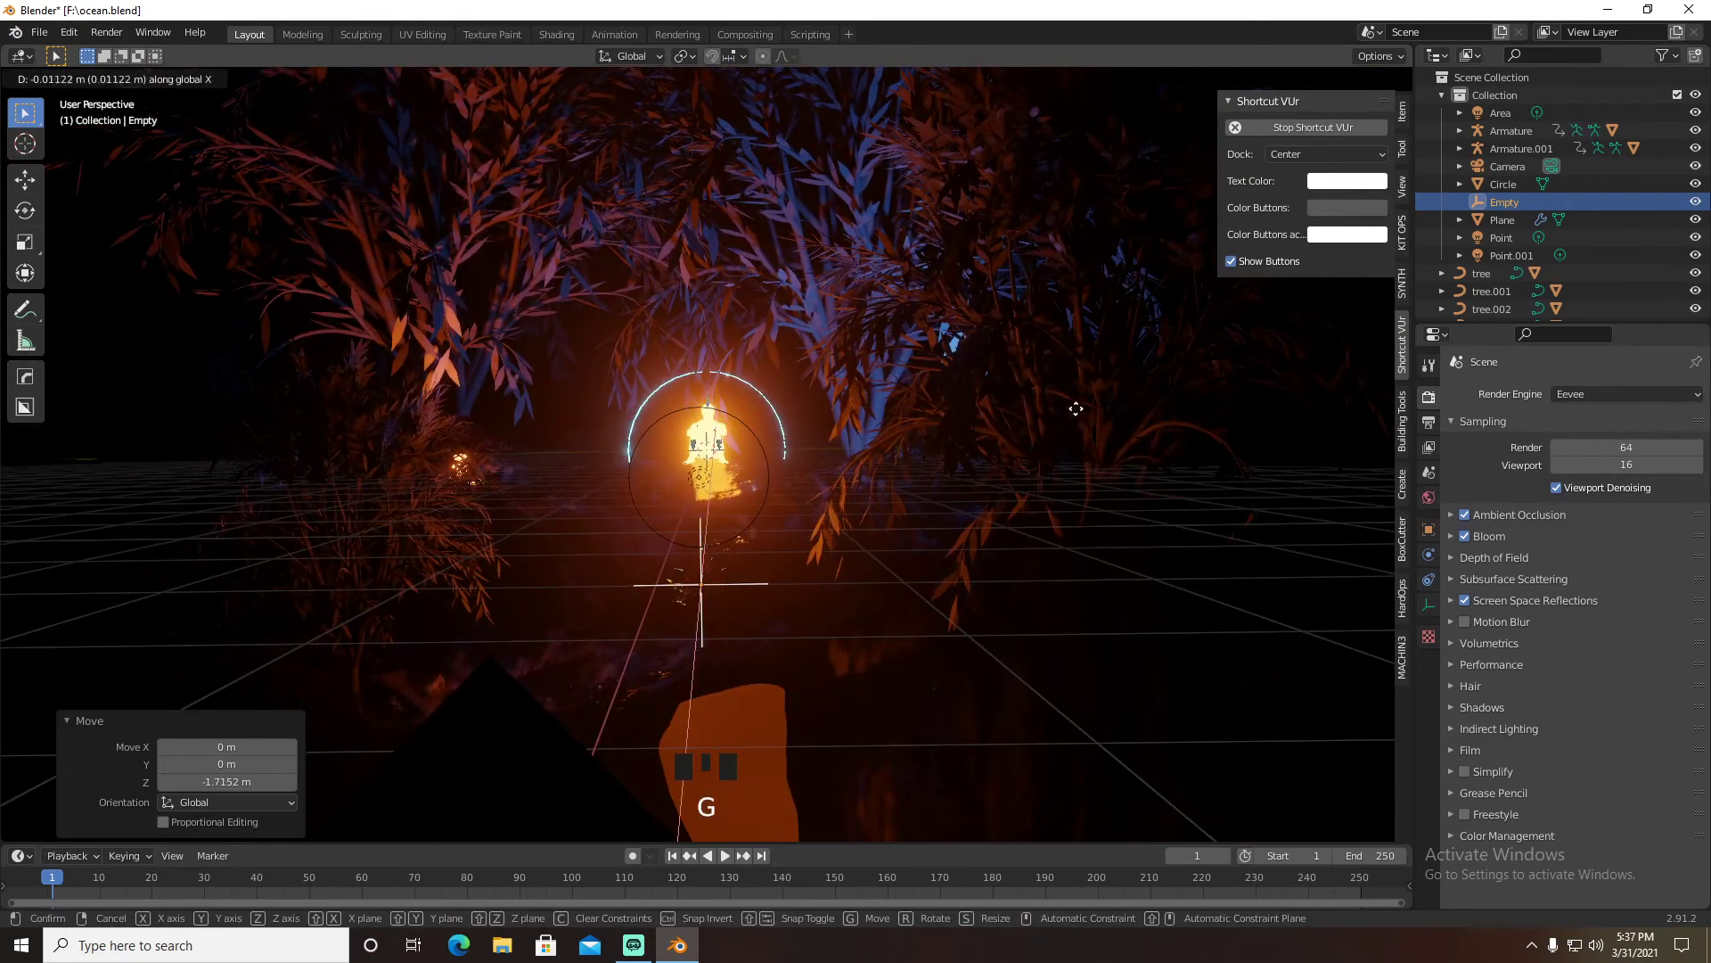
{"action": "left_click", "coordinate": [1079, 376]}
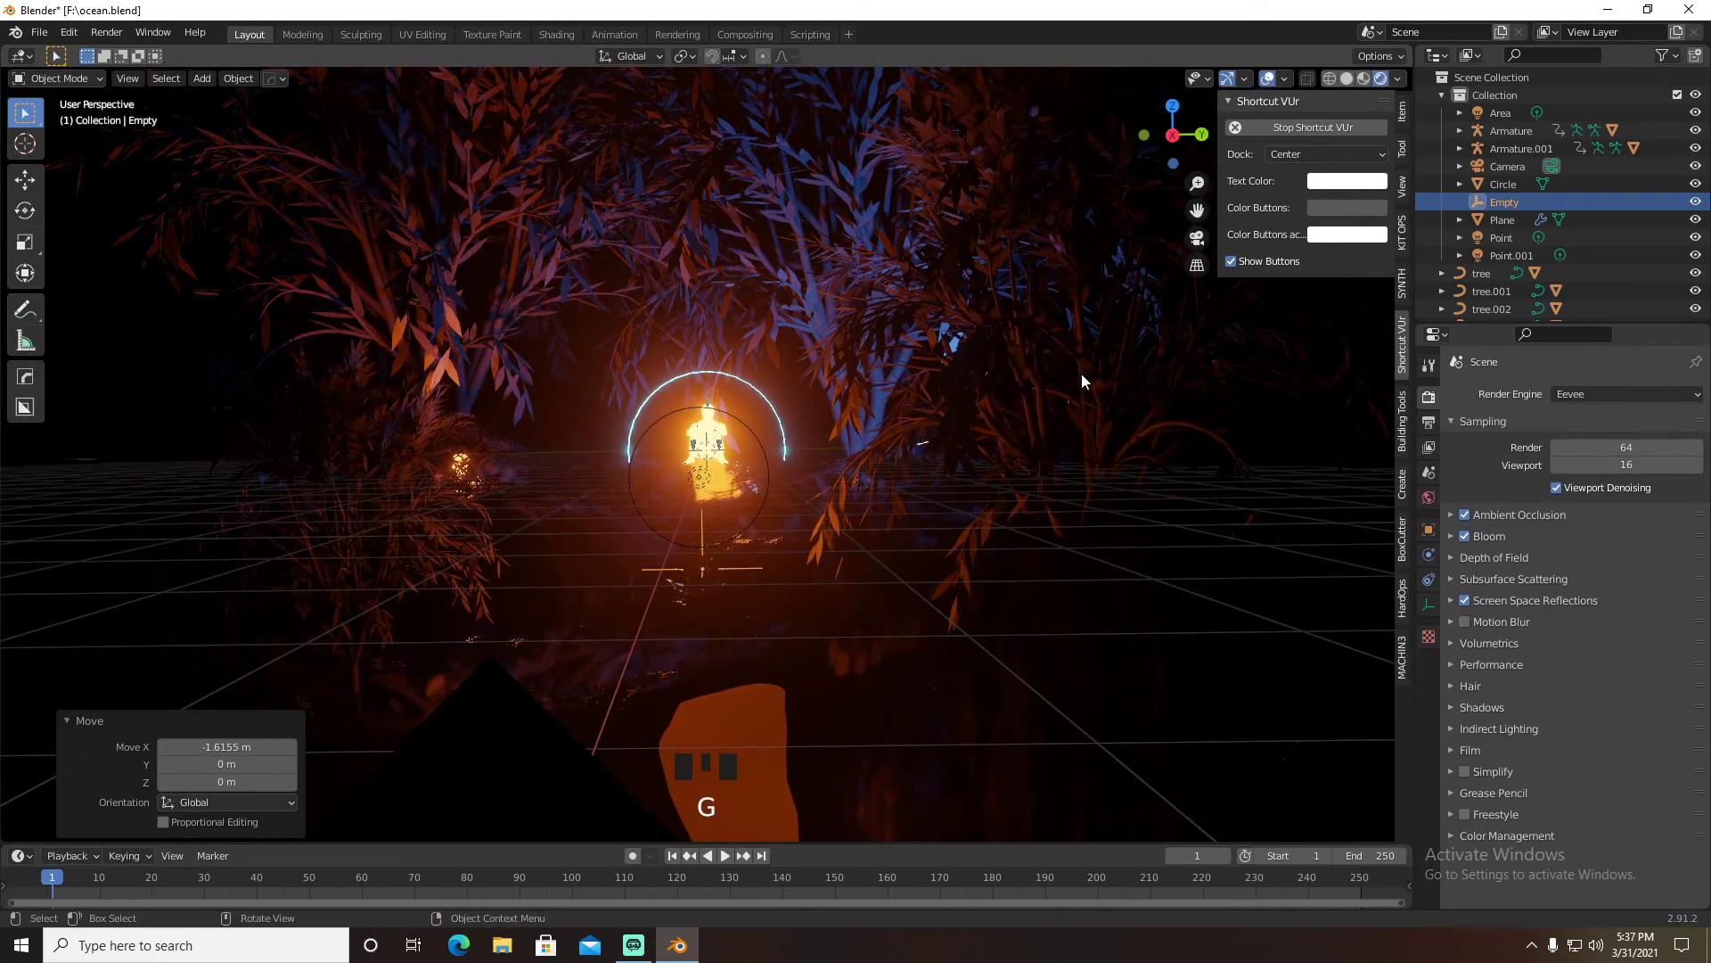
{"action": "key", "text": "KP_0"}
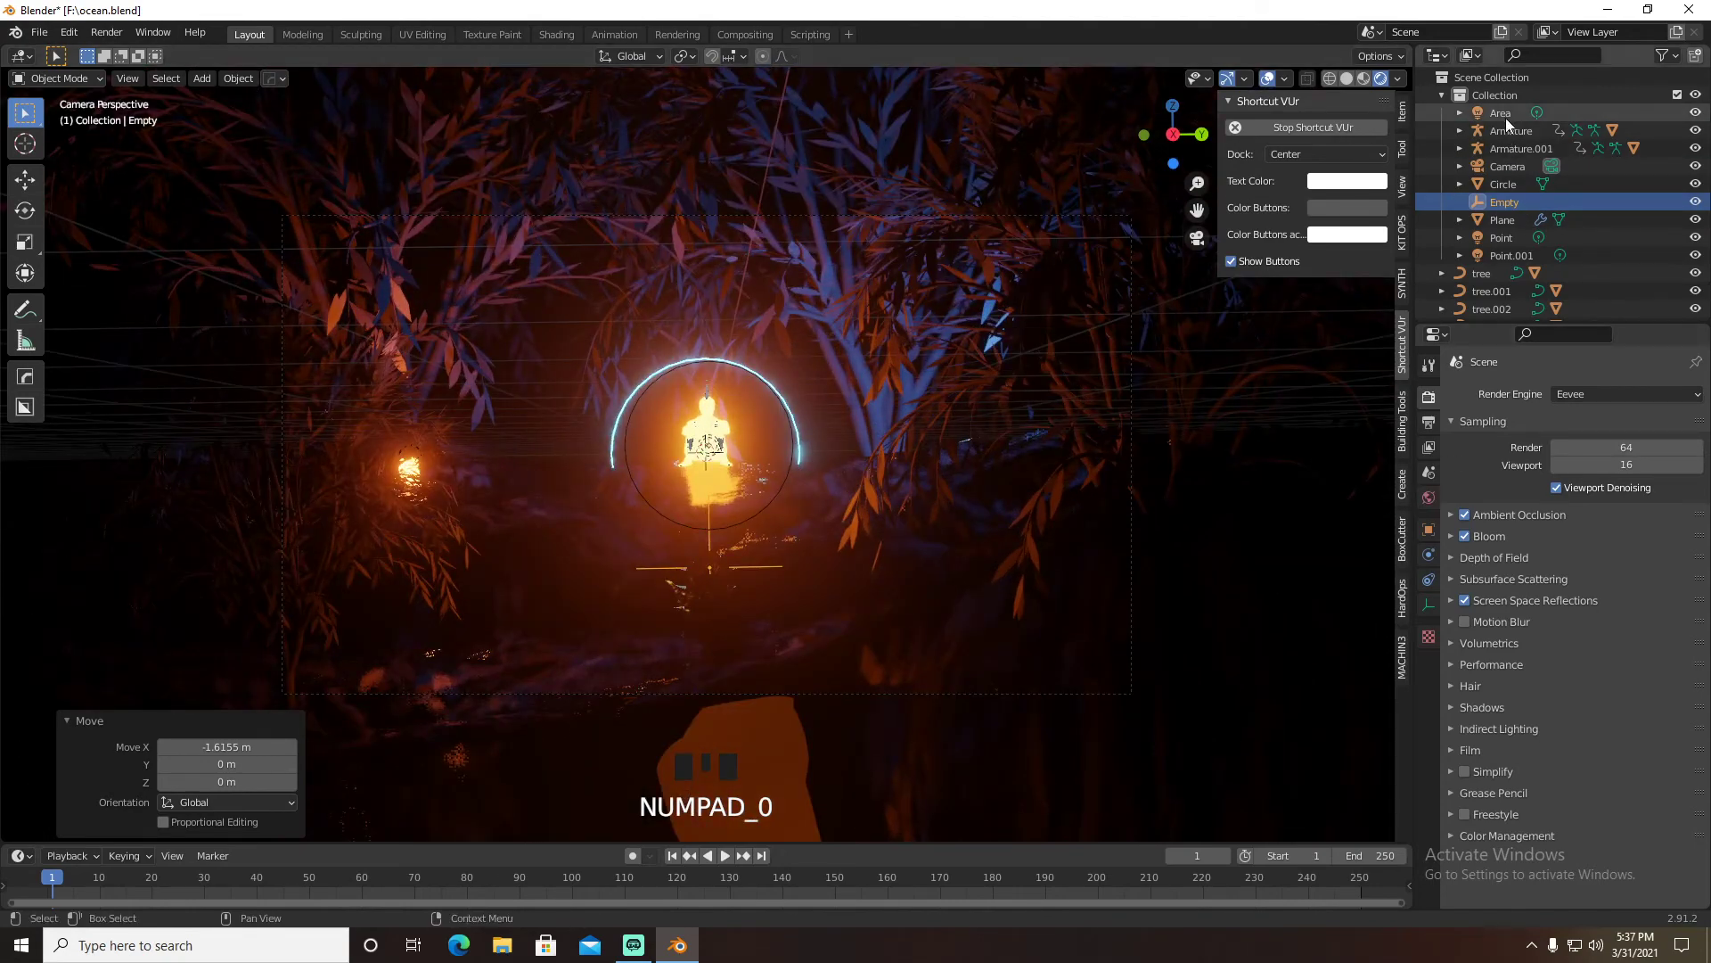
Enable the camera's depth of field focused on the Empty object, with an F-Stop of 0.4
{"action": "left_click", "coordinate": [1507, 168]}
{"action": "left_click", "coordinate": [1431, 603]}
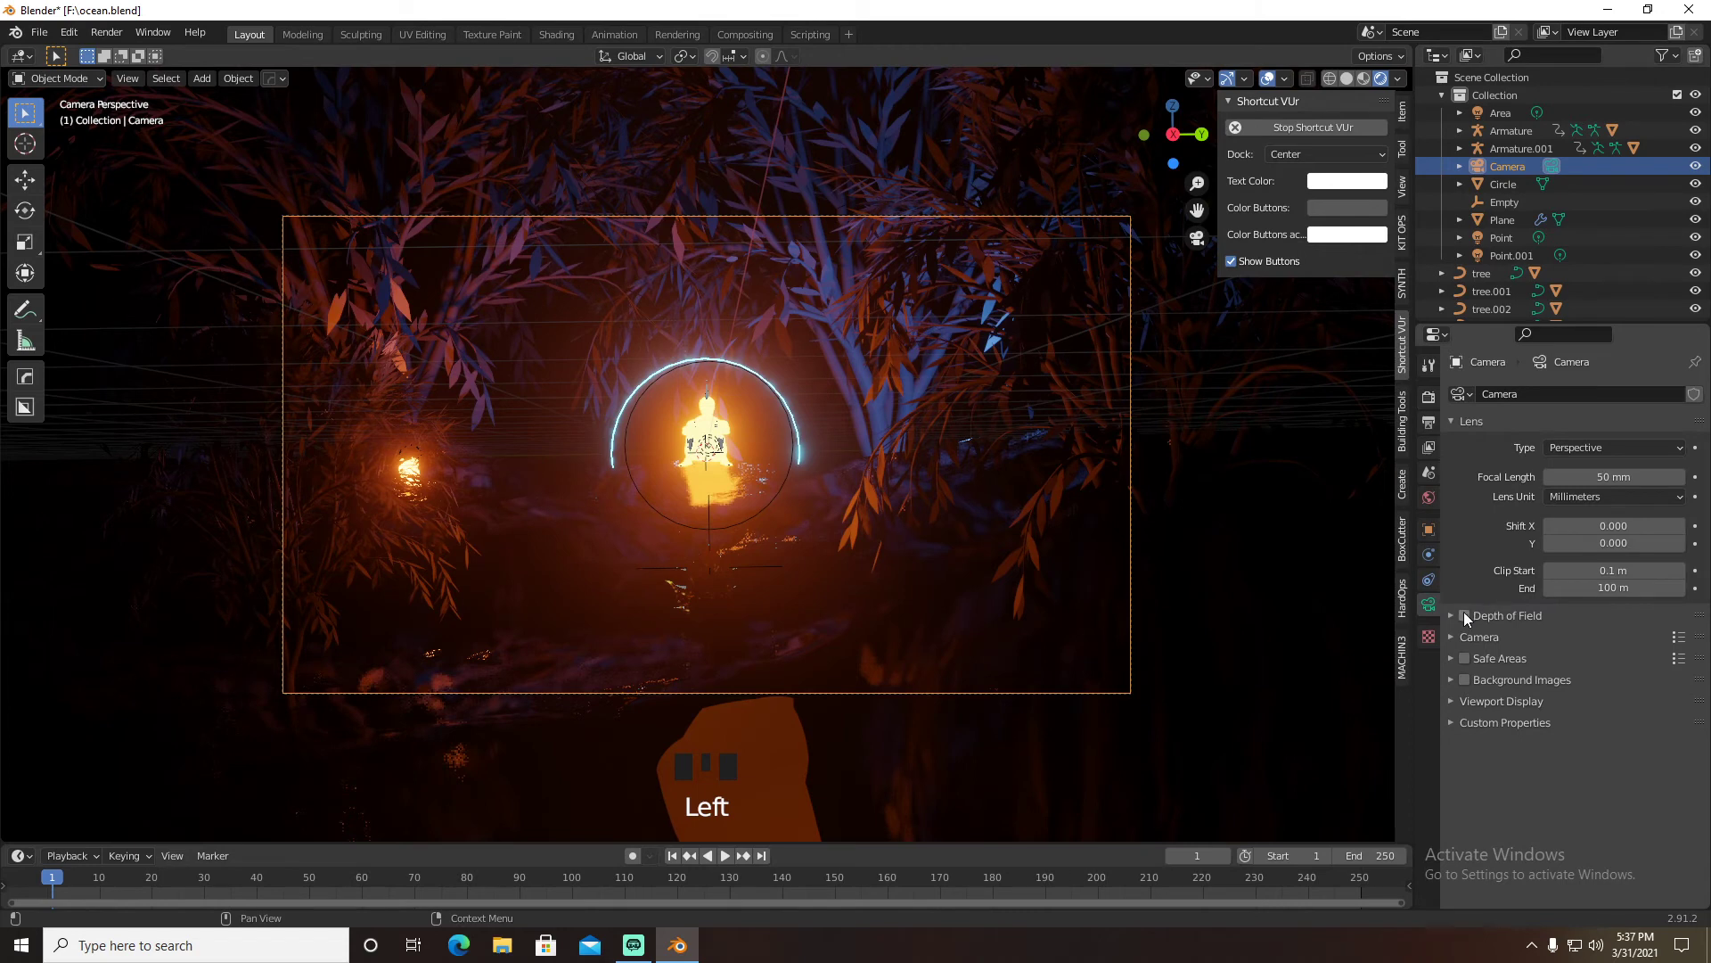
{"action": "left_click", "coordinate": [1465, 615]}
{"action": "left_click", "coordinate": [1452, 615]}
{"action": "left_click", "coordinate": [1569, 641]}
{"action": "type", "text": "e"}
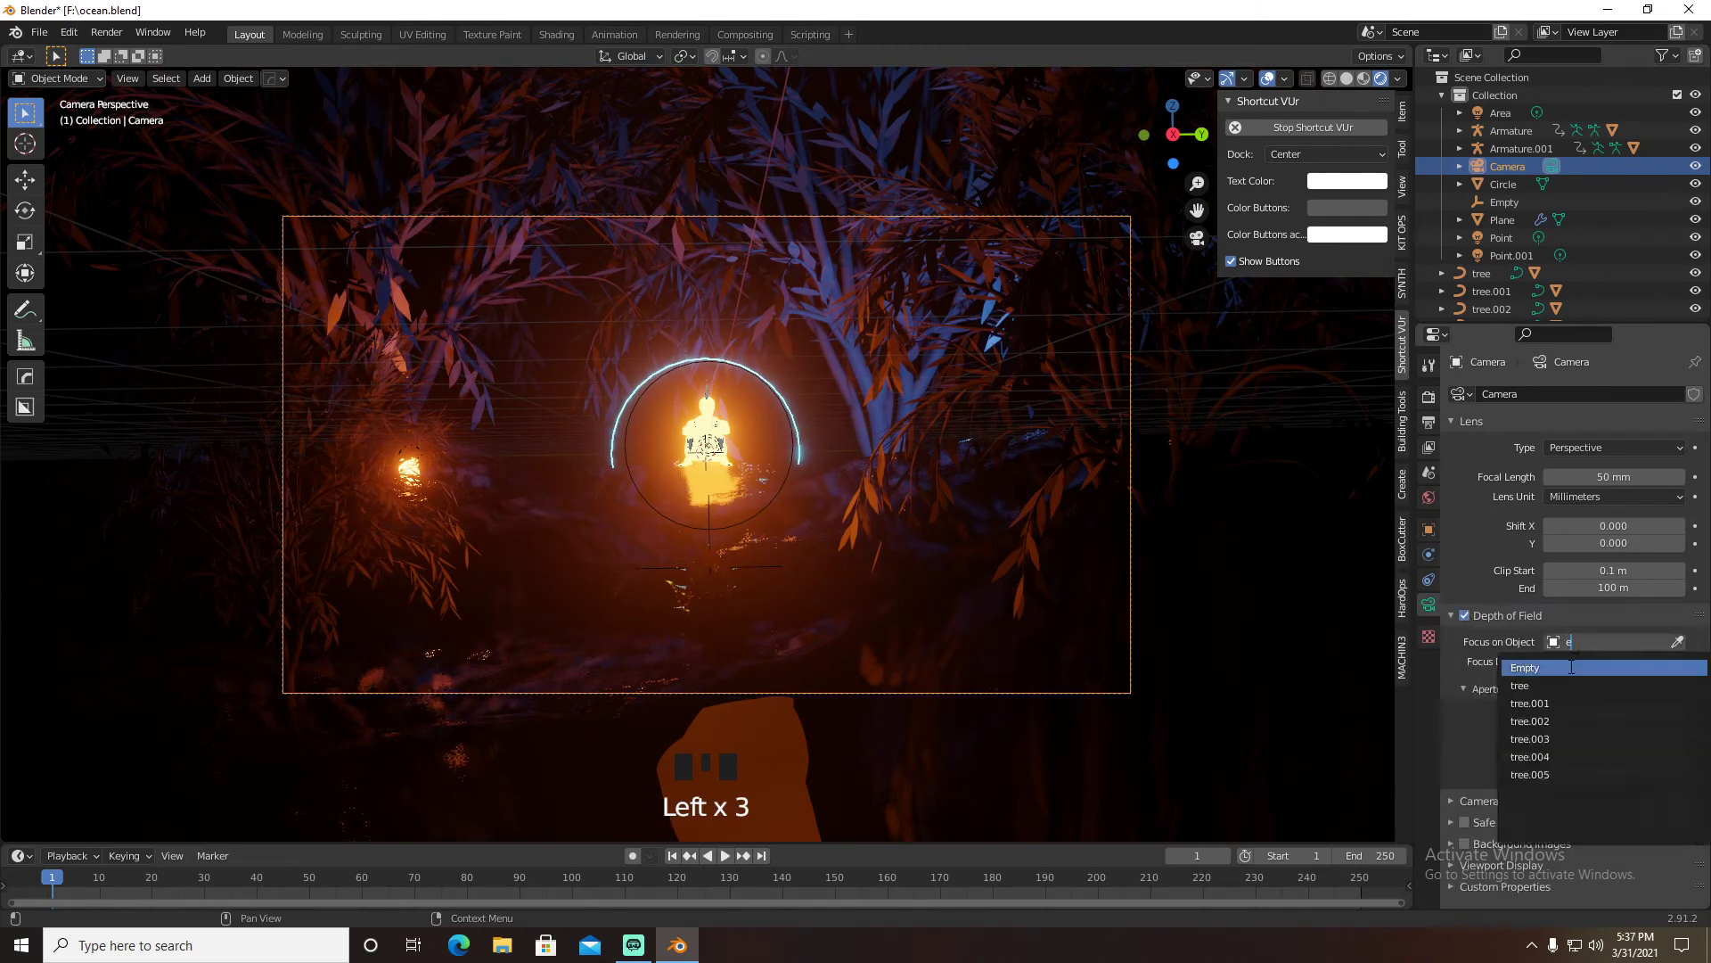
{"action": "left_click", "coordinate": [1572, 668]}
{"action": "left_click_drag", "start_coordinate": [1605, 714], "coordinate": [1542, 714]}
{"action": "left_click_drag", "start_coordinate": [1614, 715], "coordinate": [1622, 715]}
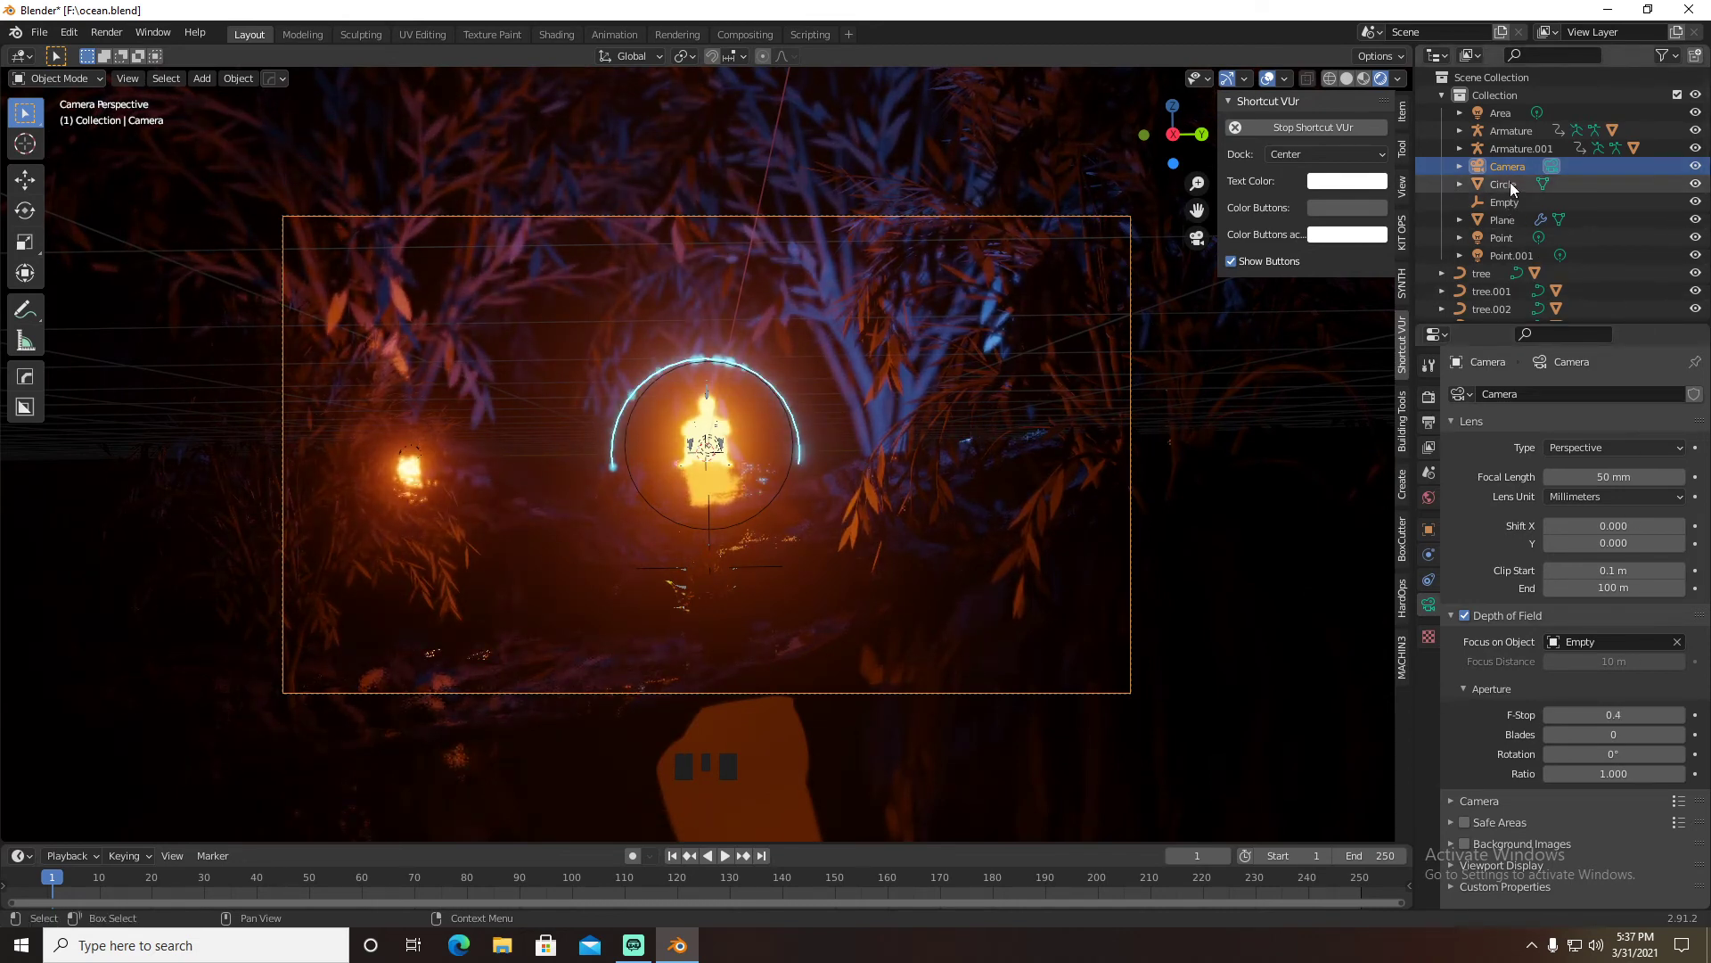
Lower the power of the orange Point light, trying 500 W and 200 W before settling on 100 W
{"action": "left_click", "coordinate": [1500, 234]}
{"action": "left_click", "coordinate": [1500, 235]}
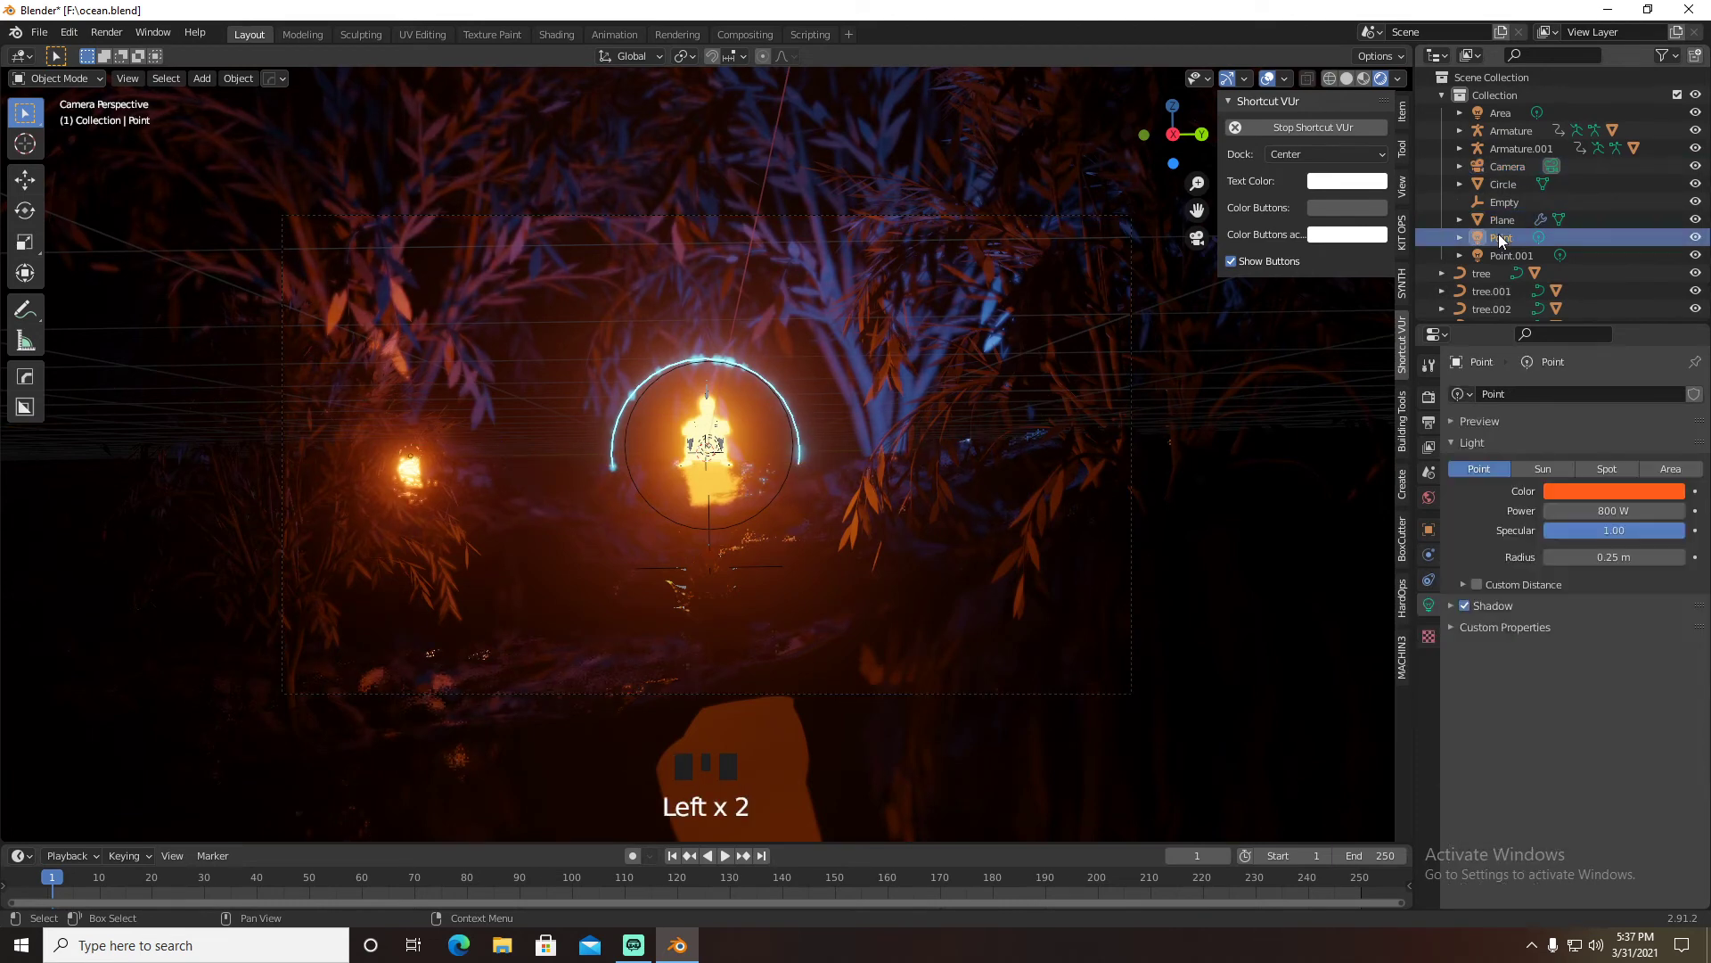
{"action": "left_click", "coordinate": [1612, 511]}
{"action": "type", "text": "500"}
{"action": "key", "text": "Return"}
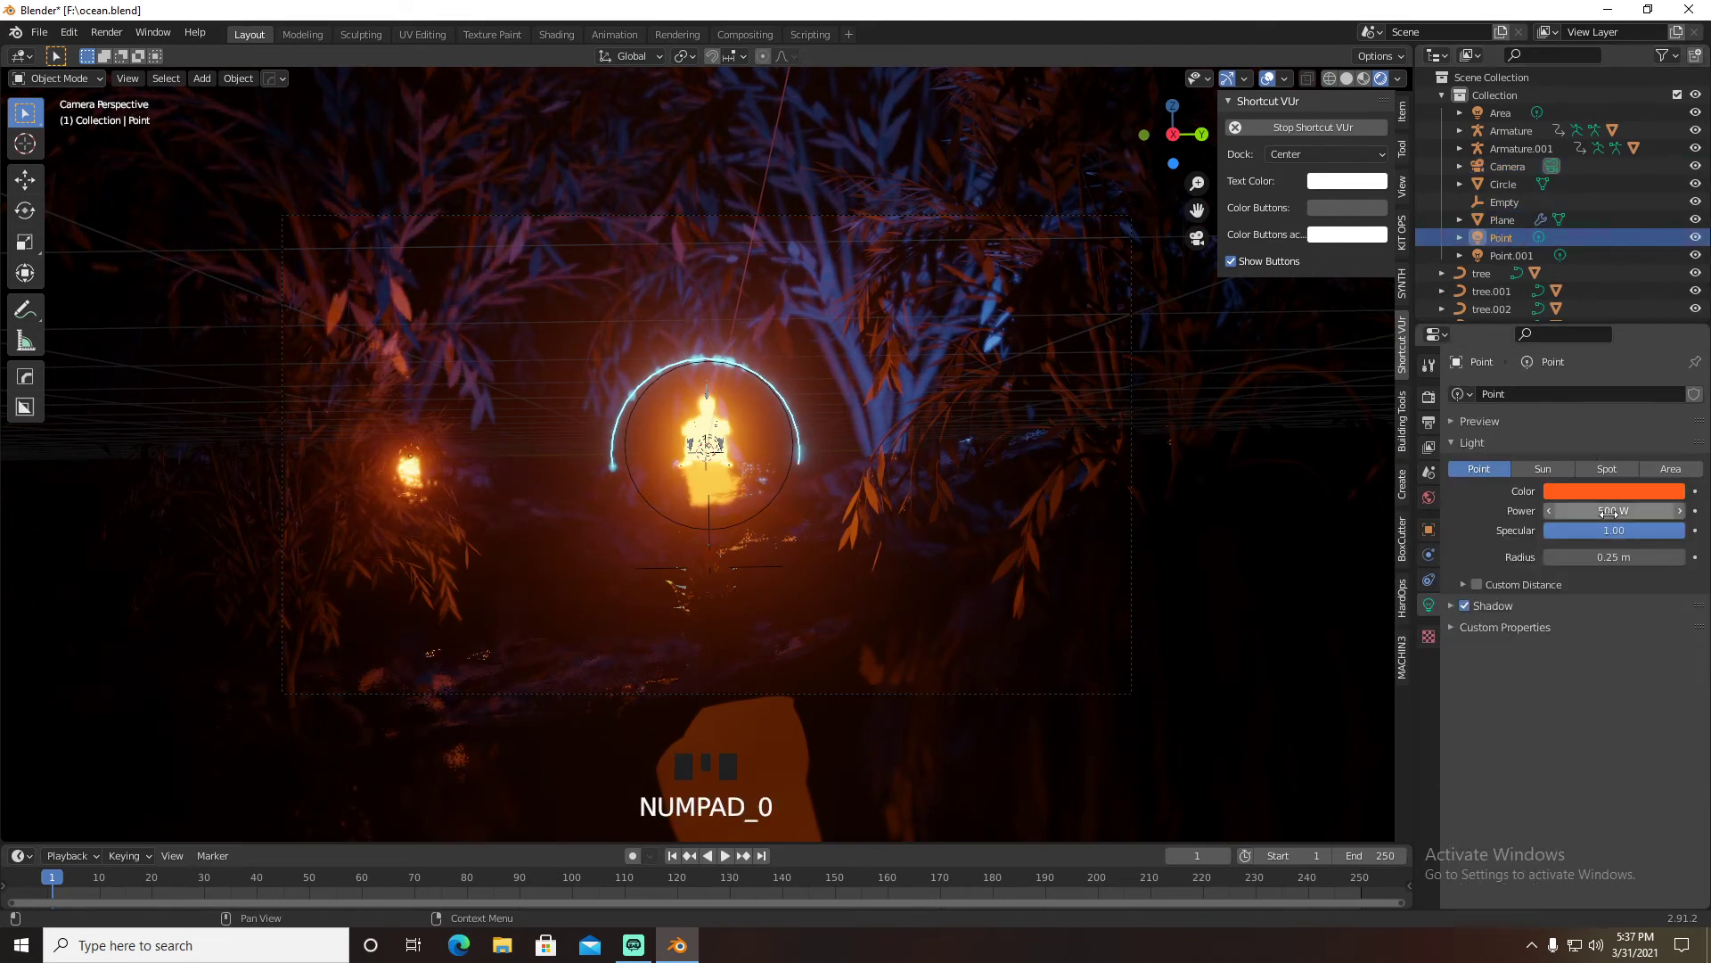
{"action": "left_click", "coordinate": [1610, 510]}
{"action": "type", "text": "200"}
{"action": "key", "text": "Return"}
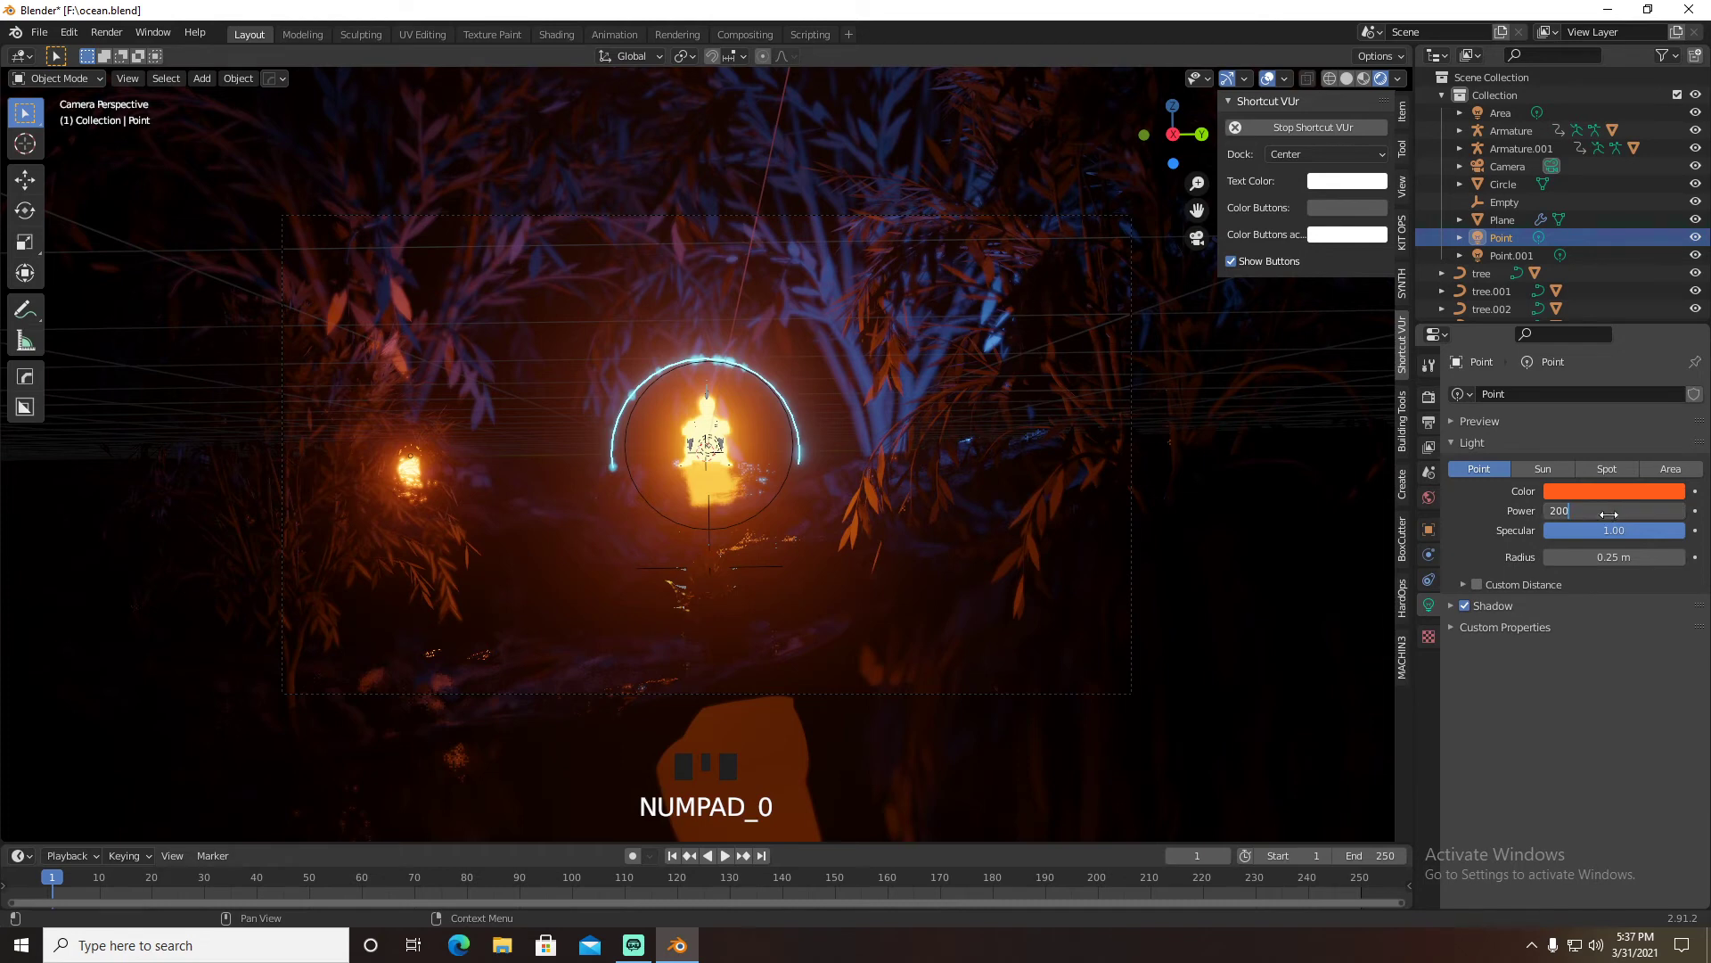
{"action": "left_click", "coordinate": [1610, 510]}
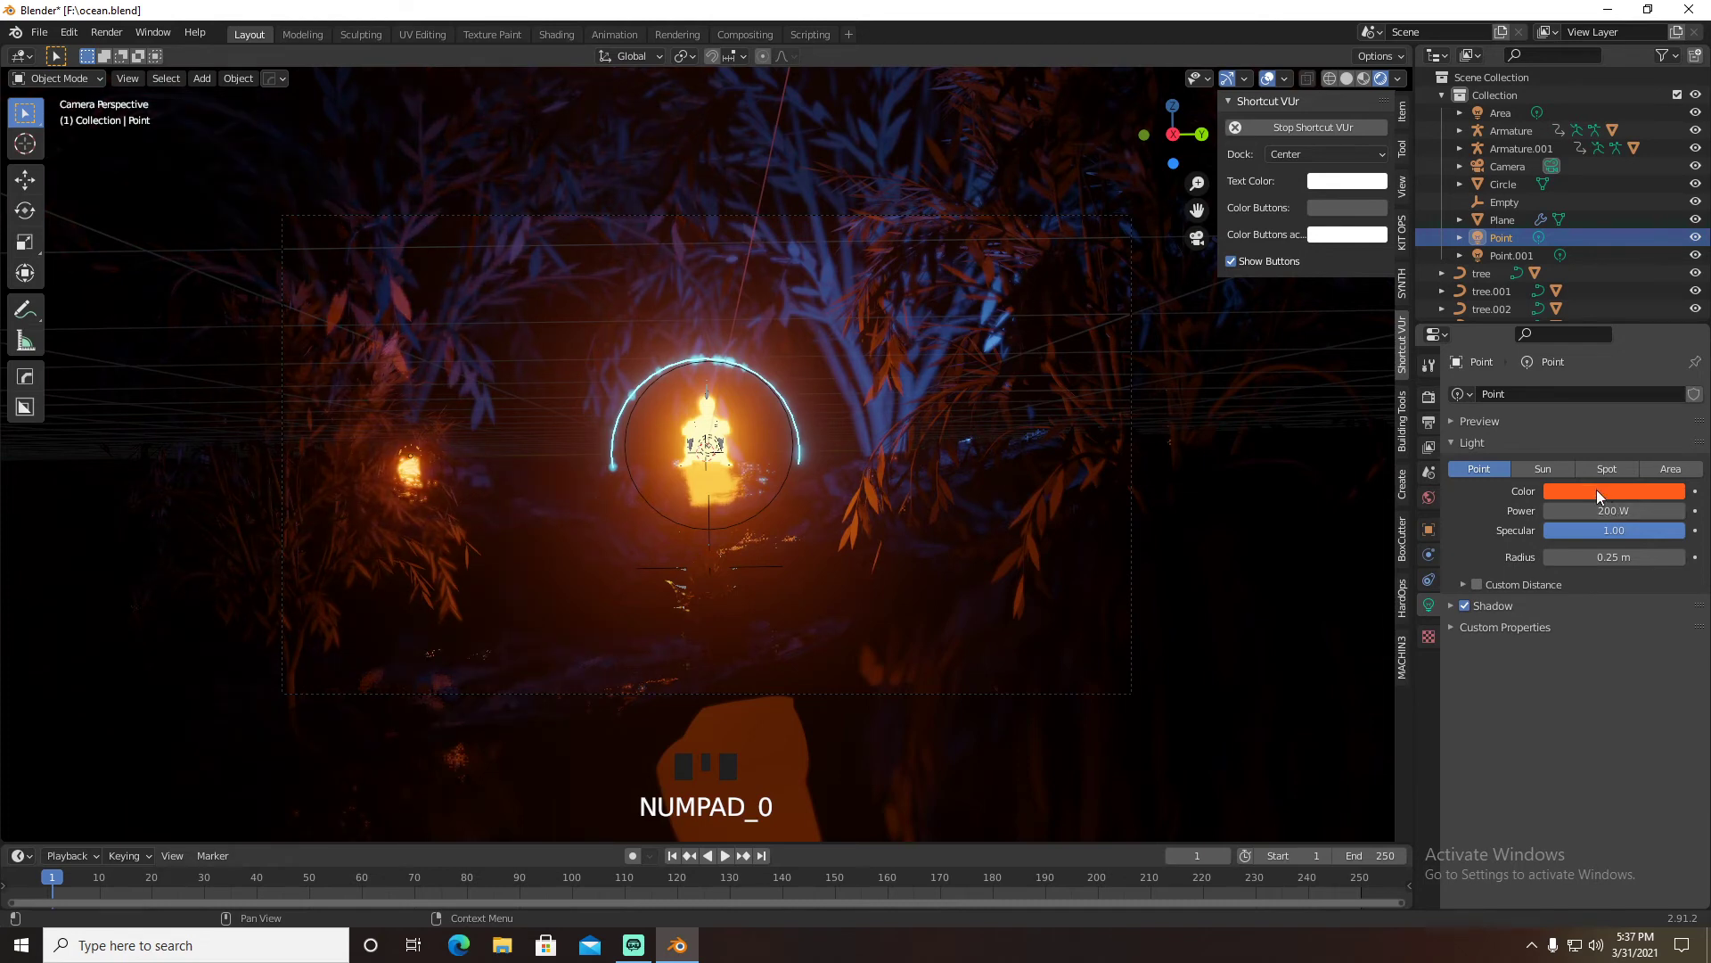
{"action": "type", "text": "100"}
{"action": "key", "text": "Return"}
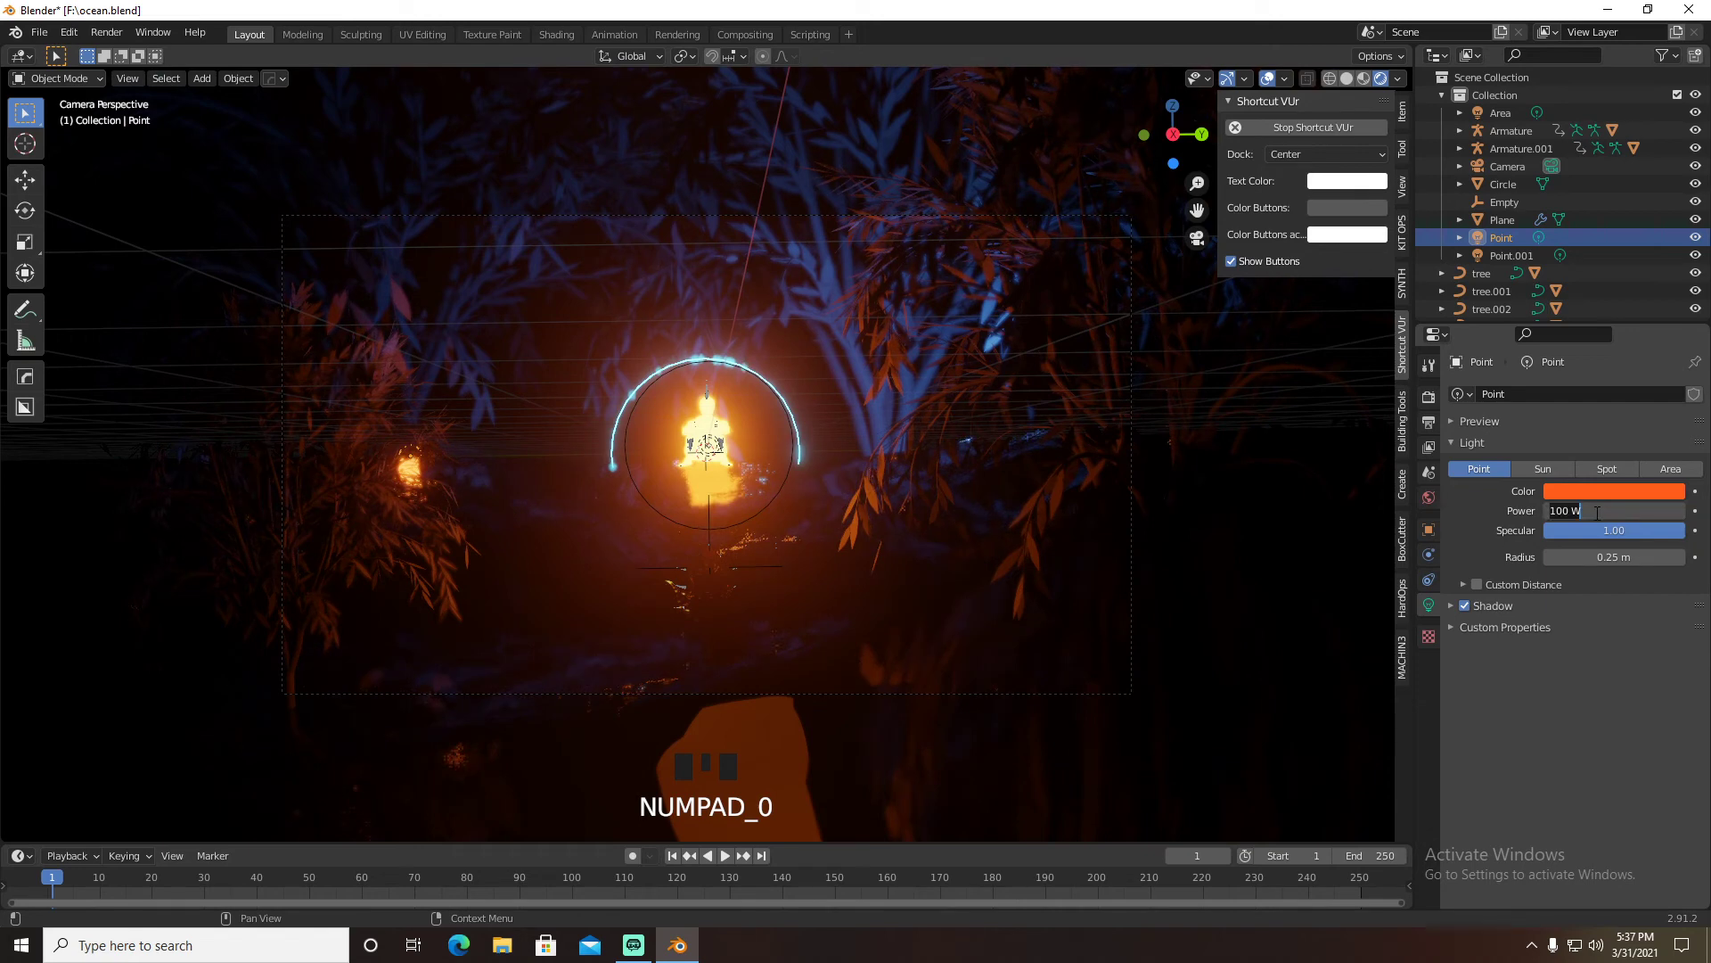
Set the power of the blue Point.001 light to 400 W
{"action": "double_click", "coordinate": [1512, 255]}
{"action": "scroll", "coordinate": [1514, 297], "scroll_direction": "down", "scroll_amount": 3}
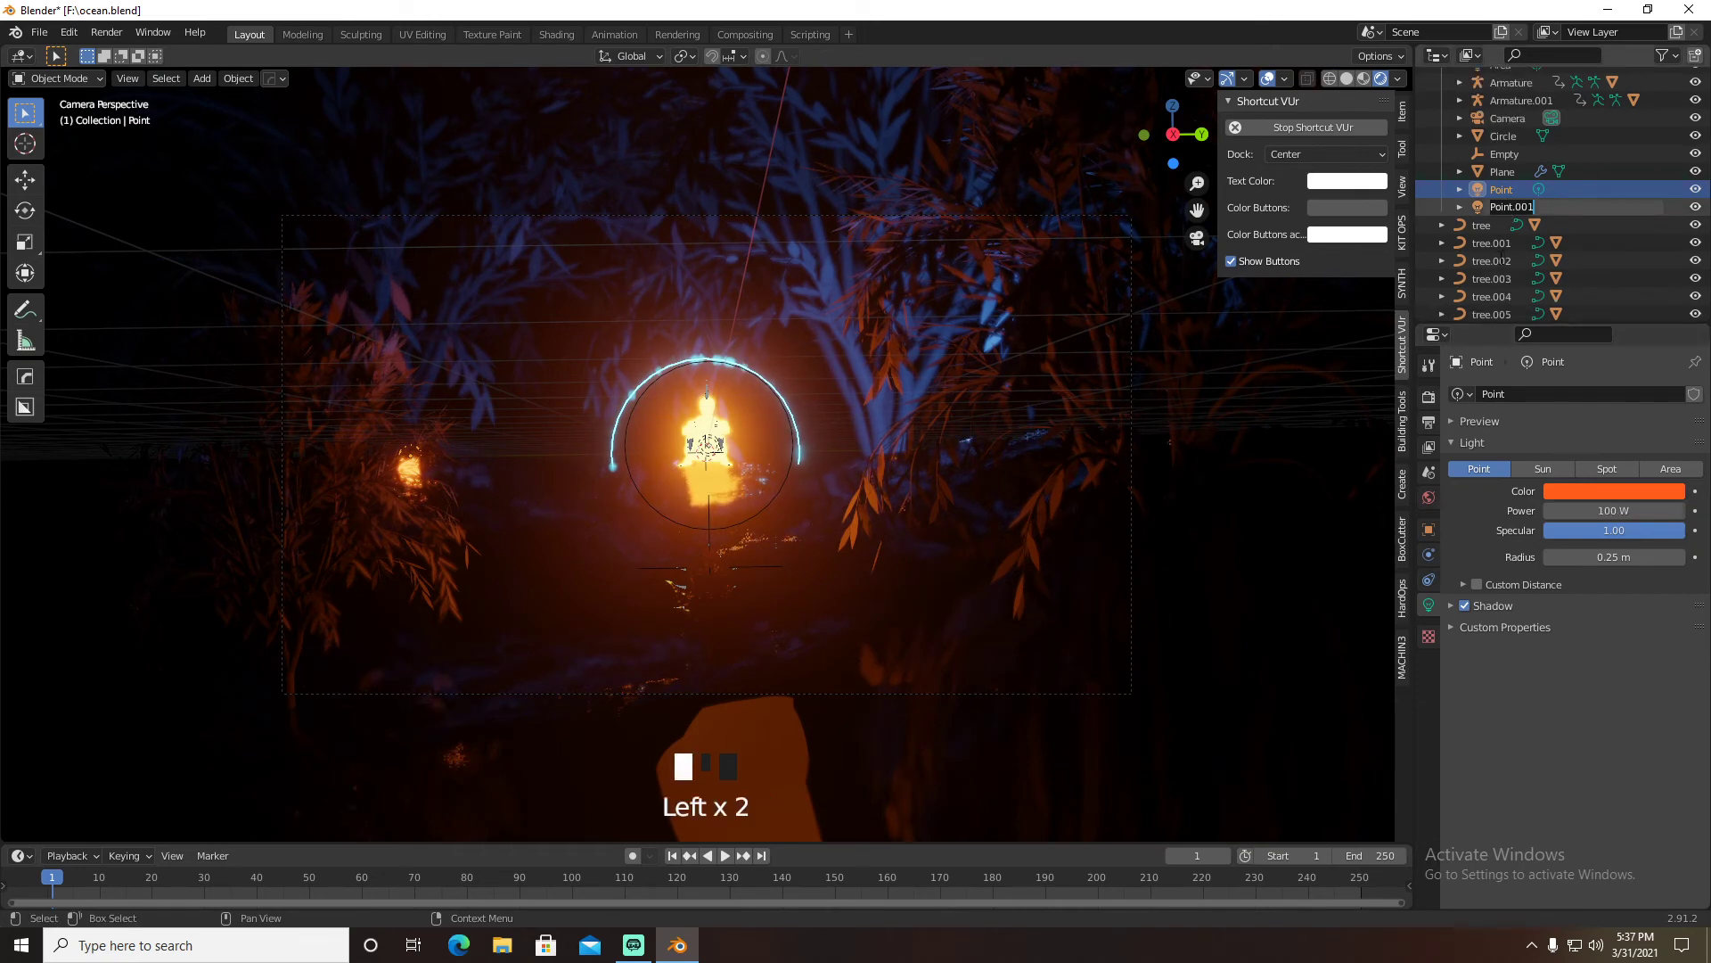
{"action": "left_click", "coordinate": [1500, 207]}
{"action": "left_click", "coordinate": [1608, 491]}
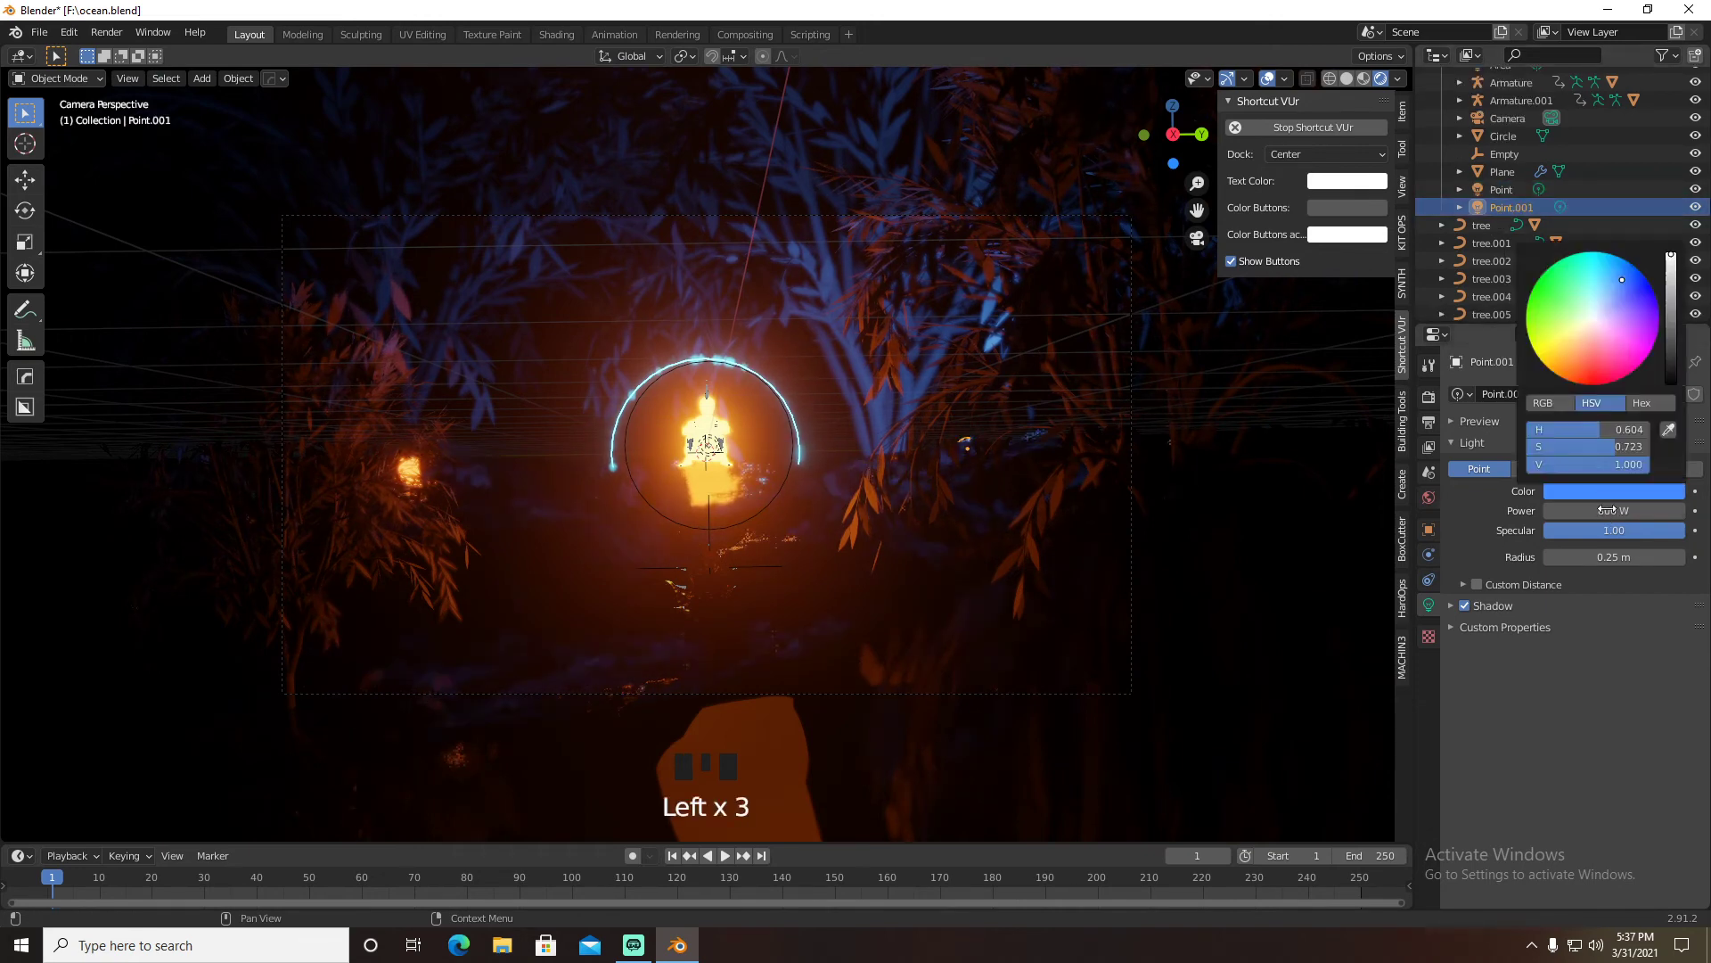
{"action": "left_click", "coordinate": [1607, 510]}
{"action": "type", "text": "400"}
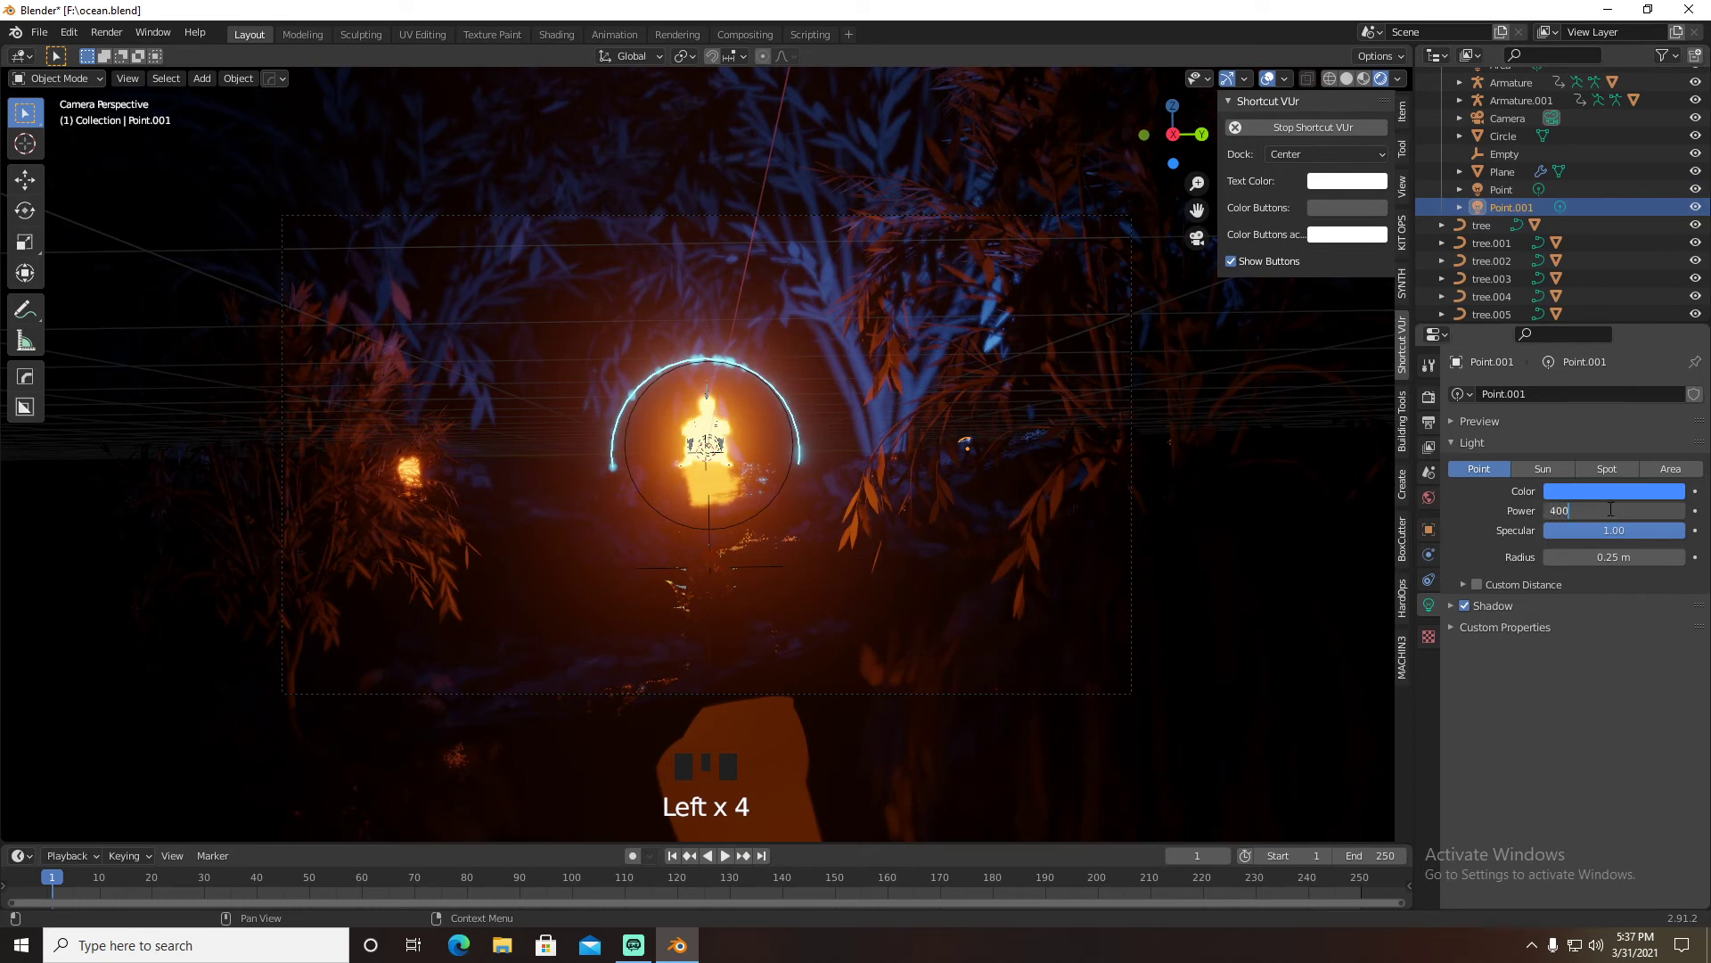
{"action": "key", "text": "Return"}
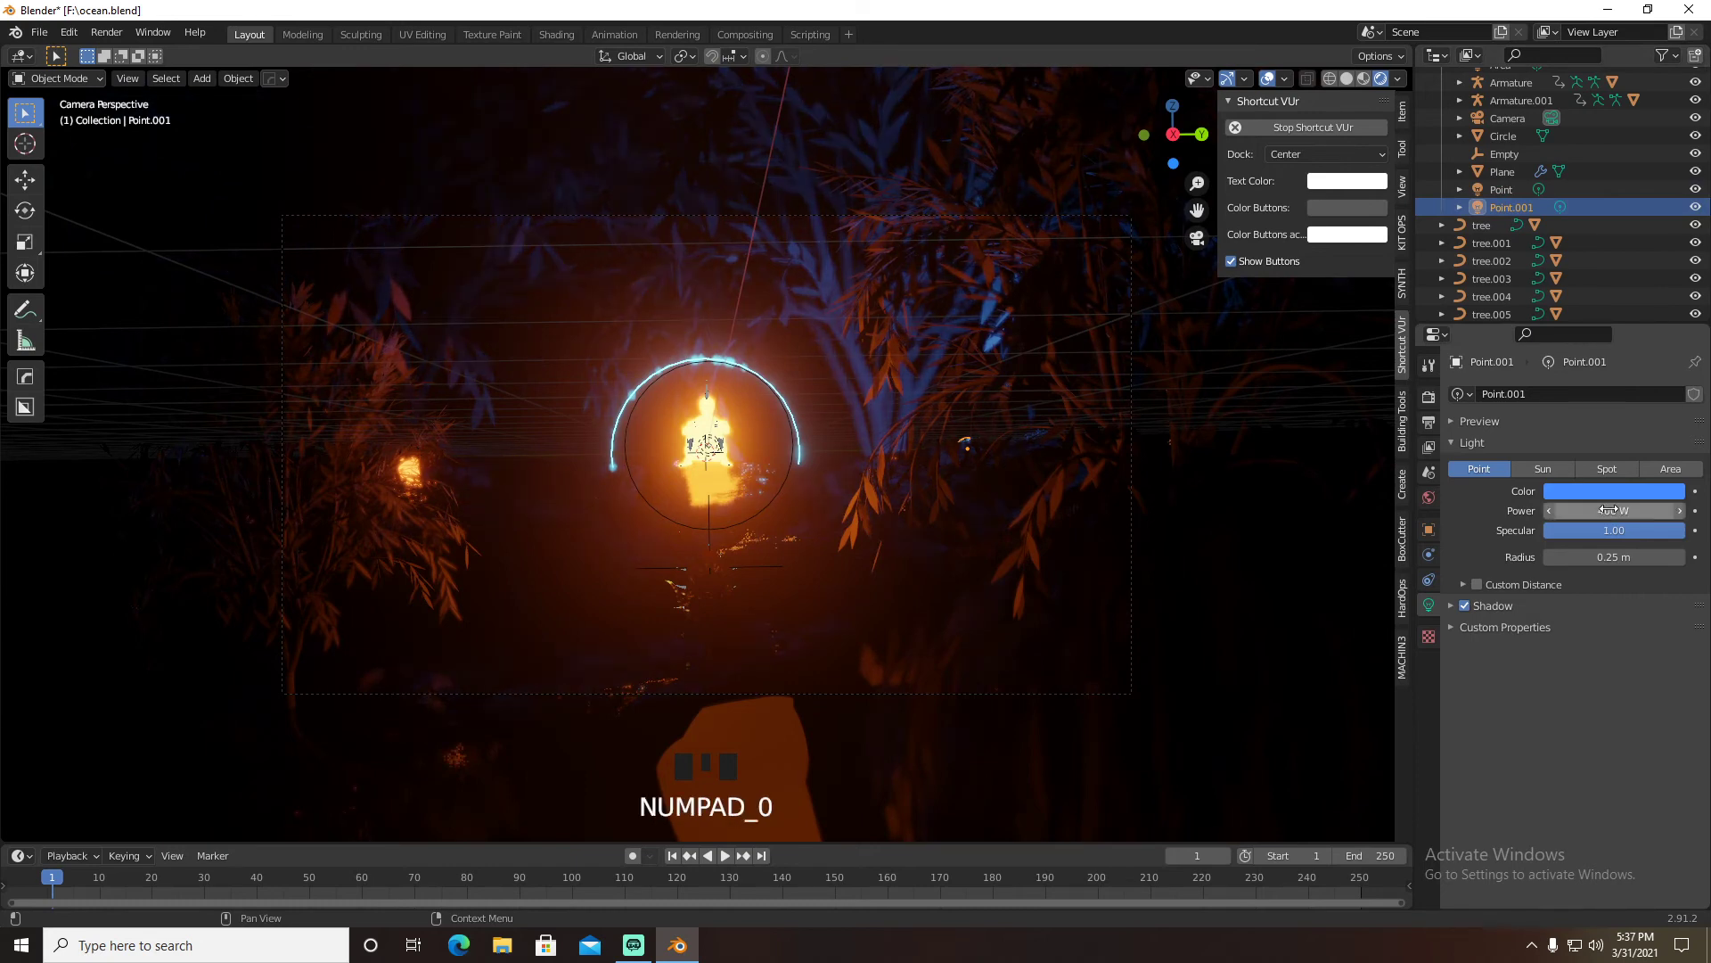
Render the current frame, examine the whole image and close the render window
{"action": "left_click", "coordinate": [107, 33]}
{"action": "left_click", "coordinate": [129, 44]}
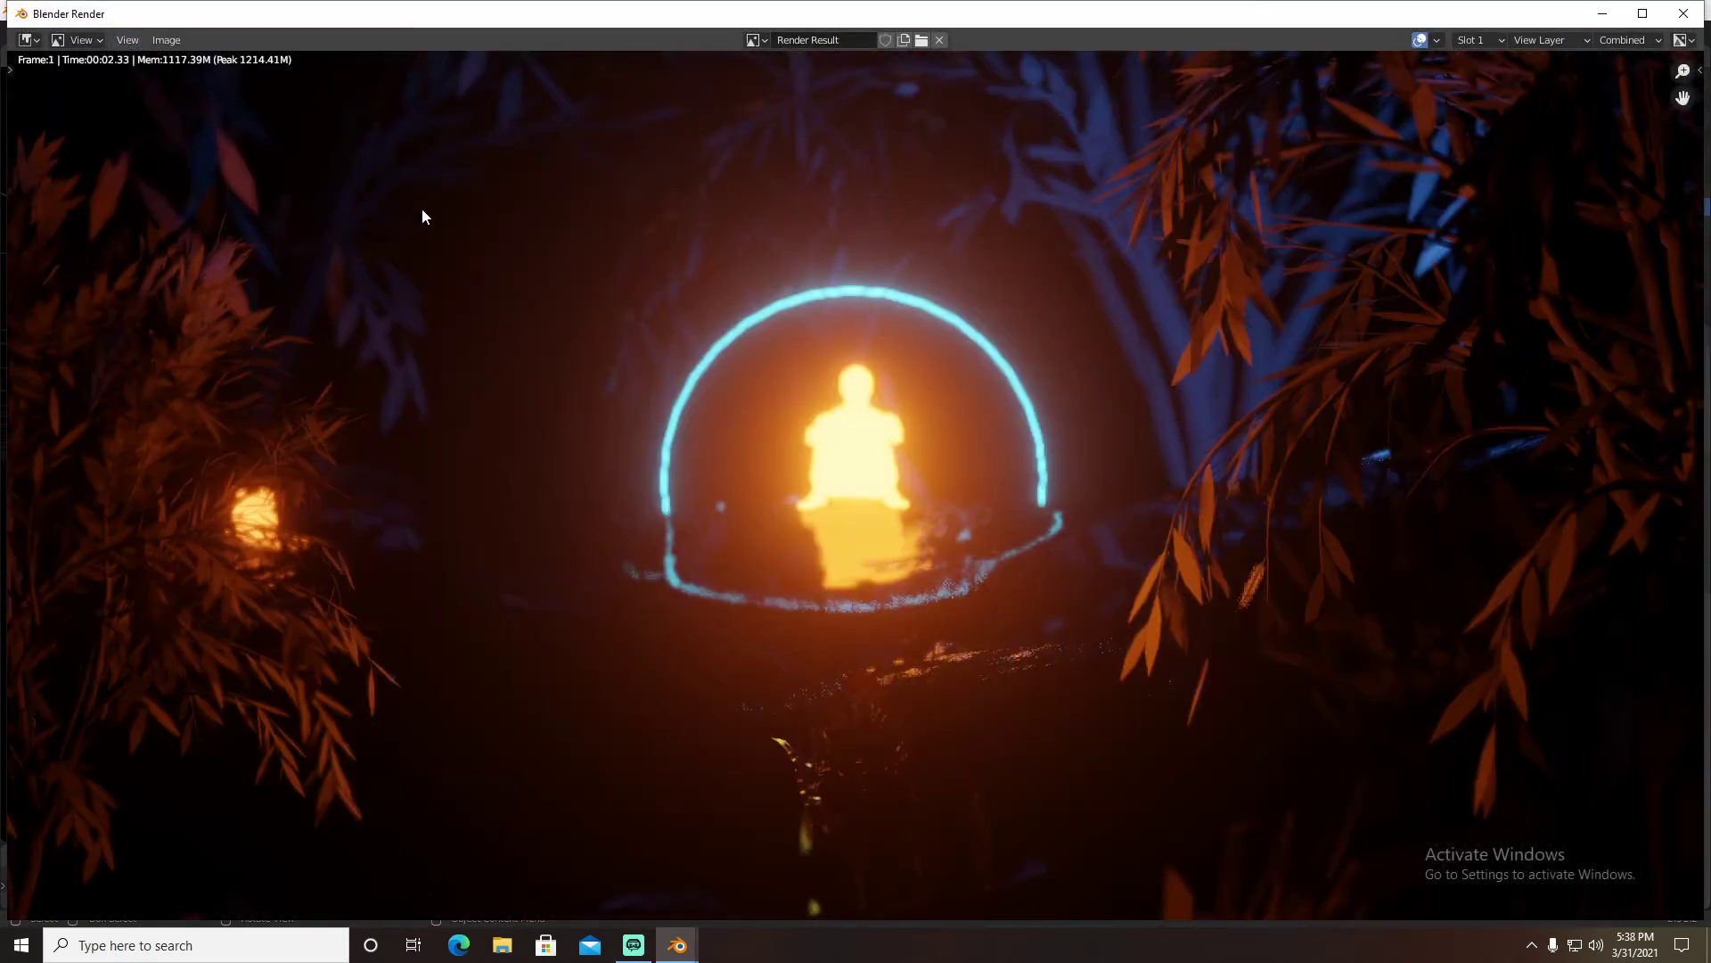
{"action": "scroll", "coordinate": [422, 215], "scroll_direction": "down", "scroll_amount": 1}
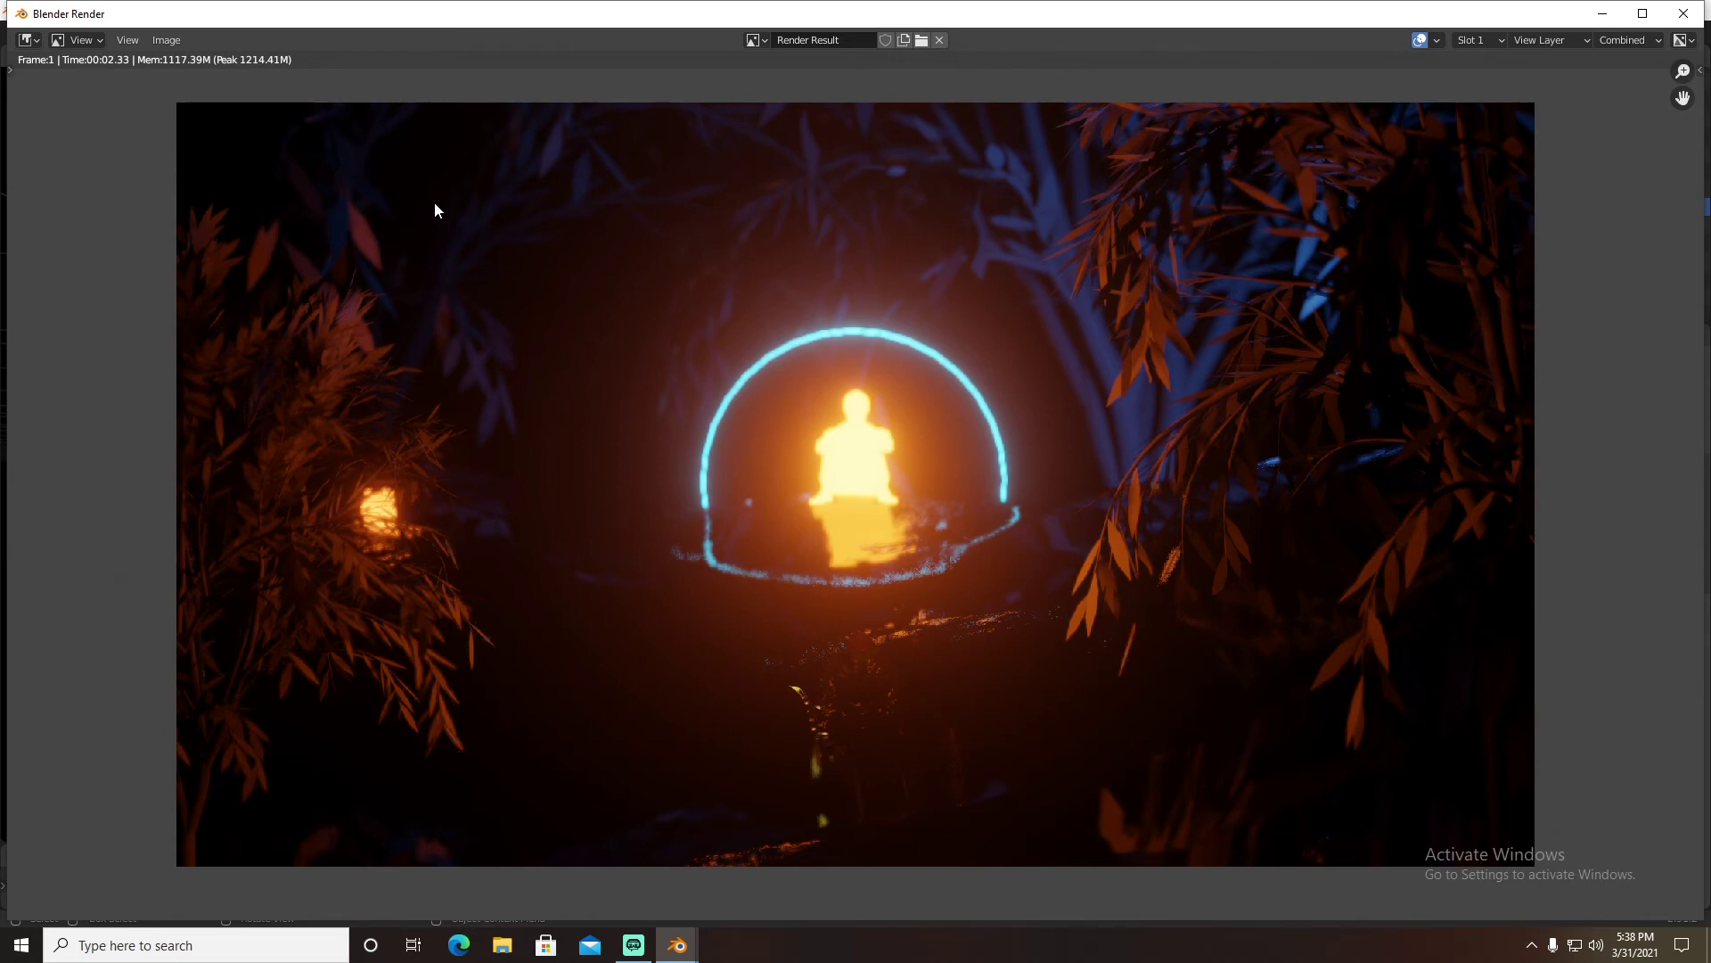
{"action": "left_click", "coordinate": [1683, 13]}
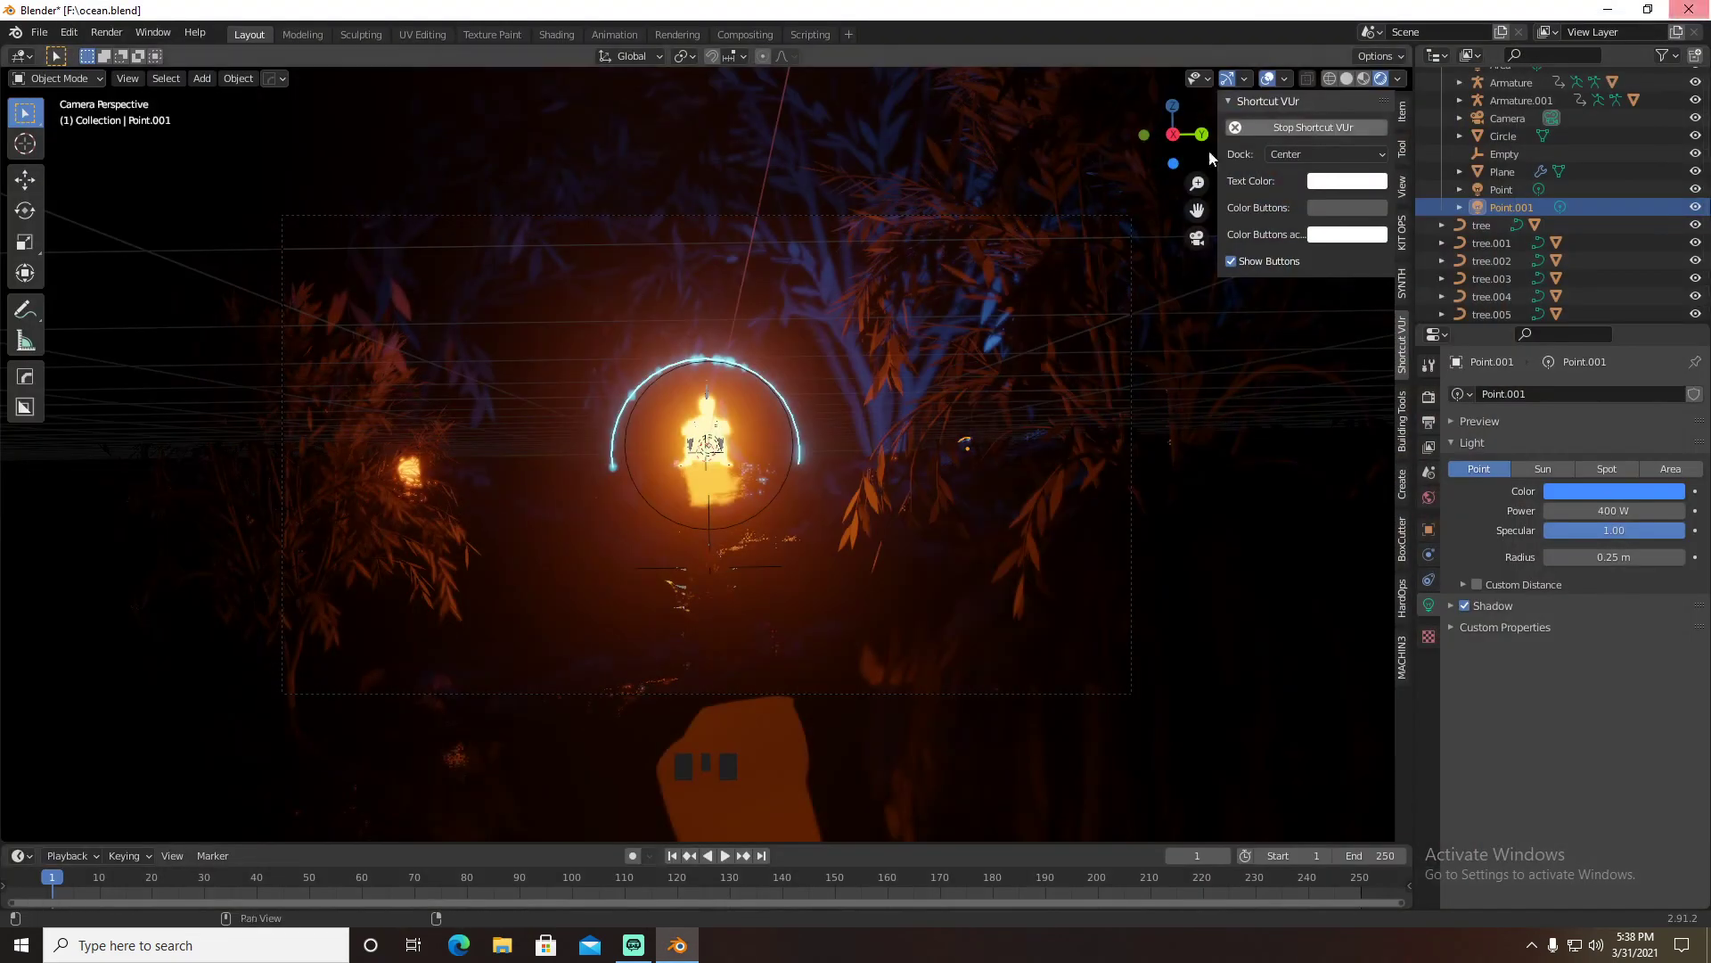
Change the light named Area to the Area type and rotate it about -269° in the front view
{"action": "scroll", "coordinate": [1514, 151], "scroll_direction": "up", "scroll_amount": 3}
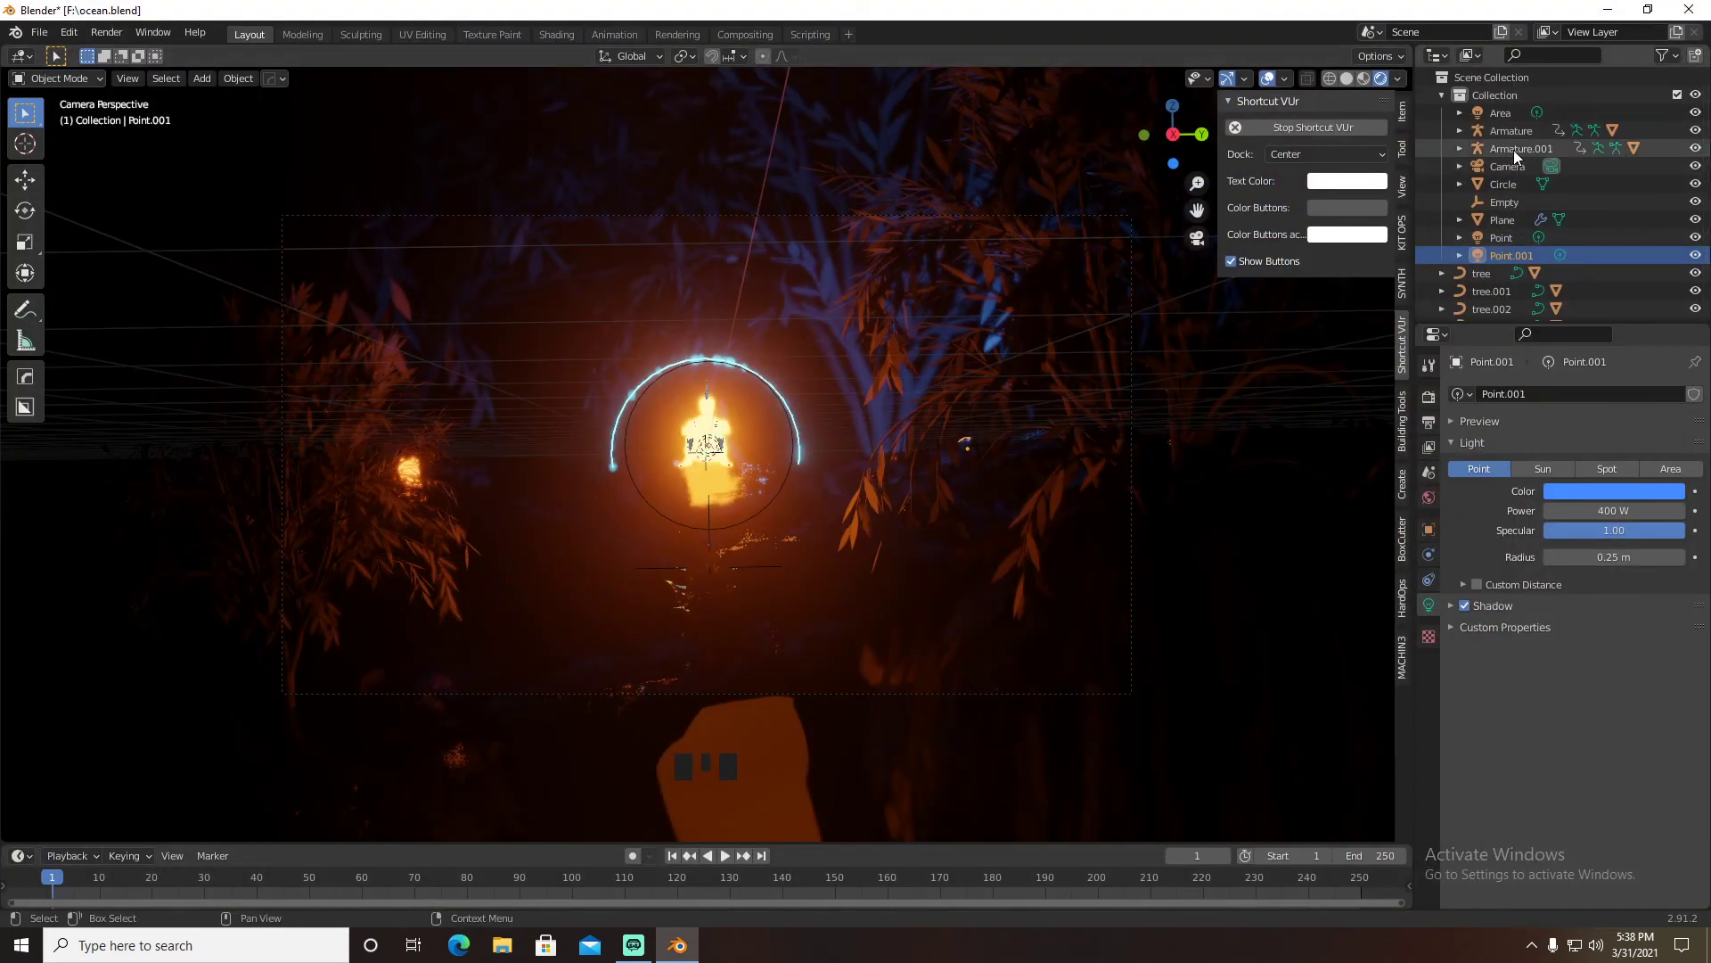
{"action": "left_click", "coordinate": [1501, 113]}
{"action": "middle_click_drag", "start_coordinate": [863, 344], "coordinate": [980, 380]}
{"action": "scroll", "coordinate": [886, 350], "scroll_direction": "down", "scroll_amount": 4}
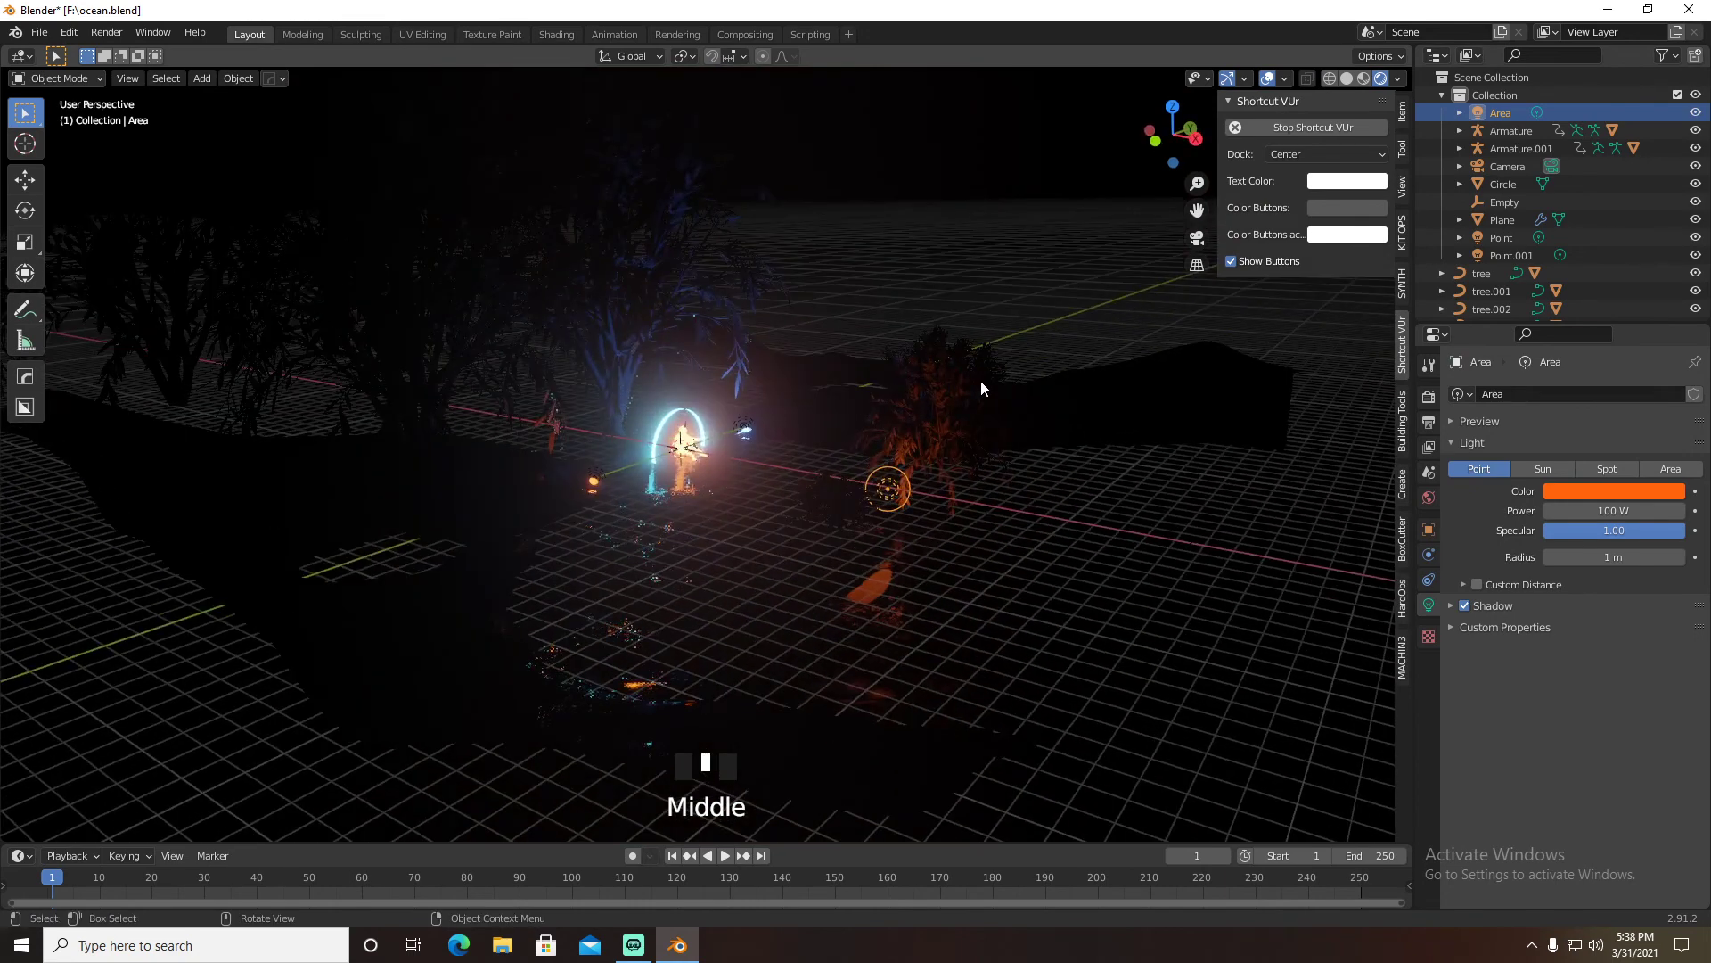
{"action": "left_click", "coordinate": [1658, 469]}
{"action": "key", "text": "grave"}
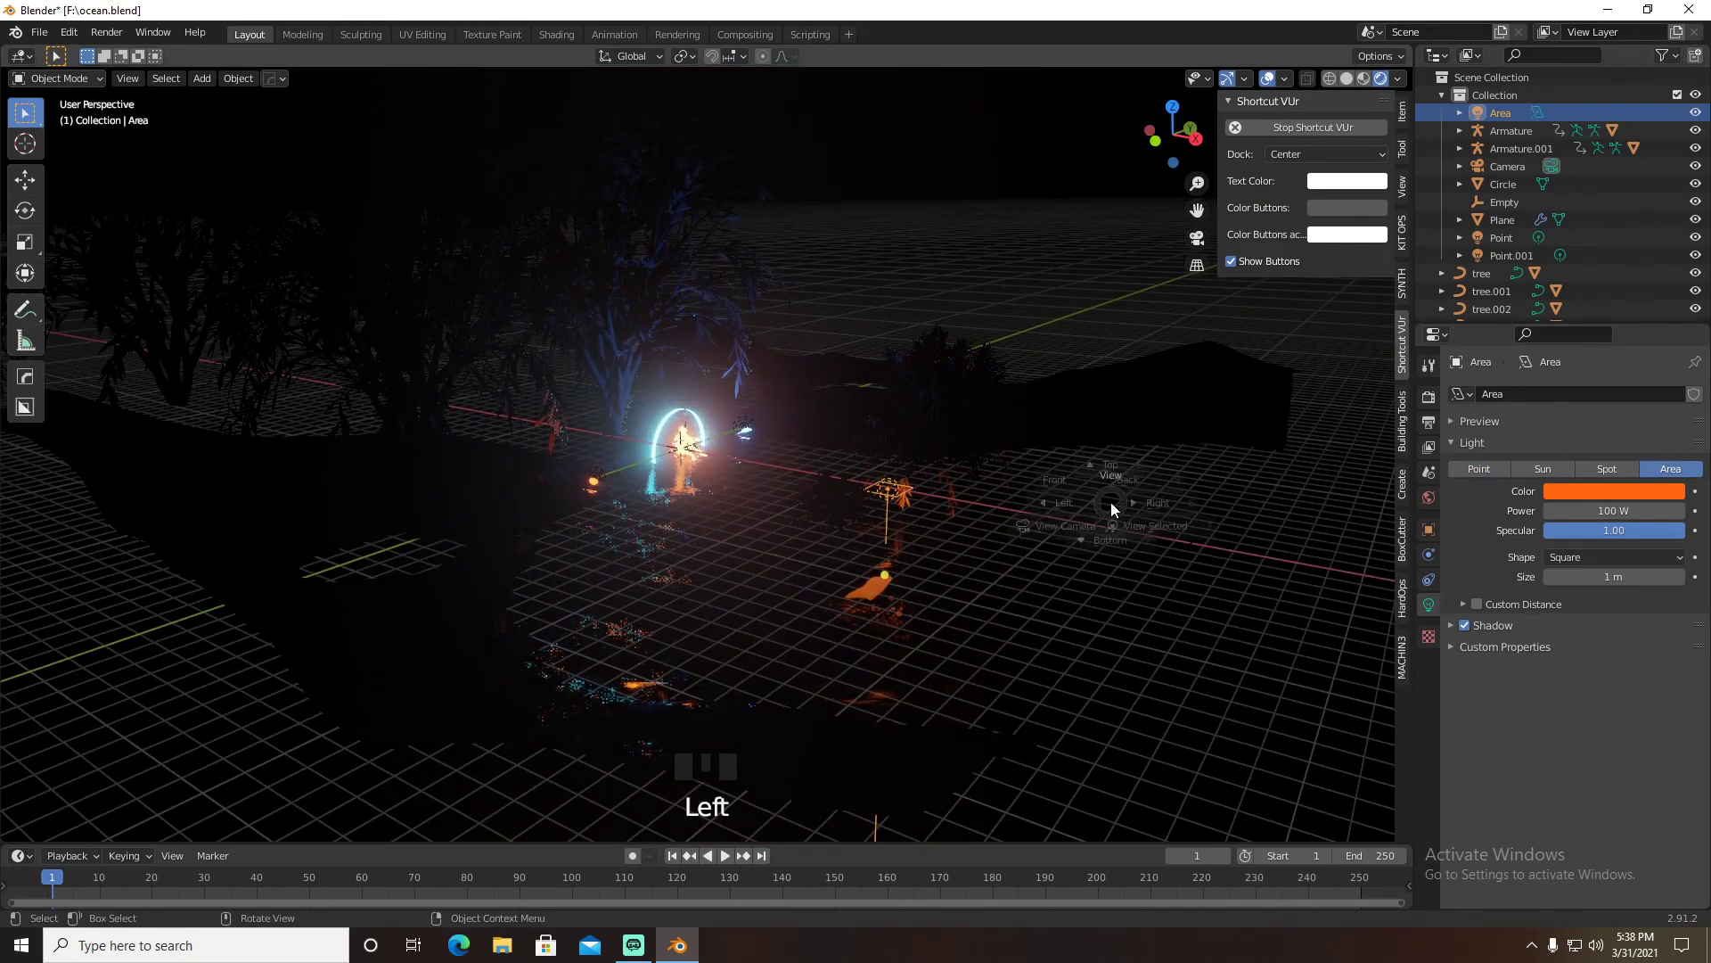
{"action": "key", "text": "r"}
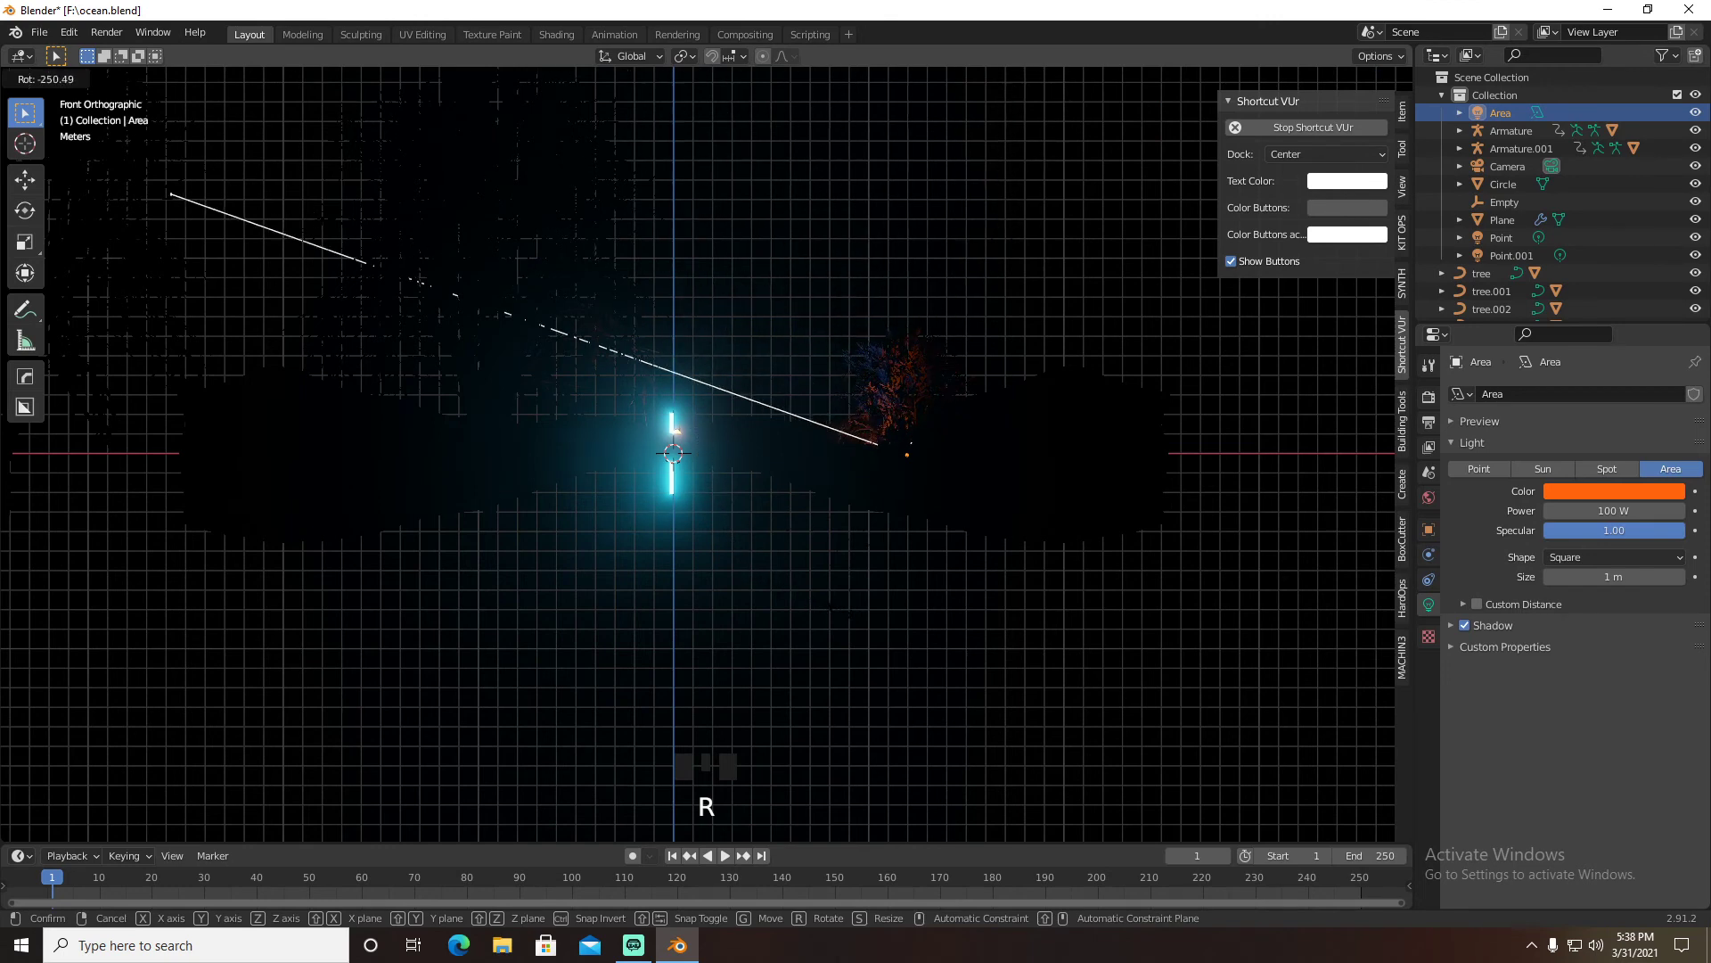
{"action": "left_click", "coordinate": [893, 618]}
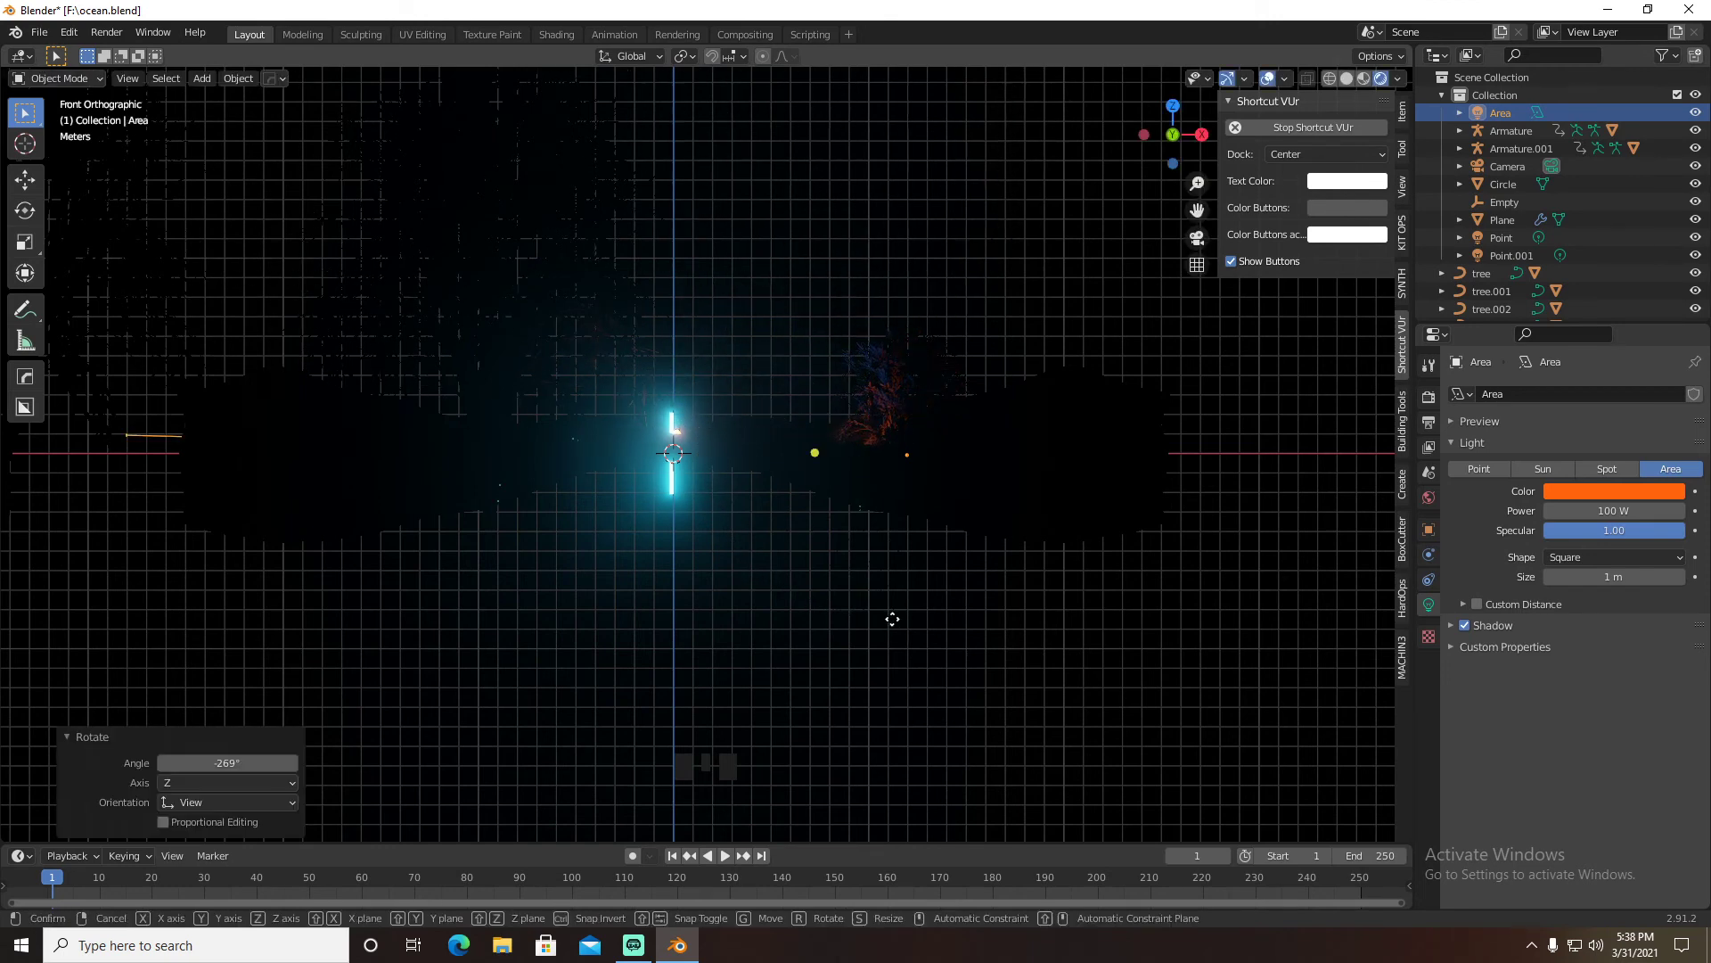
Move the area light about 12.2 m along X, and bring it back about 3.9 m along negative X in camera view
{"action": "key", "text": "g"}
{"action": "left_click", "coordinate": [1131, 610]}
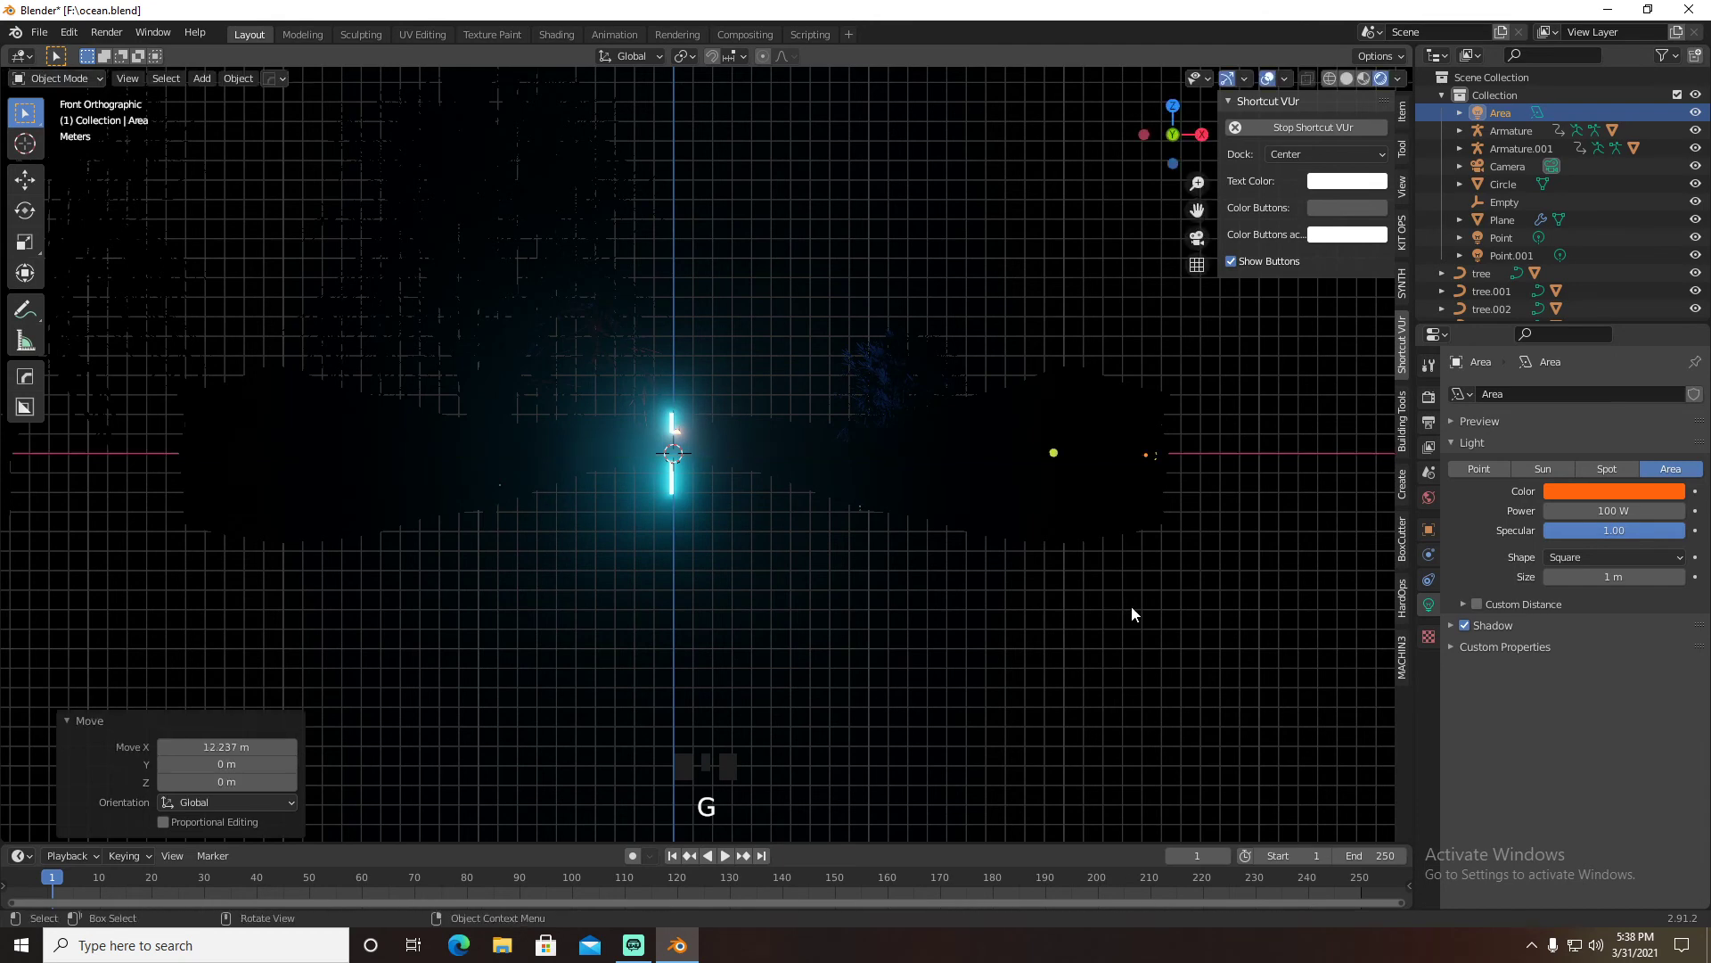
{"action": "key", "text": "KP_0"}
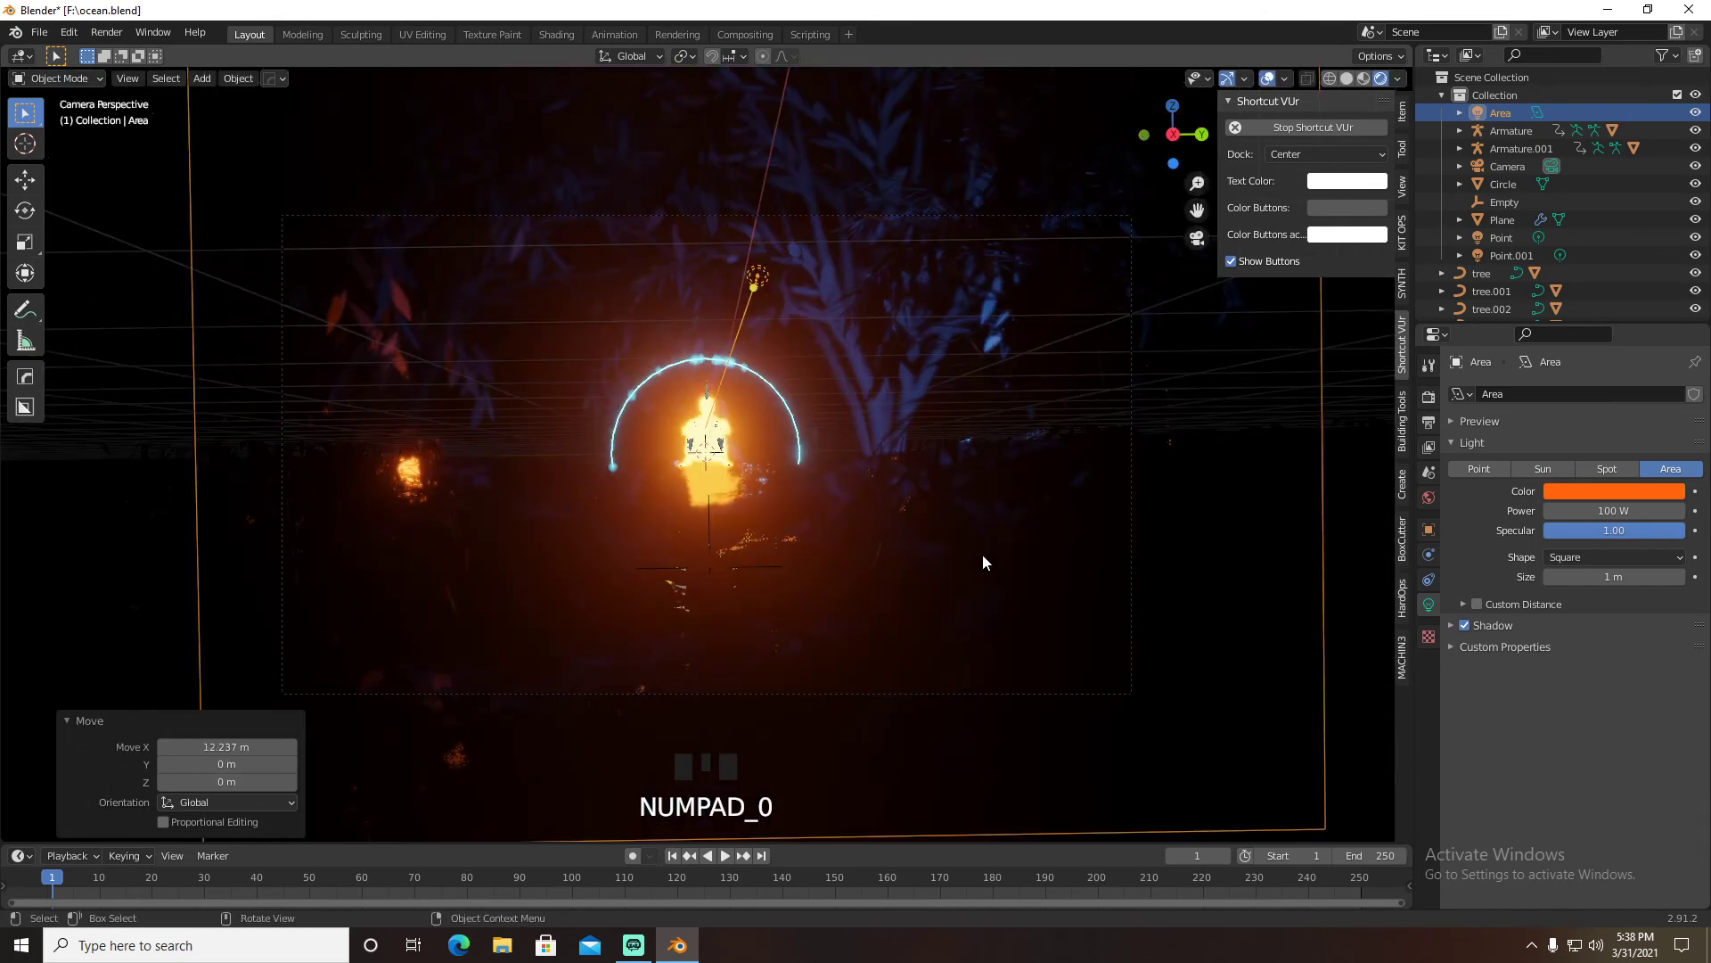
{"action": "key", "text": "g"}
{"action": "key", "text": "x"}
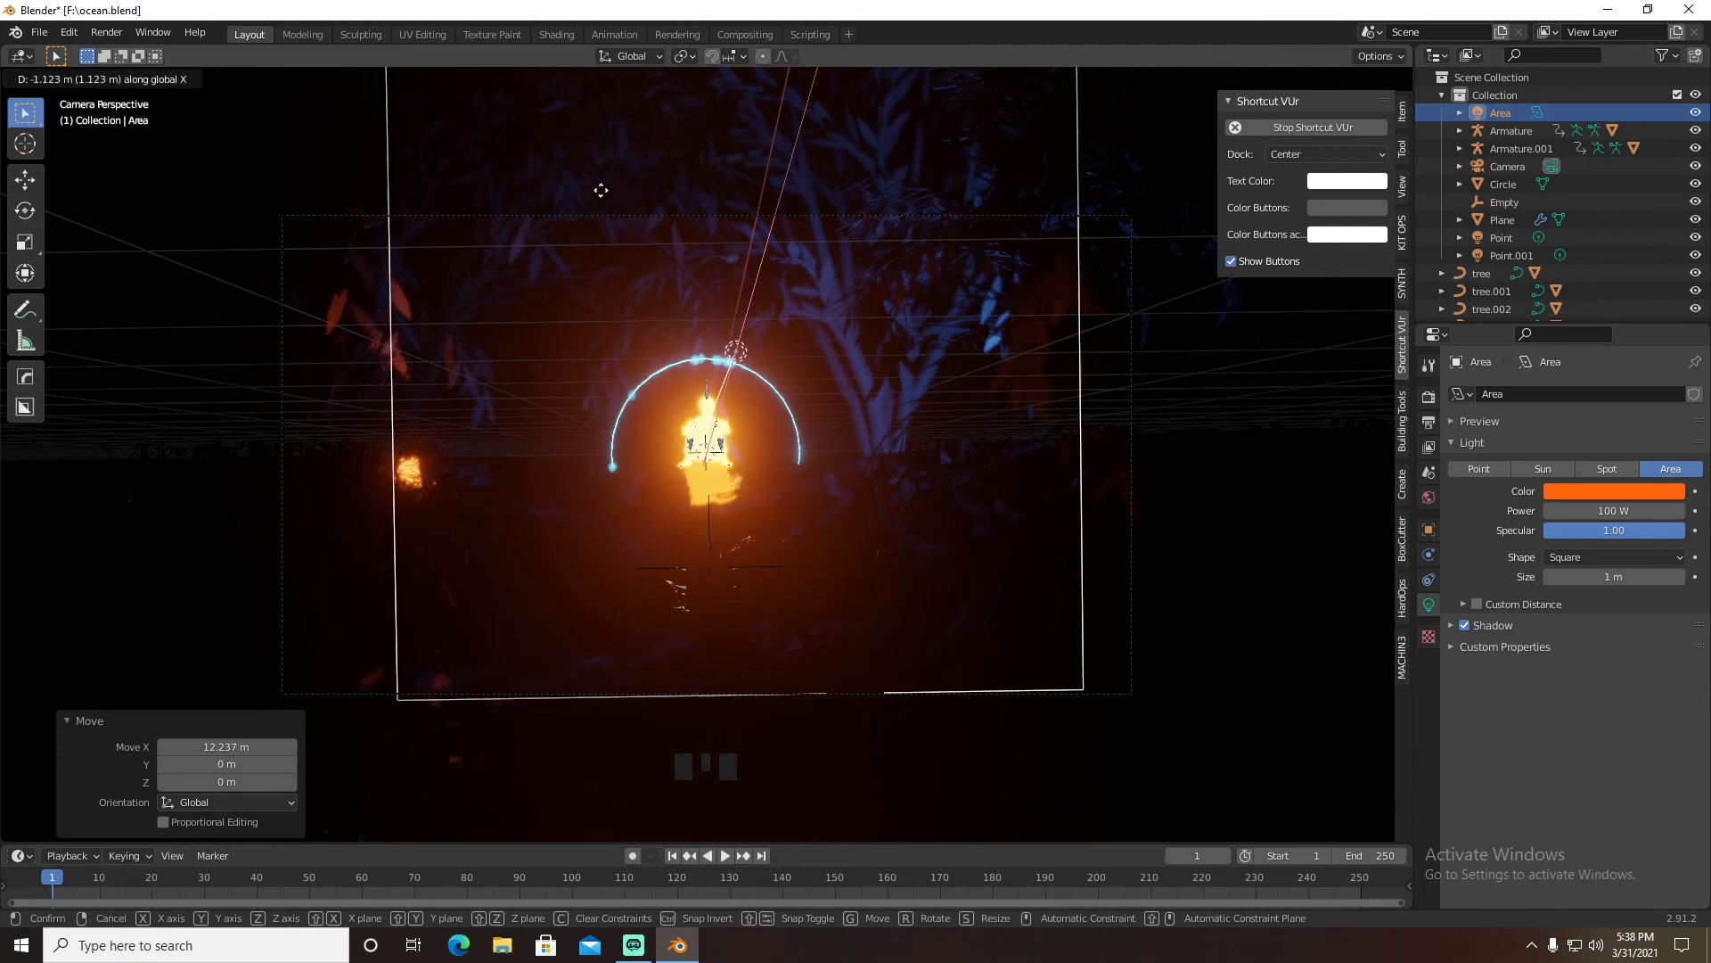
{"action": "left_click", "coordinate": [698, 661]}
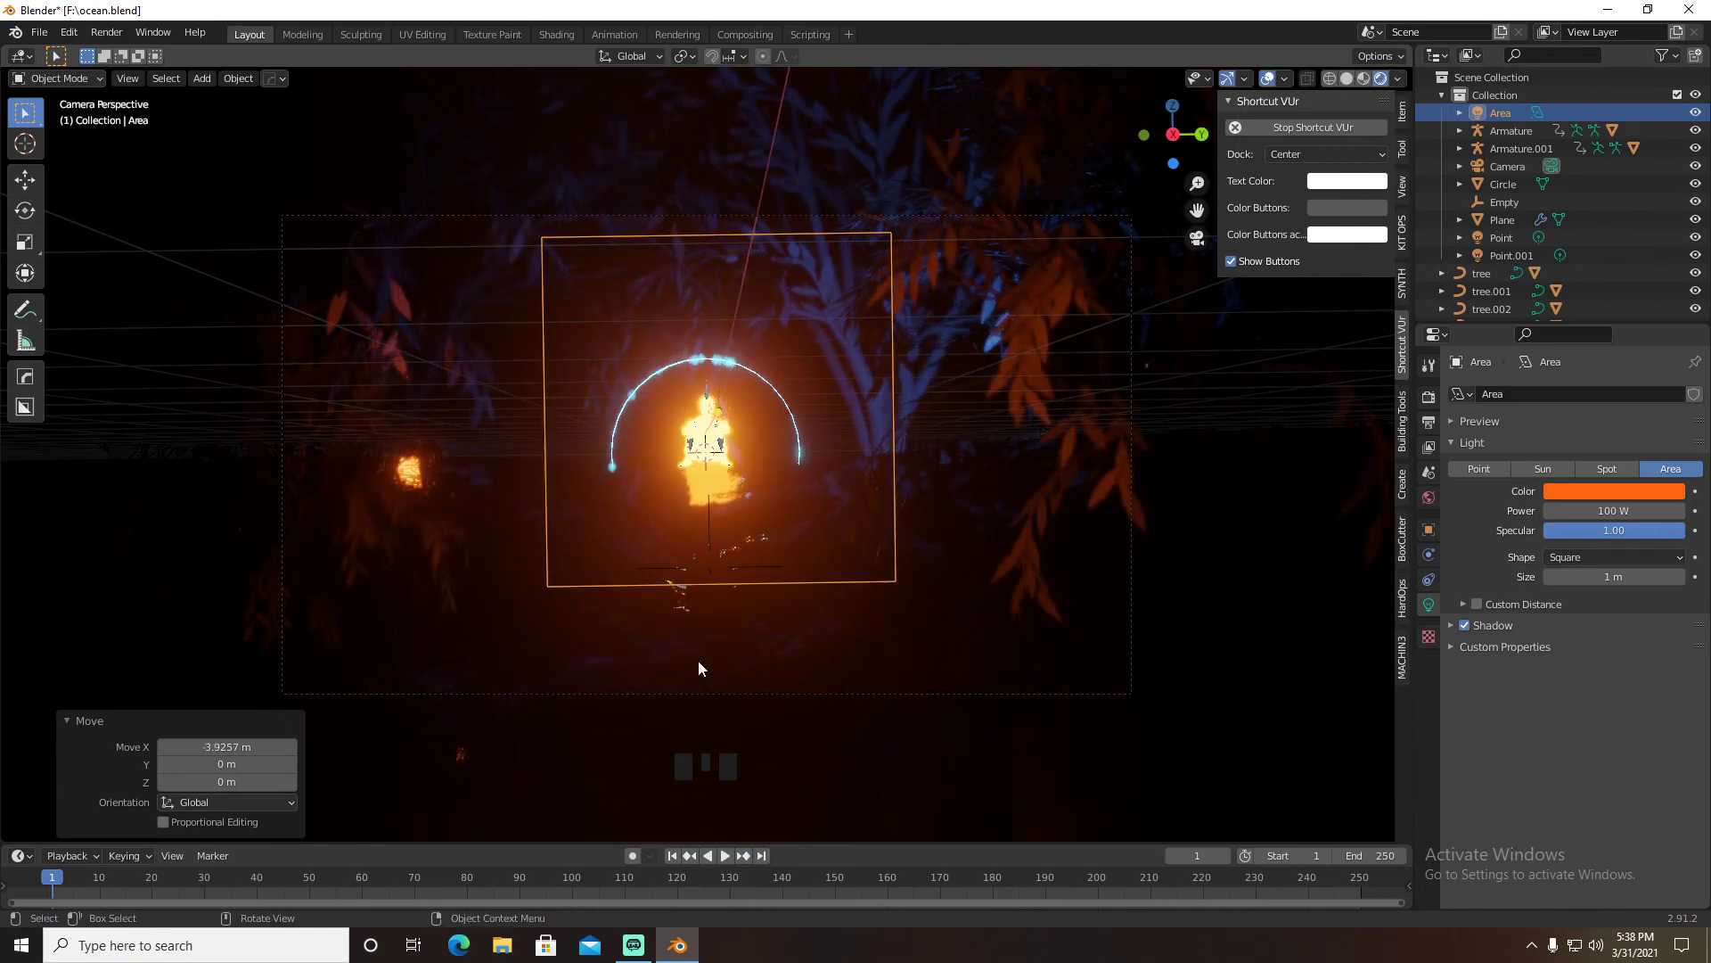
Lower the area light about 2.5 m along Z, shift it about 7.2 m along negative X and return to camera view
{"action": "middle_click_drag", "start_coordinate": [698, 660], "coordinate": [817, 687]}
{"action": "scroll", "coordinate": [781, 682], "scroll_direction": "down", "scroll_amount": 4}
{"action": "key", "text": "g"}
{"action": "key", "text": "z"}
{"action": "left_click", "coordinate": [810, 758]}
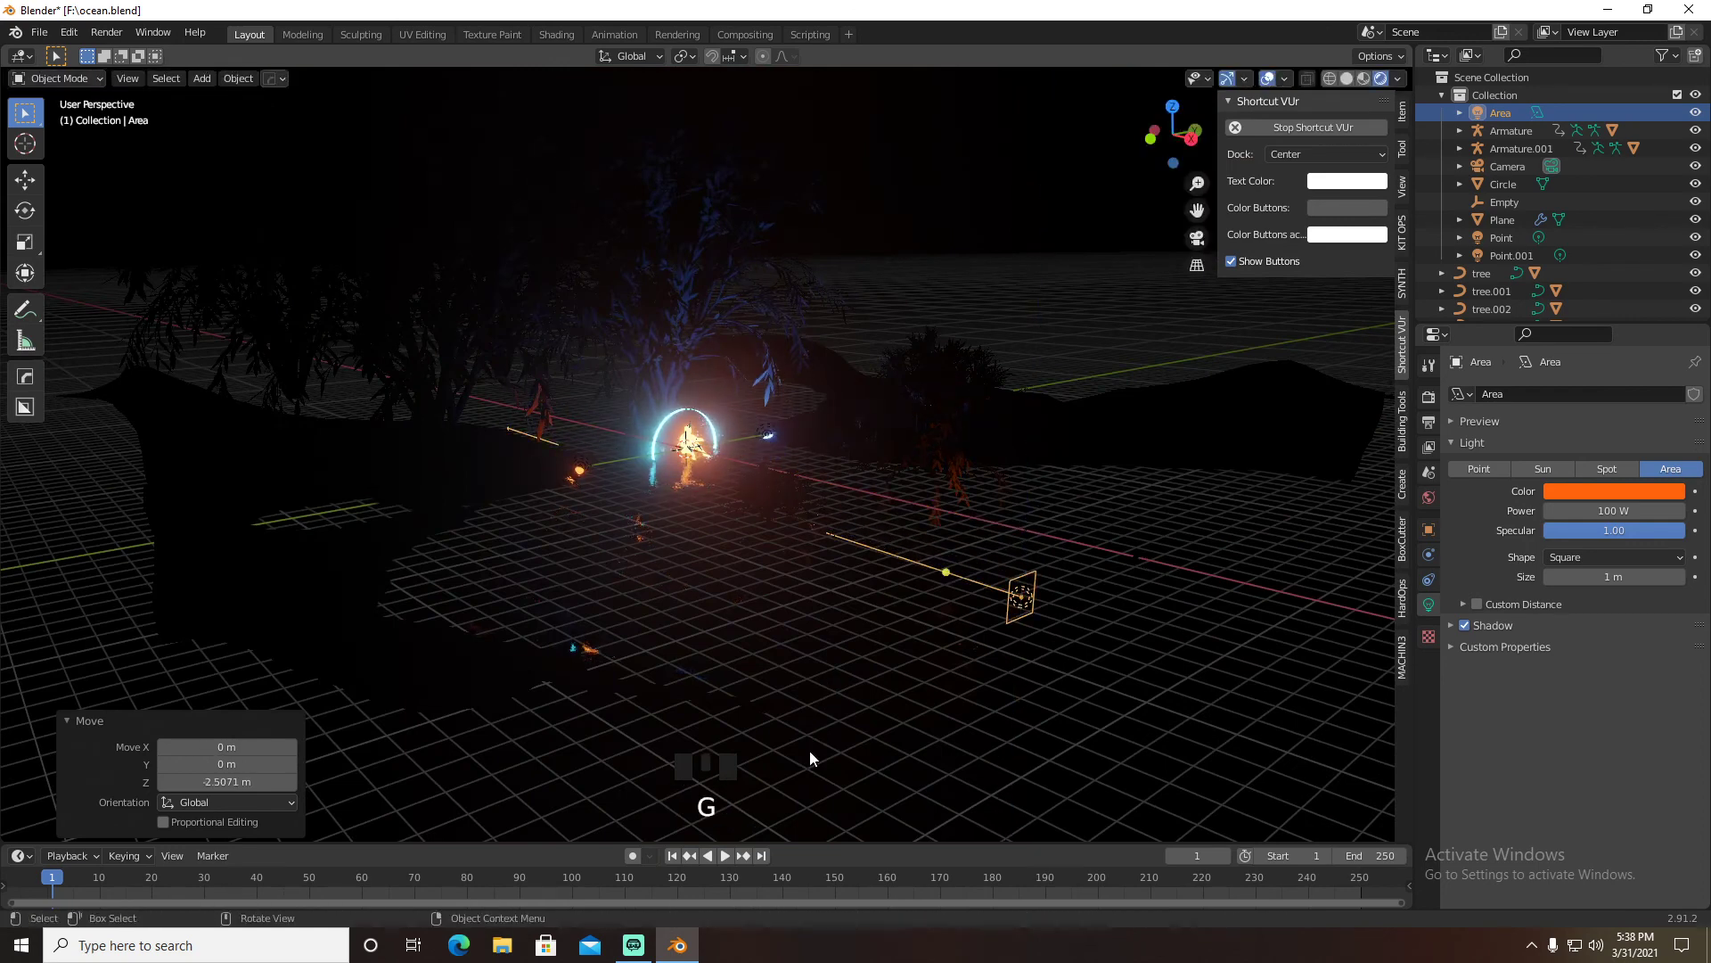
{"action": "key", "text": "g"}
{"action": "key", "text": "x"}
{"action": "left_click", "coordinate": [665, 703]}
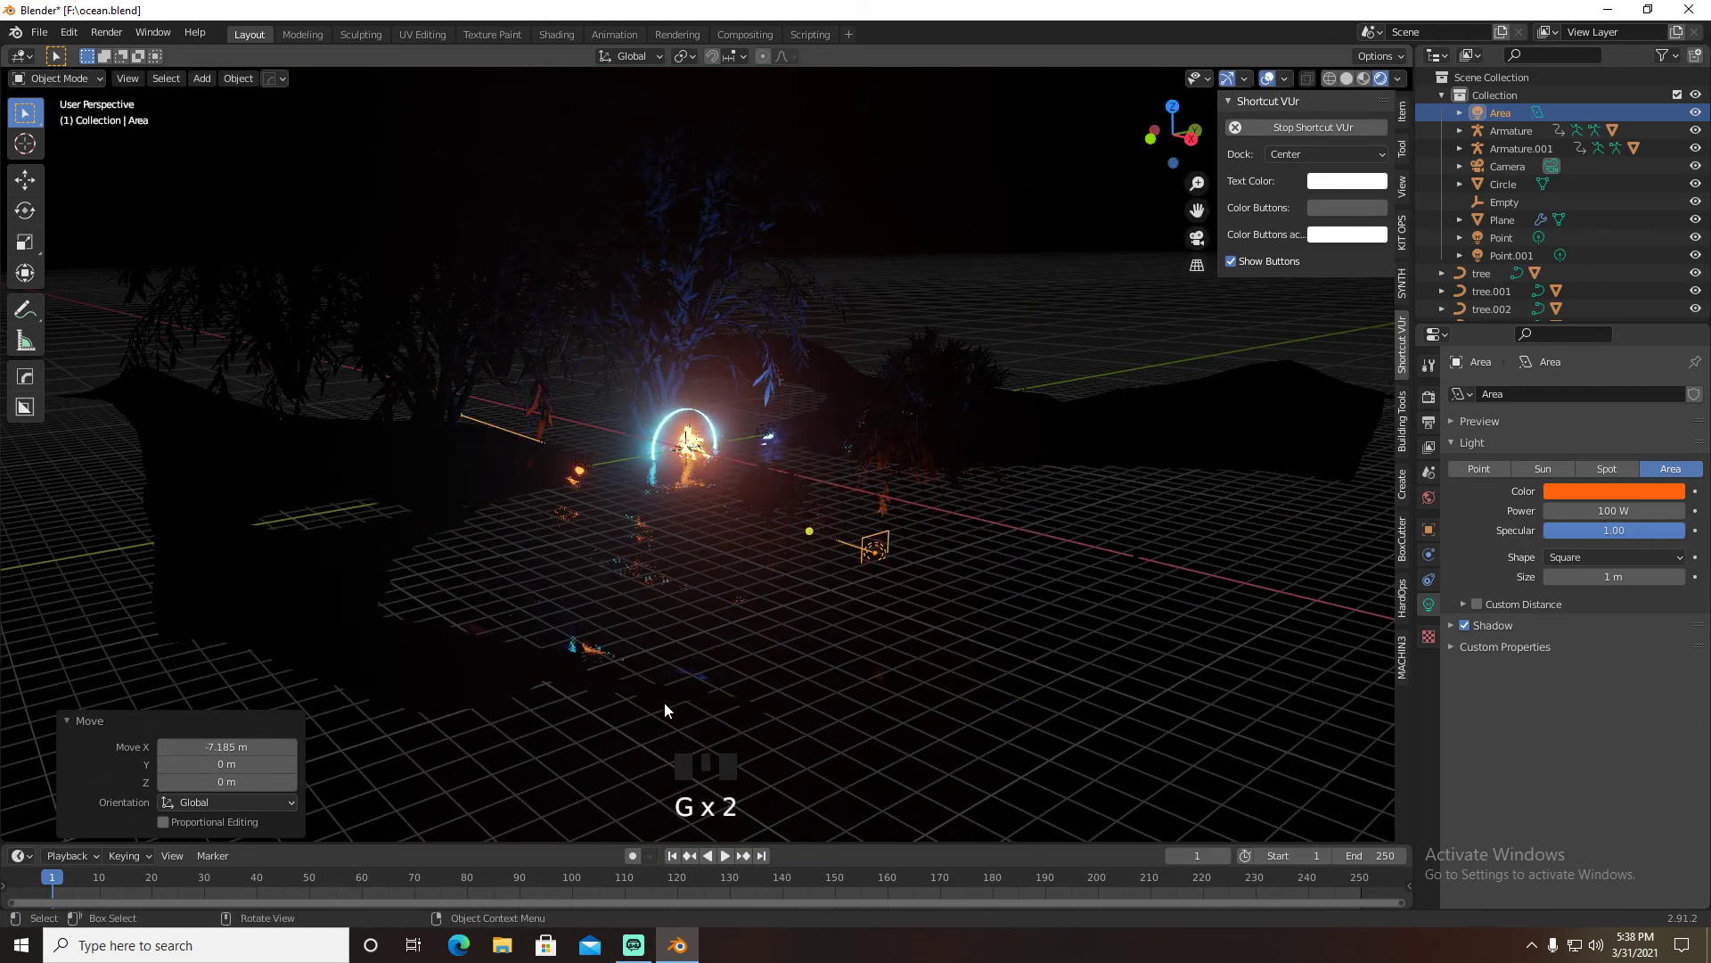
{"action": "key", "text": "KP_0"}
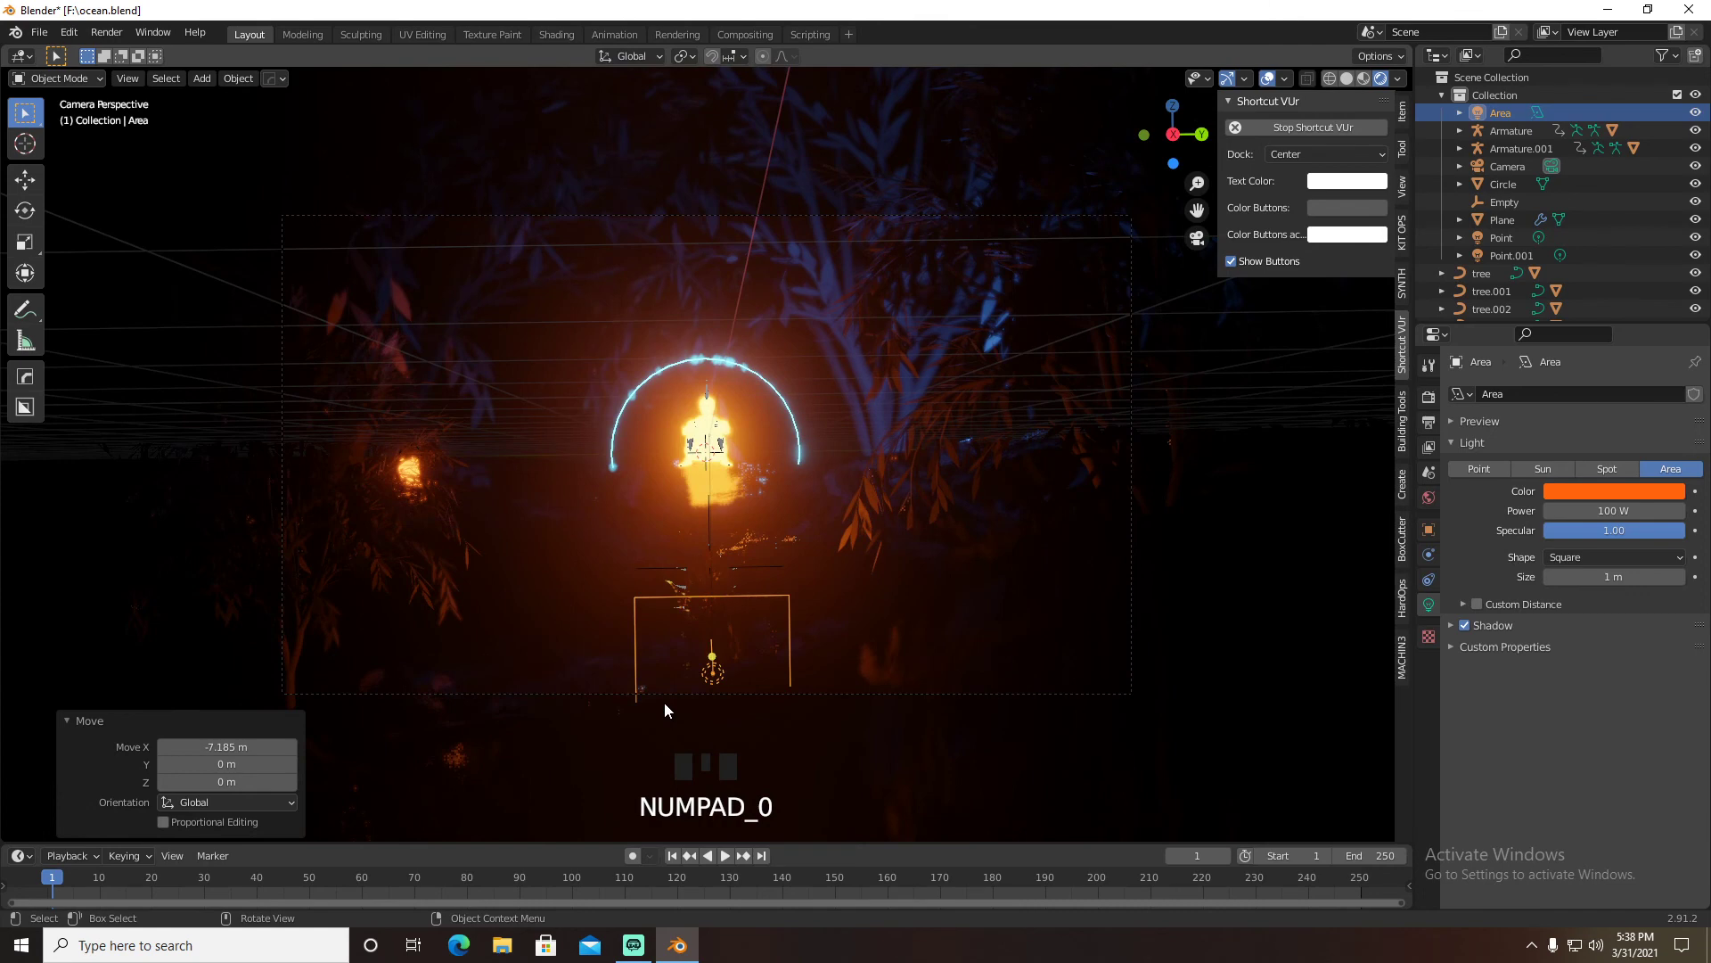
Scale the area light up by about 2.37 and change its color to light blue with hue 0.563 and saturation 0.723
{"action": "key", "text": "s"}
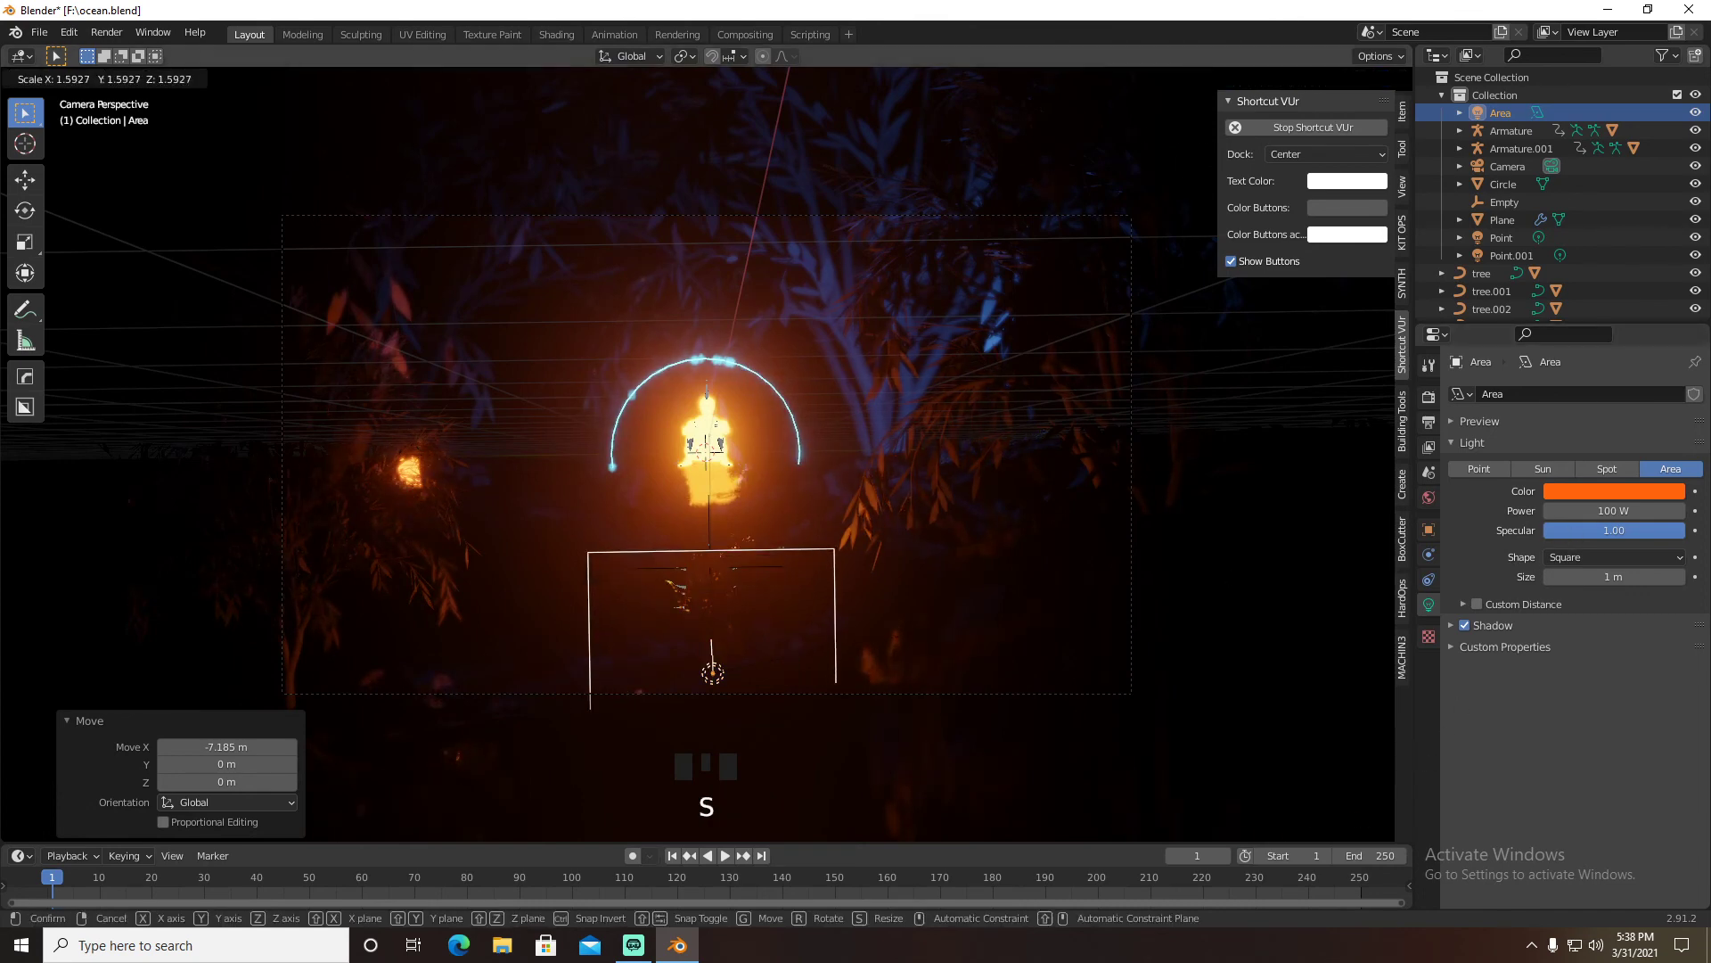
{"action": "left_click", "coordinate": [392, 564]}
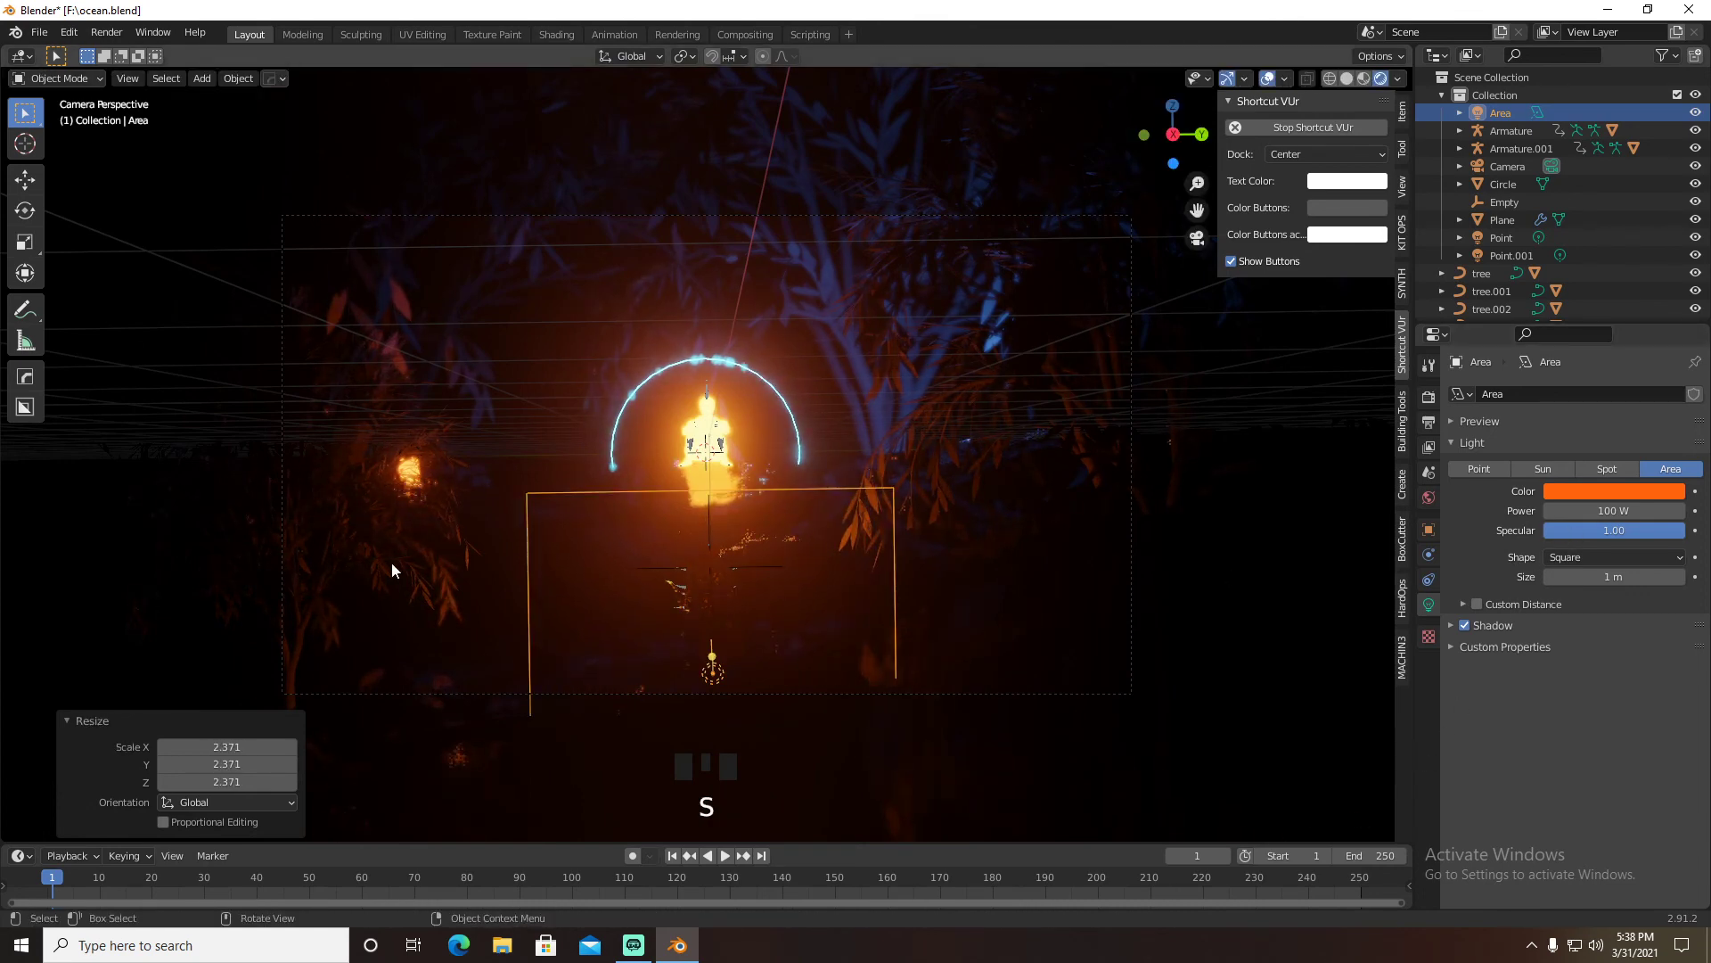
{"action": "left_click", "coordinate": [1600, 491]}
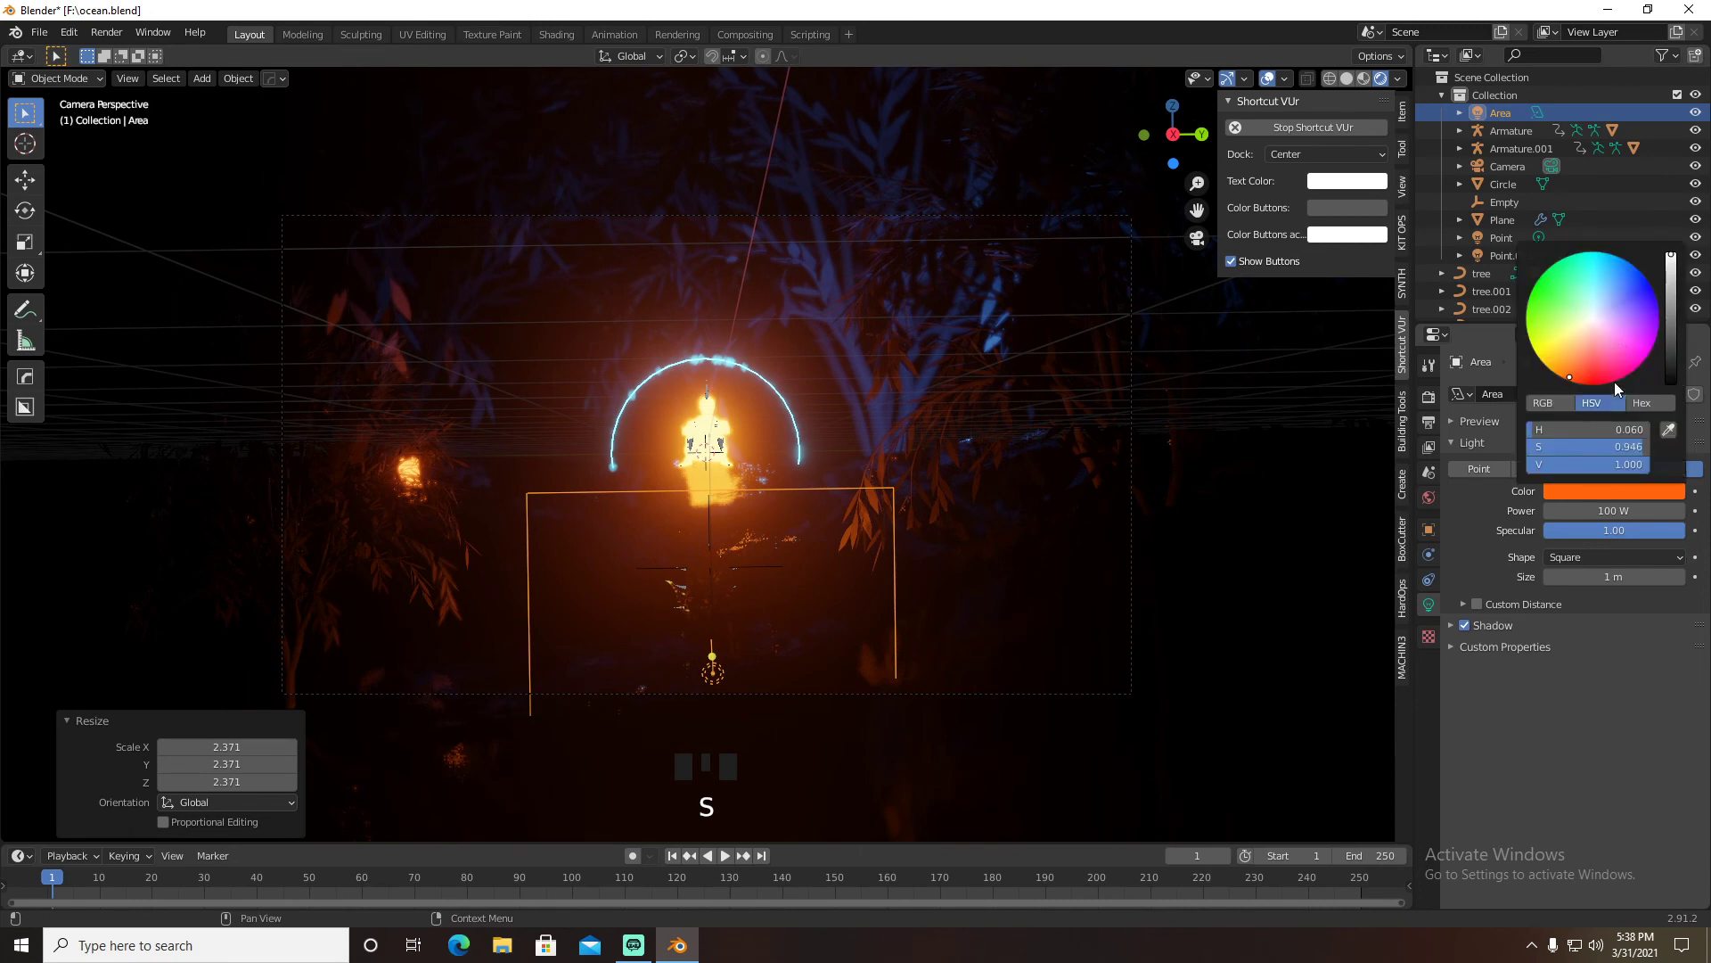
{"action": "left_click", "coordinate": [1611, 273]}
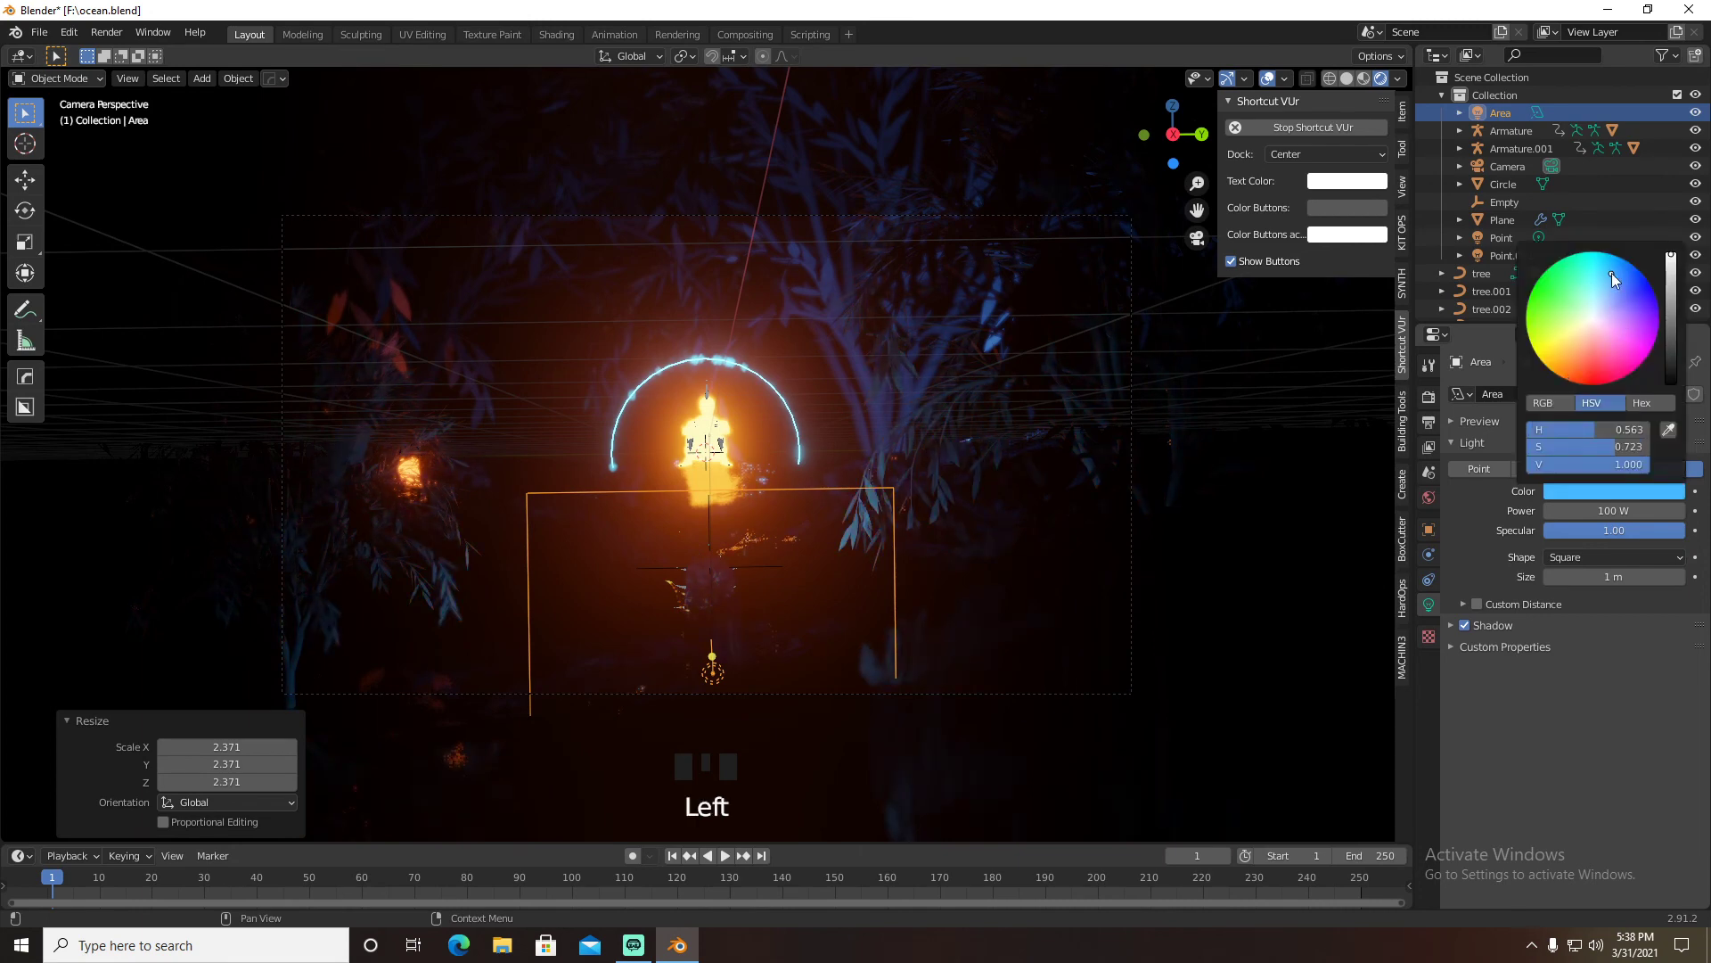
Change the color of the orange Point light to cyan blue
{"action": "left_click", "coordinate": [1504, 237]}
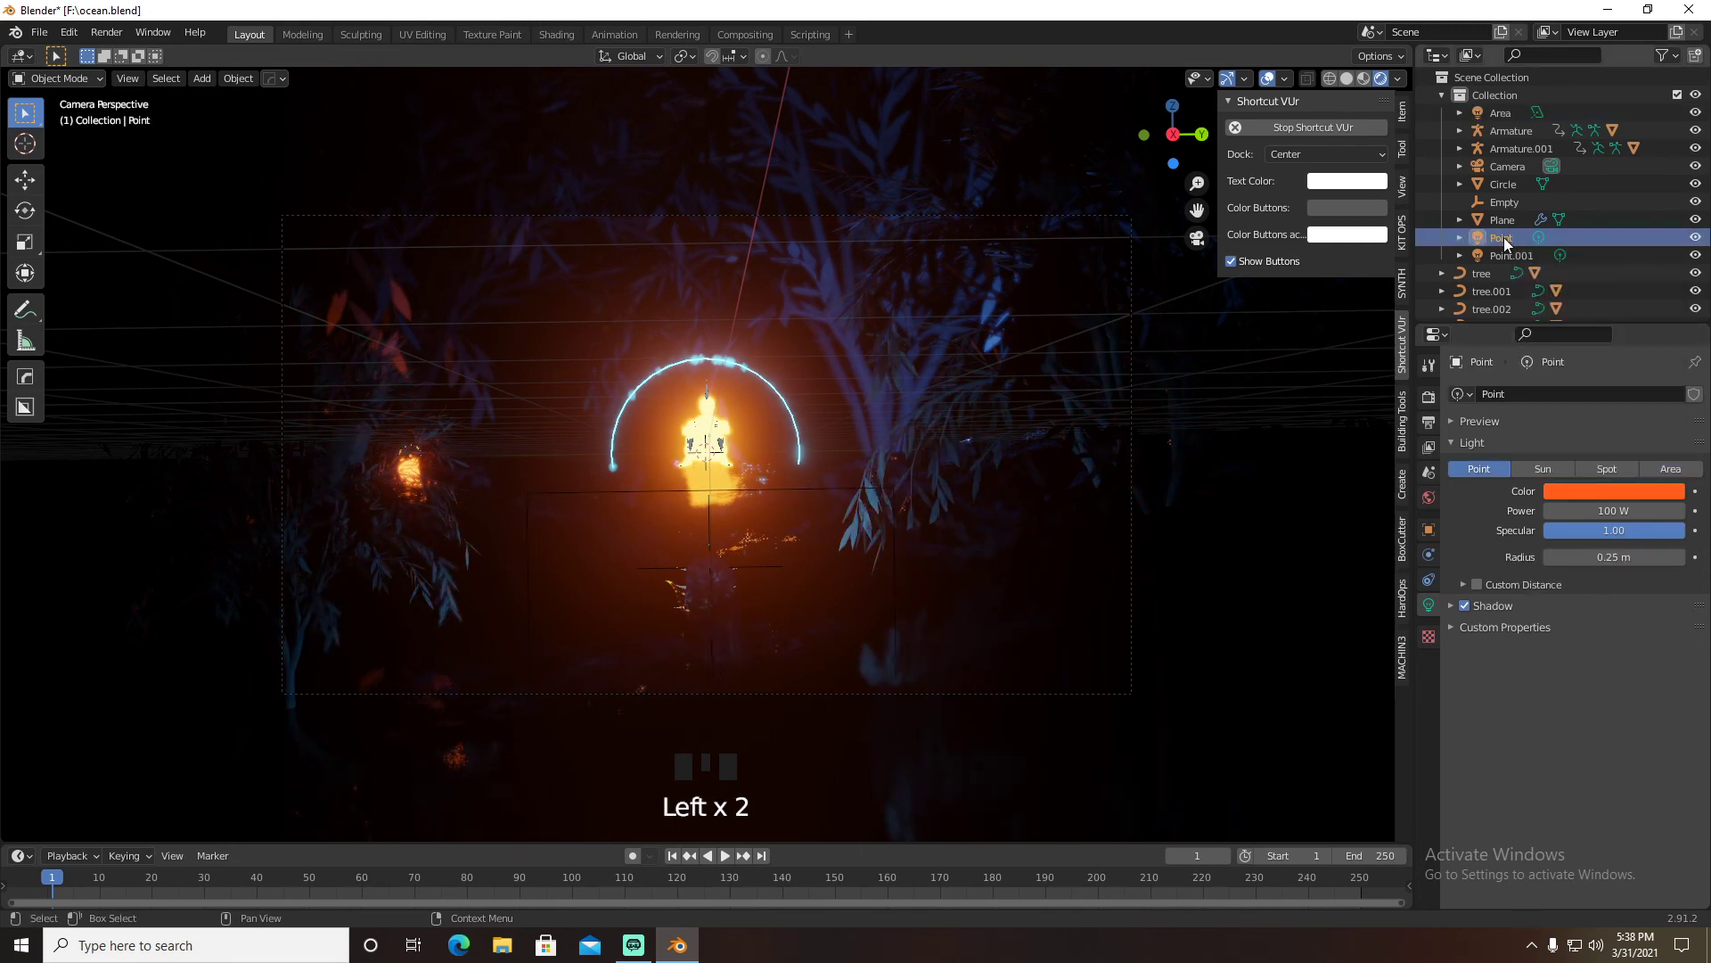
{"action": "left_click", "coordinate": [1590, 489]}
{"action": "left_click", "coordinate": [1601, 277]}
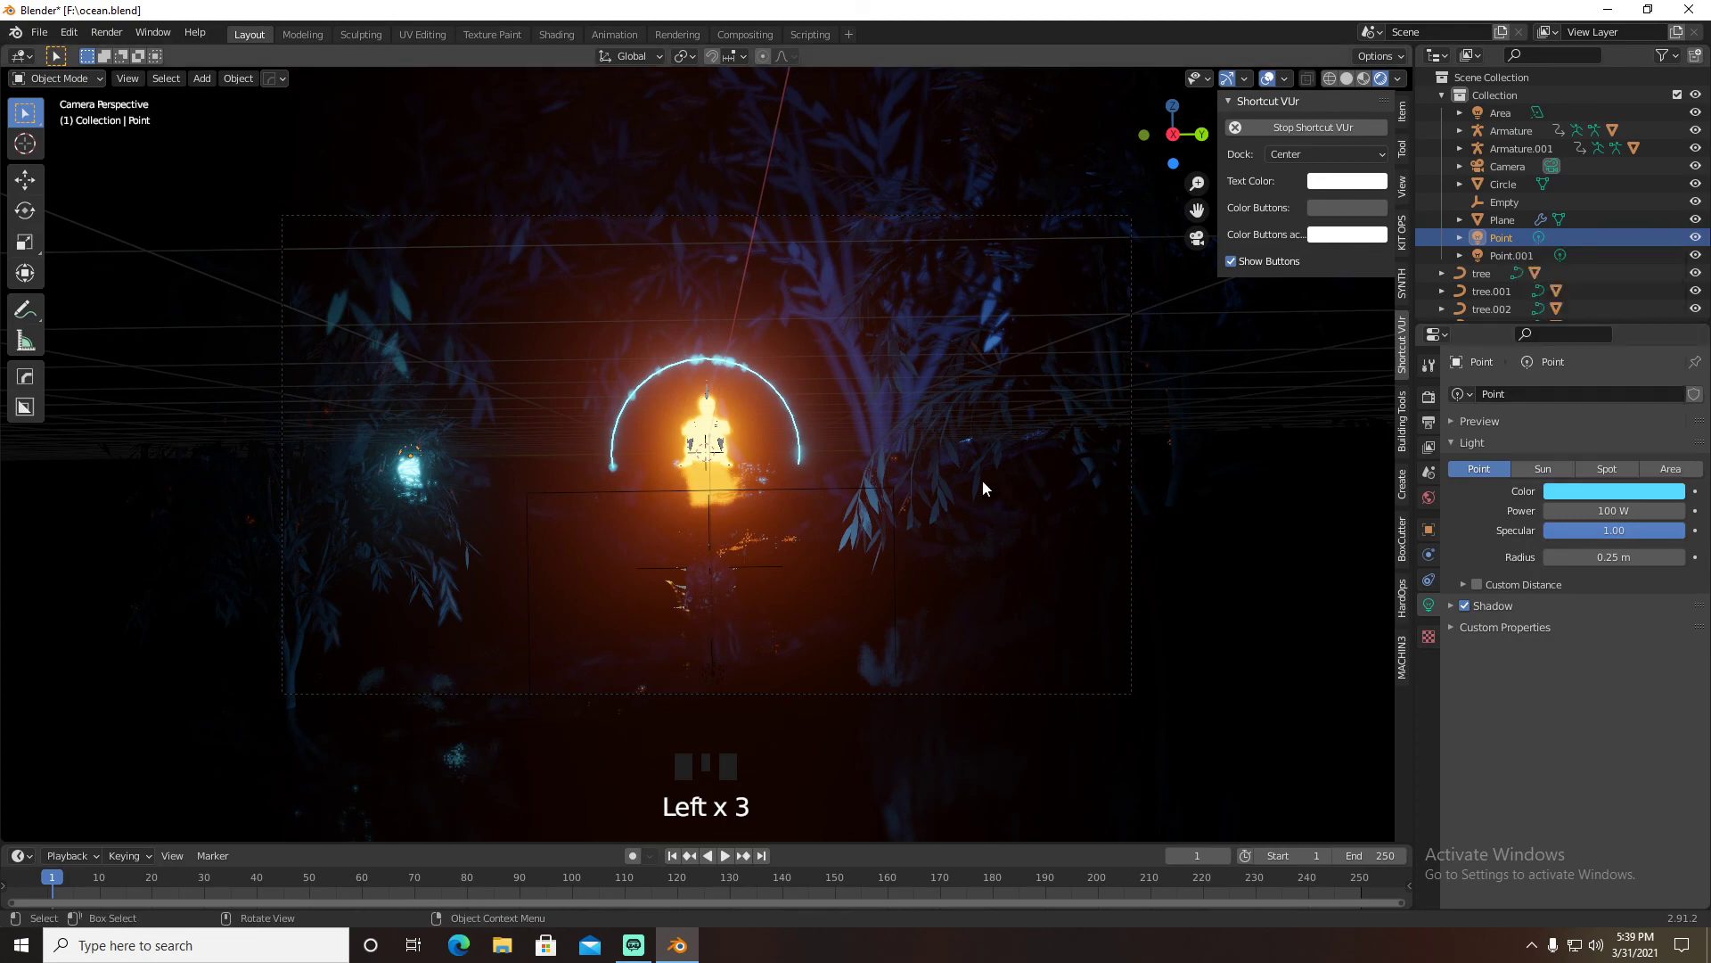
Render the frame to examine the blue lighting, and close the render window
{"action": "left_click", "coordinate": [106, 32]}
{"action": "left_click", "coordinate": [121, 51]}
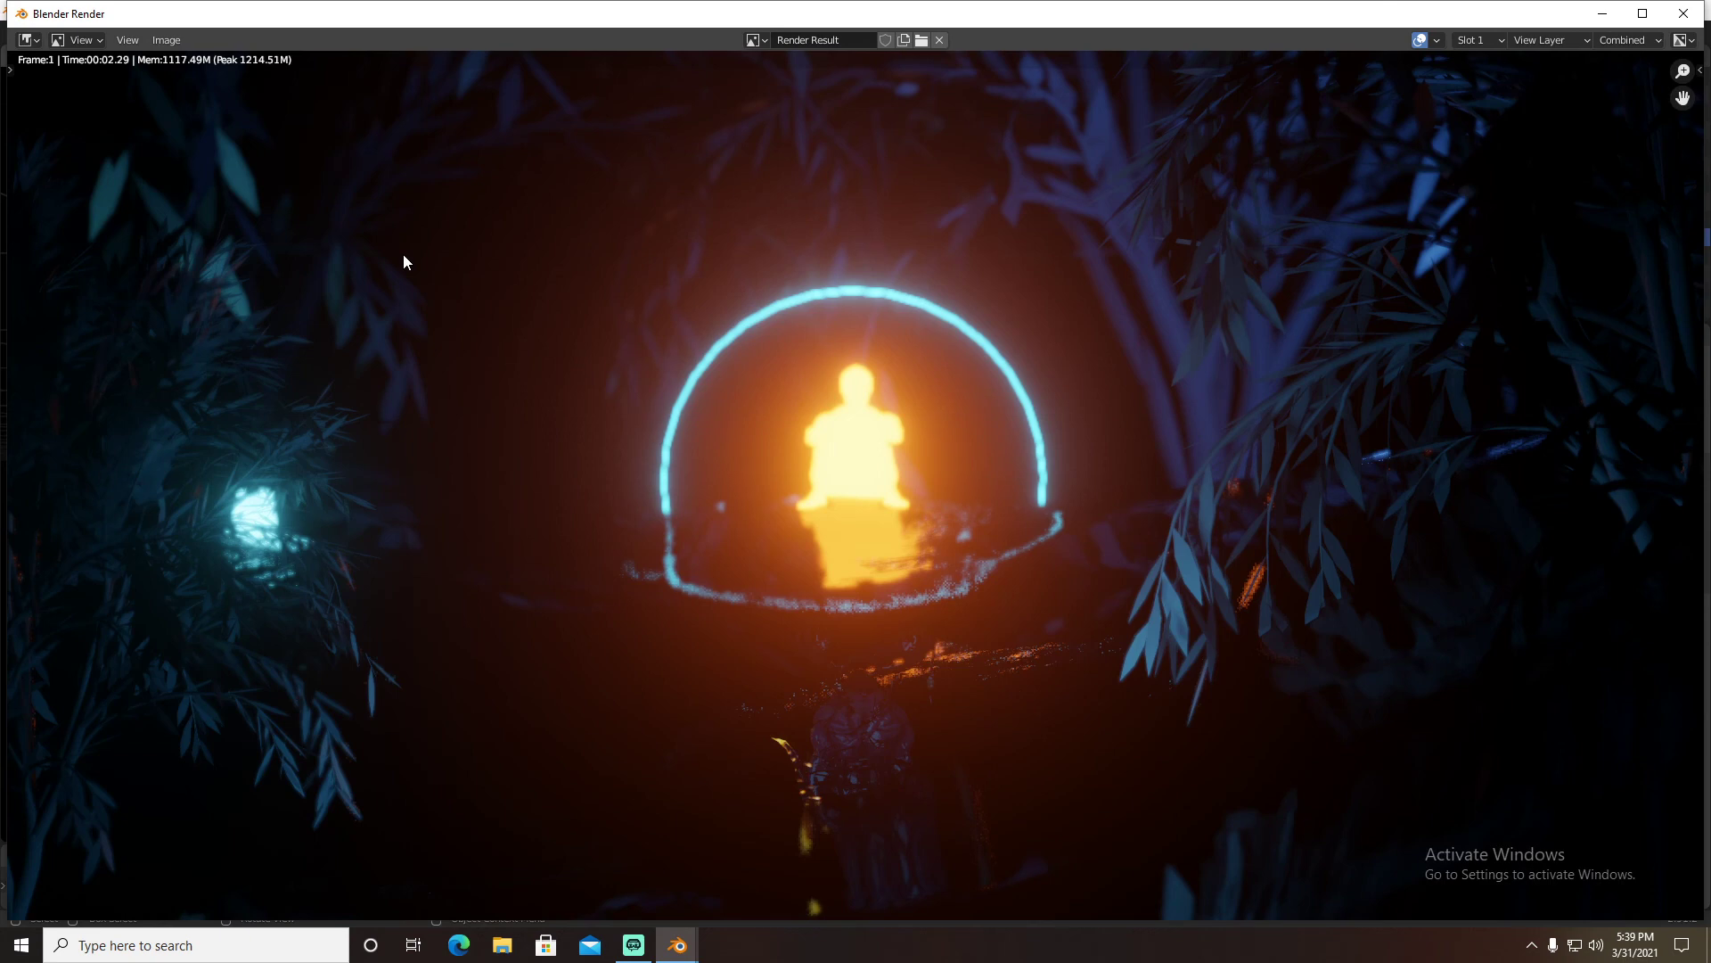
{"action": "left_click", "coordinate": [1683, 13]}
Set the emission strength of the sitting figure's orange Material.002 to 20
{"action": "left_click", "coordinate": [1512, 133]}
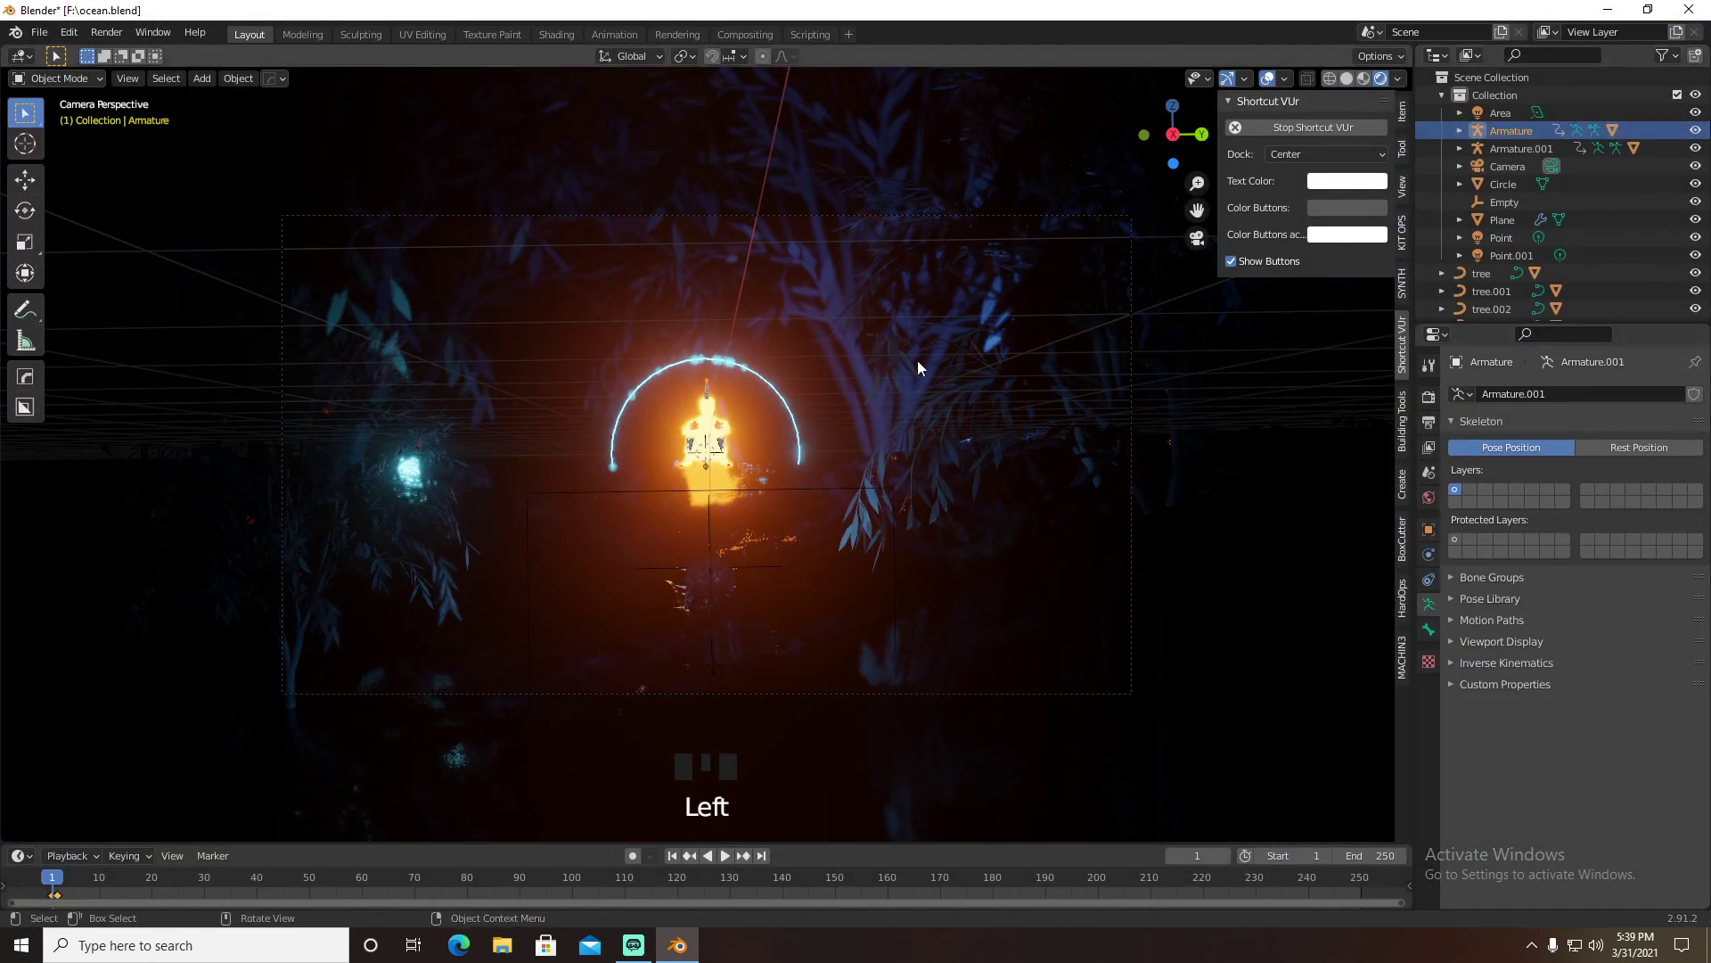
{"action": "left_click", "coordinate": [731, 408]}
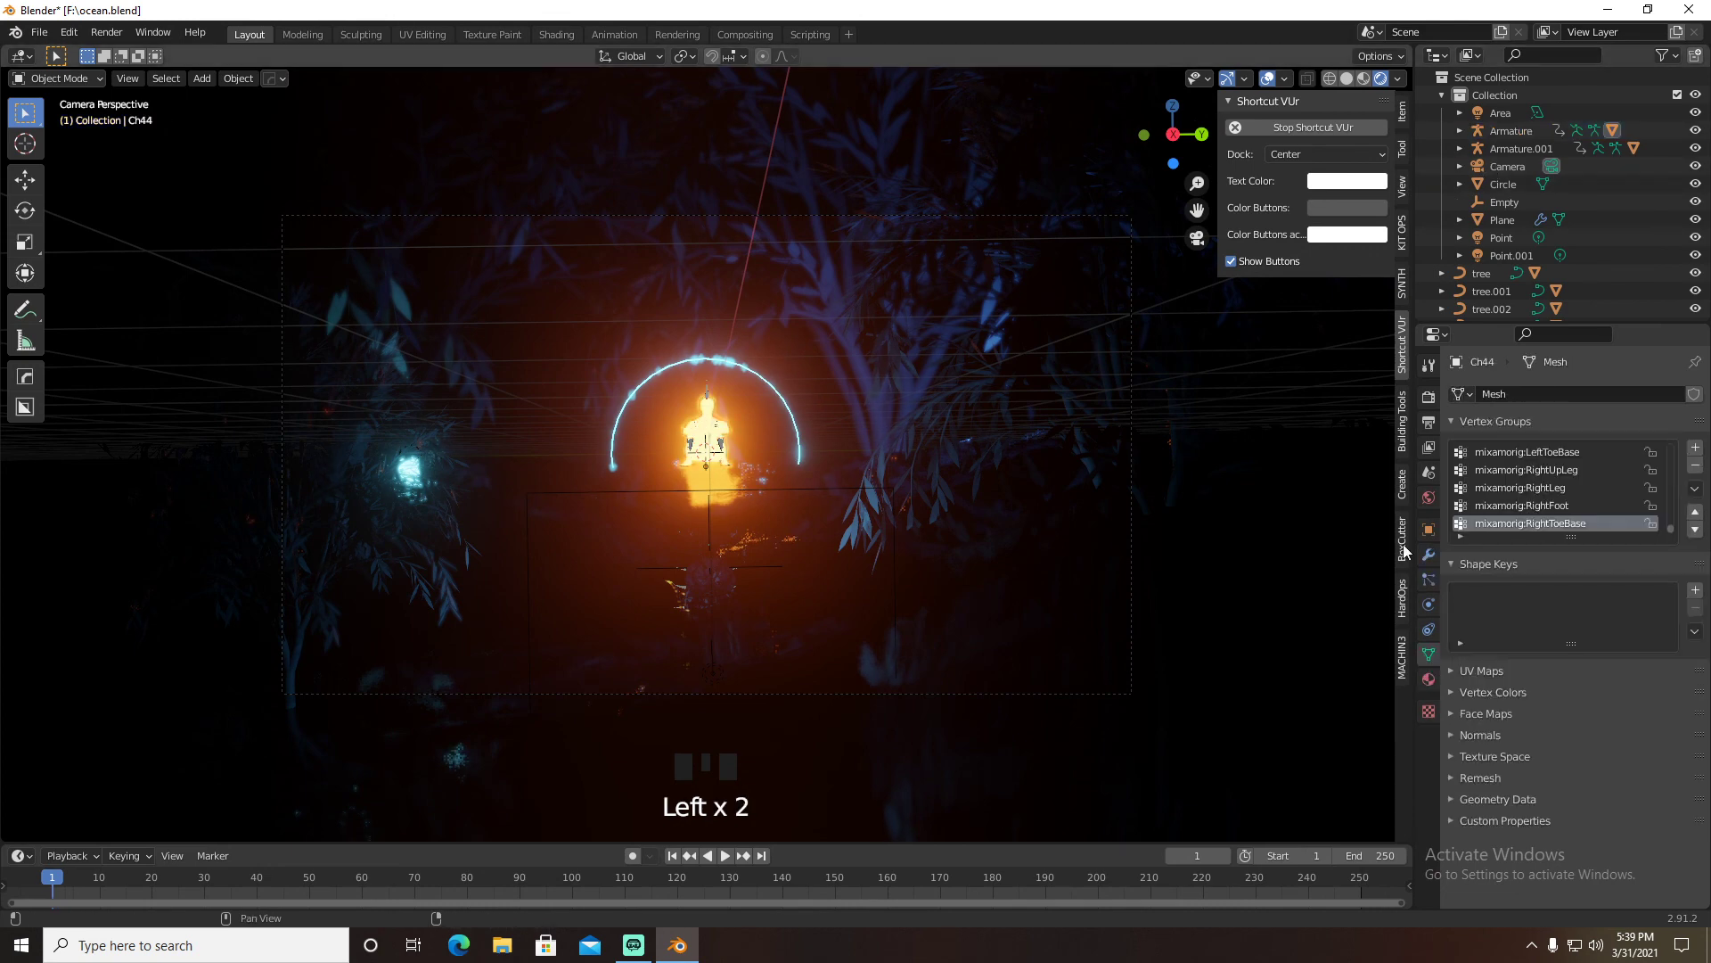
{"action": "left_click", "coordinate": [1429, 679]}
{"action": "left_click", "coordinate": [1624, 666]}
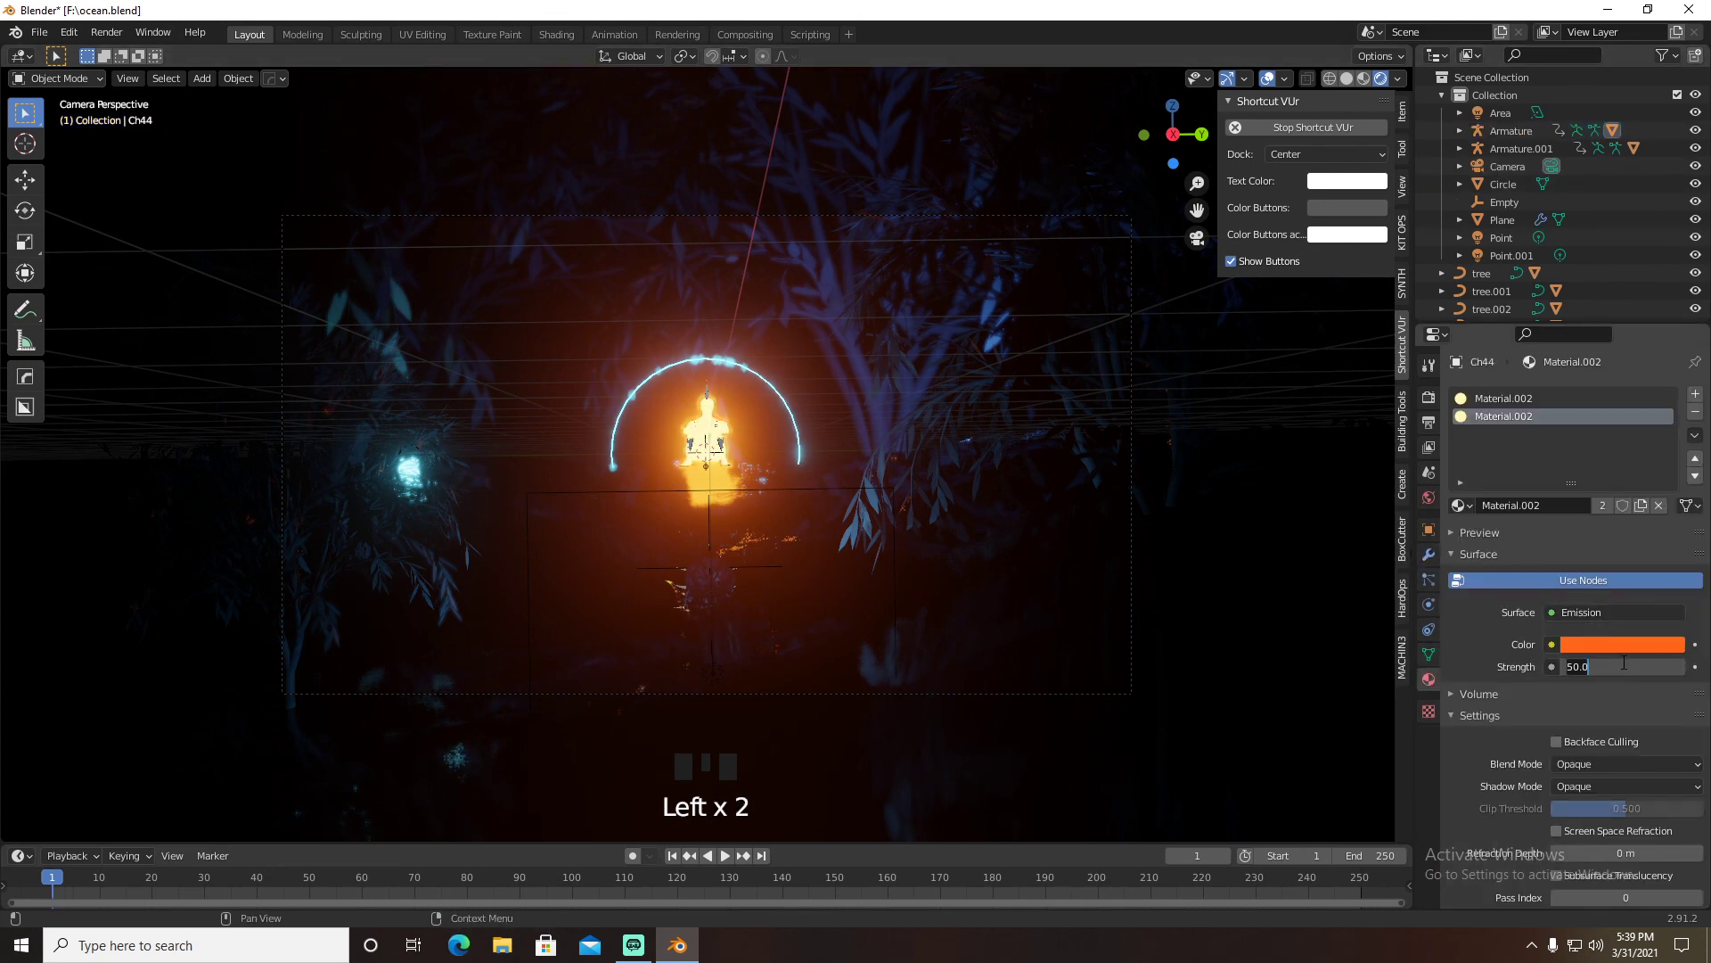
{"action": "type", "text": "20"}
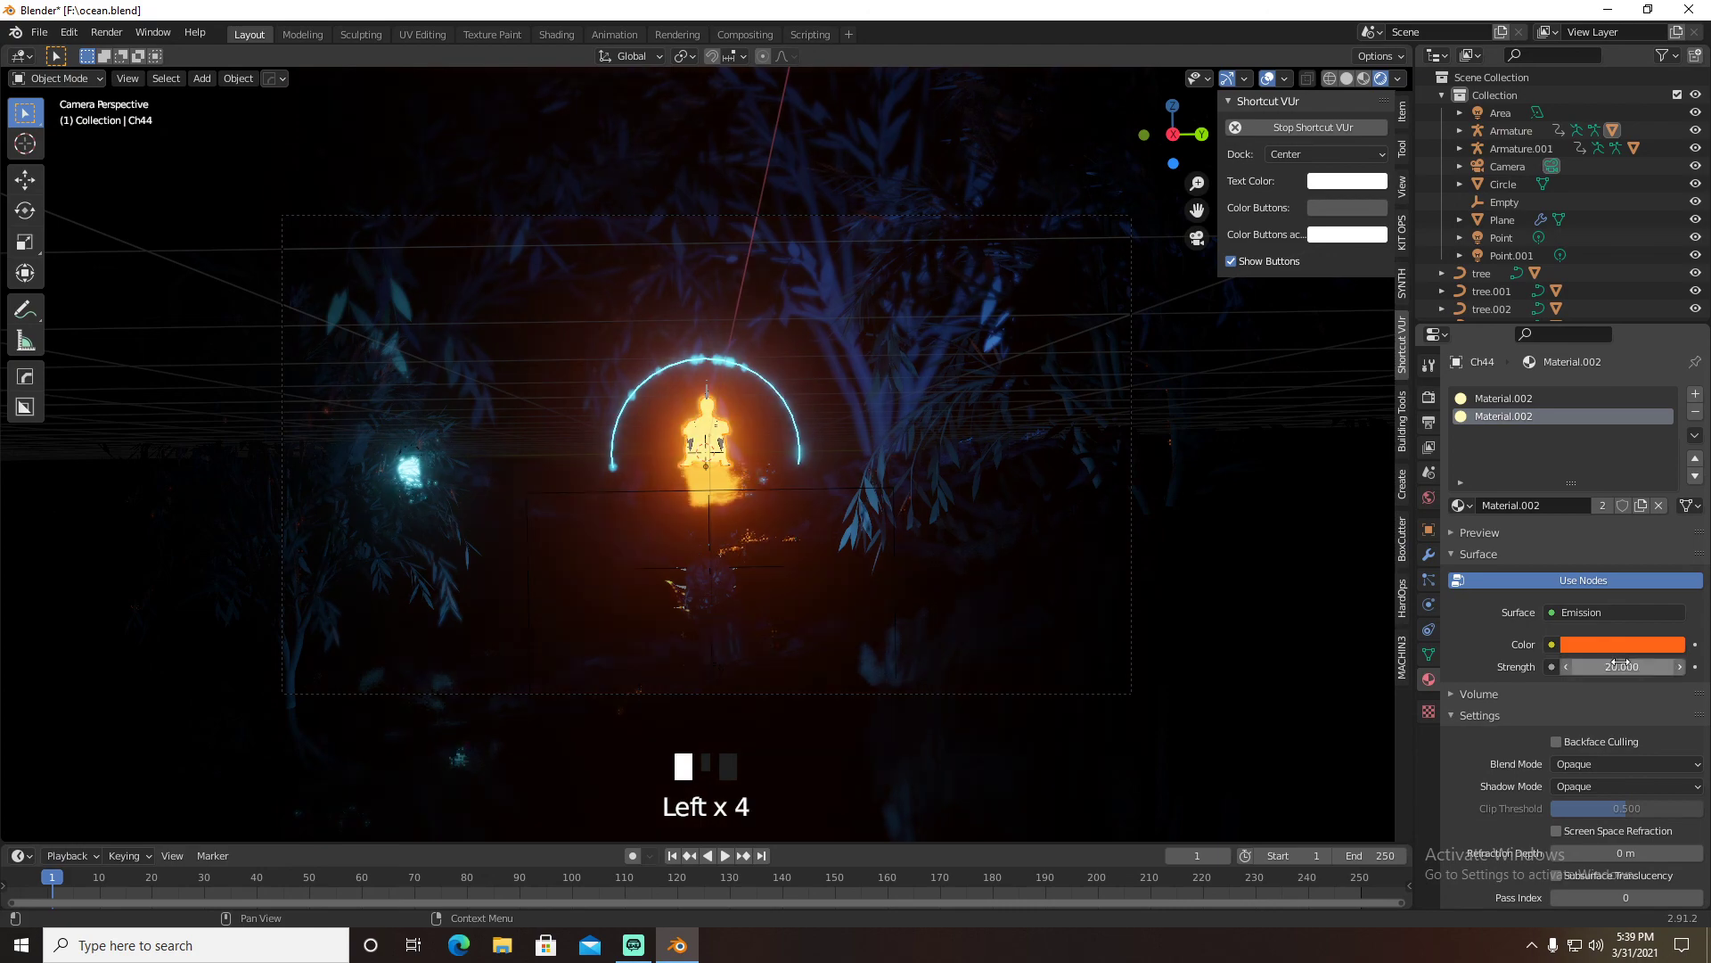
{"action": "key", "text": "Return"}
{"action": "left_click", "coordinate": [1528, 397]}
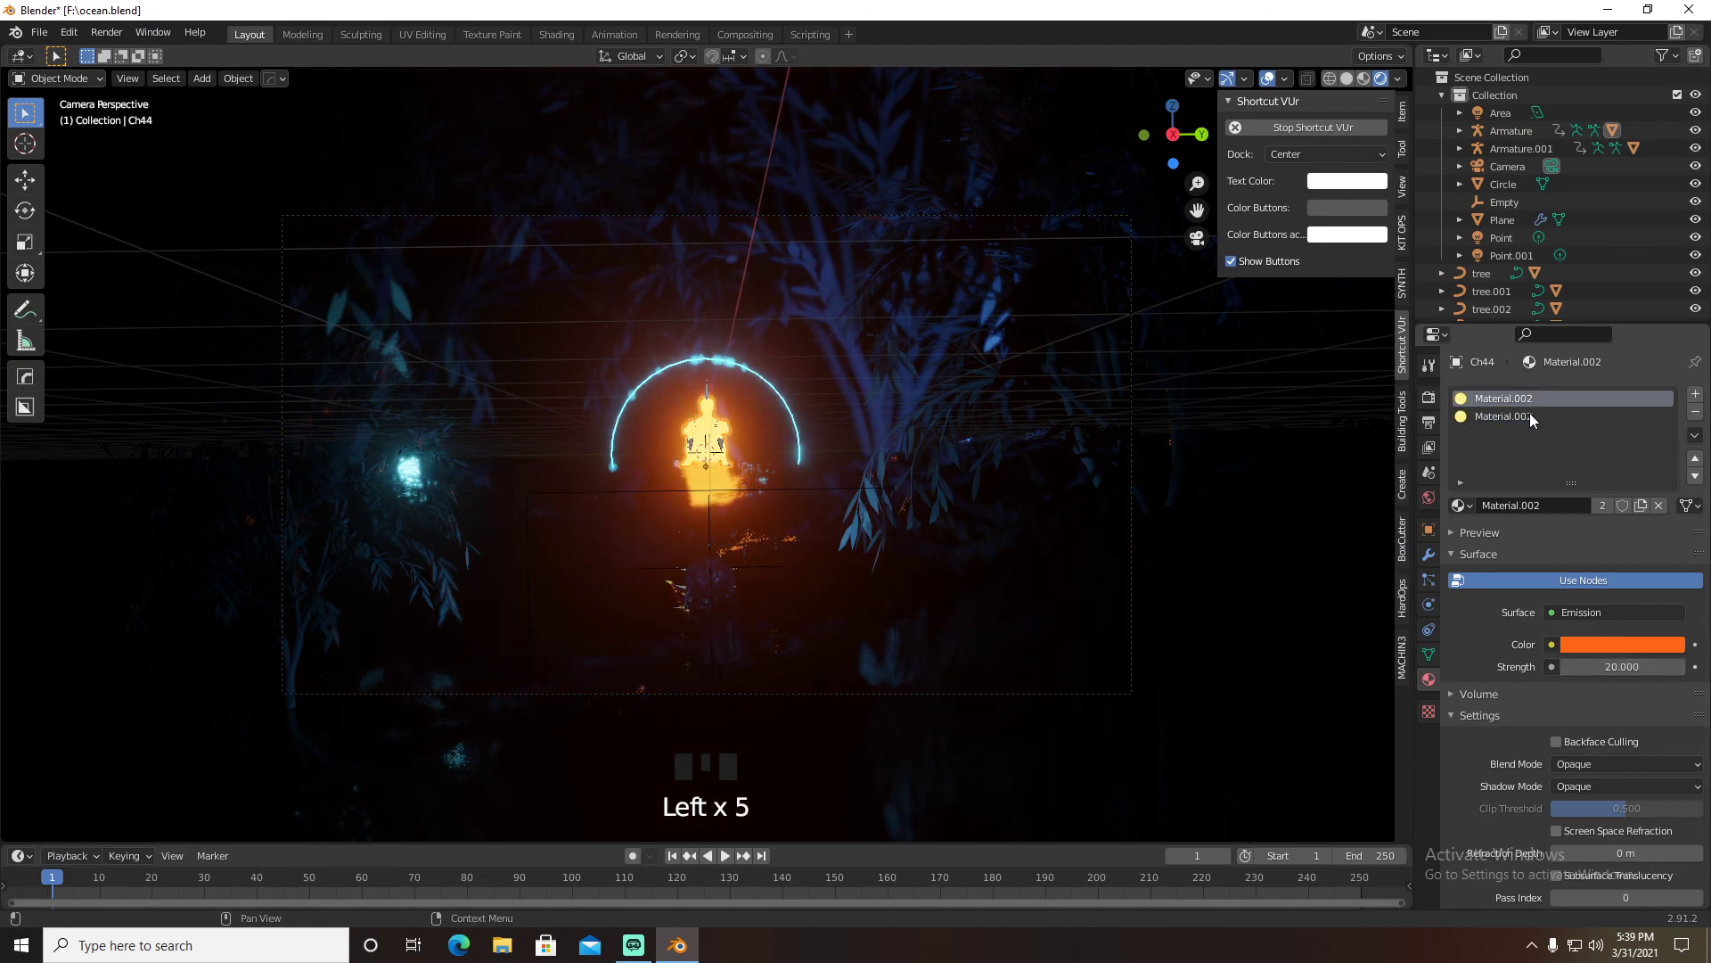
Render the frame with the figure's reduced glow
{"action": "left_click", "coordinate": [107, 32]}
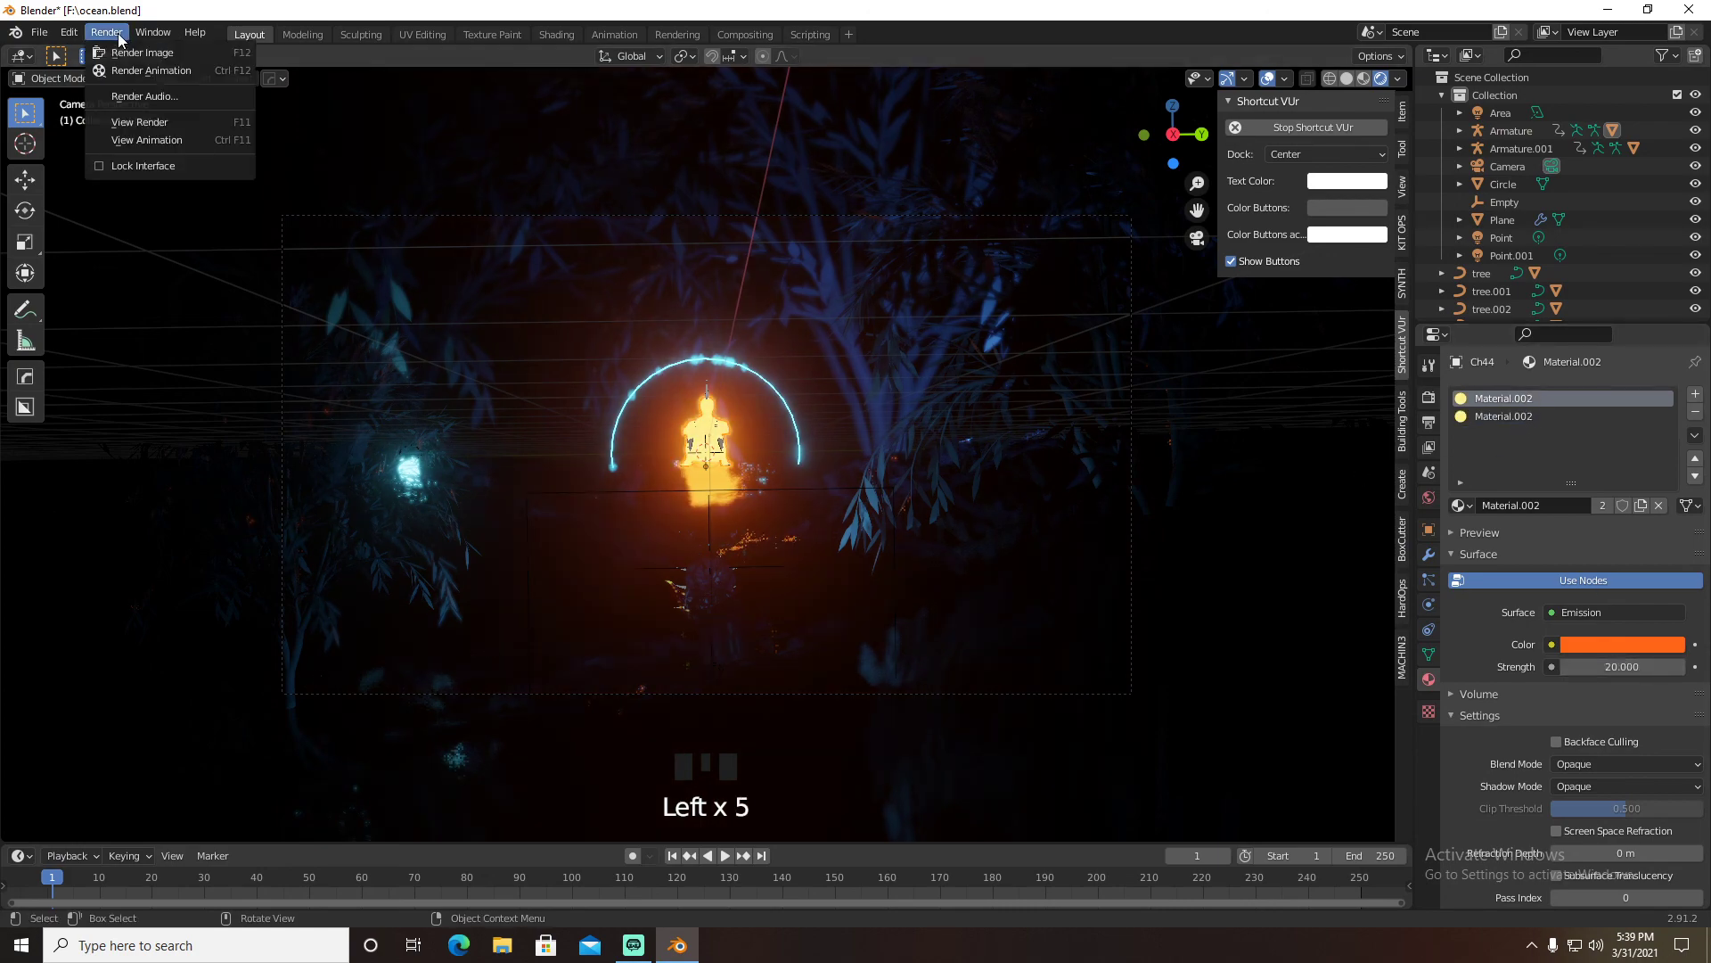
{"action": "left_click", "coordinate": [124, 48]}
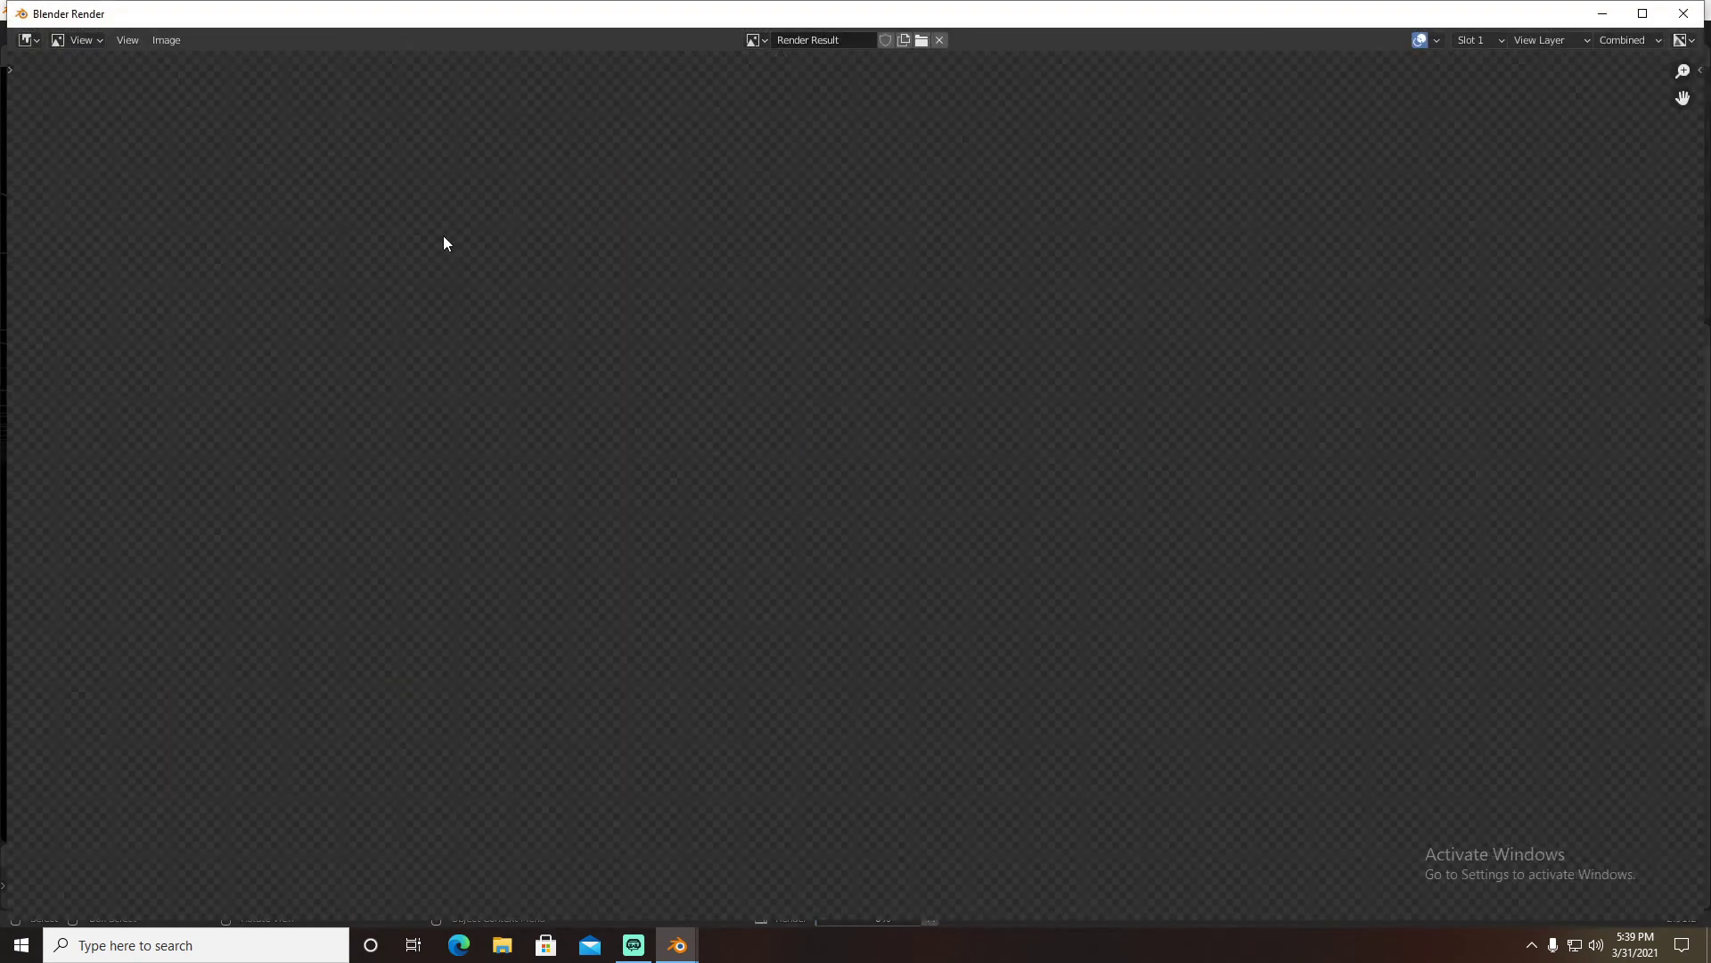